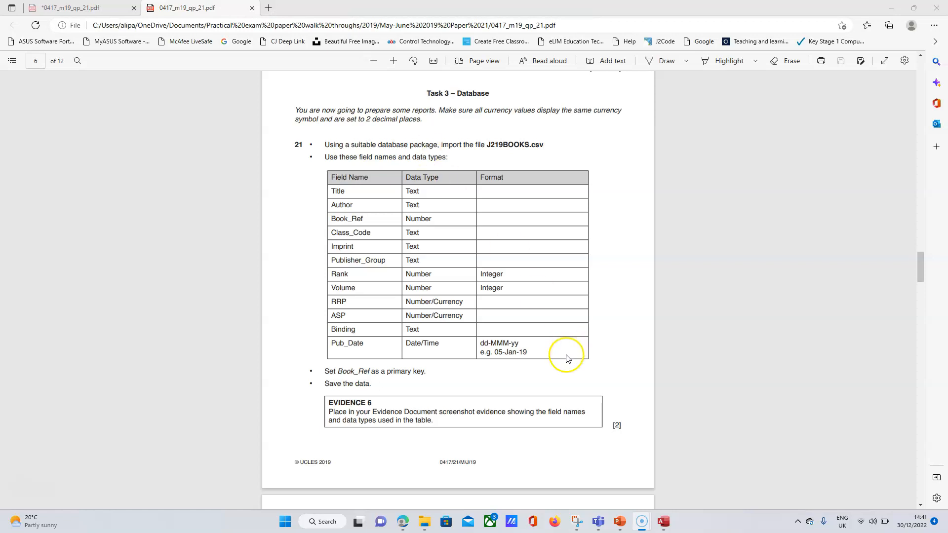
Switch to Access, create a blank database and bring up its external data commands.
{"action": "left_click", "coordinate": [663, 523]}
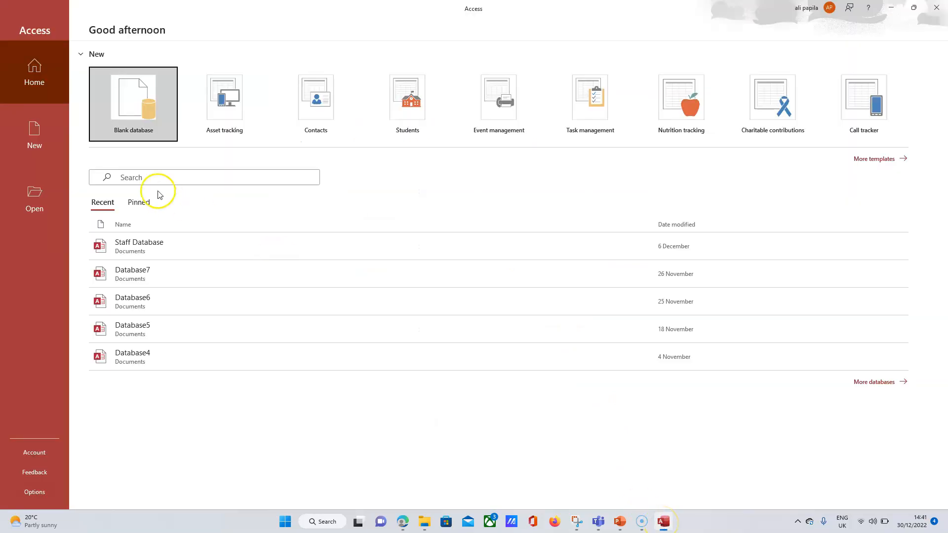
{"action": "left_click", "coordinate": [125, 88]}
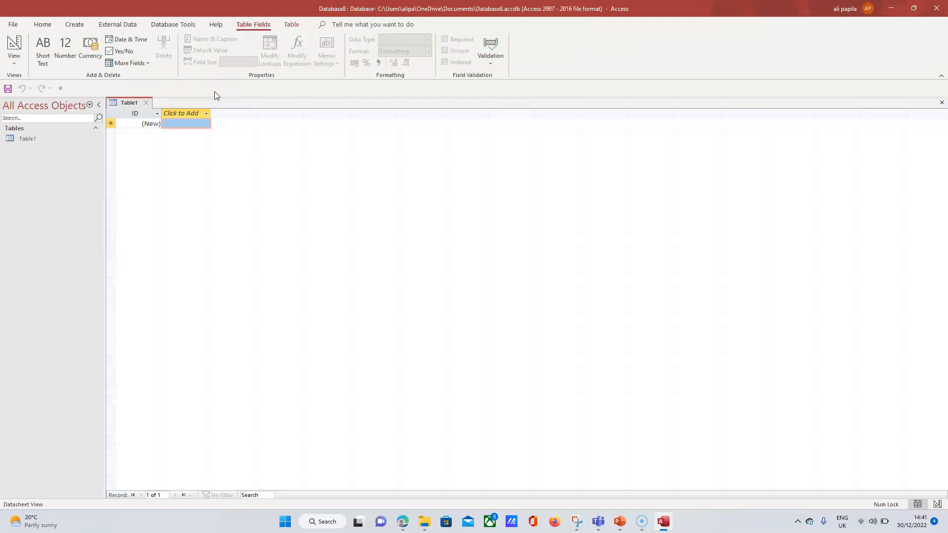
{"action": "left_click", "coordinate": [122, 24]}
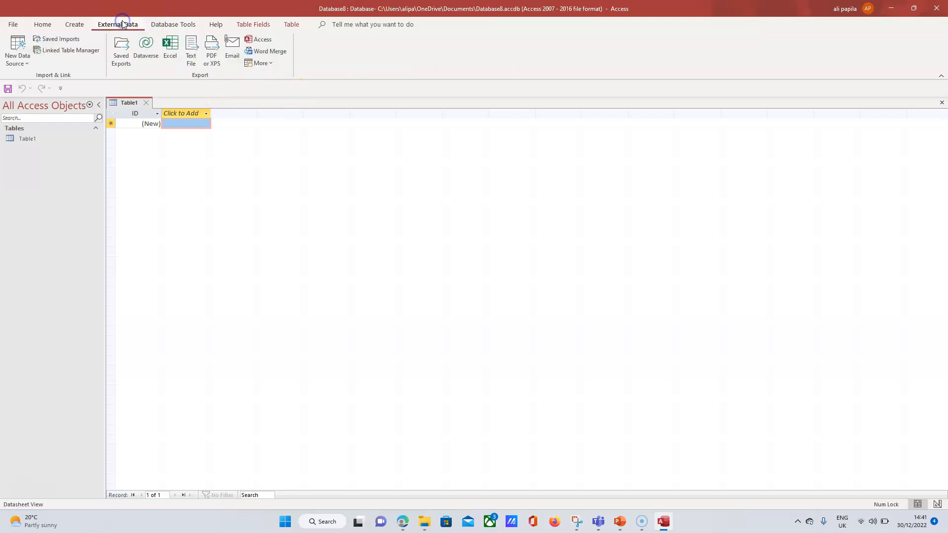
{"action": "left_click", "coordinate": [25, 64]}
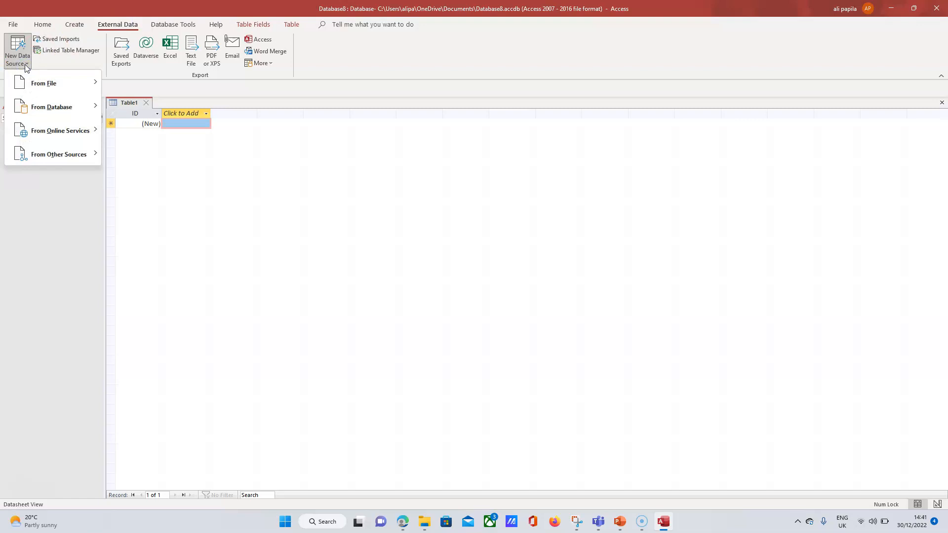
{"action": "mouse_move", "coordinate": [42, 82]}
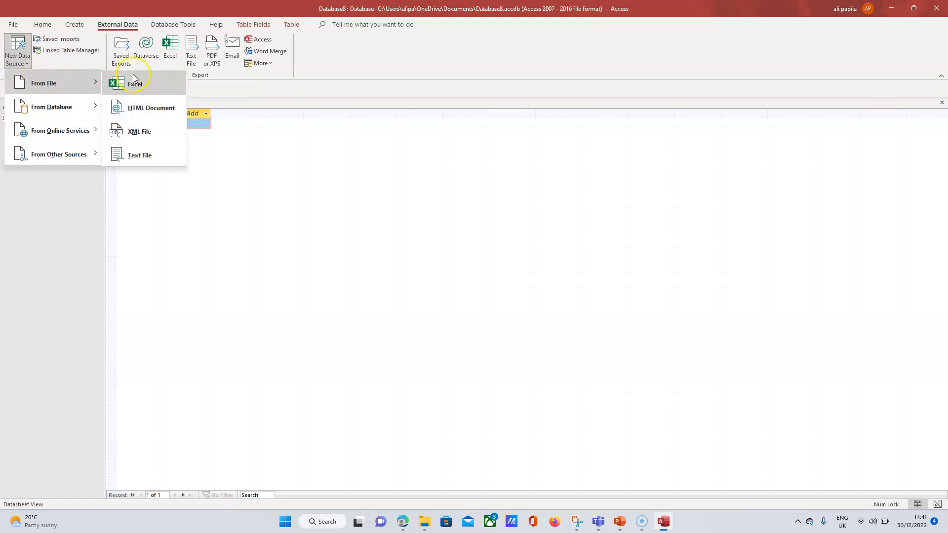
{"action": "left_click", "coordinate": [200, 202]}
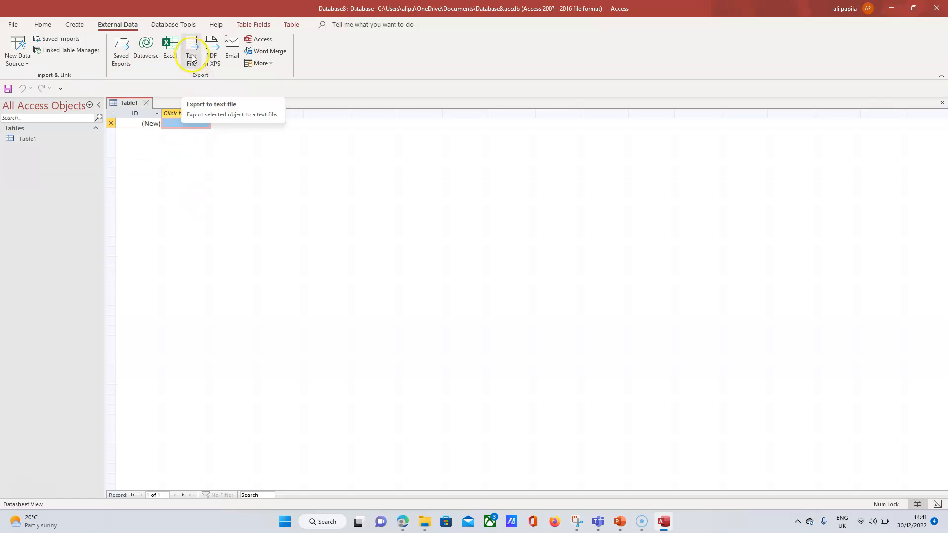
Start importing external data from a text file as a new data source.
{"action": "left_click", "coordinate": [23, 65]}
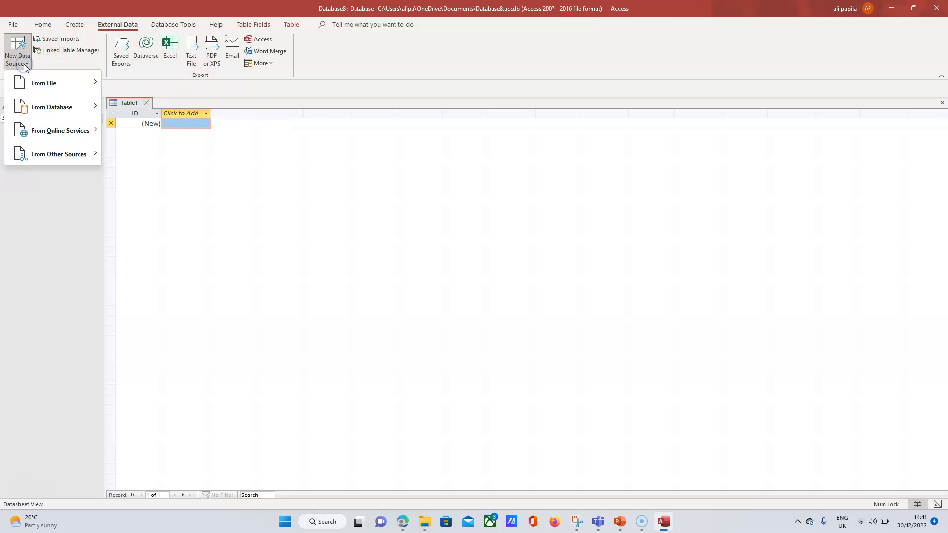
{"action": "mouse_move", "coordinate": [54, 83]}
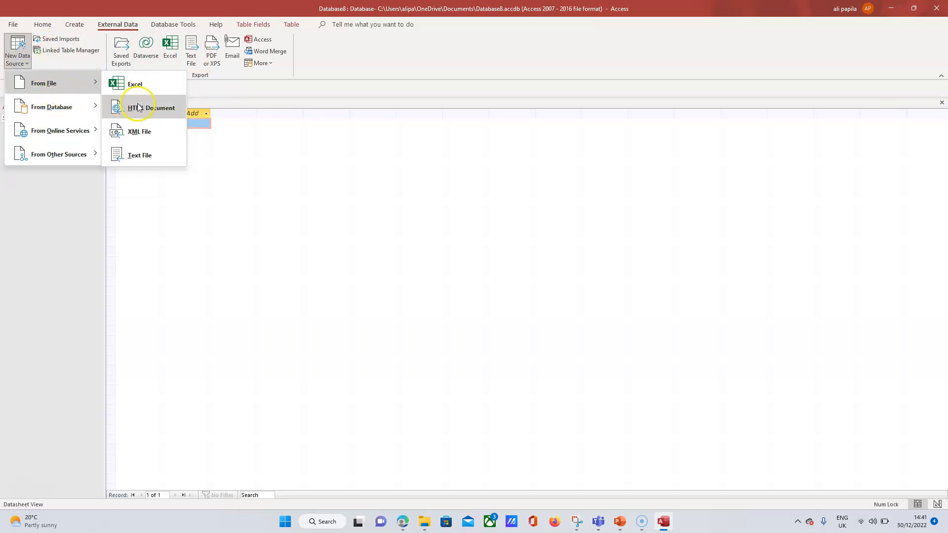
{"action": "left_click", "coordinate": [146, 156]}
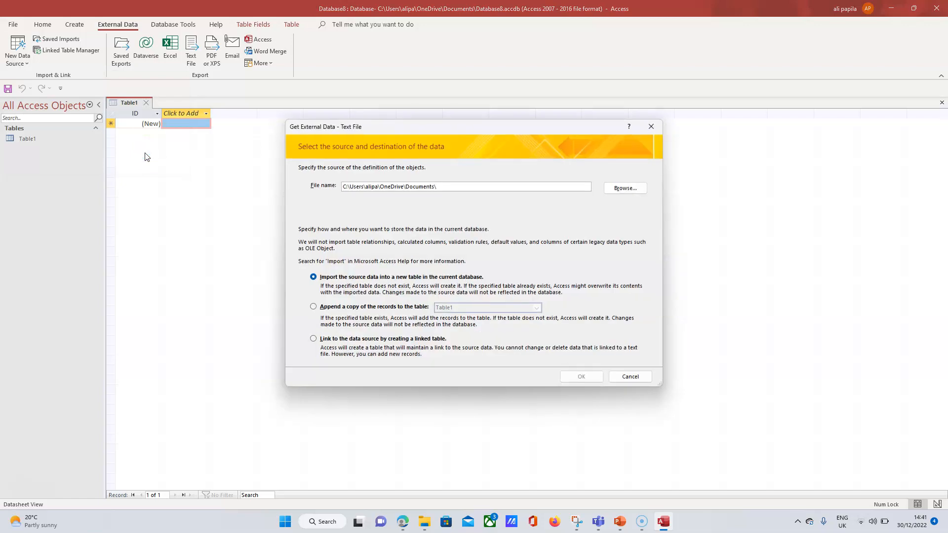
Choose J219BOOKS from the June 2019 Confidential Source Files folder inside May-June 2019 Paper 21 as the import source.
{"action": "left_click", "coordinate": [636, 193]}
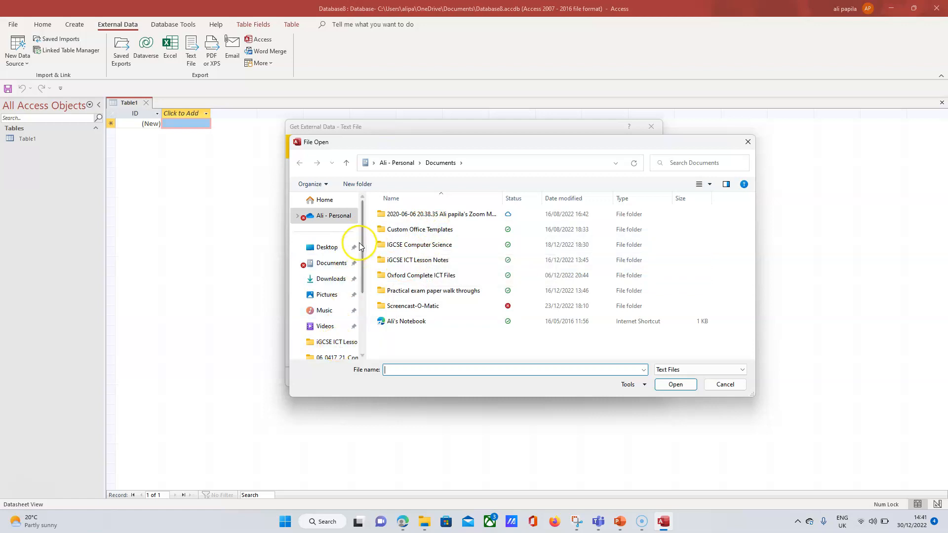
{"action": "left_click", "coordinate": [427, 263]}
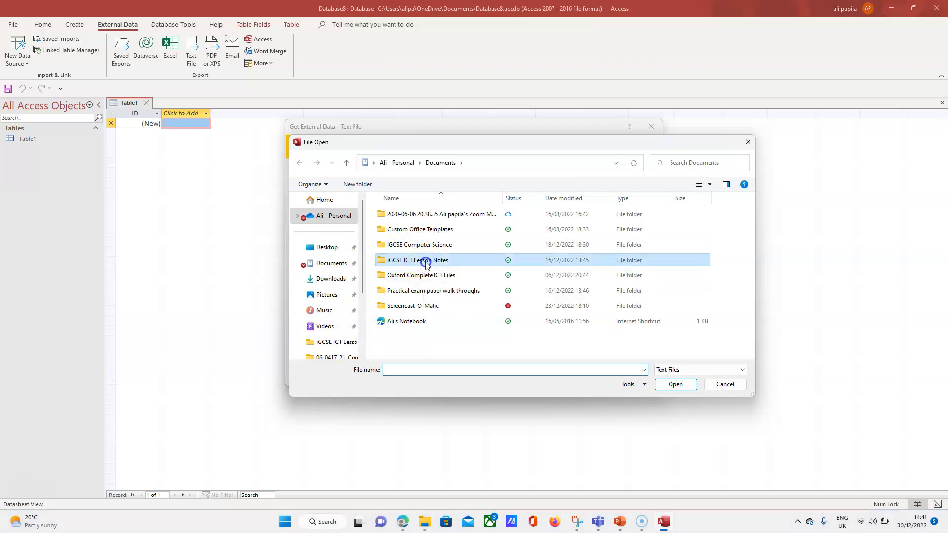
{"action": "double_click", "coordinate": [427, 262]}
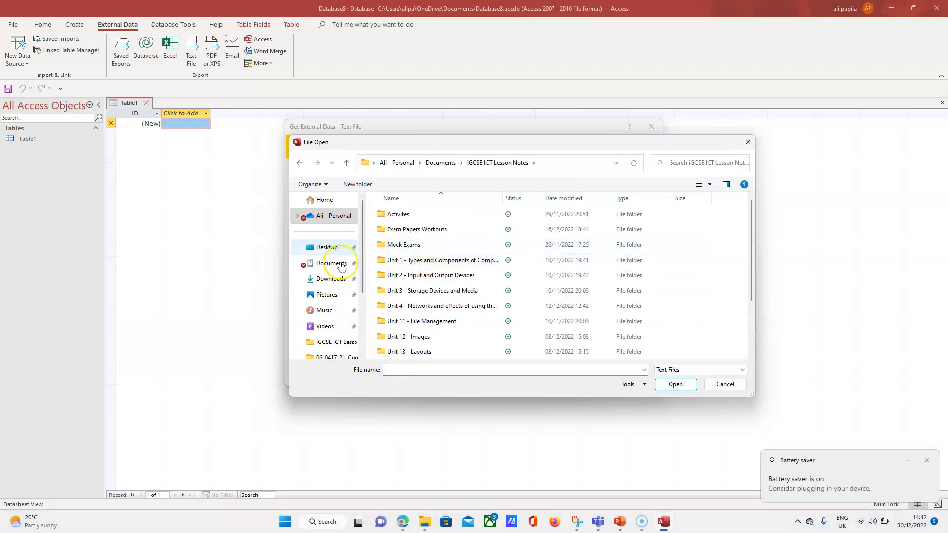
{"action": "left_click_drag", "start_coordinate": [362, 273], "coordinate": [363, 292]}
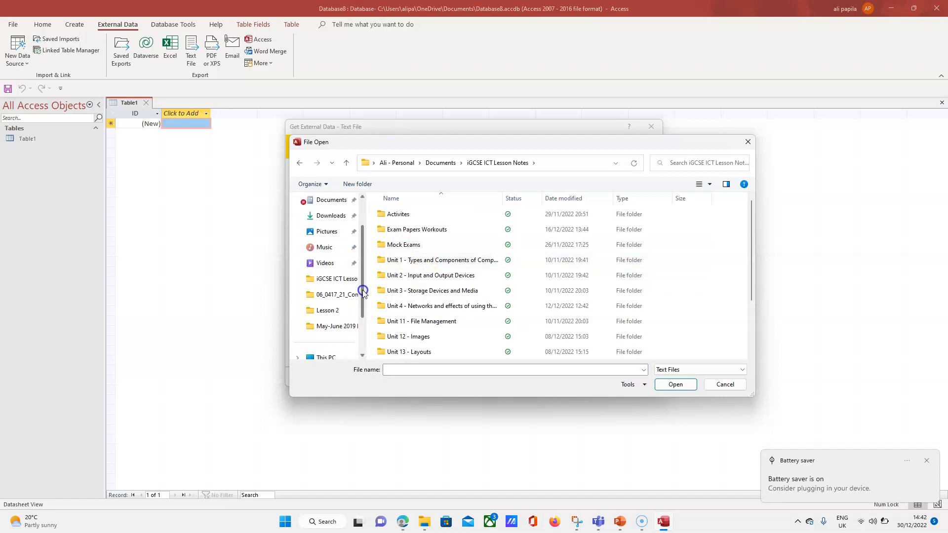
{"action": "left_click", "coordinate": [337, 329]}
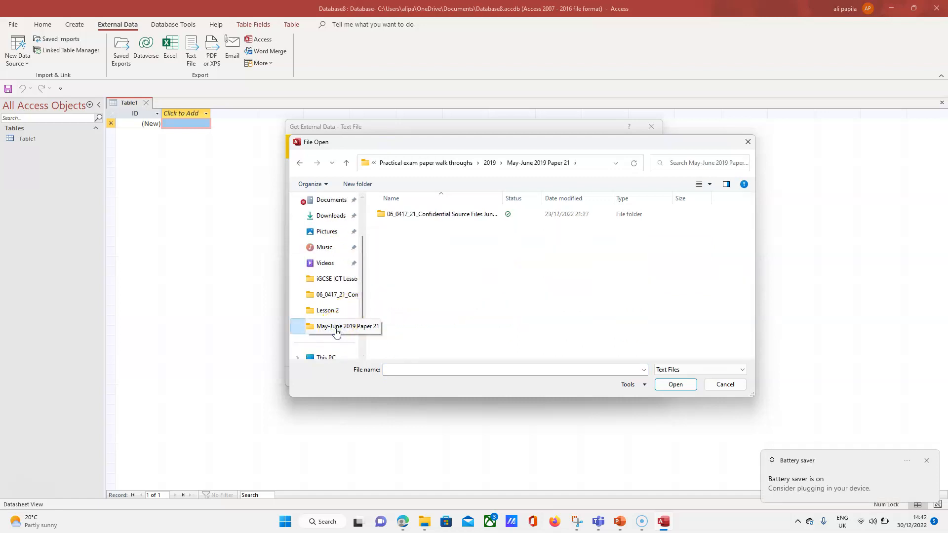
{"action": "double_click", "coordinate": [455, 214]}
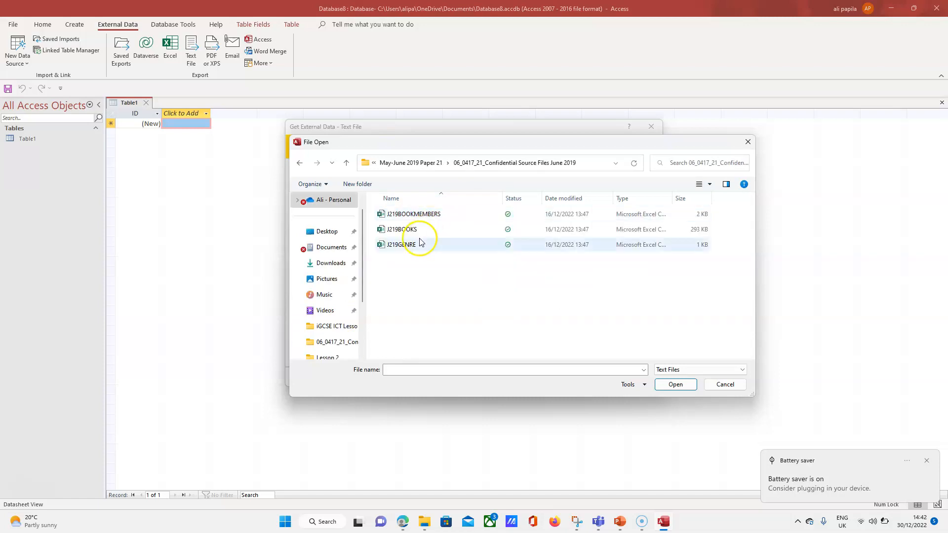
{"action": "left_click", "coordinate": [411, 524]}
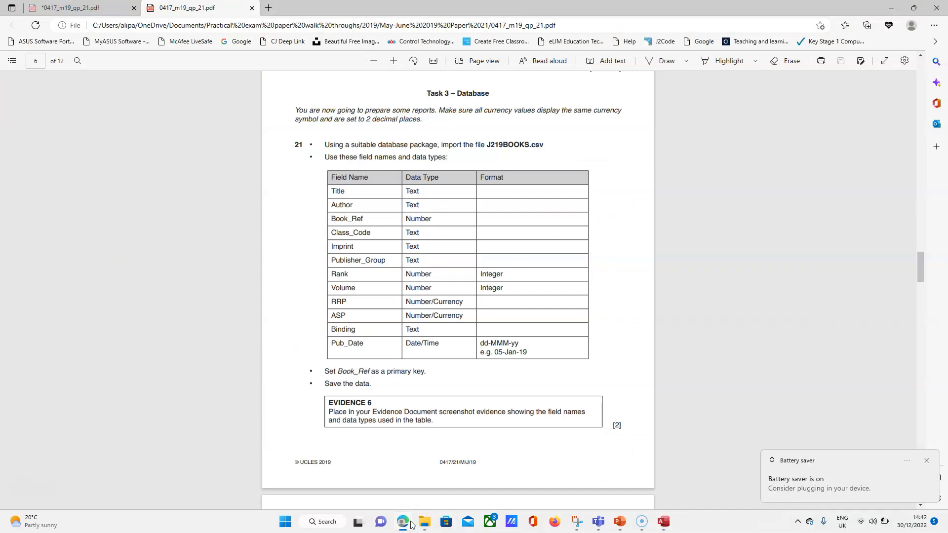
{"action": "left_click", "coordinate": [664, 524]}
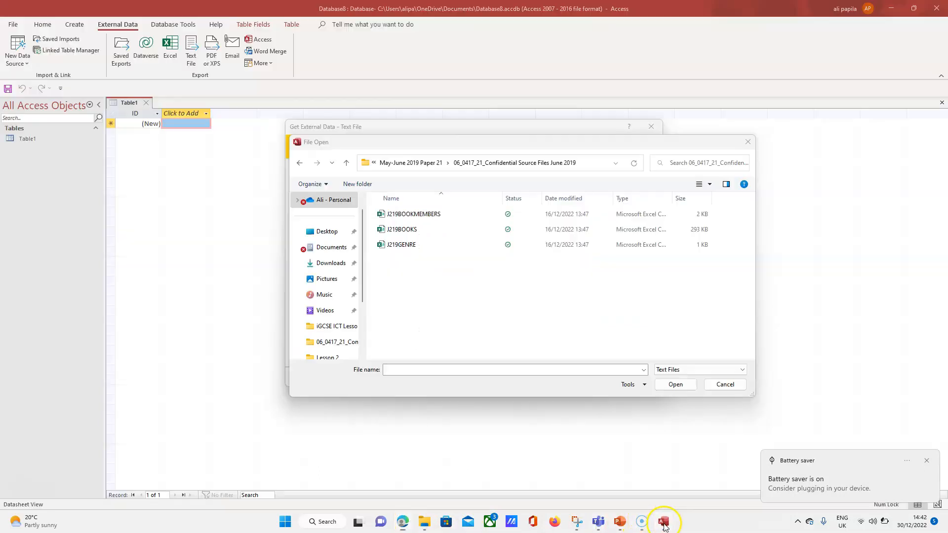
{"action": "left_click", "coordinate": [402, 231]}
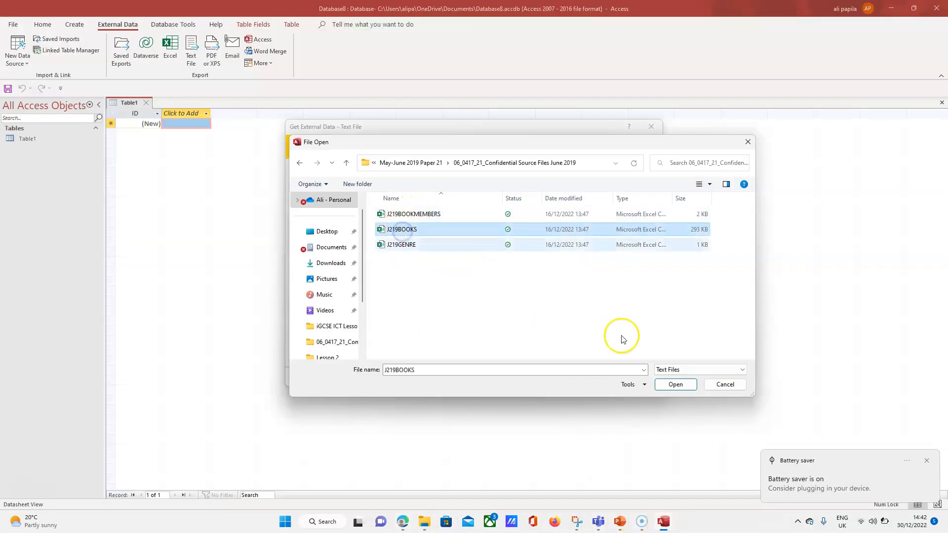
{"action": "left_click", "coordinate": [687, 386]}
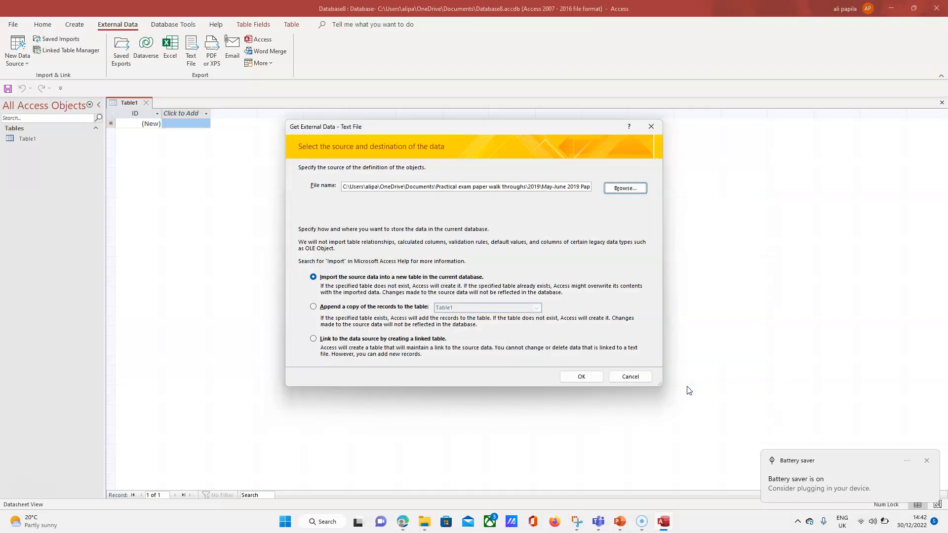
Import into a new table as comma-delimited data, using the first row as field names.
{"action": "left_click", "coordinate": [583, 377]}
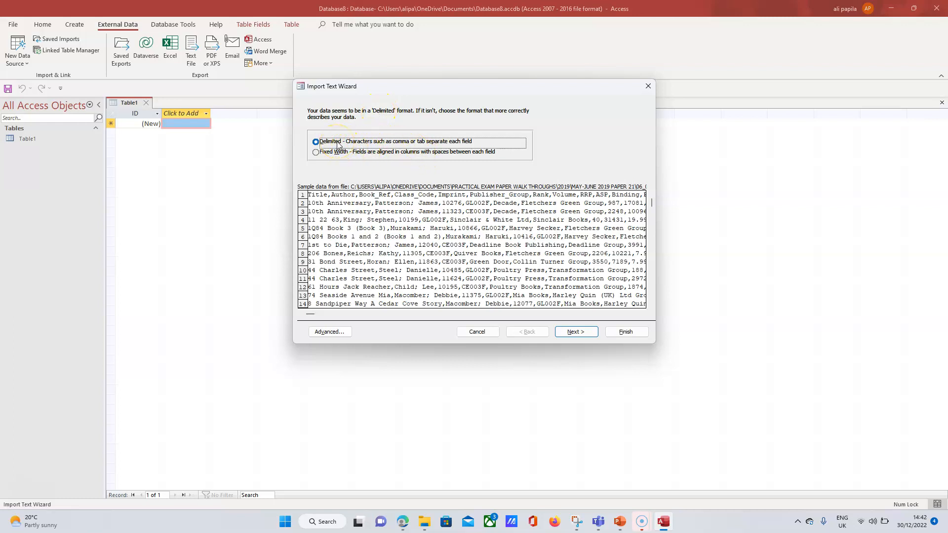
{"action": "left_click", "coordinate": [576, 333]}
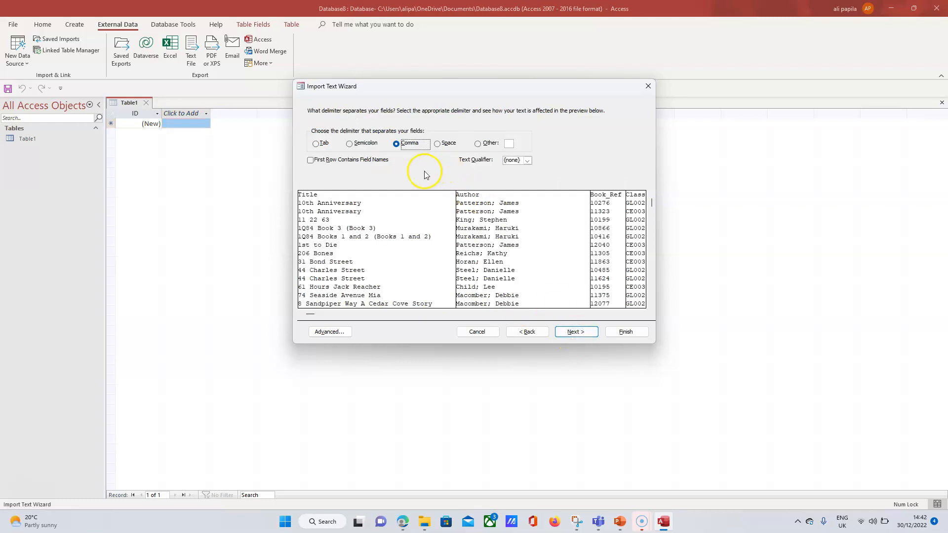
{"action": "left_click", "coordinate": [312, 161]}
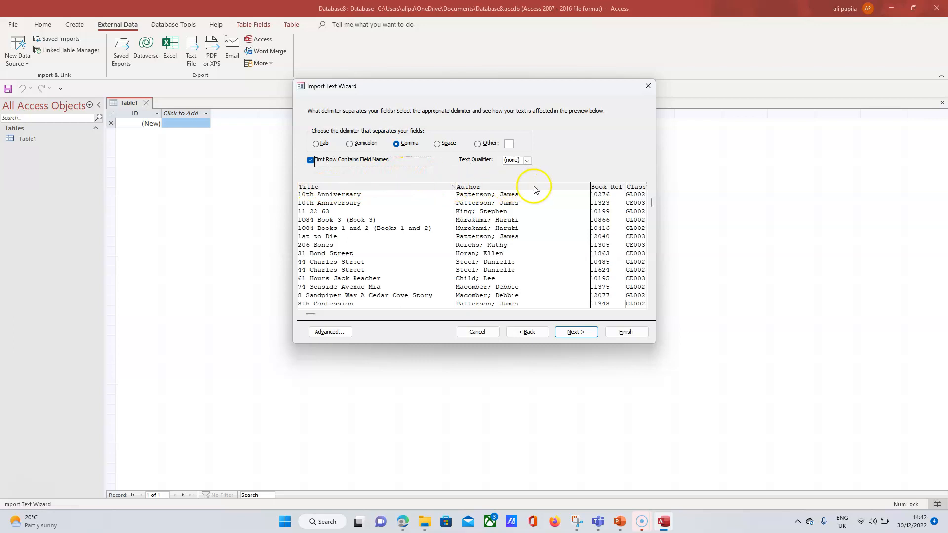
{"action": "left_click", "coordinate": [311, 160]}
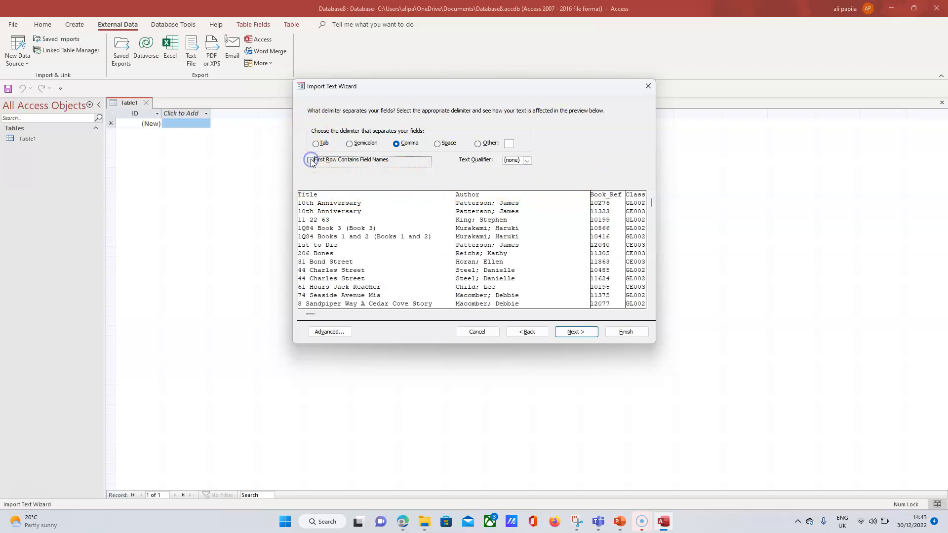
{"action": "left_click", "coordinate": [311, 160]}
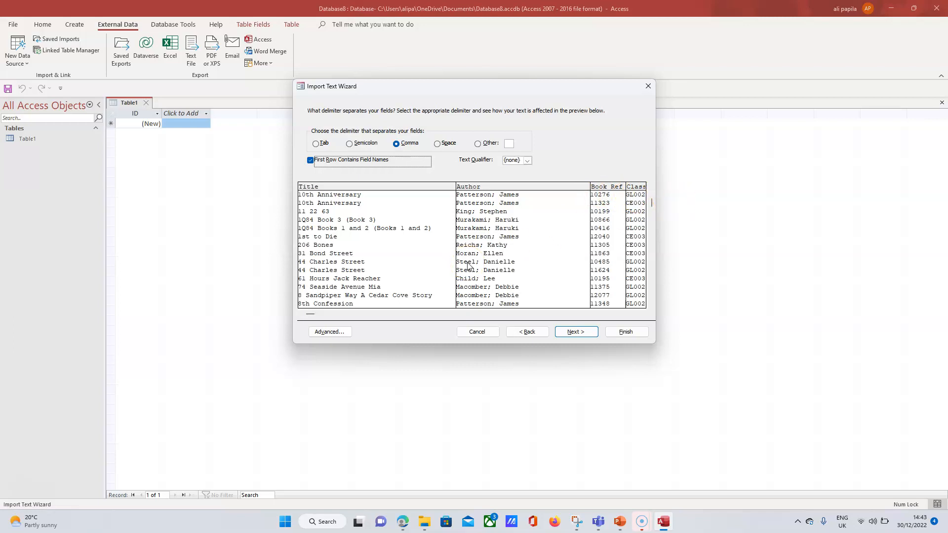
Review the field names, data types and formats required by question 21 in the exam paper PDF, returning to Access when done.
{"action": "left_click", "coordinate": [403, 522]}
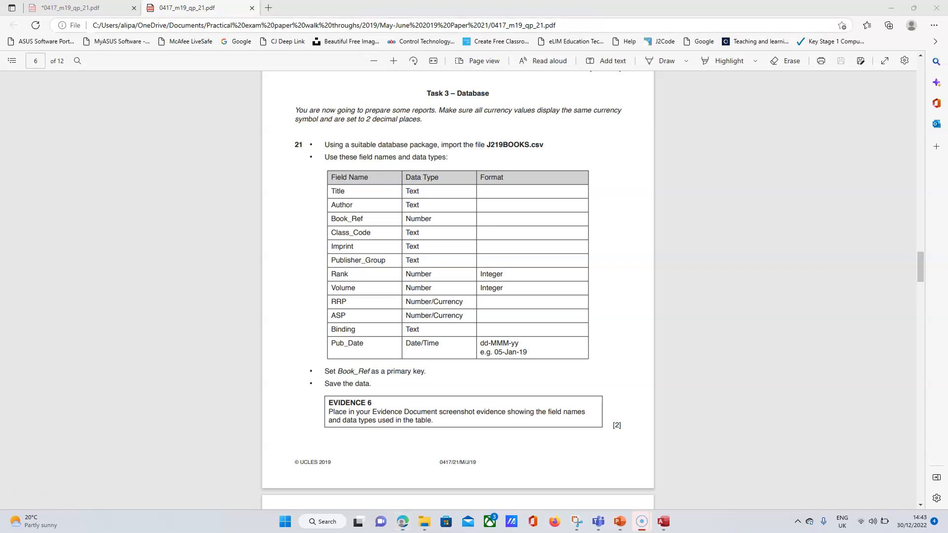
{"action": "mouse_move", "coordinate": [447, 171]}
{"action": "left_mouse_down"}
{"action": "mouse_move", "coordinate": [419, 180]}
{"action": "mouse_move", "coordinate": [388, 220]}
{"action": "mouse_move", "coordinate": [395, 339]}
{"action": "mouse_move", "coordinate": [417, 366]}
{"action": "mouse_move", "coordinate": [442, 354]}
{"action": "mouse_move", "coordinate": [463, 303]}
{"action": "mouse_move", "coordinate": [467, 252]}
{"action": "mouse_move", "coordinate": [437, 167]}
{"action": "left_mouse_up"}
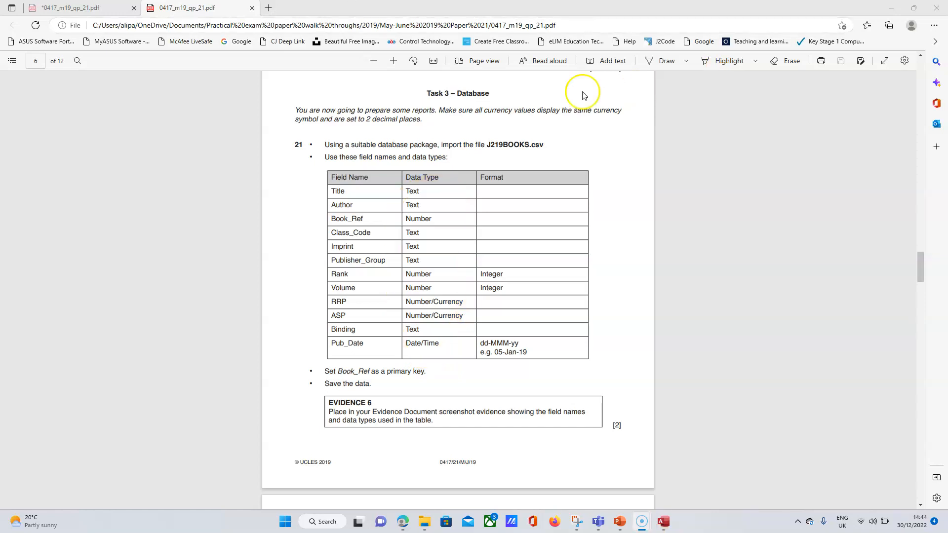
{"action": "left_click", "coordinate": [663, 522]}
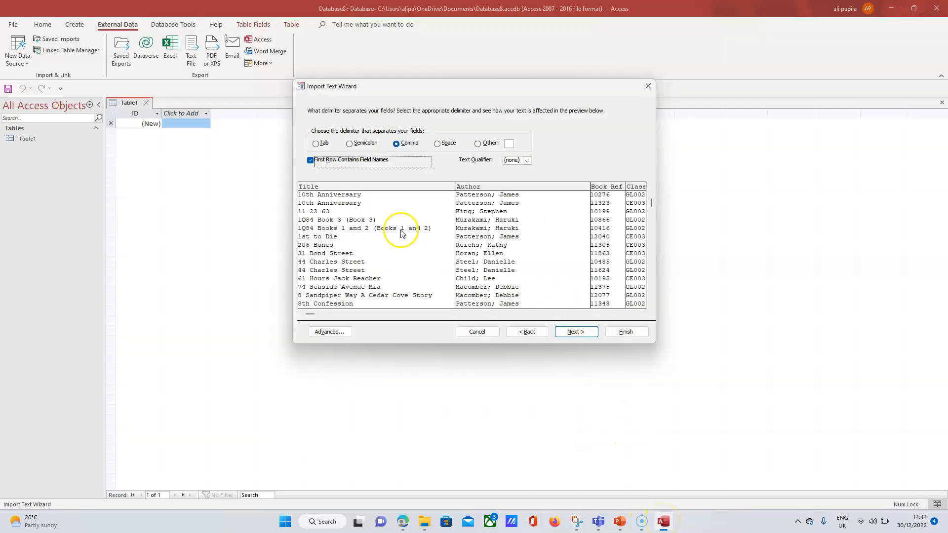
Open the advanced import specification and check the Title and Author data types against question 21 in the exam paper PDF, returning to Access.
{"action": "left_click", "coordinate": [341, 332]}
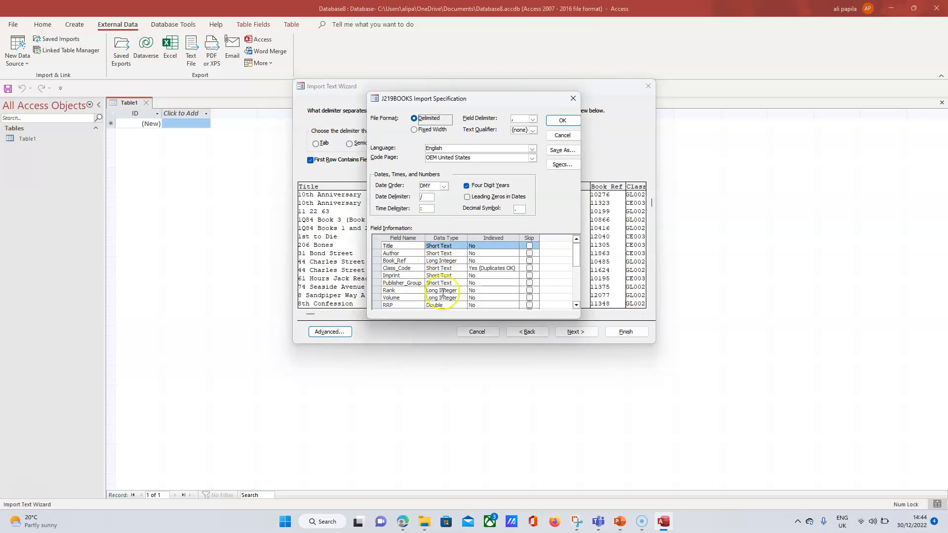
{"action": "left_click_drag", "start_coordinate": [576, 252], "coordinate": [576, 247]}
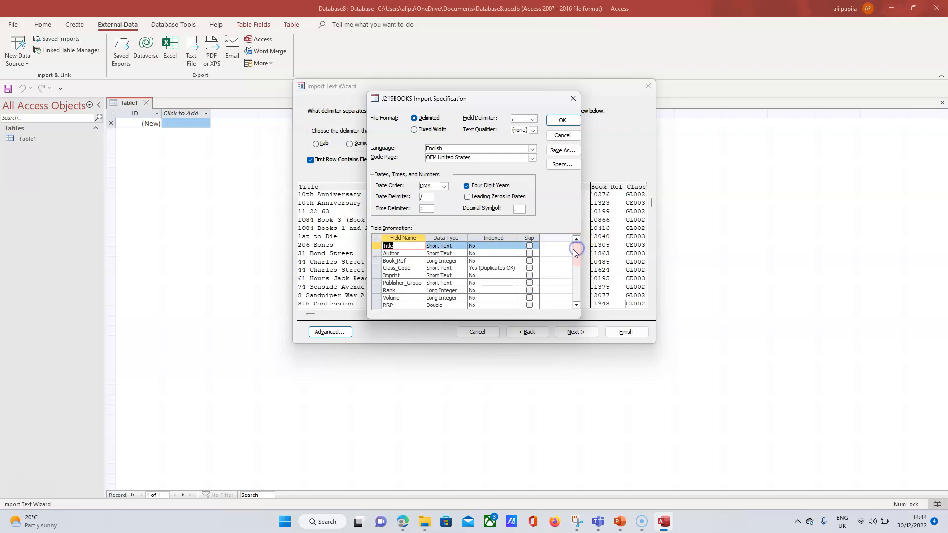
{"action": "left_click", "coordinate": [403, 522]}
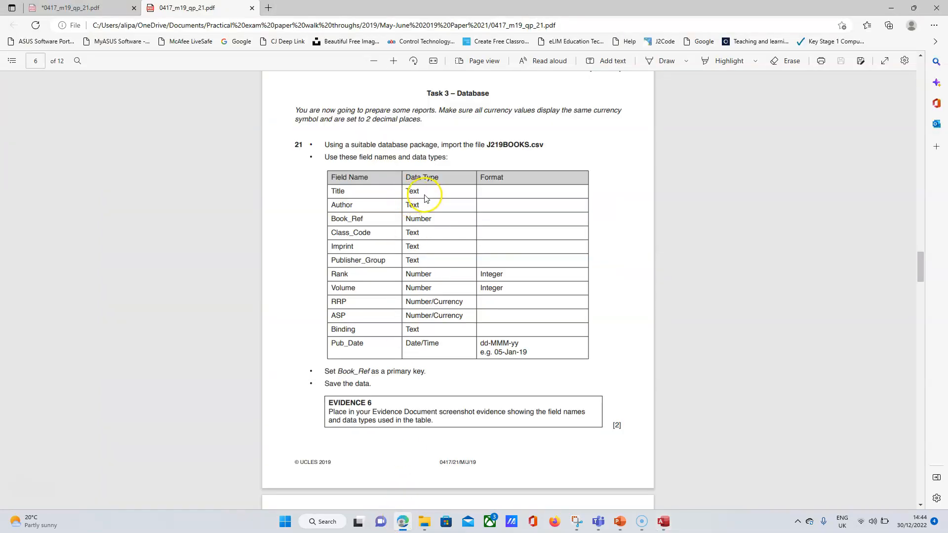
{"action": "left_click", "coordinate": [664, 526]}
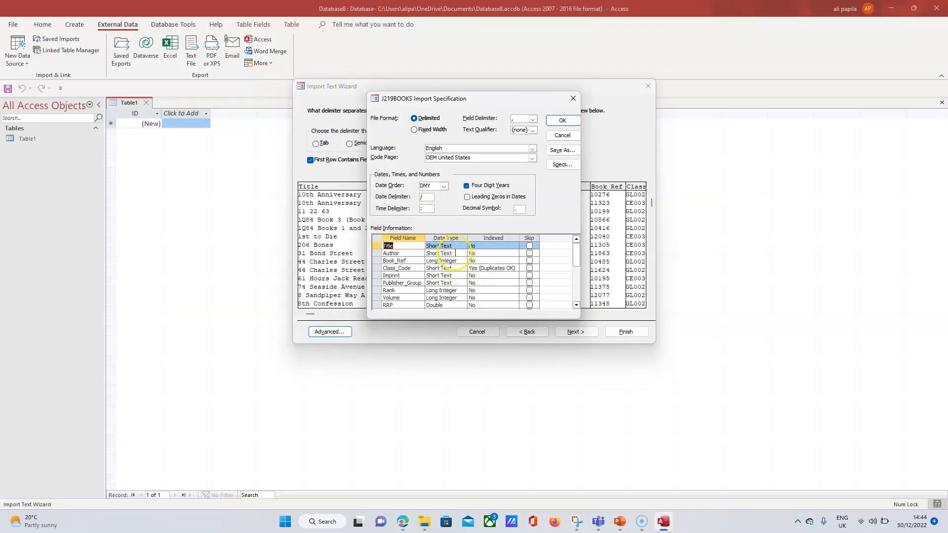
{"action": "left_click", "coordinate": [452, 253]}
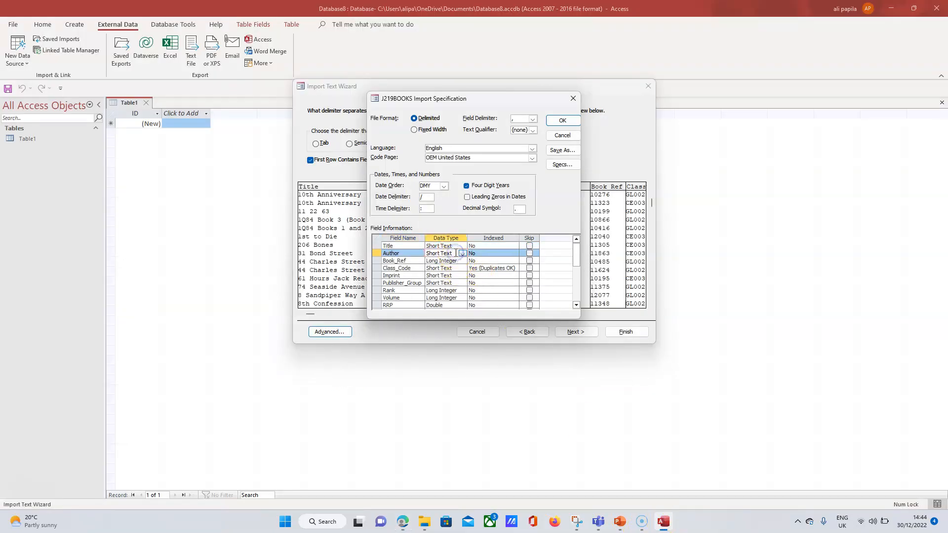
Compare the data types of the Book_Ref through Volume fields with the exam paper PDF, returning to Access.
{"action": "left_click", "coordinate": [400, 523]}
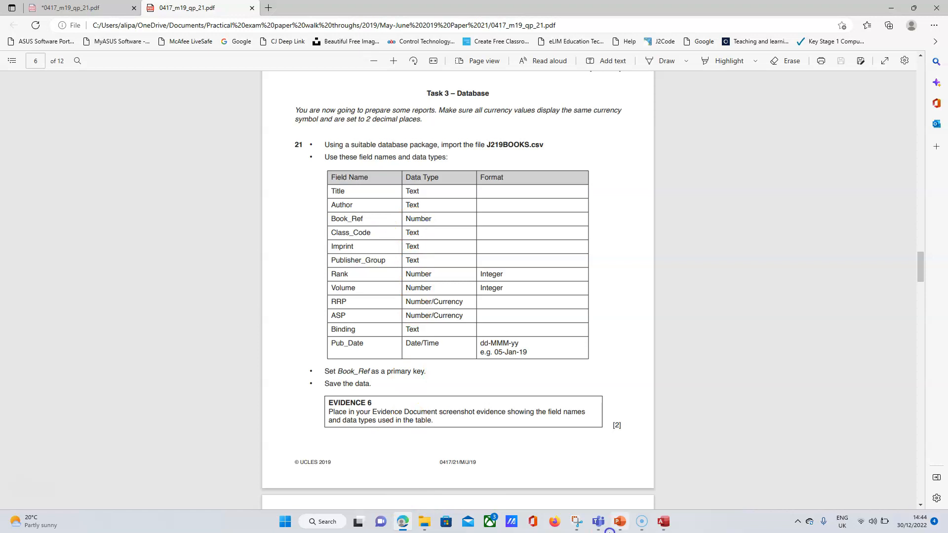
{"action": "left_click", "coordinate": [663, 522]}
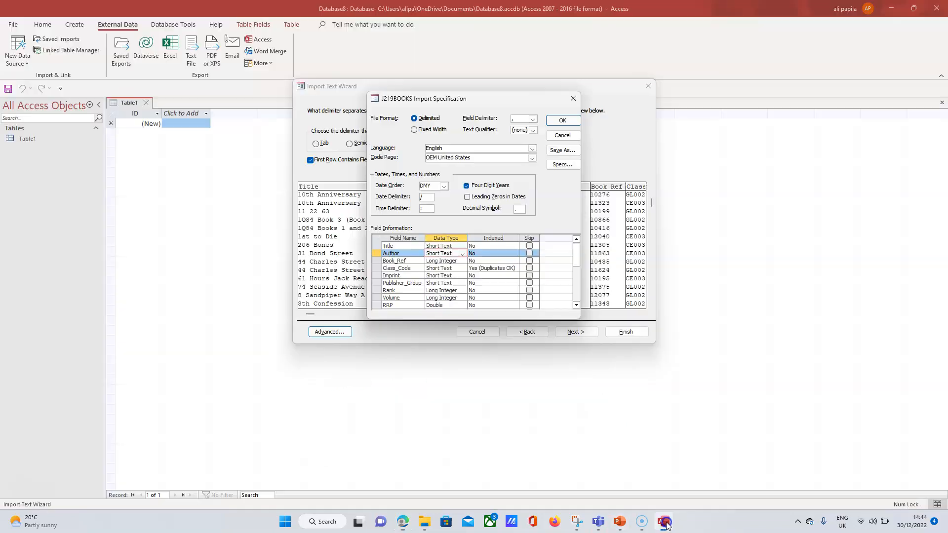
{"action": "left_click", "coordinate": [446, 264]}
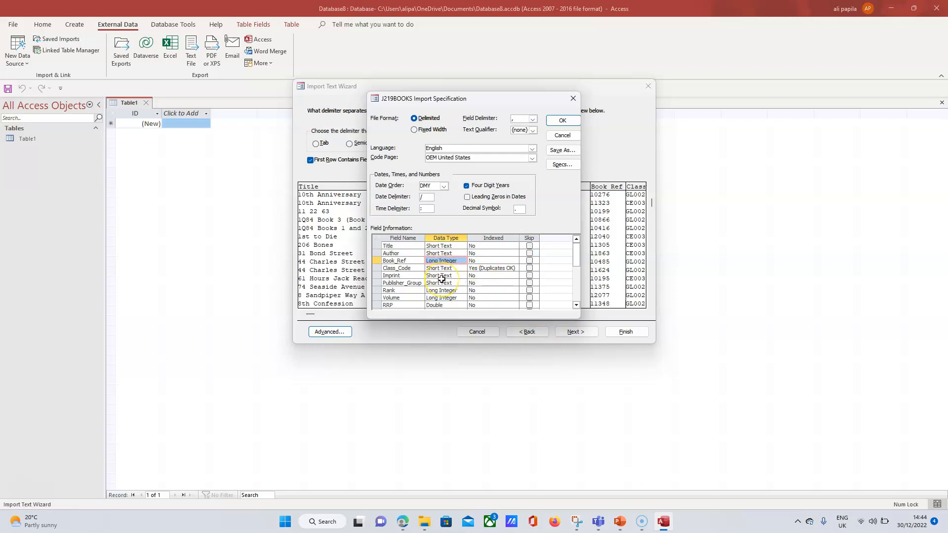
{"action": "left_click", "coordinate": [404, 523]}
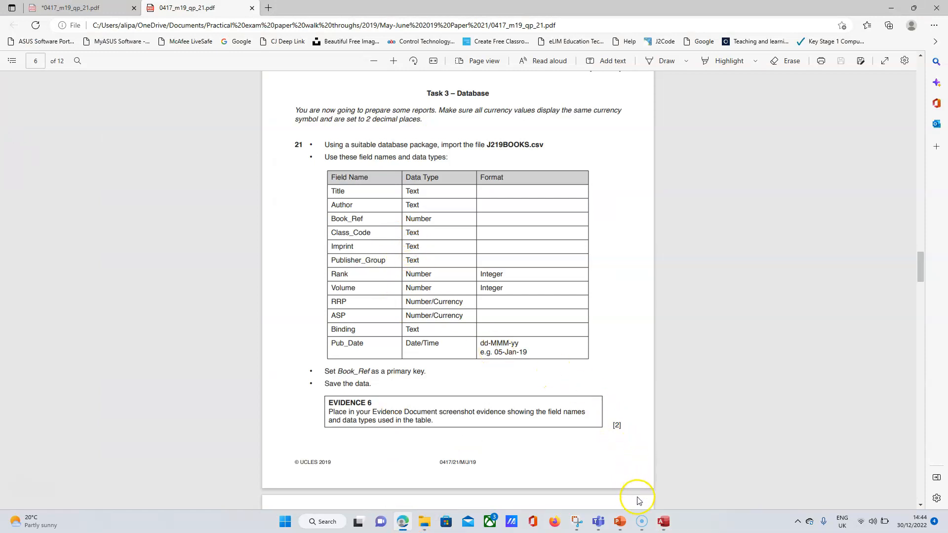
{"action": "left_click", "coordinate": [662, 522]}
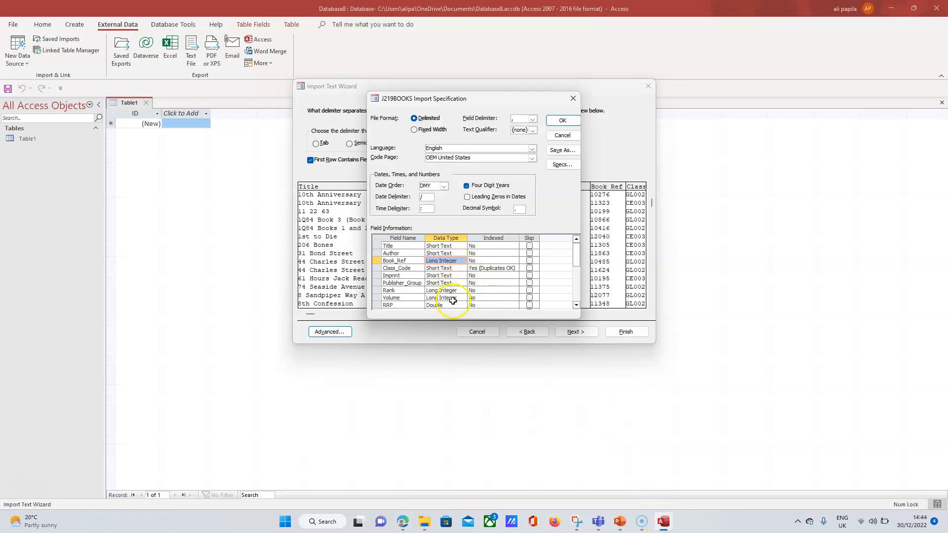
Check the RRP requirement in the exam paper PDF and set the RRP field's data type to Currency in Access.
{"action": "left_click_drag", "start_coordinate": [576, 256], "coordinate": [572, 268]}
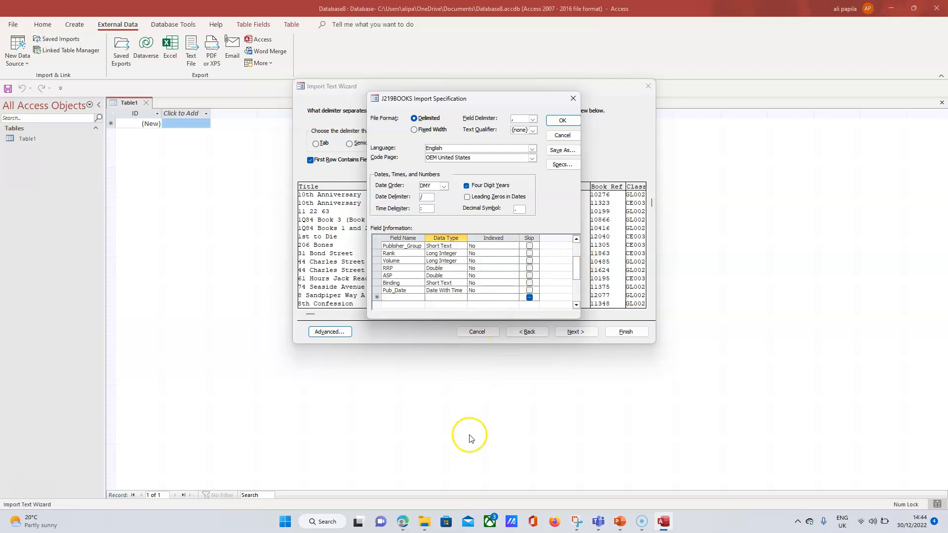
{"action": "left_click", "coordinate": [407, 526]}
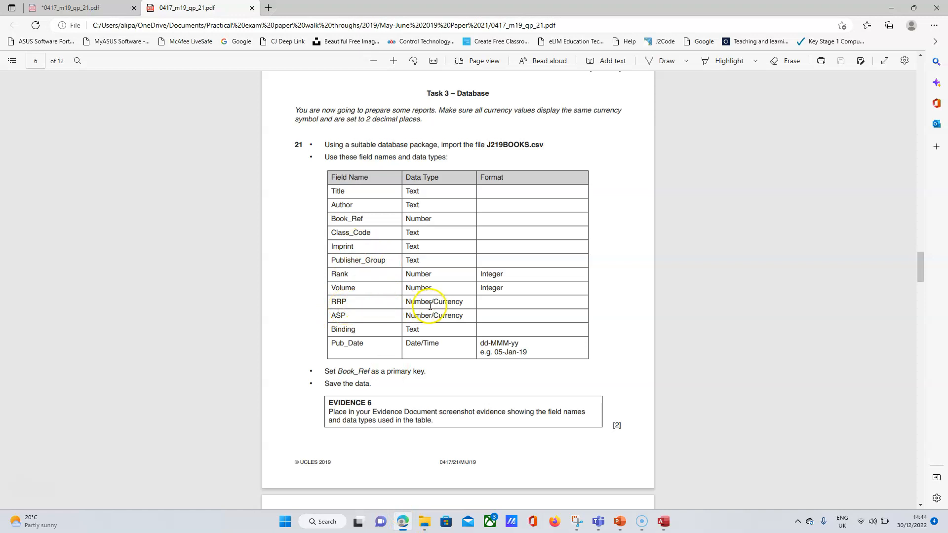
{"action": "left_click", "coordinate": [666, 522]}
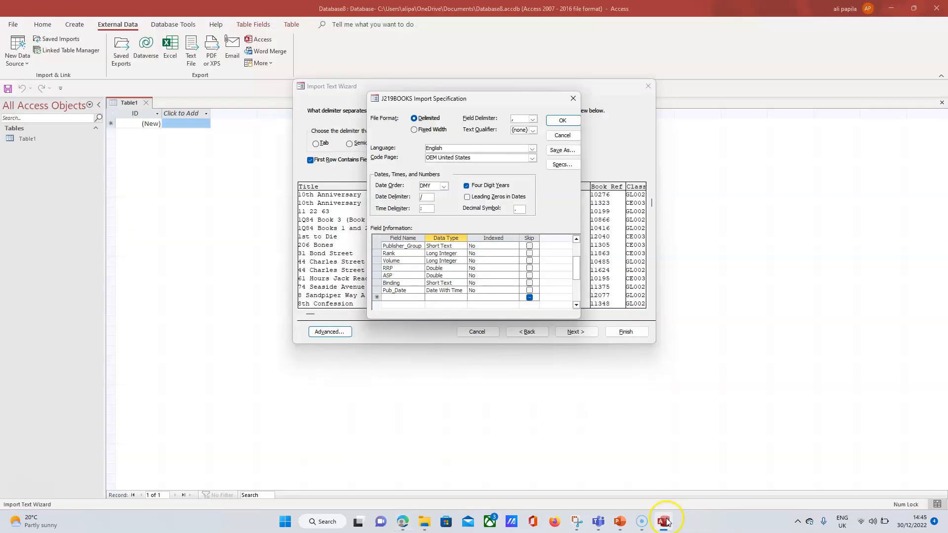
{"action": "left_click", "coordinate": [449, 270]}
{"action": "left_click", "coordinate": [462, 268]}
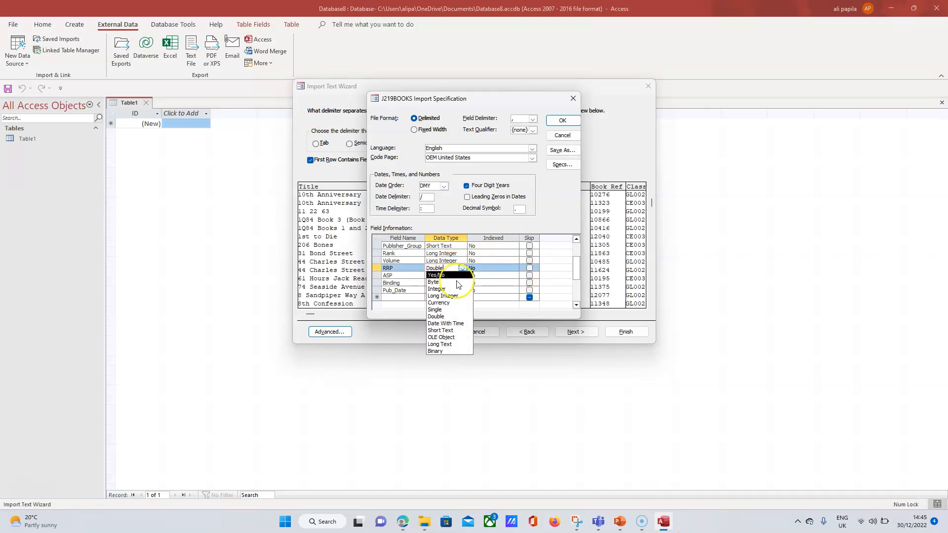
{"action": "left_click", "coordinate": [442, 302]}
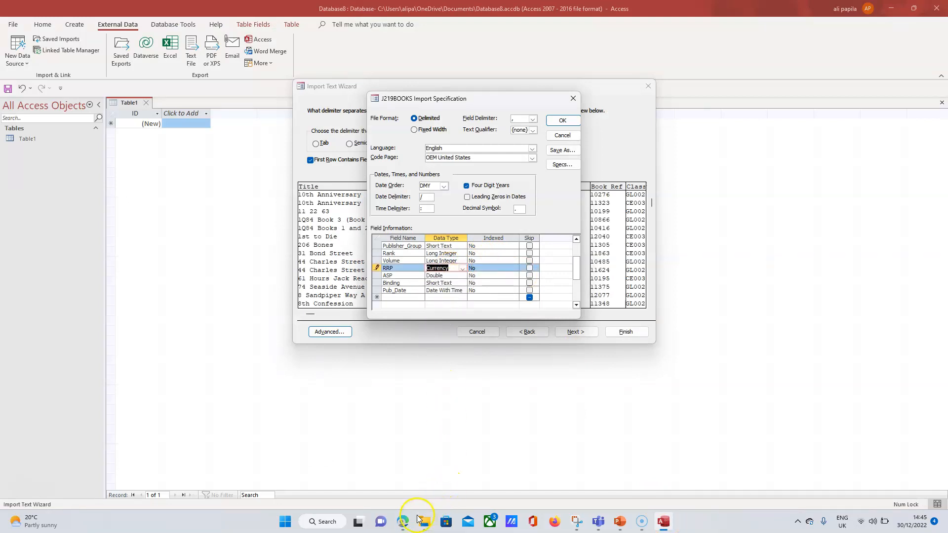
Check the ASP requirement in the exam paper PDF and set the ASP field's data type to Currency in Access.
{"action": "left_click", "coordinate": [403, 523]}
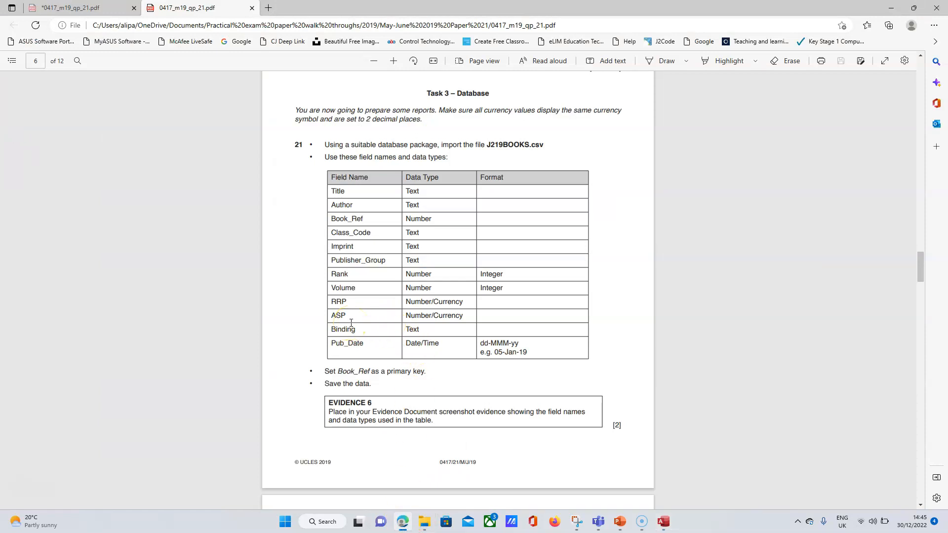
{"action": "left_click", "coordinate": [664, 524]}
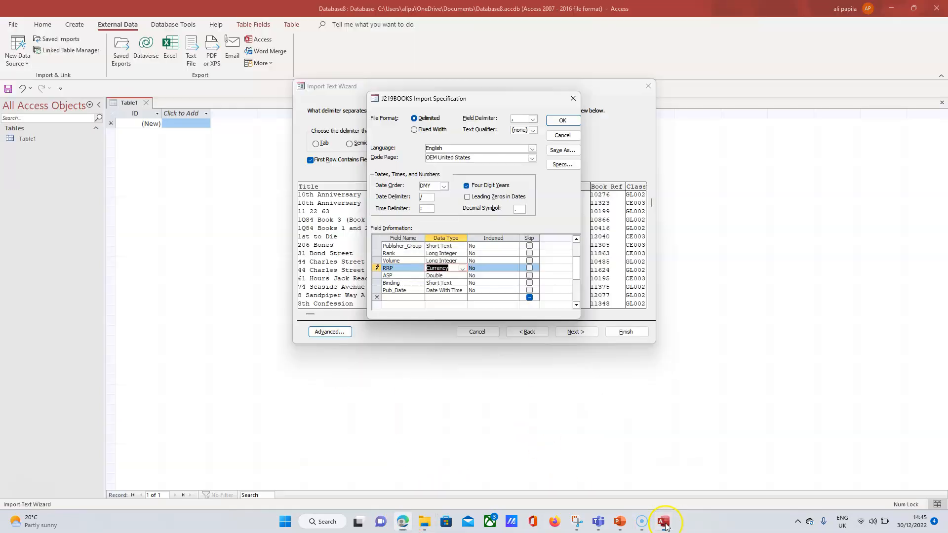
{"action": "left_click", "coordinate": [462, 277]}
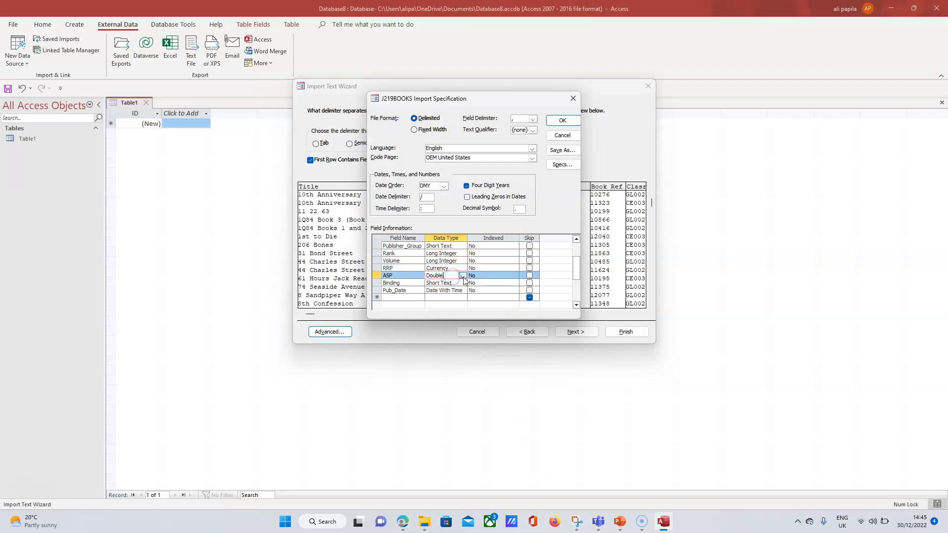
{"action": "left_click", "coordinate": [463, 276]}
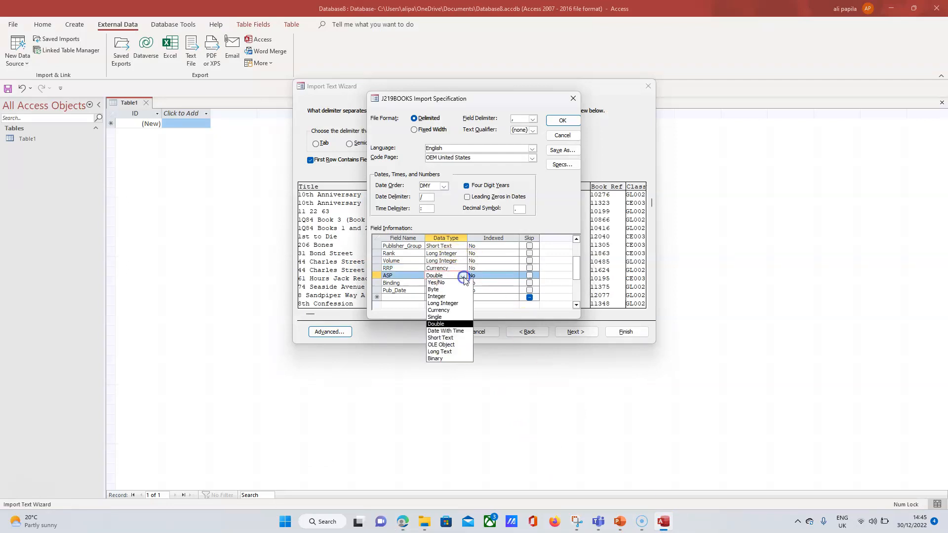
{"action": "left_click", "coordinate": [447, 310]}
Compare the Binding and Pub_Date fields with the exam paper PDF and review its data type column and the Rank and Volume formats.
{"action": "left_click", "coordinate": [403, 522]}
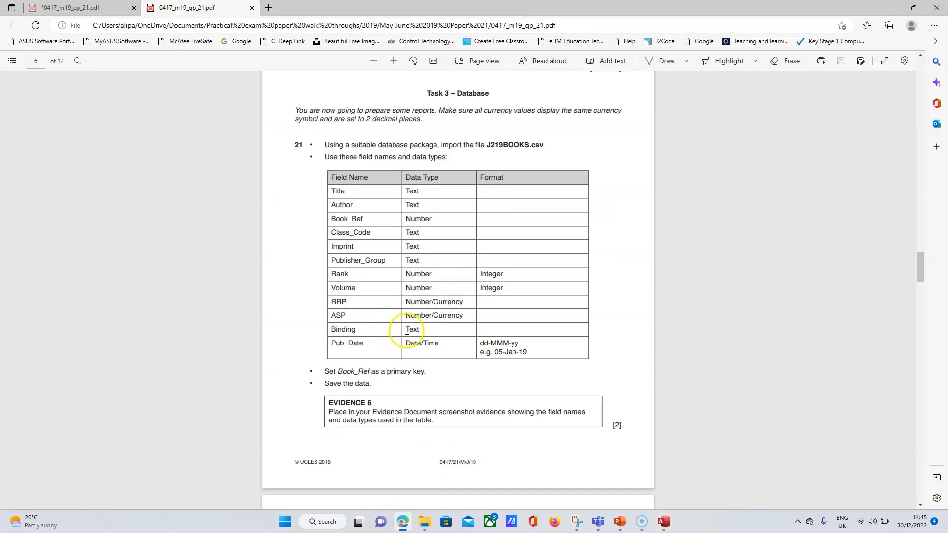
{"action": "left_click", "coordinate": [661, 524]}
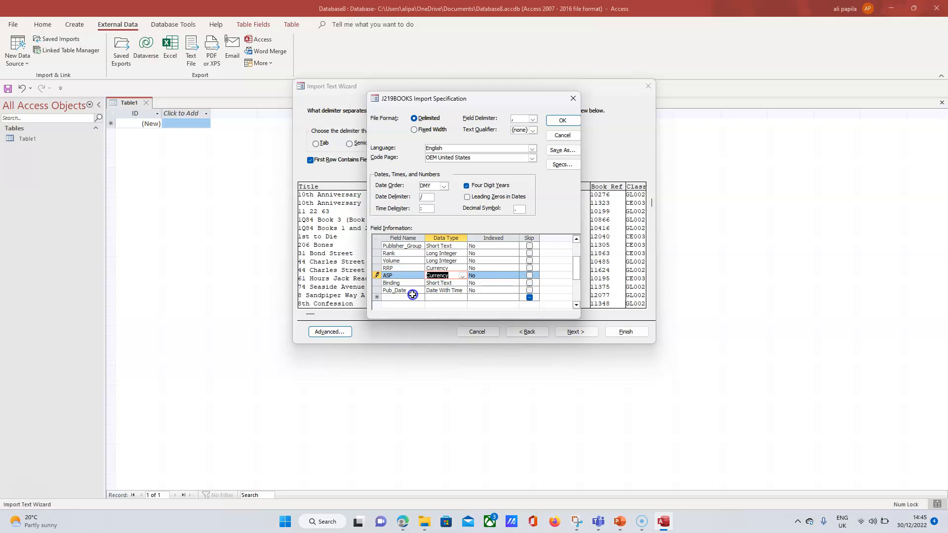
{"action": "left_click", "coordinate": [402, 522]}
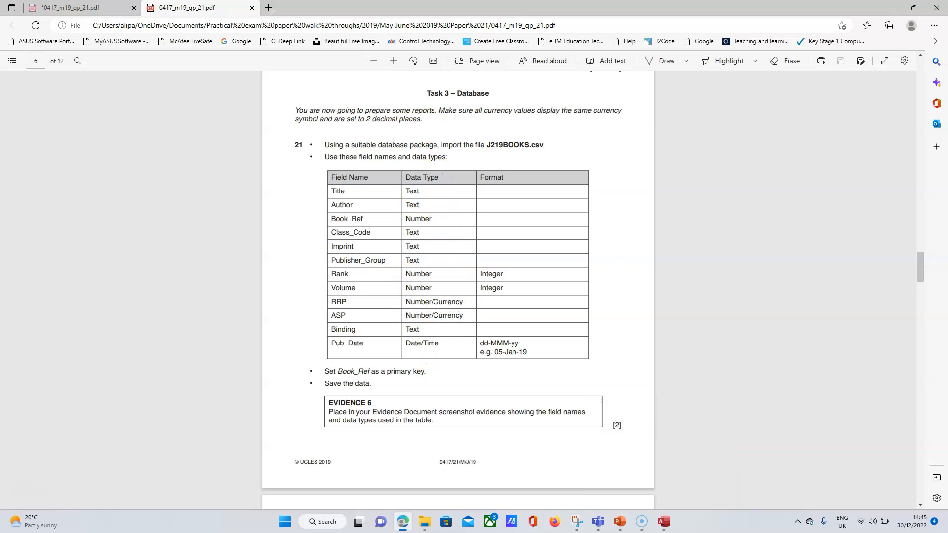
{"action": "mouse_move", "coordinate": [466, 177]}
{"action": "left_mouse_down"}
{"action": "mouse_move", "coordinate": [418, 176]}
{"action": "mouse_move", "coordinate": [398, 212]}
{"action": "mouse_move", "coordinate": [395, 342]}
{"action": "mouse_move", "coordinate": [416, 378]}
{"action": "mouse_move", "coordinate": [447, 354]}
{"action": "left_mouse_up"}
{"action": "mouse_move", "coordinate": [463, 309]}
{"action": "left_mouse_down"}
{"action": "mouse_move", "coordinate": [480, 220]}
{"action": "mouse_move", "coordinate": [468, 178]}
{"action": "left_mouse_up"}
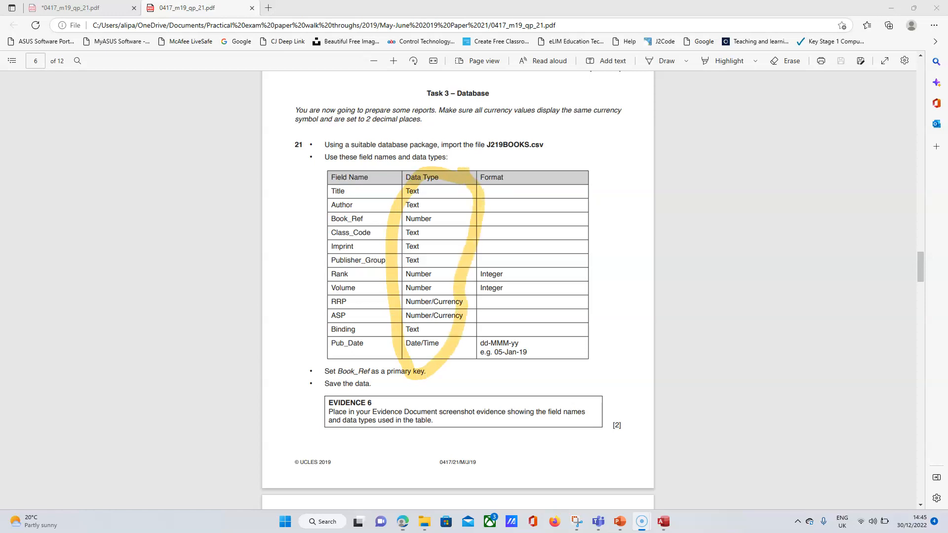
{"action": "mouse_move", "coordinate": [478, 275]}
{"action": "left_mouse_down"}
{"action": "mouse_move", "coordinate": [504, 275]}
{"action": "mouse_move", "coordinate": [492, 288]}
{"action": "left_mouse_up"}
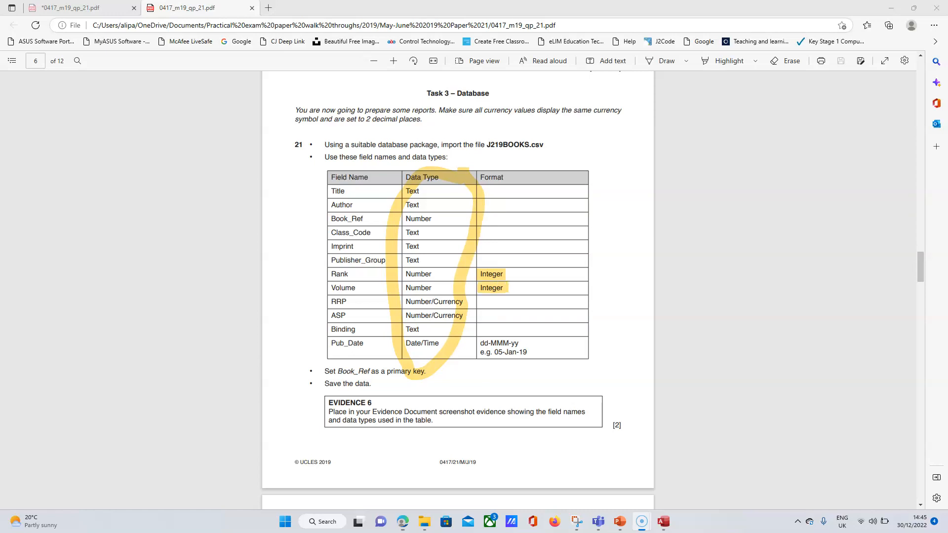
{"action": "key", "text": "Escape"}
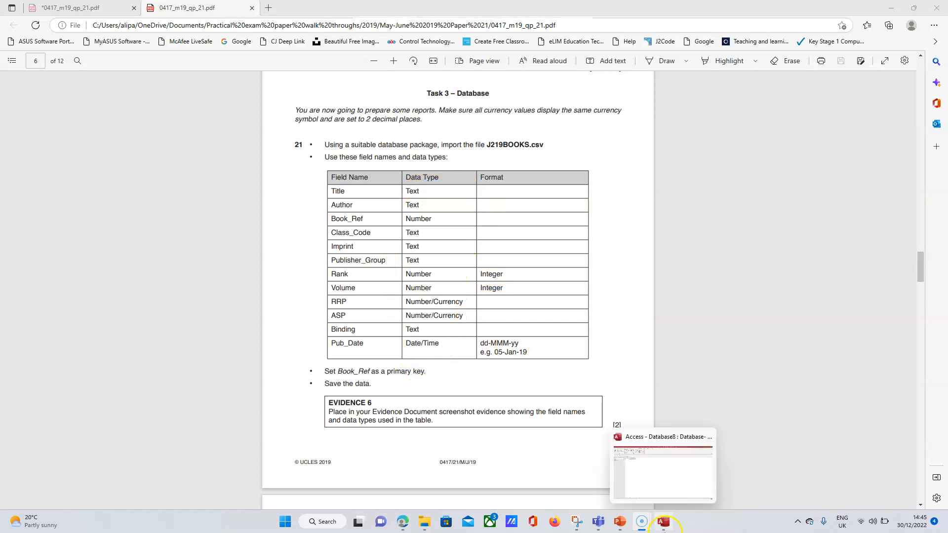
Return to Access, accept the import specification and continue to the wizard's field options page.
{"action": "left_click", "coordinate": [664, 523]}
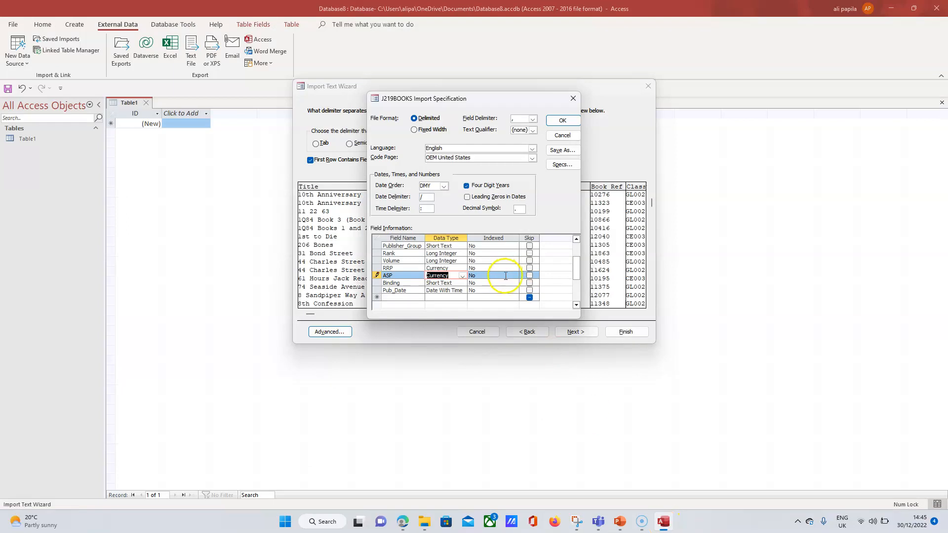
{"action": "left_click", "coordinate": [562, 123]}
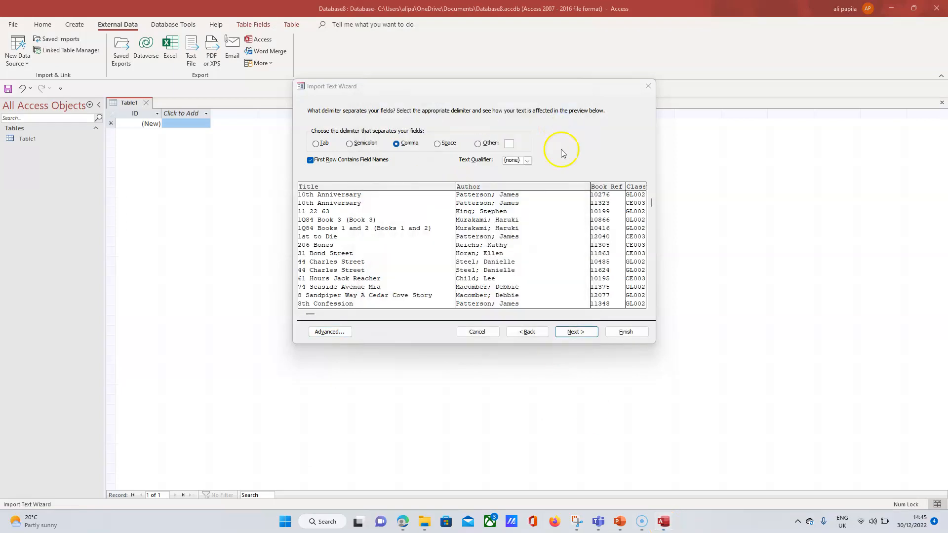
{"action": "left_click", "coordinate": [570, 326]}
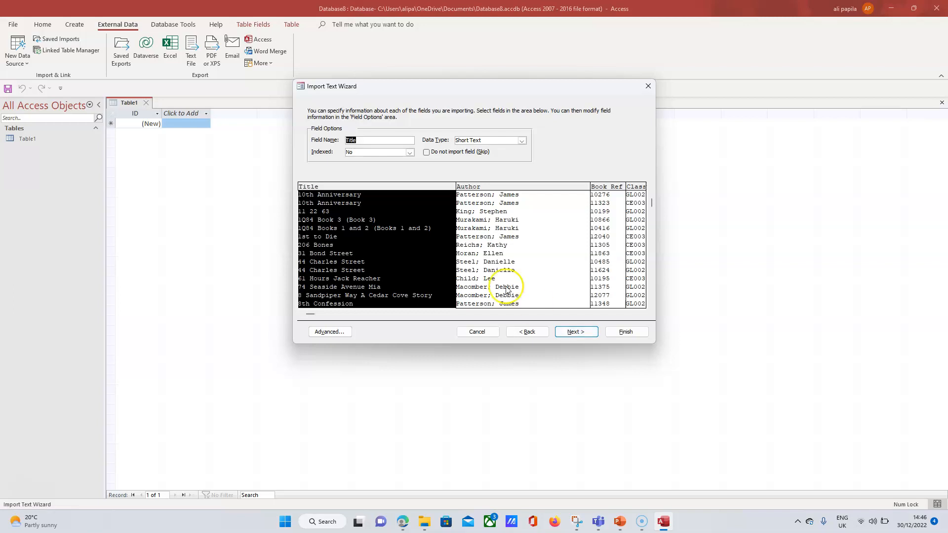
Check the primary key requirement in the exam paper PDF and choose Book_Ref as the new table's own primary key in Access.
{"action": "left_click", "coordinate": [409, 519]}
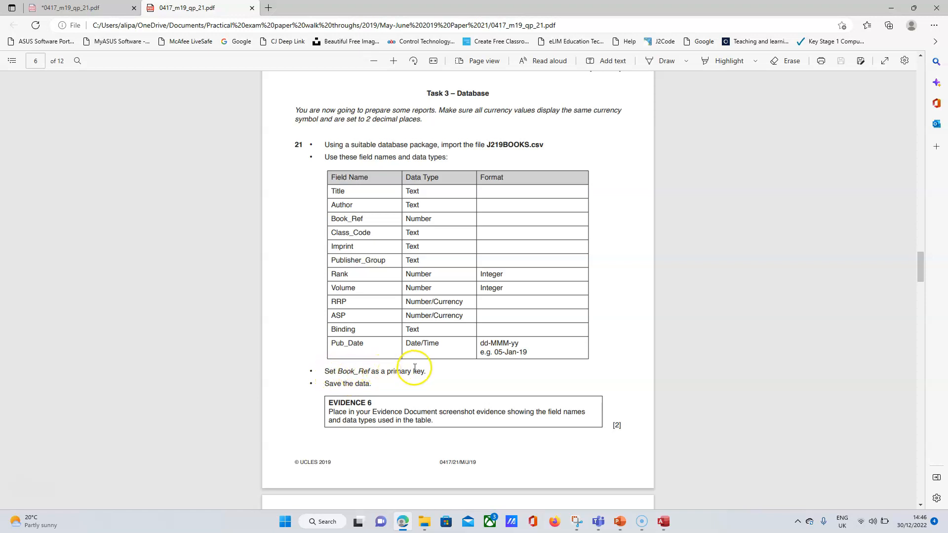
{"action": "mouse_move", "coordinate": [643, 527]}
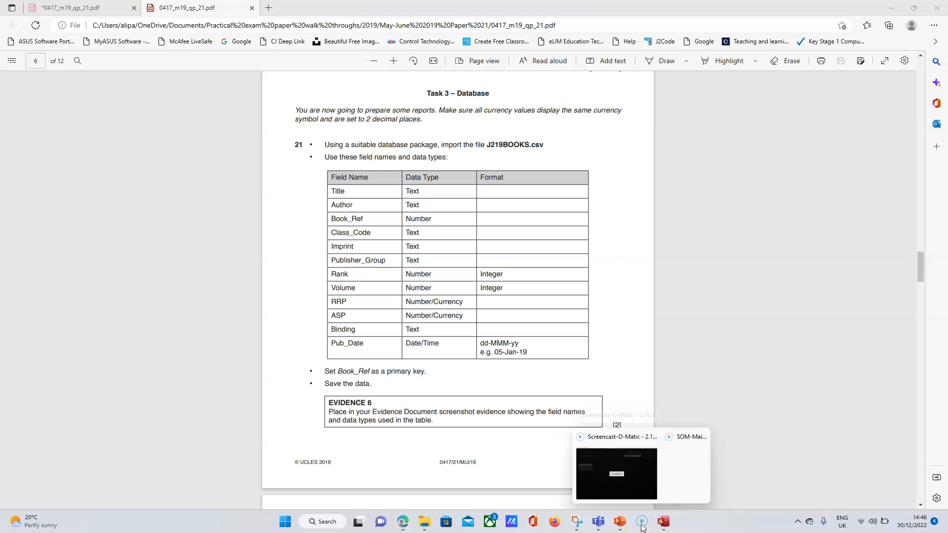
{"action": "left_click", "coordinate": [663, 522]}
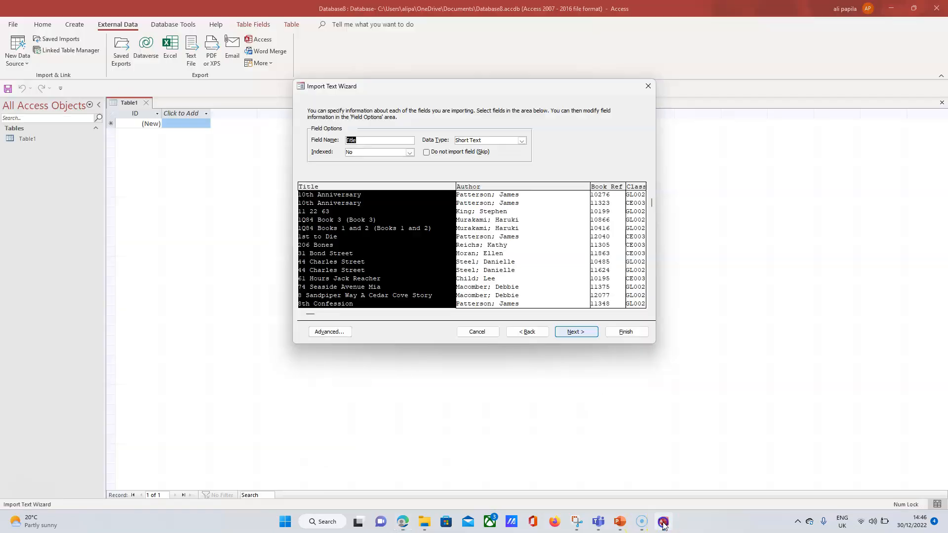
{"action": "left_click", "coordinate": [575, 332]}
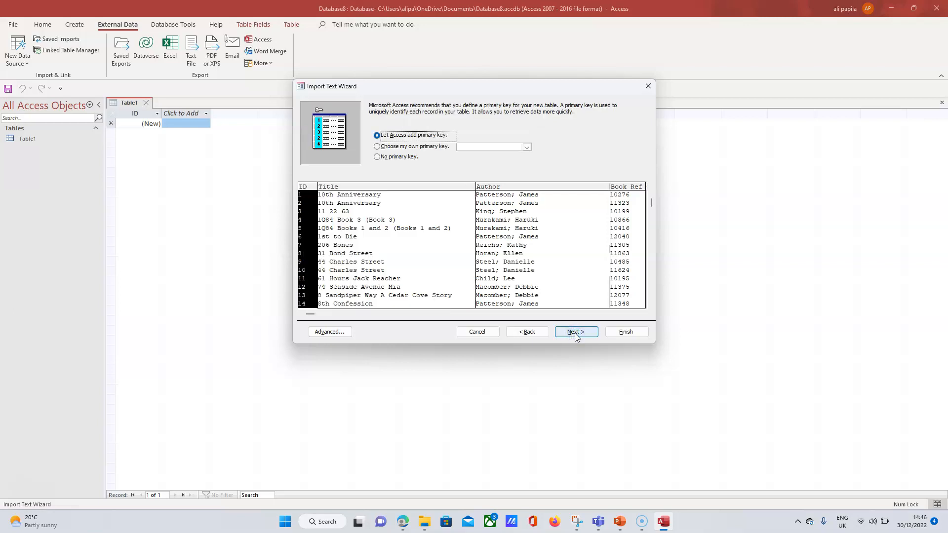
{"action": "left_click", "coordinate": [378, 147]}
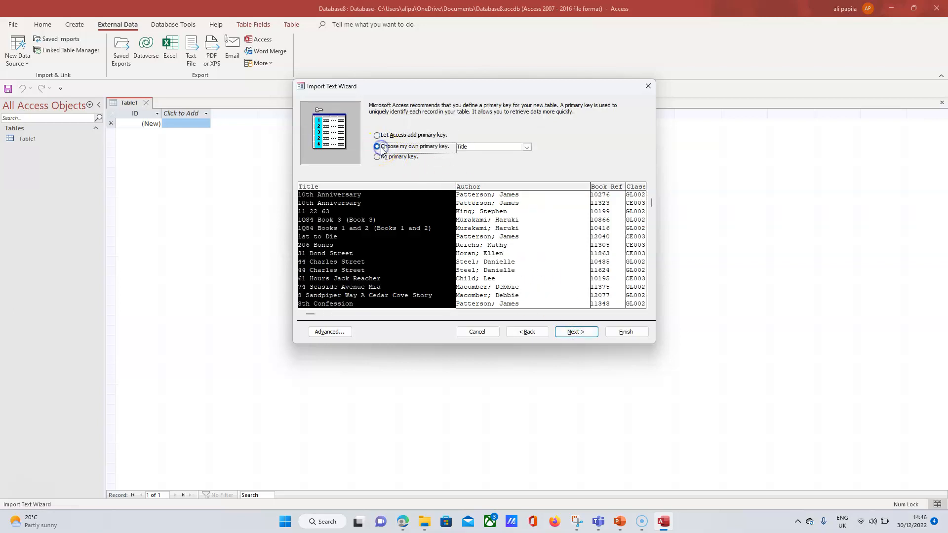
{"action": "left_click", "coordinate": [527, 147]}
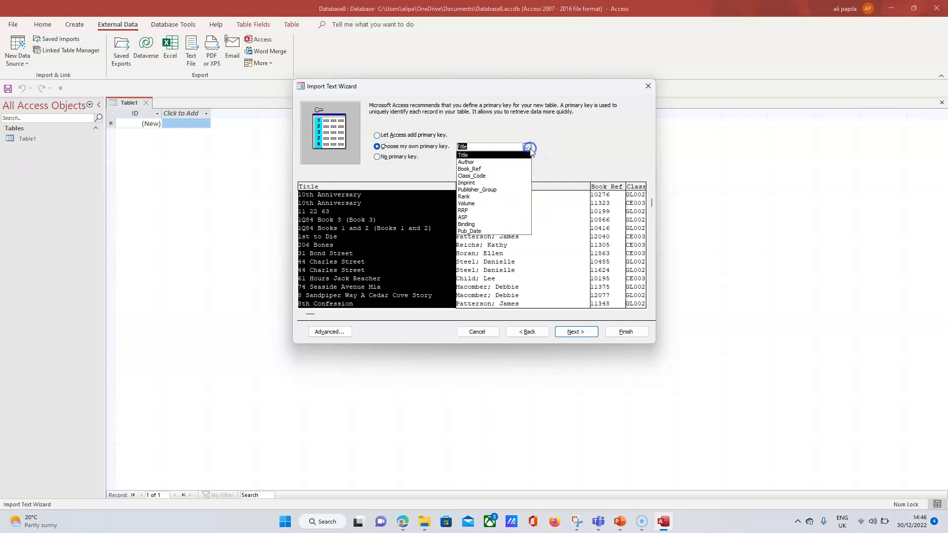
{"action": "left_click", "coordinate": [489, 169]}
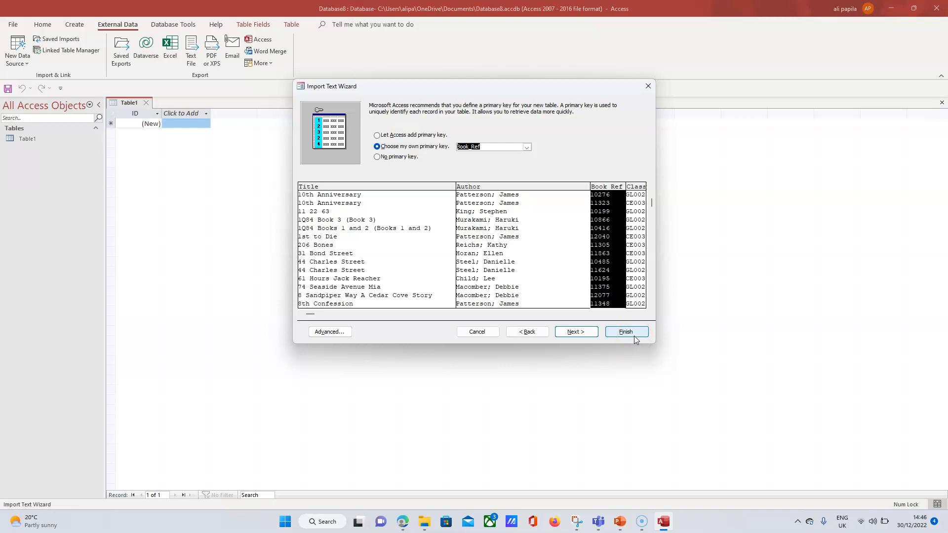
Recheck the exam paper PDF, return to Access and finish importing the data into table J219BOOKS without saving the import steps.
{"action": "left_click", "coordinate": [404, 521]}
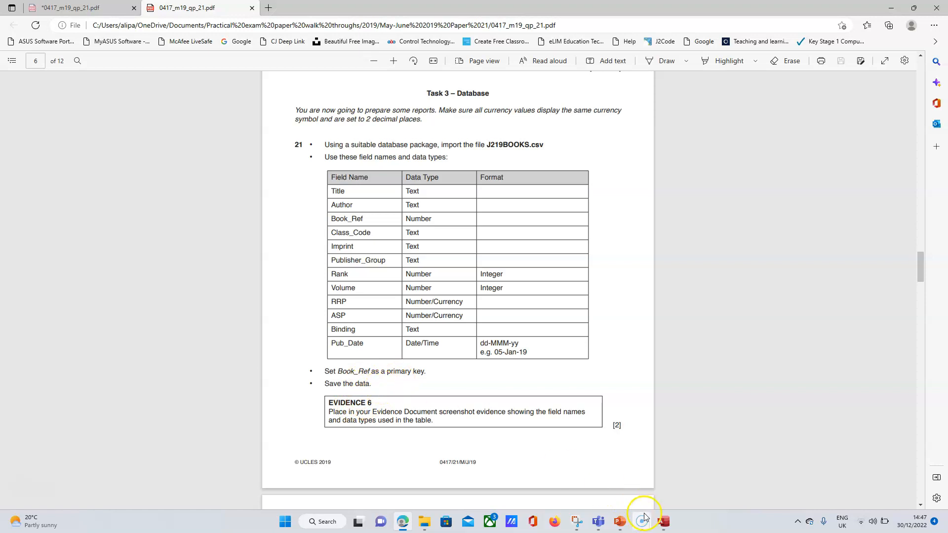
{"action": "left_click", "coordinate": [664, 522]}
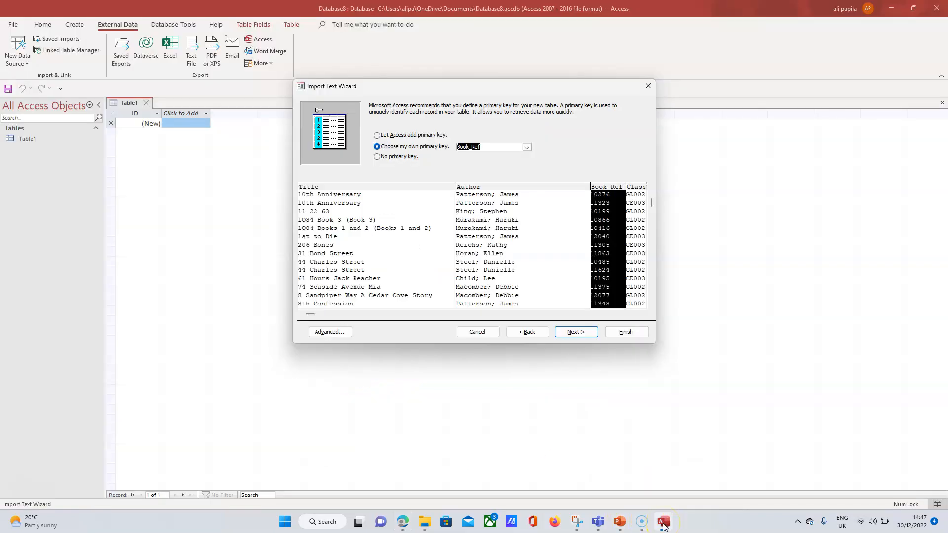
{"action": "left_click", "coordinate": [576, 332]}
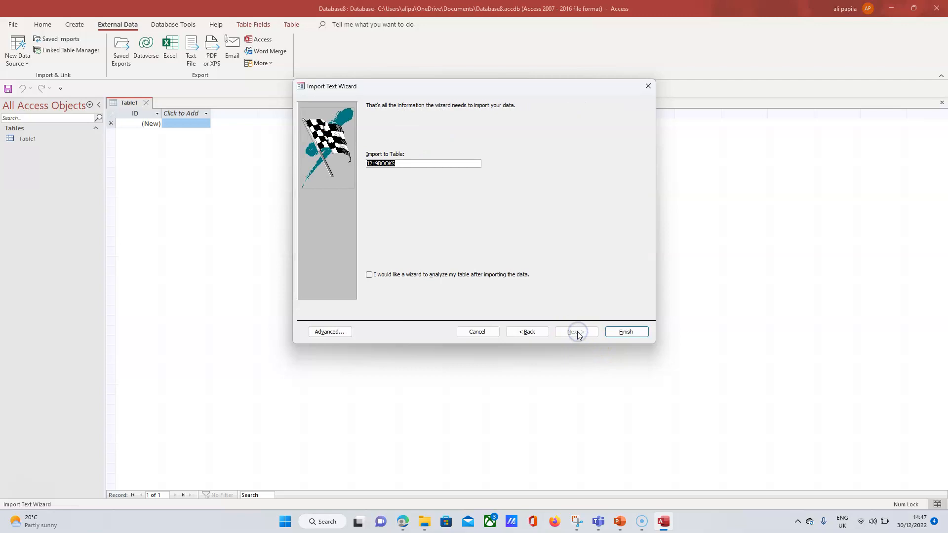
{"action": "left_click", "coordinate": [612, 336]}
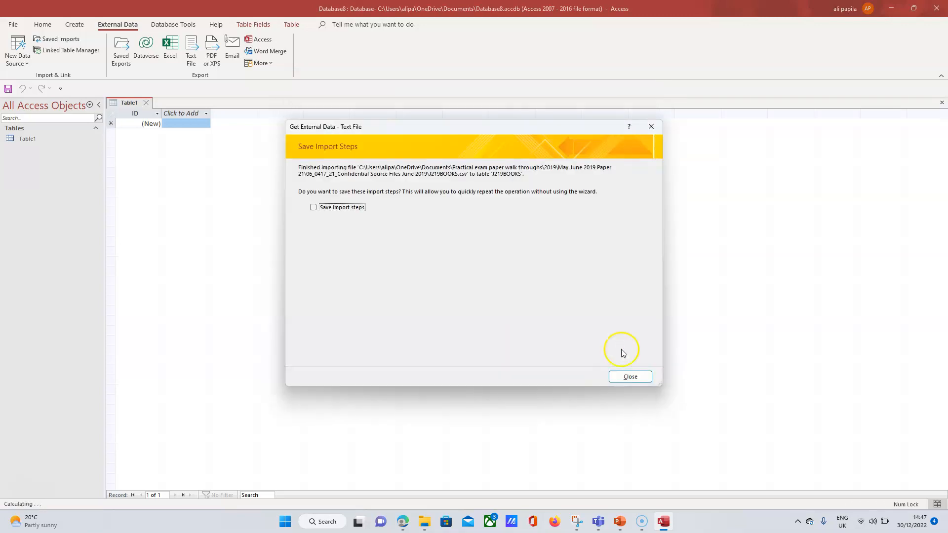
{"action": "left_click", "coordinate": [629, 378]}
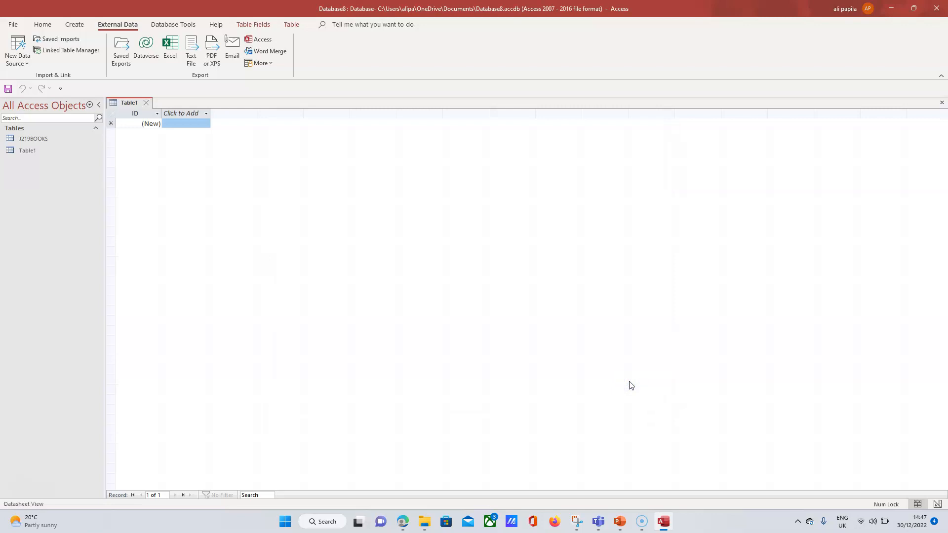
Open the imported J219BOOKS table and widen its Title and Author columns.
{"action": "double_click", "coordinate": [33, 138]}
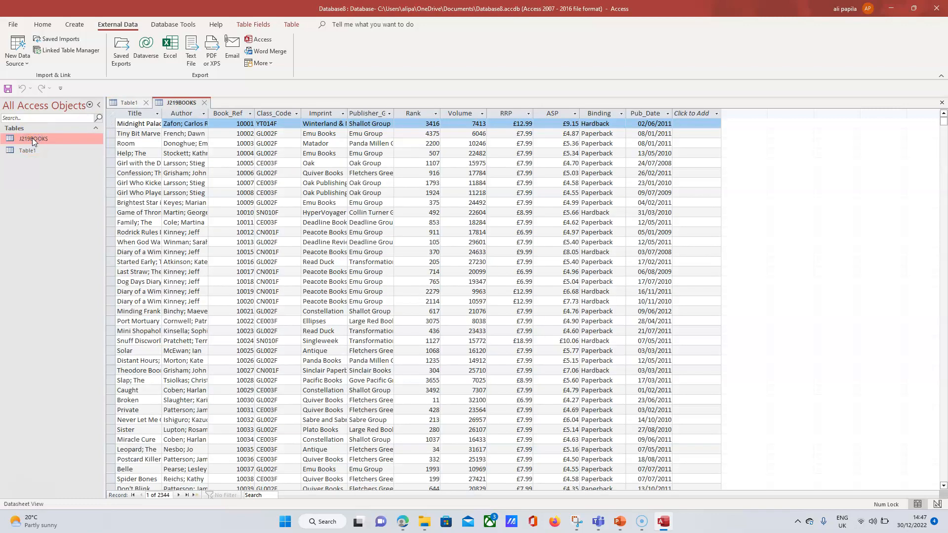
{"action": "left_click", "coordinate": [164, 113]}
{"action": "left_click_drag", "start_coordinate": [164, 113], "coordinate": [275, 113]}
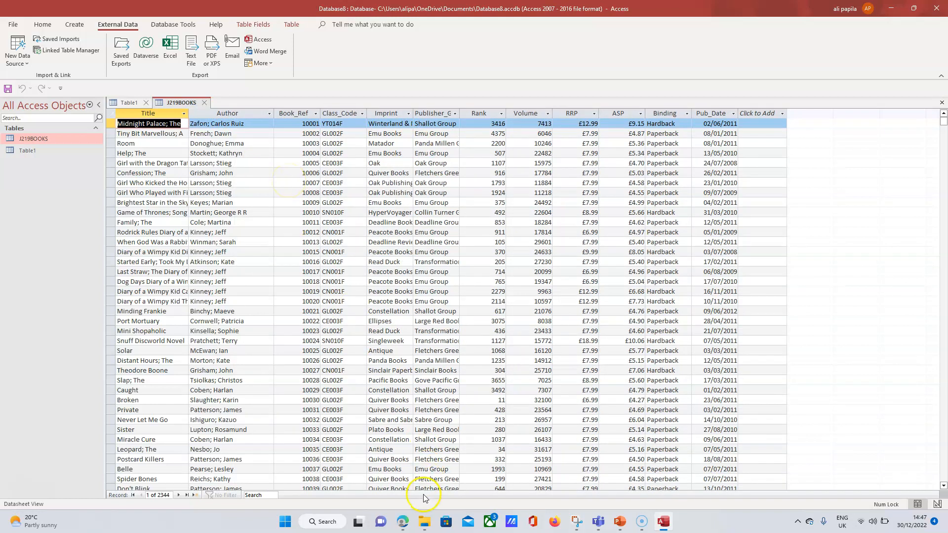
Review the Integer formats for Rank and Volume and the dd-MMM-yy format for Pub_Date in the exam paper PDF.
{"action": "left_click", "coordinate": [406, 520]}
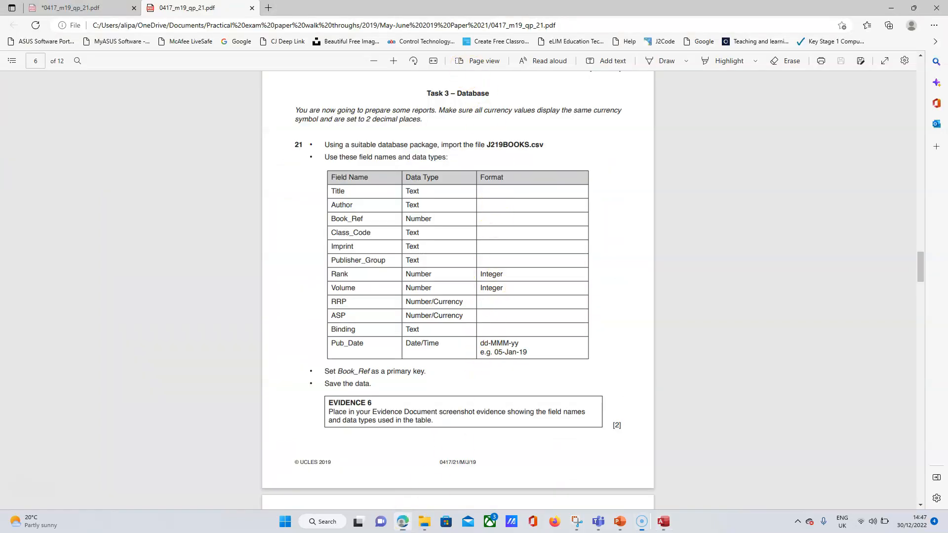
{"action": "mouse_move", "coordinate": [477, 275]}
{"action": "left_mouse_down"}
{"action": "mouse_move", "coordinate": [510, 275]}
{"action": "mouse_move", "coordinate": [512, 288]}
{"action": "left_mouse_up"}
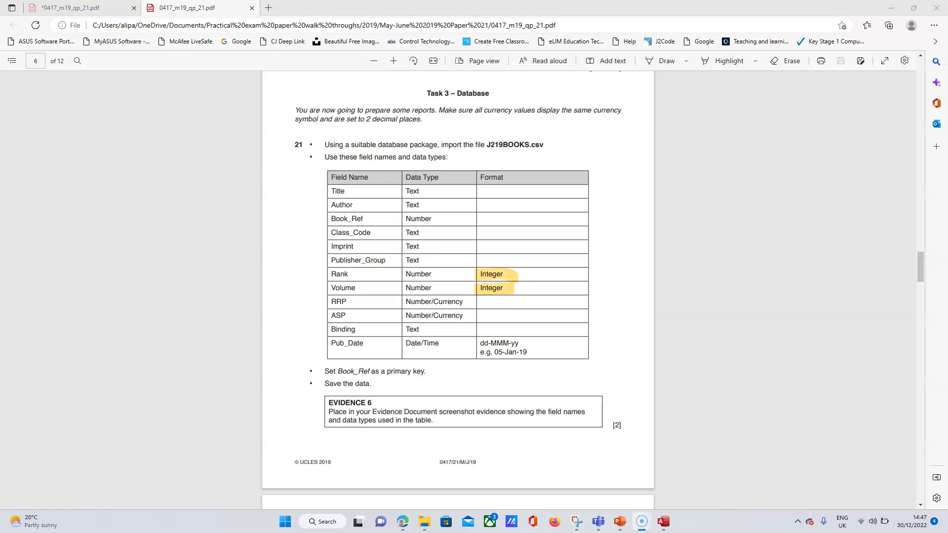
{"action": "left_click_drag", "start_coordinate": [483, 346], "coordinate": [531, 338]}
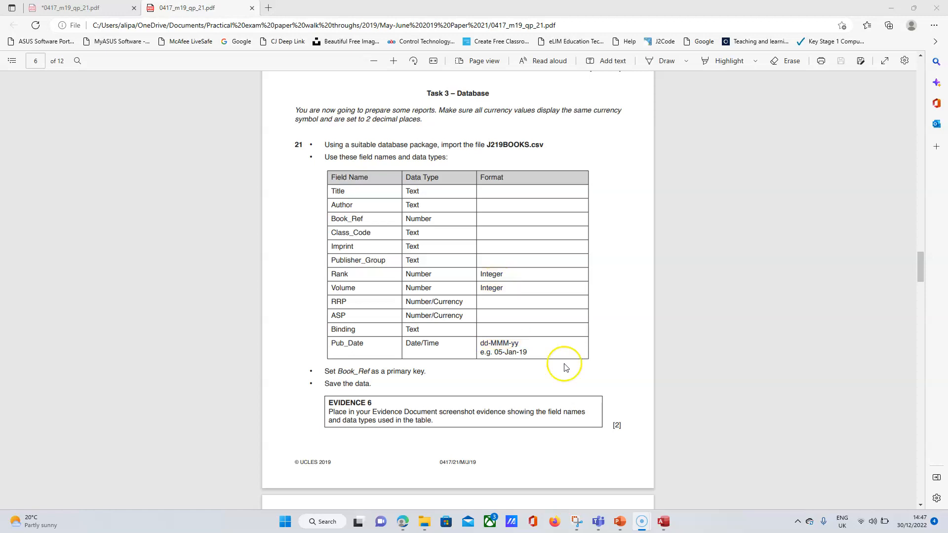
Return to Access and switch the J219BOOKS table to Design View.
{"action": "left_click", "coordinate": [663, 522]}
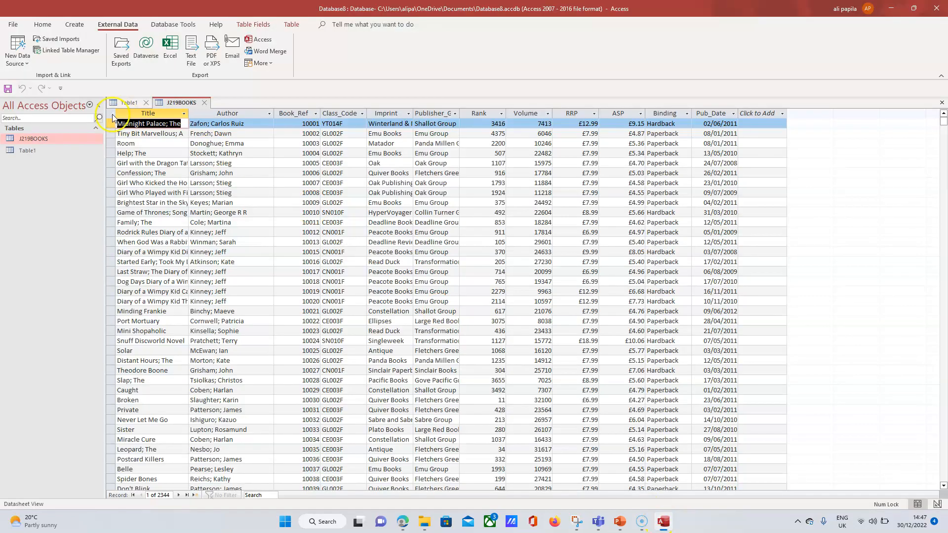
{"action": "left_click", "coordinate": [42, 25]}
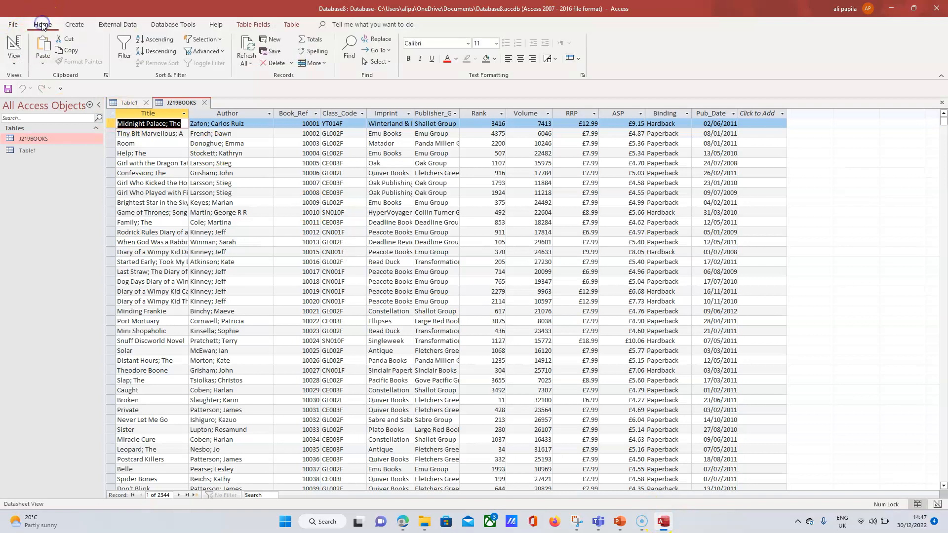
{"action": "left_click", "coordinate": [14, 55]}
{"action": "left_click", "coordinate": [37, 114]}
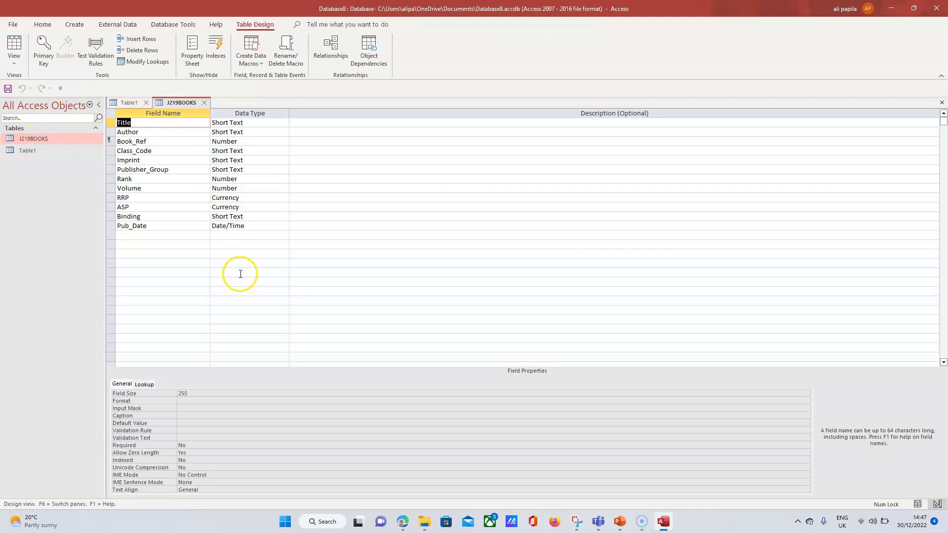
Check the format column in the exam paper PDF and set the Rank field's size to Integer in Access.
{"action": "left_click", "coordinate": [404, 526]}
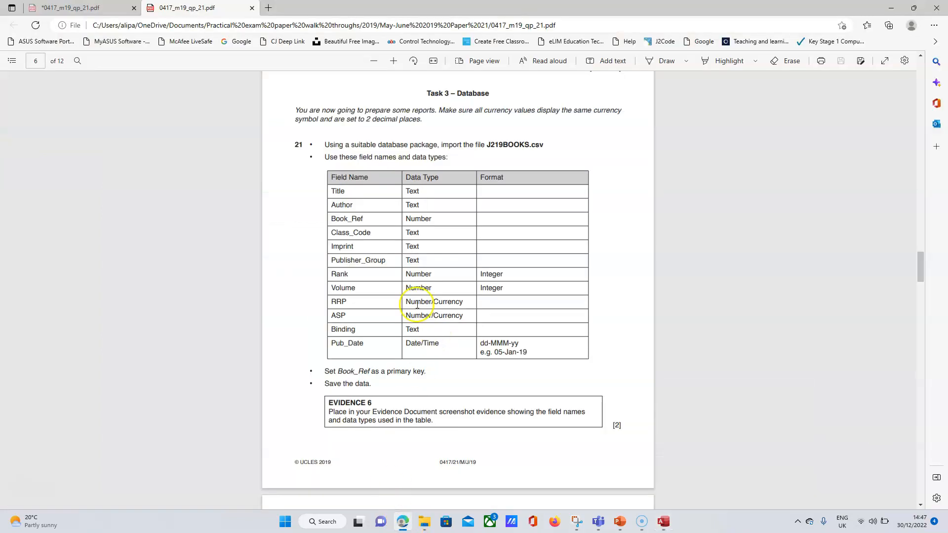
{"action": "left_click", "coordinate": [663, 524]}
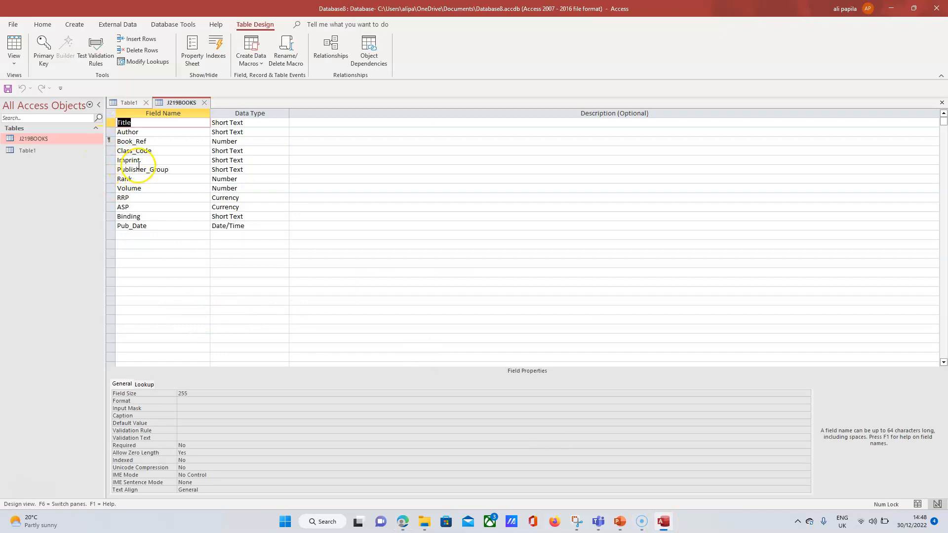
{"action": "left_click", "coordinate": [209, 180]}
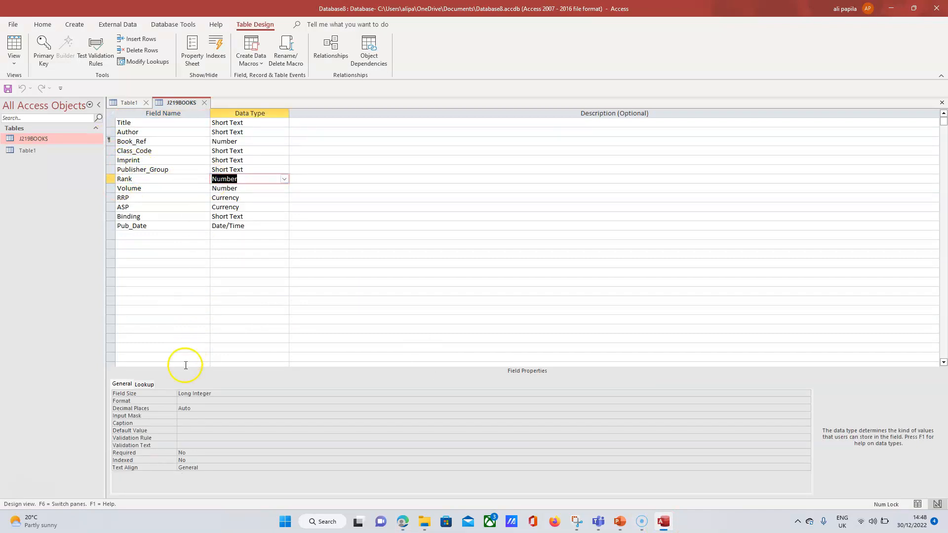
{"action": "left_click", "coordinate": [188, 401]}
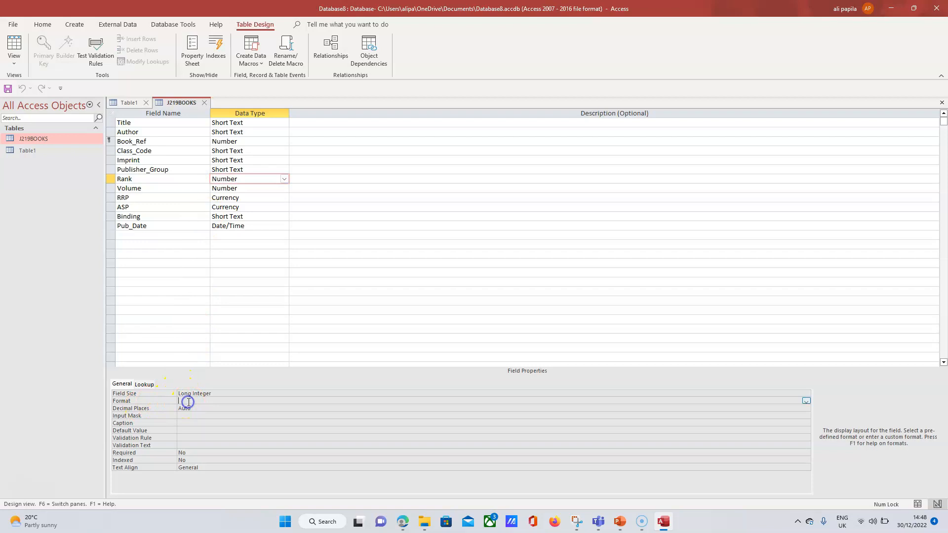
{"action": "left_click", "coordinate": [806, 402]}
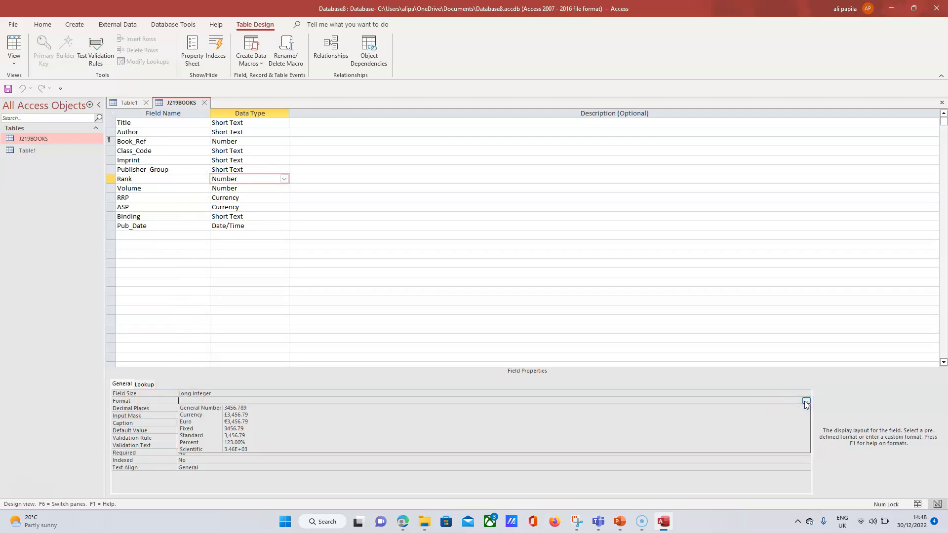
{"action": "left_click", "coordinate": [805, 402]}
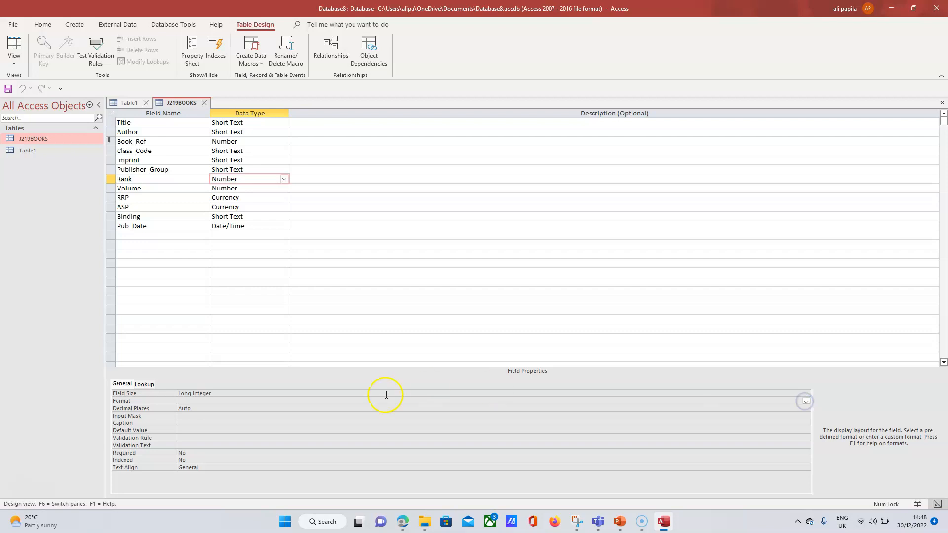
{"action": "left_click", "coordinate": [307, 394]}
{"action": "left_click", "coordinate": [806, 394]}
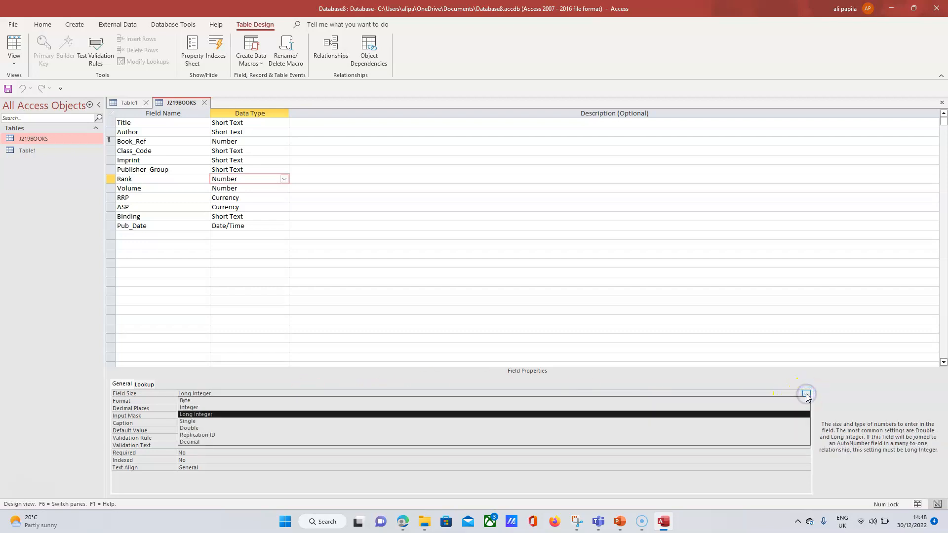
{"action": "left_click", "coordinate": [208, 408]}
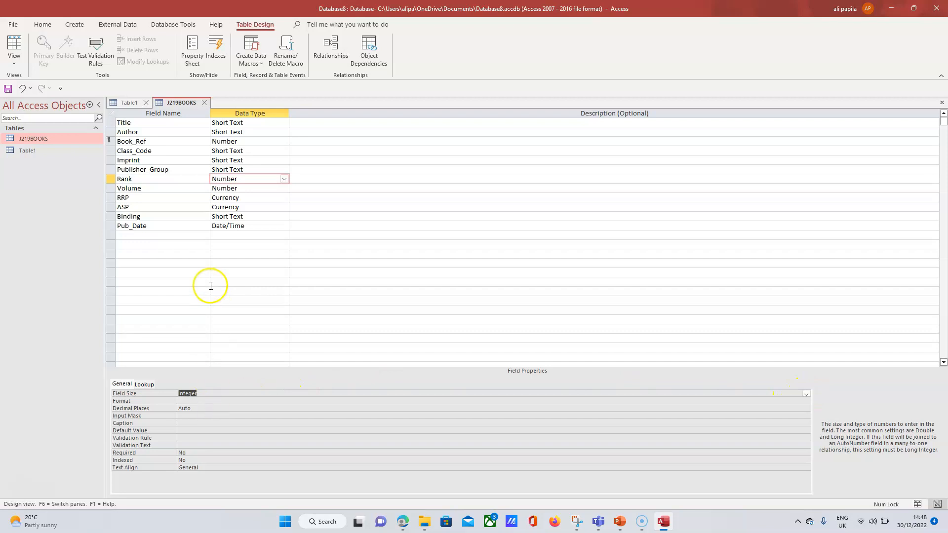
Check the Volume requirement in the exam paper PDF and set the Volume field's size to Integer in Access.
{"action": "left_click", "coordinate": [404, 522]}
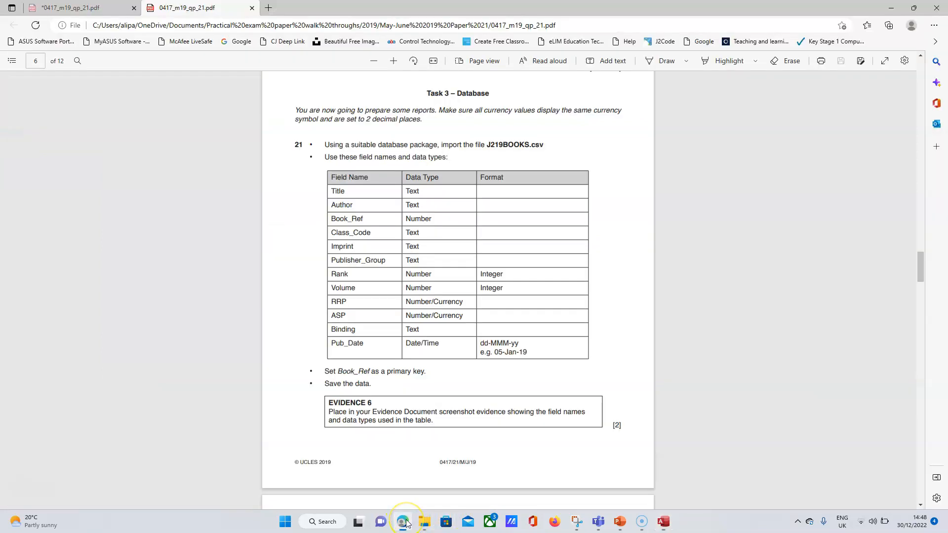
{"action": "left_click", "coordinate": [662, 522]}
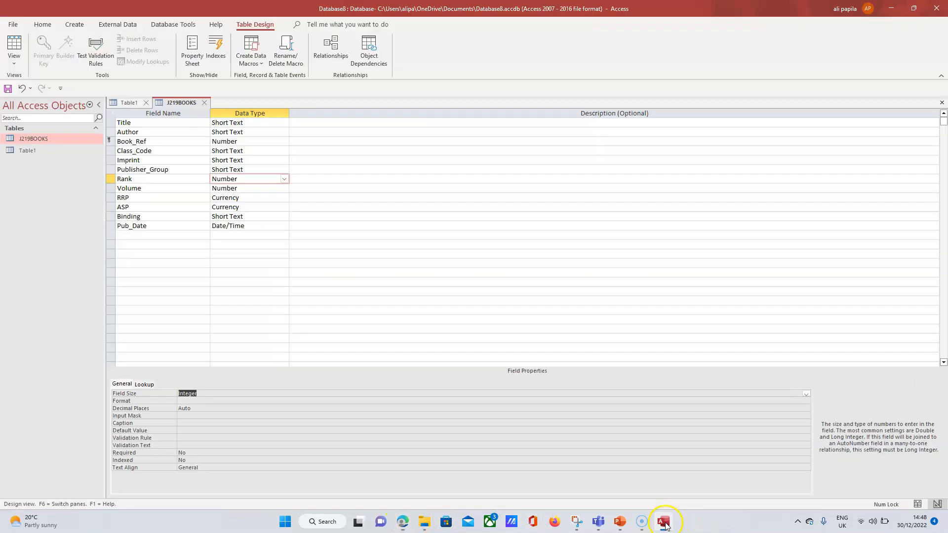
{"action": "left_click", "coordinate": [241, 188]}
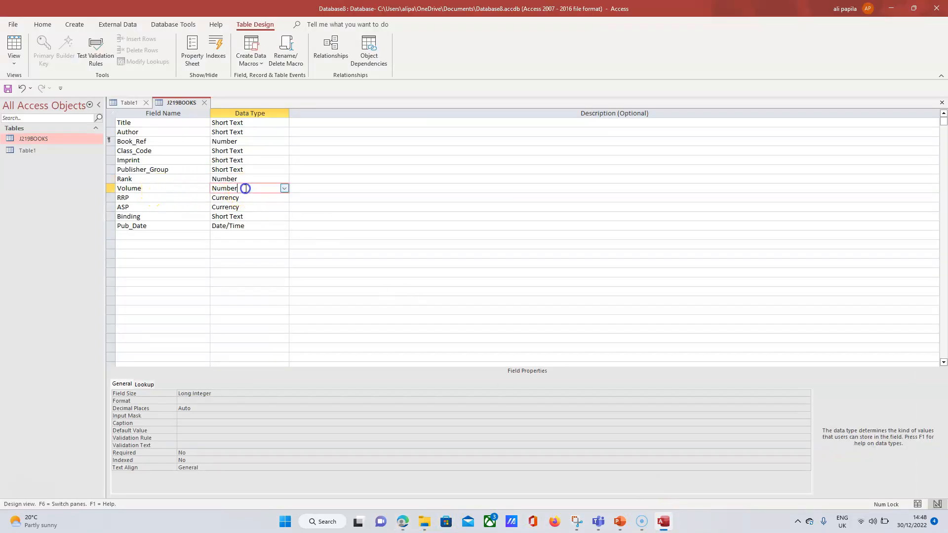
{"action": "left_click", "coordinate": [341, 392]}
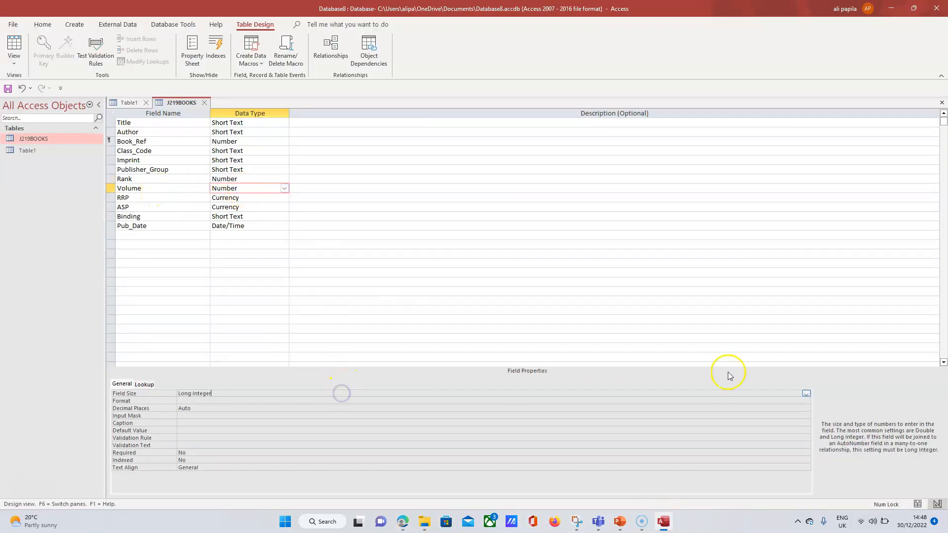
{"action": "left_click", "coordinate": [807, 396]}
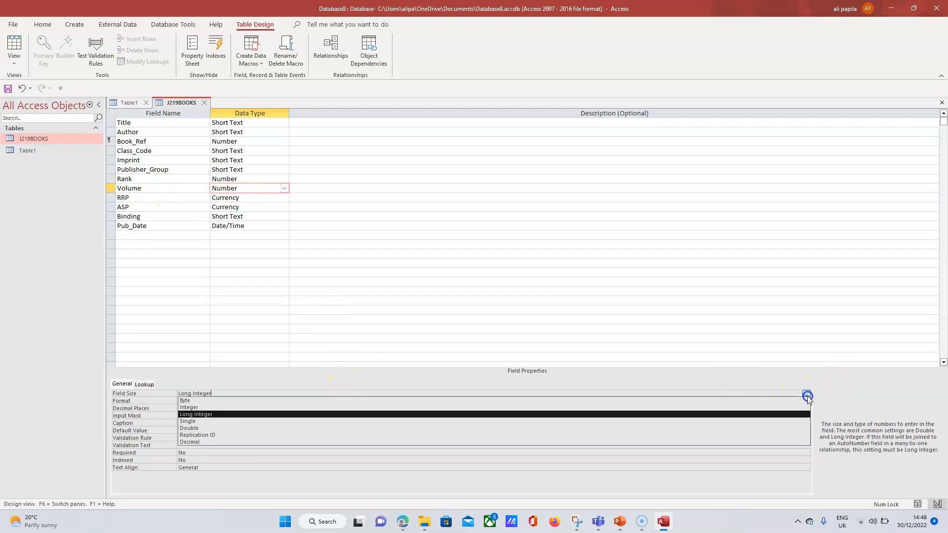
{"action": "left_click", "coordinate": [227, 408]}
Check the Pub_Date format in the exam paper PDF and set the Pub_Date field's format to Medium Date in Access.
{"action": "left_click", "coordinate": [403, 522]}
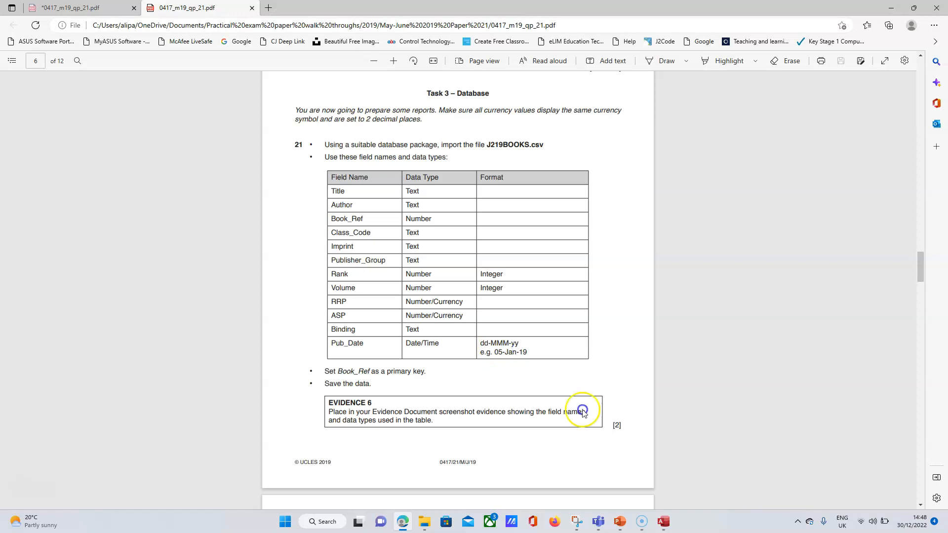
{"action": "left_click", "coordinate": [663, 523]}
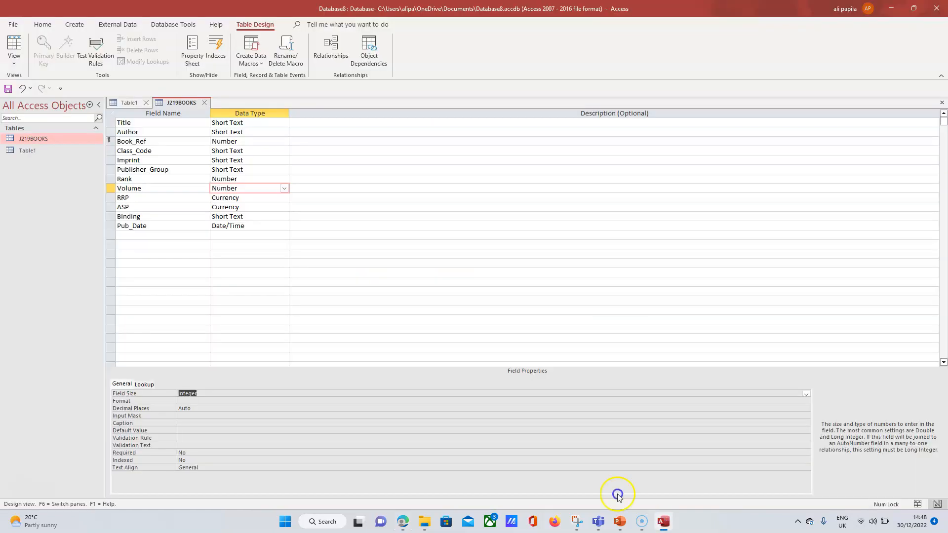
{"action": "left_click", "coordinate": [235, 230]}
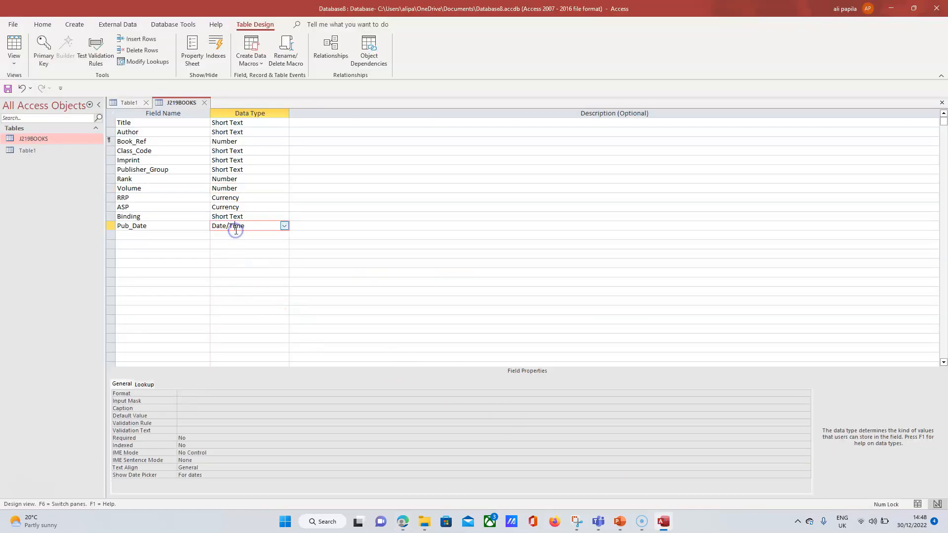
{"action": "left_click", "coordinate": [204, 395]}
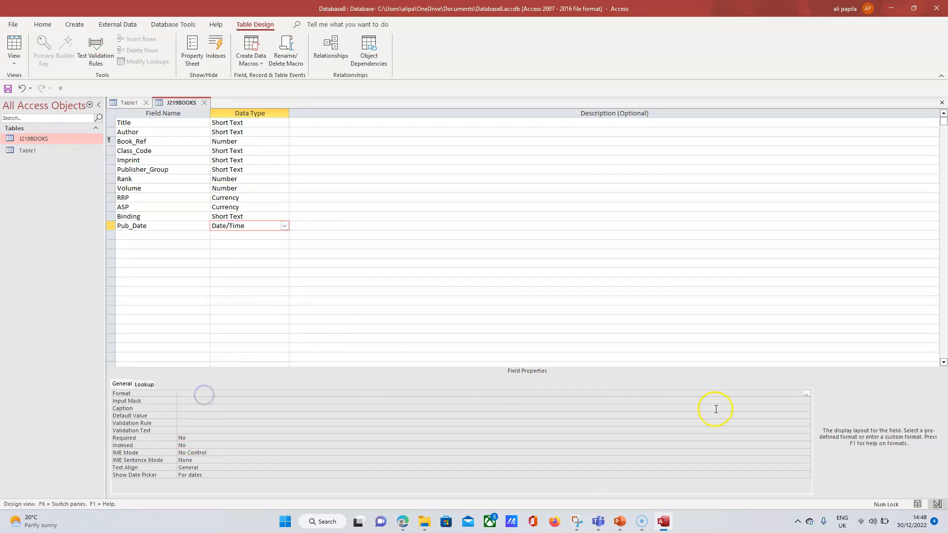
{"action": "left_click", "coordinate": [806, 393]}
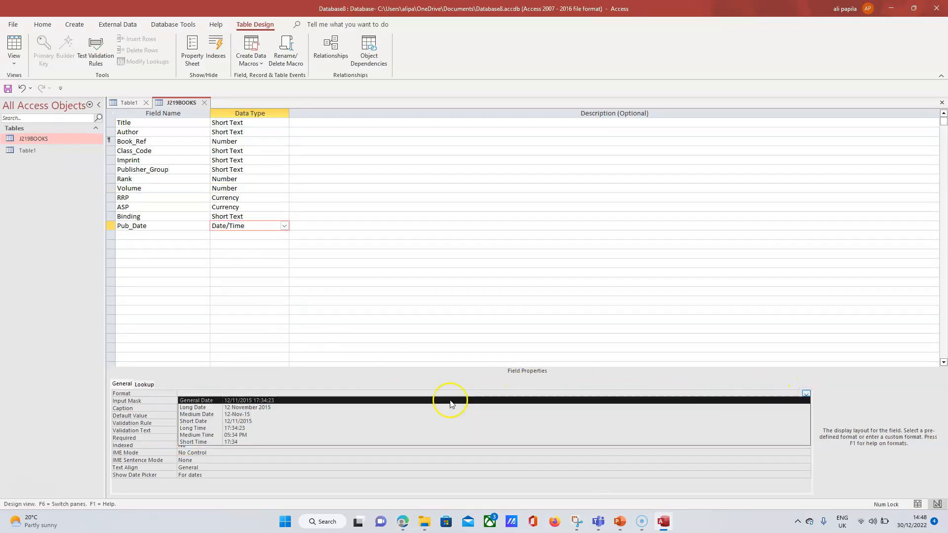
{"action": "left_click", "coordinate": [261, 416]}
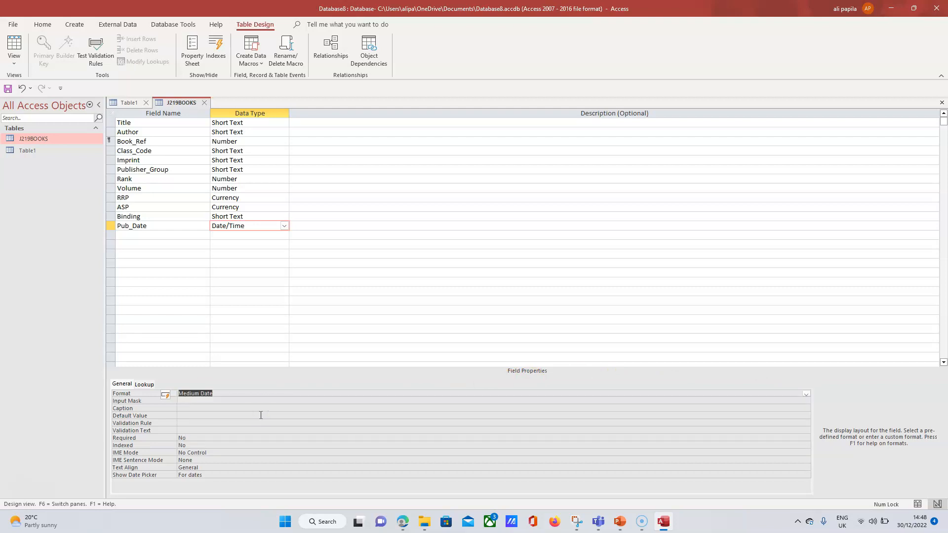
Save the J219BOOKS table design, then check the Evidence 6 screenshot requirement in the exam paper PDF and return to Access.
{"action": "left_click", "coordinate": [16, 25]}
{"action": "left_click", "coordinate": [14, 24]}
{"action": "left_click", "coordinate": [228, 263]}
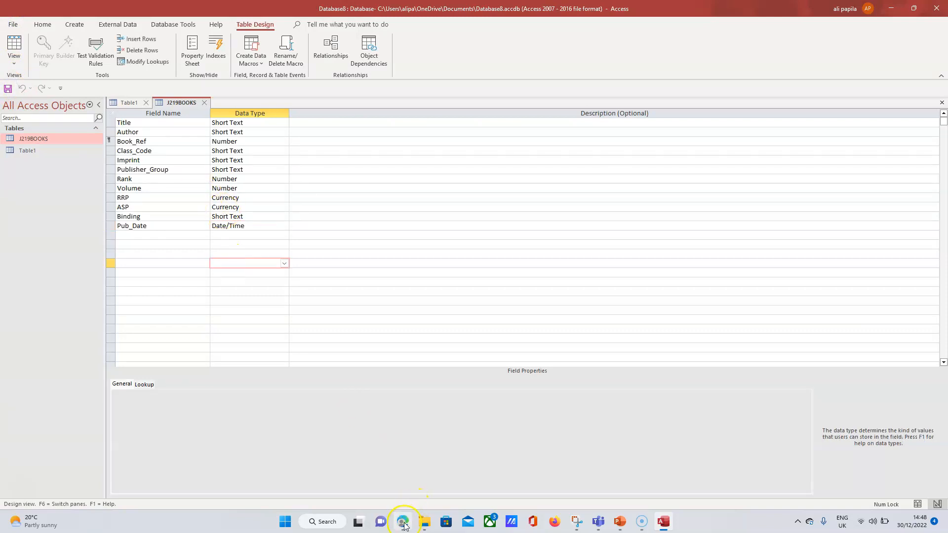
{"action": "left_click", "coordinate": [403, 523]}
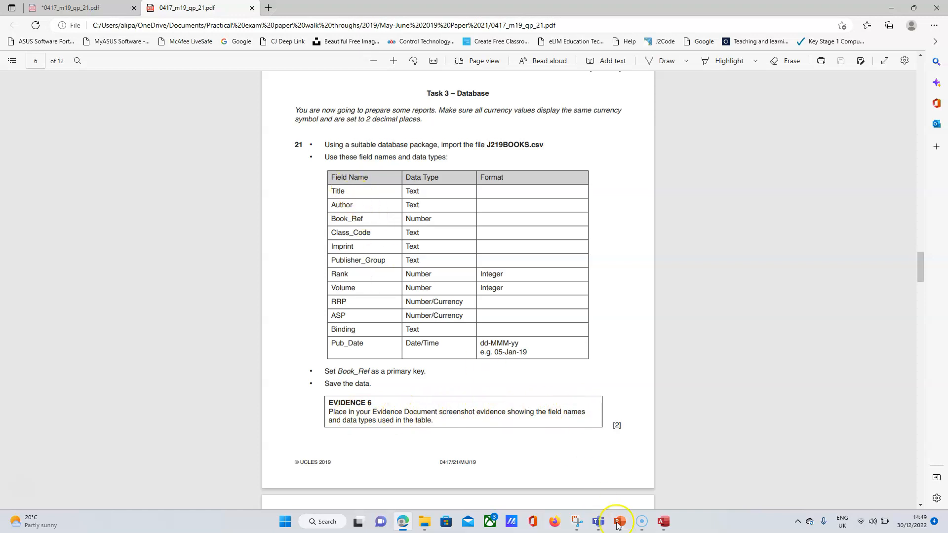
{"action": "left_click", "coordinate": [662, 526]}
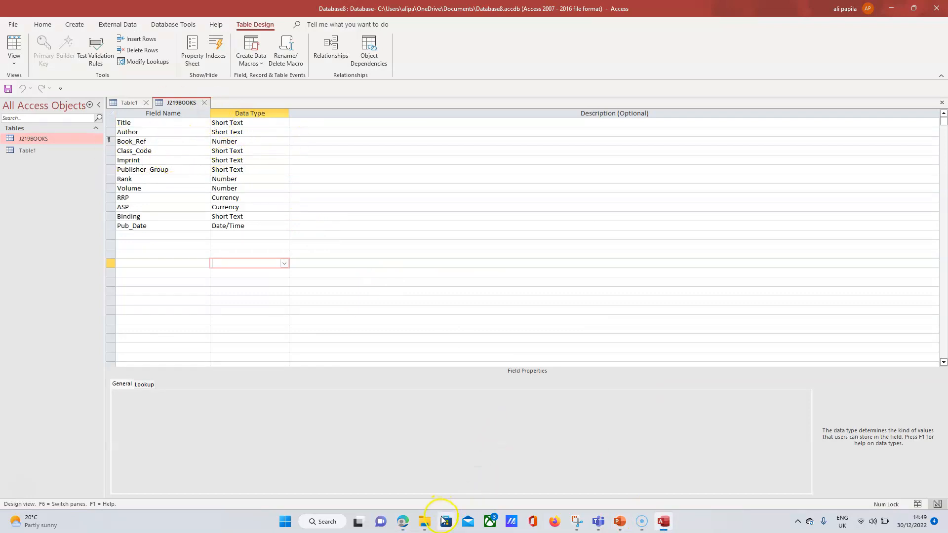
Open J219EVIDENCE234 from the 06_0417_21_Confidential Source Files June 2019 folder in File Explorer and find the Evidence 6 placeholder.
{"action": "left_click", "coordinate": [424, 523]}
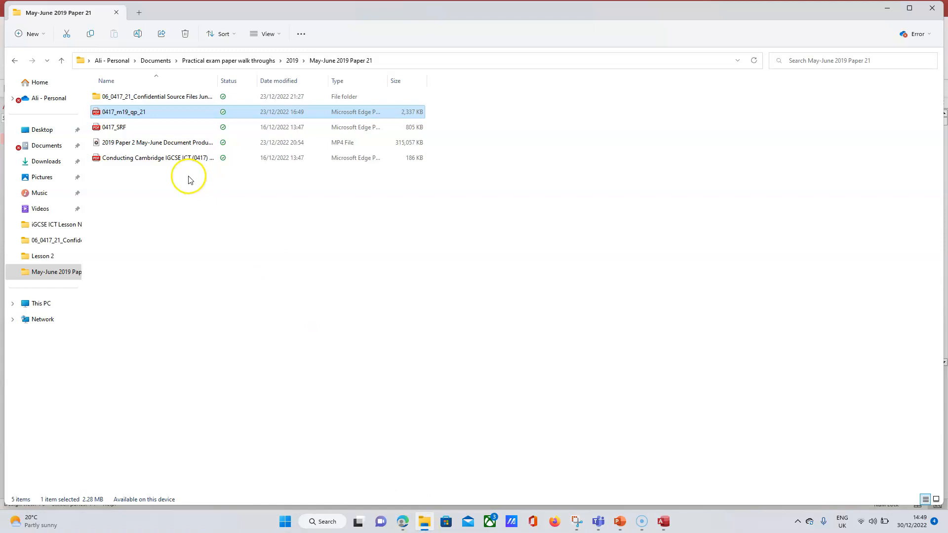
{"action": "double_click", "coordinate": [131, 97]}
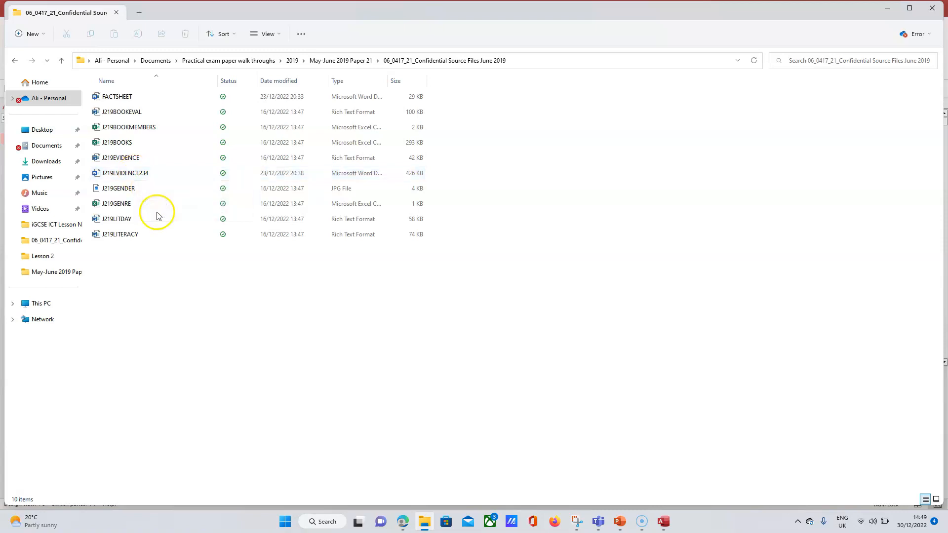
{"action": "double_click", "coordinate": [136, 175]}
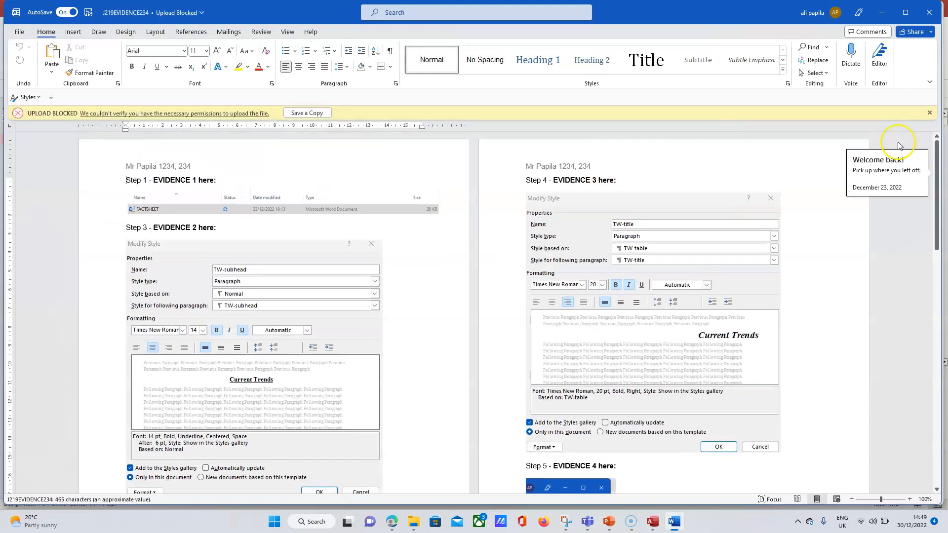
{"action": "left_click_drag", "start_coordinate": [935, 166], "coordinate": [942, 333]}
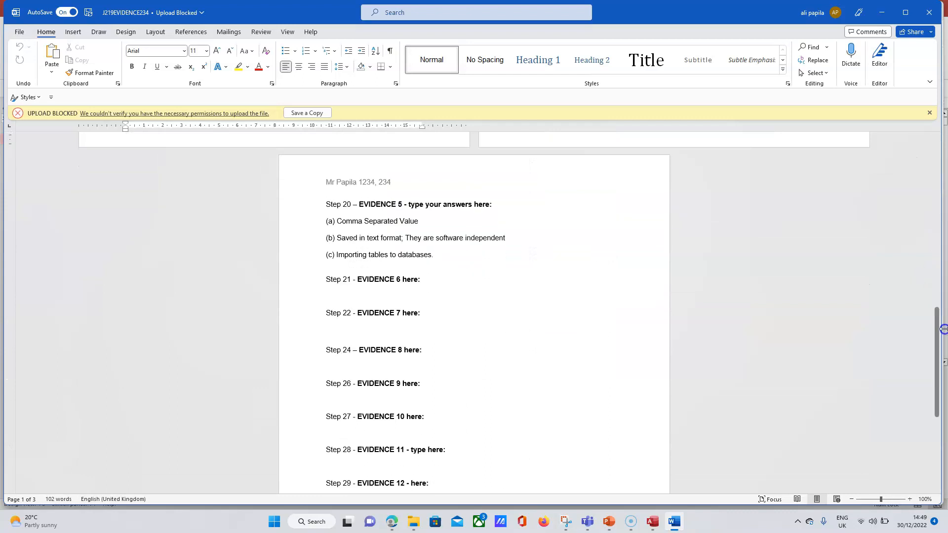
Return to Access, snip the J219BOOKS design showing field names and data types with Snipping Tool, and copy the capture.
{"action": "left_click", "coordinate": [676, 522]}
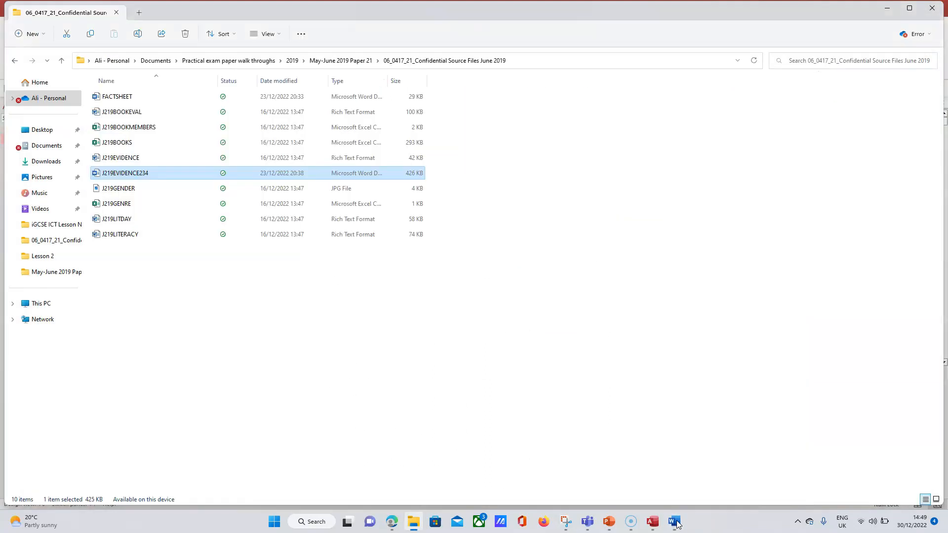
{"action": "left_click", "coordinate": [658, 524]}
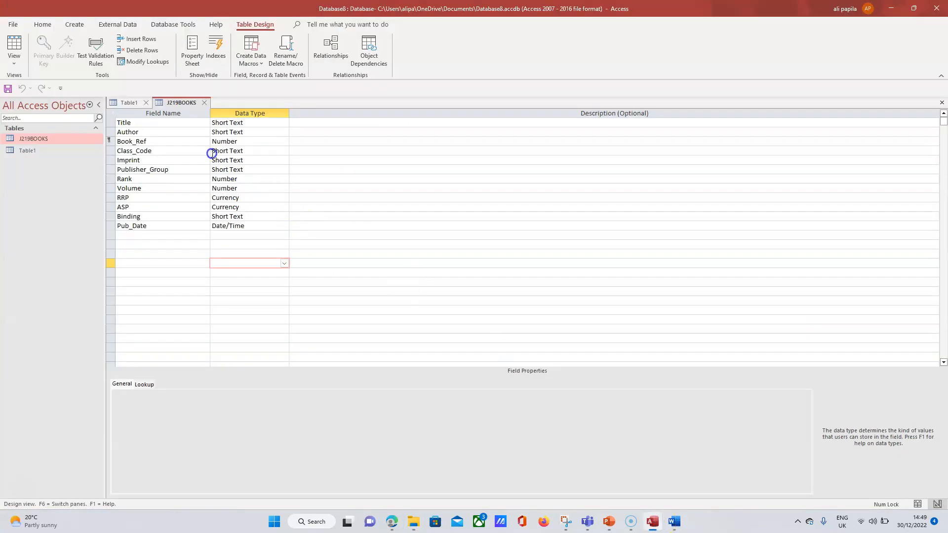
{"action": "left_click", "coordinate": [558, 516]}
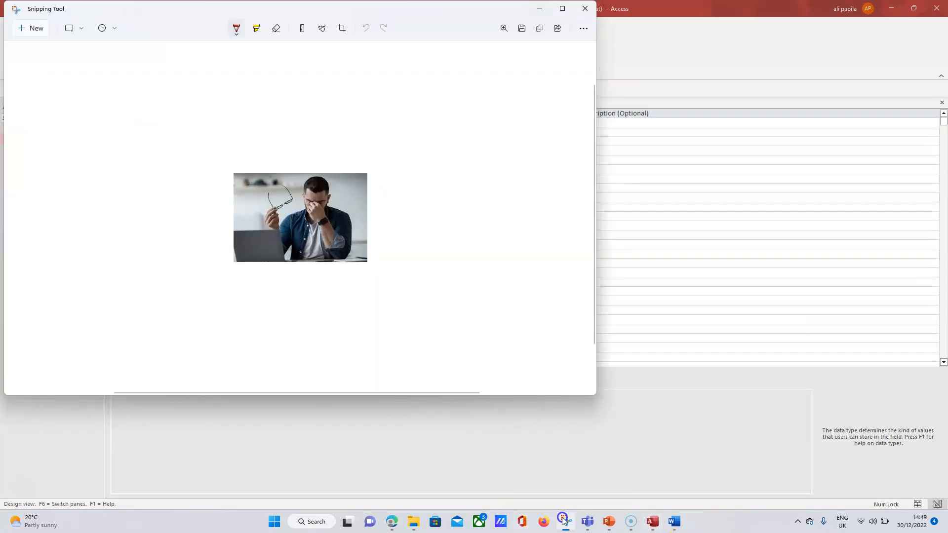
{"action": "left_click", "coordinate": [44, 37]}
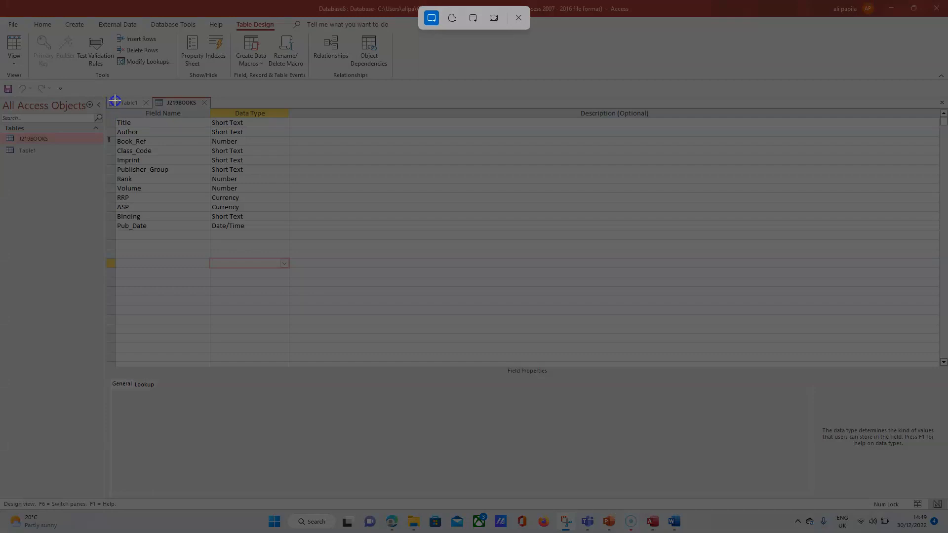
{"action": "left_click_drag", "start_coordinate": [114, 99], "coordinate": [291, 245]}
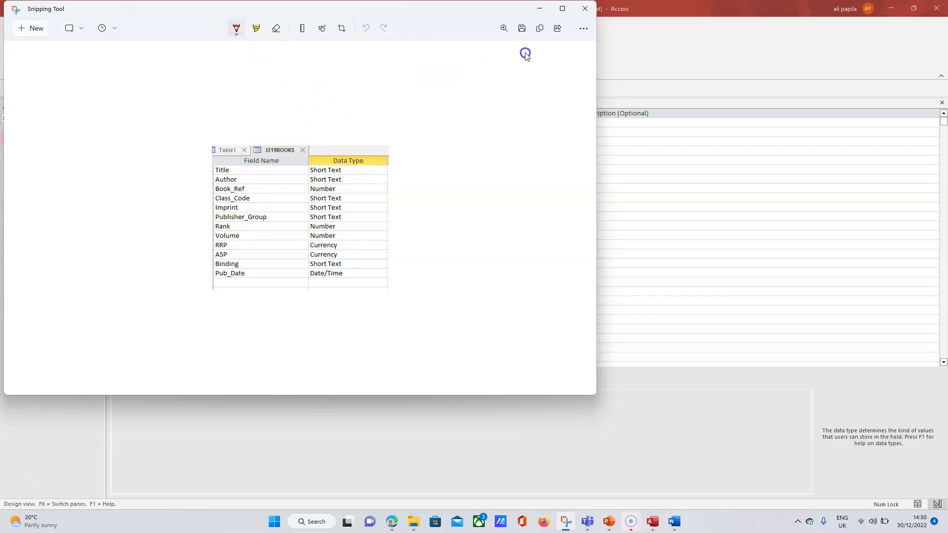
{"action": "left_click", "coordinate": [540, 32]}
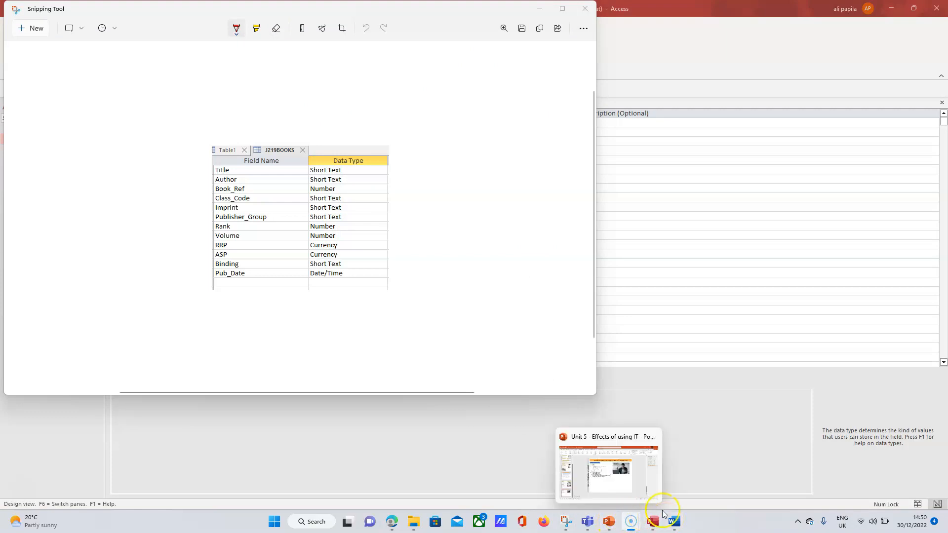
Switch to the J219EVIDENCE234 document in Word and paste the capture under Step 21 - EVIDENCE 6.
{"action": "left_click", "coordinate": [673, 523]}
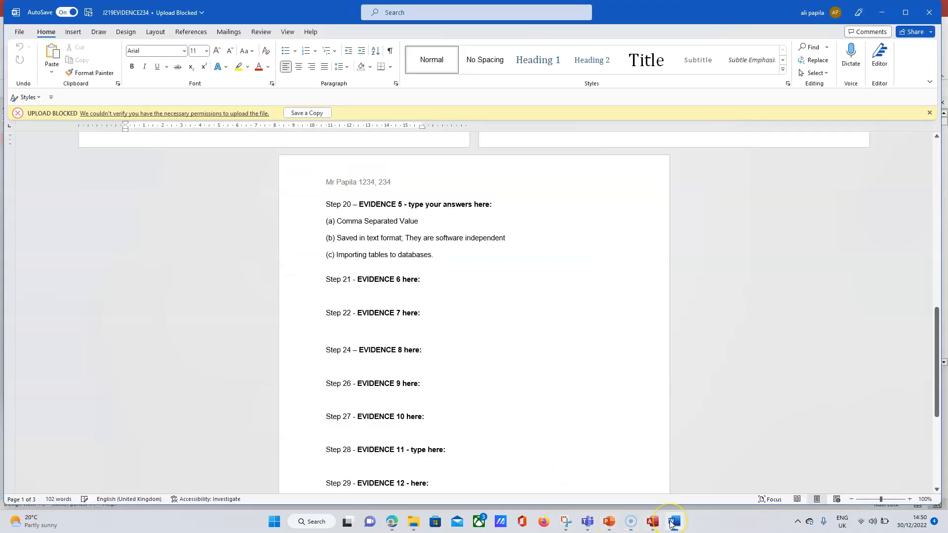
{"action": "left_click", "coordinate": [374, 293]}
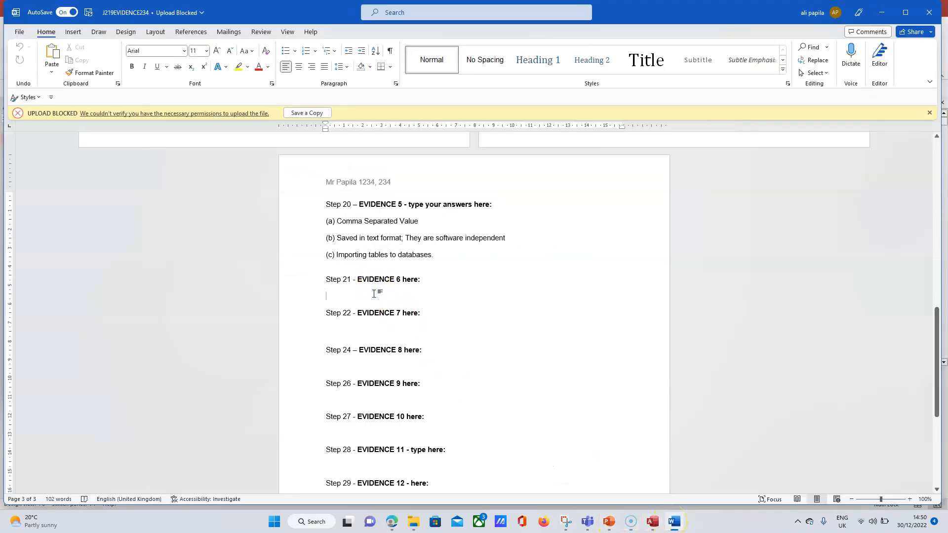
{"action": "key", "text": "ctrl+v"}
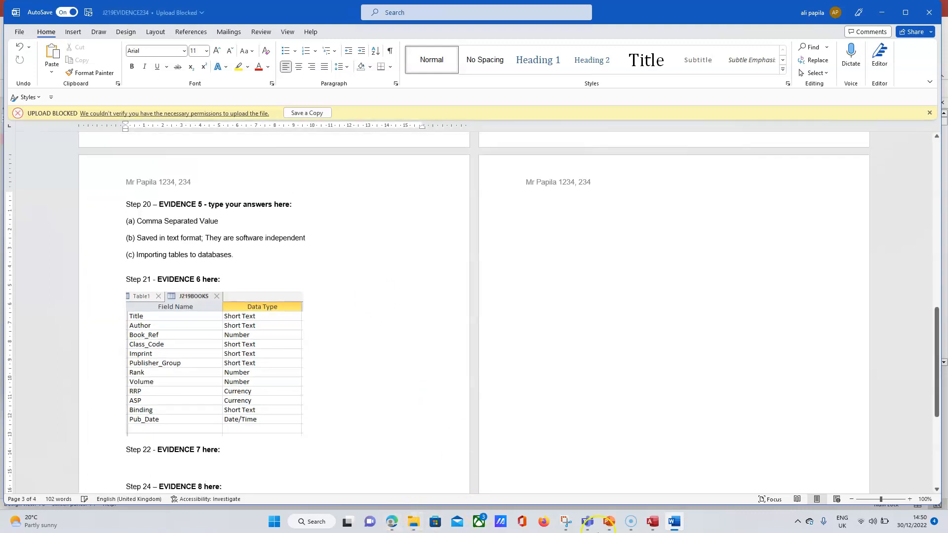
Review the Evidence 6 mark allocation and the Step 22 instructions in the exam paper PDF.
{"action": "left_click", "coordinate": [391, 521]}
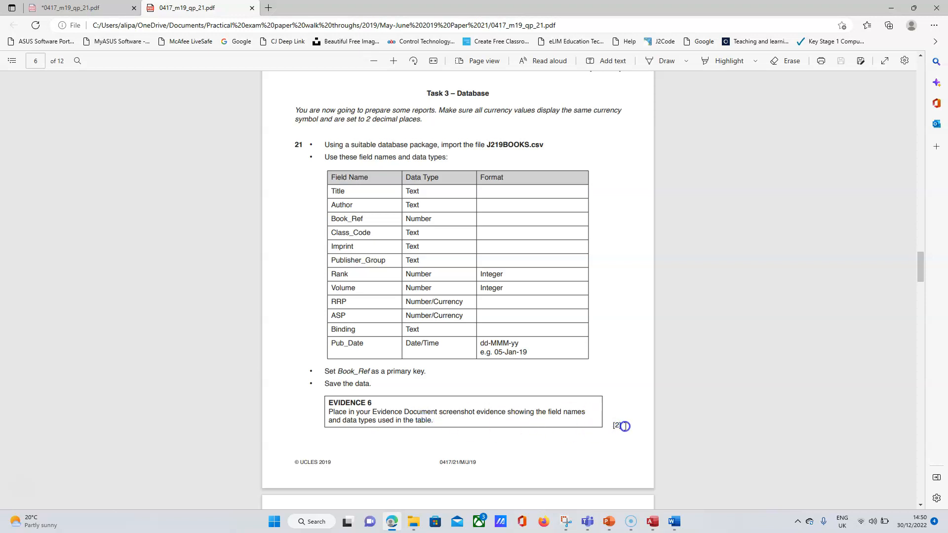
{"action": "left_click_drag", "start_coordinate": [625, 426], "coordinate": [614, 429]}
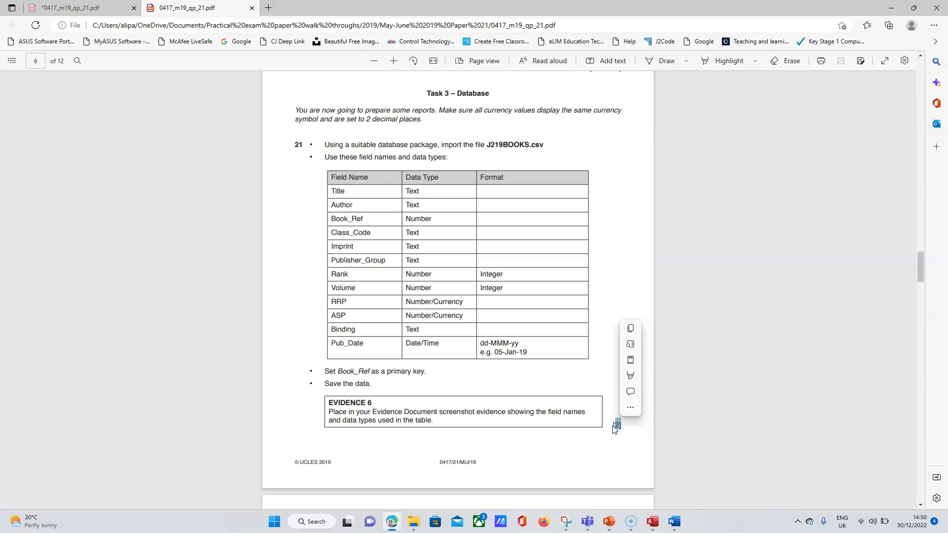
{"action": "left_click", "coordinate": [610, 415]}
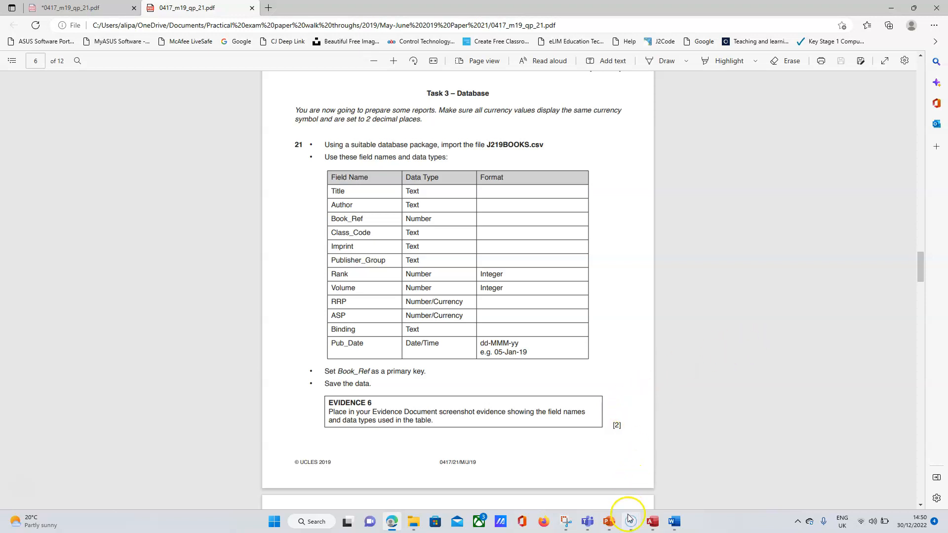
{"action": "mouse_move", "coordinate": [631, 523]}
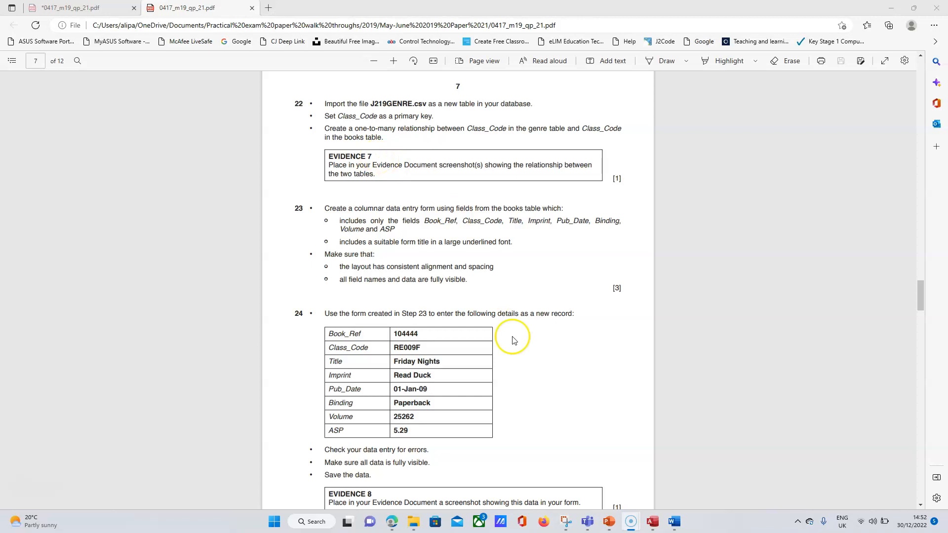
Switch to Access and start importing the J219GENRE text file into a new table in the current database.
{"action": "left_click", "coordinate": [652, 530]}
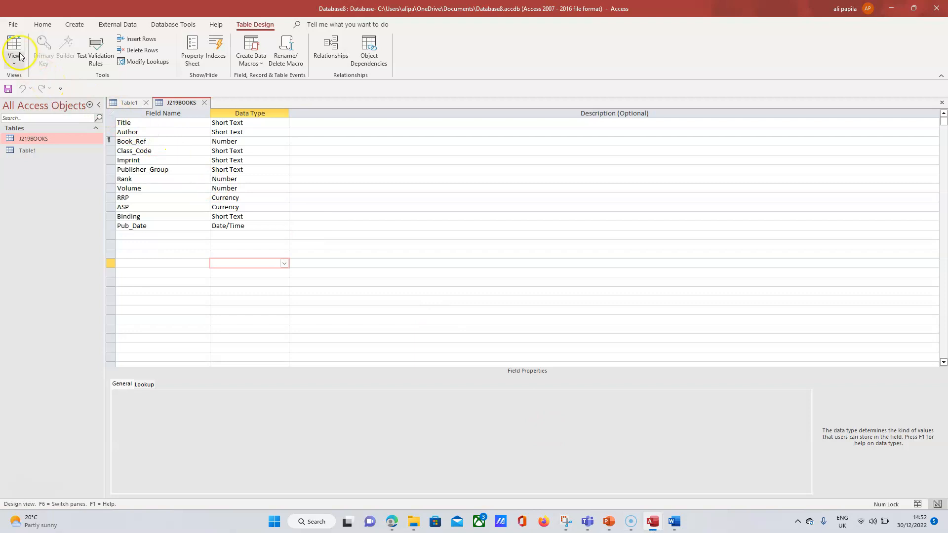
{"action": "left_click", "coordinate": [44, 28]}
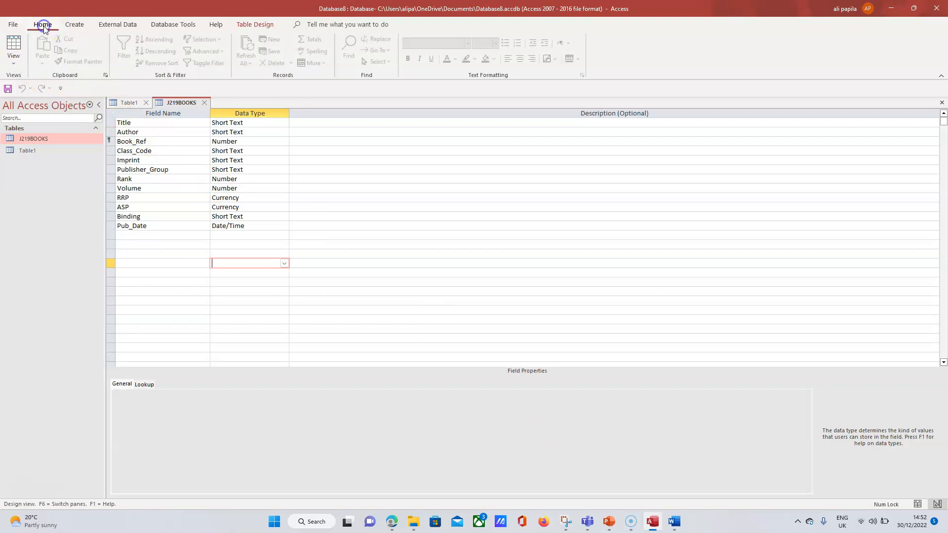
{"action": "left_click", "coordinate": [161, 26]}
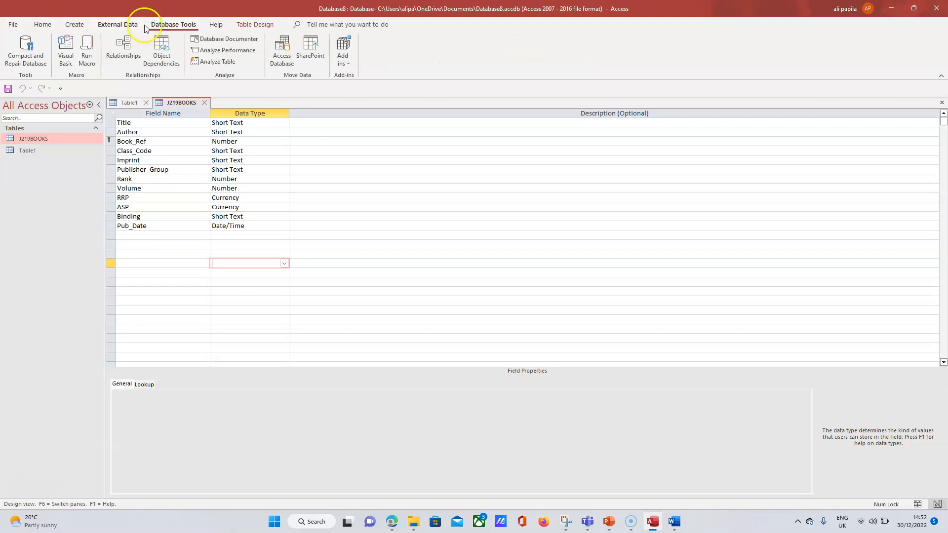
{"action": "left_click", "coordinate": [127, 26]}
{"action": "left_click", "coordinate": [26, 61]}
{"action": "mouse_move", "coordinate": [46, 86]}
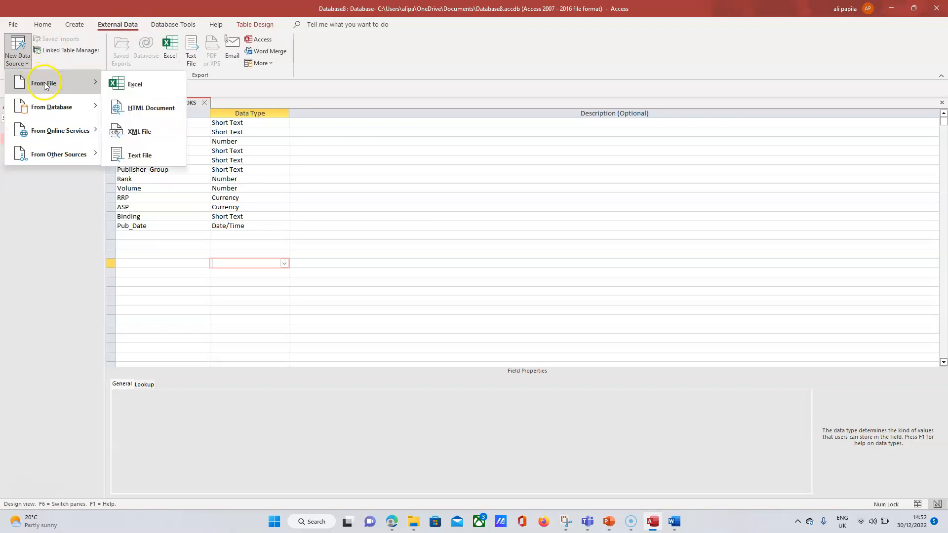
{"action": "left_click", "coordinate": [128, 154]}
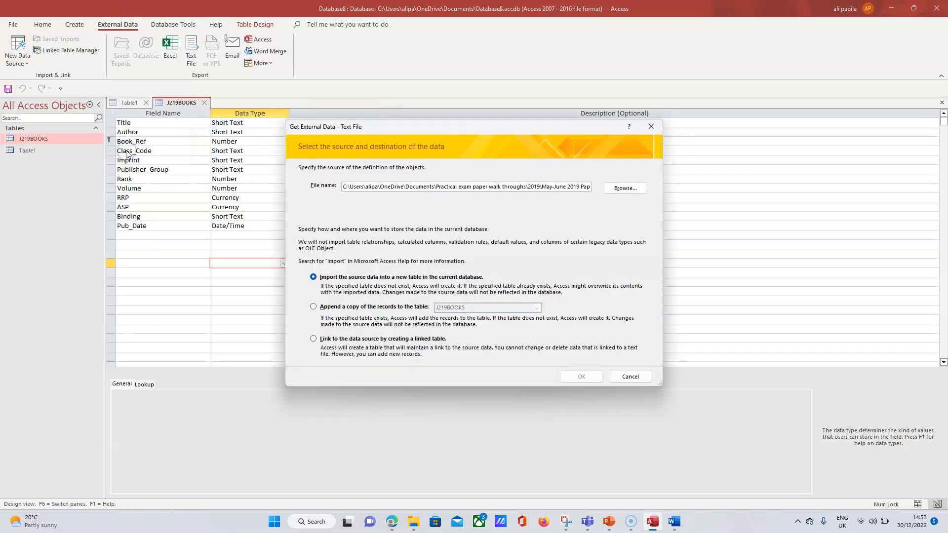
{"action": "left_click", "coordinate": [618, 191]}
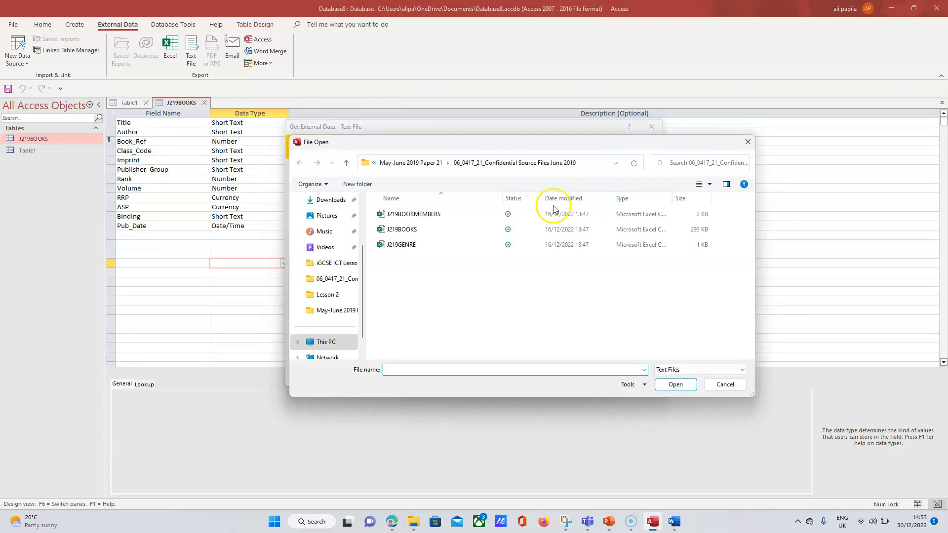
{"action": "left_click", "coordinate": [403, 245]}
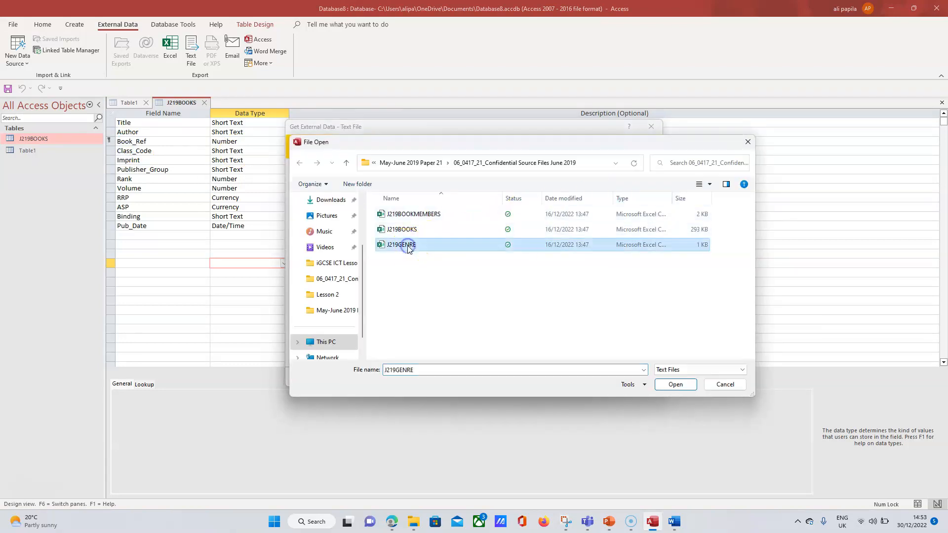
{"action": "left_click", "coordinate": [676, 385]}
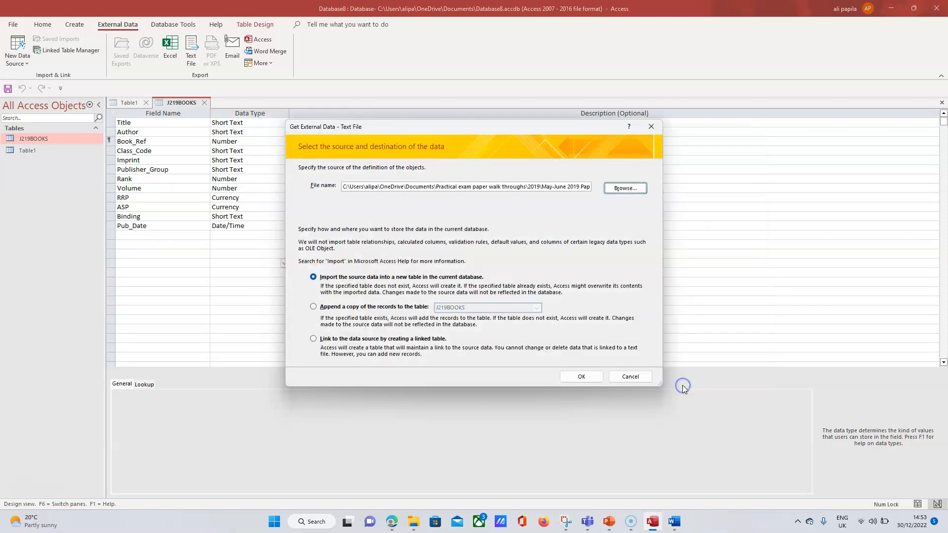
{"action": "left_click", "coordinate": [581, 377]}
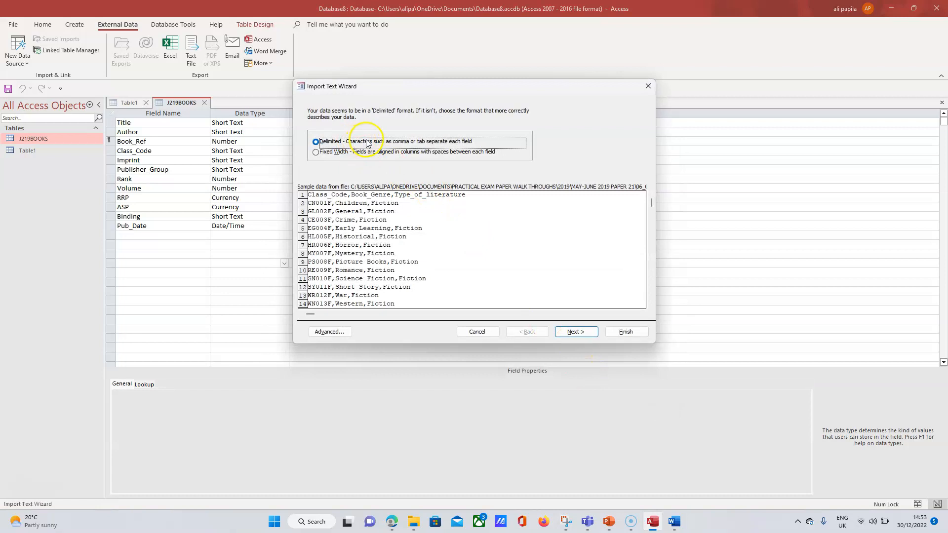
Keep the delimited, comma-separated format, mark the first row as field names, and check Step 22 in the exam paper PDF before continuing to the field options.
{"action": "left_click", "coordinate": [571, 333]}
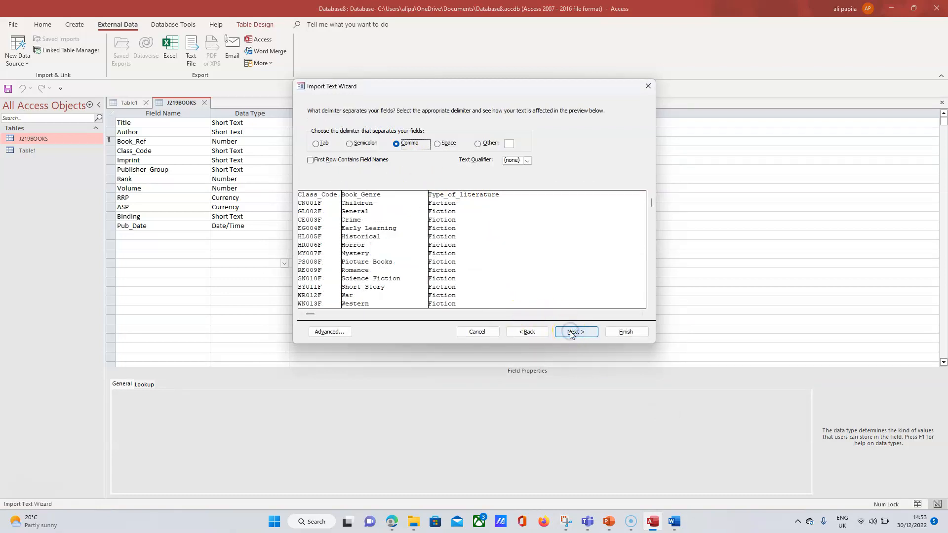
{"action": "left_click", "coordinate": [310, 160]}
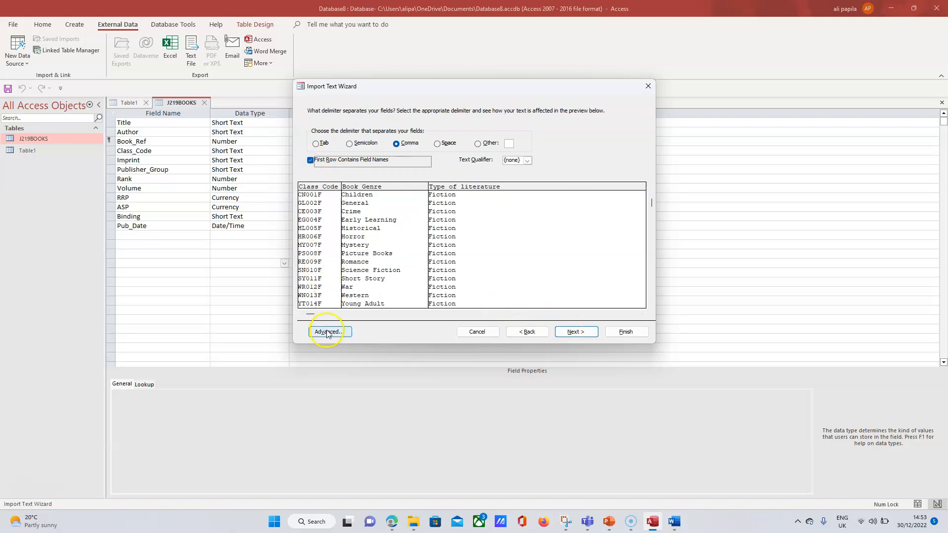
{"action": "left_click", "coordinate": [392, 522]}
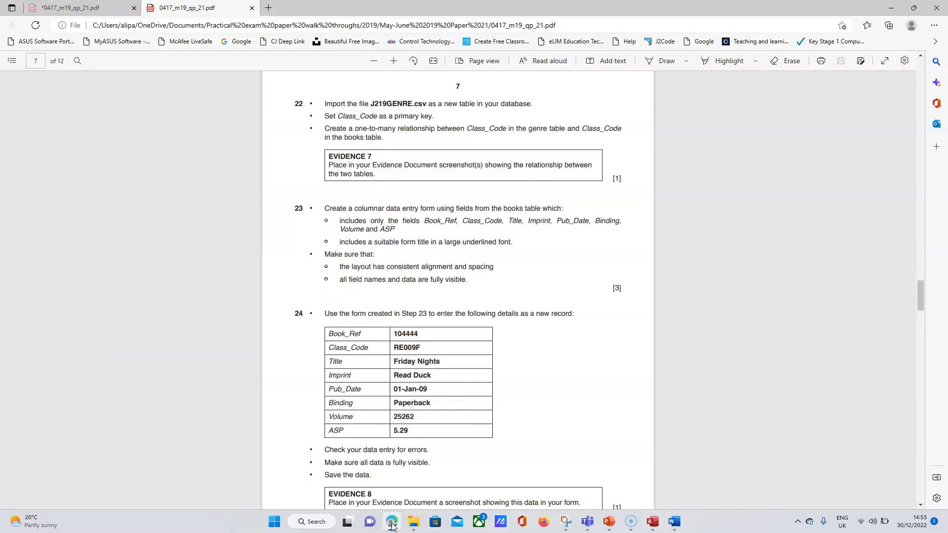
{"action": "left_click", "coordinate": [656, 527]}
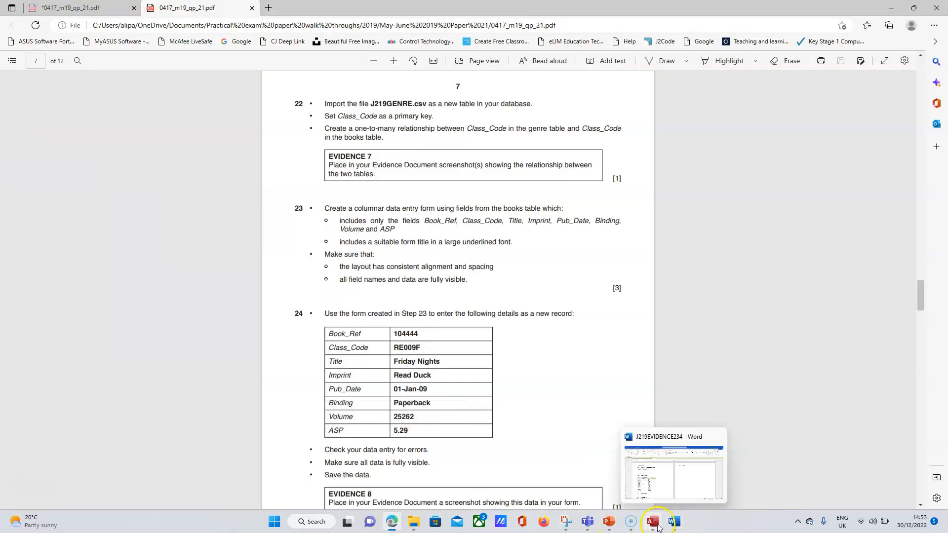
{"action": "left_click", "coordinate": [571, 333]}
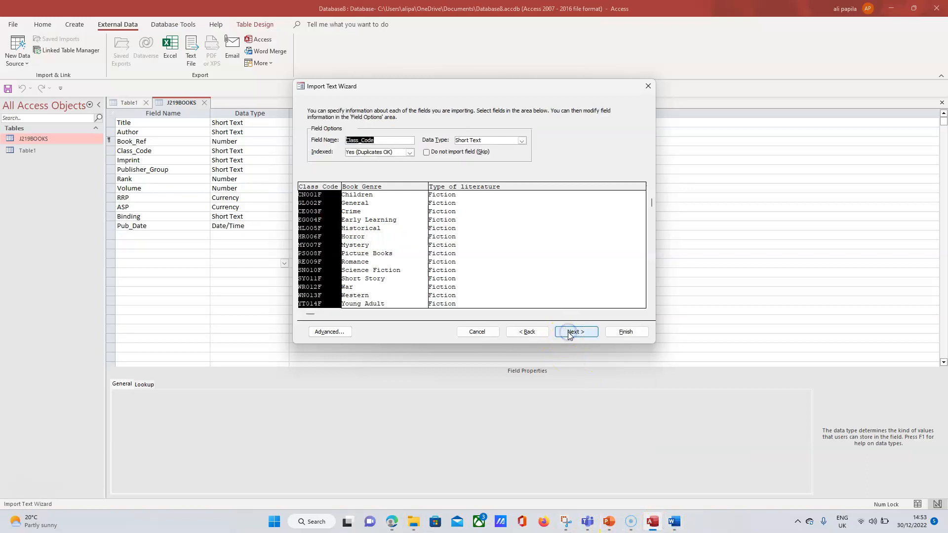
Check the genre table's primary key requirement in the exam paper PDF and choose Class_Code as the primary key in the Access import.
{"action": "left_click", "coordinate": [397, 521]}
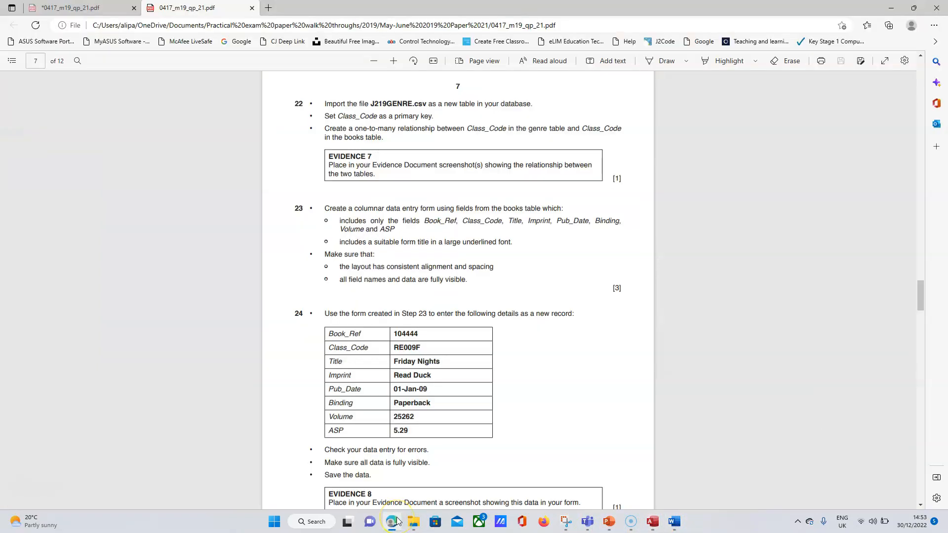
{"action": "left_click", "coordinate": [653, 522]}
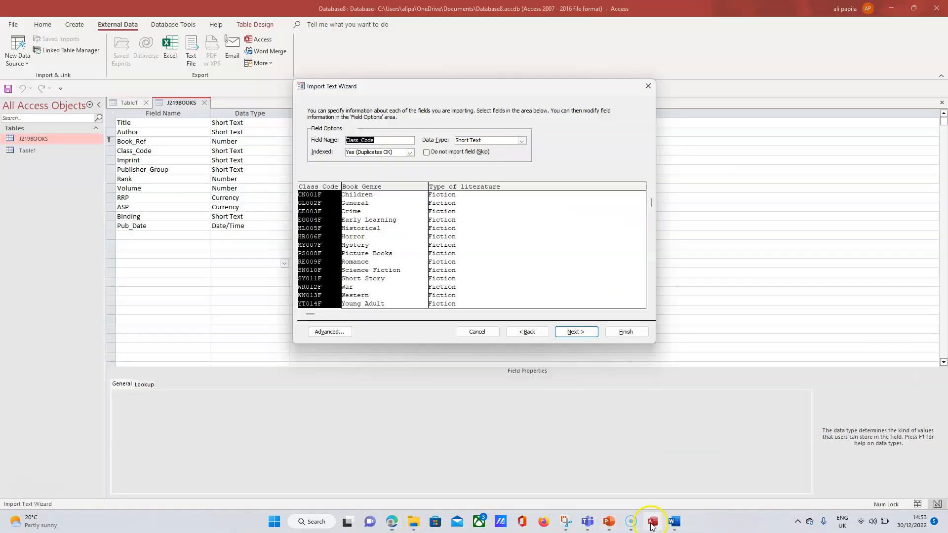
{"action": "left_click", "coordinate": [575, 332]}
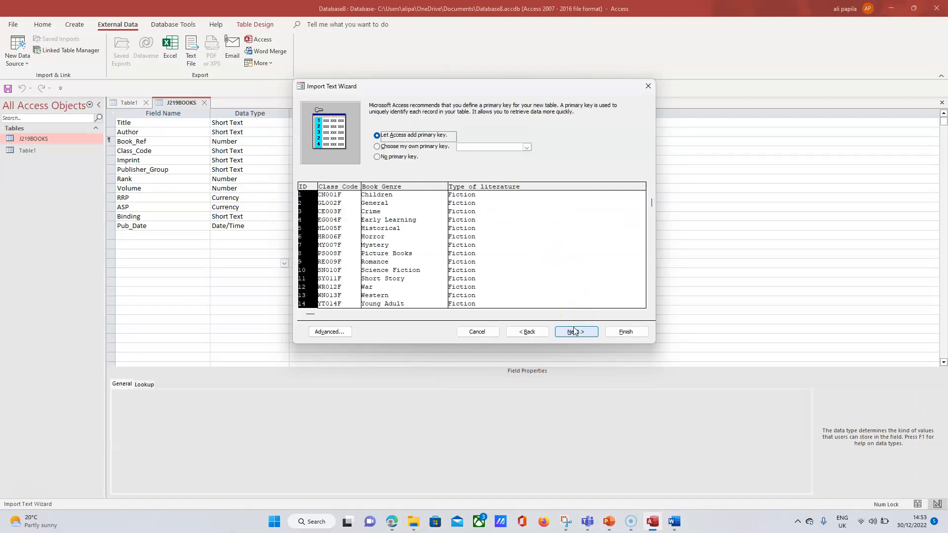
{"action": "left_click", "coordinate": [422, 146]}
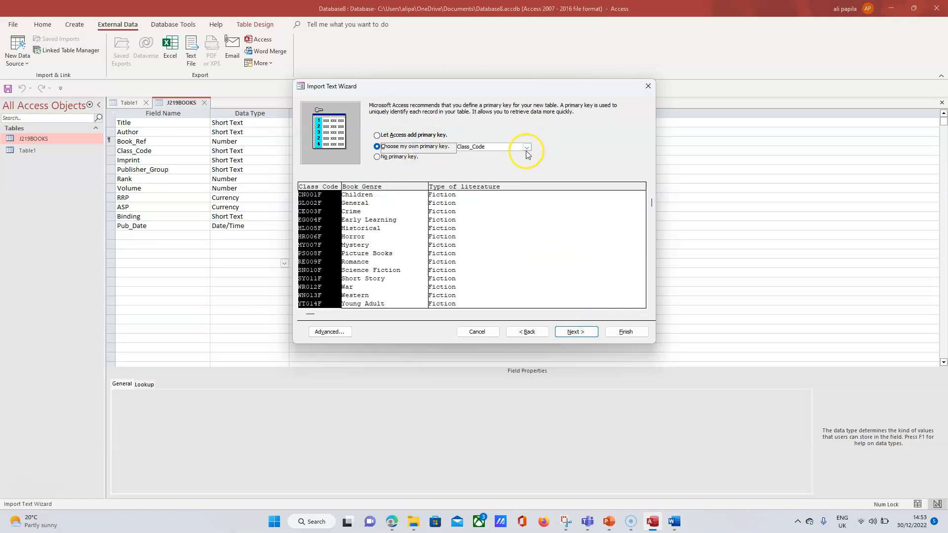
Finish the text import with J219GENRE as the new table's name and close the wizard without saving the import steps.
{"action": "left_click", "coordinate": [577, 332]}
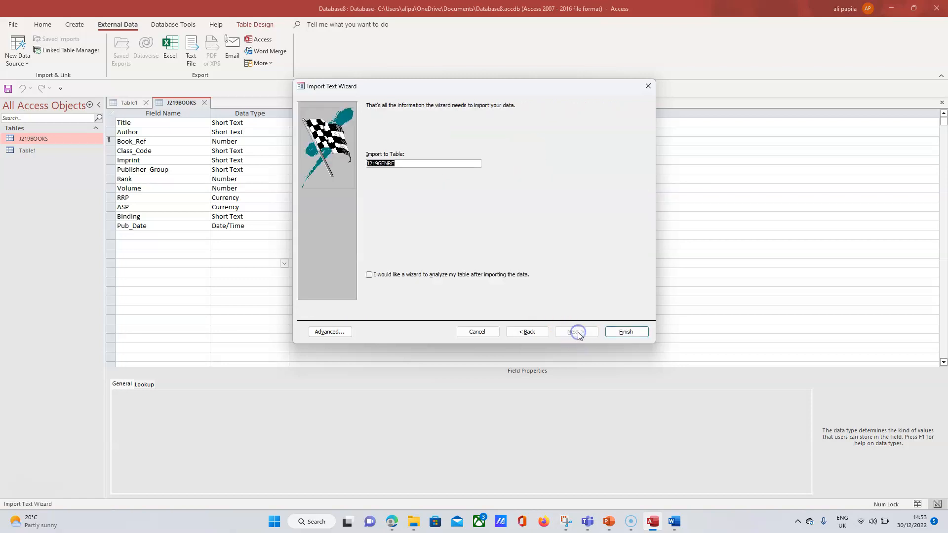
{"action": "left_click", "coordinate": [628, 332]}
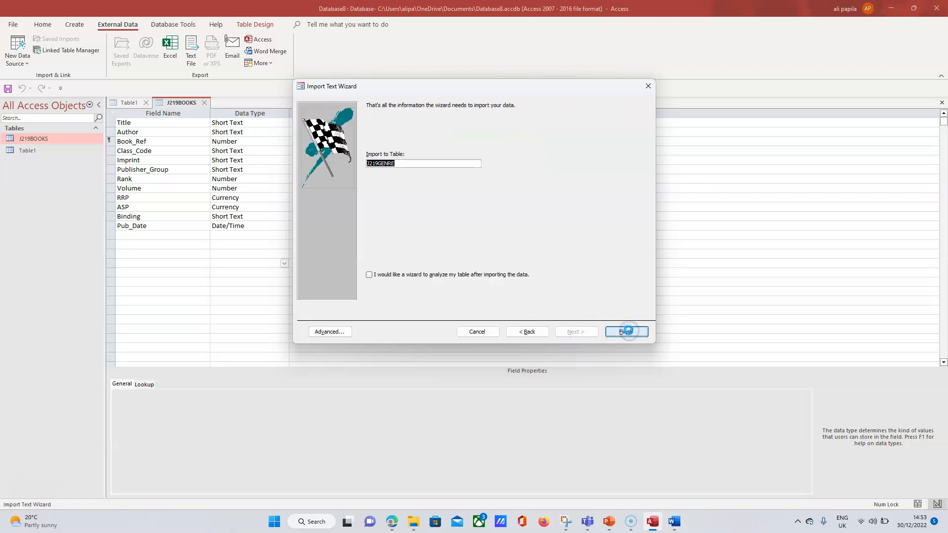
{"action": "left_click", "coordinate": [631, 376]}
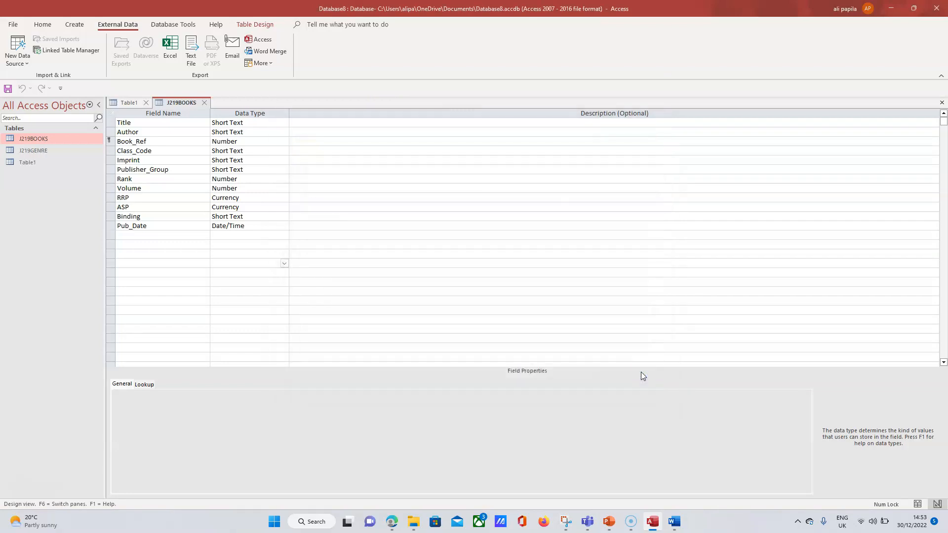
Open the imported J219GENRE table in Datasheet View and close the unused Table1.
{"action": "left_click", "coordinate": [33, 151]}
{"action": "double_click", "coordinate": [33, 151]}
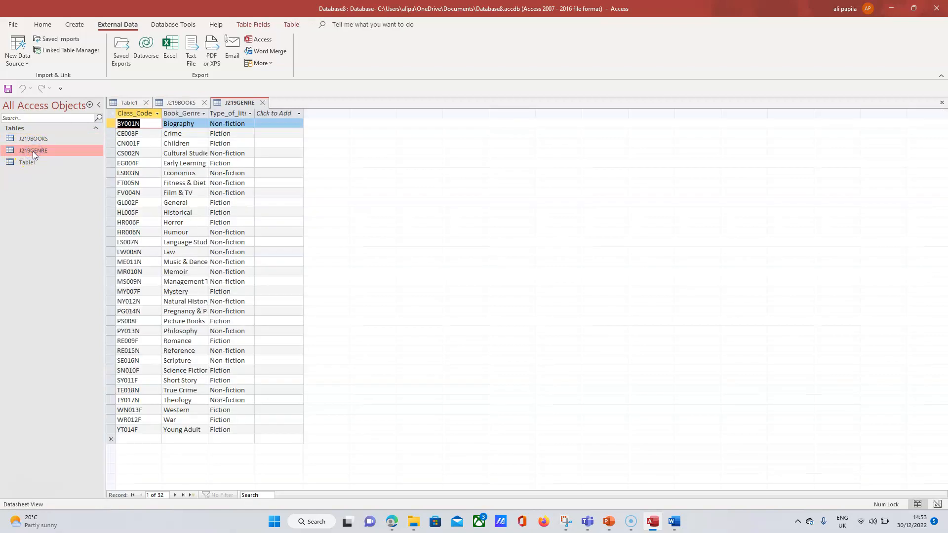
{"action": "left_click", "coordinate": [145, 102]}
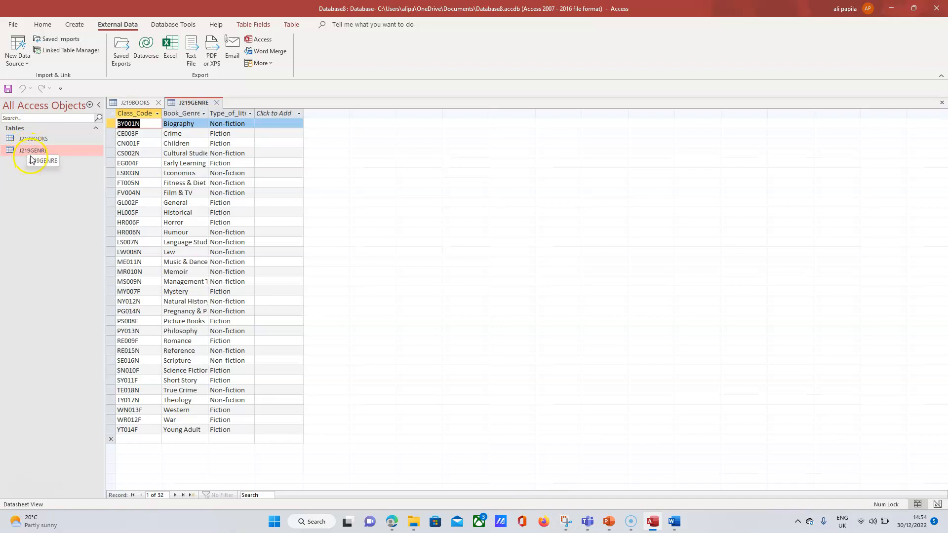
Check the relationship requirement in the exam paper PDF, and add J219BOOKS and J219GENRE to Access's Relationships layout, enlarging the books table to show every field.
{"action": "left_click", "coordinate": [399, 523]}
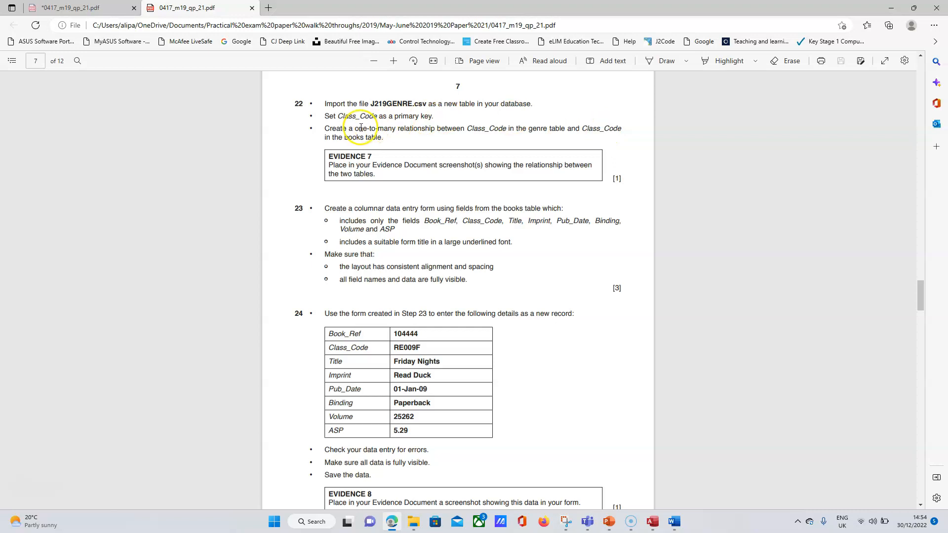
{"action": "left_click", "coordinate": [652, 523]}
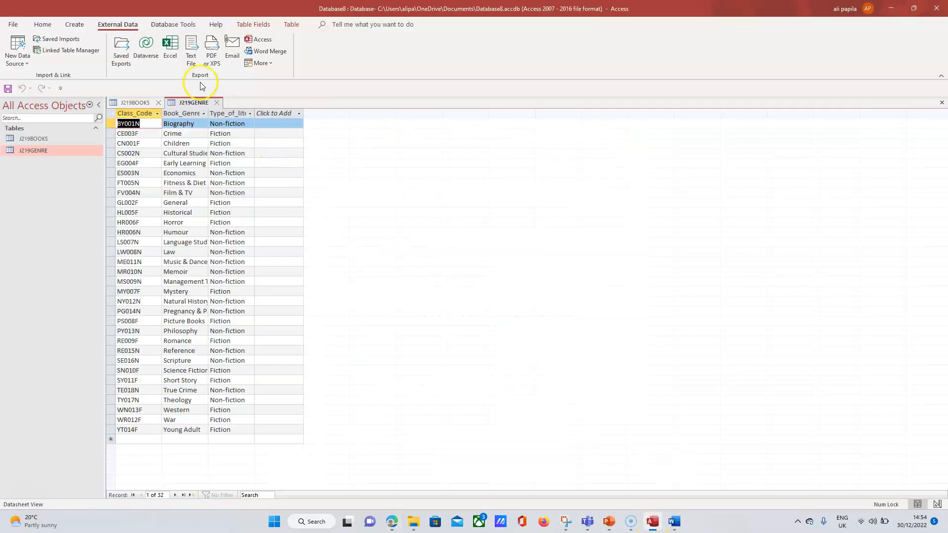
{"action": "left_click", "coordinate": [183, 26]}
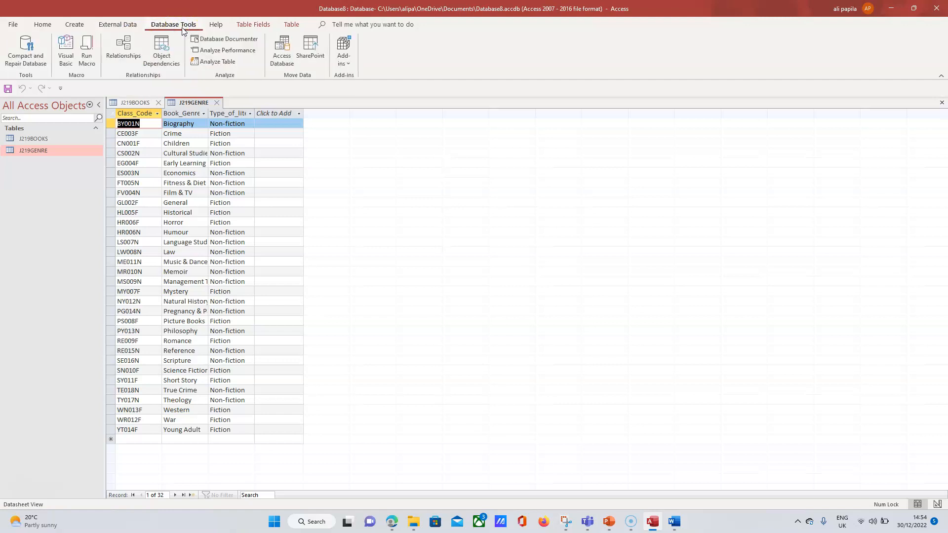
{"action": "left_click", "coordinate": [129, 53]}
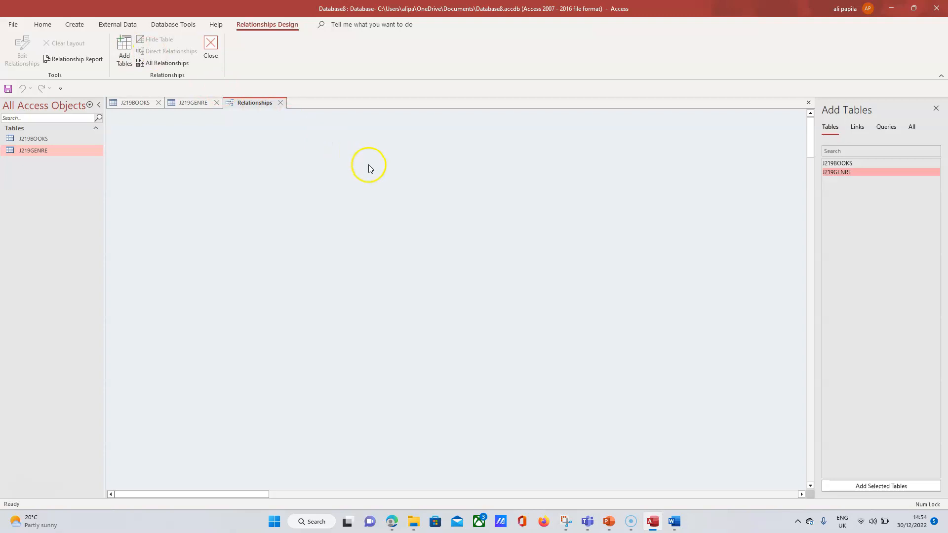
{"action": "double_click", "coordinate": [844, 165]}
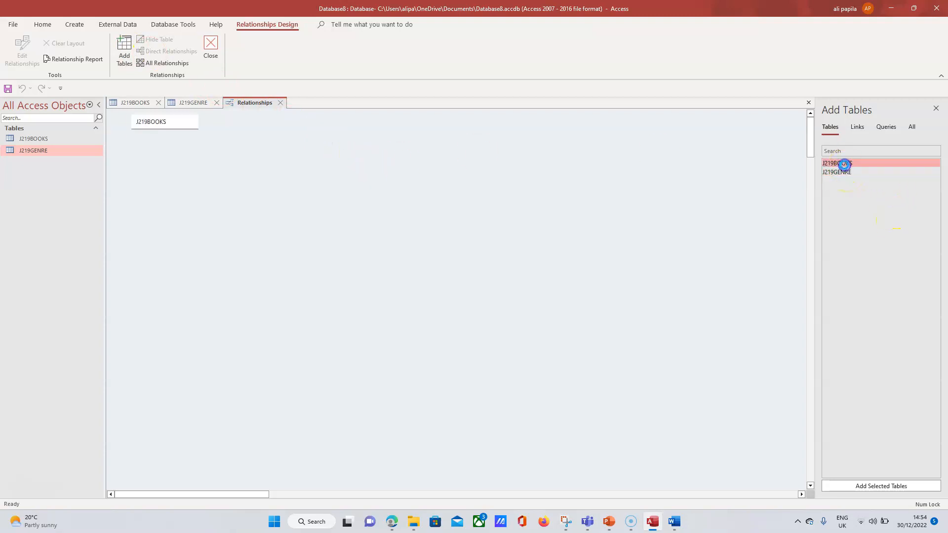
{"action": "double_click", "coordinate": [844, 171]}
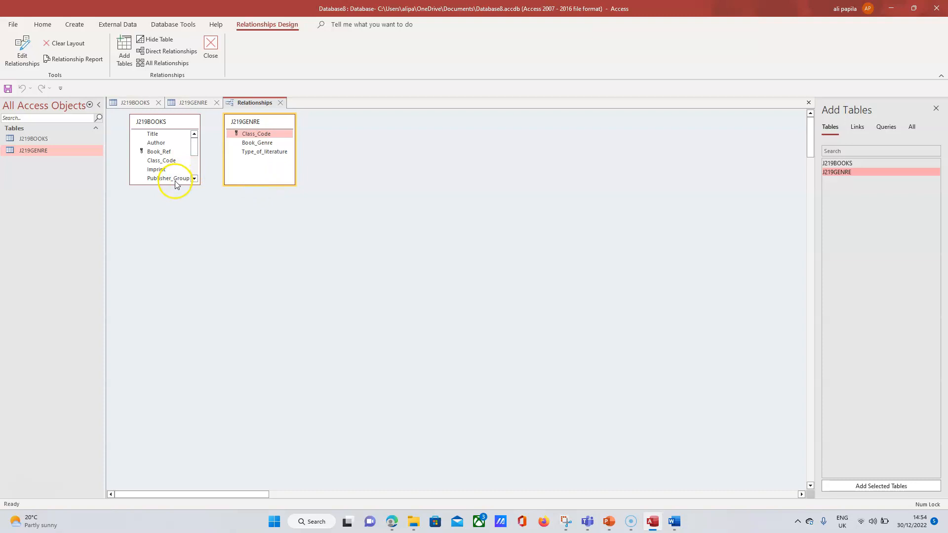
{"action": "left_click_drag", "start_coordinate": [174, 185], "coordinate": [169, 254]}
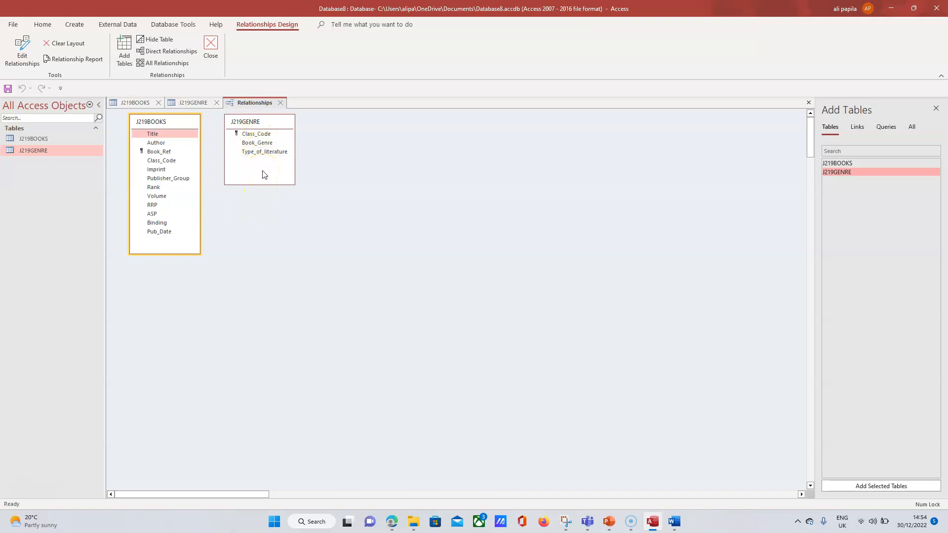
Recheck Step 22 in the exam paper PDF and create a one-to-many relationship in Access from Class_Code in J219GENRE to Class_Code in J219BOOKS.
{"action": "mouse_move", "coordinate": [392, 523]}
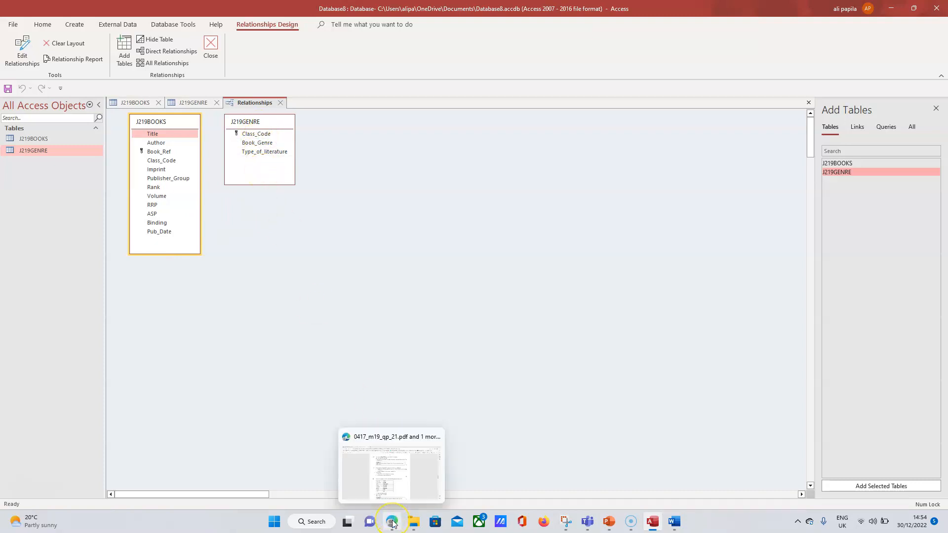
{"action": "left_click", "coordinate": [392, 473]}
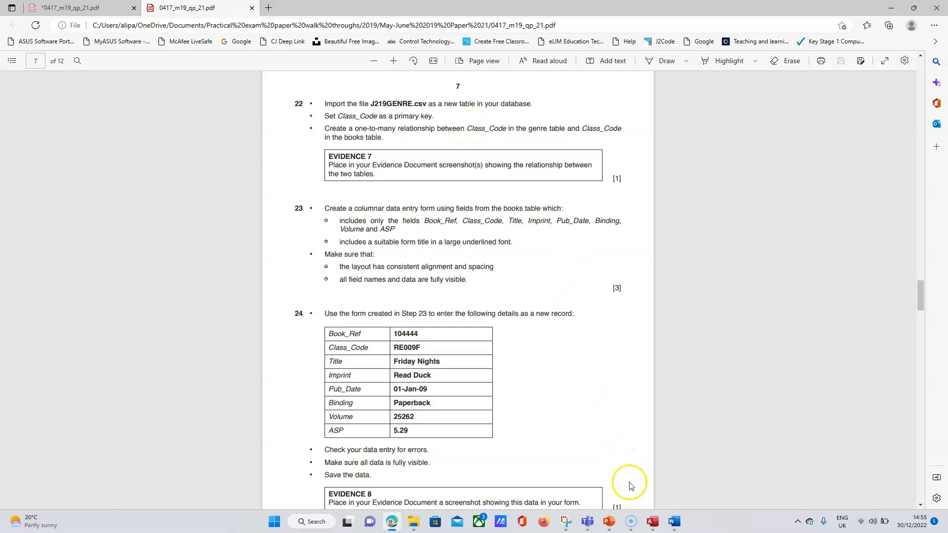
{"action": "left_click", "coordinate": [654, 521]}
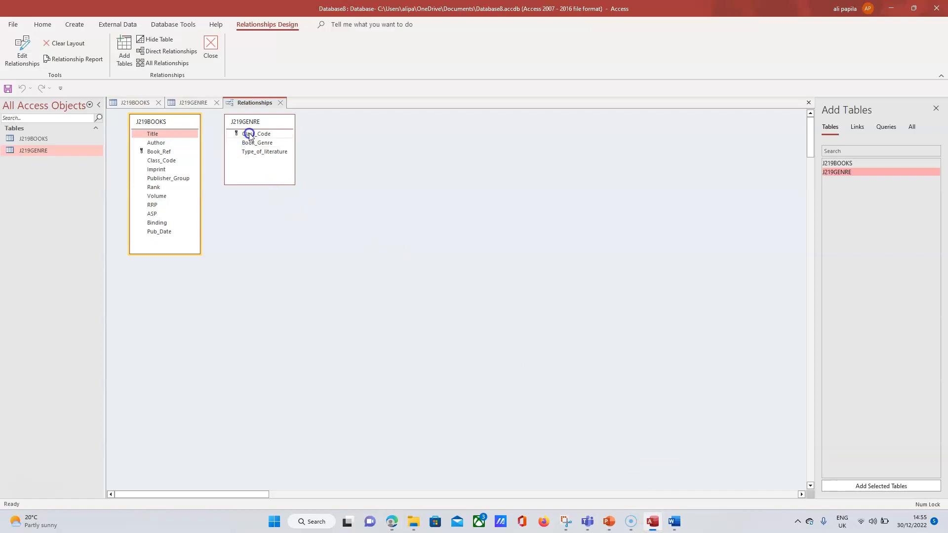
{"action": "left_click_drag", "start_coordinate": [250, 135], "coordinate": [176, 163]}
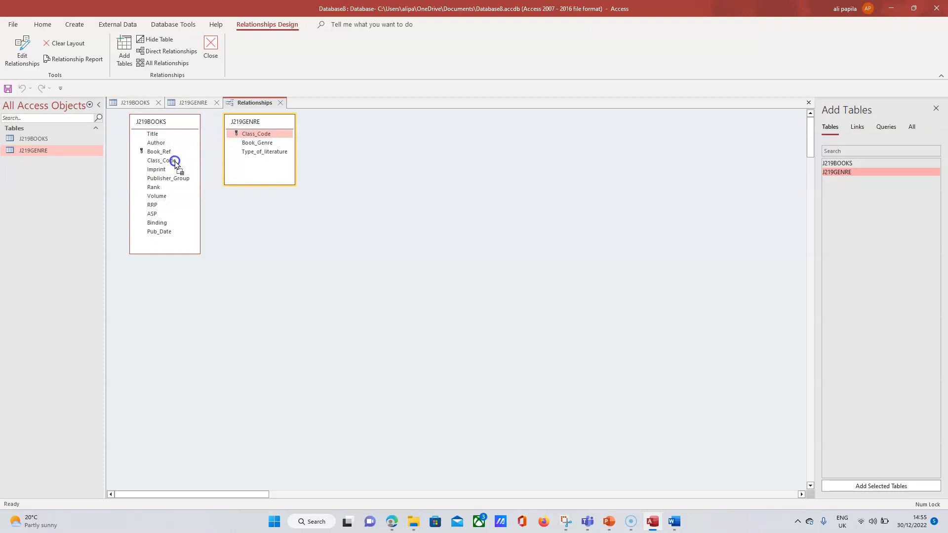
{"action": "left_click_drag", "start_coordinate": [176, 163], "coordinate": [176, 163]}
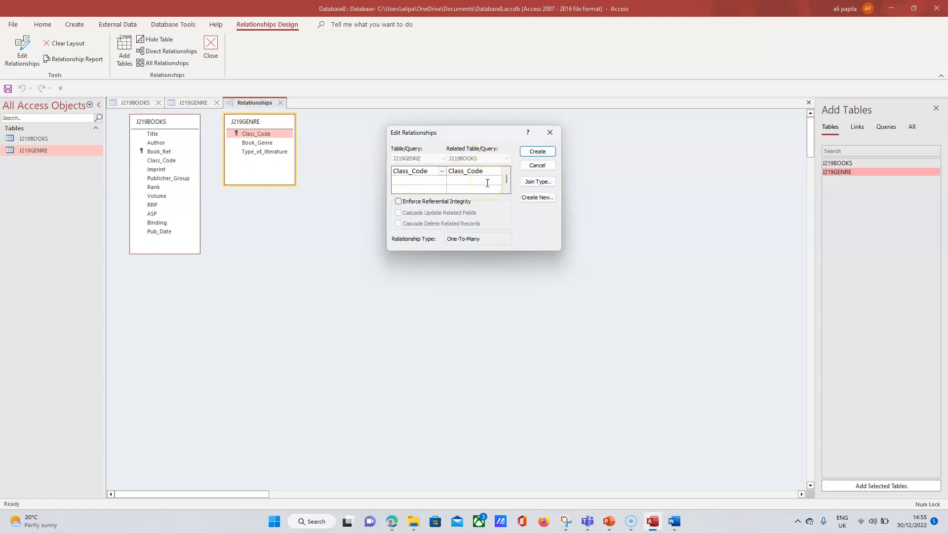
{"action": "left_click", "coordinate": [543, 153]}
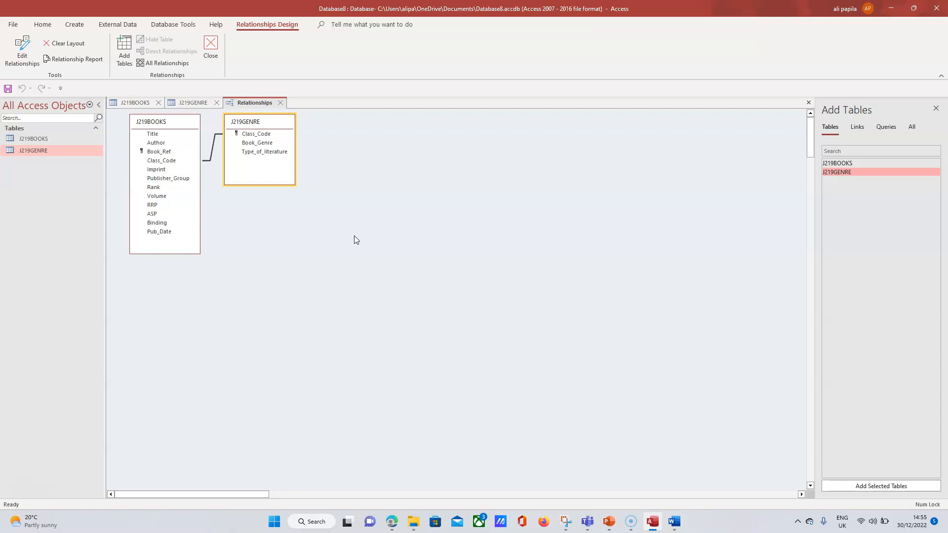
Reopen the existing Class_Code relationship for editing and place its dialog just below the J219GENRE table, clear of both field lists.
{"action": "left_click", "coordinate": [246, 137]}
{"action": "left_click_drag", "start_coordinate": [246, 137], "coordinate": [175, 165]}
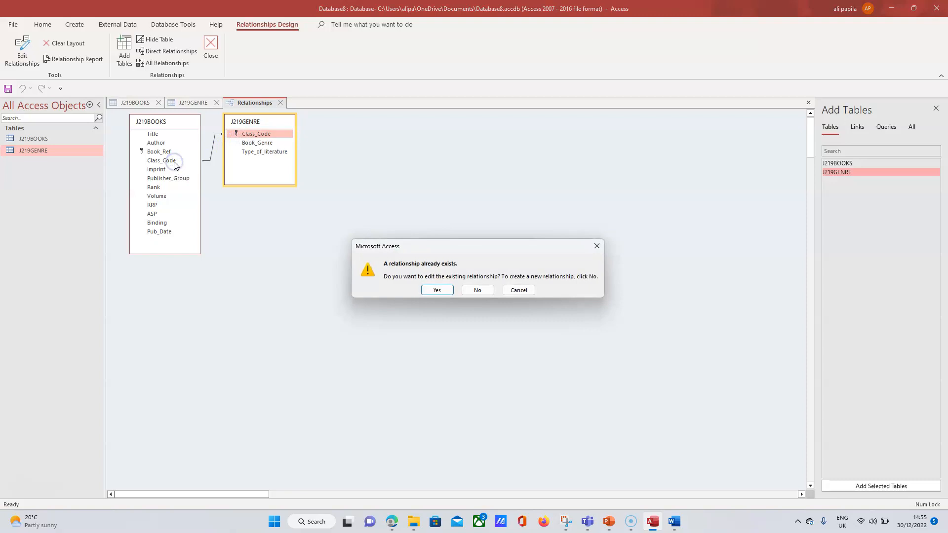
{"action": "left_click", "coordinate": [429, 291]}
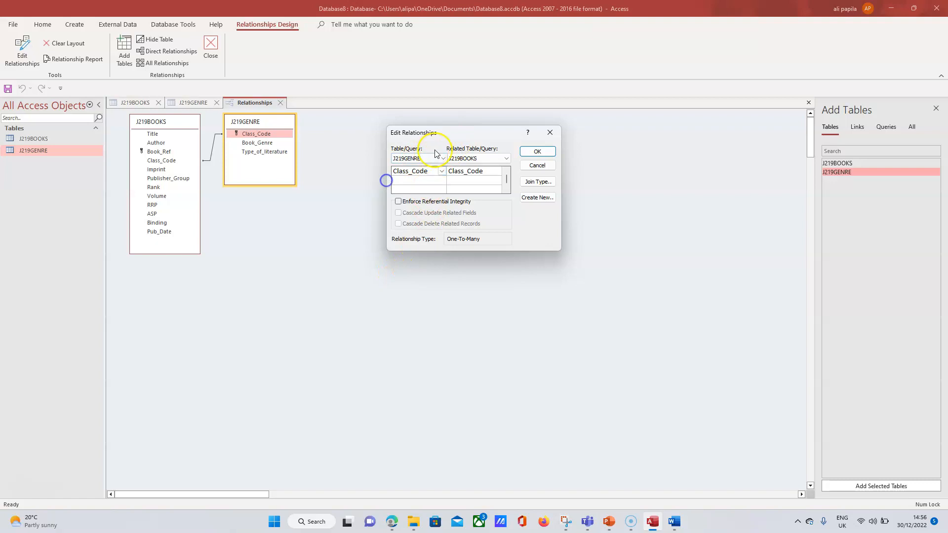
{"action": "left_click_drag", "start_coordinate": [452, 139], "coordinate": [275, 208]}
Switch to Snipping Tool, capture both related tables together with the Edit Relationships dialog, and copy the snip.
{"action": "left_click", "coordinate": [566, 522]}
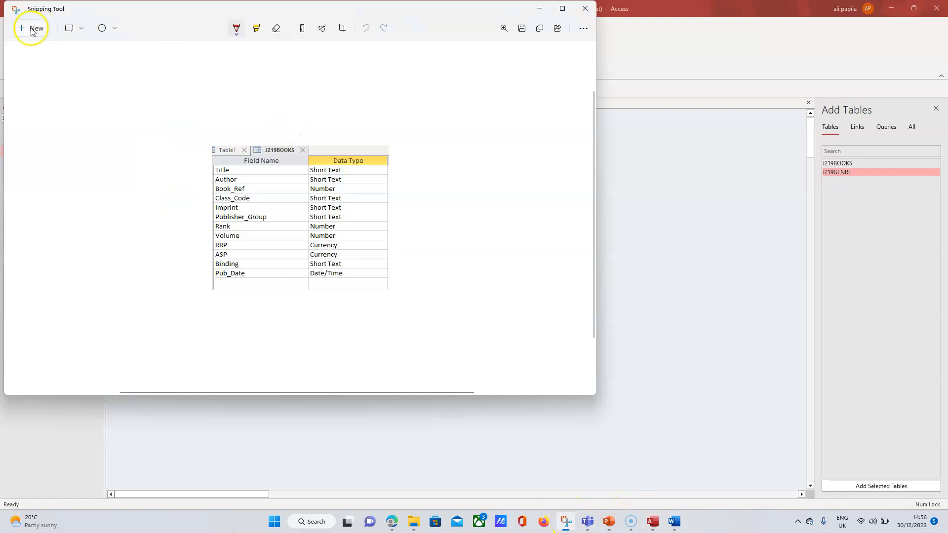
{"action": "left_click", "coordinate": [32, 30]}
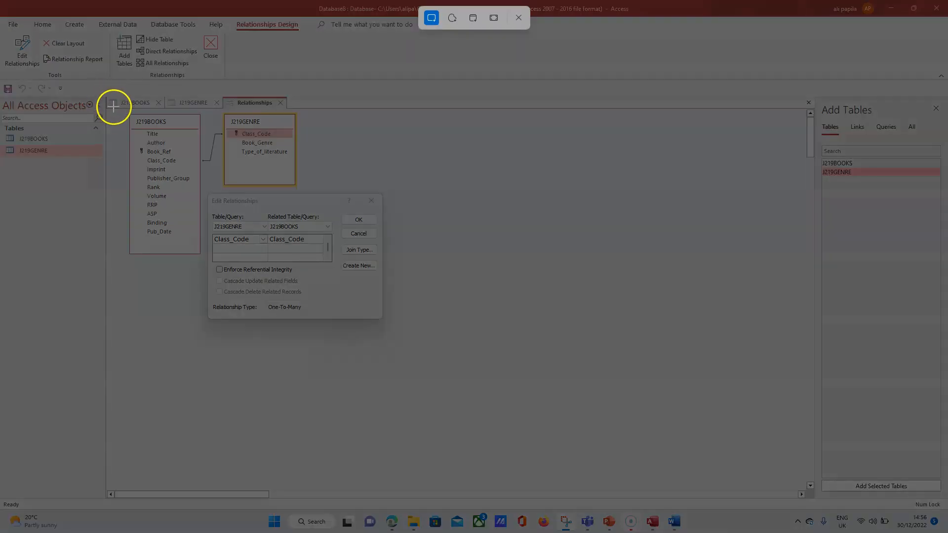
{"action": "left_click_drag", "start_coordinate": [119, 109], "coordinate": [389, 324]}
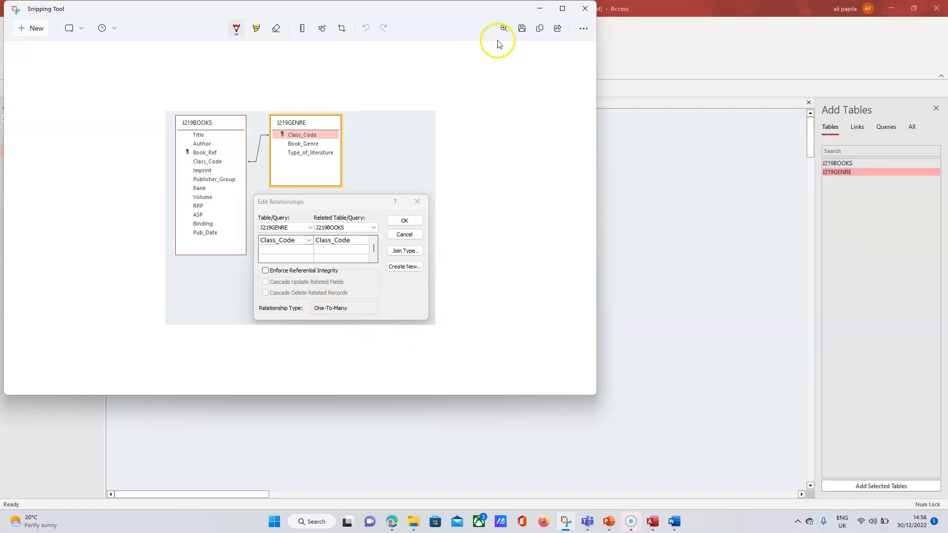
{"action": "left_click", "coordinate": [540, 30]}
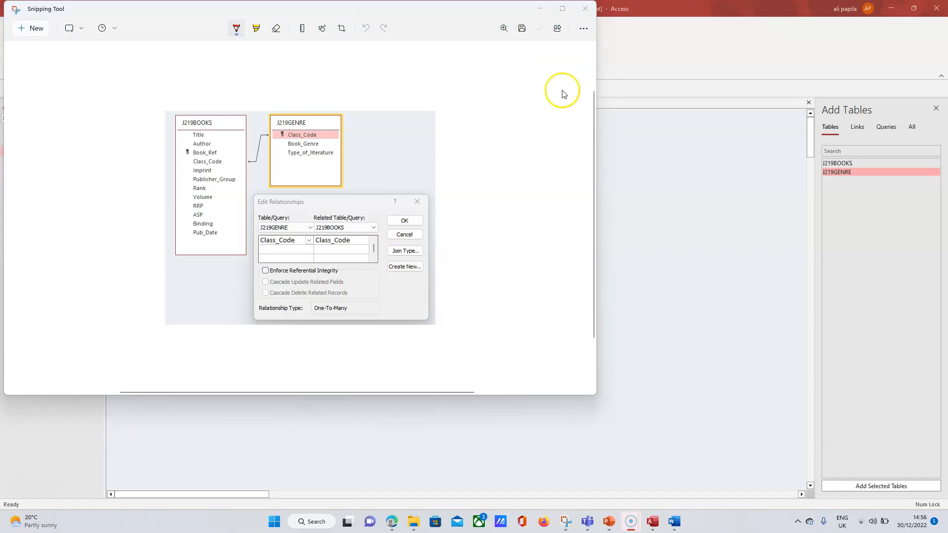
{"action": "left_click", "coordinate": [624, 368]}
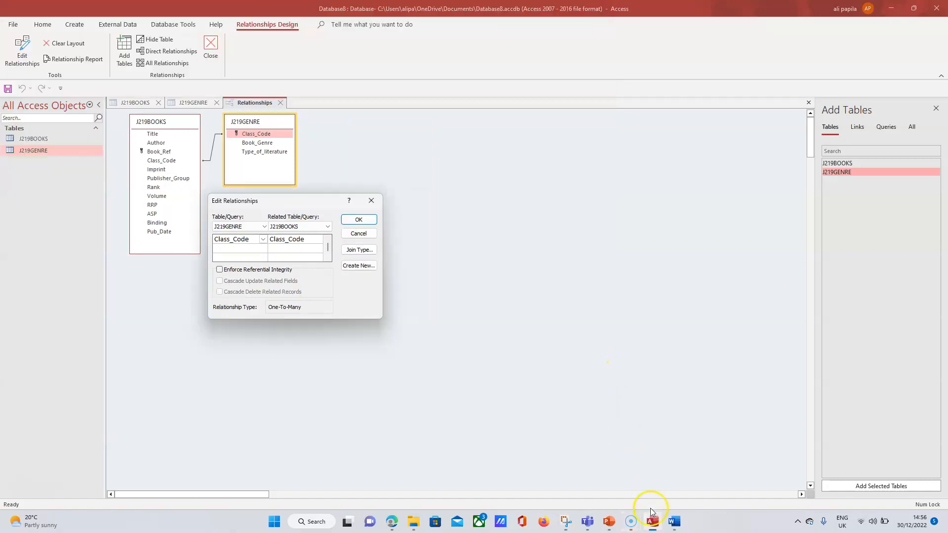
Switch to the Word evidence document and paste the relationship screenshot under the Step 22 - EVIDENCE 7 heading.
{"action": "left_click", "coordinate": [677, 523]}
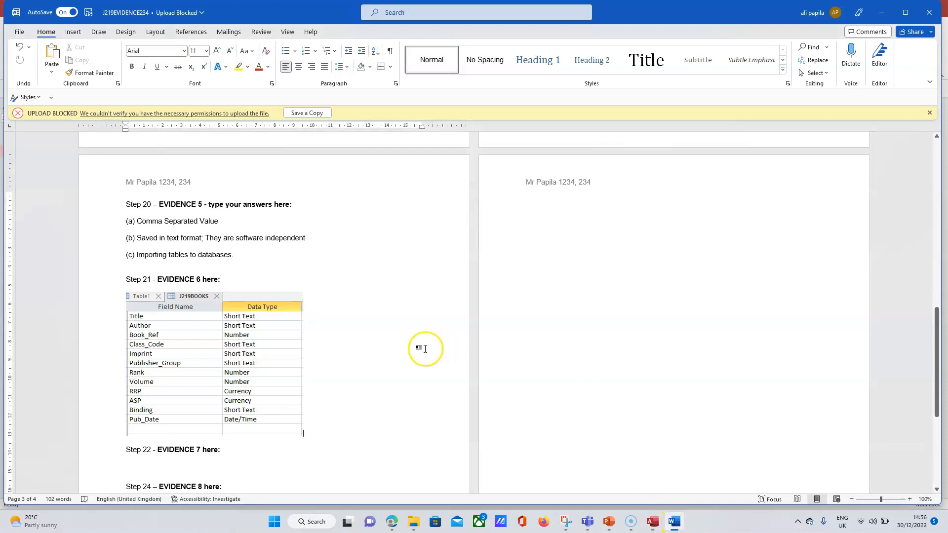
{"action": "left_click", "coordinate": [196, 467]}
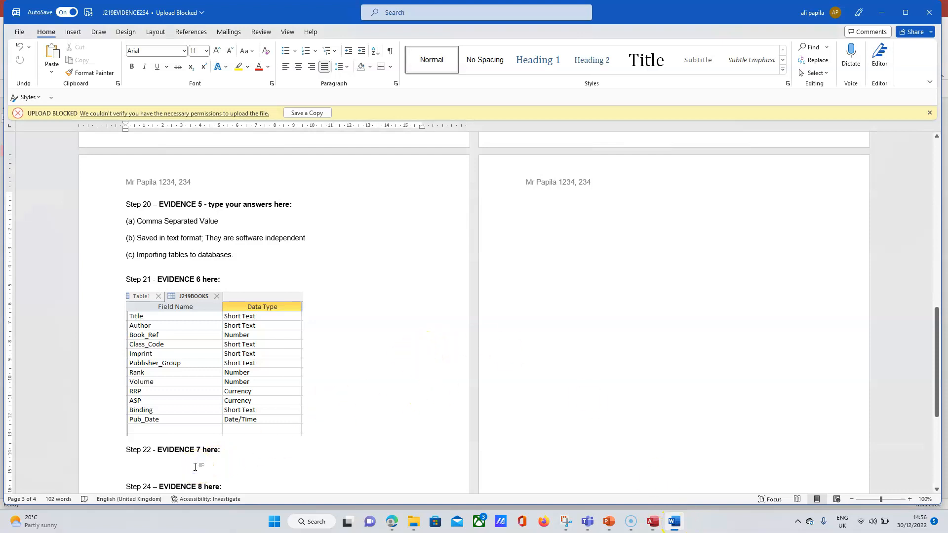
{"action": "key", "text": "ctrl+v"}
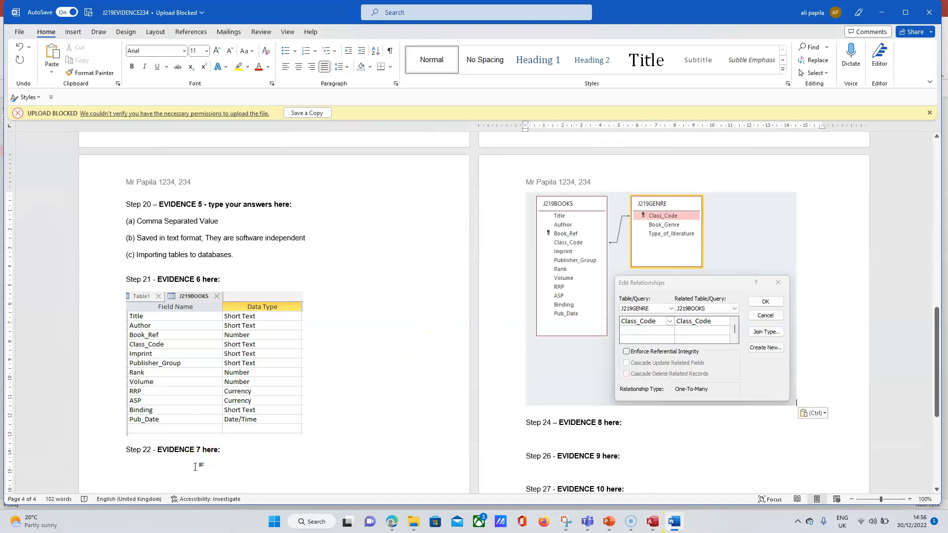
Check Step 23 in the exam paper PDF, and start the Form Wizard in Access with J219BOOKS as the source table.
{"action": "left_click", "coordinate": [387, 525]}
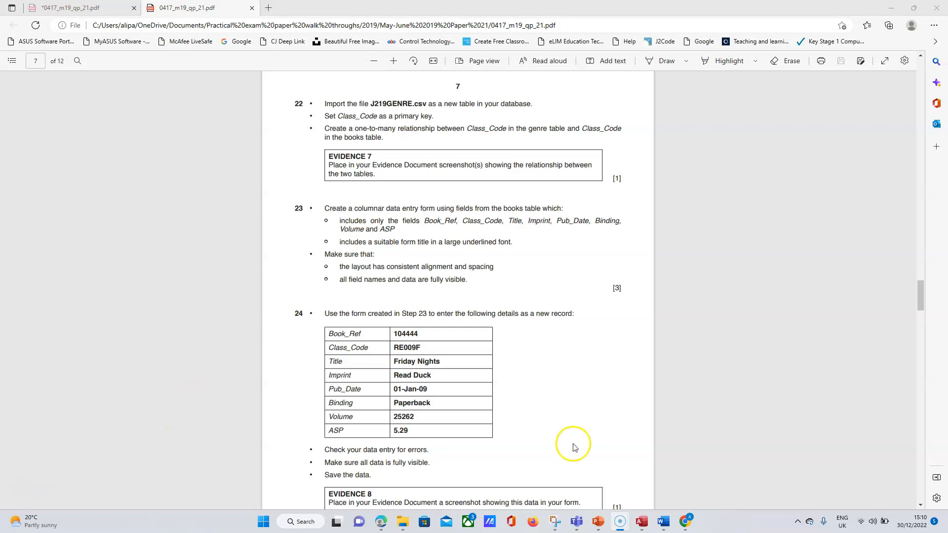
{"action": "left_click", "coordinate": [642, 528]}
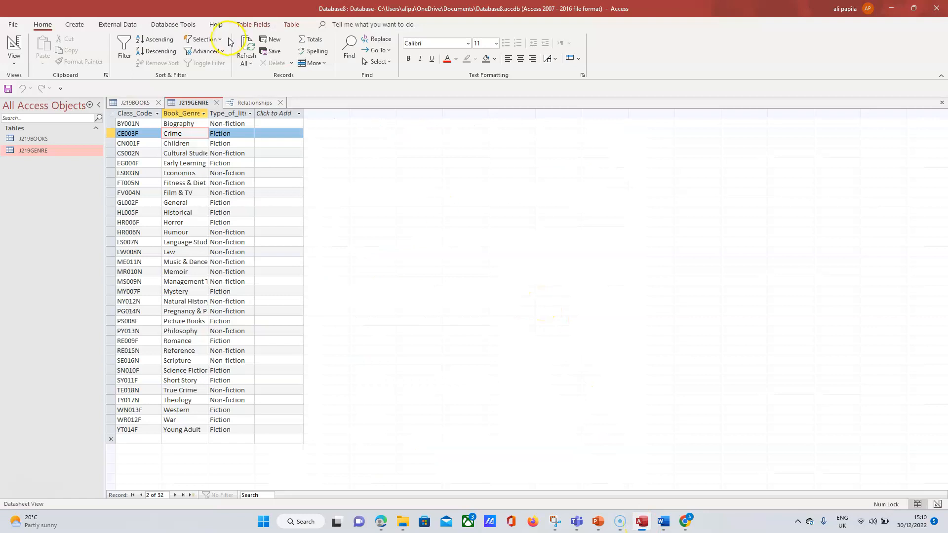
{"action": "left_click", "coordinate": [83, 26]}
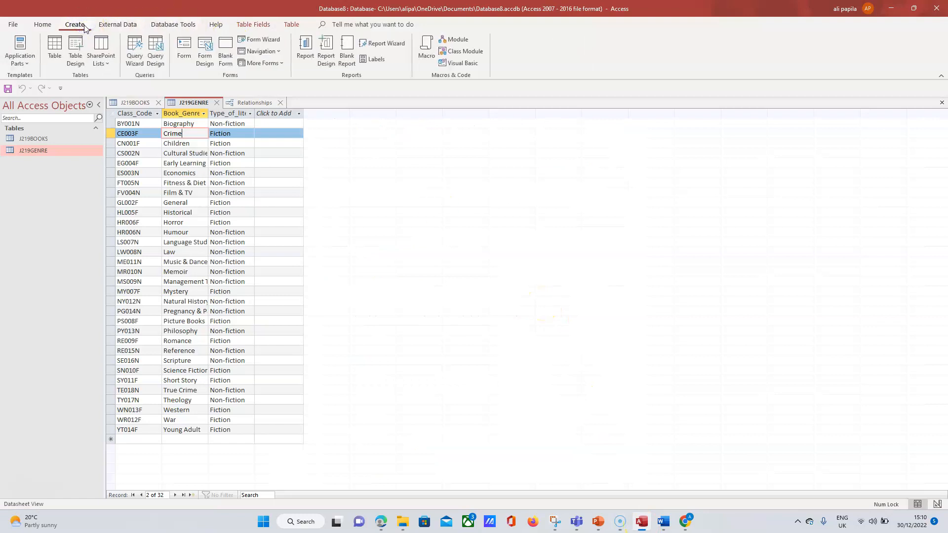
{"action": "left_click", "coordinate": [258, 43]}
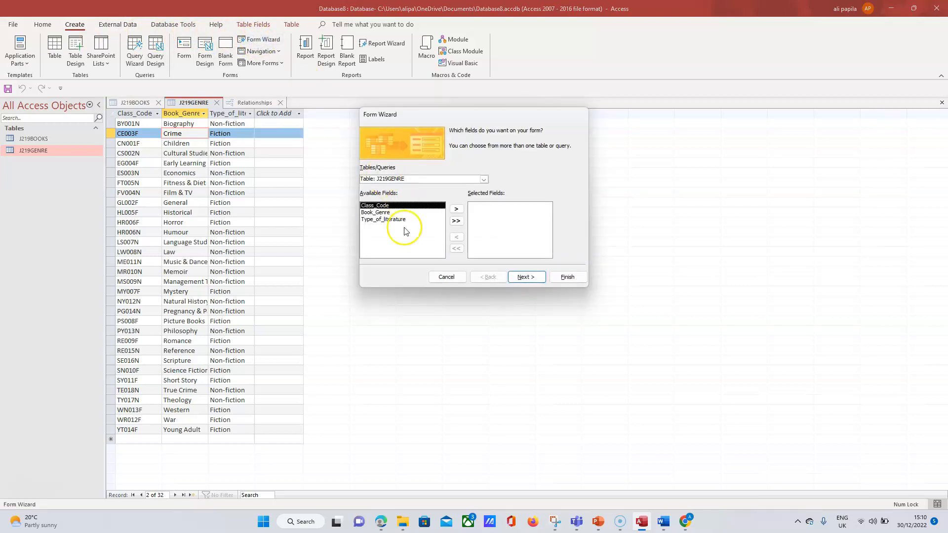
{"action": "mouse_move", "coordinate": [383, 525]}
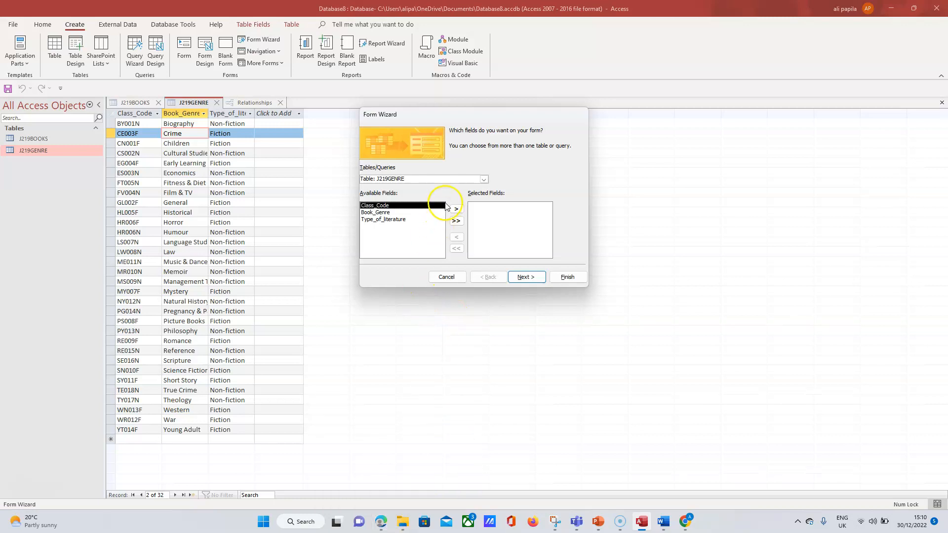
{"action": "left_click", "coordinate": [485, 179]}
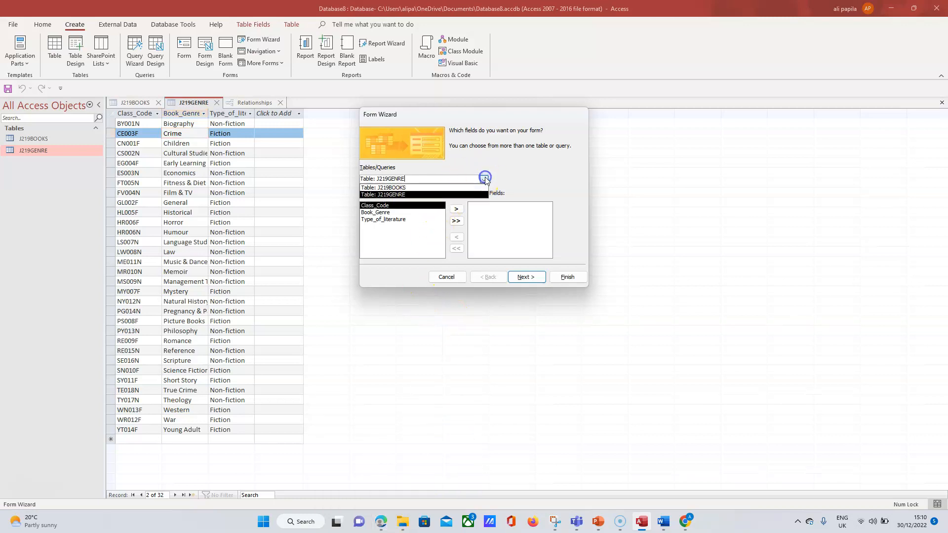
{"action": "left_click", "coordinate": [440, 188]}
Add the fields Book_Ref, Class_Code, Title, Imprint and Pub_Date to the form in that order.
{"action": "left_click", "coordinate": [378, 219]}
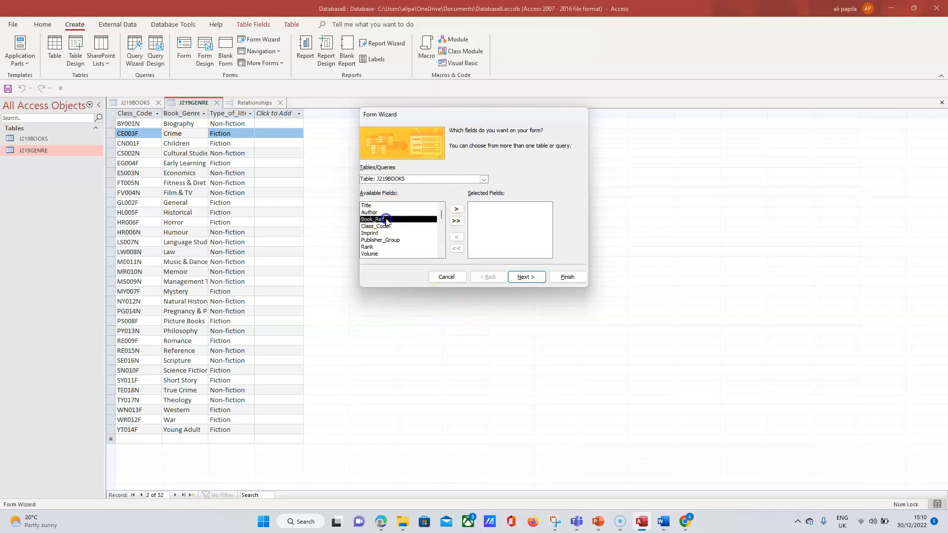
{"action": "left_click", "coordinate": [456, 210]}
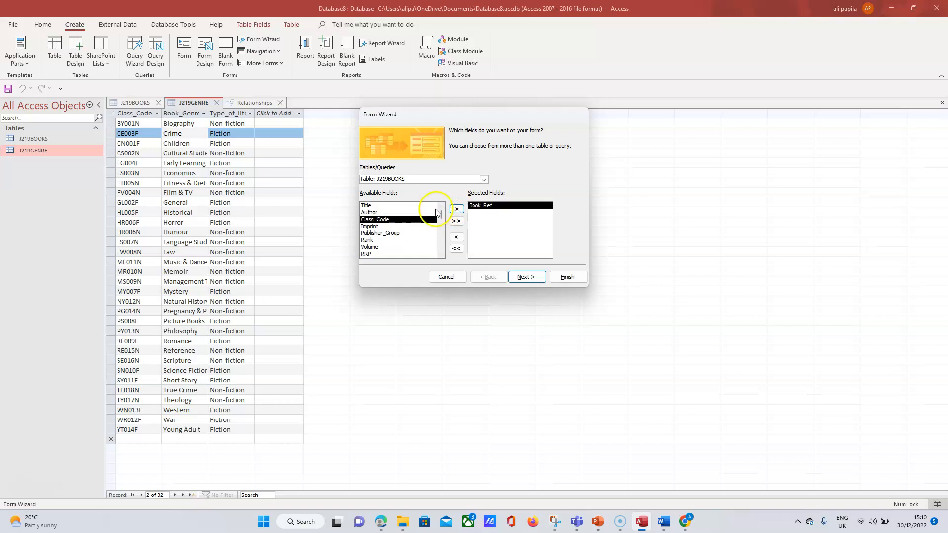
{"action": "left_click", "coordinate": [456, 210]}
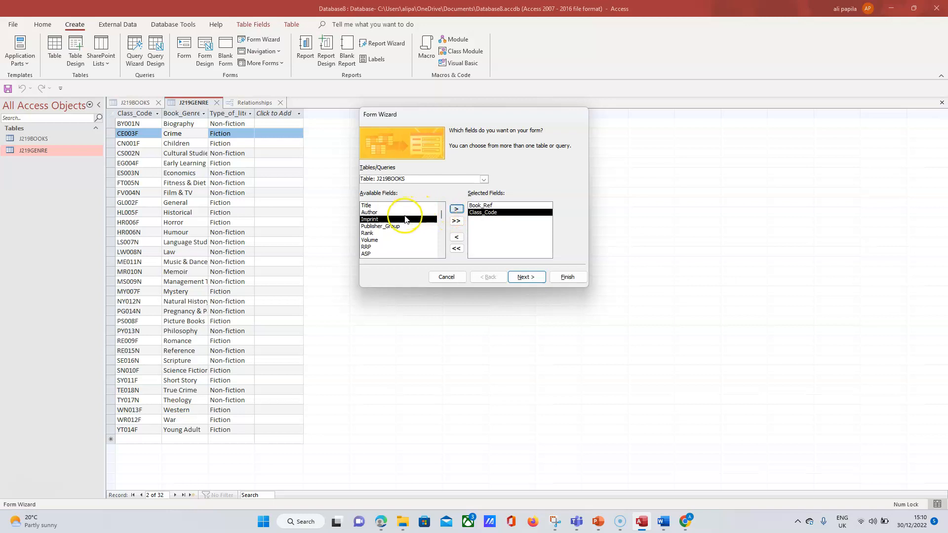
{"action": "left_click", "coordinate": [390, 205]}
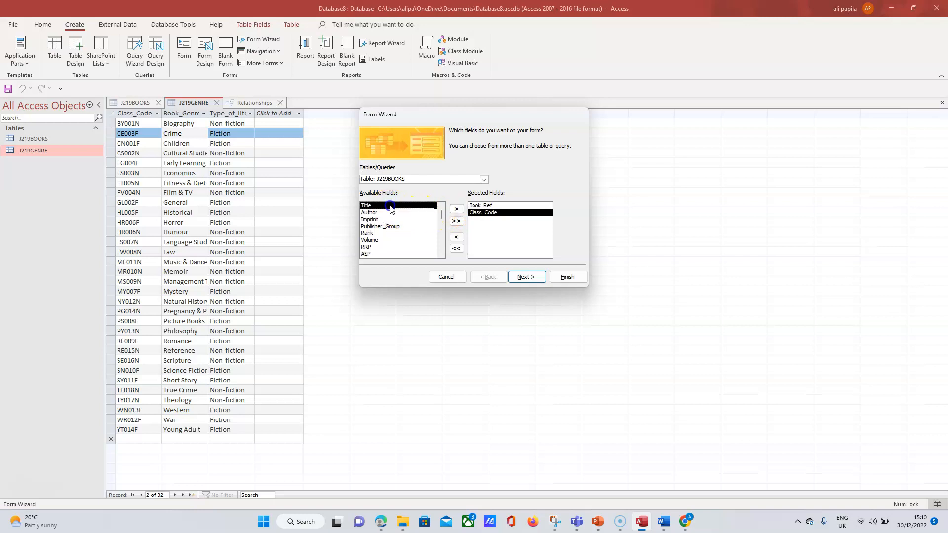
{"action": "left_click", "coordinate": [456, 209]}
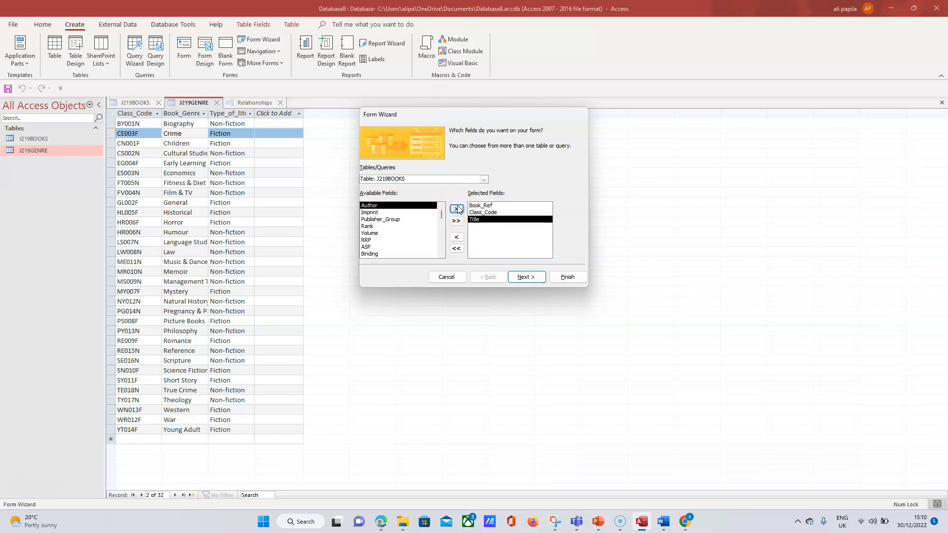
{"action": "left_click", "coordinate": [375, 213]}
{"action": "left_click", "coordinate": [457, 210]}
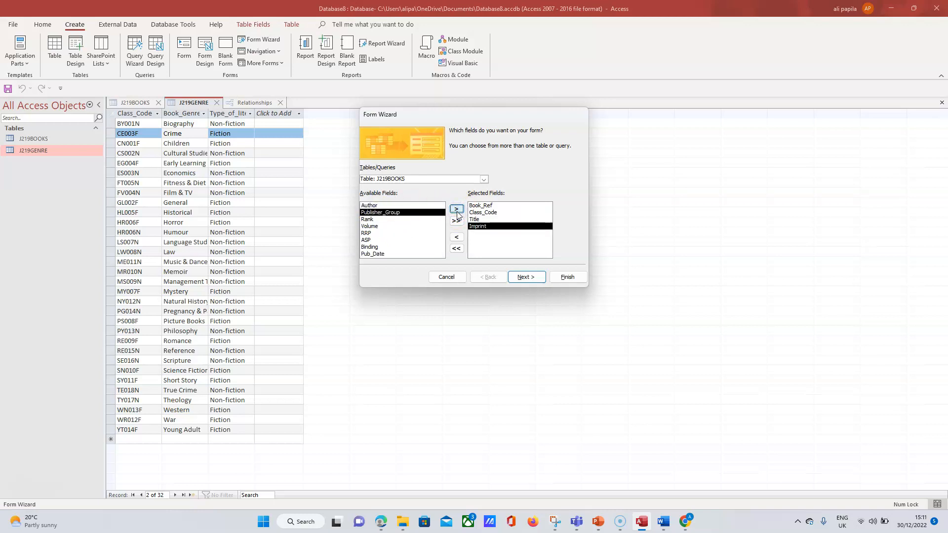
{"action": "left_click", "coordinate": [372, 254]}
{"action": "left_click", "coordinate": [457, 210]}
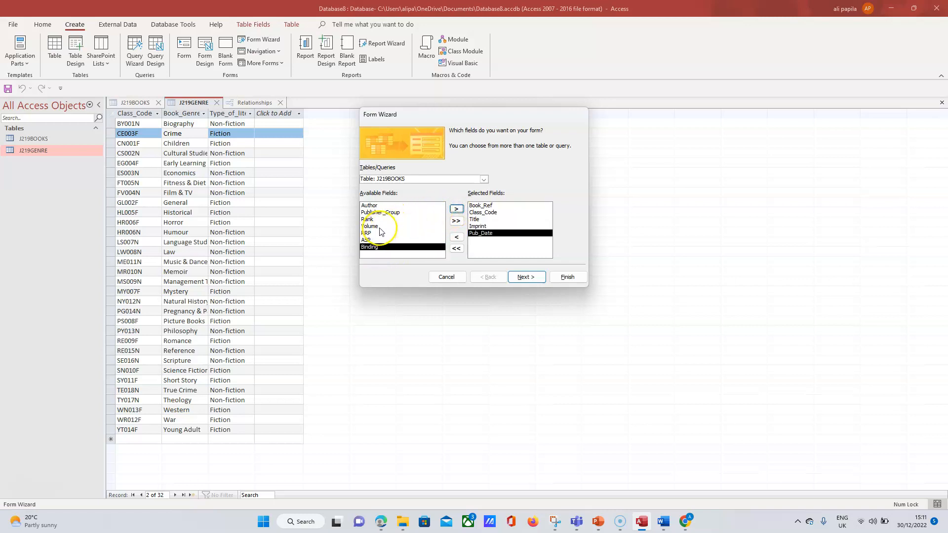
{"action": "left_click", "coordinate": [484, 180]}
{"action": "left_click", "coordinate": [428, 195]}
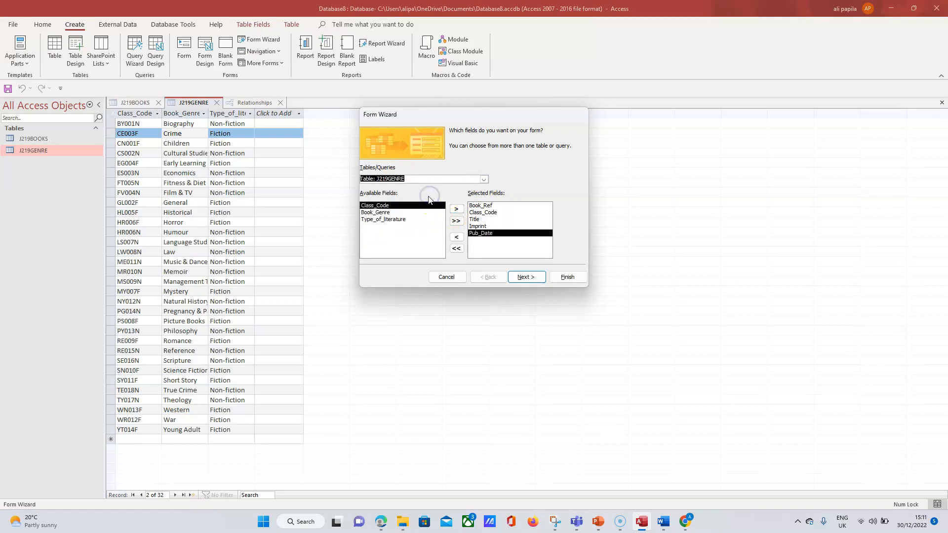
{"action": "left_click", "coordinate": [484, 179]}
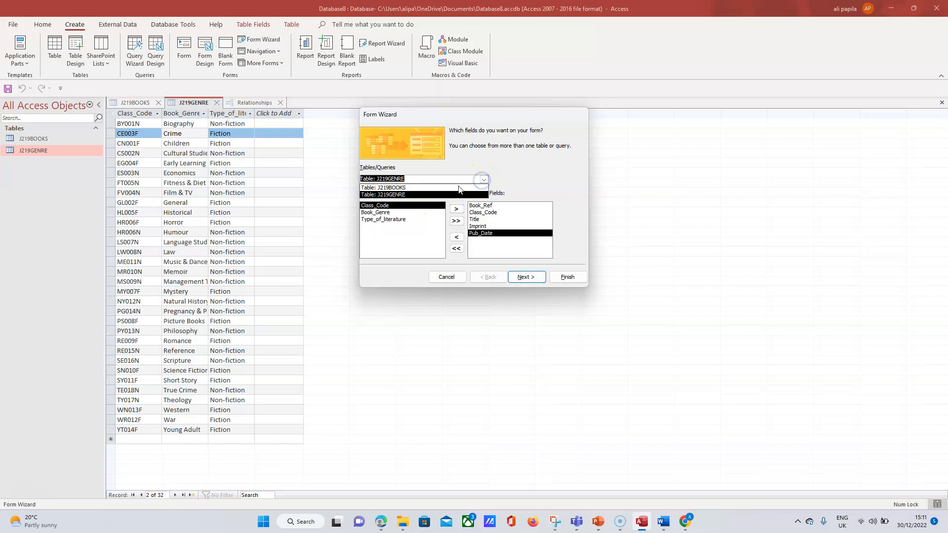
{"action": "left_click", "coordinate": [459, 188]}
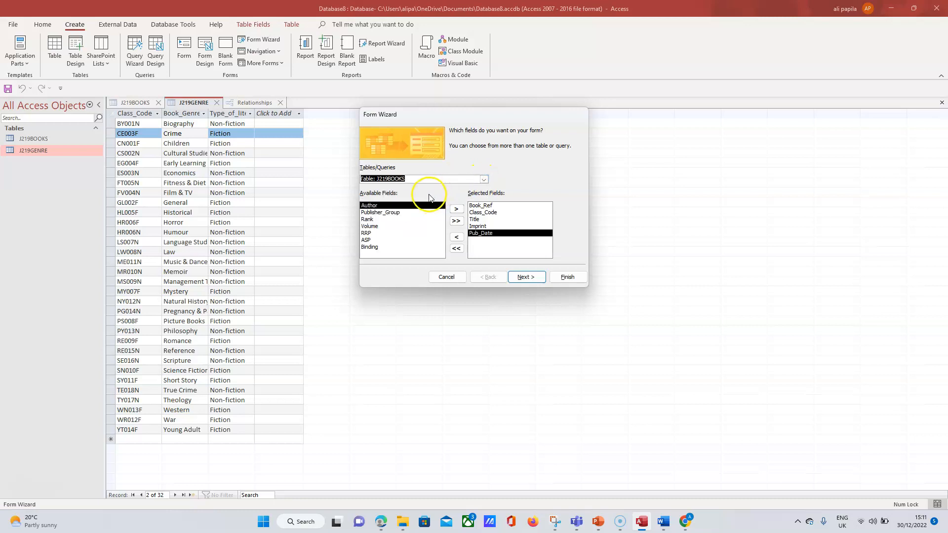
Add the fields Binding, Volume and ASP to the form after Pub_Date.
{"action": "left_click", "coordinate": [378, 247]}
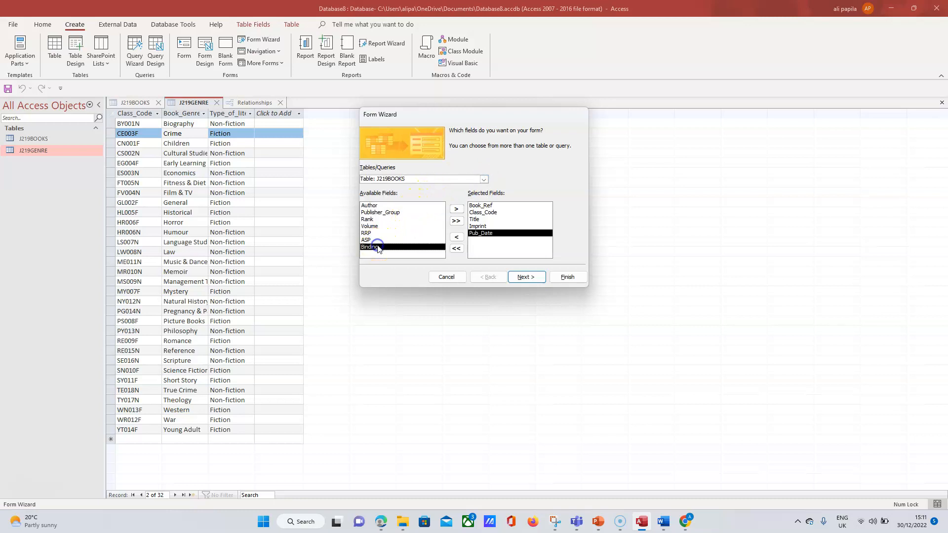
{"action": "left_click", "coordinate": [456, 209]}
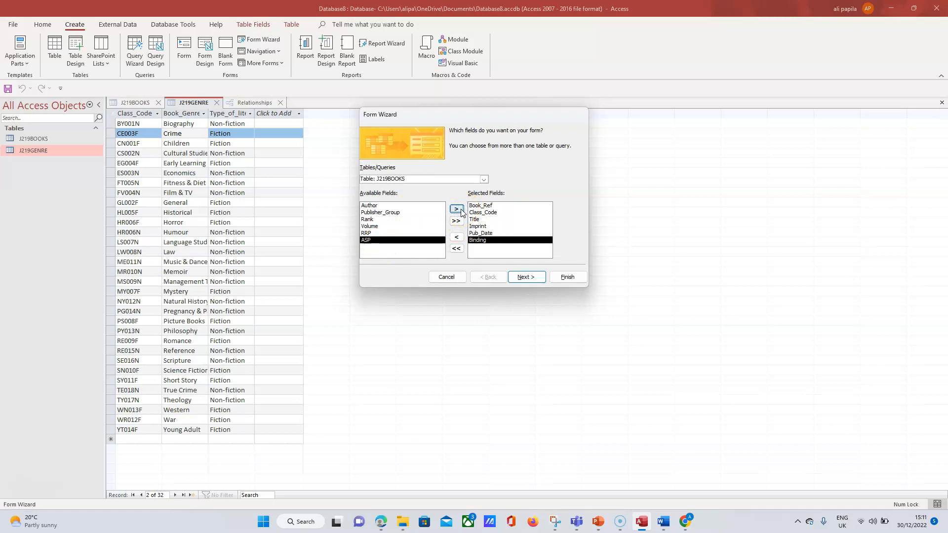
{"action": "left_click", "coordinate": [378, 226]}
{"action": "left_click", "coordinate": [452, 209]}
{"action": "left_click", "coordinate": [374, 234]}
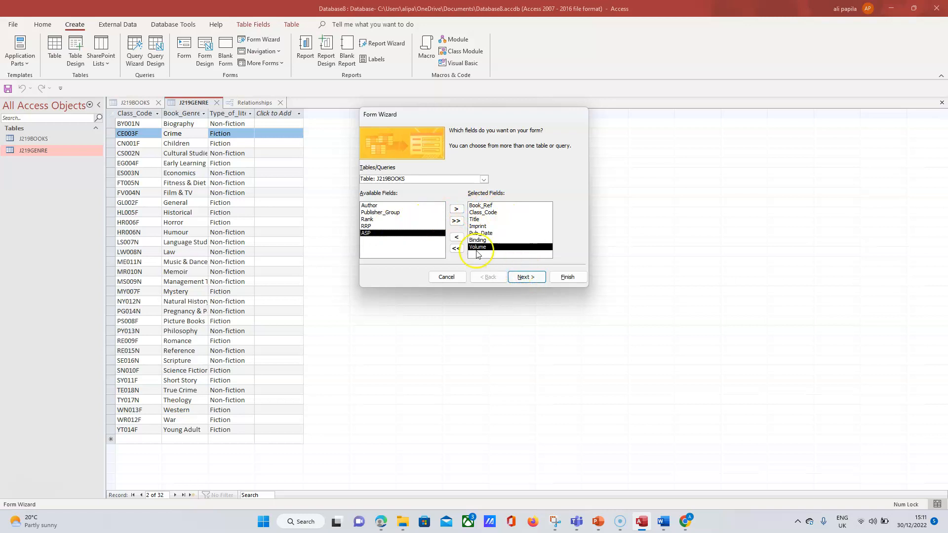
{"action": "left_click", "coordinate": [457, 209]}
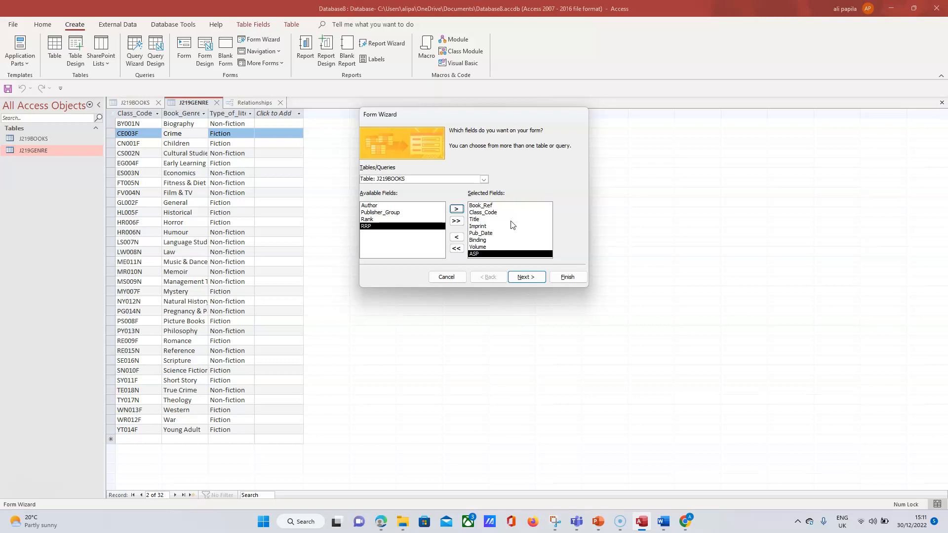
Accept the selected fields and use the Columnar layout for the form, advancing to the wizard's title page.
{"action": "left_click", "coordinate": [522, 280]}
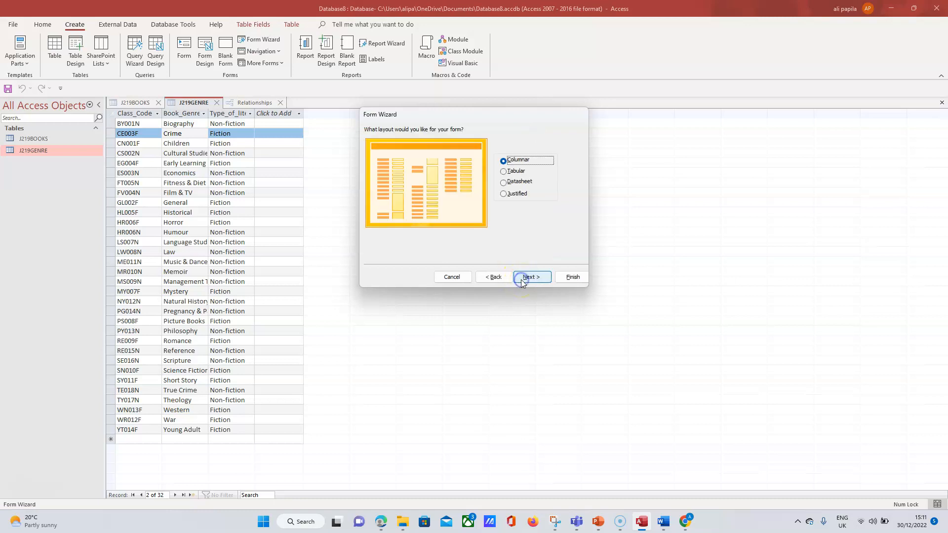
{"action": "left_click", "coordinate": [514, 167]}
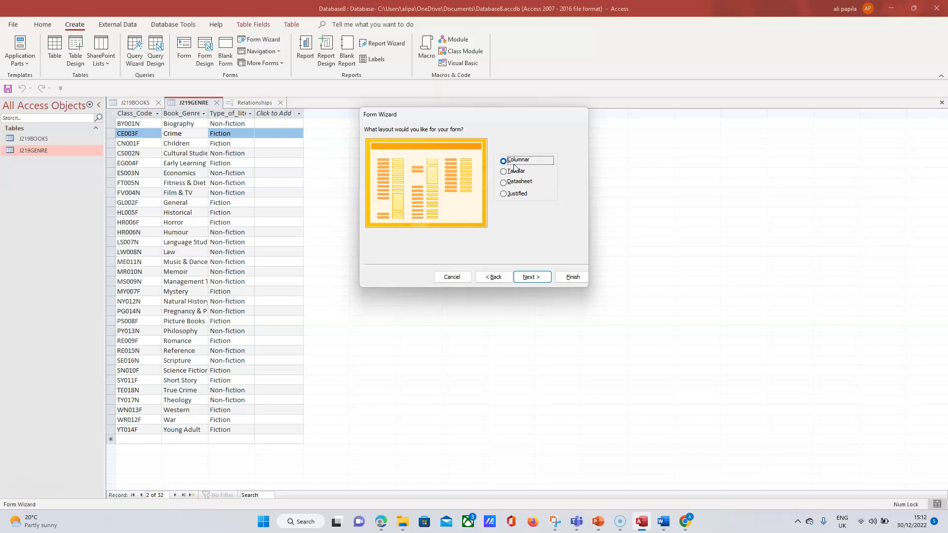
{"action": "left_click", "coordinate": [530, 277]}
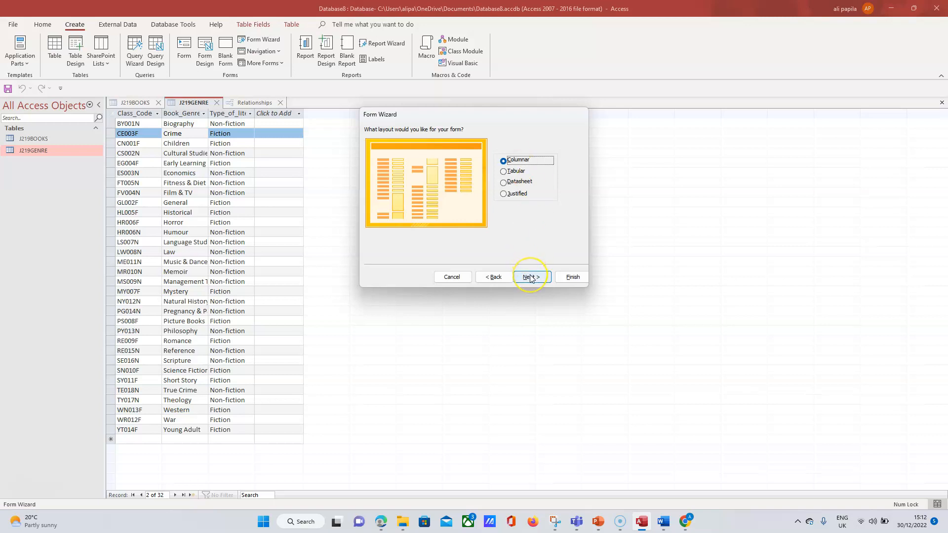
{"action": "left_click", "coordinate": [531, 278]}
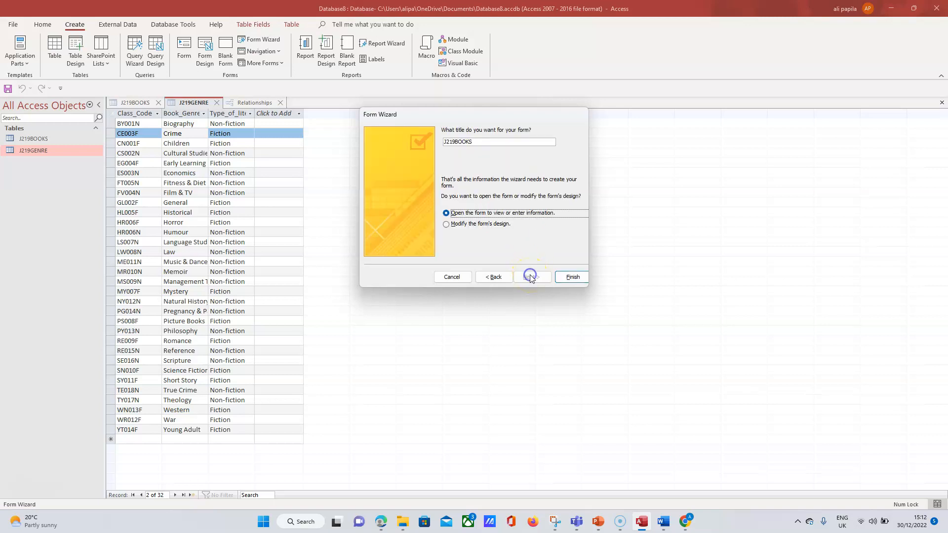
Title the form "Books Data Entry Form" and finish the wizard, closing the Field List beside the form design.
{"action": "double_click", "coordinate": [474, 142]}
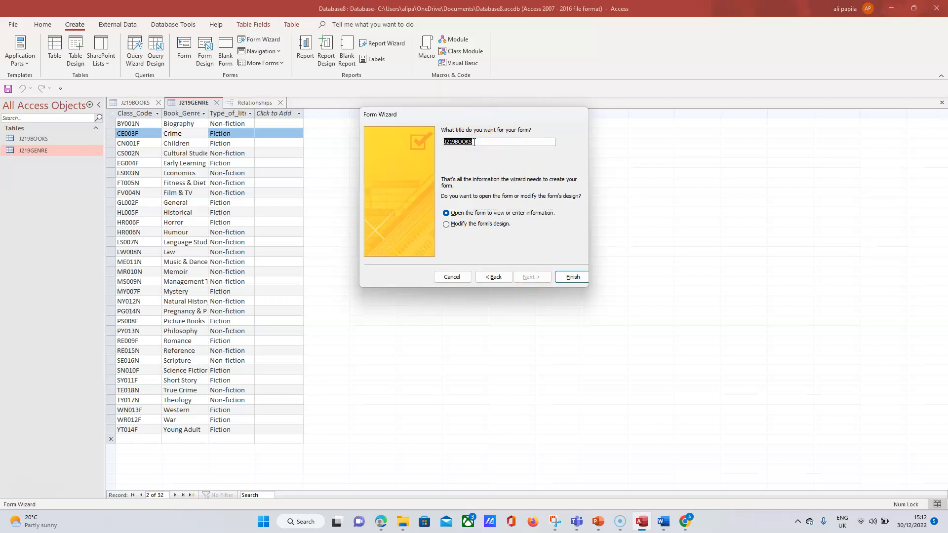
{"action": "type", "text": "Books Data Entry Form"}
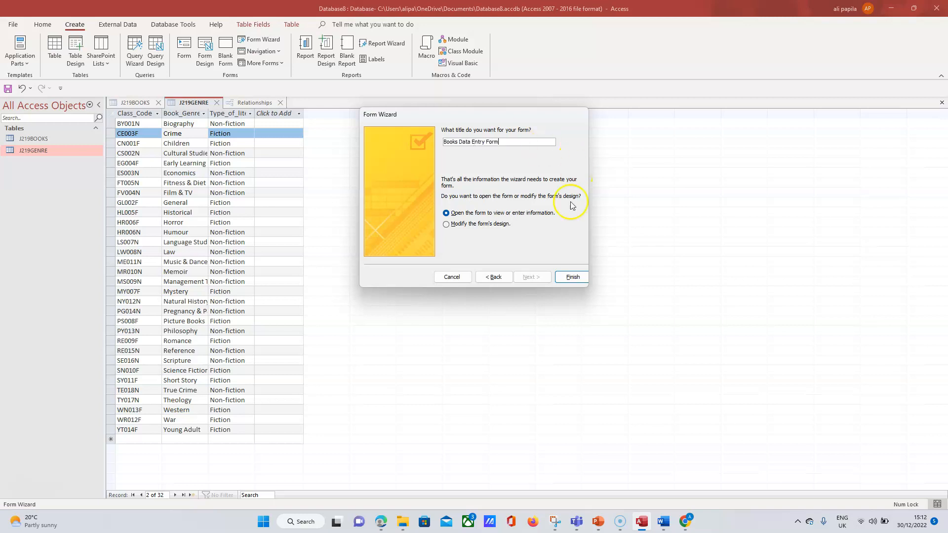
{"action": "left_click", "coordinate": [571, 277]}
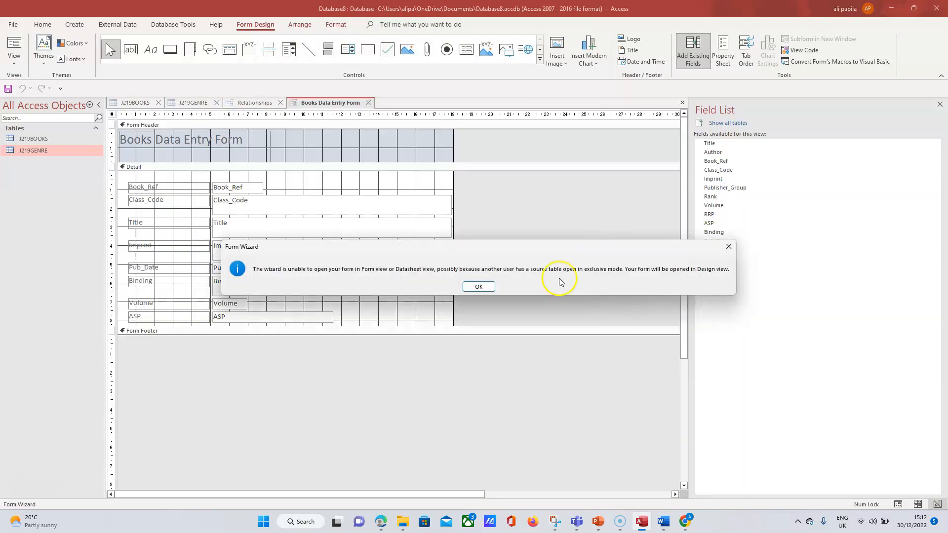
{"action": "left_click", "coordinate": [478, 287]}
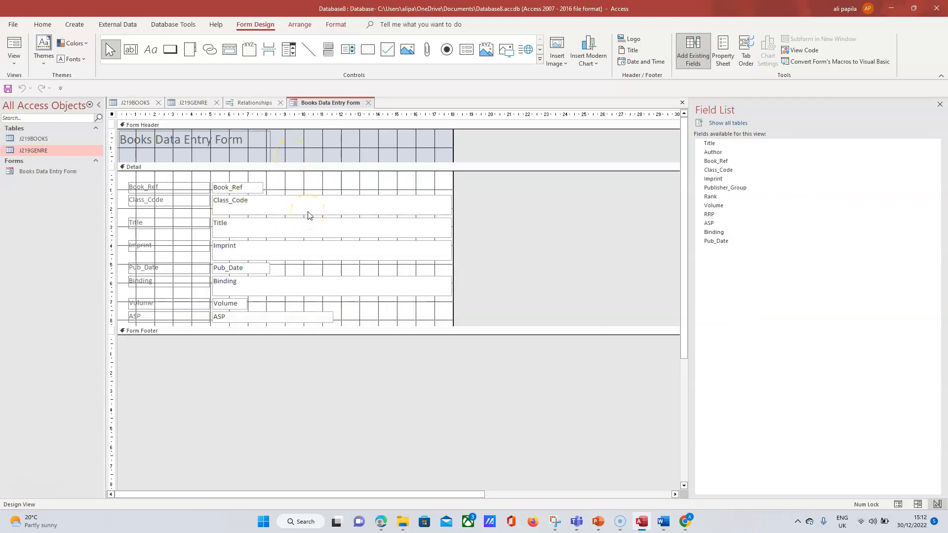
{"action": "left_click", "coordinate": [941, 106]}
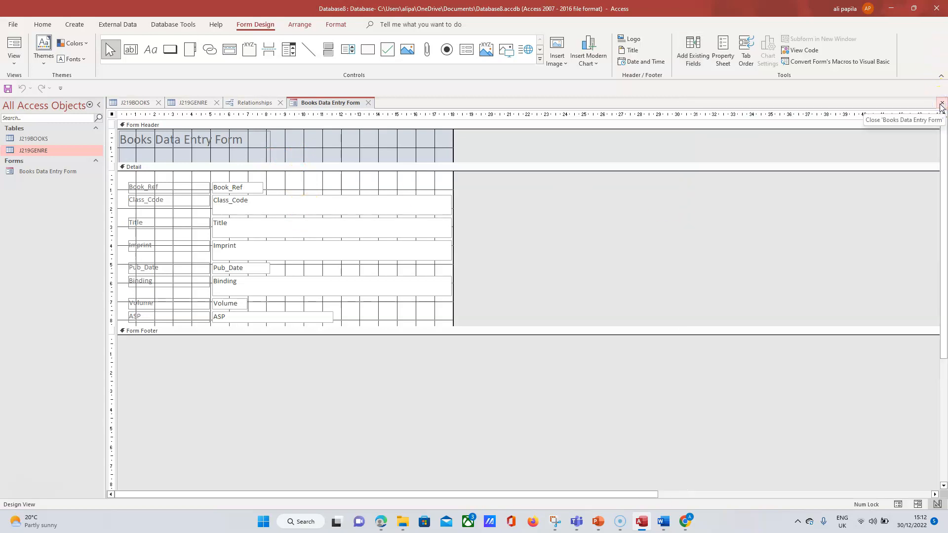
Recheck the Step 23 form requirements in the exam paper PDF and underline the Books Data Entry Form title in the Access form header.
{"action": "left_click", "coordinate": [384, 519]}
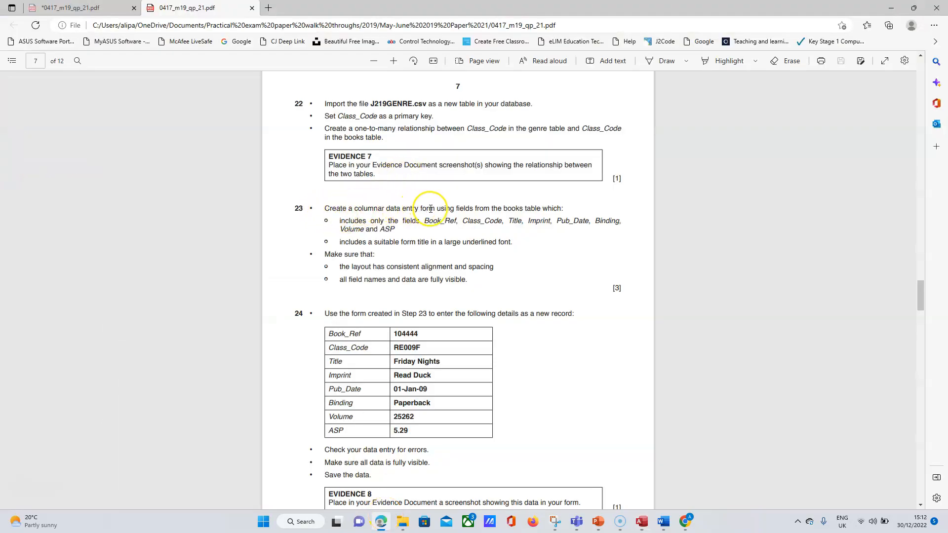
{"action": "left_click_drag", "start_coordinate": [339, 221], "coordinate": [393, 229]}
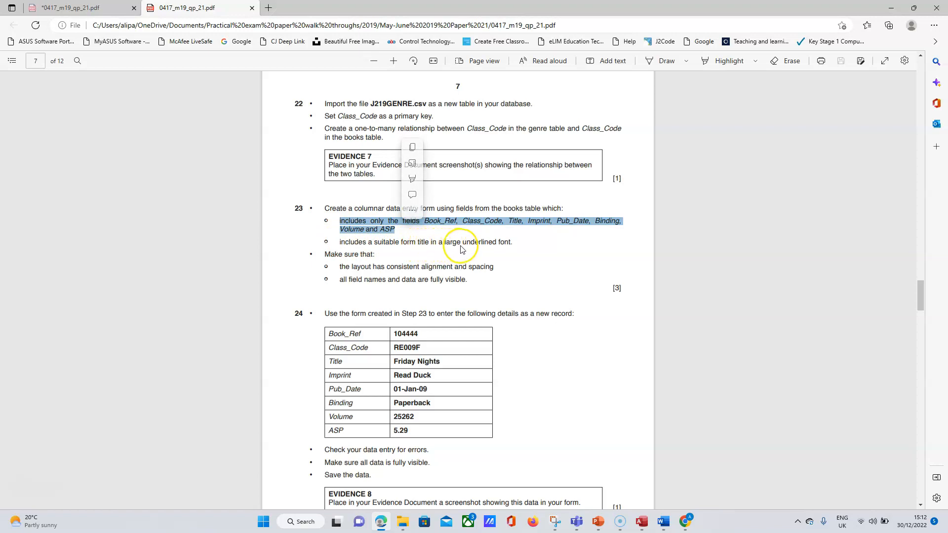
{"action": "left_click", "coordinate": [641, 527]}
{"action": "left_click", "coordinate": [184, 139]}
{"action": "double_click", "coordinate": [183, 139]}
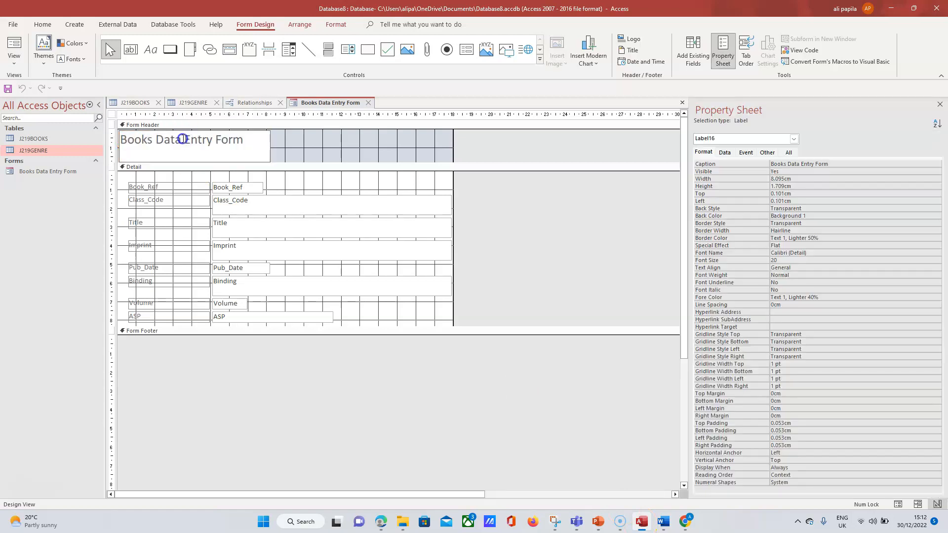
{"action": "left_click_drag", "start_coordinate": [244, 141], "coordinate": [124, 140]}
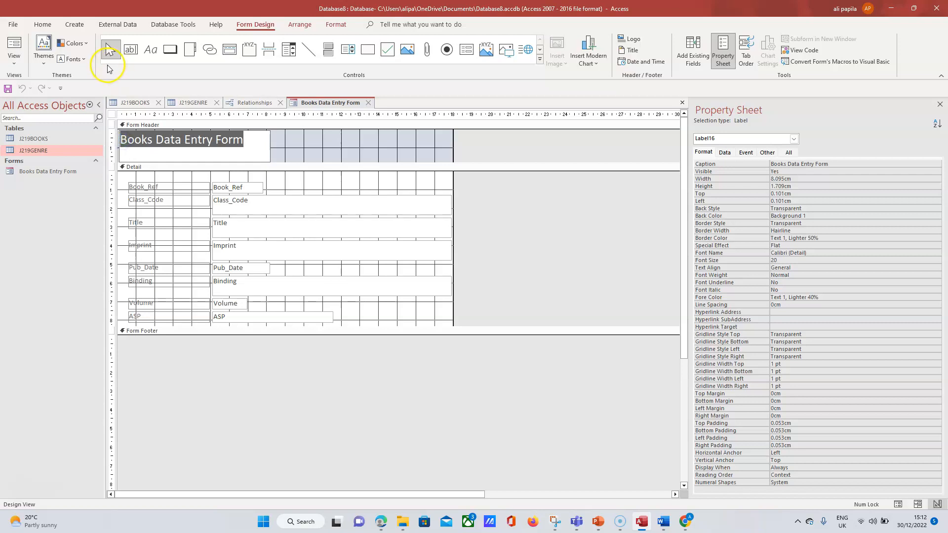
{"action": "left_click", "coordinate": [42, 24]}
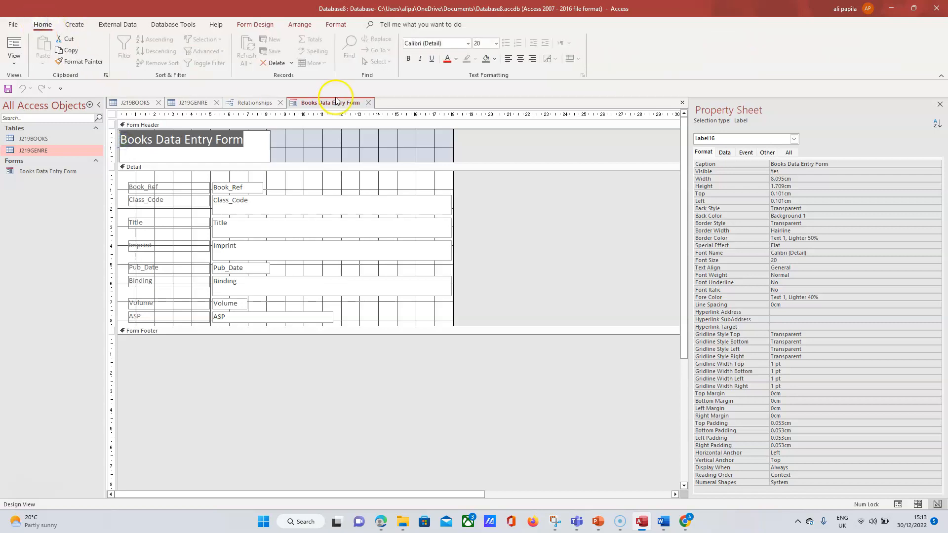
{"action": "left_click", "coordinate": [431, 59]}
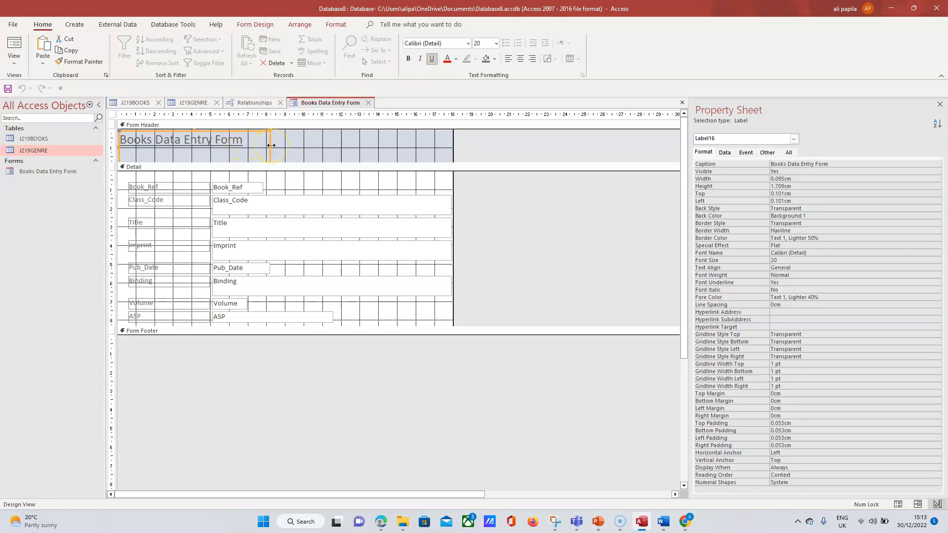
Recheck the Step 23 alignment, spacing and data visibility requirements in the exam paper PDF, returning to the Access form design.
{"action": "left_click", "coordinate": [477, 185]}
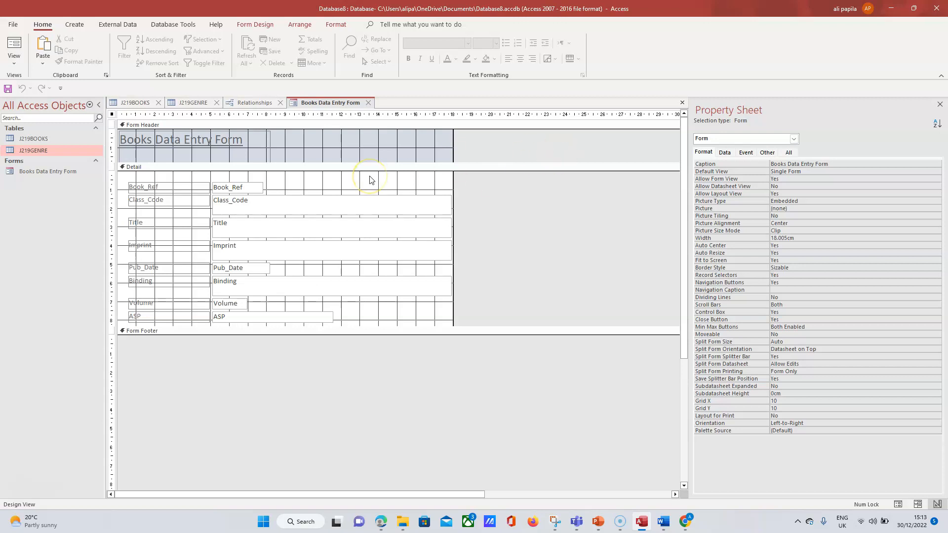
{"action": "left_click", "coordinate": [381, 521]}
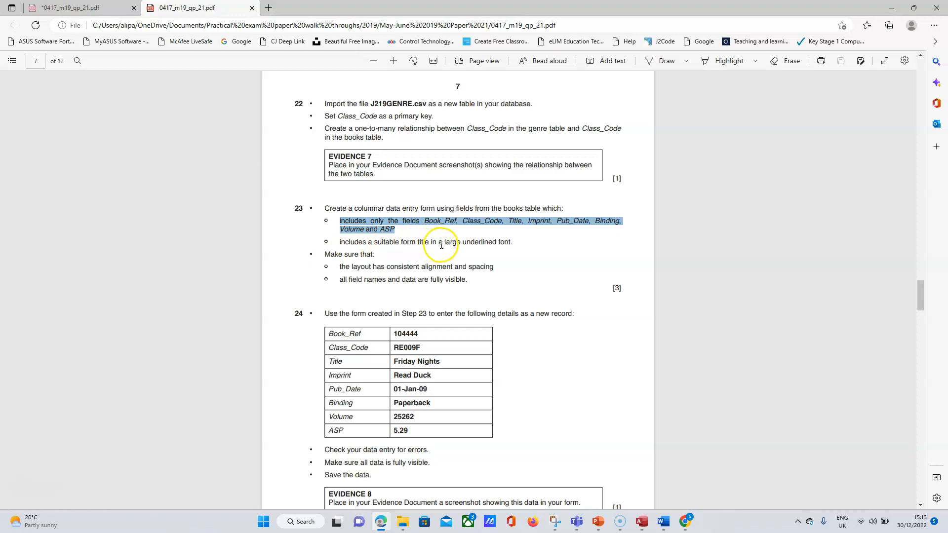
{"action": "left_click", "coordinate": [337, 251]}
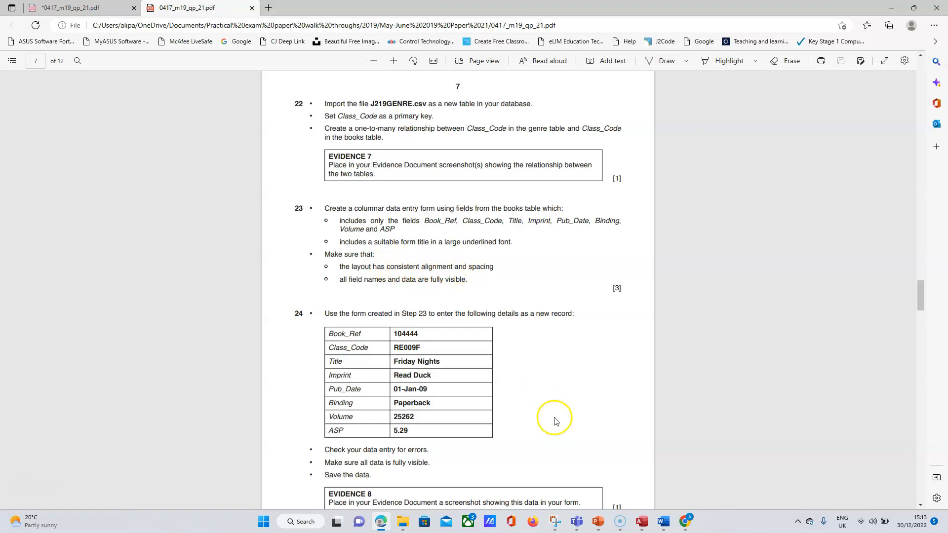
{"action": "left_click", "coordinate": [647, 526]}
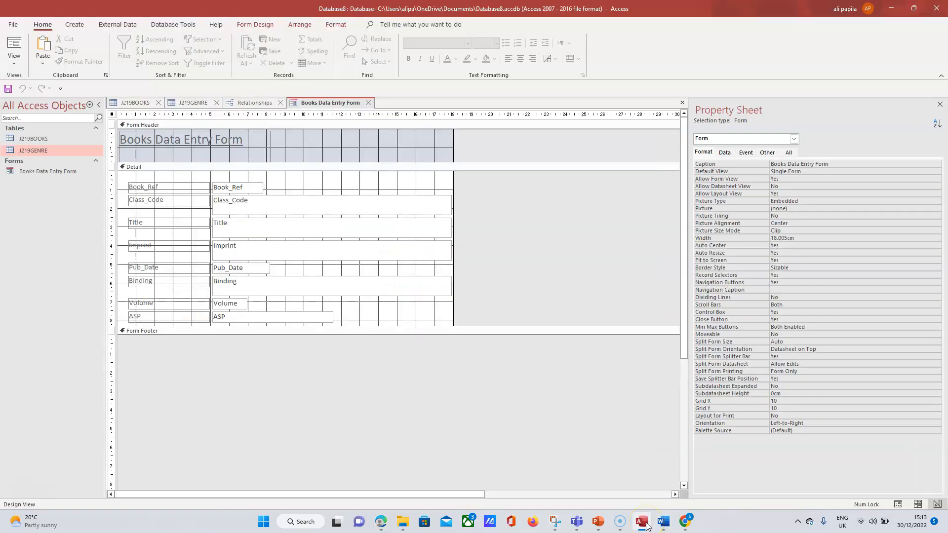
Try to display the Books Data Entry Form in Form View.
{"action": "left_click", "coordinate": [24, 60]}
{"action": "left_click", "coordinate": [53, 95]}
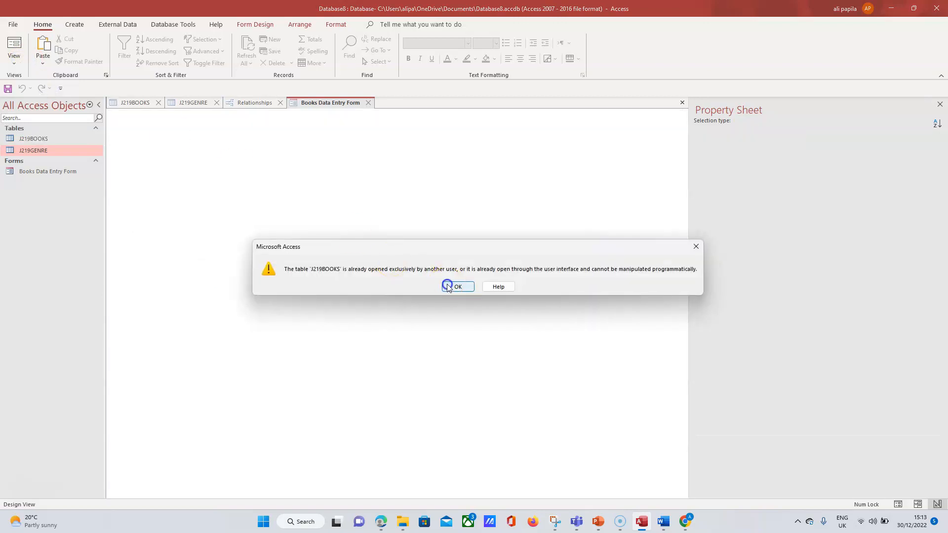
{"action": "left_click", "coordinate": [447, 286]}
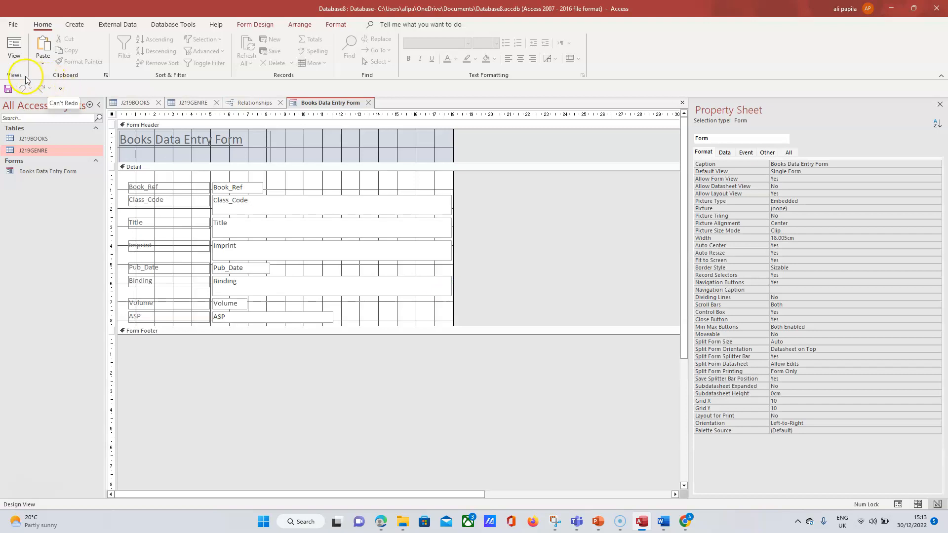
{"action": "left_click", "coordinate": [14, 56]}
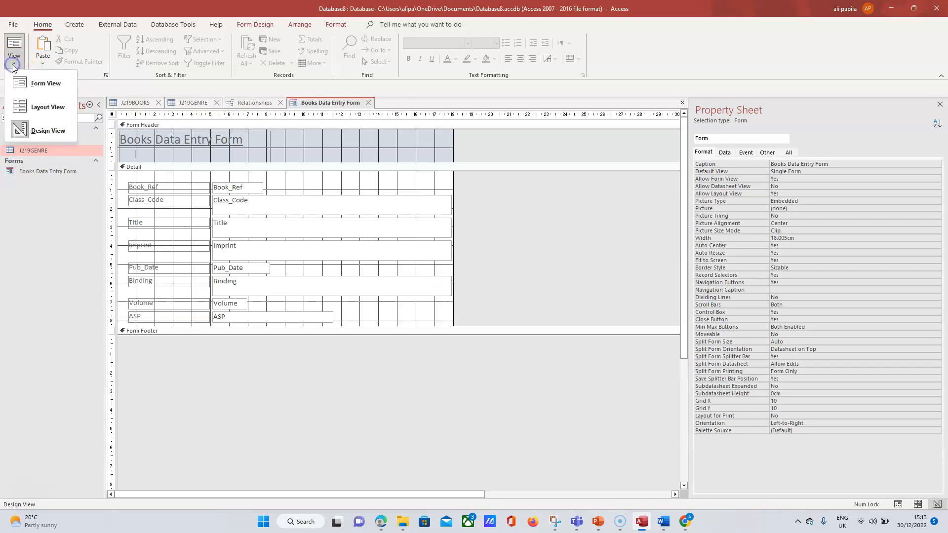
{"action": "left_click", "coordinate": [36, 85]}
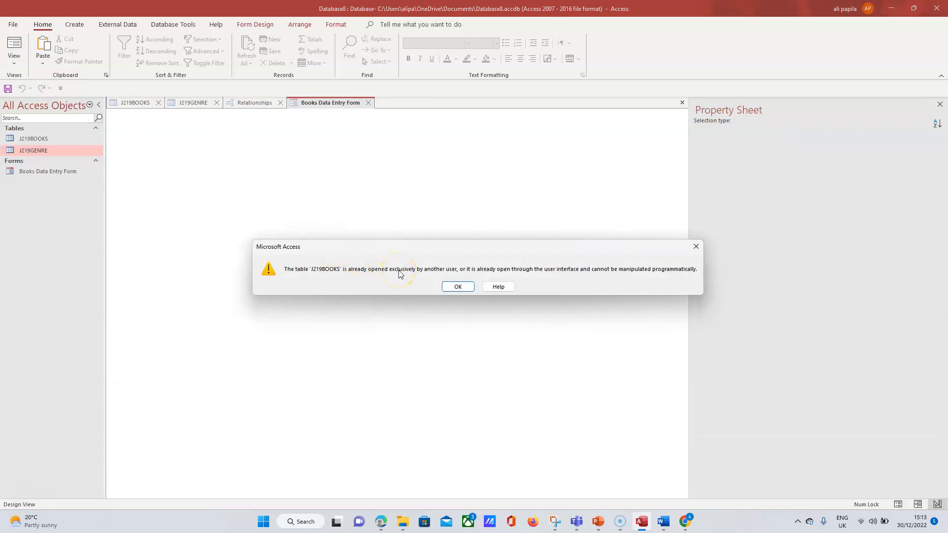
{"action": "left_click", "coordinate": [459, 287]}
Close the open J219BOOKS table design and display the Books Data Entry Form in Form View.
{"action": "left_click", "coordinate": [138, 102]}
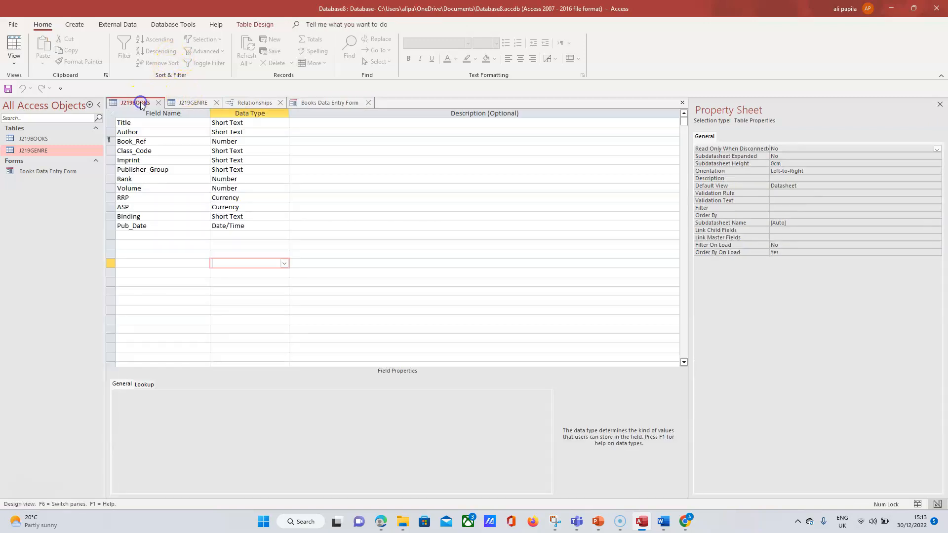
{"action": "left_click", "coordinate": [158, 103]}
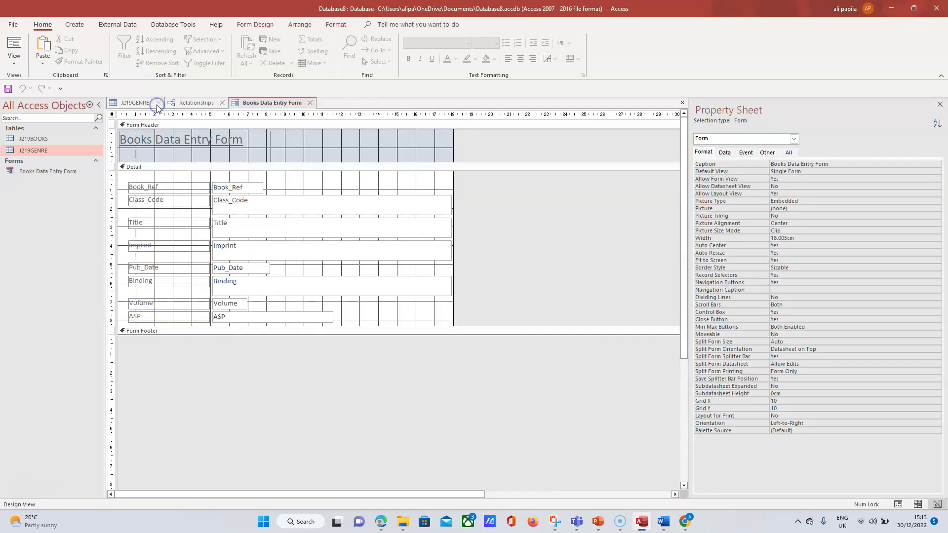
{"action": "left_click", "coordinate": [19, 59]}
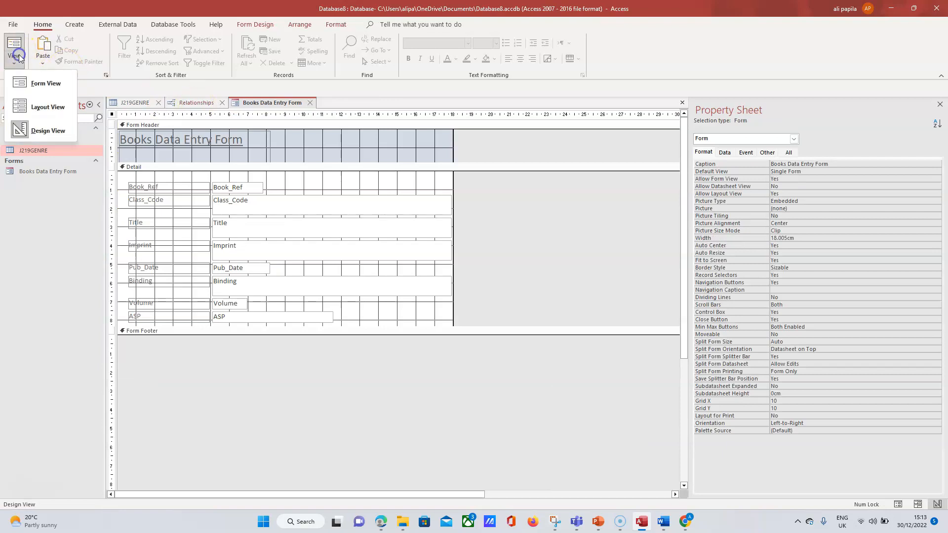
{"action": "left_click", "coordinate": [37, 85]}
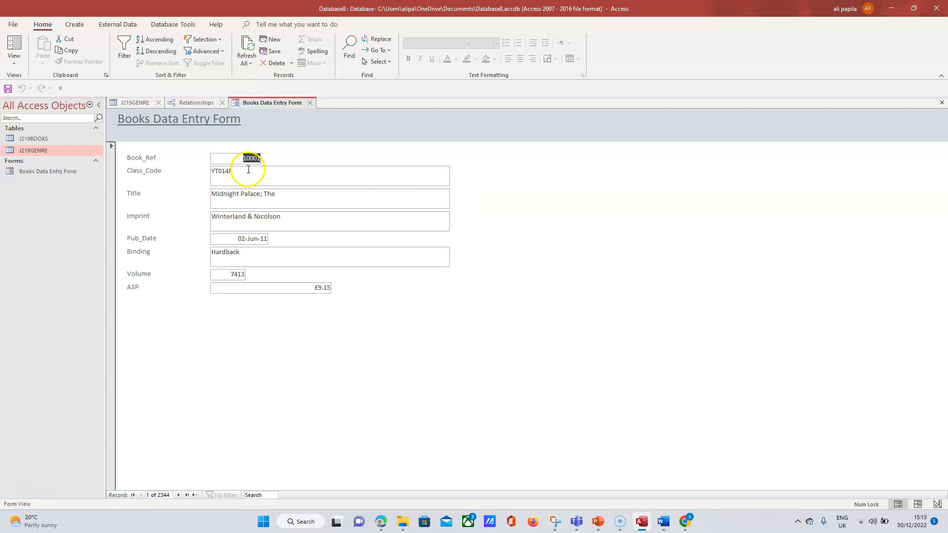
In Design View, left-align the text in all eight field text boxes from Book_Ref through ASP.
{"action": "left_click", "coordinate": [16, 66]}
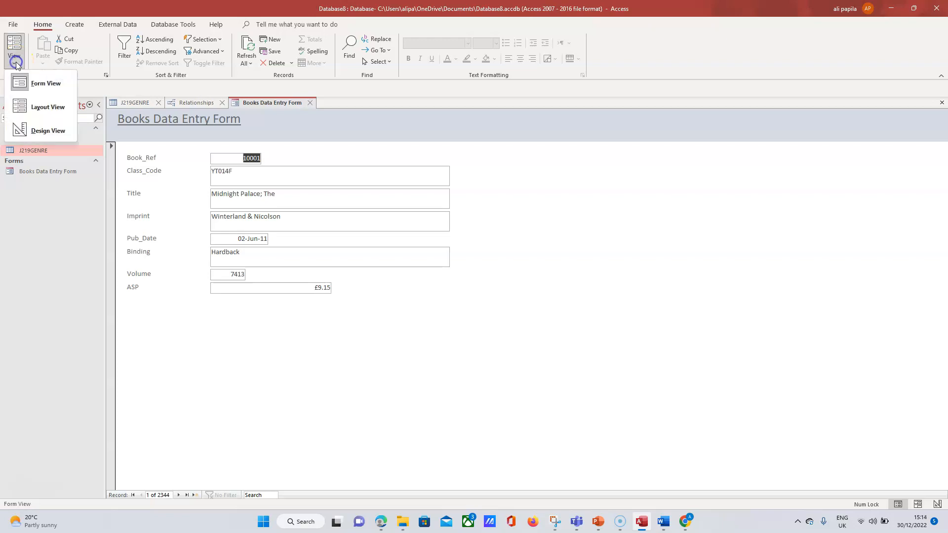
{"action": "left_click", "coordinate": [30, 130]}
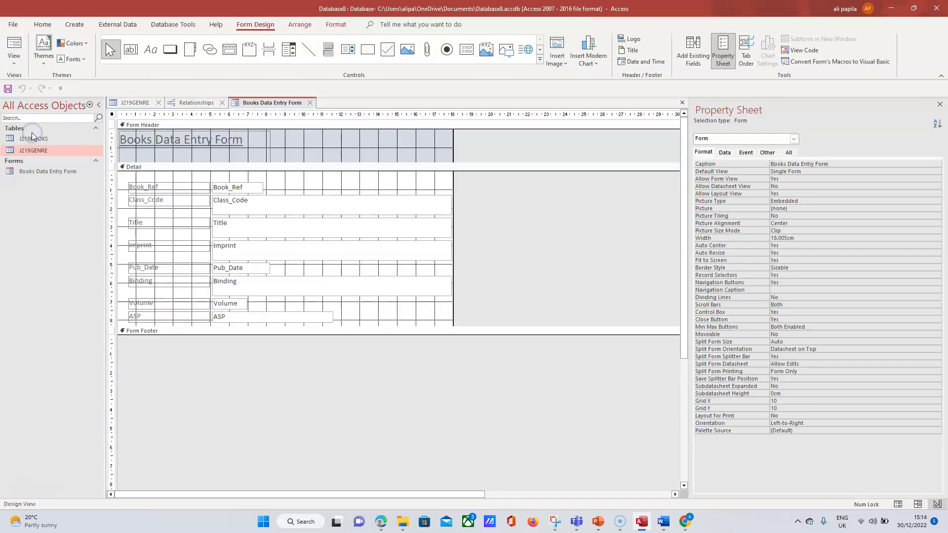
{"action": "left_click", "coordinate": [253, 189]}
{"action": "left_click", "coordinate": [261, 205], "text": "shift"}
{"action": "left_click", "coordinate": [262, 227], "text": "shift"}
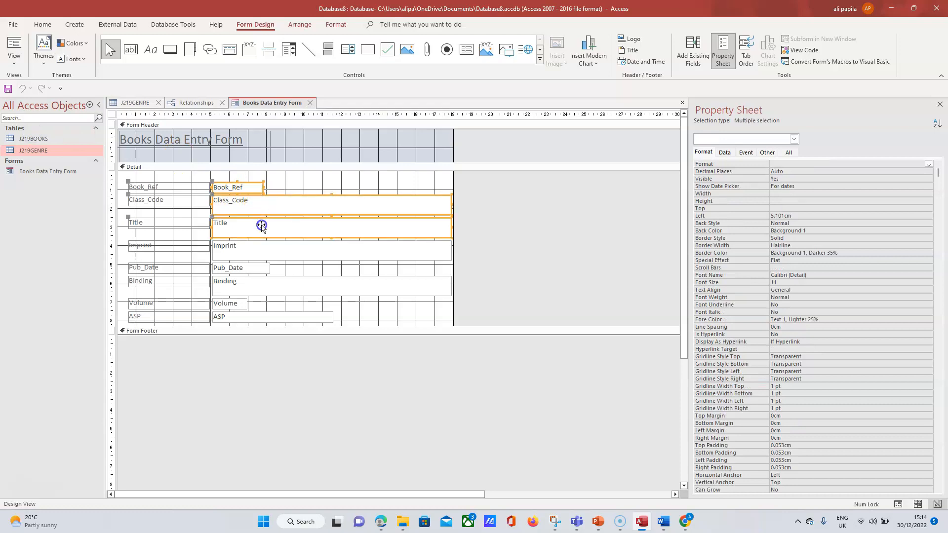
{"action": "left_click", "coordinate": [264, 248], "text": "shift"}
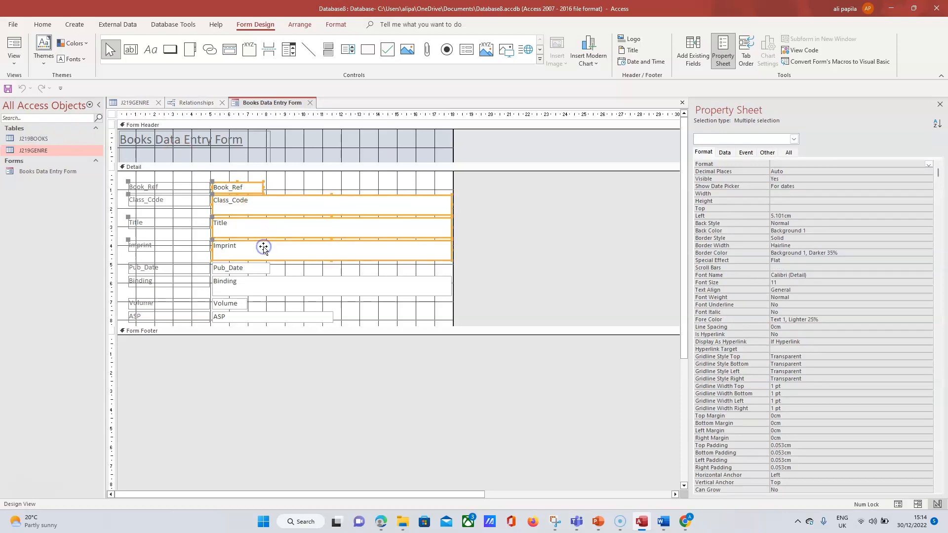
{"action": "left_click", "coordinate": [259, 273], "text": "shift"}
{"action": "left_click", "coordinate": [261, 285], "text": "shift"}
{"action": "left_click", "coordinate": [247, 306], "text": "shift"}
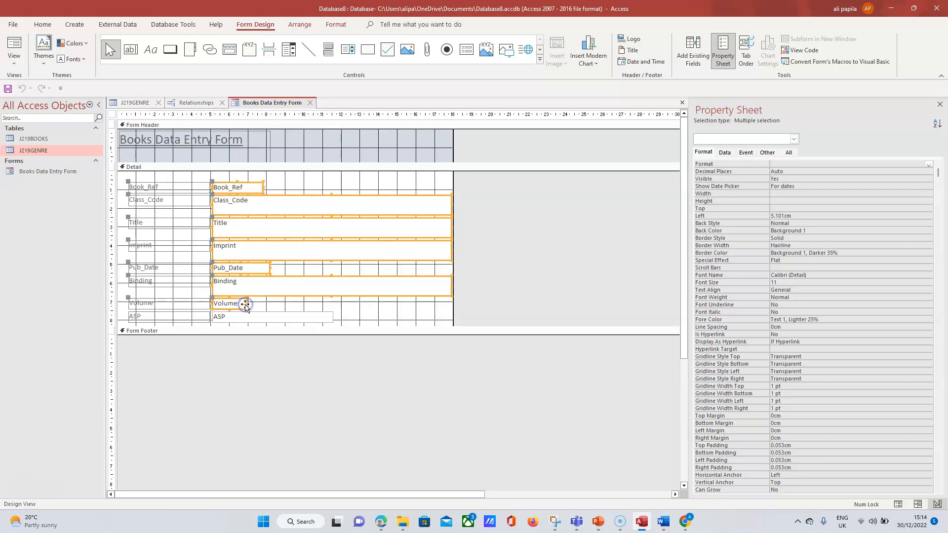
{"action": "left_click", "coordinate": [249, 317], "text": "shift"}
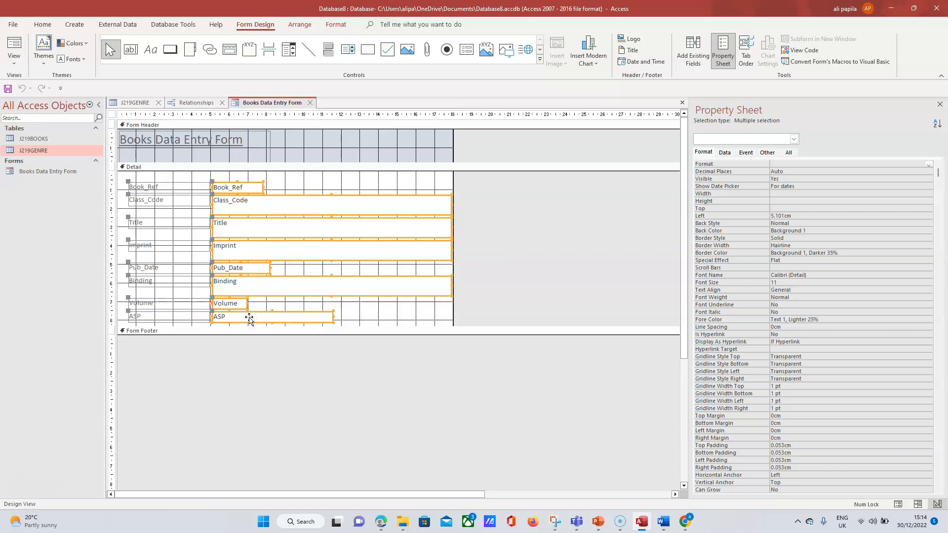
{"action": "left_click", "coordinate": [79, 30]}
{"action": "left_click", "coordinate": [41, 24]}
{"action": "left_click", "coordinate": [509, 59]}
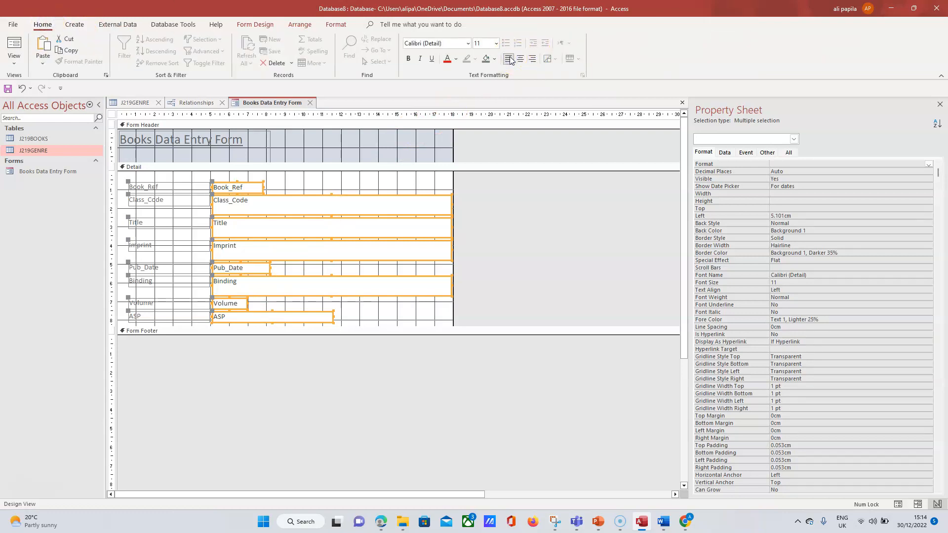
Narrow the Class_Code, Title, Imprint and Binding text boxes together to about 4.8 cm wide.
{"action": "left_click", "coordinate": [420, 212]}
{"action": "left_click", "coordinate": [431, 192]}
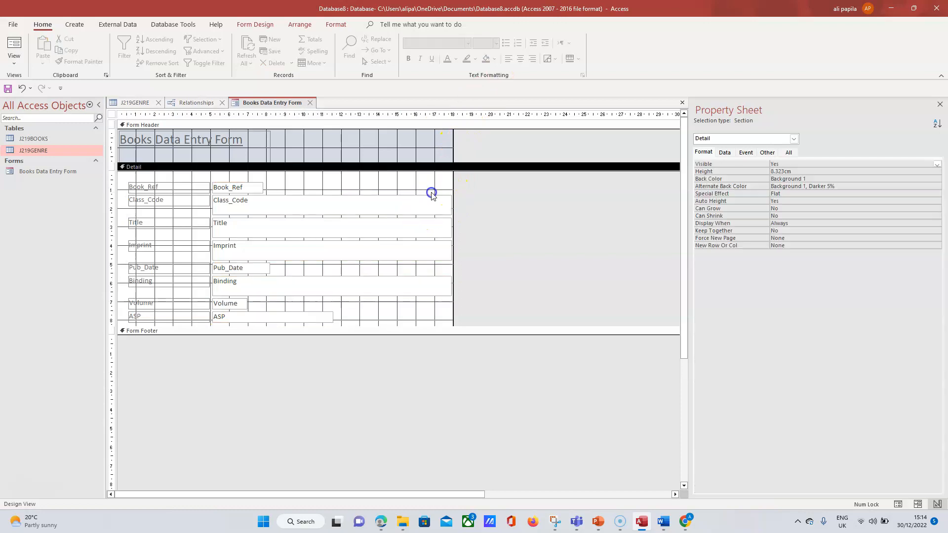
{"action": "left_click", "coordinate": [431, 205]}
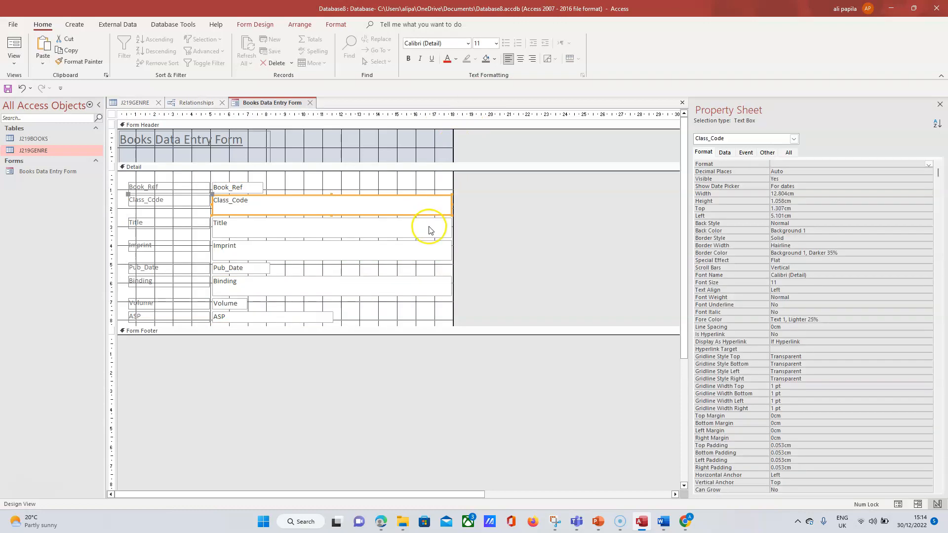
{"action": "left_click", "coordinate": [429, 230], "text": "shift"}
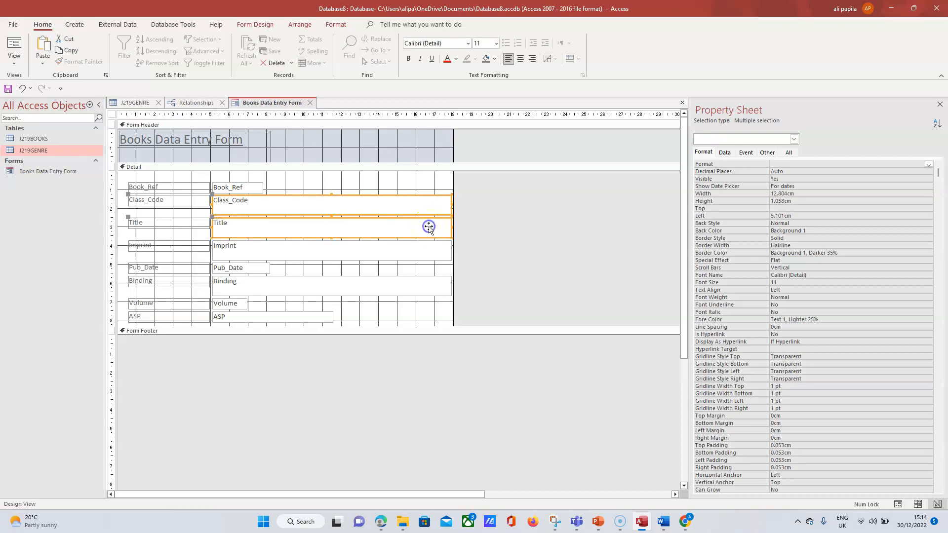
{"action": "left_click", "coordinate": [433, 246], "text": "shift"}
{"action": "left_click", "coordinate": [434, 280], "text": "shift"}
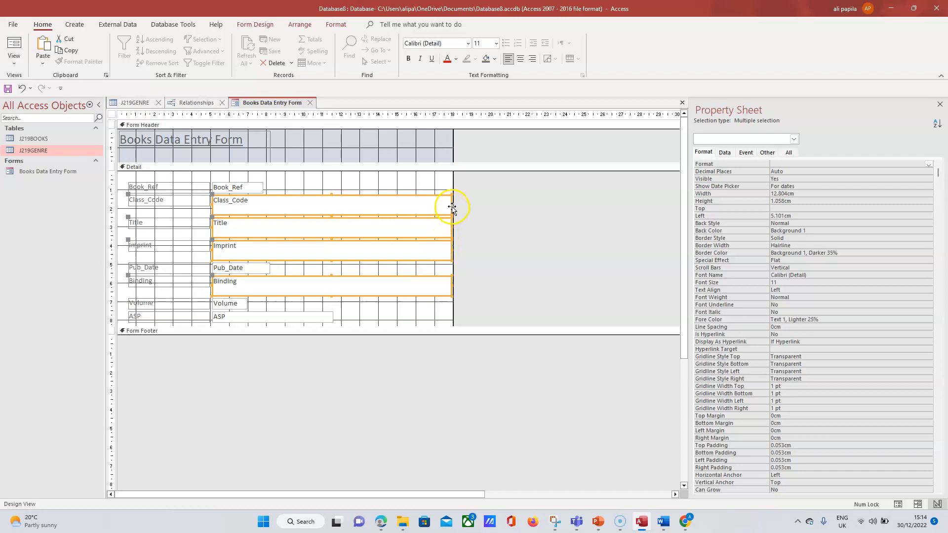
{"action": "left_click_drag", "start_coordinate": [451, 209], "coordinate": [335, 218]}
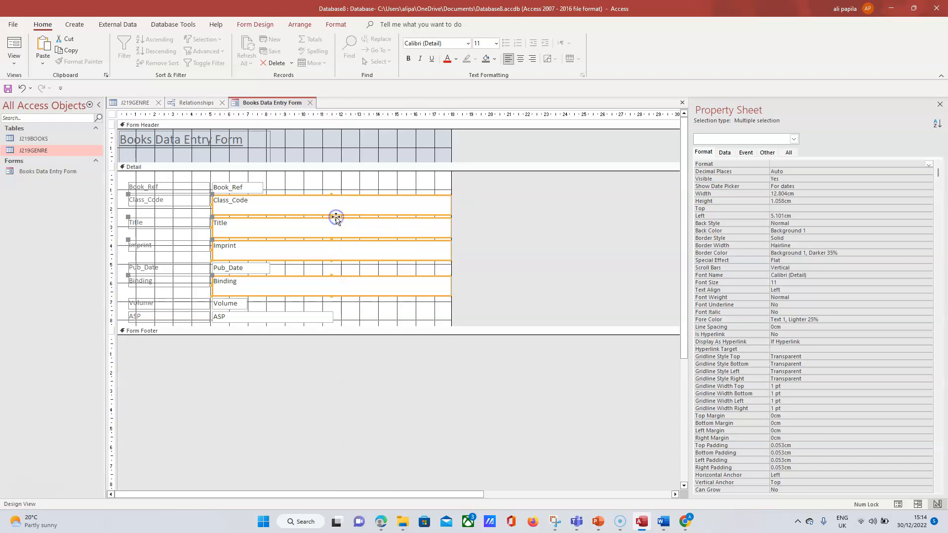
{"action": "left_click", "coordinate": [446, 206]}
{"action": "left_click_drag", "start_coordinate": [449, 206], "coordinate": [302, 208]}
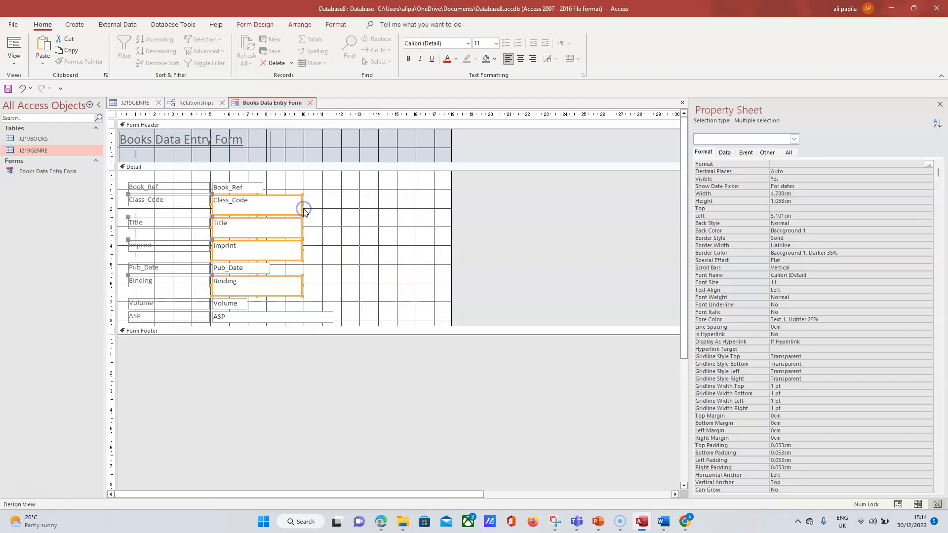
Narrow the ASP text box to about 1.9 cm and check the form's layout in Form View.
{"action": "left_click", "coordinate": [325, 315]}
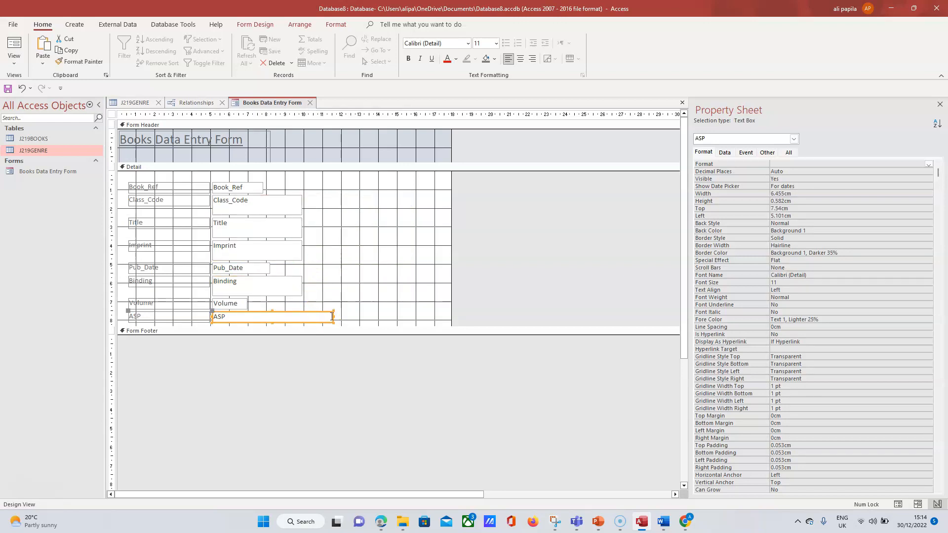
{"action": "left_click_drag", "start_coordinate": [332, 317], "coordinate": [248, 314]}
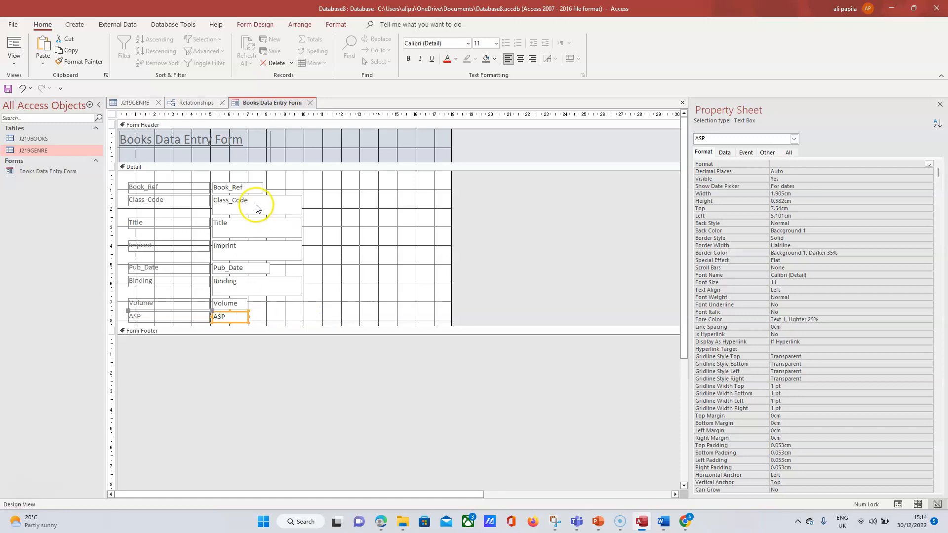
{"action": "left_click", "coordinate": [14, 59]}
{"action": "left_click", "coordinate": [34, 84]}
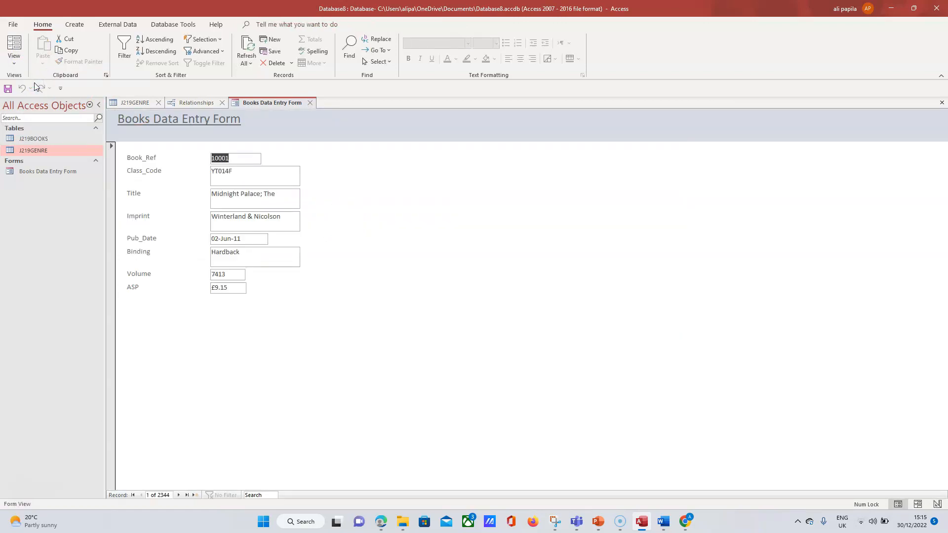
{"action": "left_click", "coordinate": [175, 222]}
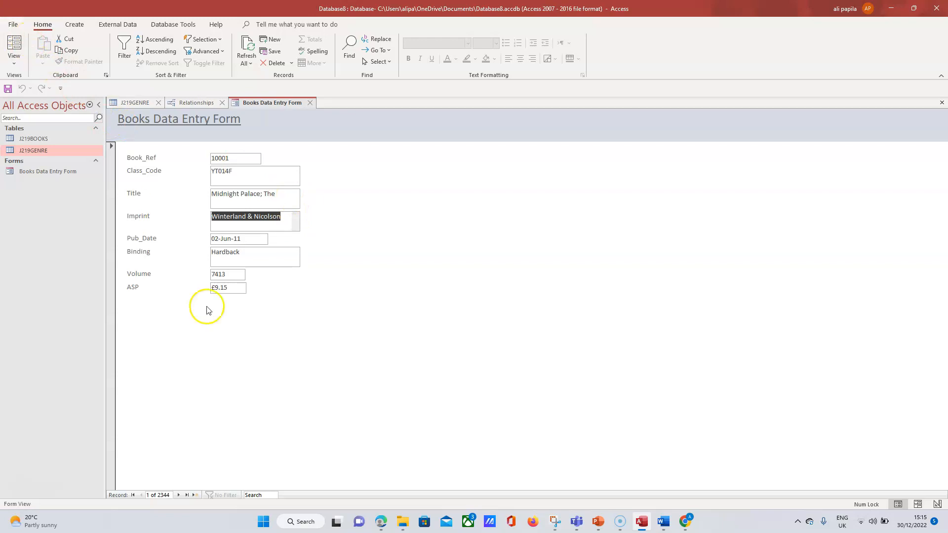
Copy the Book_Ref value 104444 from the Step 24 record details in the exam paper PDF and return to the Access form.
{"action": "left_click", "coordinate": [379, 529]}
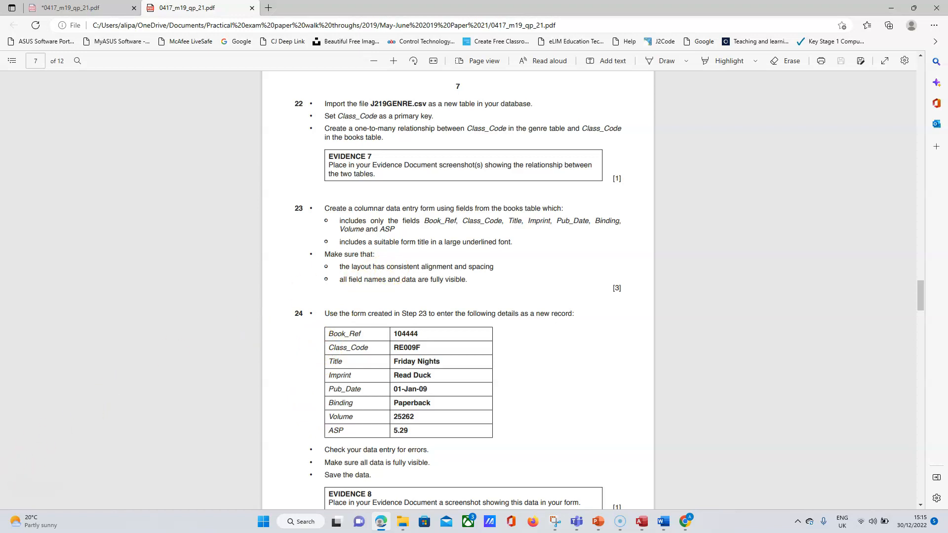
{"action": "scroll", "coordinate": [31, 488], "scroll_direction": "down", "scroll_amount": 1}
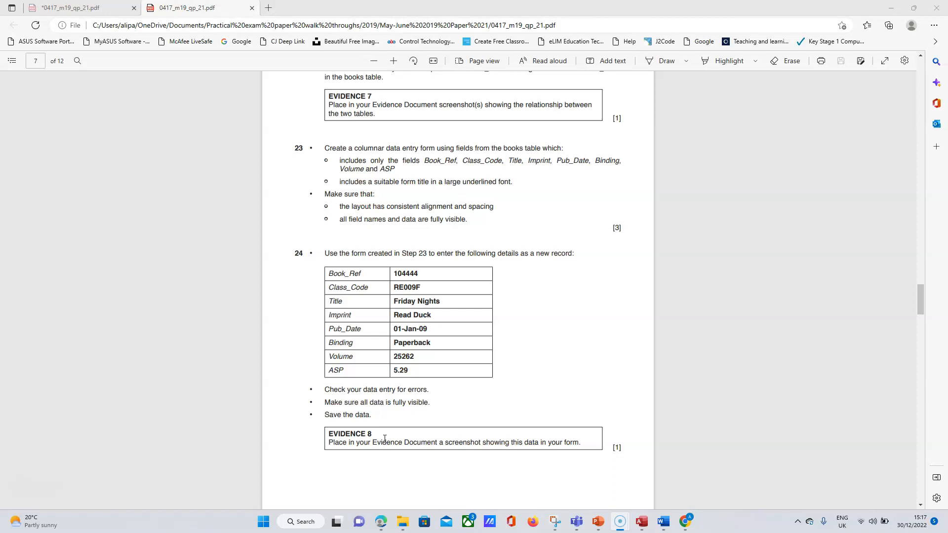
{"action": "left_click", "coordinate": [403, 273]}
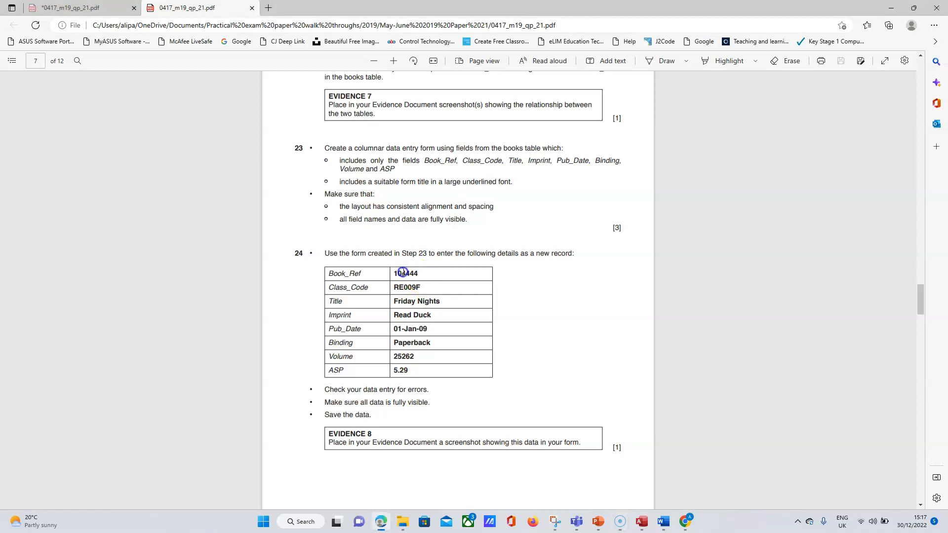
{"action": "left_click_drag", "start_coordinate": [419, 274], "coordinate": [389, 275]}
{"action": "key", "text": "ctrl+c"}
{"action": "left_click", "coordinate": [642, 522]}
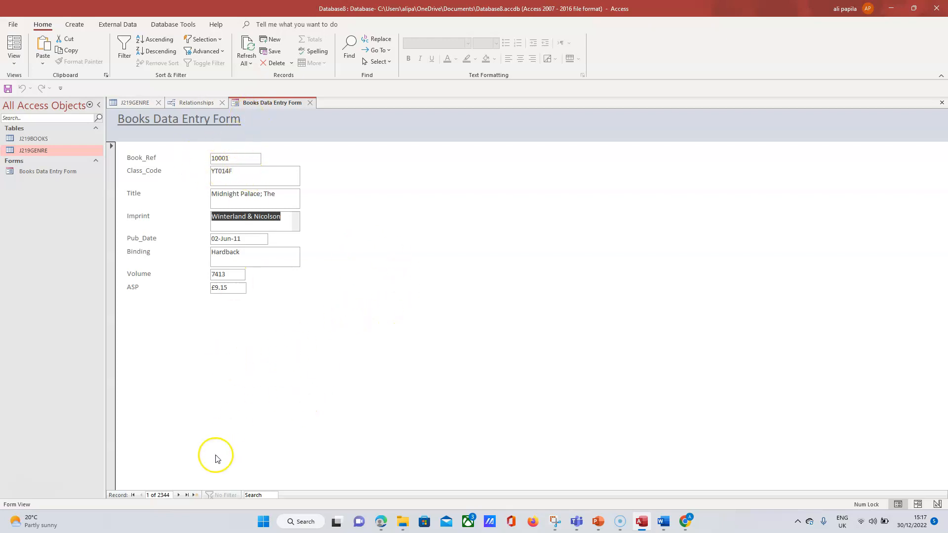
Step forward through the form's records one at a time to record 7.
{"action": "left_click", "coordinate": [179, 495]}
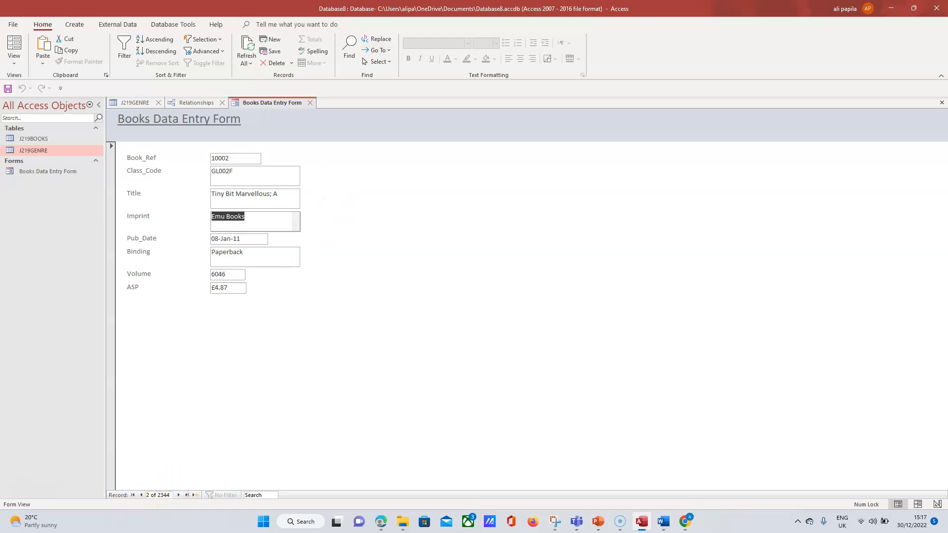
{"action": "left_click", "coordinate": [178, 496]}
{"action": "left_click", "coordinate": [178, 496]}
{"action": "left_click", "coordinate": [178, 495]}
{"action": "left_click", "coordinate": [178, 495]}
{"action": "left_click", "coordinate": [178, 496]}
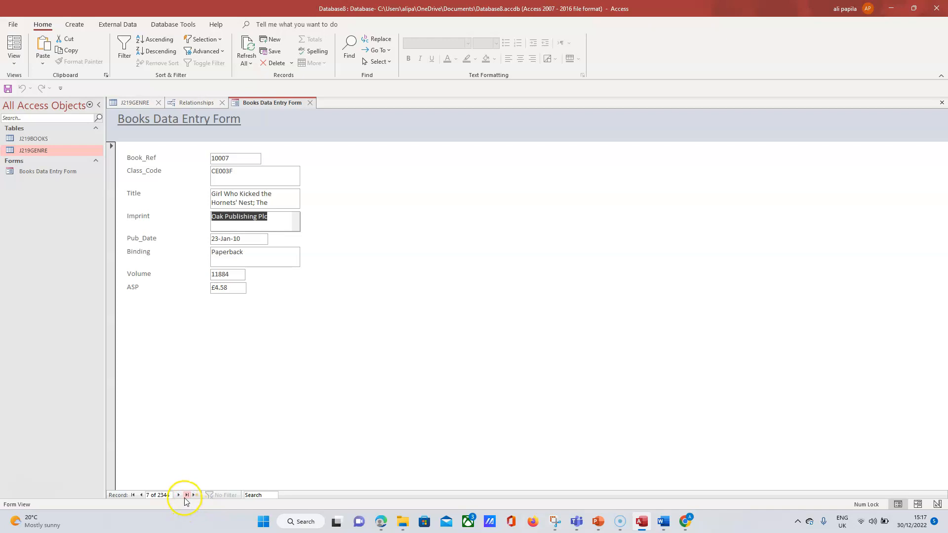
Add a new blank record in the Books Data Entry Form and paste 104444 as its Book_Ref.
{"action": "left_click", "coordinate": [185, 498]}
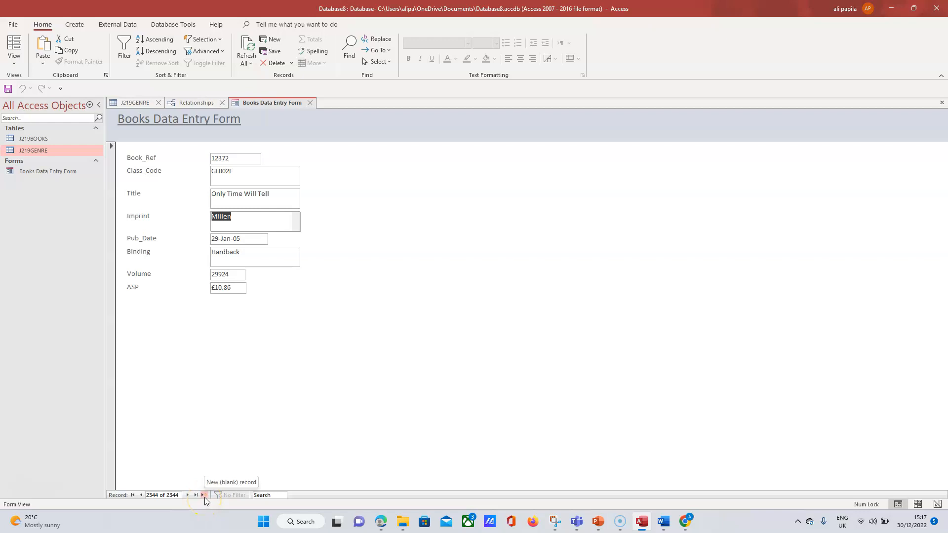
{"action": "left_click", "coordinate": [204, 496]}
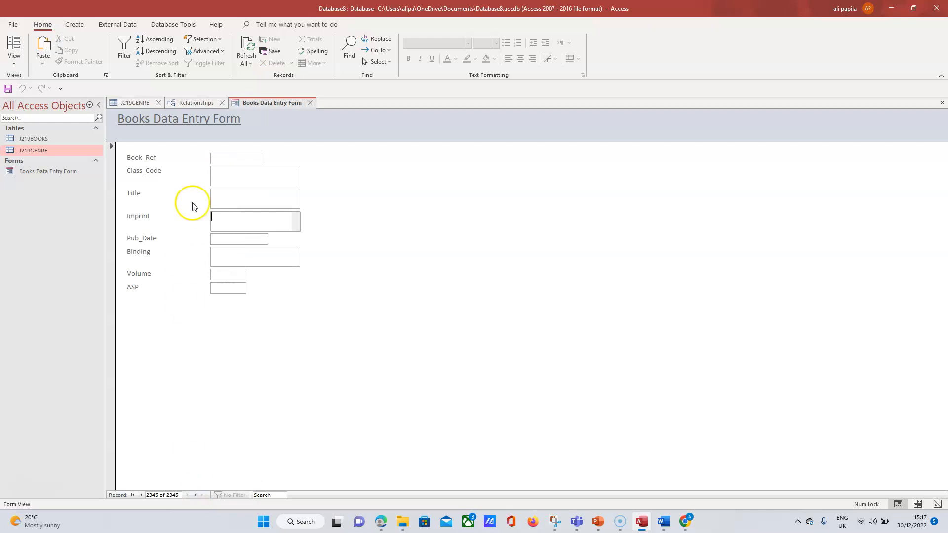
{"action": "left_click", "coordinate": [225, 162]}
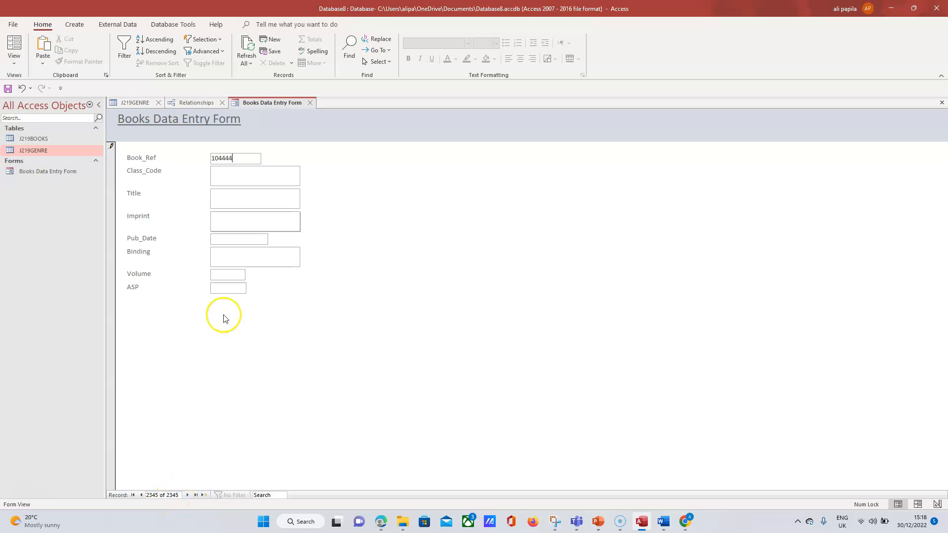
Copy the Class_Code RE009F from the Step 24 details in the exam paper PDF into the new Access record.
{"action": "left_click", "coordinate": [241, 177]}
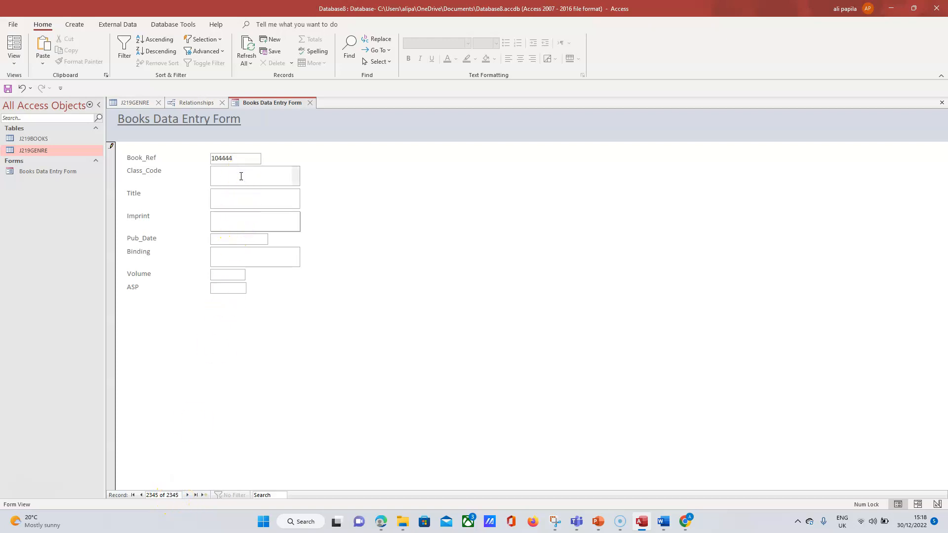
{"action": "left_click", "coordinate": [382, 519]}
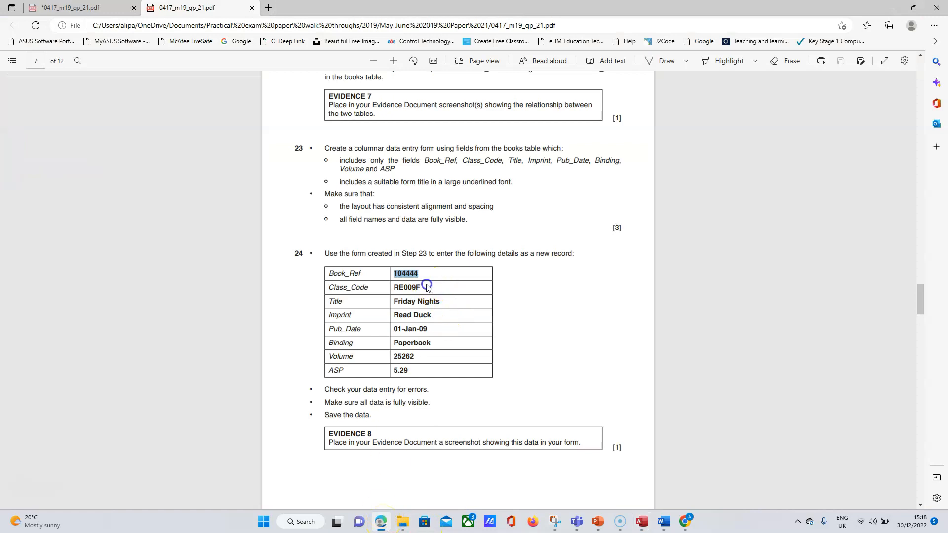
{"action": "mouse_move", "coordinate": [421, 288]}
{"action": "left_mouse_down"}
{"action": "mouse_move", "coordinate": [388, 283]}
{"action": "mouse_move", "coordinate": [422, 287]}
{"action": "left_mouse_up"}
{"action": "key", "text": "ctrl+c"}
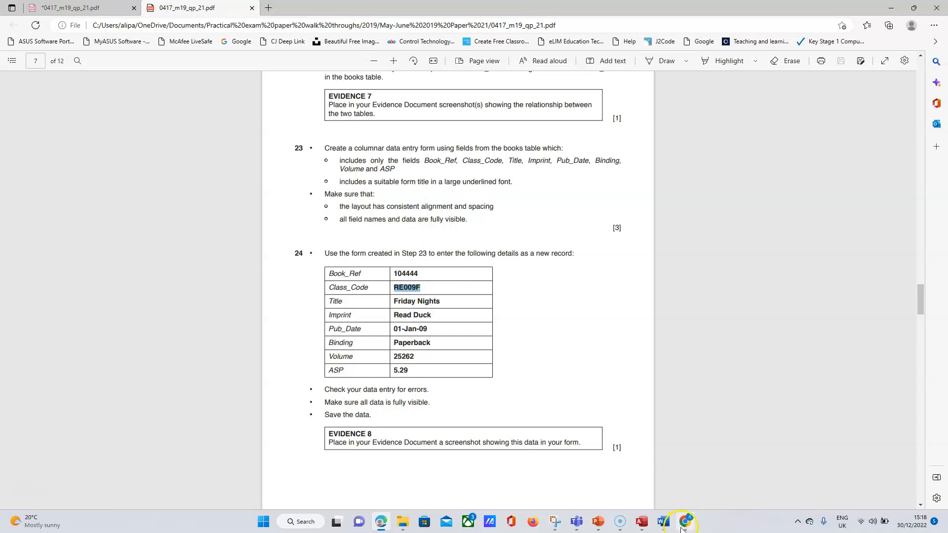
{"action": "left_click", "coordinate": [643, 523]}
{"action": "left_click", "coordinate": [252, 184]}
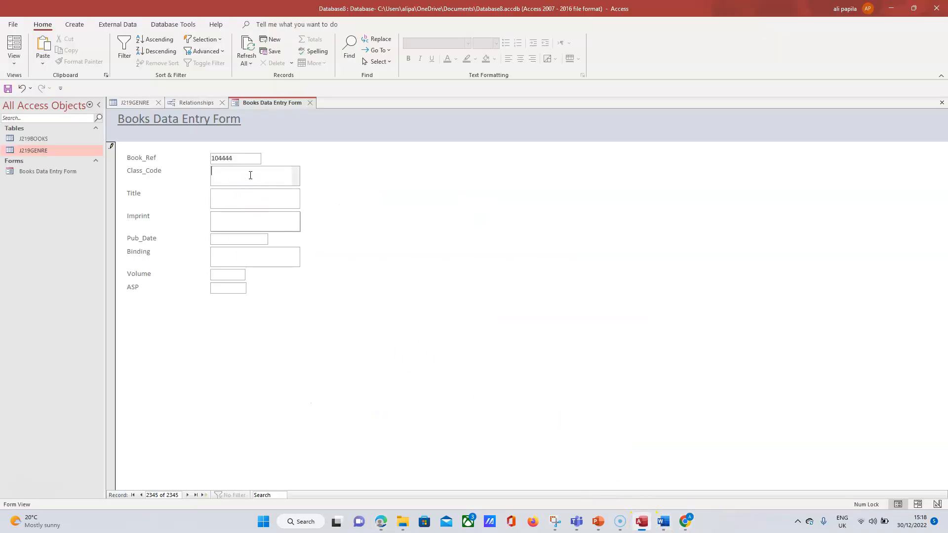
Copy the Title Friday Nights from the exam paper PDF into the Title field of the new Access record.
{"action": "left_click", "coordinate": [380, 521]}
{"action": "left_click_drag", "start_coordinate": [394, 301], "coordinate": [435, 301]}
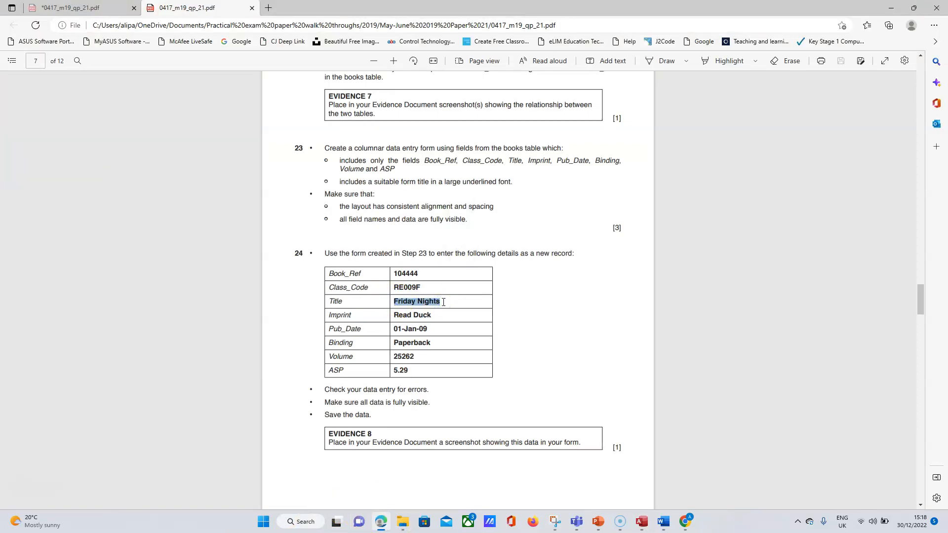
{"action": "left_click", "coordinate": [640, 522]}
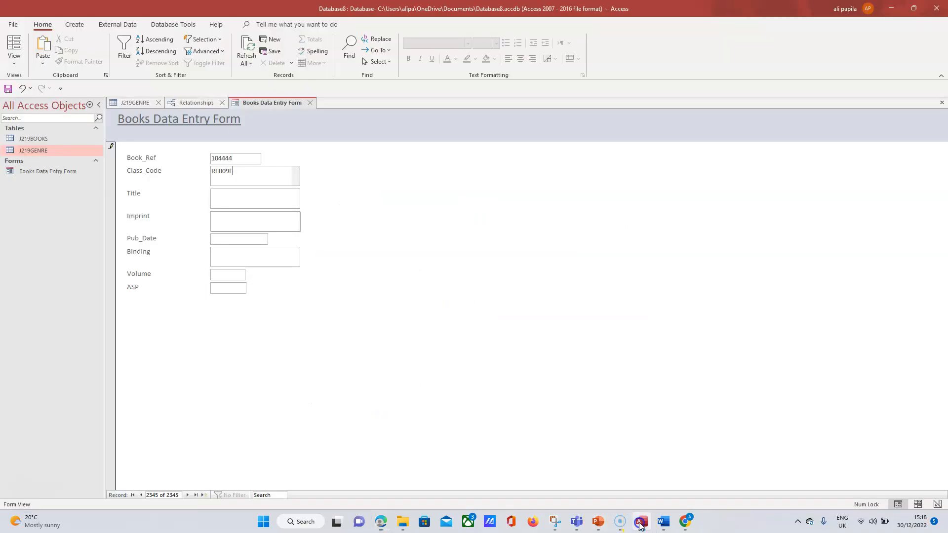
{"action": "left_click", "coordinate": [228, 193]}
{"action": "key", "text": "ctrl+v"}
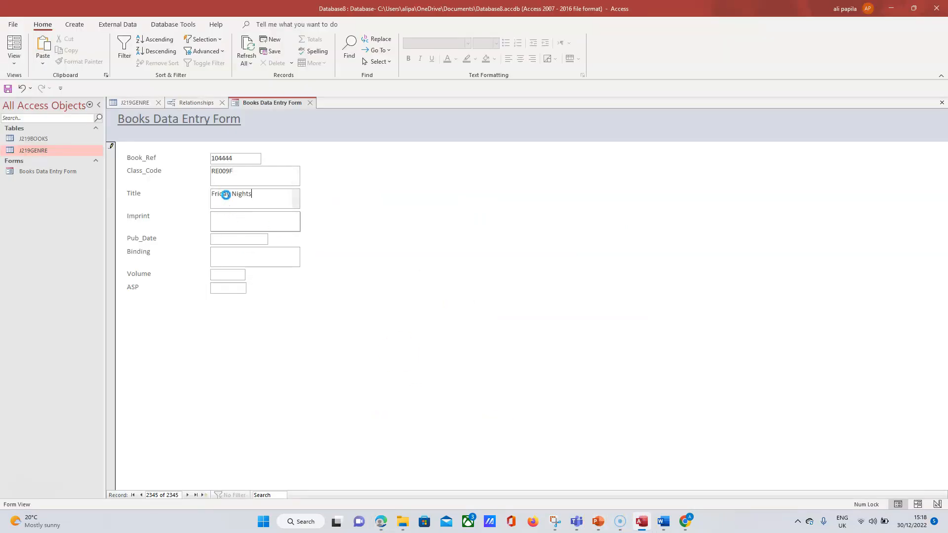
Copy the Imprint Read Duck from the exam paper PDF into the Imprint field of the new Access record.
{"action": "left_click", "coordinate": [381, 522]}
{"action": "left_click_drag", "start_coordinate": [395, 314], "coordinate": [427, 319]}
{"action": "key", "text": "ctrl+c"}
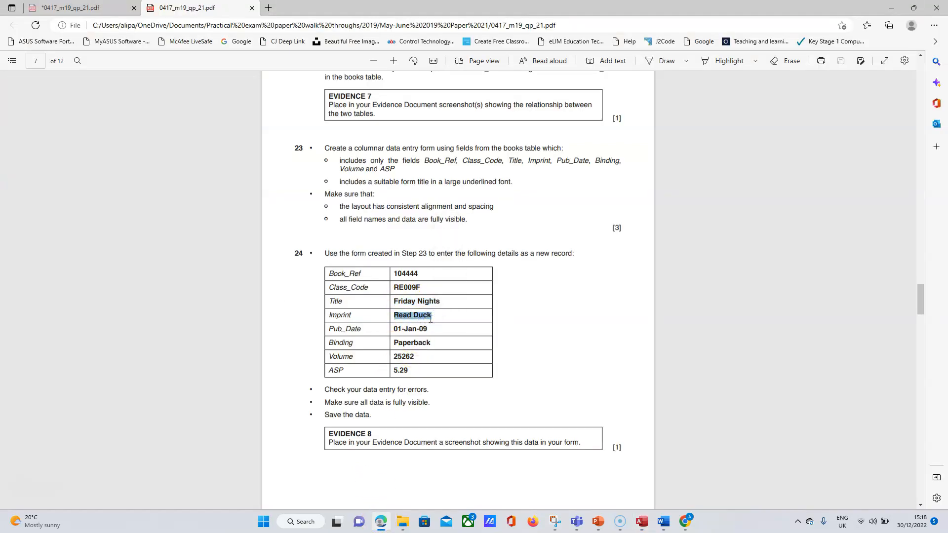
{"action": "left_click", "coordinate": [641, 526]}
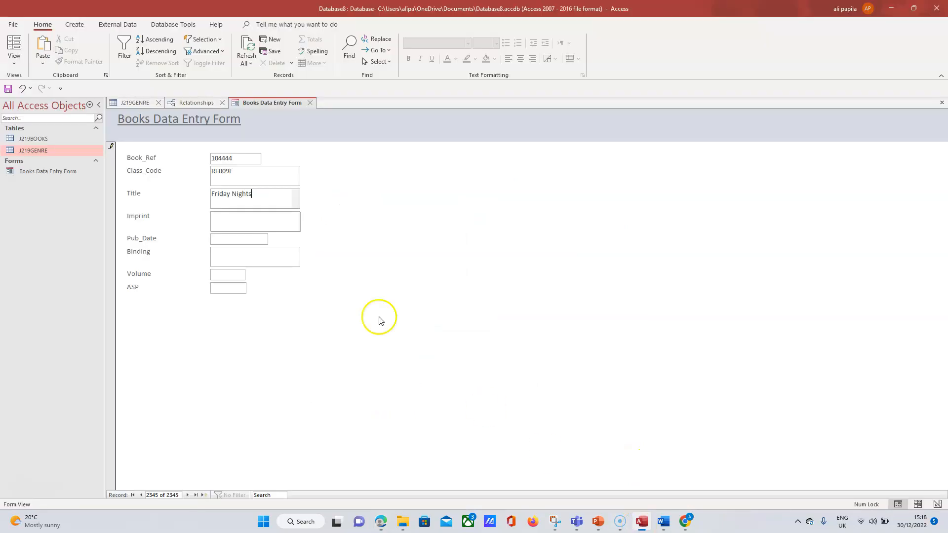
{"action": "left_click", "coordinate": [261, 225]}
{"action": "key", "text": "ctrl+v"}
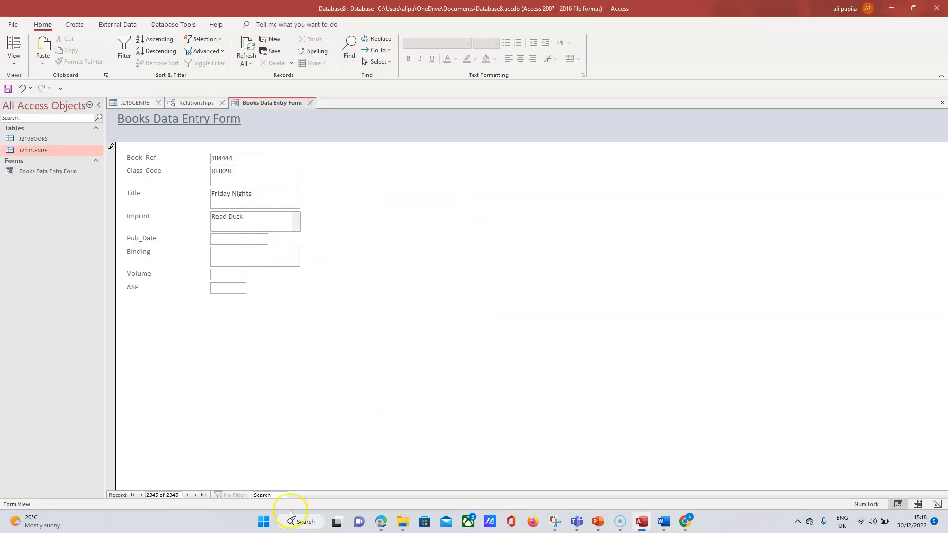
Copy the Pub_Date 01-Jan-09 from the exam paper PDF into the Pub_Date field of the new Access record.
{"action": "left_click", "coordinate": [381, 521]}
{"action": "left_click_drag", "start_coordinate": [395, 328], "coordinate": [428, 329]}
{"action": "key", "text": "ctrl+c"}
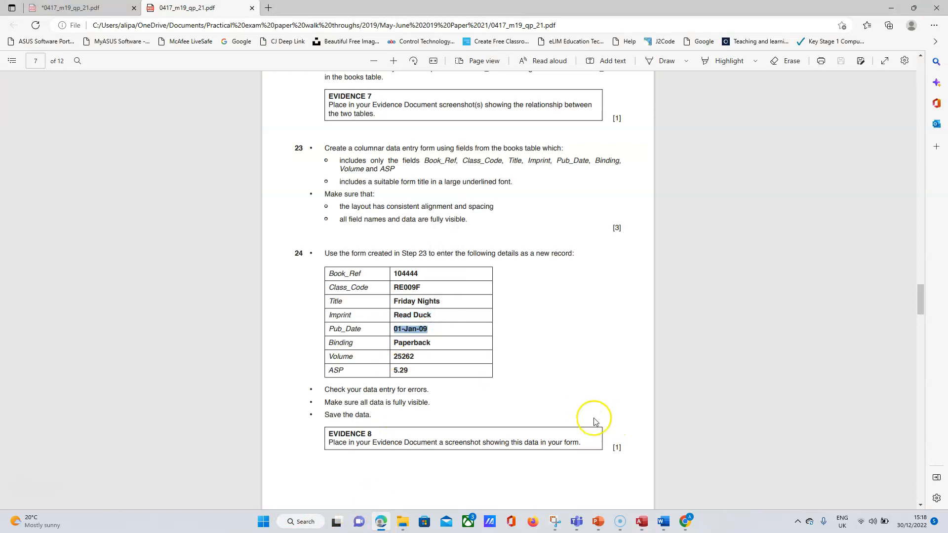
{"action": "left_click", "coordinate": [640, 522]}
{"action": "left_click", "coordinate": [238, 238]}
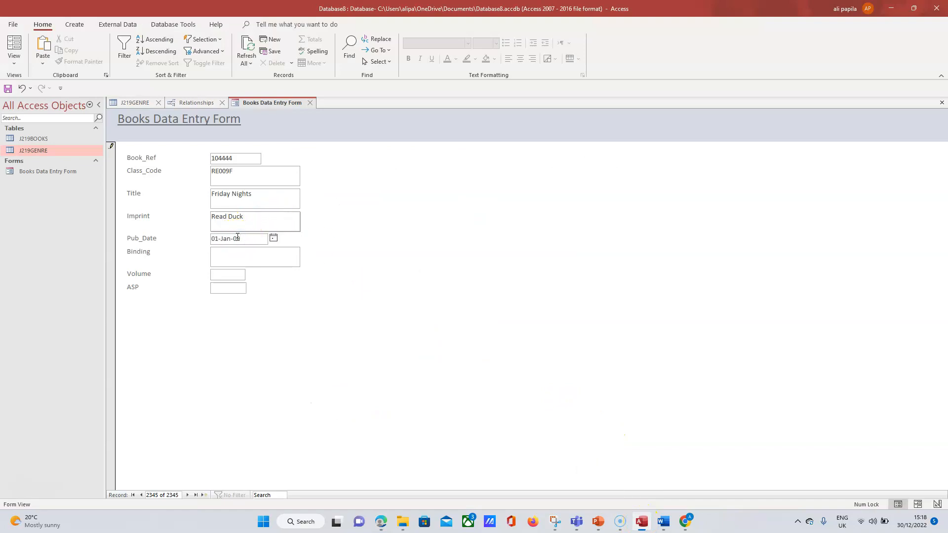
Copy the Binding value Paperback from the exam paper PDF into the Binding field of the new Access record.
{"action": "left_click", "coordinate": [382, 521]}
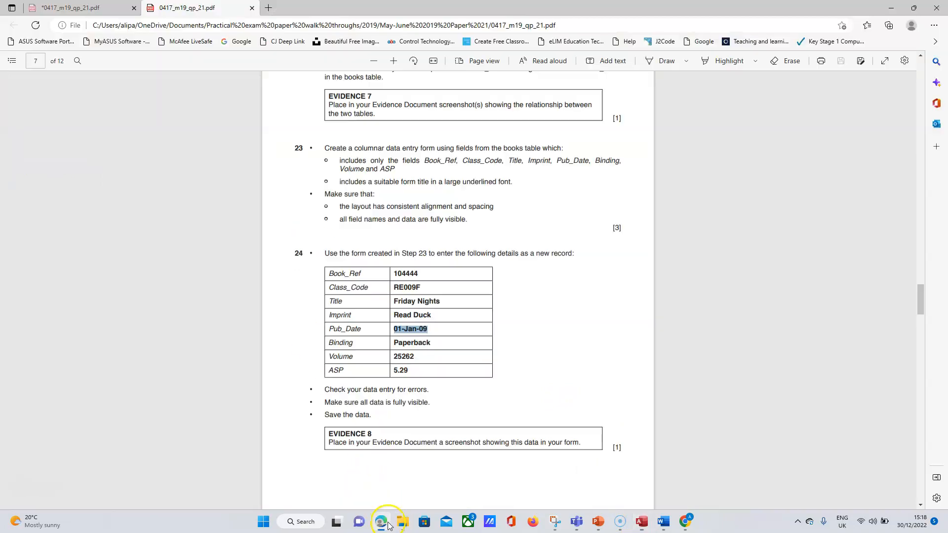
{"action": "left_click", "coordinate": [396, 343]}
{"action": "left_click_drag", "start_coordinate": [396, 343], "coordinate": [437, 344]}
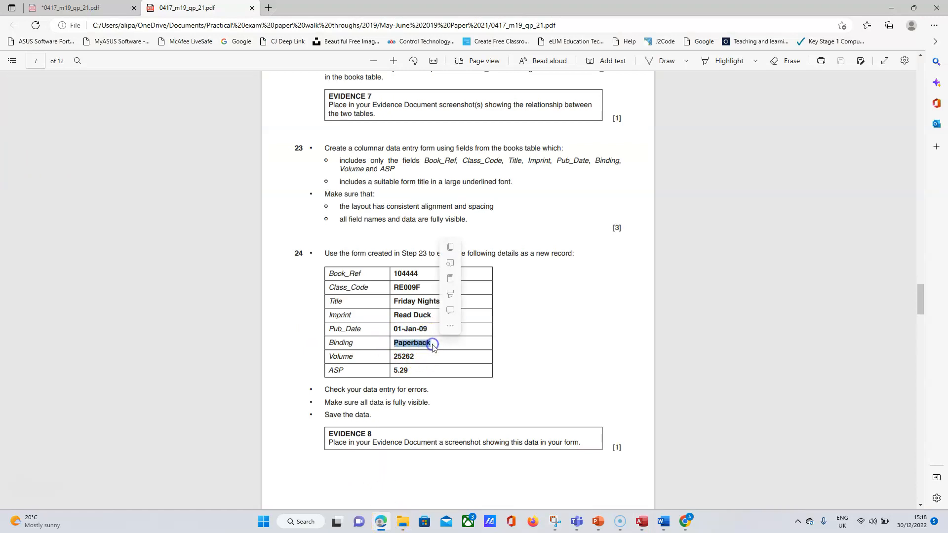
{"action": "left_click", "coordinate": [642, 521]}
{"action": "left_click", "coordinate": [221, 255]}
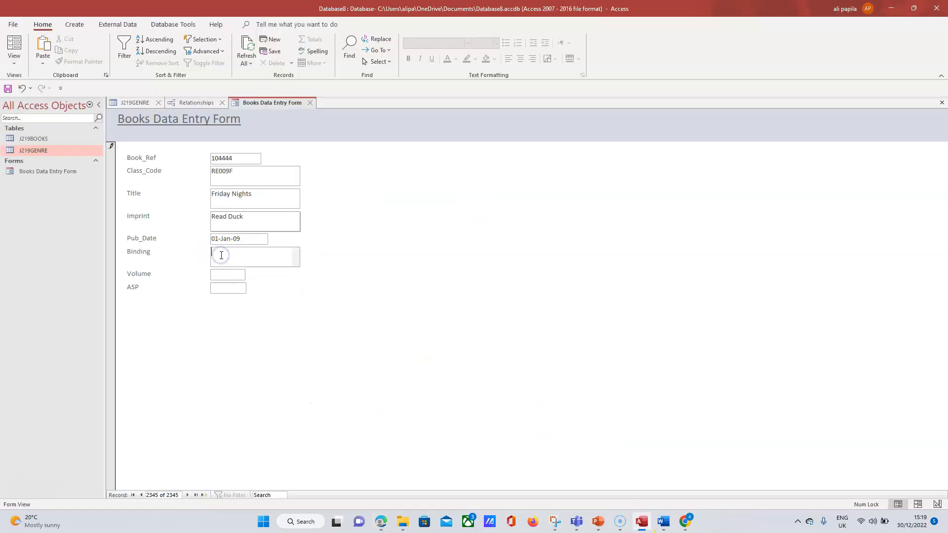
Copy the Volume 25262 from the exam paper PDF into the Volume field of the new Access record.
{"action": "left_click", "coordinate": [381, 521]}
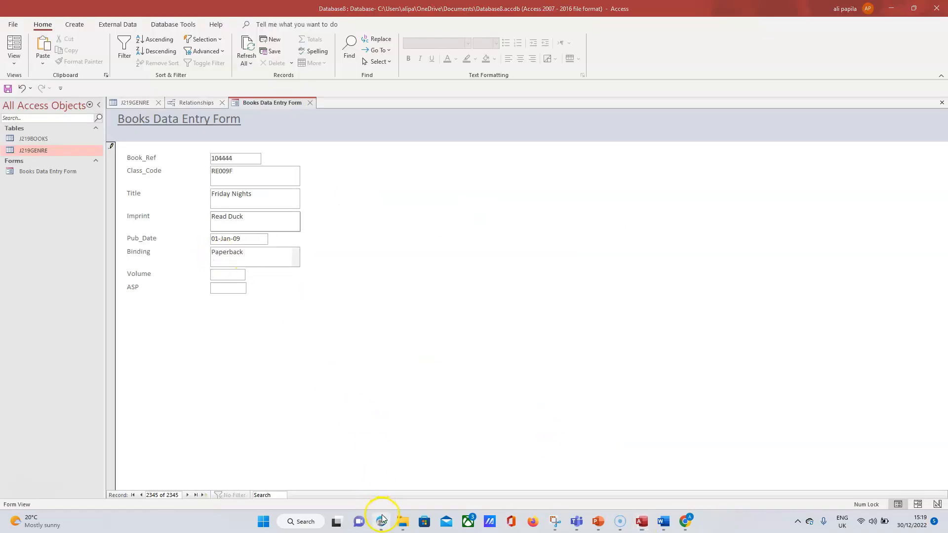
{"action": "left_click_drag", "start_coordinate": [394, 357], "coordinate": [417, 359]}
{"action": "left_click", "coordinate": [642, 522]}
{"action": "left_click", "coordinate": [227, 273]}
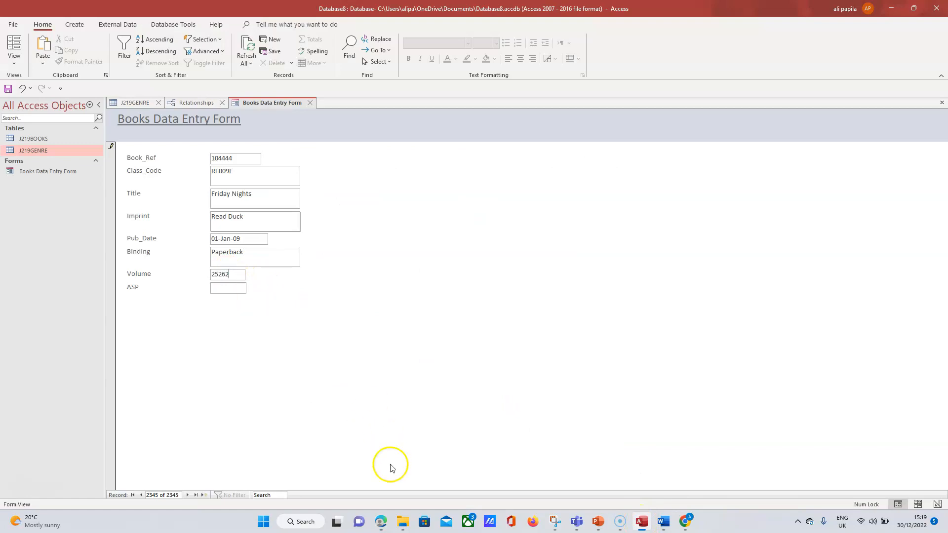
Copy the ASP value 5.29 from the exam paper PDF into the ASP field of the new Access record.
{"action": "mouse_move", "coordinate": [600, 526]}
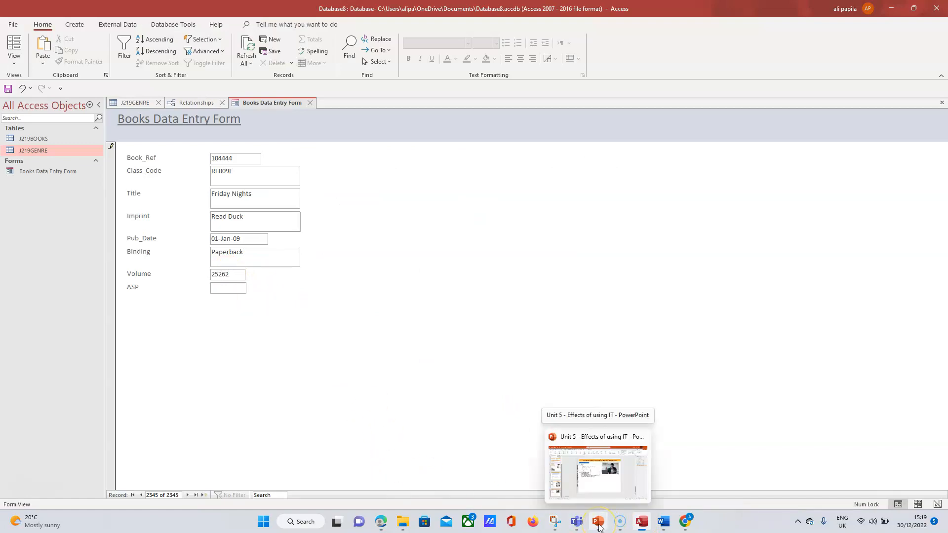
{"action": "left_click", "coordinate": [555, 525]}
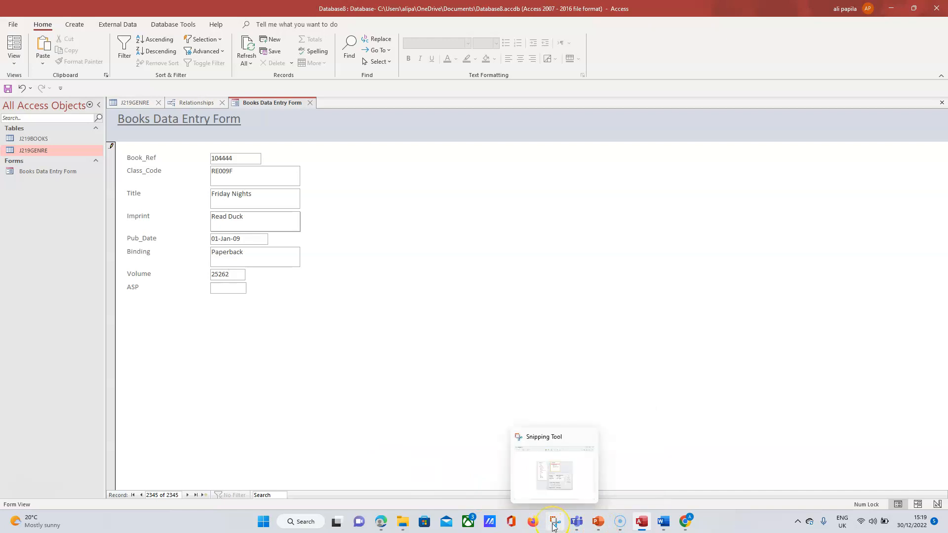
{"action": "left_click", "coordinate": [382, 525]}
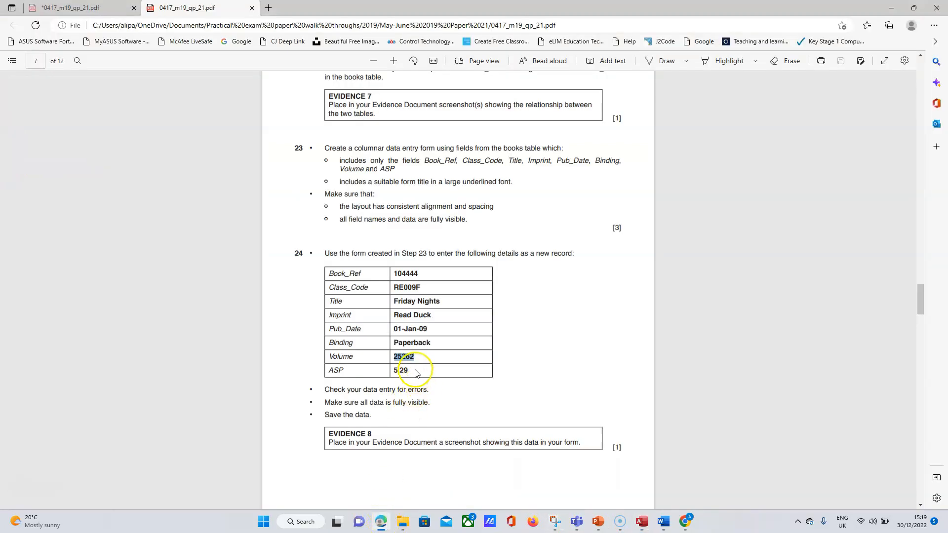
{"action": "left_click", "coordinate": [400, 372]}
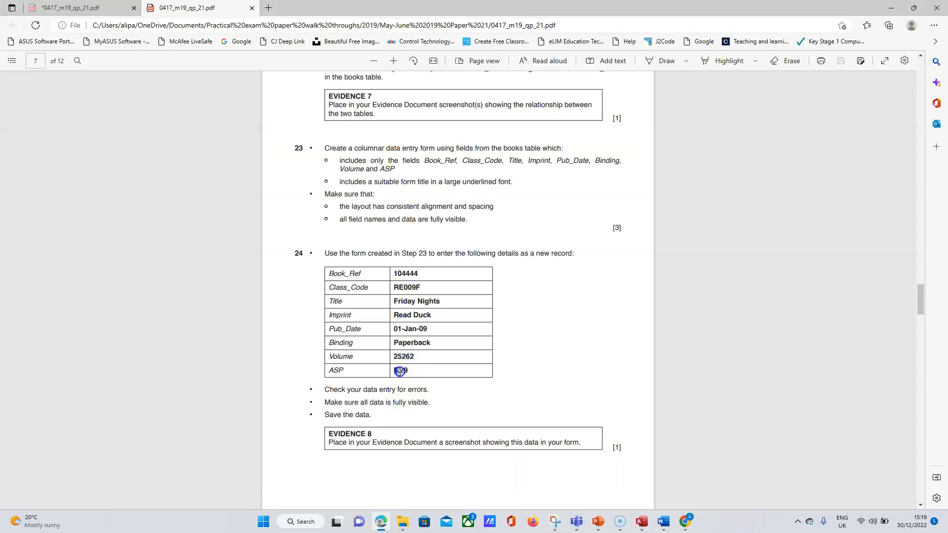
{"action": "key", "text": "ctrl+c"}
{"action": "left_click", "coordinate": [641, 522]}
{"action": "left_click", "coordinate": [229, 287]}
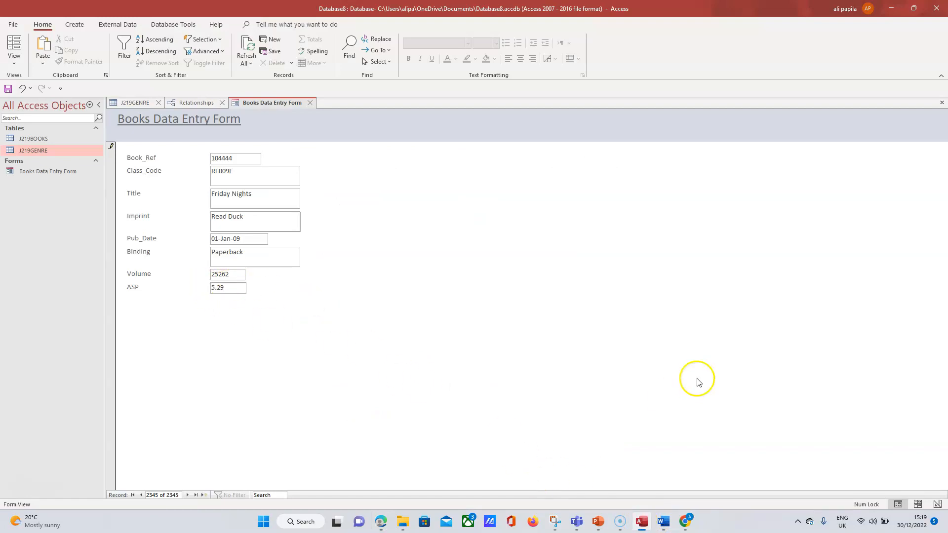
Capture the form's title and completed new record with the Snipping Tool and copy the snip.
{"action": "left_click", "coordinate": [559, 522]}
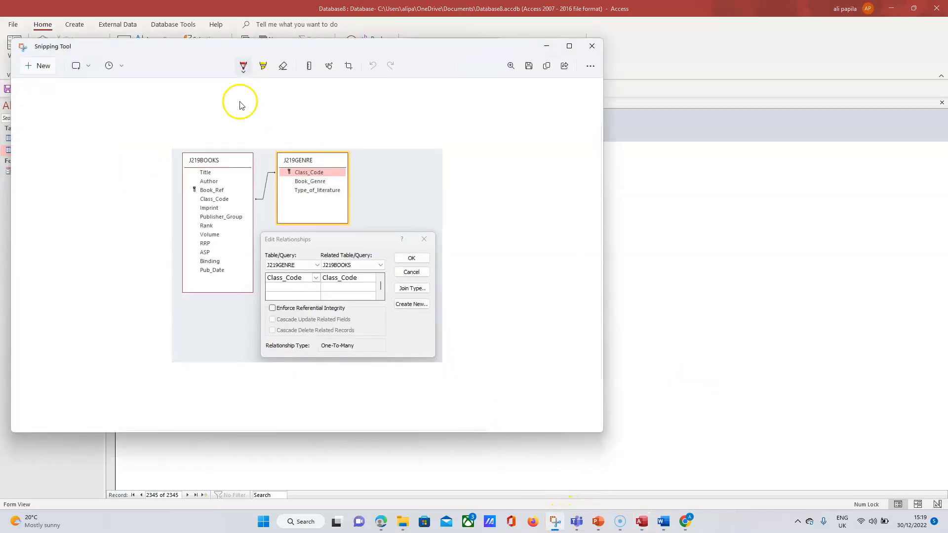
{"action": "left_click", "coordinate": [48, 70]}
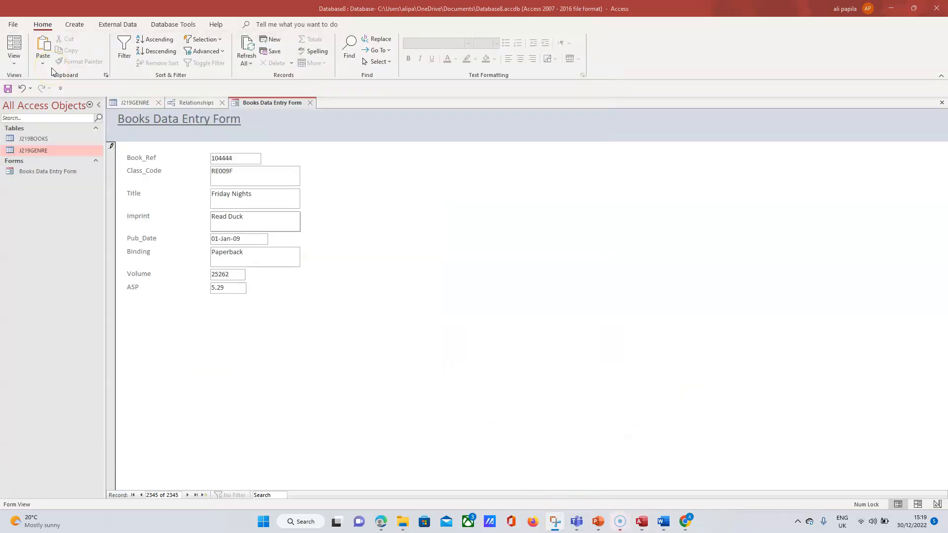
{"action": "left_click_drag", "start_coordinate": [111, 109], "coordinate": [328, 304]}
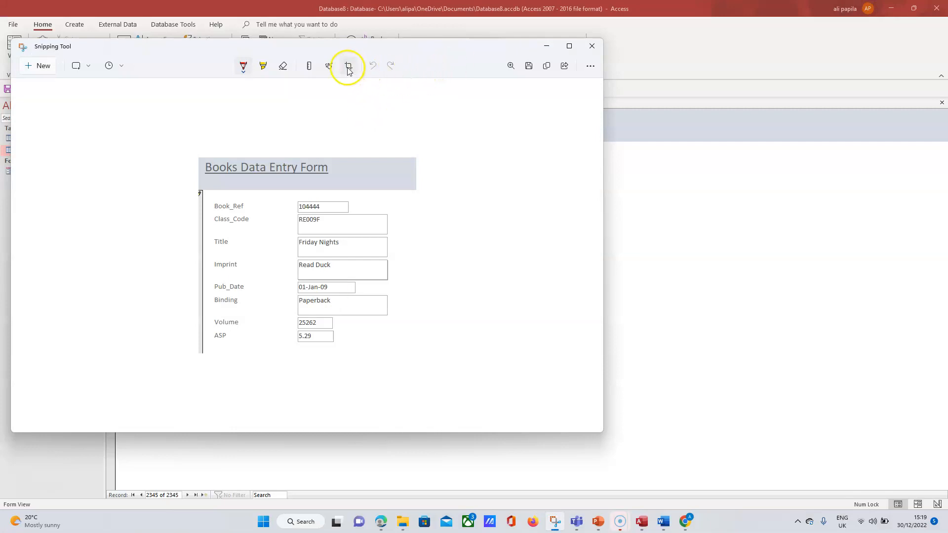
{"action": "left_click", "coordinate": [547, 67]}
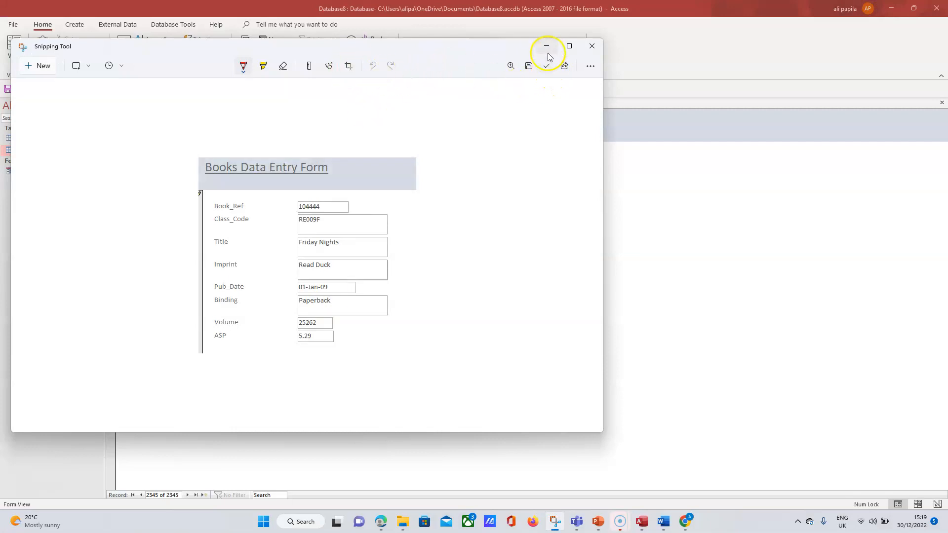
{"action": "left_click", "coordinate": [546, 46]}
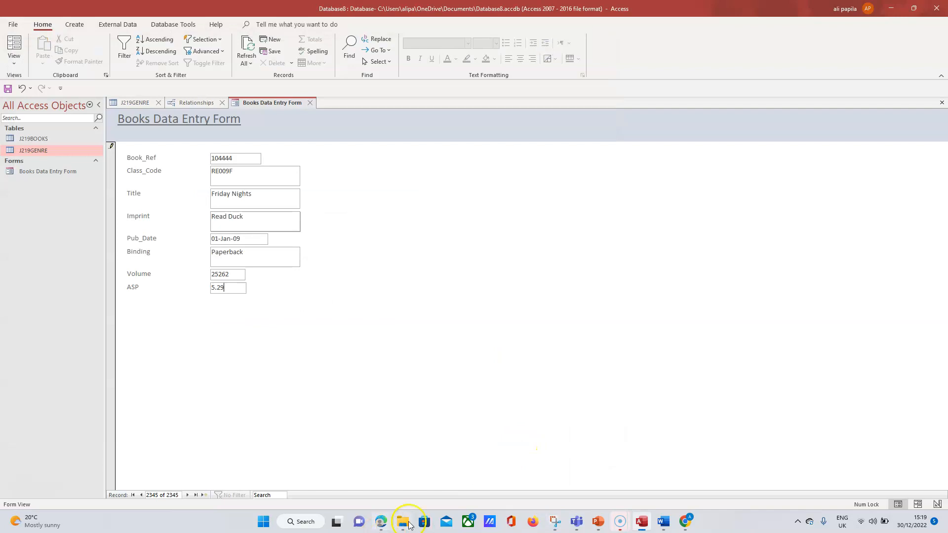
Paste the form snip under the Step 24 – EVIDENCE 8 heading in the J219EVIDENCE234 Word document.
{"action": "left_click", "coordinate": [663, 521]}
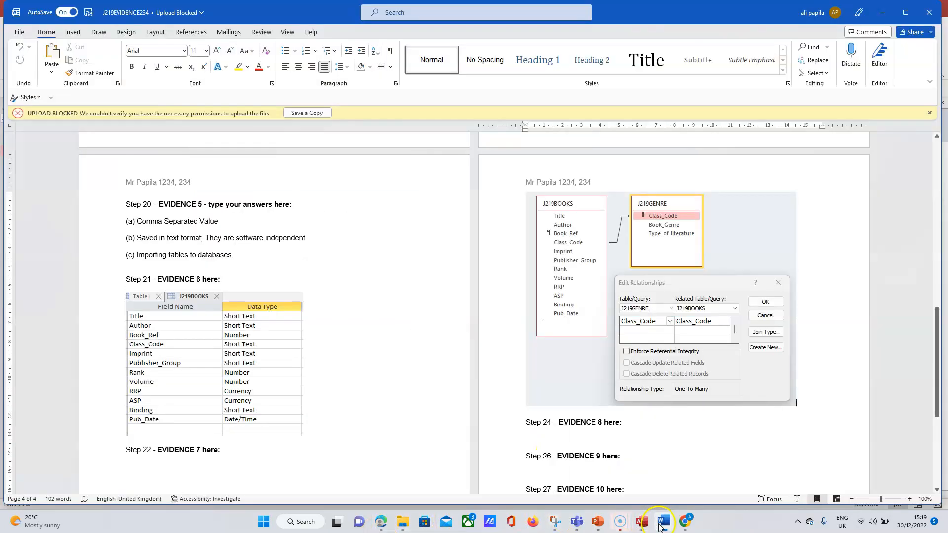
{"action": "left_click", "coordinate": [600, 439]}
{"action": "left_click", "coordinate": [380, 525]}
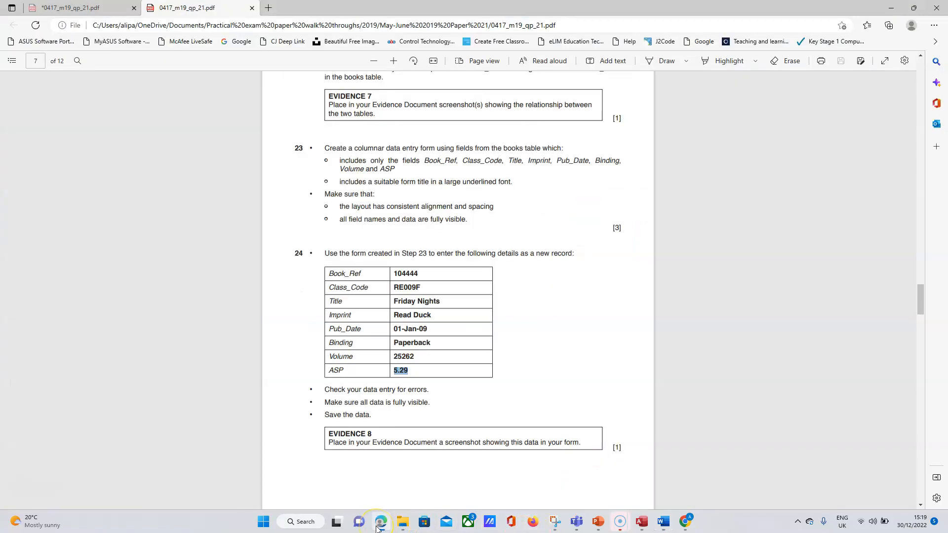
{"action": "left_click", "coordinate": [663, 523]}
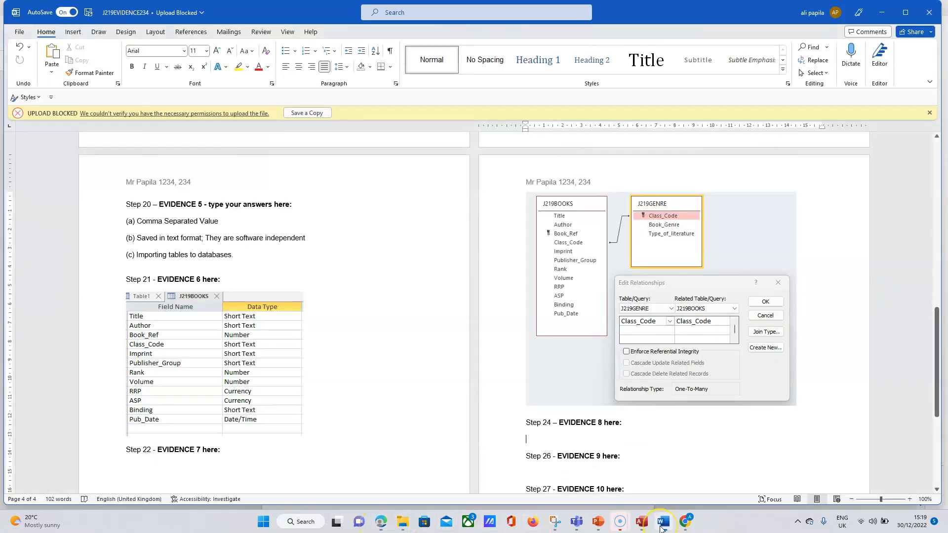
{"action": "left_click", "coordinate": [661, 527]}
{"action": "left_click", "coordinate": [660, 526]}
{"action": "left_click", "coordinate": [603, 467]}
{"action": "left_click", "coordinate": [588, 439]}
{"action": "key", "text": "ctrl+v"}
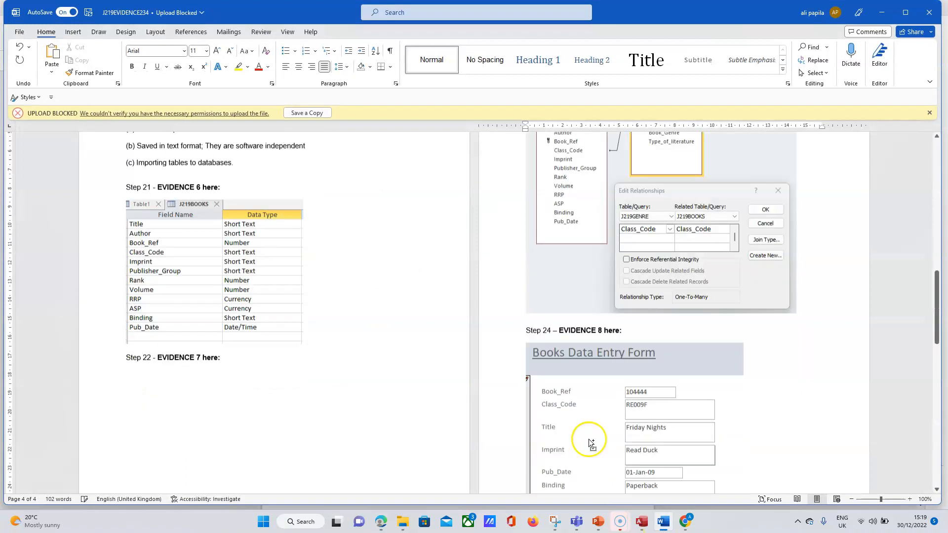
{"action": "left_click", "coordinate": [688, 418]}
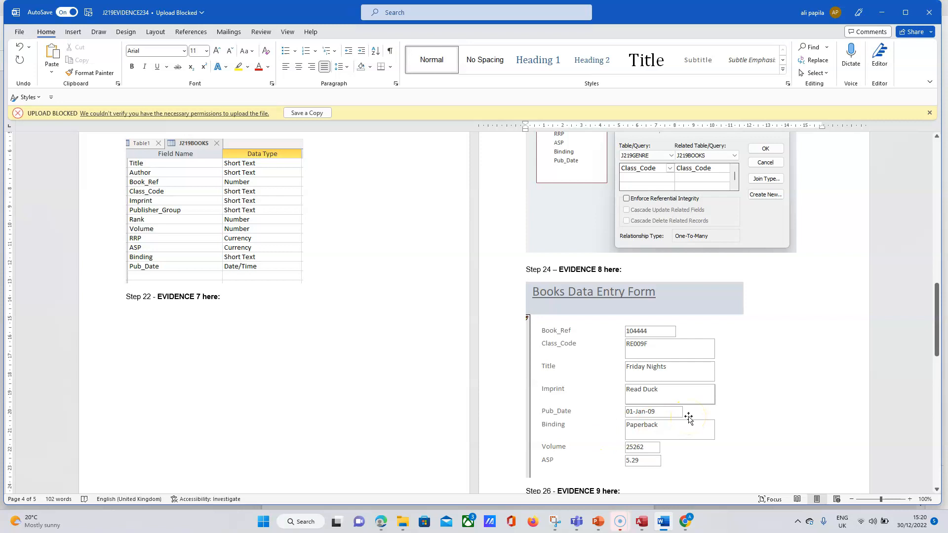
Switch to Access and save the 104444 record by moving to a blank new record and back to it.
{"action": "left_click", "coordinate": [396, 530]}
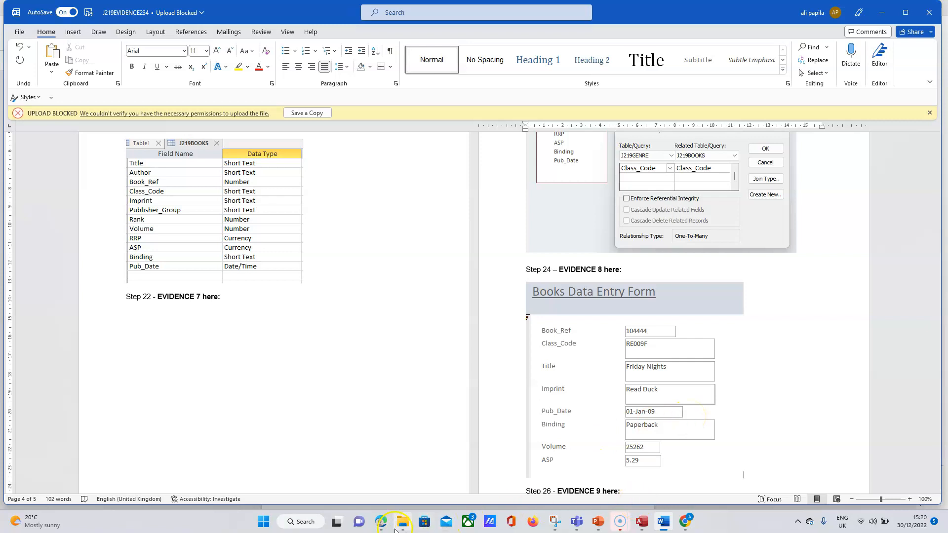
{"action": "mouse_move", "coordinate": [383, 527]}
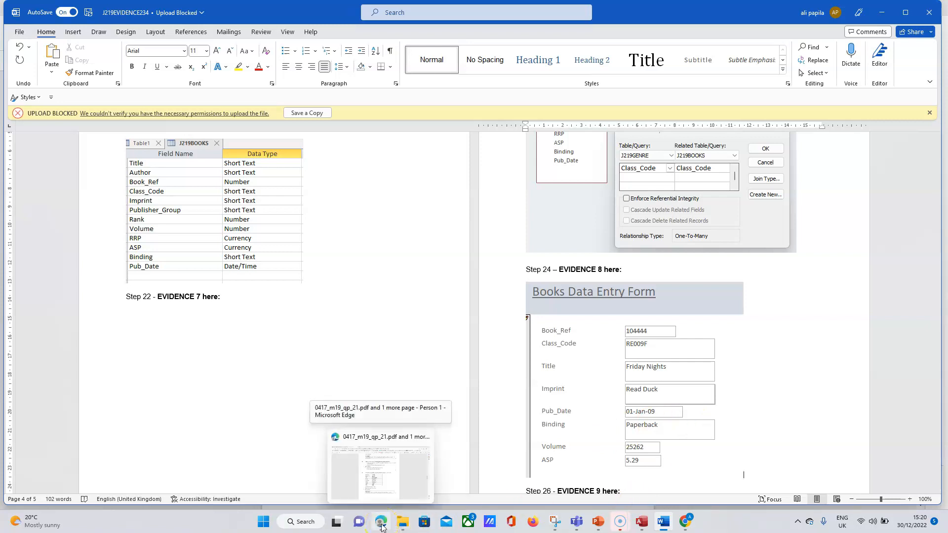
{"action": "left_click", "coordinate": [641, 523]}
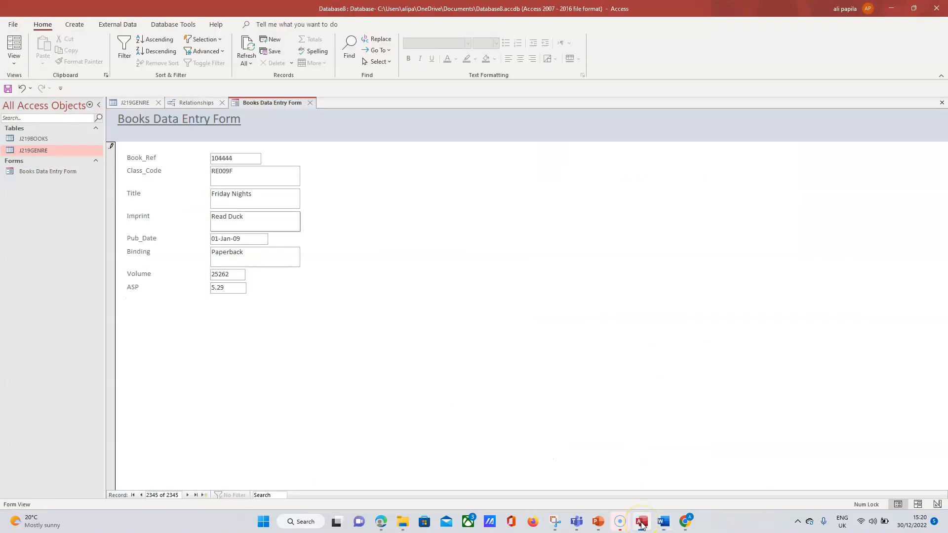
{"action": "left_click", "coordinate": [206, 495]}
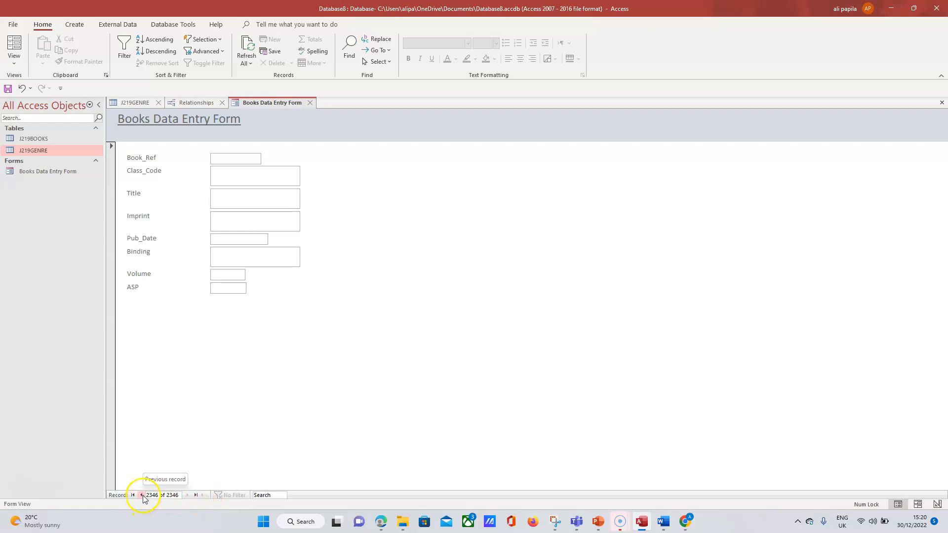
{"action": "left_click", "coordinate": [196, 495]}
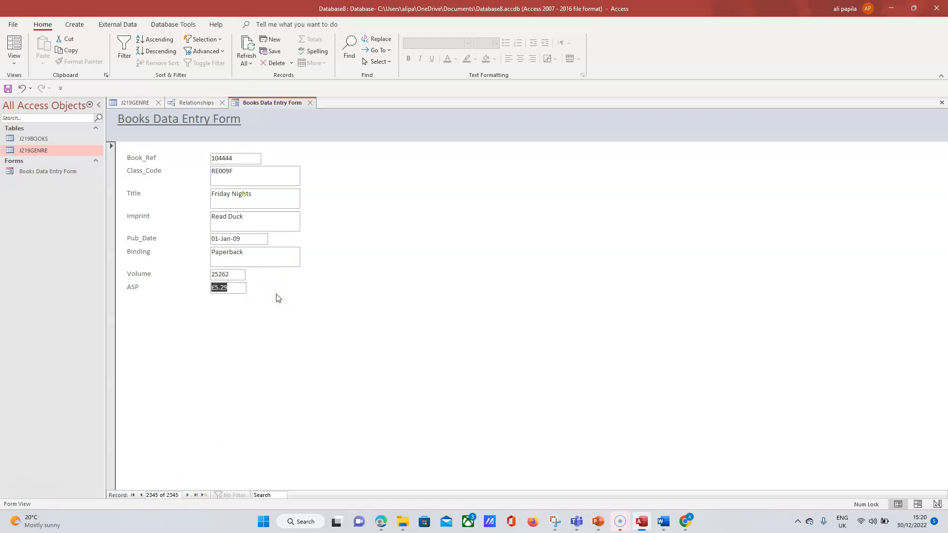
{"action": "left_click", "coordinate": [190, 495]}
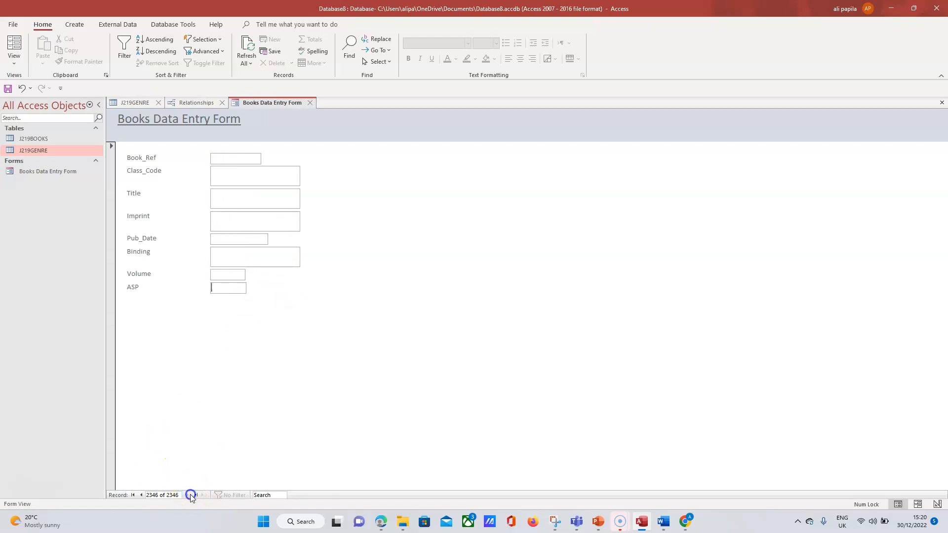
{"action": "left_click", "coordinate": [139, 495]}
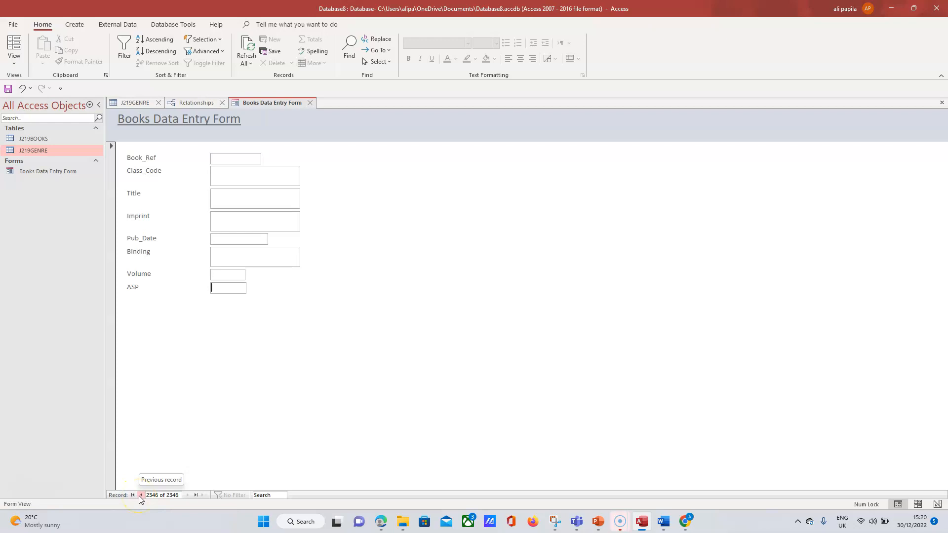
{"action": "left_click", "coordinate": [383, 523]}
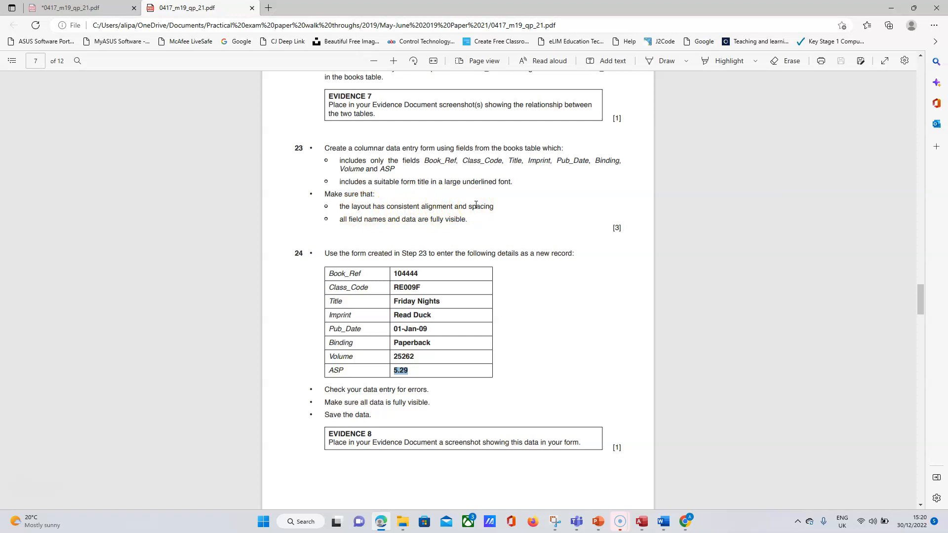
{"action": "left_click", "coordinate": [643, 523]}
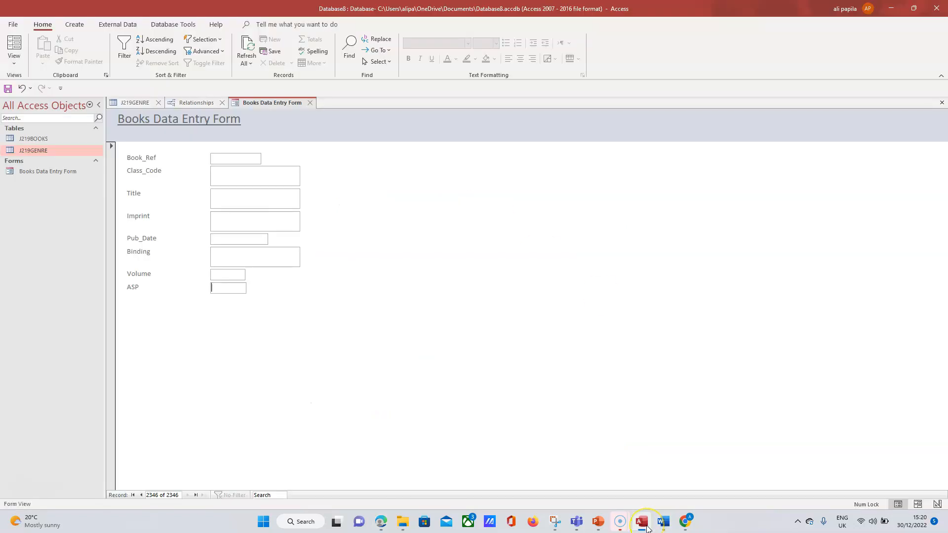
{"action": "left_click", "coordinate": [195, 495]}
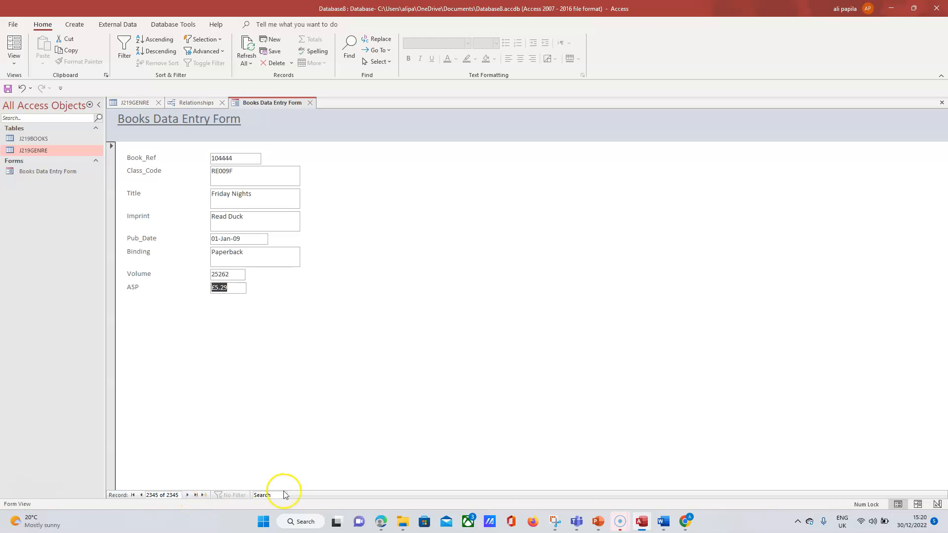
Find Step 25 in the exam paper PDF and highlight the requirement listing the report's fields.
{"action": "mouse_move", "coordinate": [373, 519]}
{"action": "left_click", "coordinate": [382, 524]}
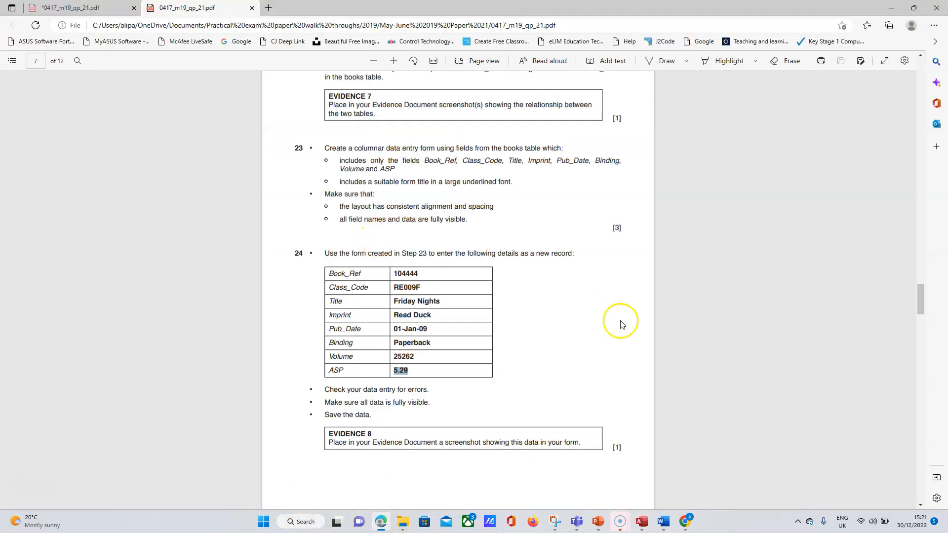
{"action": "left_click_drag", "start_coordinate": [922, 295], "coordinate": [930, 329]}
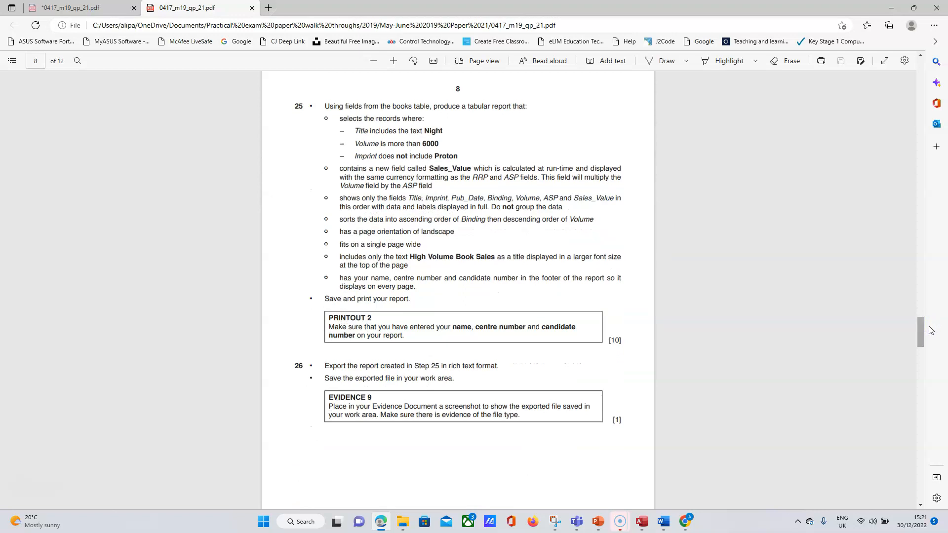
{"action": "left_click", "coordinate": [31, 494]}
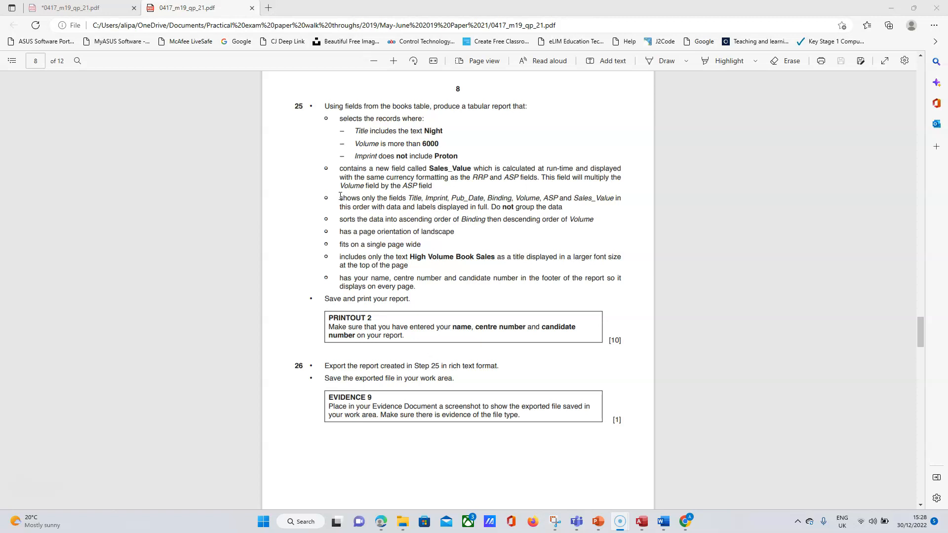
{"action": "left_click_drag", "start_coordinate": [340, 196], "coordinate": [566, 209]}
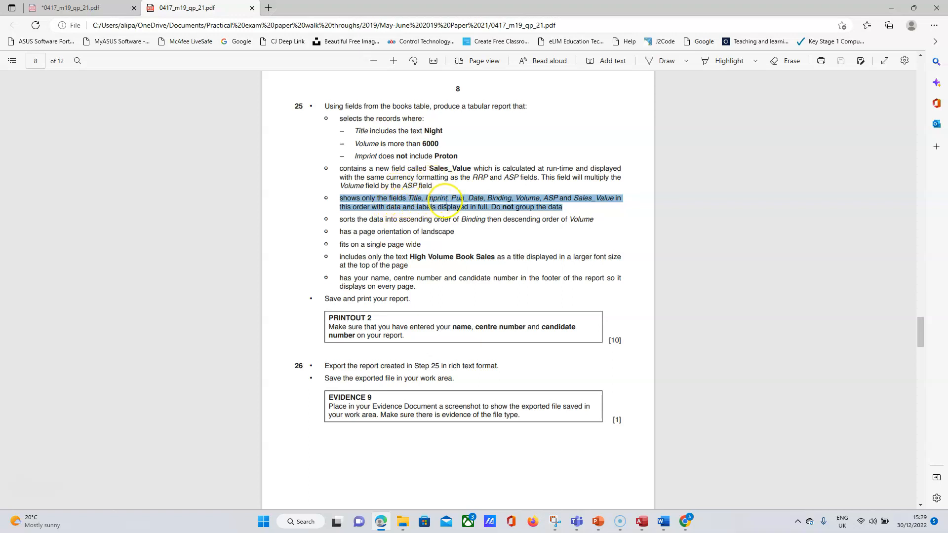
Close all open Access objects, saving the Books Data Entry Form design and the Relationships layout.
{"action": "left_click", "coordinate": [642, 523]}
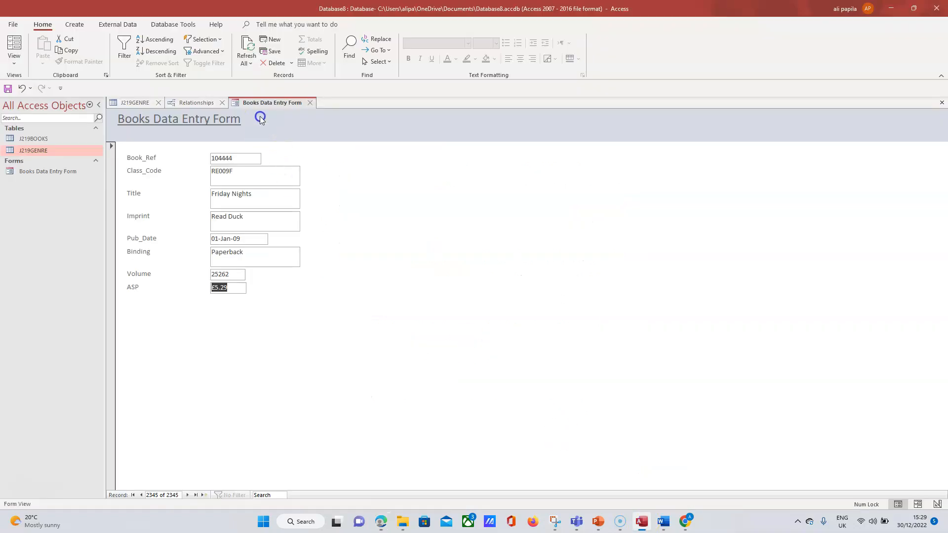
{"action": "left_click", "coordinate": [311, 103]}
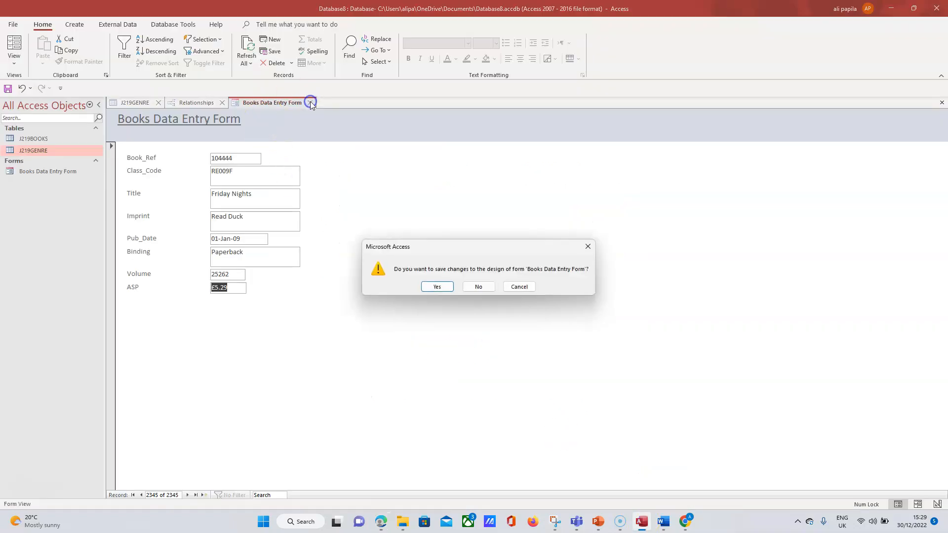
{"action": "left_click", "coordinate": [436, 289]}
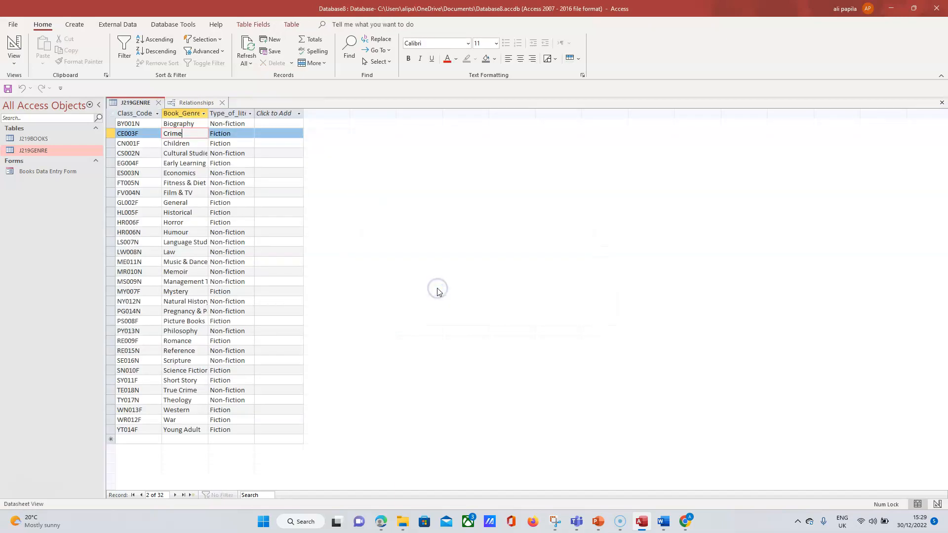
{"action": "left_click", "coordinate": [158, 104]}
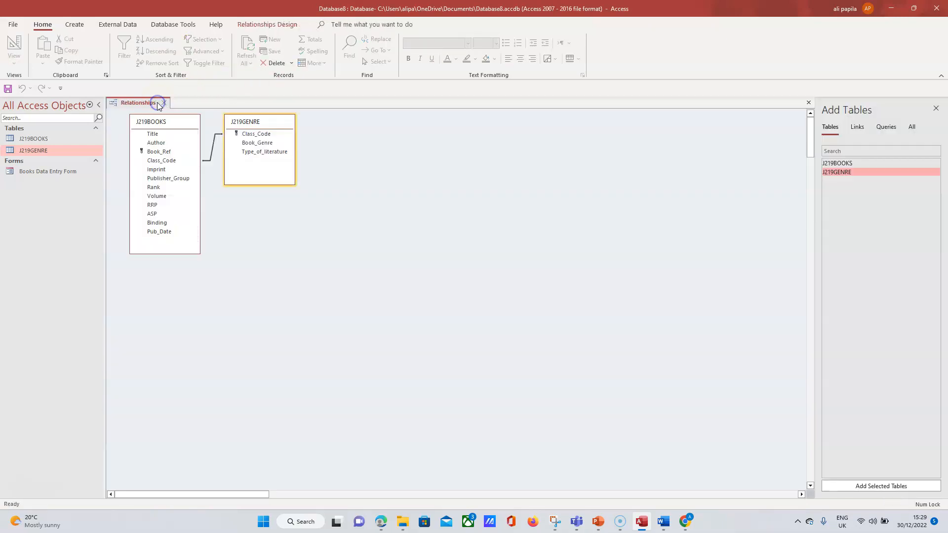
{"action": "left_click", "coordinate": [165, 103]}
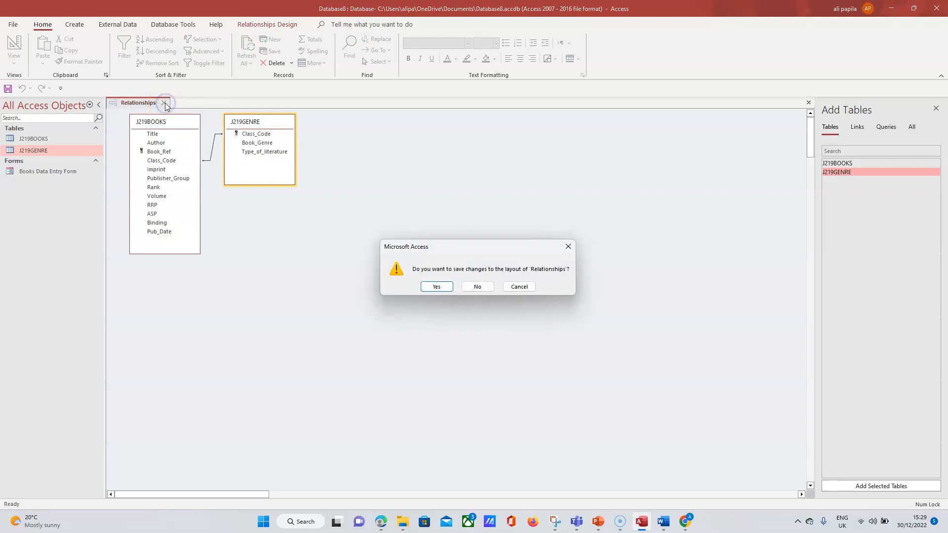
{"action": "left_click", "coordinate": [437, 287]}
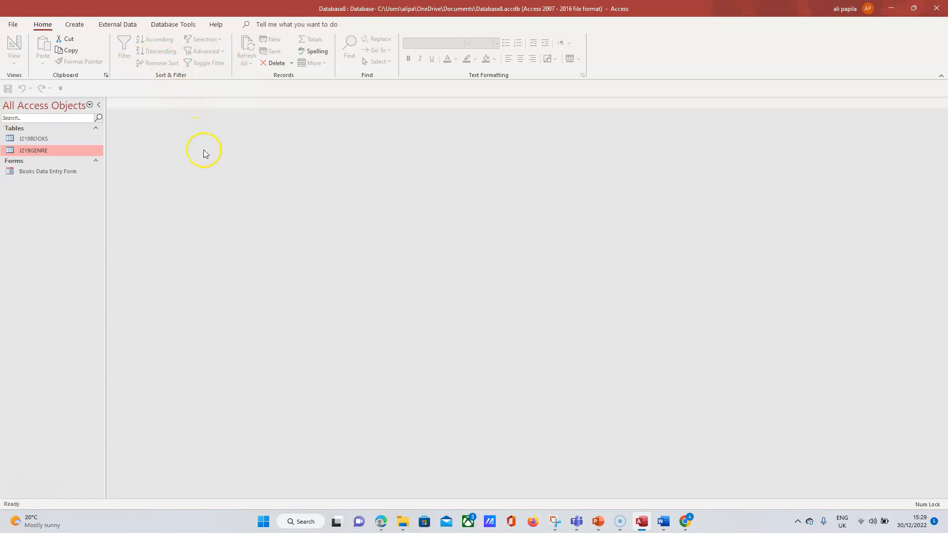
Start a new query in Access with the Simple Query Wizard.
{"action": "left_click", "coordinate": [75, 27]}
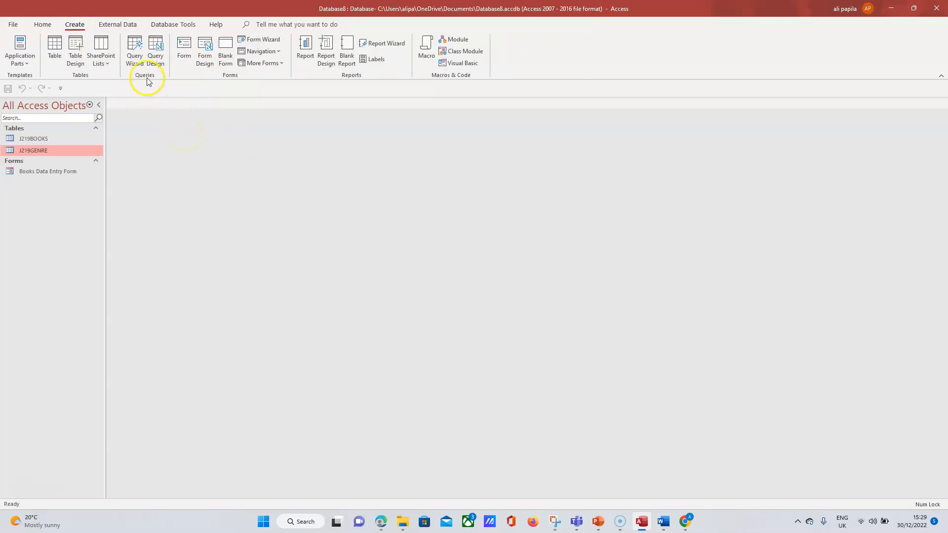
{"action": "left_click", "coordinate": [134, 58]}
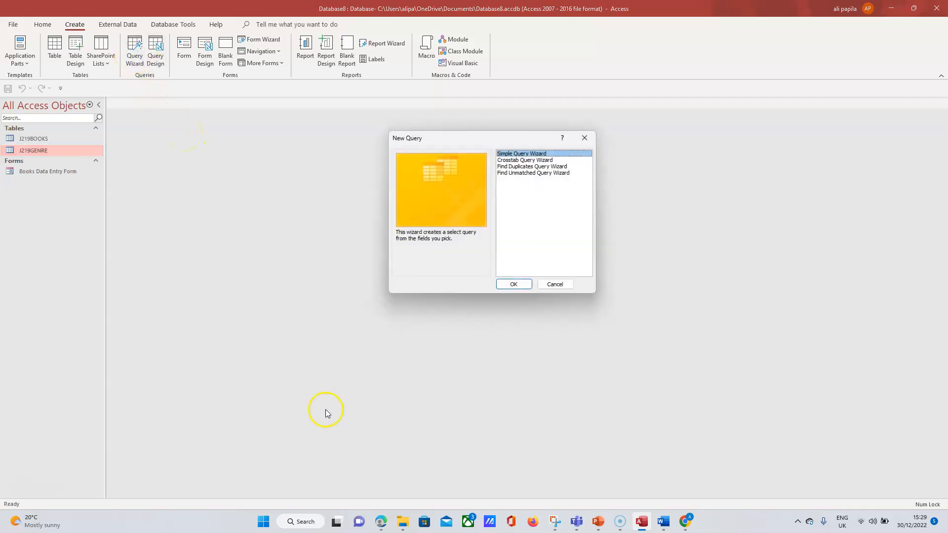
{"action": "left_click", "coordinate": [514, 285]}
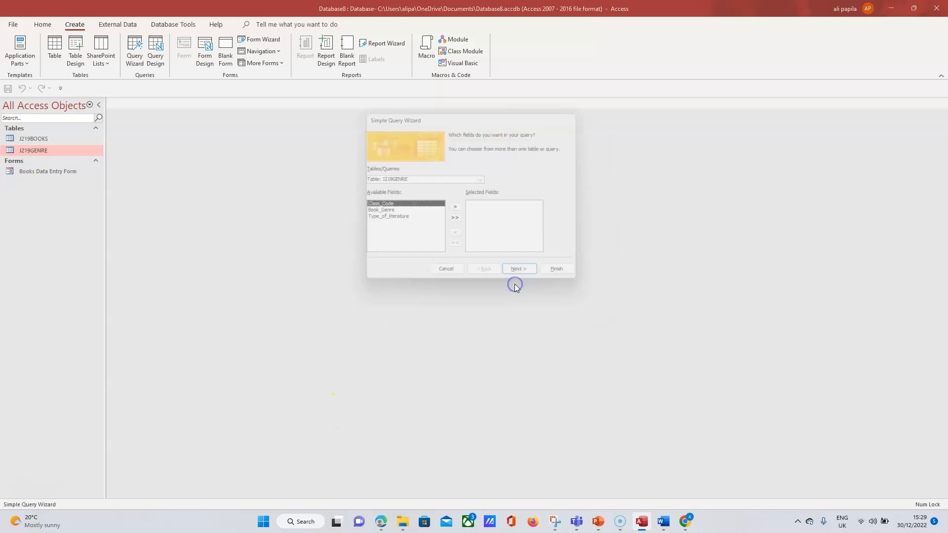
Check the Step 25 field list in the exam paper and add Title and Imprint from table J219BOOKS to the query.
{"action": "left_click", "coordinate": [384, 525]}
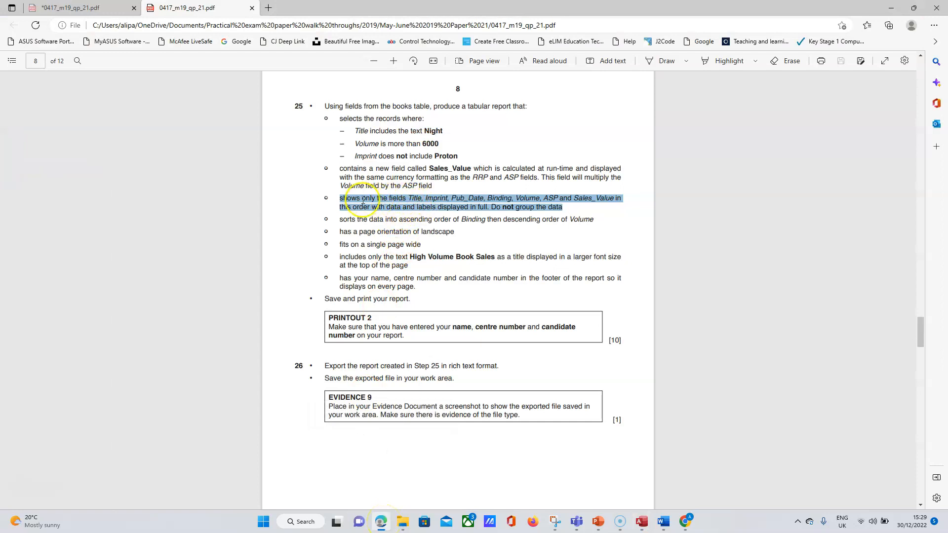
{"action": "left_click", "coordinate": [425, 196]}
{"action": "left_click_drag", "start_coordinate": [408, 199], "coordinate": [375, 208]}
{"action": "left_click", "coordinate": [414, 199]}
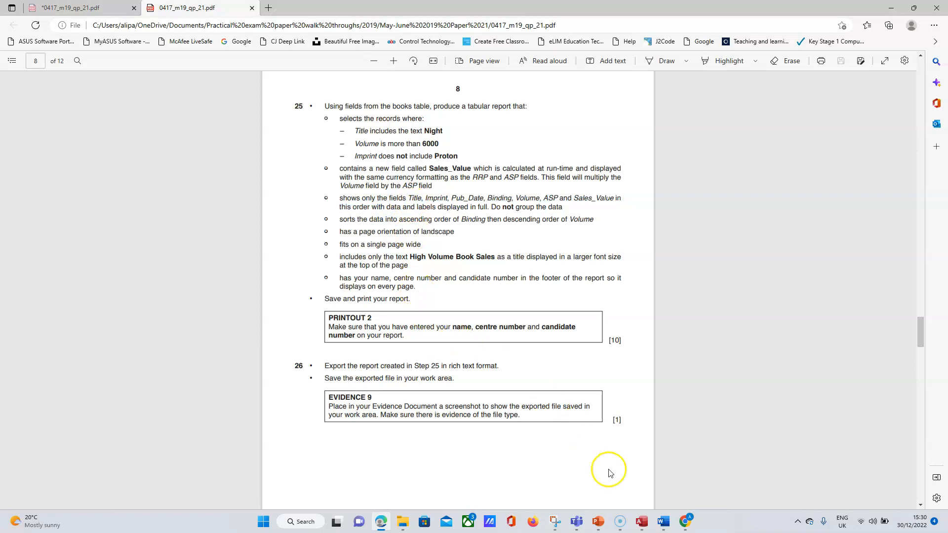
{"action": "left_click", "coordinate": [644, 527]}
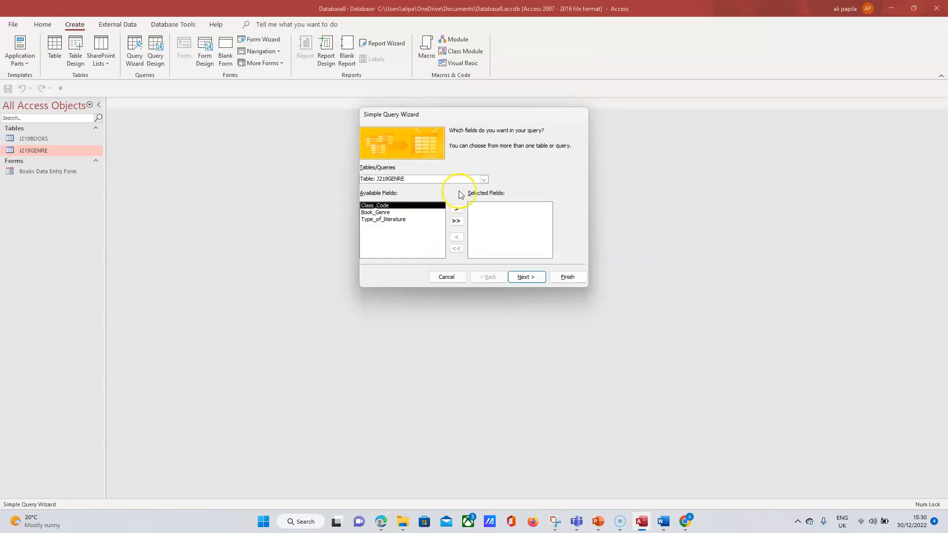
{"action": "left_click", "coordinate": [483, 180]}
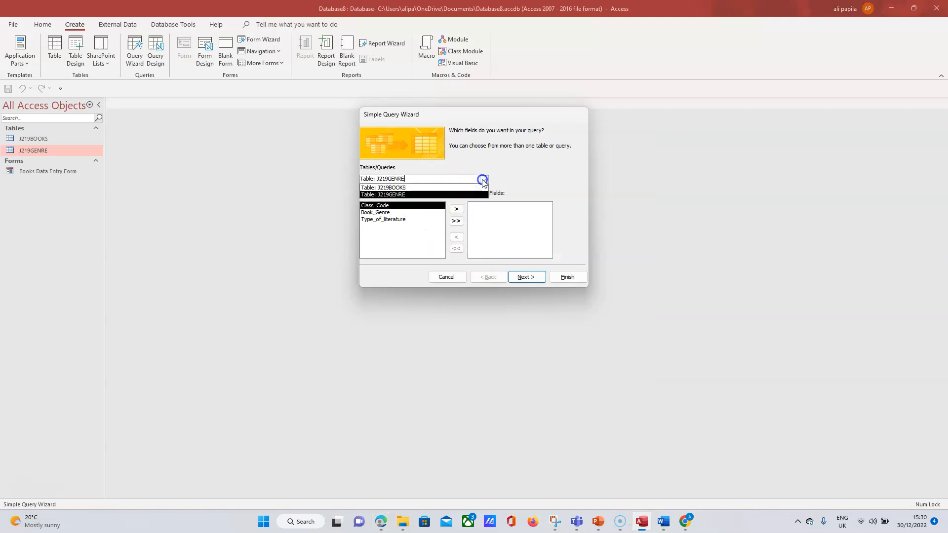
{"action": "left_click", "coordinate": [434, 188]}
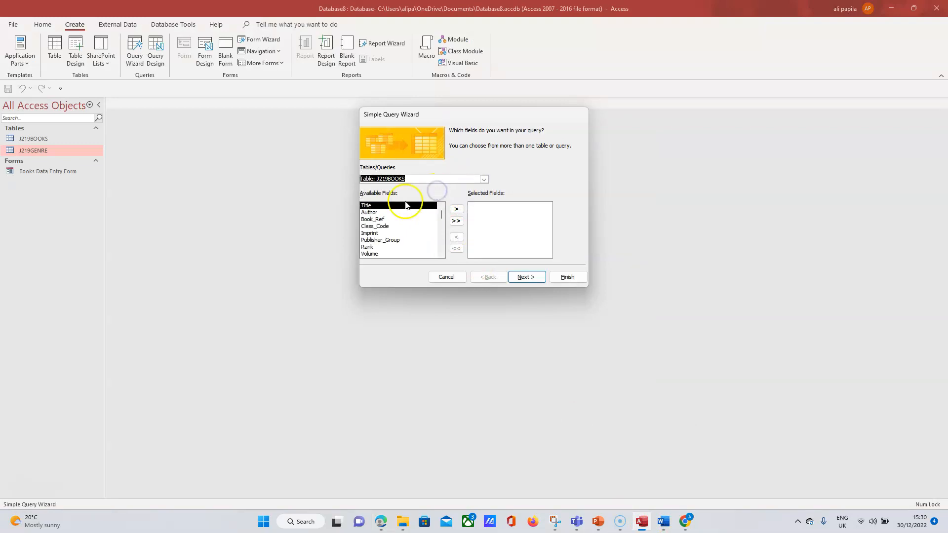
{"action": "left_click", "coordinate": [456, 209]}
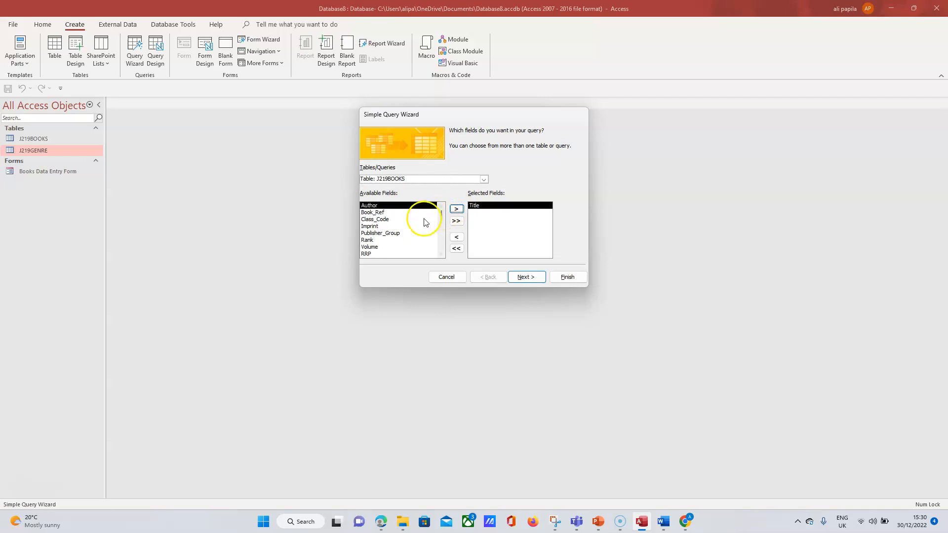
{"action": "left_click", "coordinate": [373, 227]}
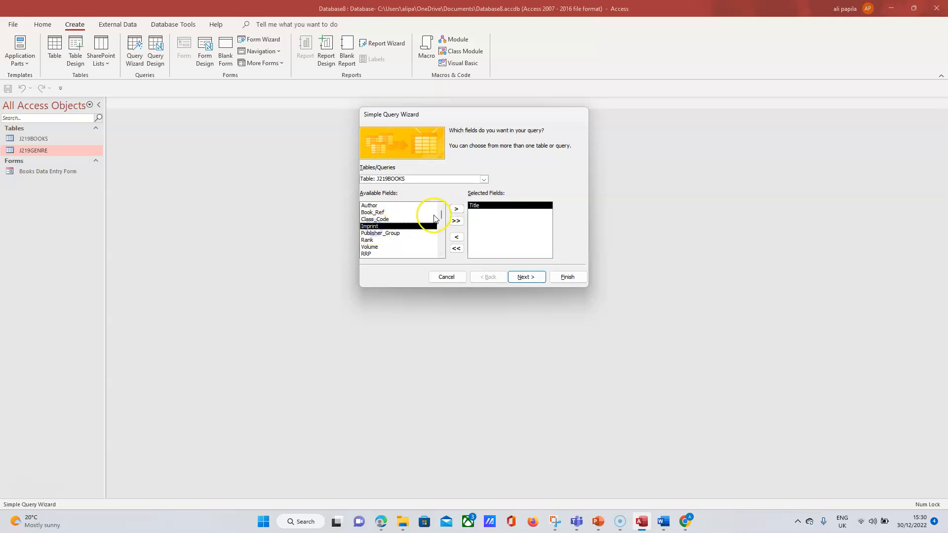
{"action": "left_click", "coordinate": [456, 210]}
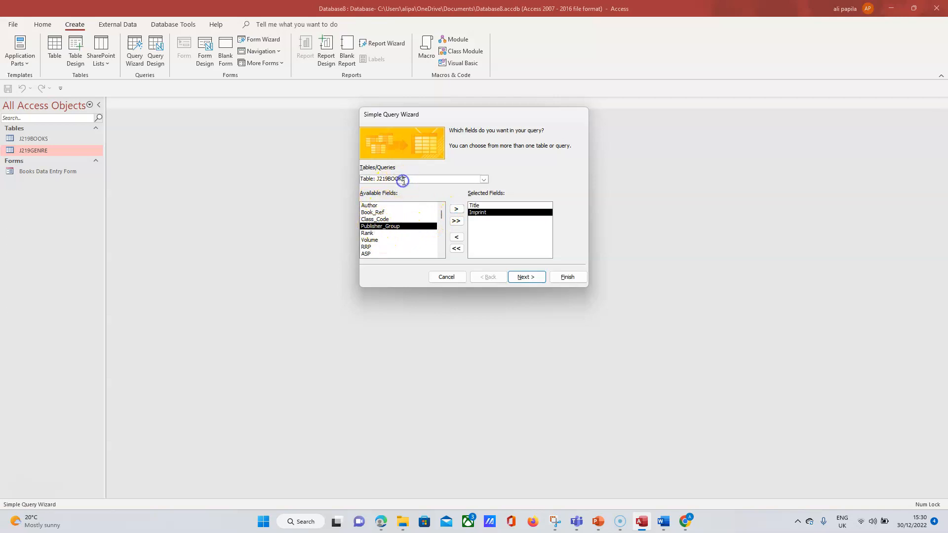
{"action": "left_click", "coordinate": [484, 180]}
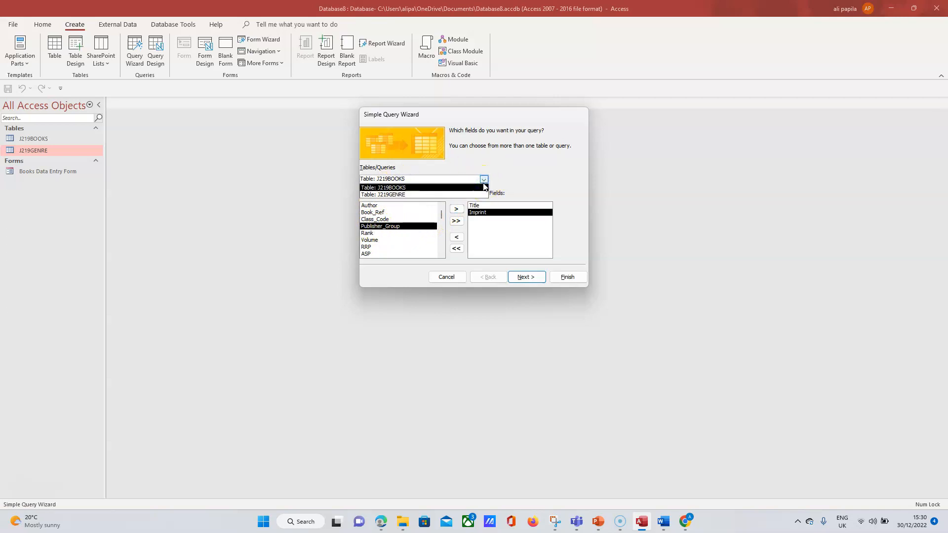
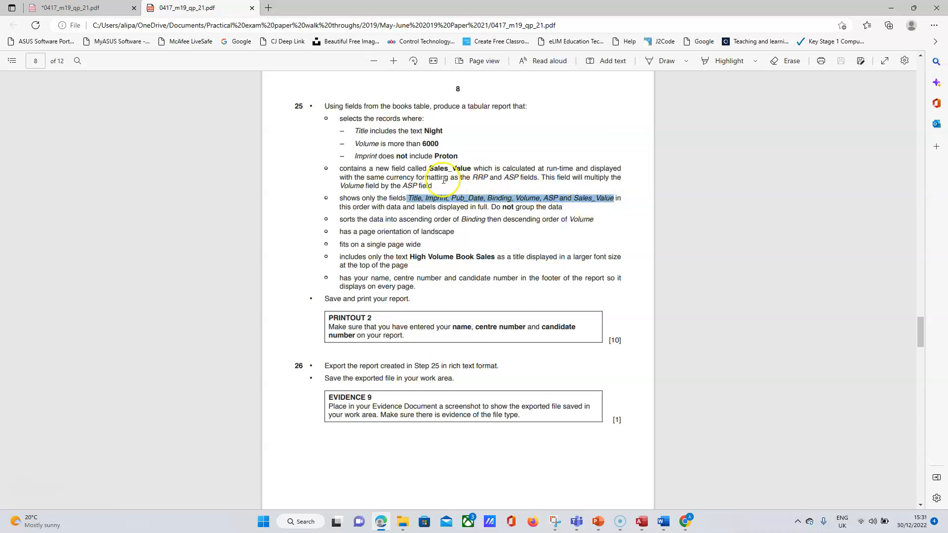
Read the Step 25 requirement for the new Sales_Value field in the exam paper PDF.
{"action": "left_click", "coordinate": [438, 167]}
{"action": "left_click", "coordinate": [386, 173]}
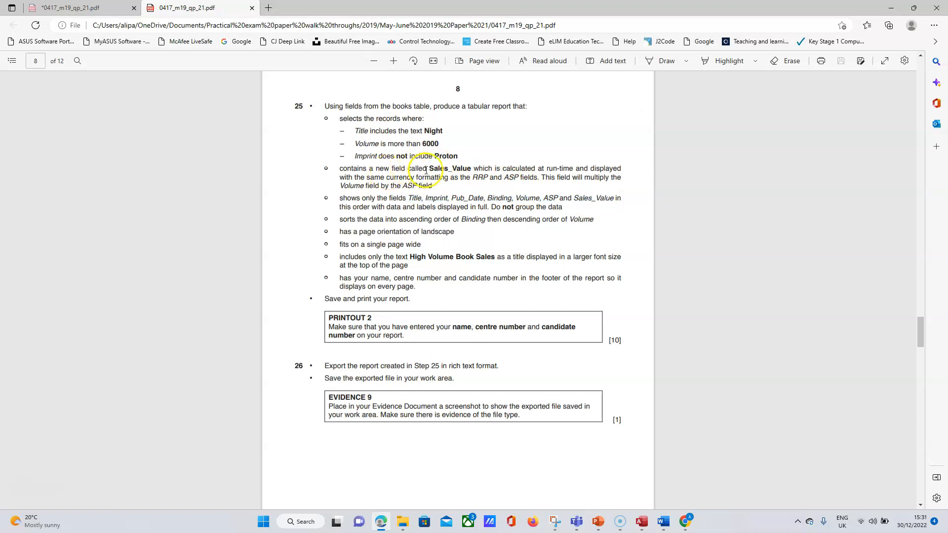
{"action": "left_click_drag", "start_coordinate": [428, 169], "coordinate": [572, 171]}
{"action": "left_click", "coordinate": [473, 169]}
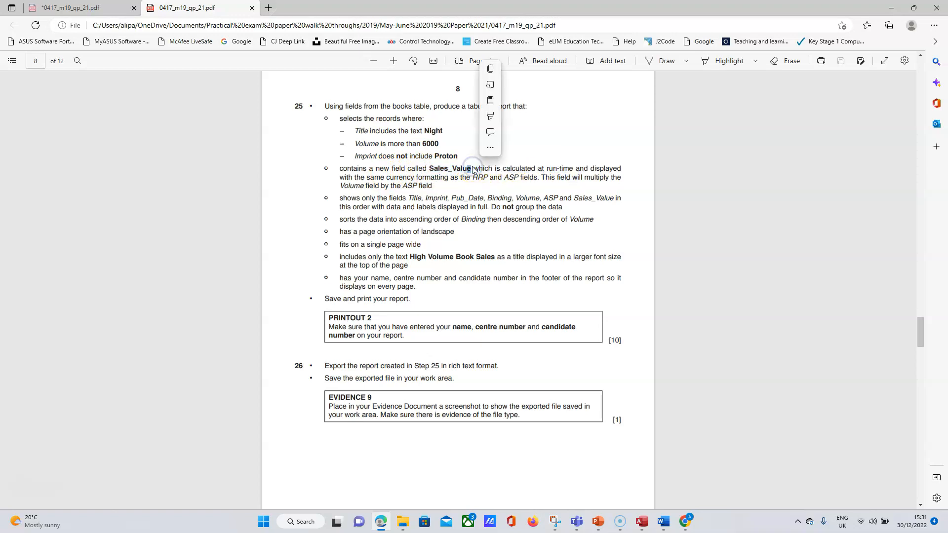
Back in Access, keep the wizard's query as a detail query and title it "High Vokume Book Sales".
{"action": "left_click", "coordinate": [644, 522]}
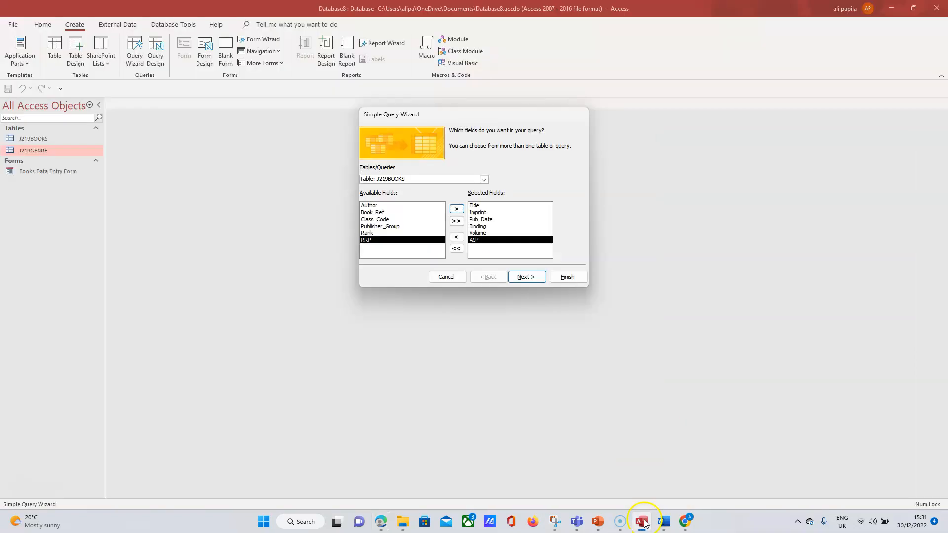
{"action": "left_click", "coordinate": [526, 277]}
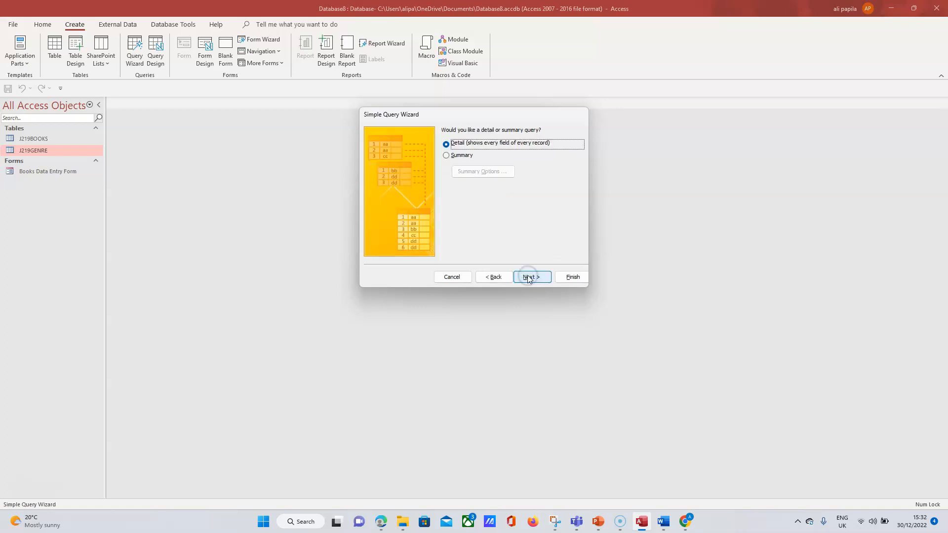
{"action": "left_click", "coordinate": [529, 277]}
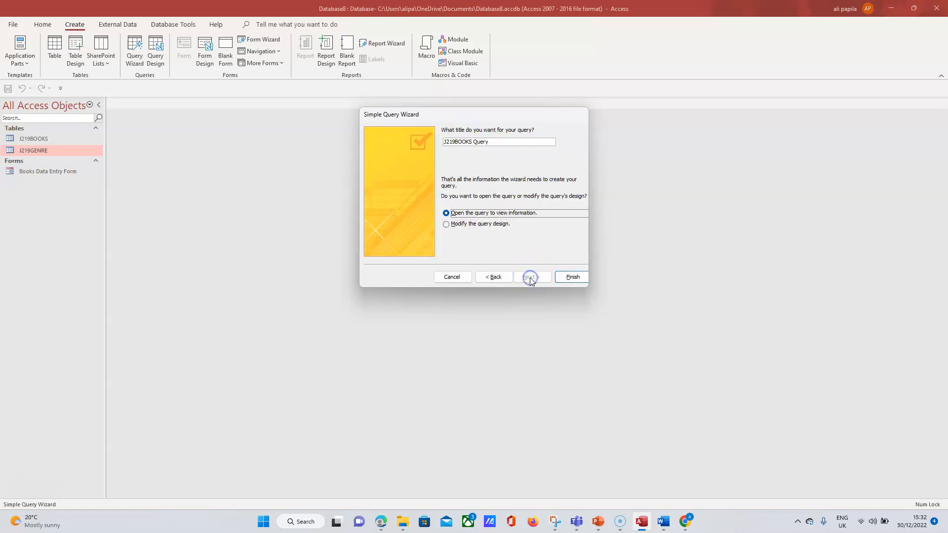
{"action": "left_click", "coordinate": [486, 142]}
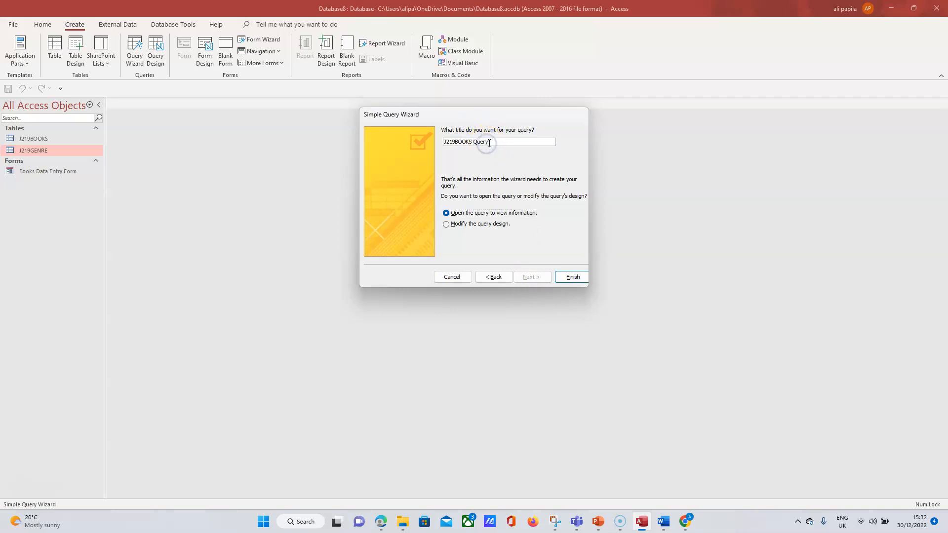
{"action": "left_click_drag", "start_coordinate": [489, 142], "coordinate": [440, 144]}
{"action": "type", "text": "High Vokume Book Sales"}
Check the required title in Step 25 of the exam paper and finish the Access query wizard, opening the query to view its records.
{"action": "left_click", "coordinate": [381, 521]}
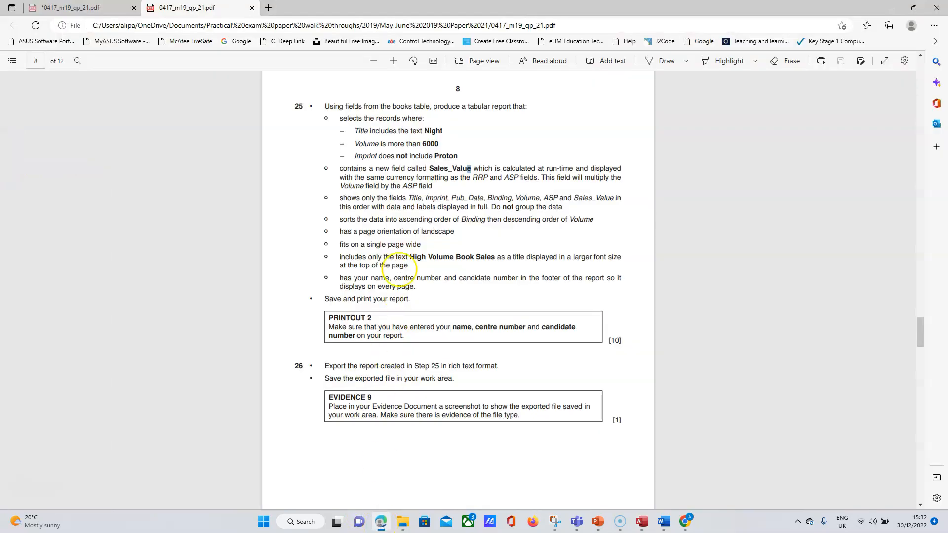
{"action": "left_click", "coordinate": [414, 257]}
{"action": "left_click_drag", "start_coordinate": [414, 256], "coordinate": [490, 258]}
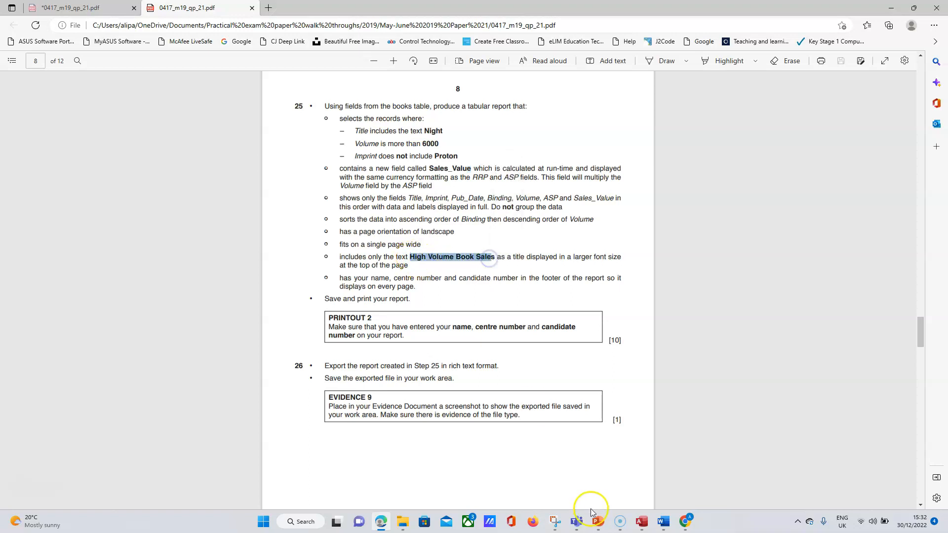
{"action": "left_click", "coordinate": [641, 521]}
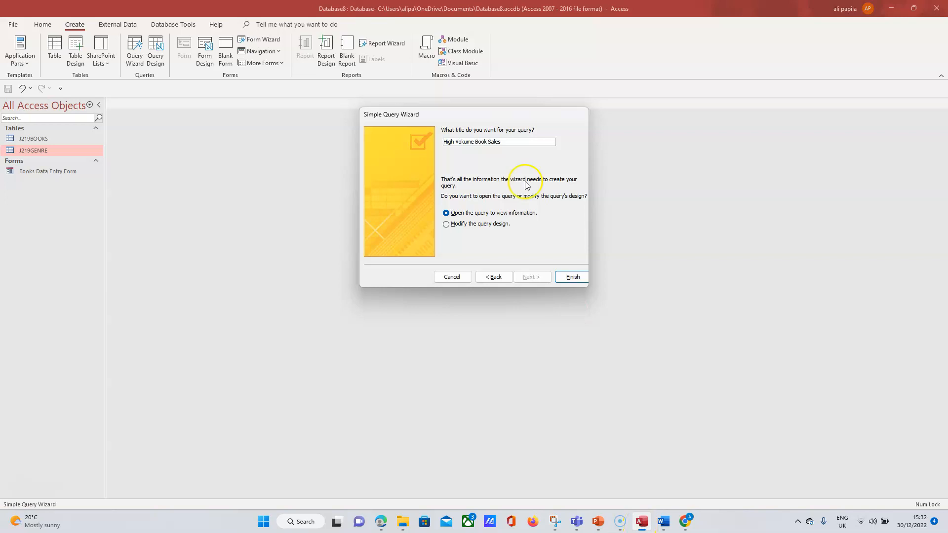
{"action": "left_click", "coordinate": [570, 278]}
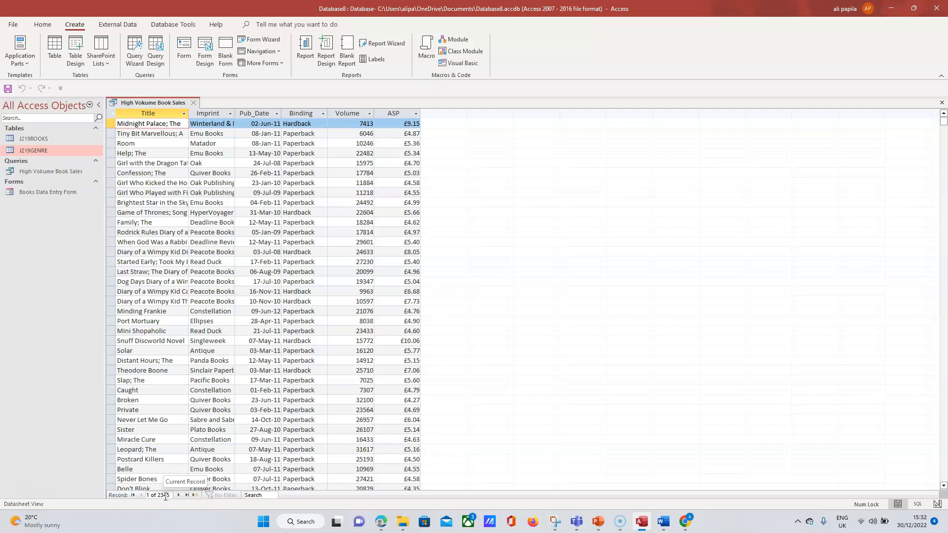
In the exam paper PDF, highlight in yellow the Step 25 requirement about which fields to show, their order and not grouping the data.
{"action": "left_click", "coordinate": [198, 532]}
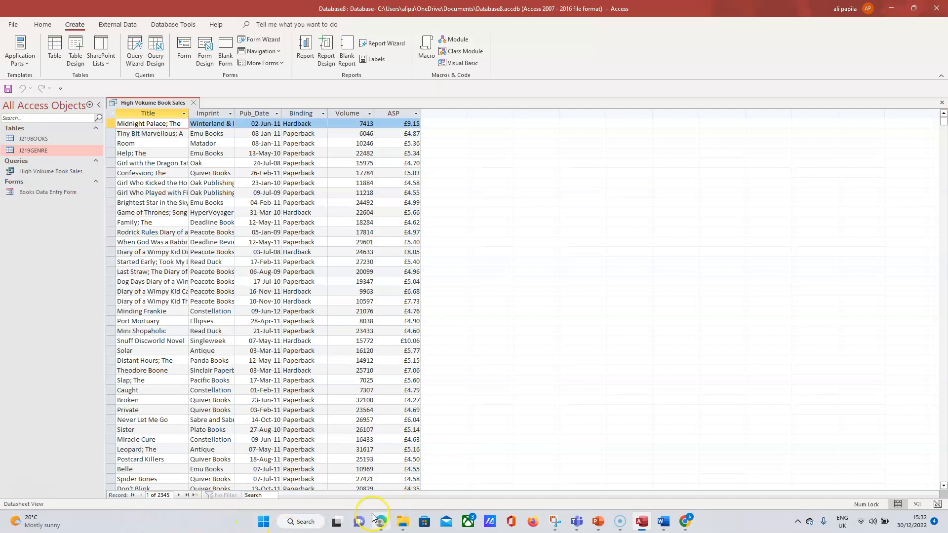
{"action": "left_click", "coordinate": [385, 522]}
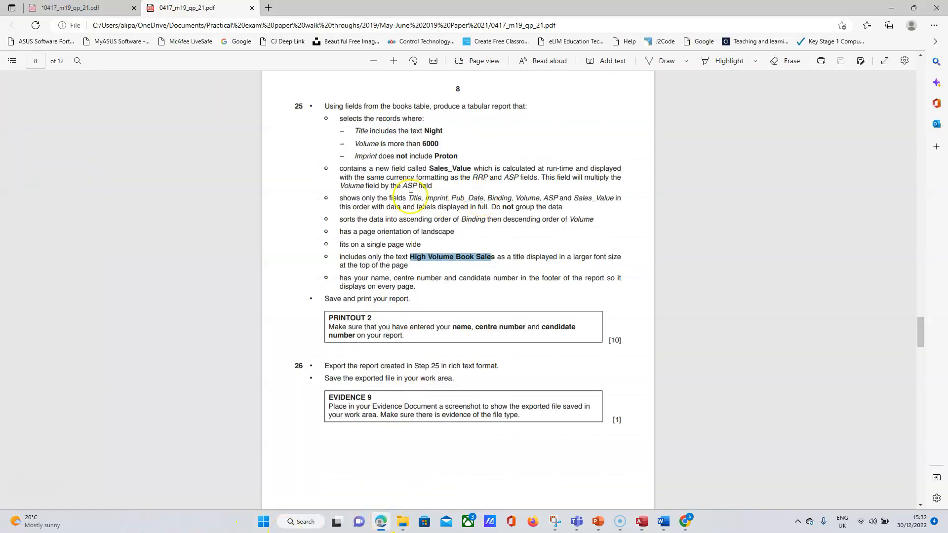
{"action": "left_click_drag", "start_coordinate": [339, 165], "coordinate": [342, 168]}
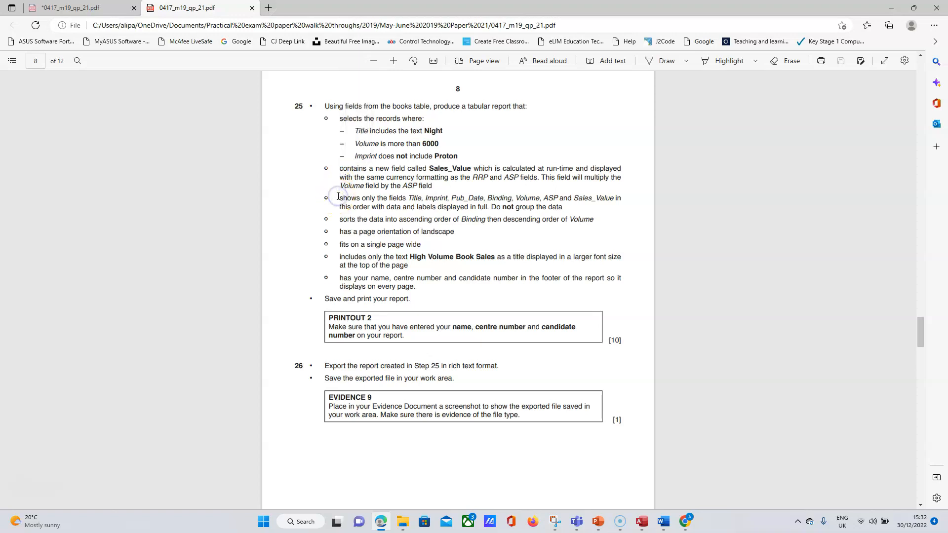
{"action": "left_click_drag", "start_coordinate": [338, 200], "coordinate": [566, 209]}
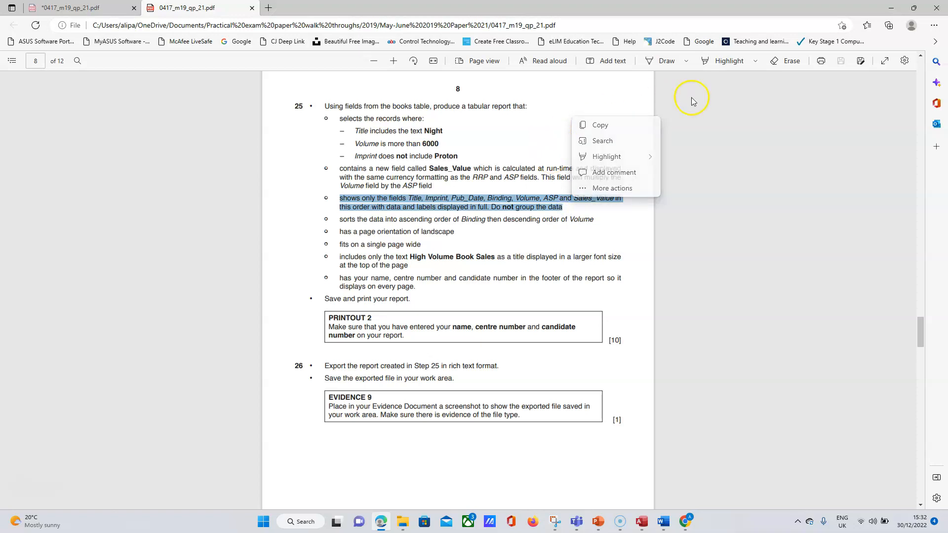
{"action": "left_click", "coordinate": [753, 61]}
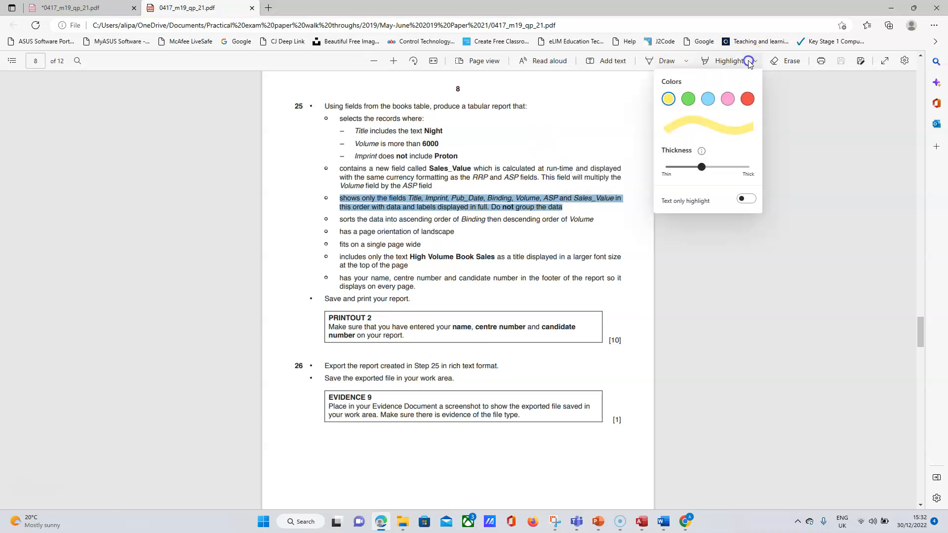
{"action": "left_click", "coordinate": [670, 98]}
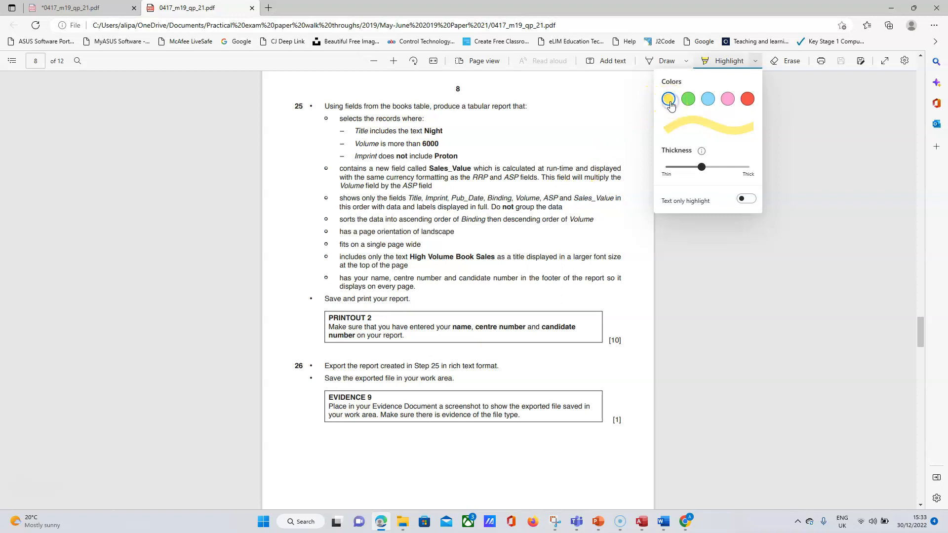
{"action": "left_click_drag", "start_coordinate": [339, 199], "coordinate": [564, 205]}
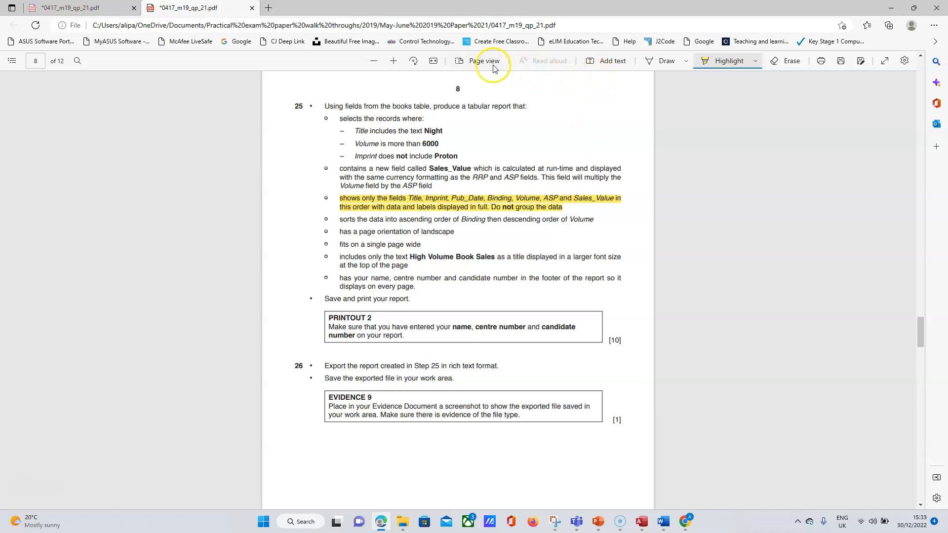
{"action": "left_click", "coordinate": [705, 63]}
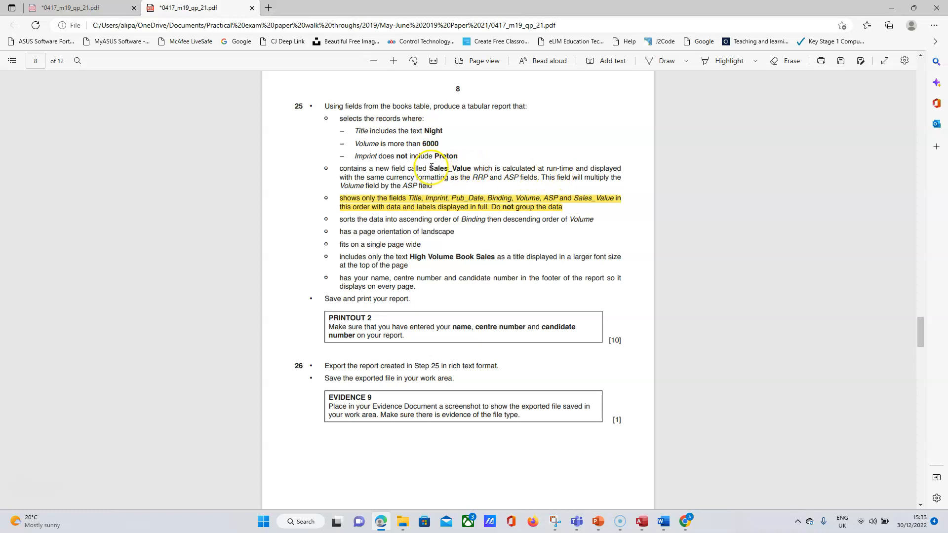
Compare the exam paper's Sales_Value calculation requirement with the fields in the Access query.
{"action": "left_click_drag", "start_coordinate": [430, 168], "coordinate": [469, 175]}
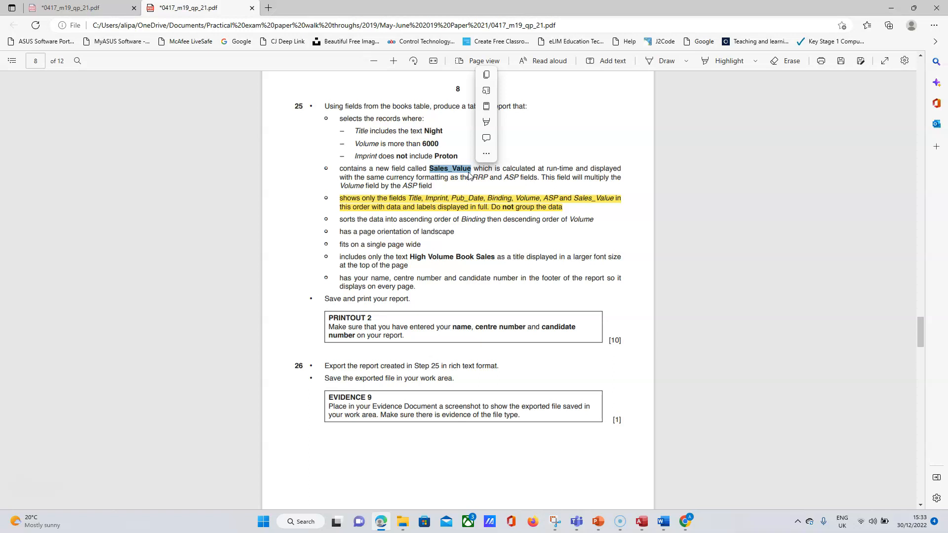
{"action": "left_click", "coordinate": [641, 521]}
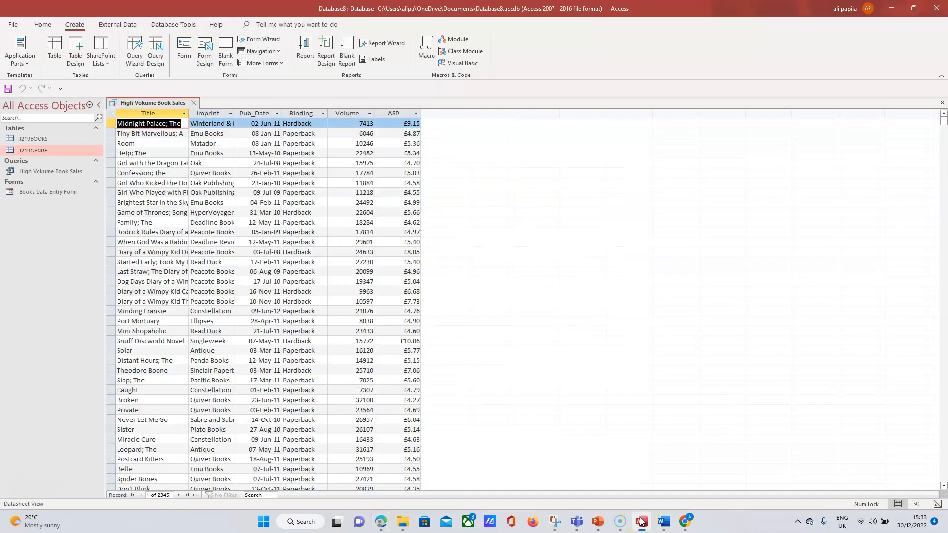
{"action": "left_click", "coordinate": [381, 521]}
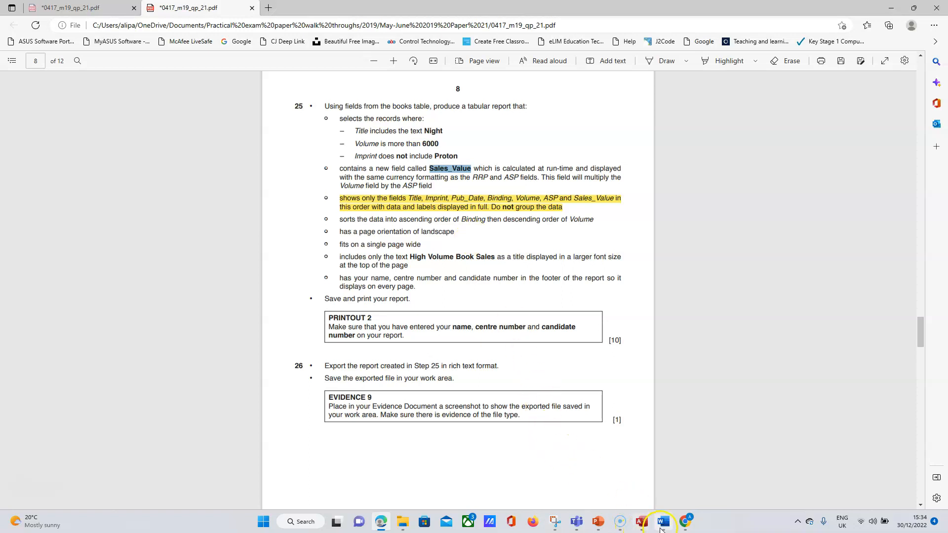
{"action": "mouse_move", "coordinate": [662, 527]}
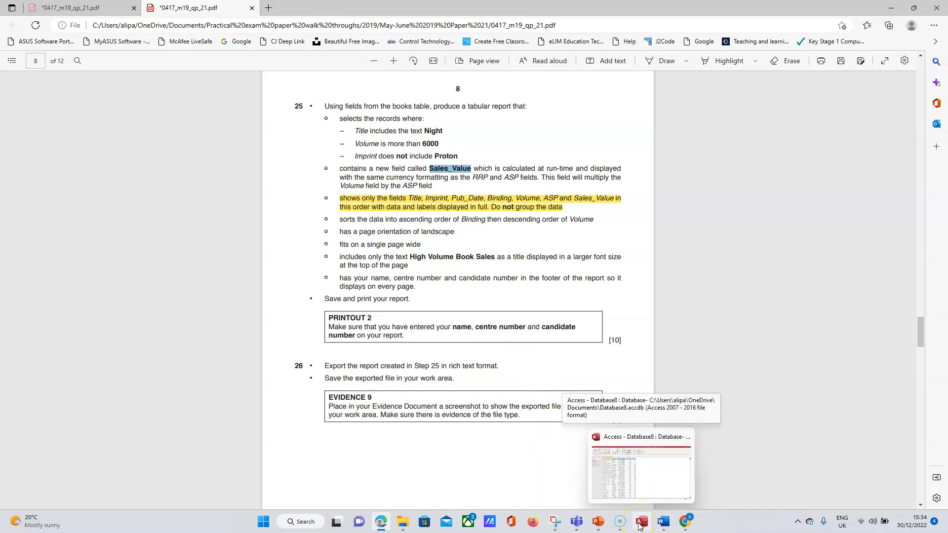
{"action": "left_click", "coordinate": [639, 527]}
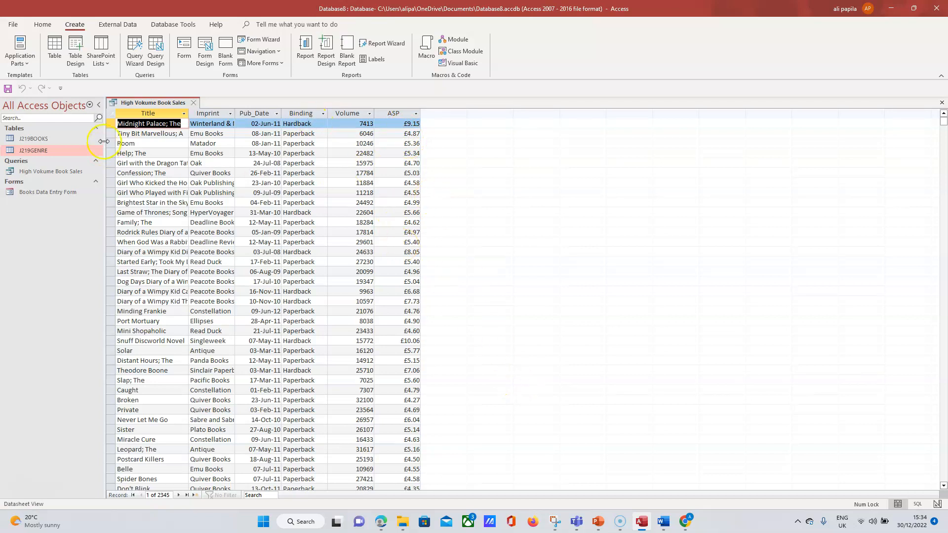
Open the query in Design View and close the Add Tables and Property Sheet panes.
{"action": "left_click", "coordinate": [42, 25]}
{"action": "left_click", "coordinate": [14, 60]}
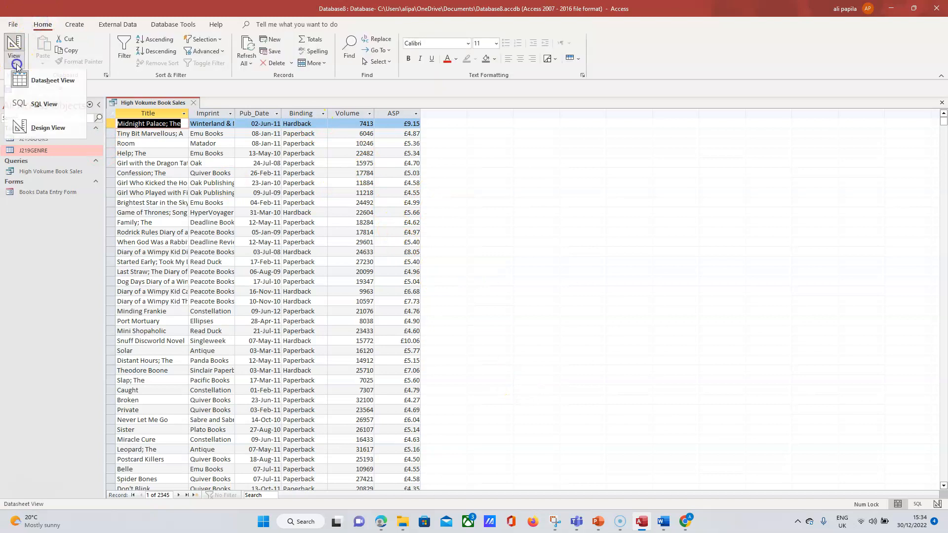
{"action": "left_click", "coordinate": [34, 125]}
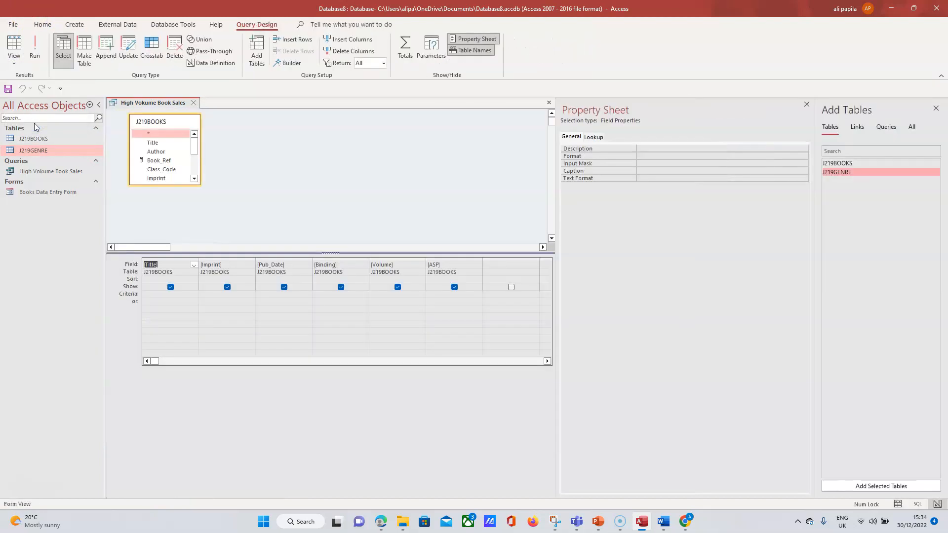
{"action": "left_click", "coordinate": [499, 267]}
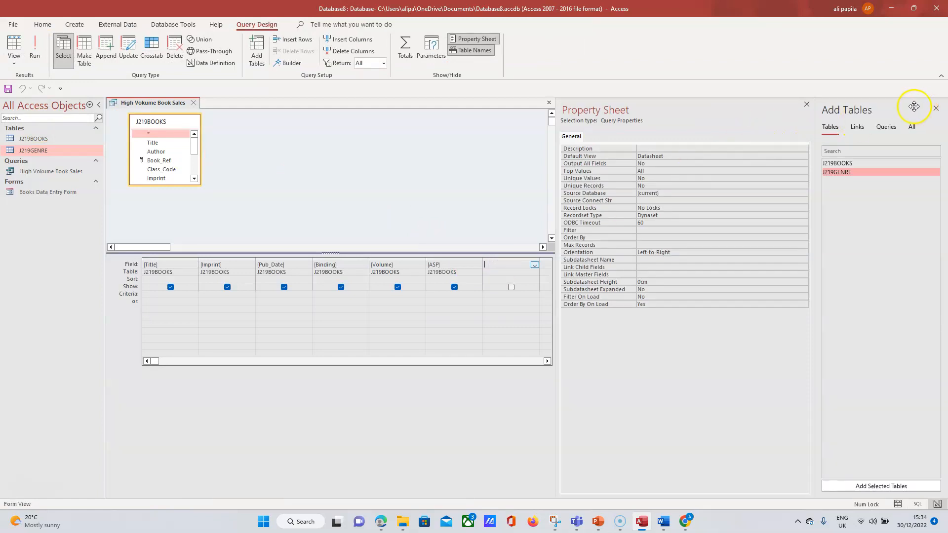
{"action": "left_click", "coordinate": [937, 107]}
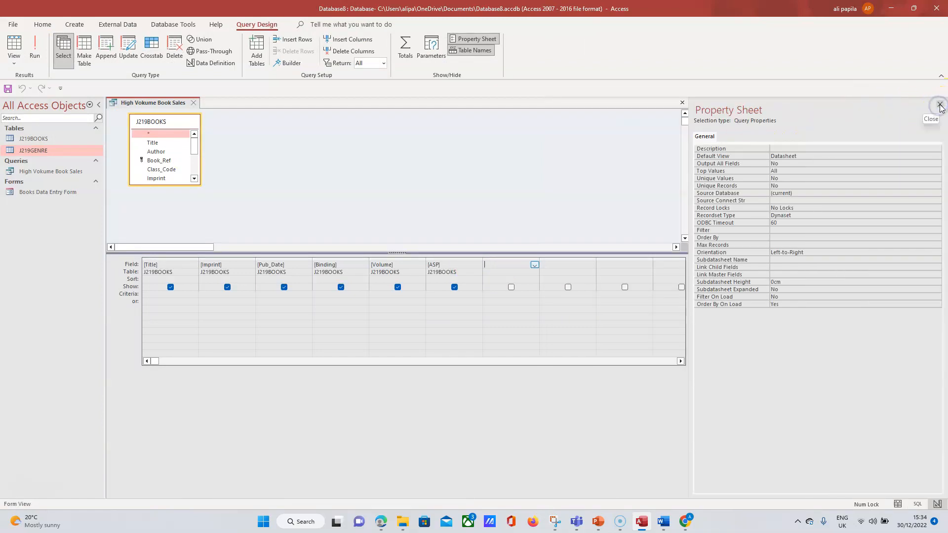
{"action": "left_click", "coordinate": [940, 105]}
Add the calculated field Sales_Value: [Volume]*[ASP] after ASP in the query design, checking the exam paper, and widen its column.
{"action": "left_click", "coordinate": [509, 264]}
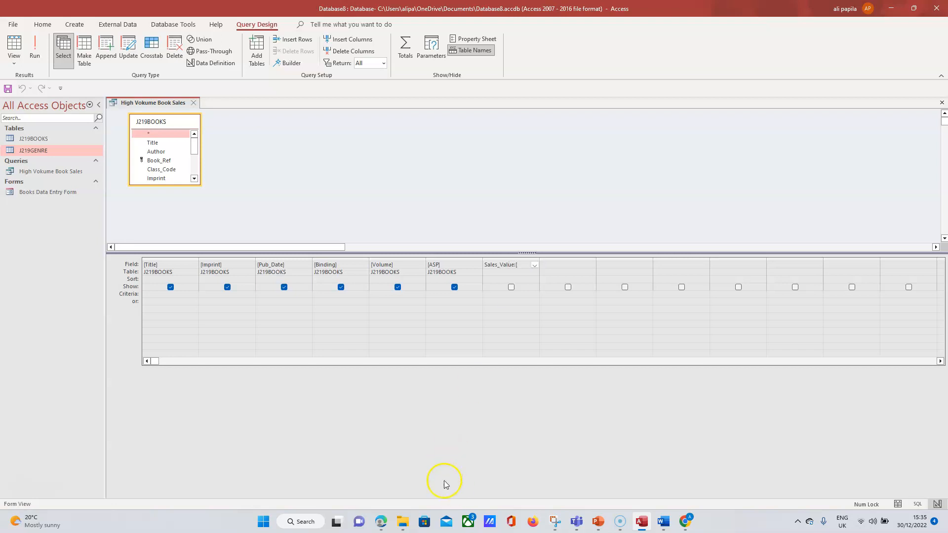
{"action": "left_click", "coordinate": [380, 521]}
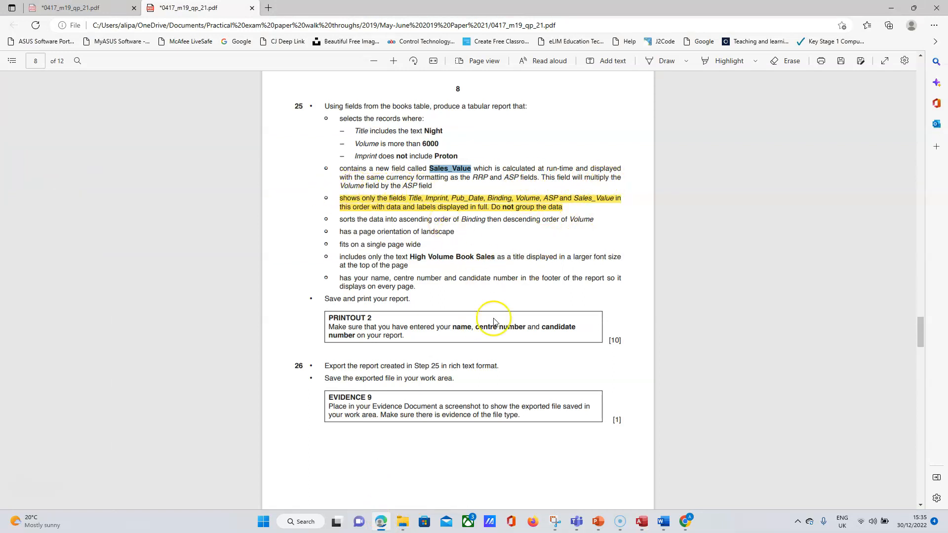
{"action": "left_click", "coordinate": [641, 521]}
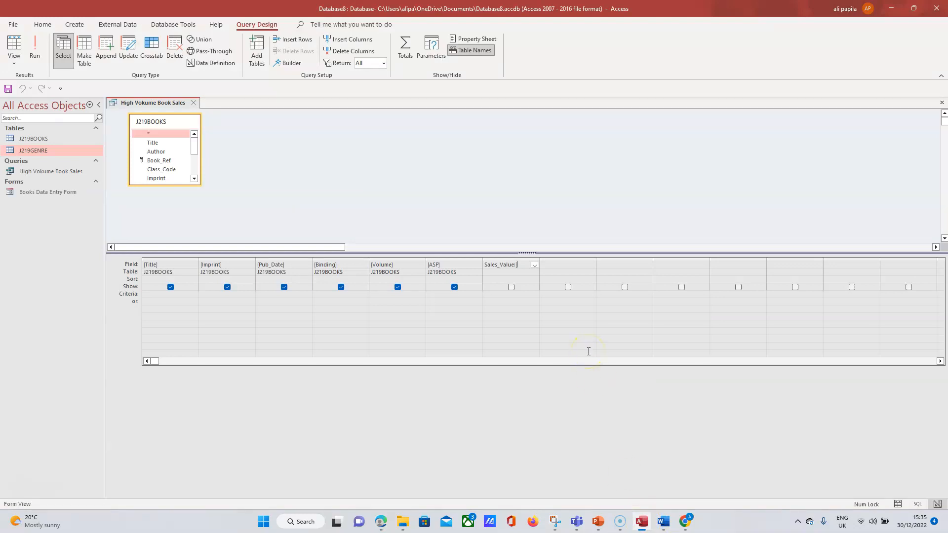
{"action": "type", "text": "Volume]*["}
{"action": "type", "text": "AS"}
{"action": "key", "text": "BackSpace"}
{"action": "left_click", "coordinate": [509, 273]}
{"action": "left_click_drag", "start_coordinate": [540, 256], "coordinate": [586, 266]}
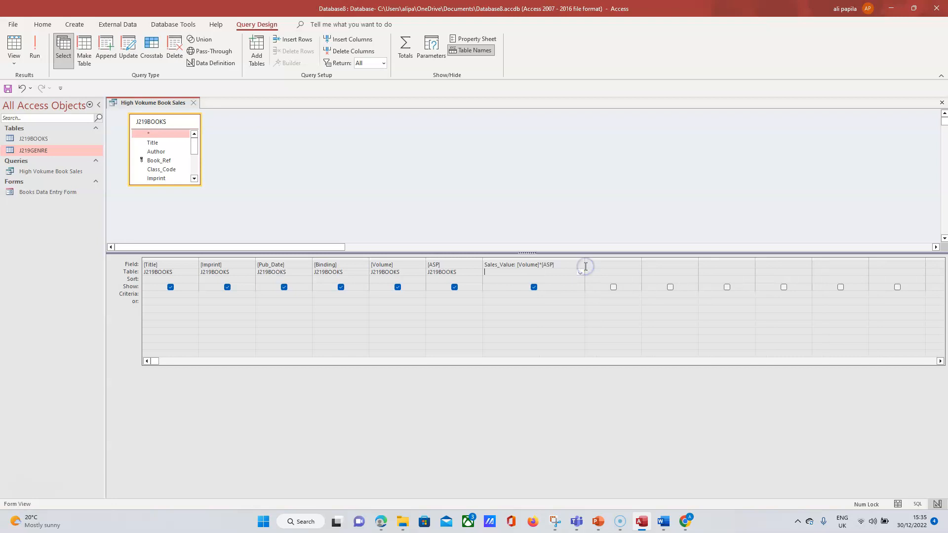
{"action": "left_click", "coordinate": [547, 270]}
Recheck the Step 25 requirements, run the query and widen the Sales_Value column in the results.
{"action": "left_click", "coordinate": [381, 523]}
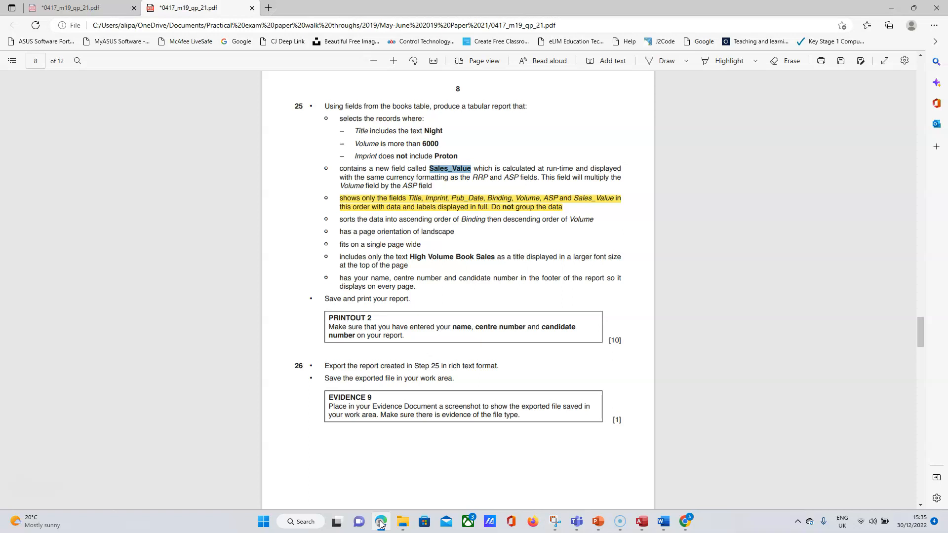
{"action": "left_click", "coordinate": [641, 521]}
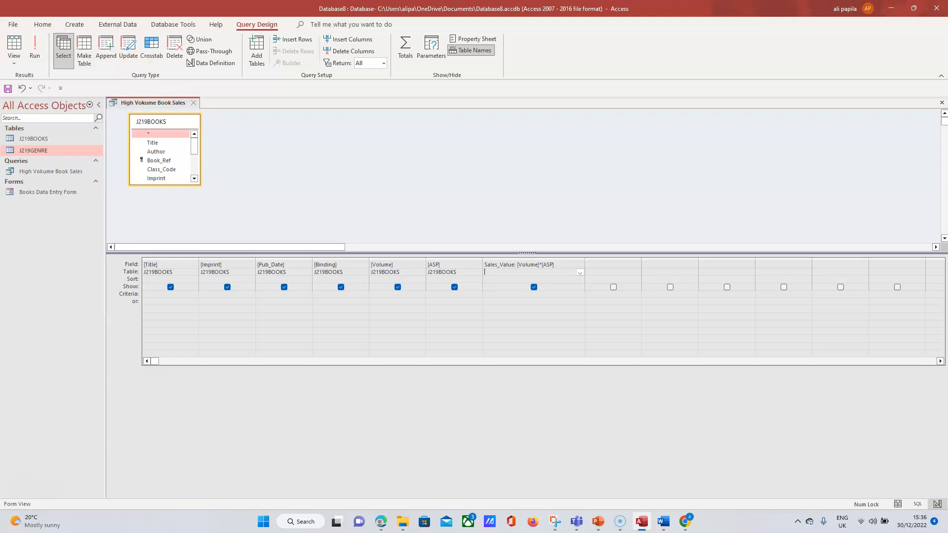
{"action": "left_click", "coordinate": [34, 45]}
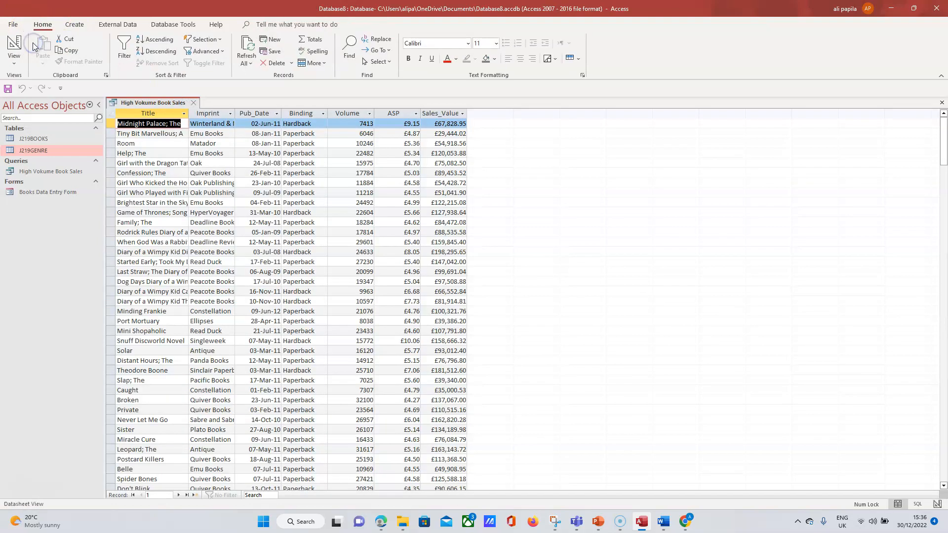
{"action": "left_click_drag", "start_coordinate": [468, 113], "coordinate": [492, 113]}
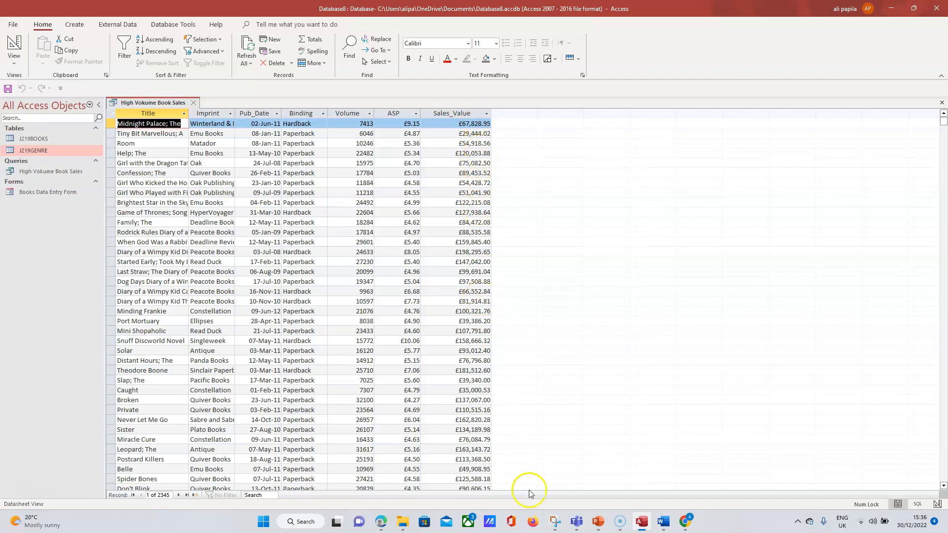
Set the Sales_Value field's decimal places to 2 in the query design and rerun the query.
{"action": "mouse_move", "coordinate": [569, 527]}
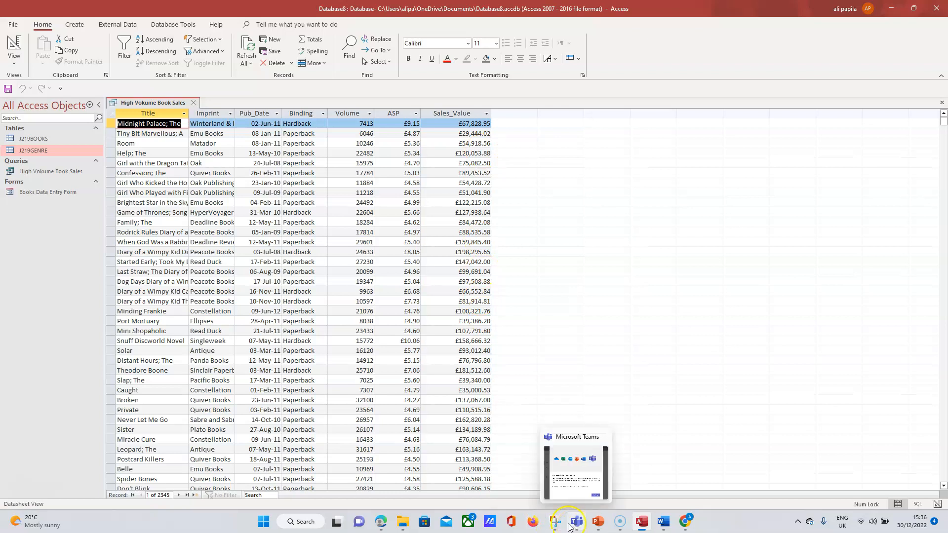
{"action": "left_click", "coordinate": [381, 524]}
{"action": "left_click", "coordinate": [642, 525]}
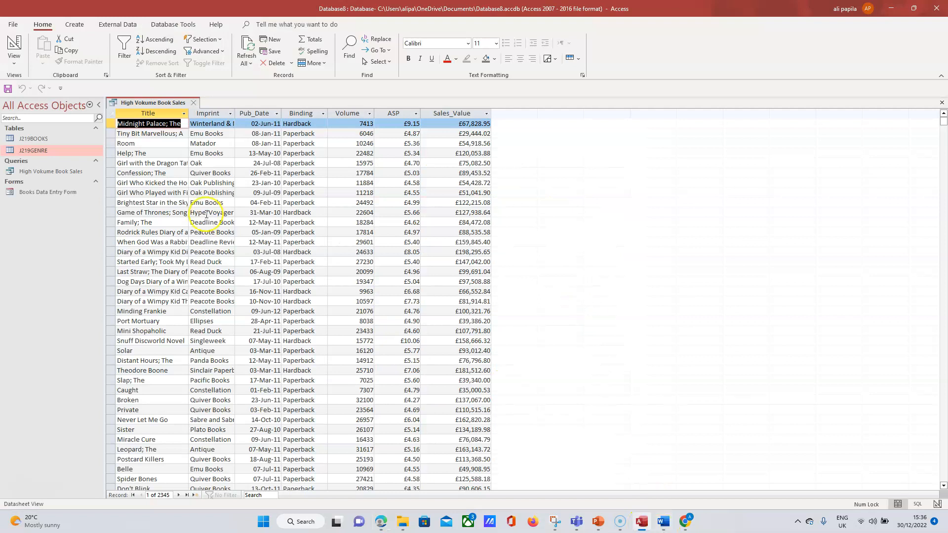
{"action": "left_click", "coordinate": [15, 64]}
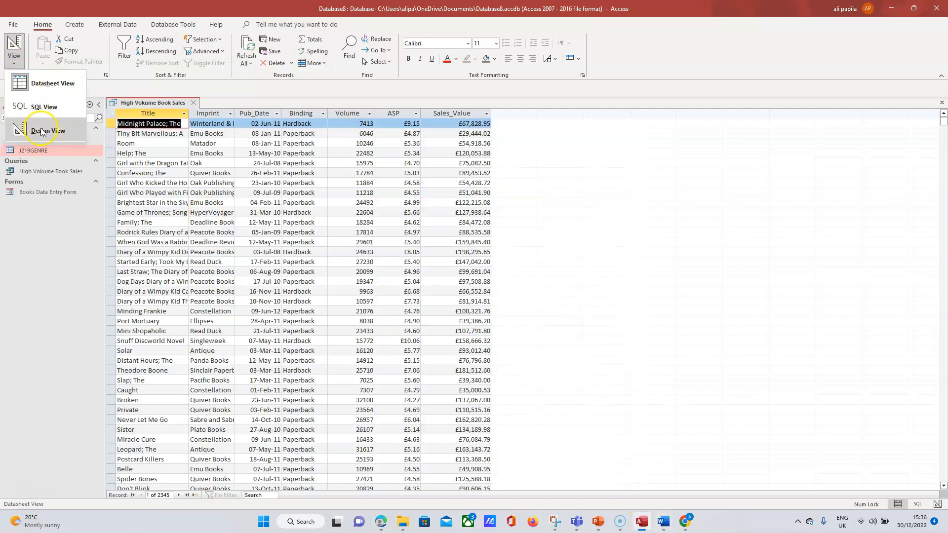
{"action": "left_click", "coordinate": [41, 130]}
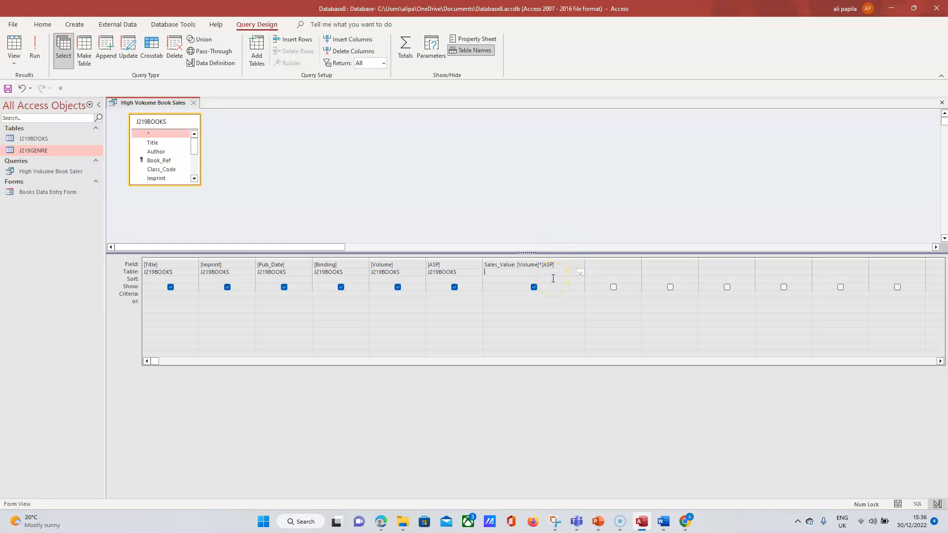
{"action": "right_click", "coordinate": [552, 274]}
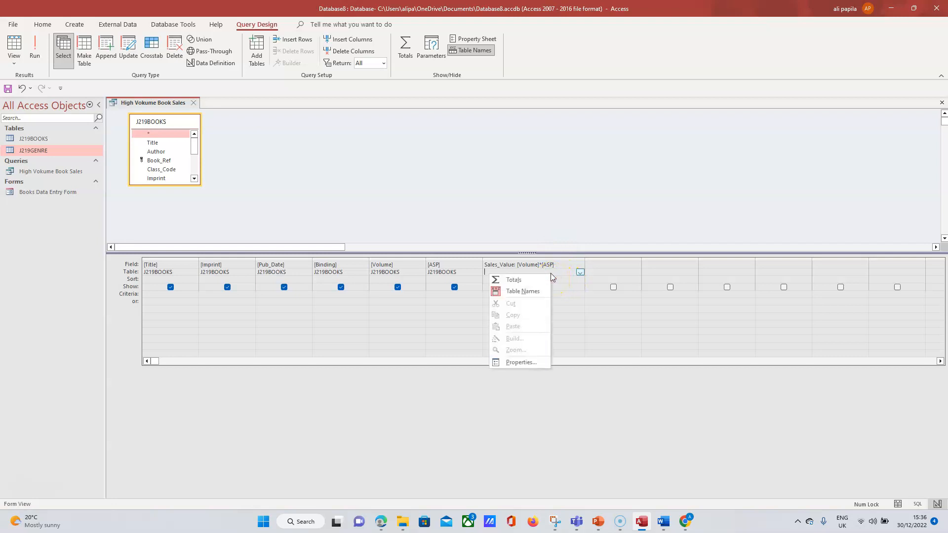
{"action": "left_click", "coordinate": [530, 361]}
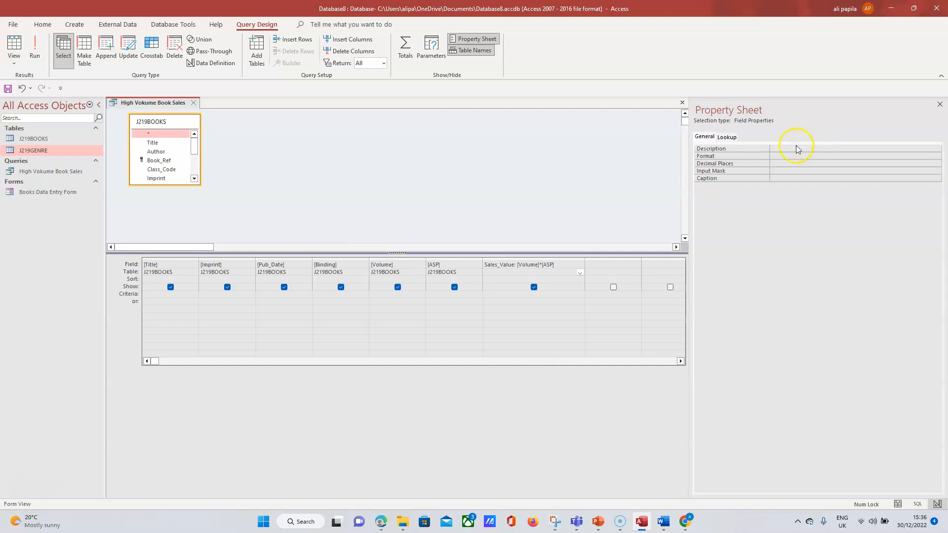
{"action": "left_click", "coordinate": [776, 164]}
{"action": "left_click", "coordinate": [937, 163]}
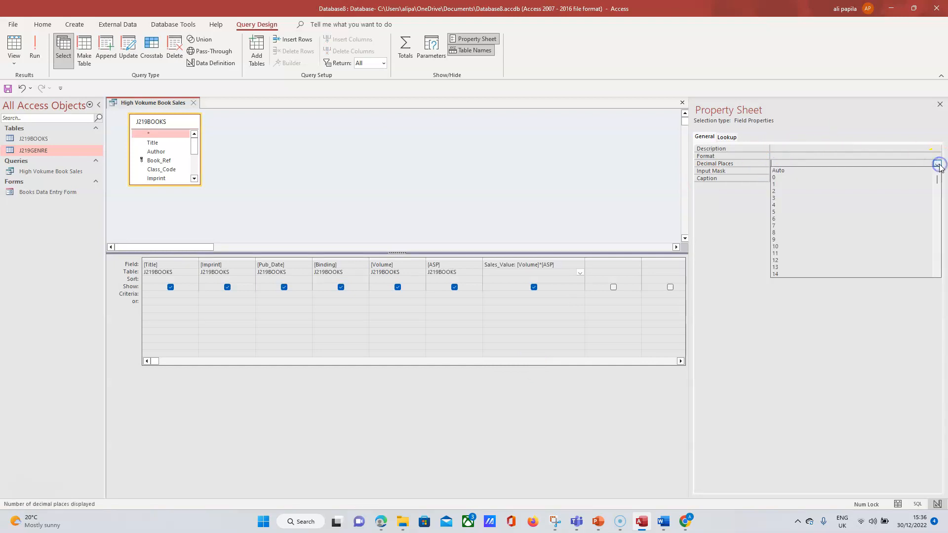
{"action": "left_click", "coordinate": [797, 192]}
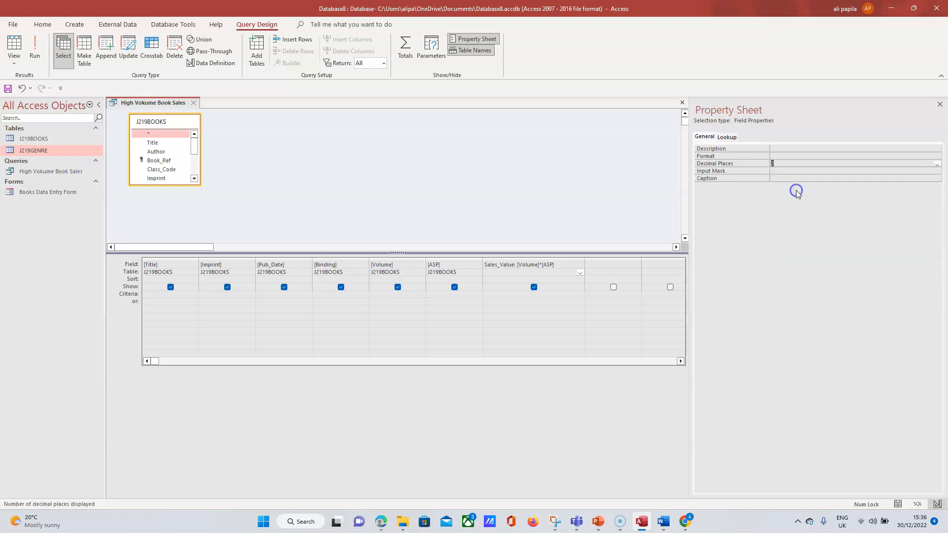
{"action": "left_click", "coordinate": [939, 105]}
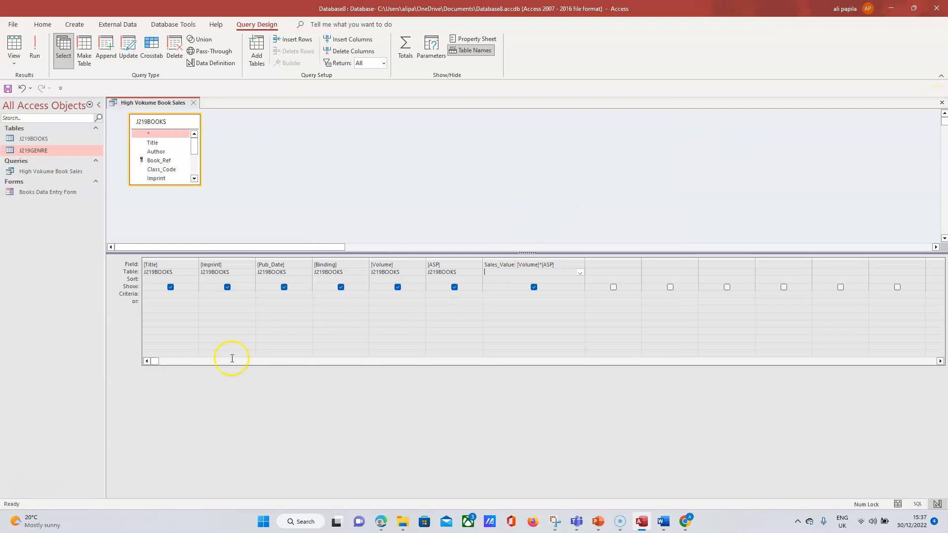
{"action": "left_click", "coordinate": [34, 59]}
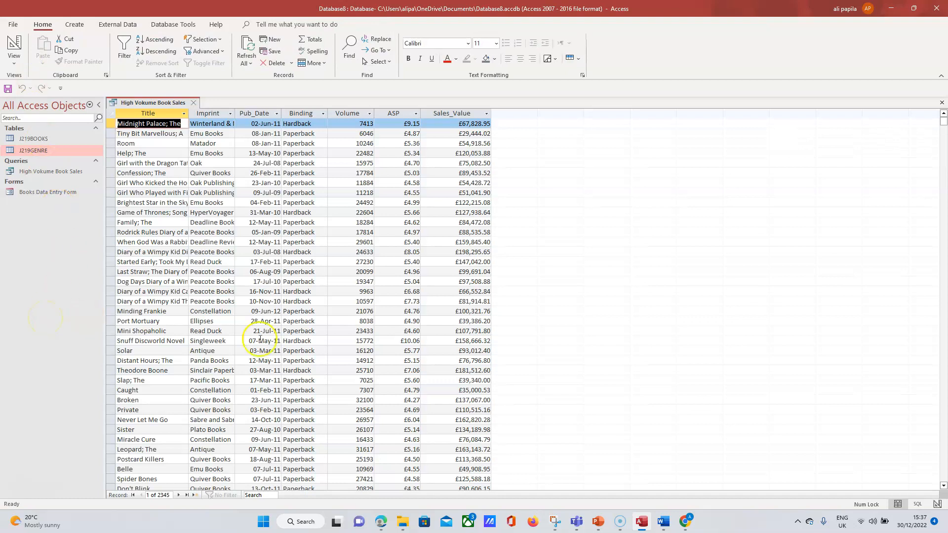
Switch to the exam paper and highlight Step 25's Sales_Value field requirement in yellow.
{"action": "left_click", "coordinate": [381, 521]}
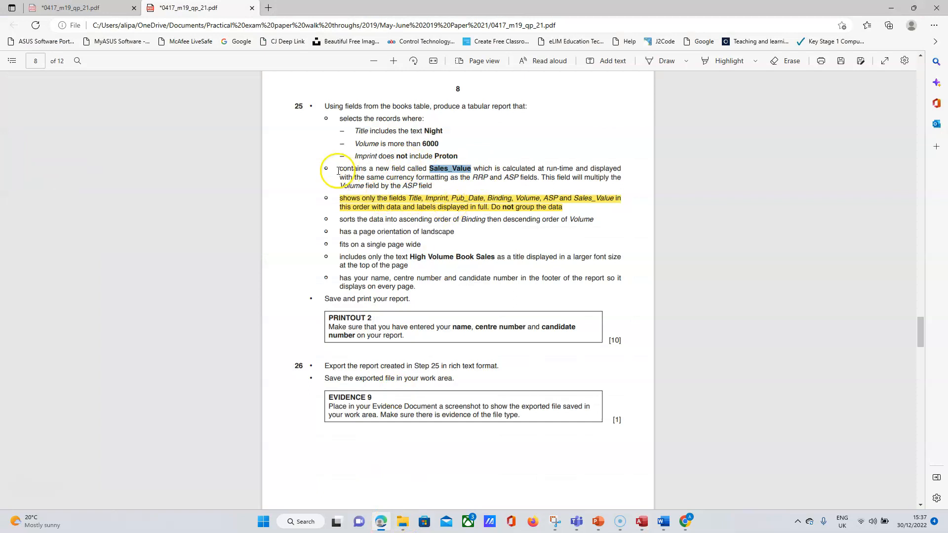
{"action": "left_click_drag", "start_coordinate": [339, 169], "coordinate": [432, 187]}
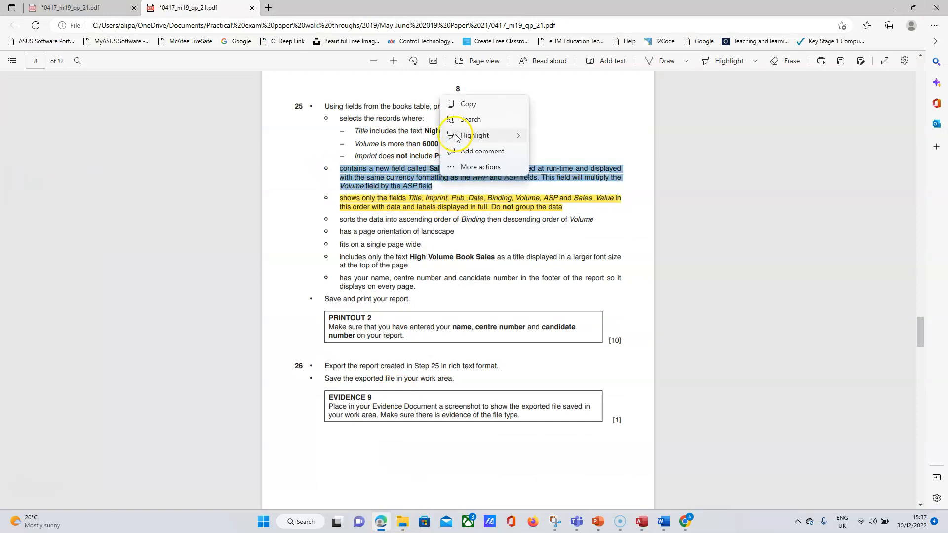
{"action": "mouse_move", "coordinate": [494, 135]}
{"action": "left_click", "coordinate": [537, 138]}
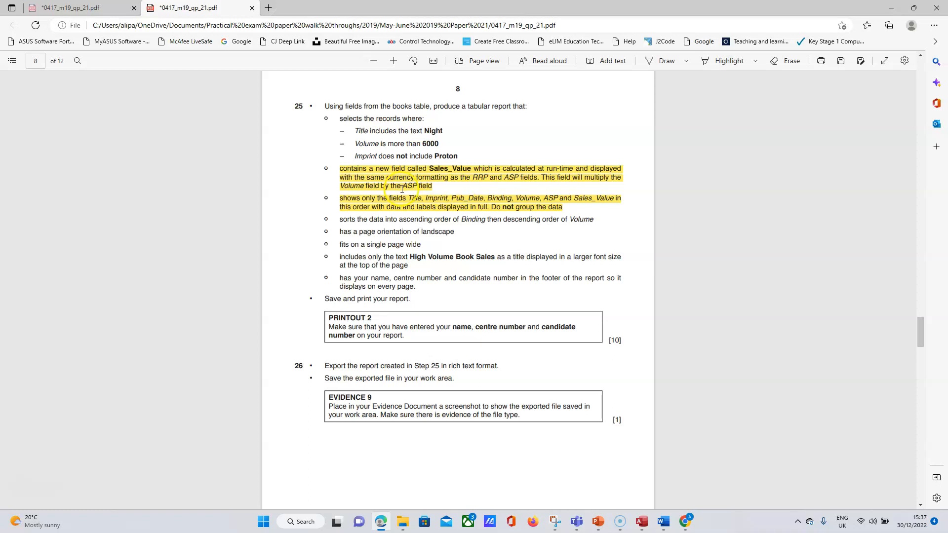
Check the exam paper's Title condition, add the criterion *night* to the Title field in the Access query design and run the query.
{"action": "left_click_drag", "start_coordinate": [357, 131], "coordinate": [444, 131]}
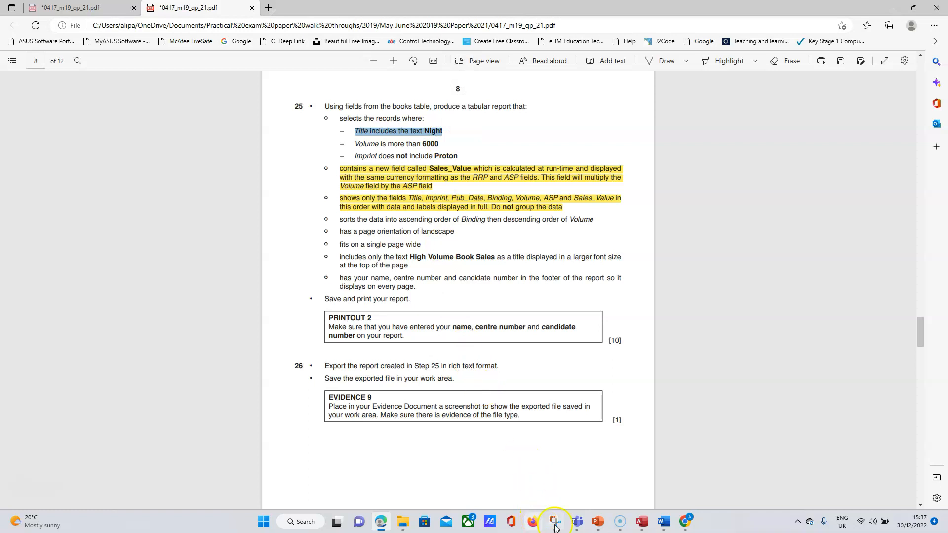
{"action": "mouse_move", "coordinate": [598, 531]}
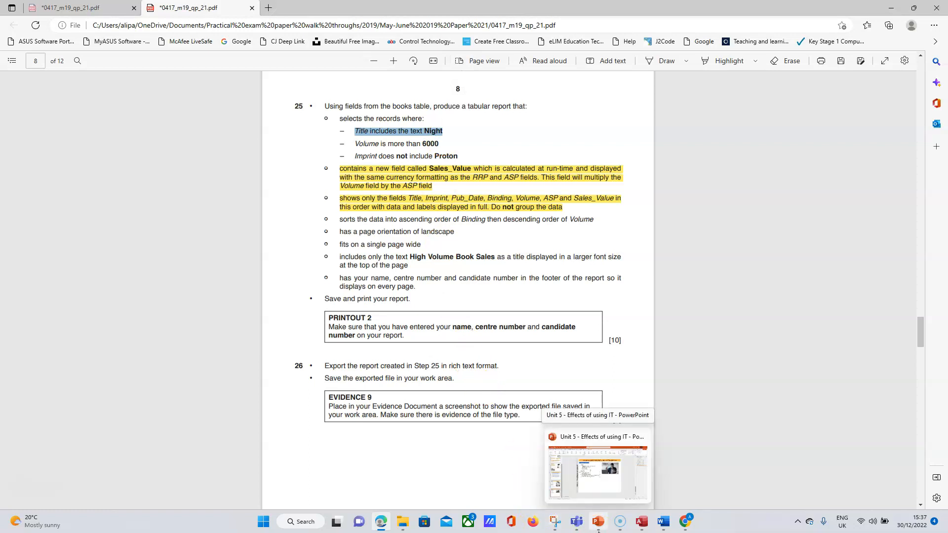
{"action": "left_click", "coordinate": [641, 521]}
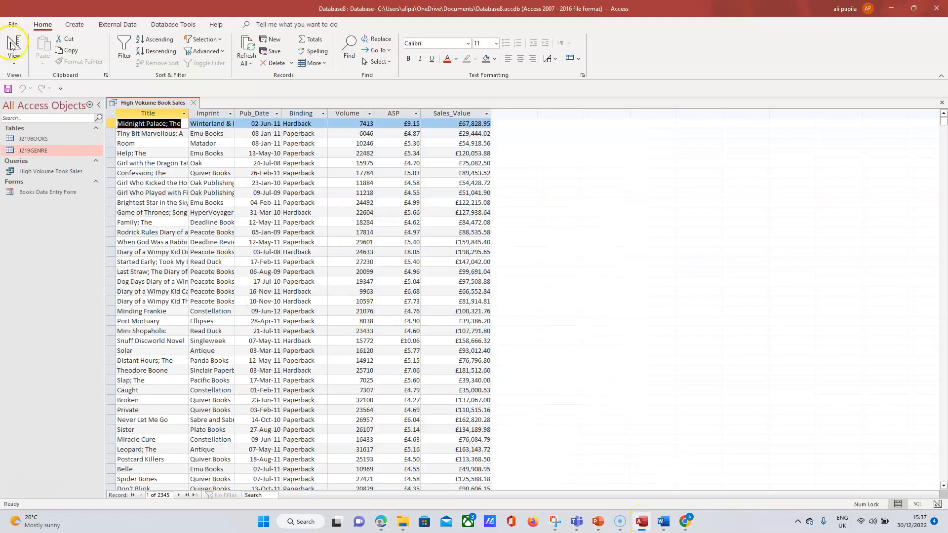
{"action": "left_click", "coordinate": [14, 57]}
{"action": "left_click", "coordinate": [42, 130]}
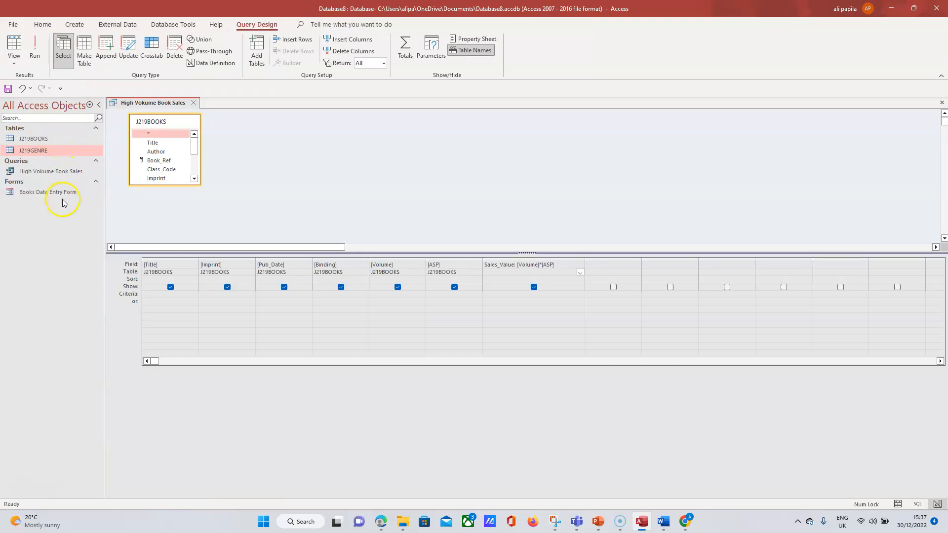
{"action": "left_click", "coordinate": [151, 297]}
{"action": "type", "text": "*night*"}
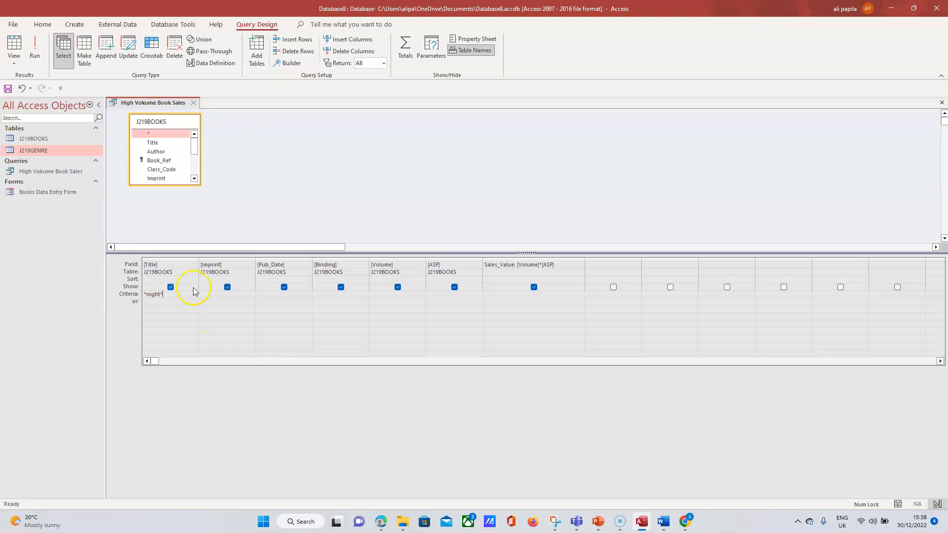
{"action": "left_click", "coordinate": [36, 50]}
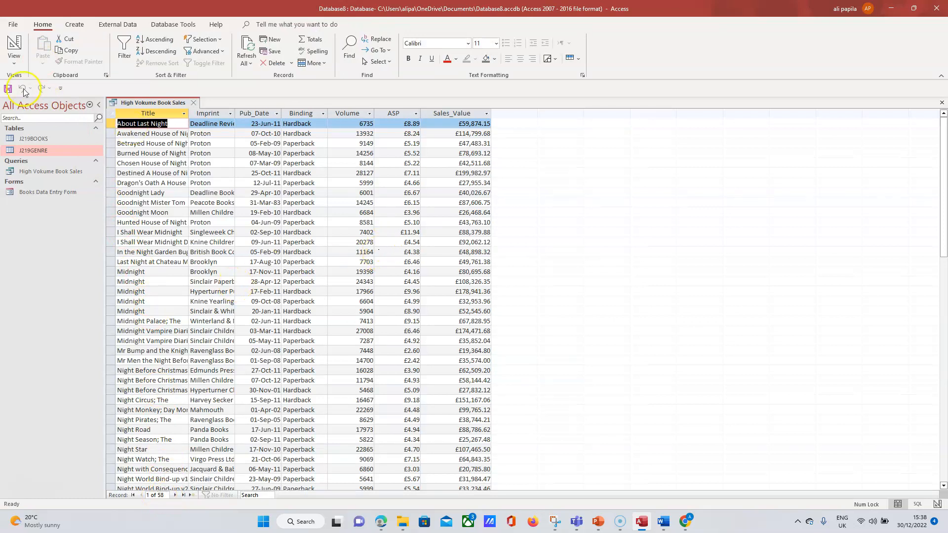
Add the criteria >6000 for Volume and Not "proton" for Imprint, run the query, and widen the Title and Imprint columns.
{"action": "left_click", "coordinate": [20, 60]}
{"action": "left_click", "coordinate": [38, 133]}
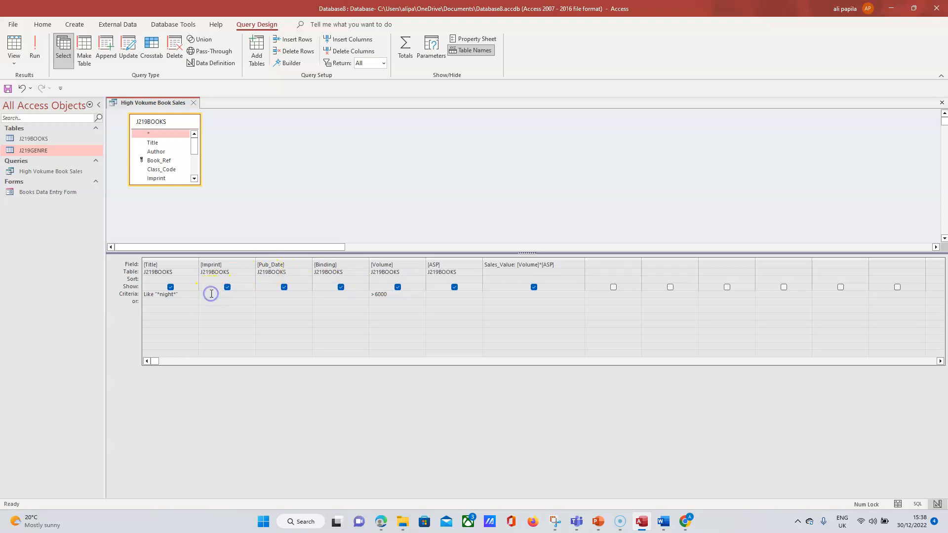
{"action": "type", "text": "ot \"proton"}
{"action": "left_click", "coordinate": [35, 53]}
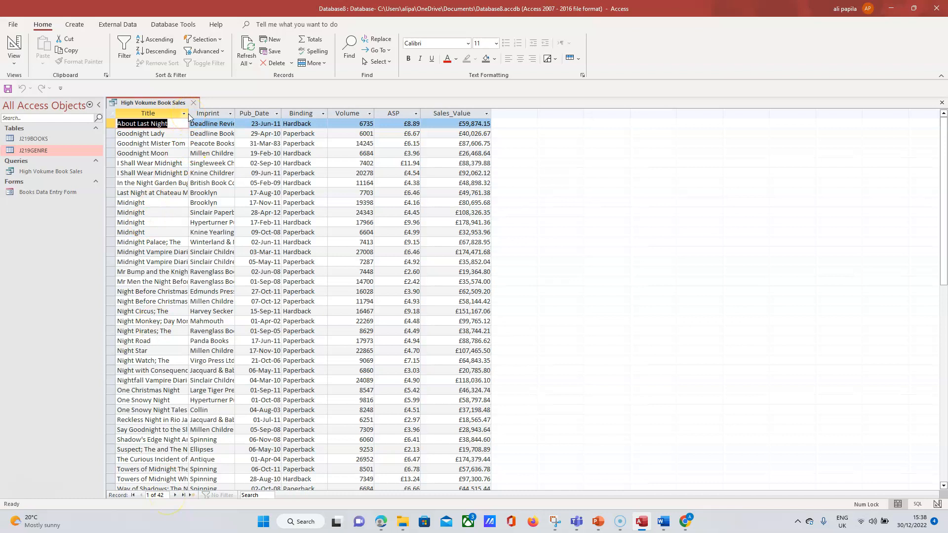
{"action": "left_click_drag", "start_coordinate": [190, 113], "coordinate": [370, 114]}
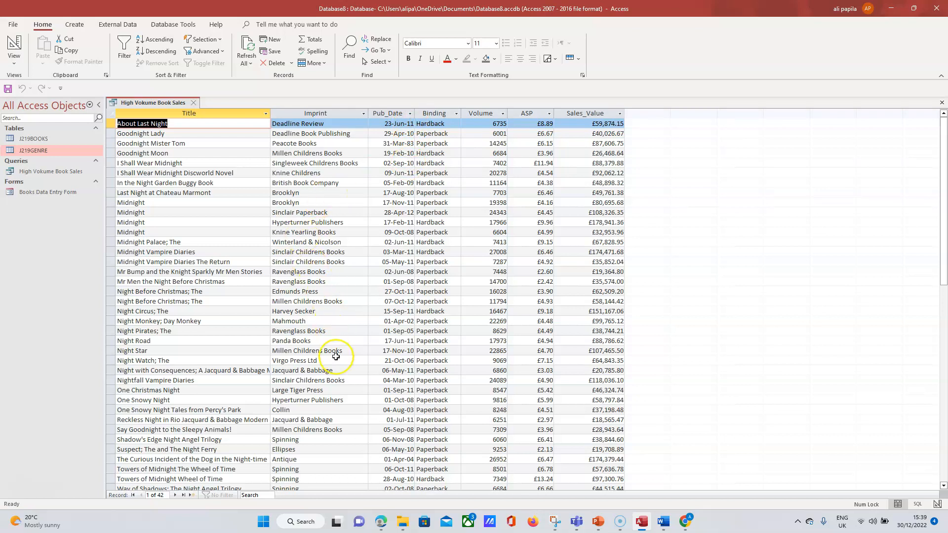
In the exam paper, highlight Step 25's record selection criteria in yellow and check the report title and sorting requirements.
{"action": "left_click", "coordinate": [381, 522]}
{"action": "left_click_drag", "start_coordinate": [339, 118], "coordinate": [460, 157]}
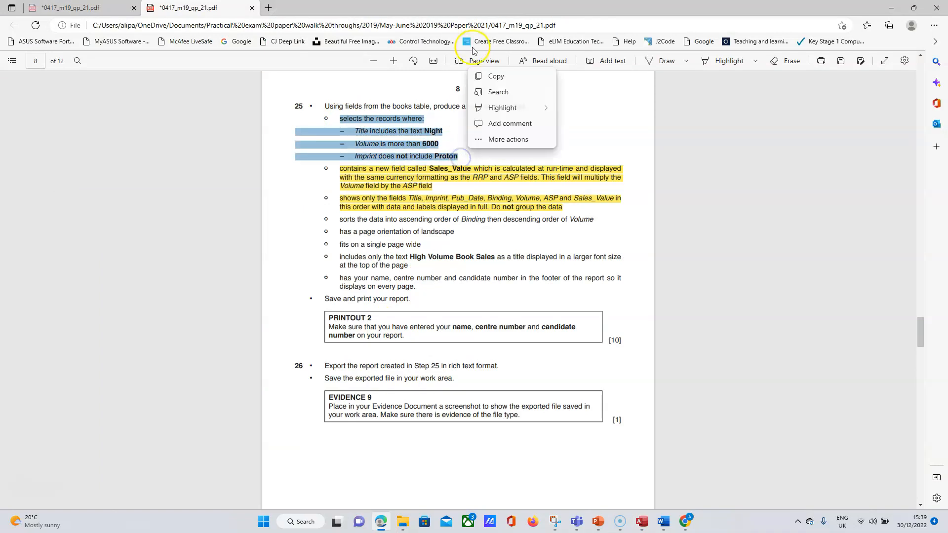
{"action": "mouse_move", "coordinate": [491, 110]}
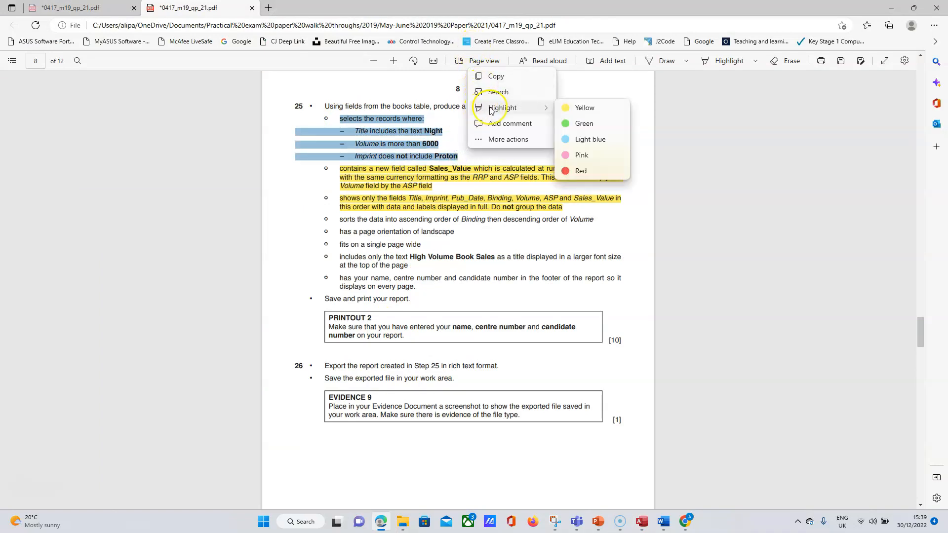
{"action": "left_click", "coordinate": [571, 108]}
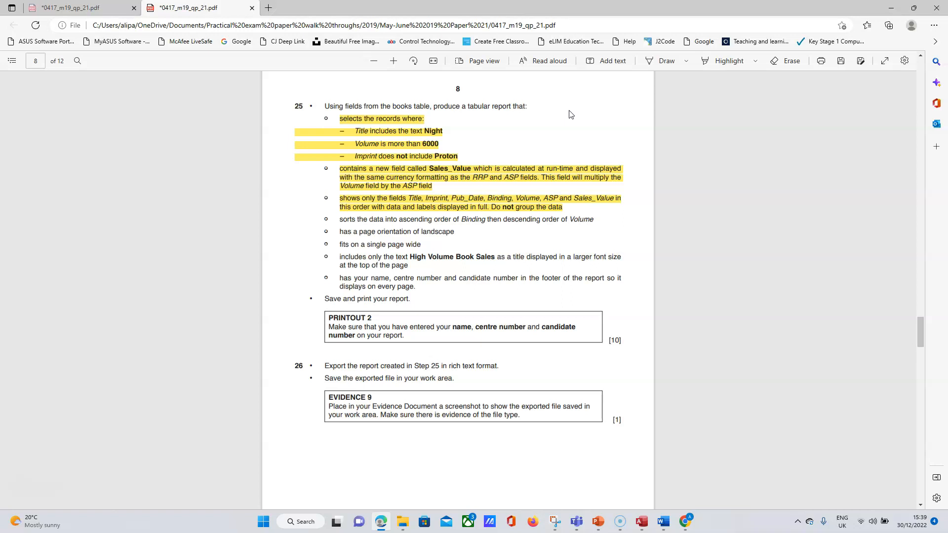
{"action": "left_click", "coordinate": [339, 222]}
{"action": "left_click_drag", "start_coordinate": [339, 258], "coordinate": [497, 264]}
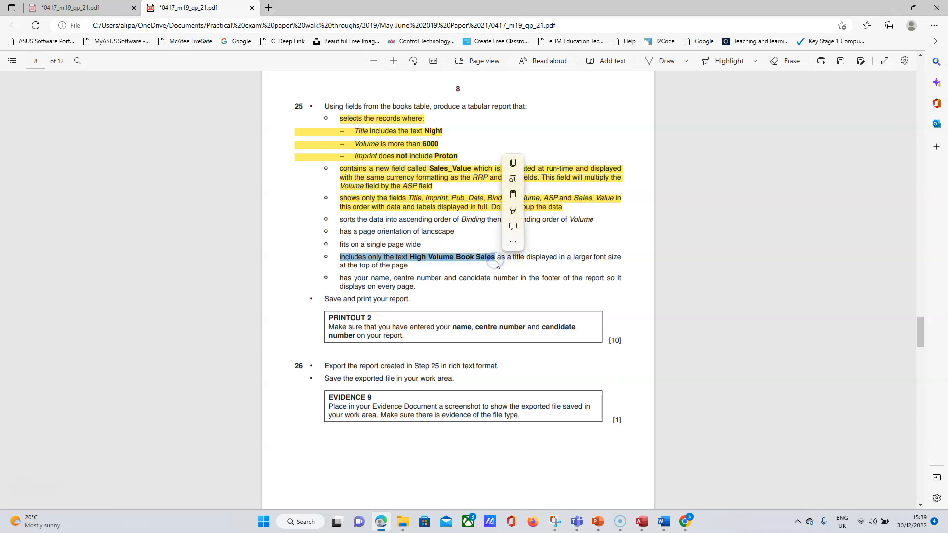
{"action": "left_click", "coordinate": [471, 262]}
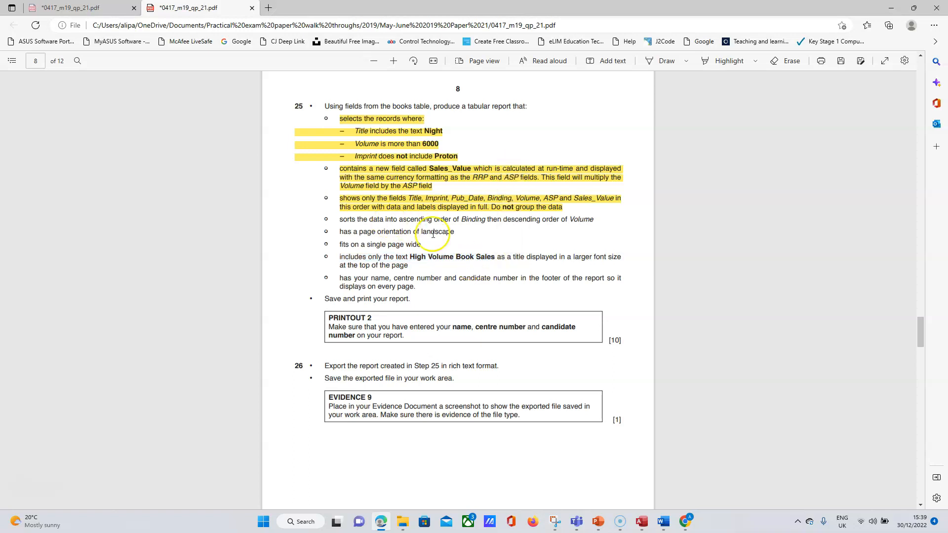
{"action": "left_click_drag", "start_coordinate": [339, 219], "coordinate": [599, 222]}
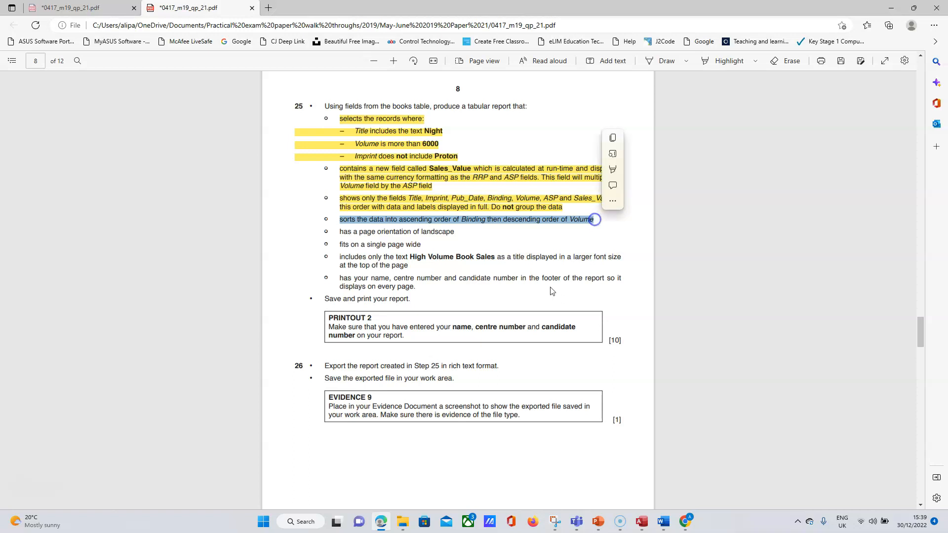
Return to Access, save the query and start a Report Wizard report based on it with all available fields.
{"action": "left_click", "coordinate": [637, 523]}
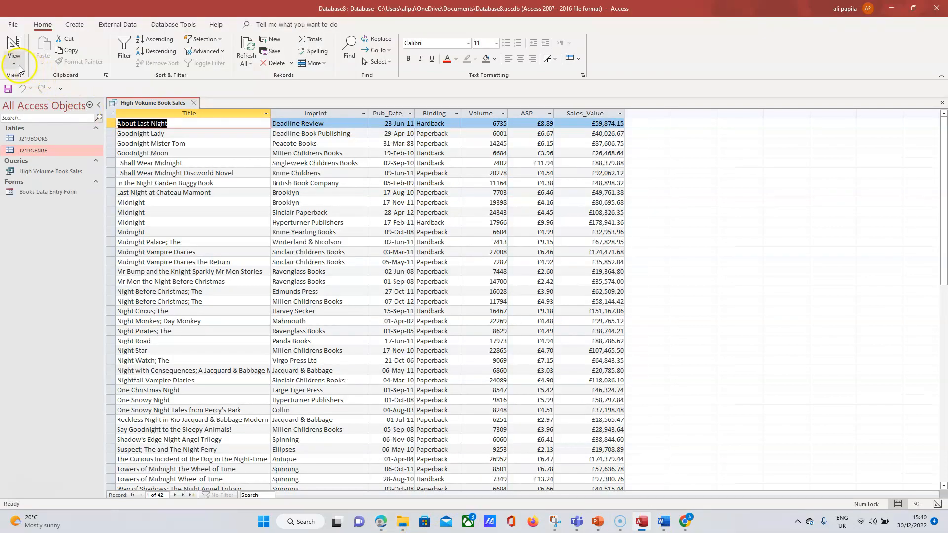
{"action": "left_click", "coordinate": [75, 26]}
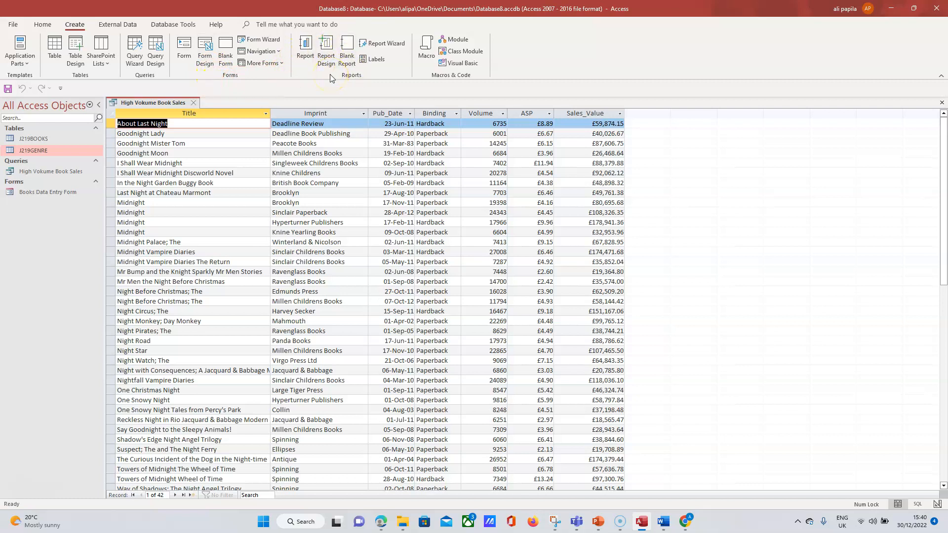
{"action": "left_click", "coordinate": [390, 45]}
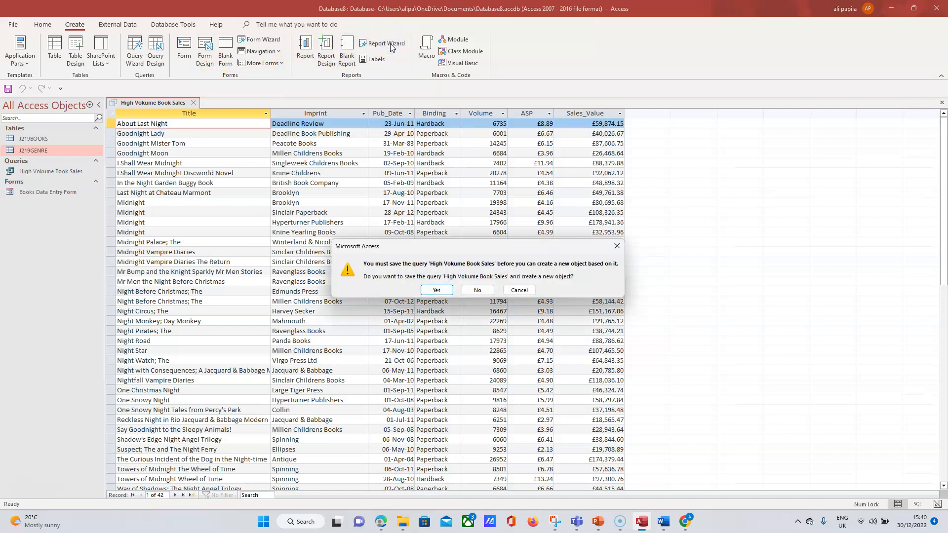
{"action": "left_click", "coordinate": [437, 290]}
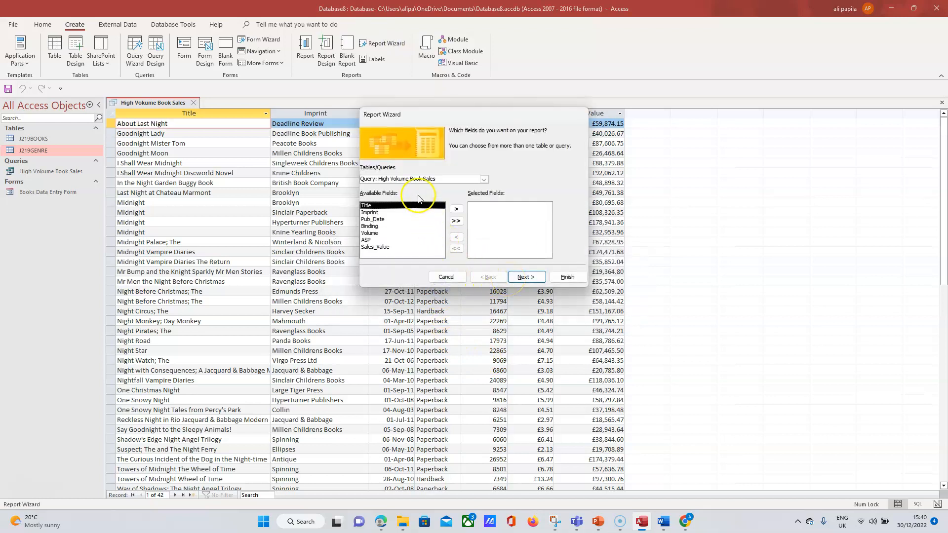
{"action": "left_click", "coordinate": [458, 222]}
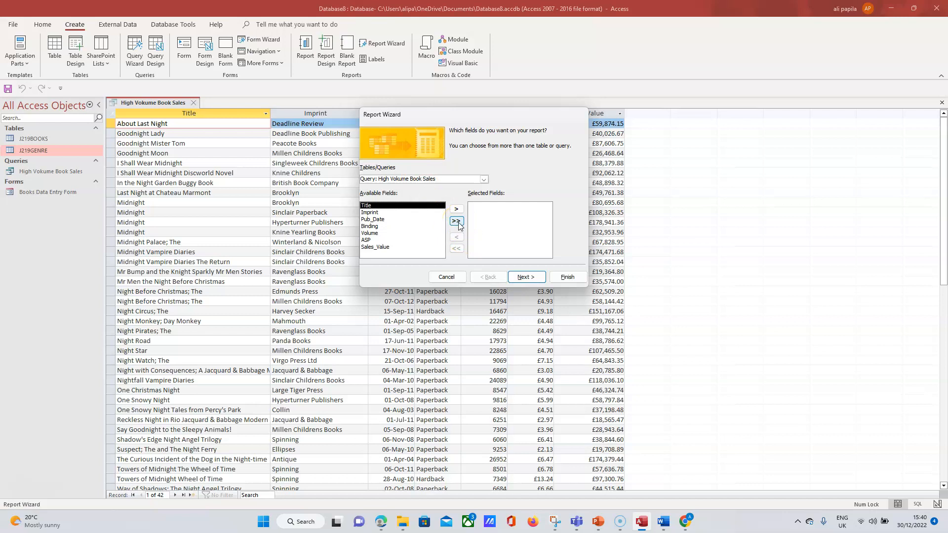
Include all fields of the High Vokume Book Sales query in the report and leave it without grouping levels.
{"action": "left_click", "coordinate": [458, 222]}
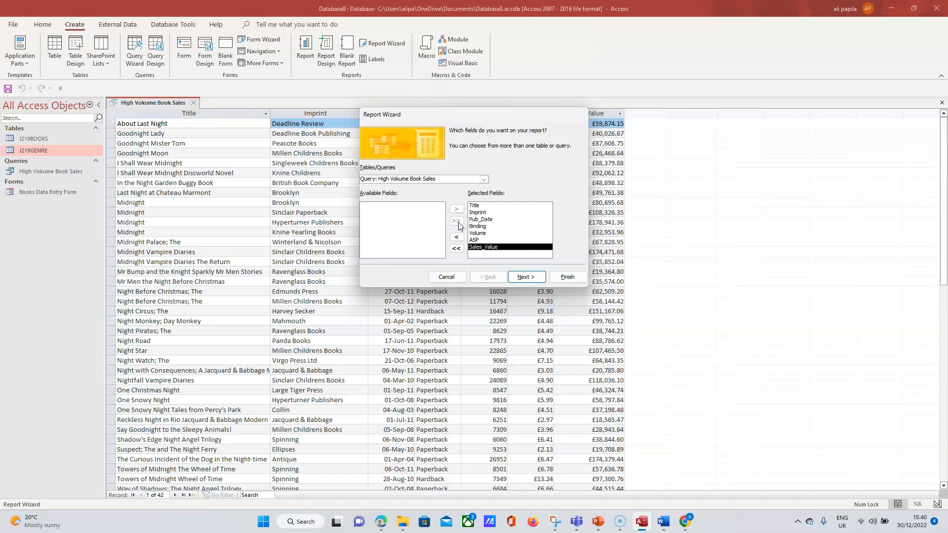
{"action": "left_click", "coordinate": [525, 278]}
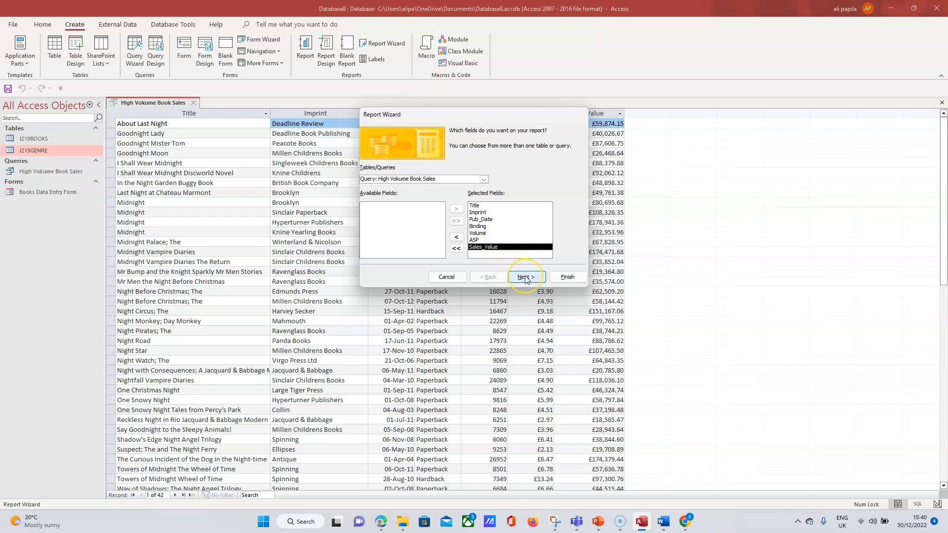
{"action": "left_click", "coordinate": [526, 278]}
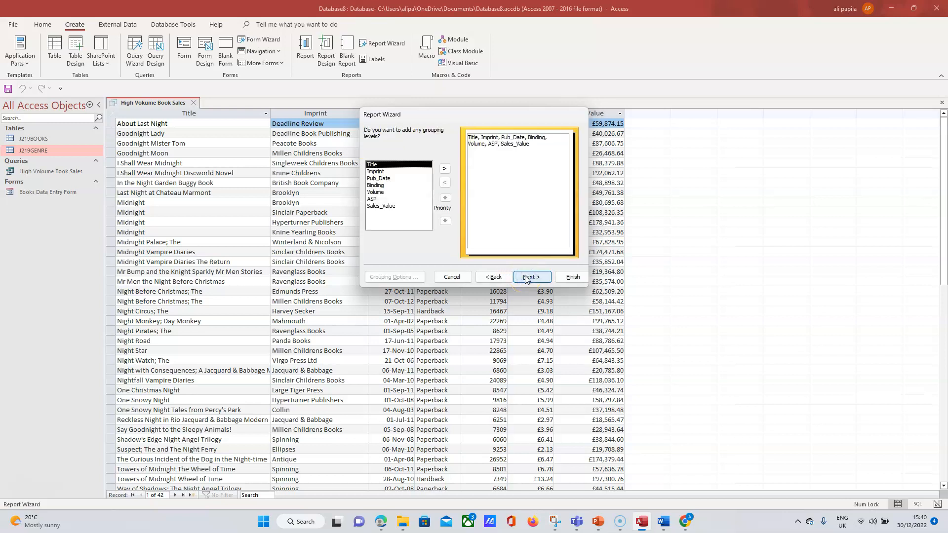
{"action": "left_click", "coordinate": [526, 278]}
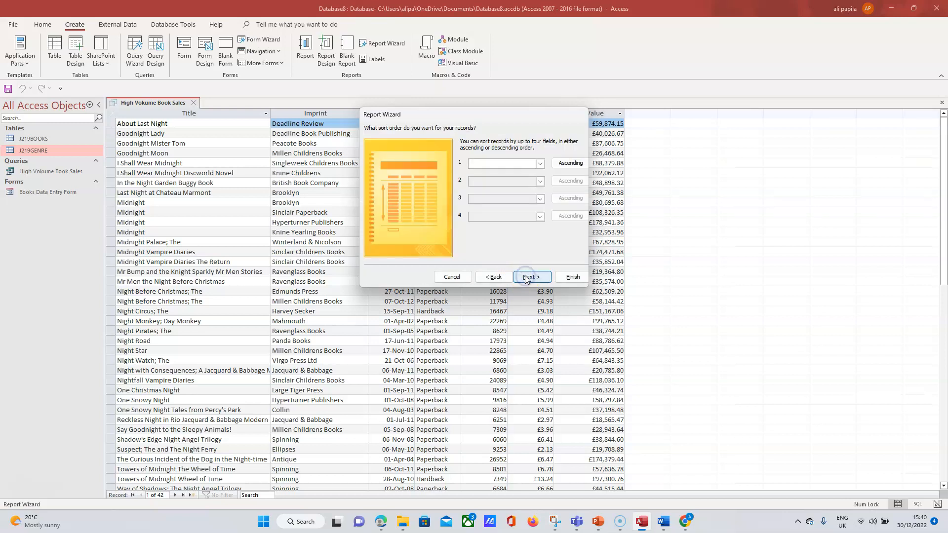
Check the sort requirement in the exam paper PDF and sort the report ascending by Binding and descending by Volume.
{"action": "left_click", "coordinate": [389, 513]}
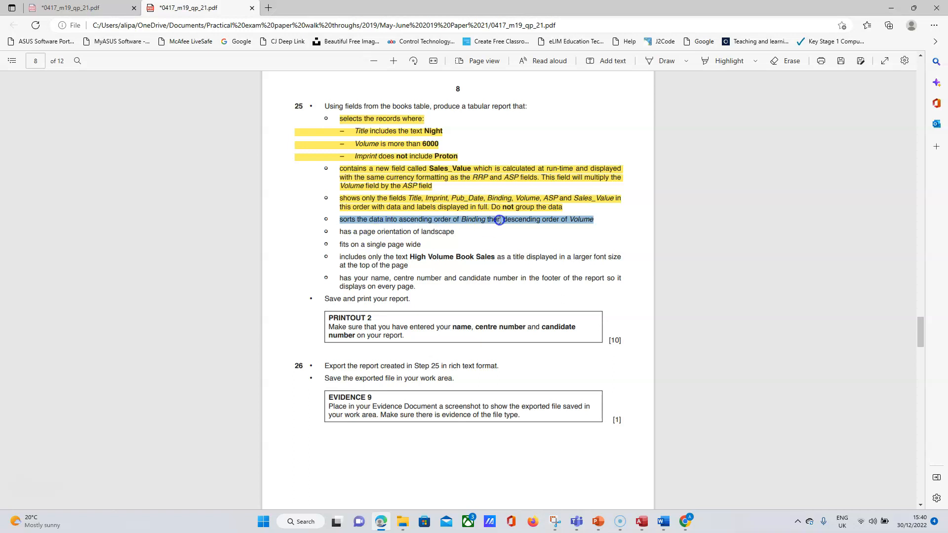
{"action": "left_click", "coordinate": [643, 526]}
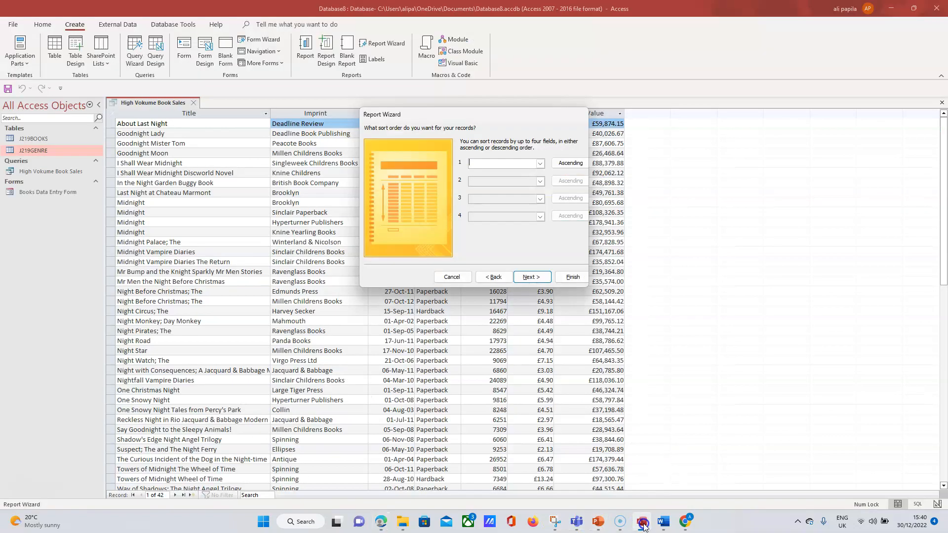
{"action": "left_click", "coordinate": [537, 166]}
{"action": "left_click", "coordinate": [486, 199]}
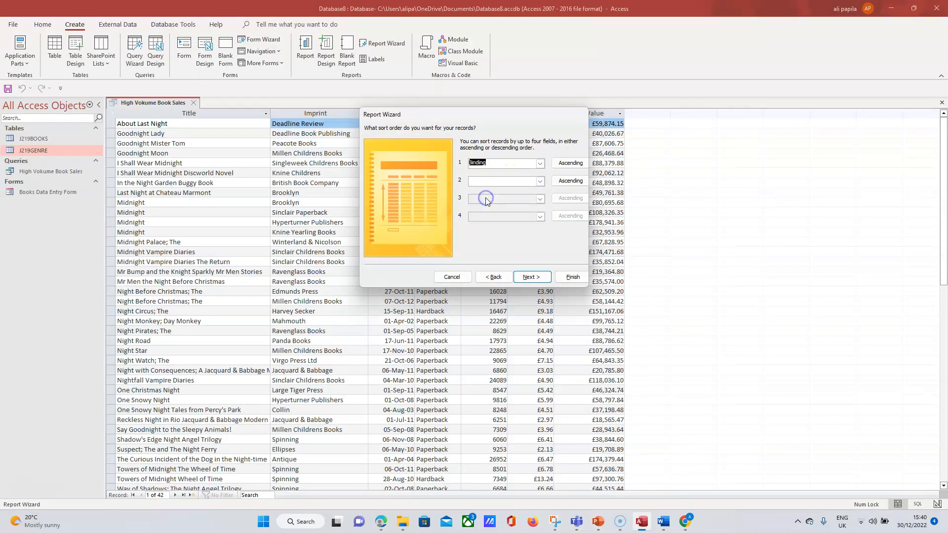
{"action": "left_click", "coordinate": [381, 522]}
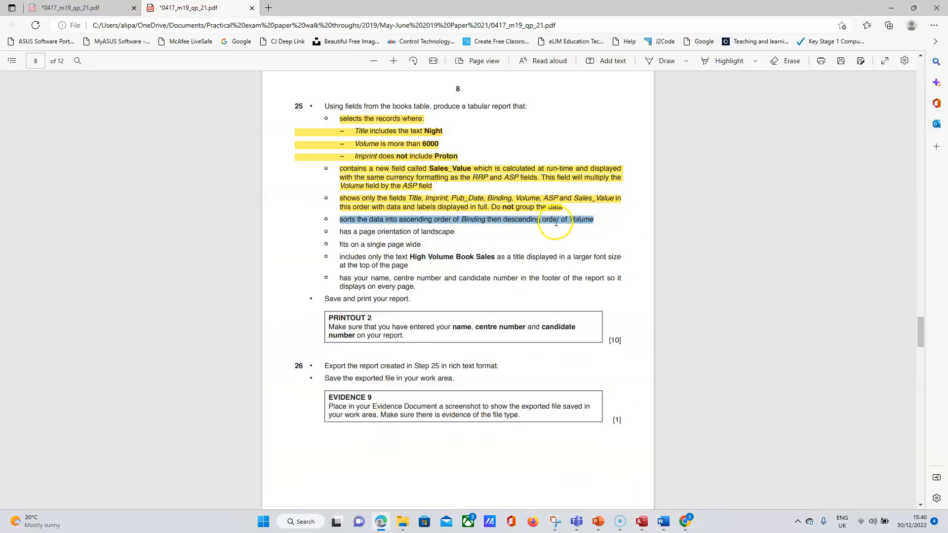
{"action": "left_click", "coordinate": [637, 525]}
{"action": "left_click", "coordinate": [540, 180]}
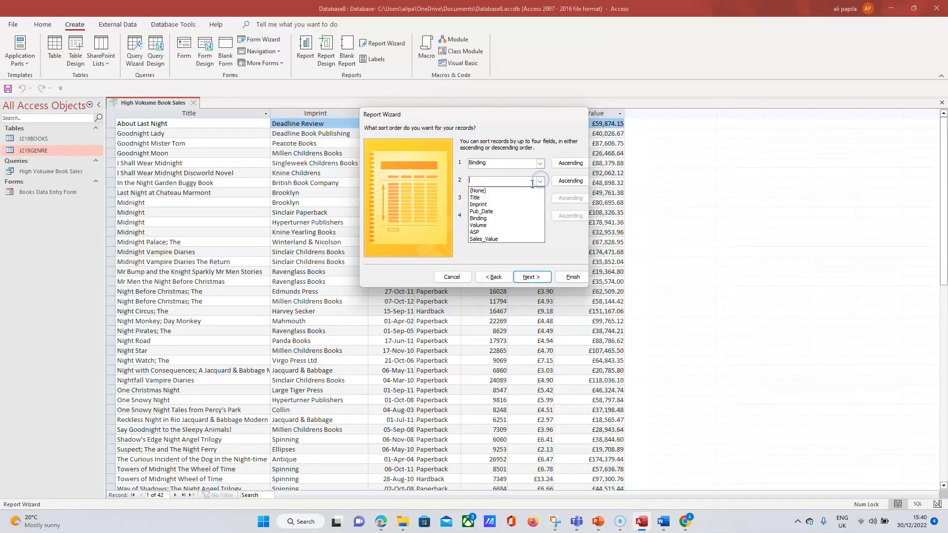
{"action": "left_click", "coordinate": [478, 226]}
{"action": "left_click", "coordinate": [574, 182]}
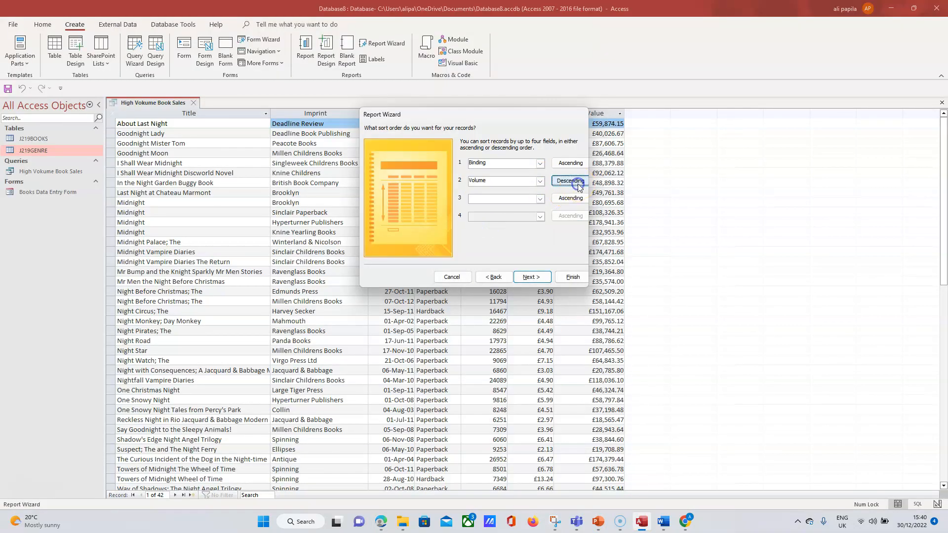
{"action": "left_click", "coordinate": [541, 277]}
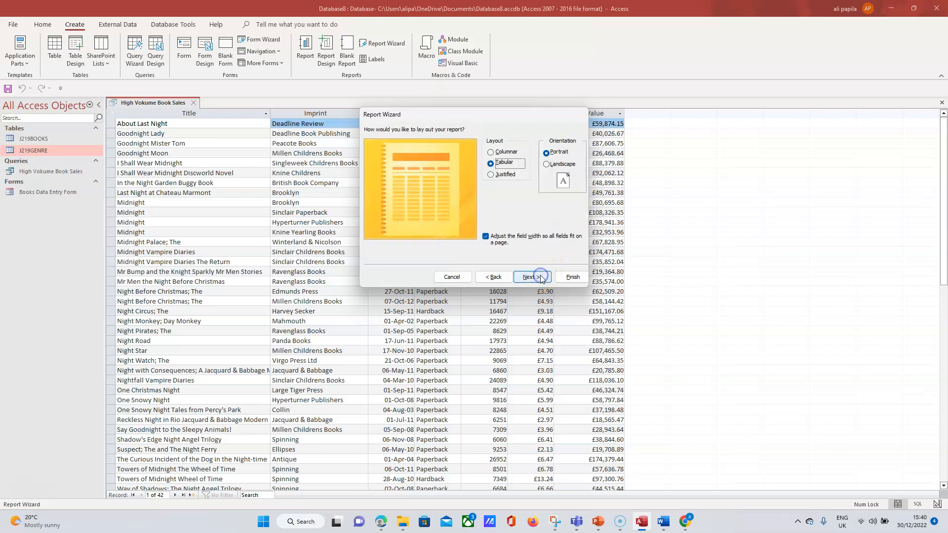
Switch to the exam paper PDF and highlight the requirement in question 25 about sorting by Binding and Volume.
{"action": "left_click", "coordinate": [386, 527]}
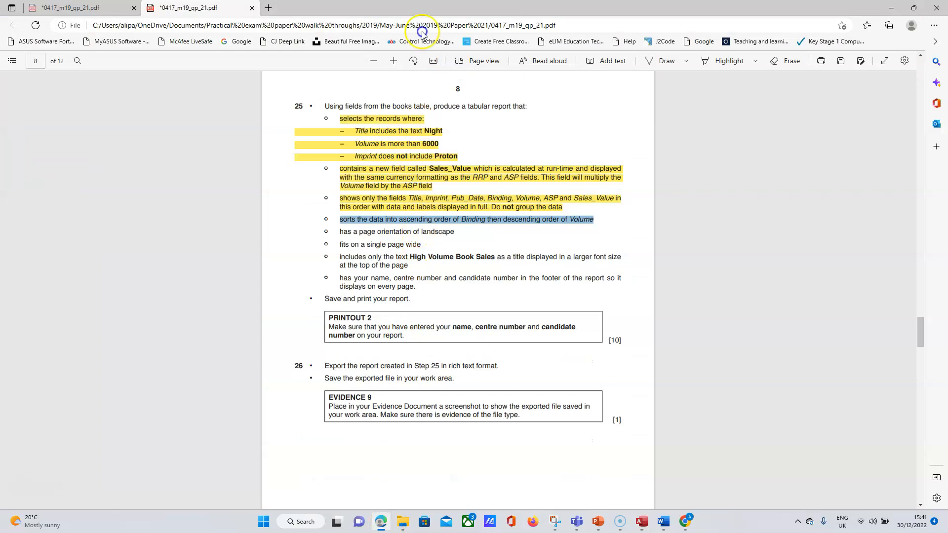
{"action": "left_click", "coordinate": [728, 62]}
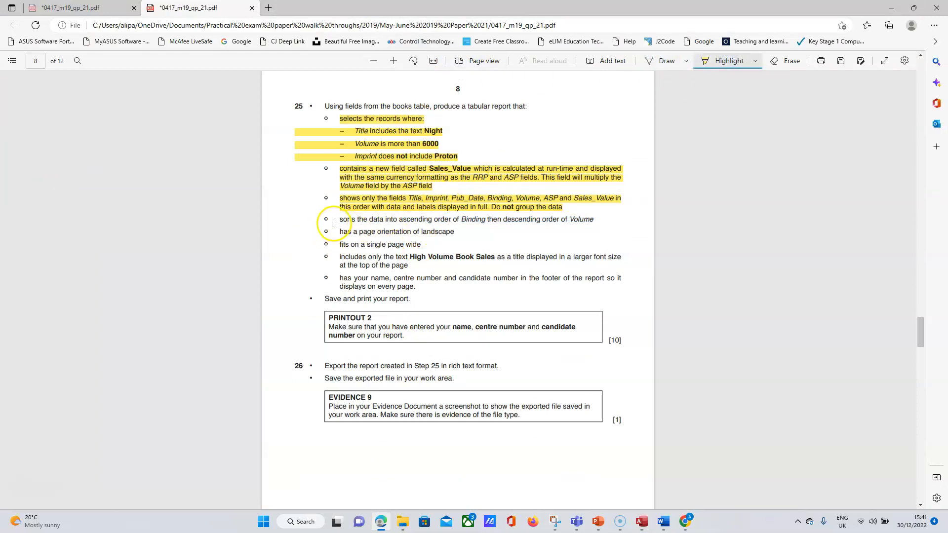
{"action": "left_click_drag", "start_coordinate": [340, 219], "coordinate": [597, 221]}
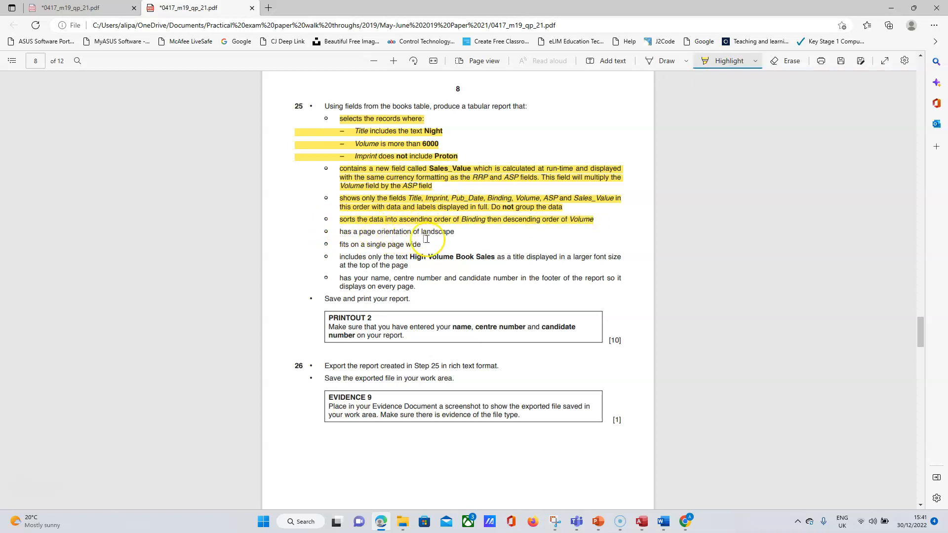
Switch back to Access and set the report's page orientation to Landscape.
{"action": "left_click", "coordinate": [646, 518]}
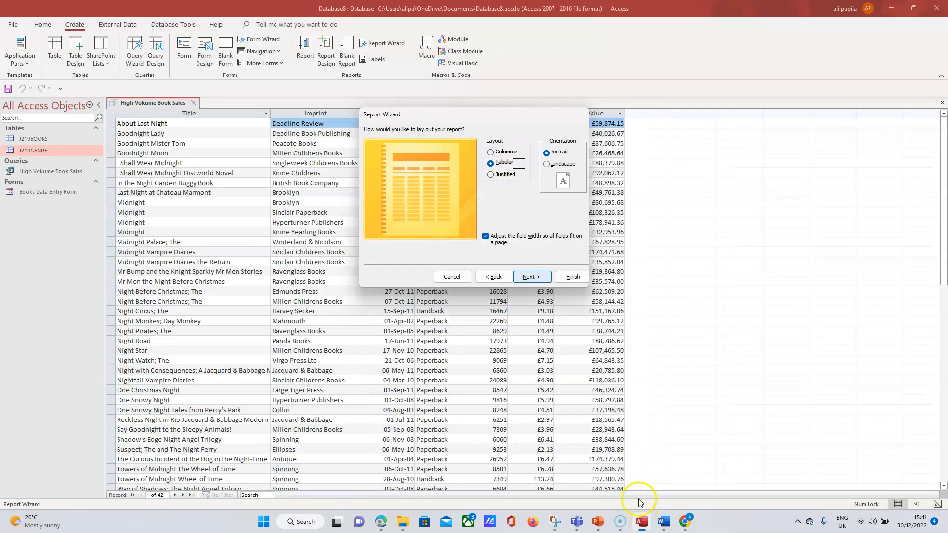
{"action": "left_click", "coordinate": [547, 164]}
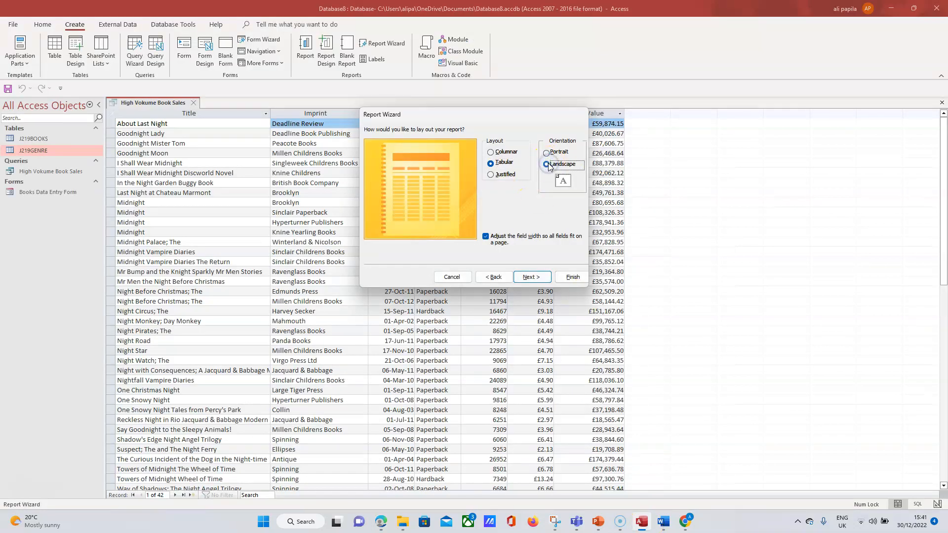
In the exam paper PDF, highlight the requirements "has a page orientation of landscape" and "fits on a single page wide".
{"action": "left_click", "coordinate": [381, 521]}
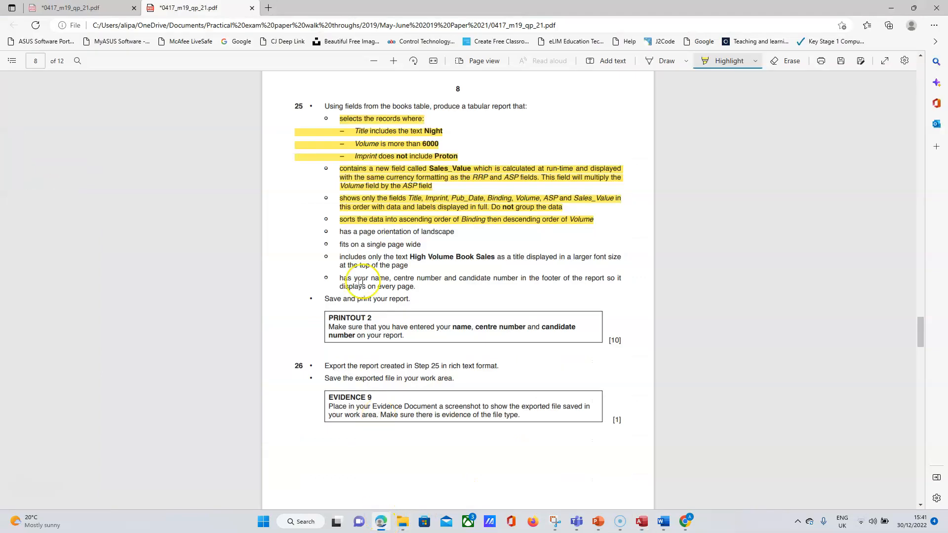
{"action": "left_click_drag", "start_coordinate": [342, 233], "coordinate": [453, 232]}
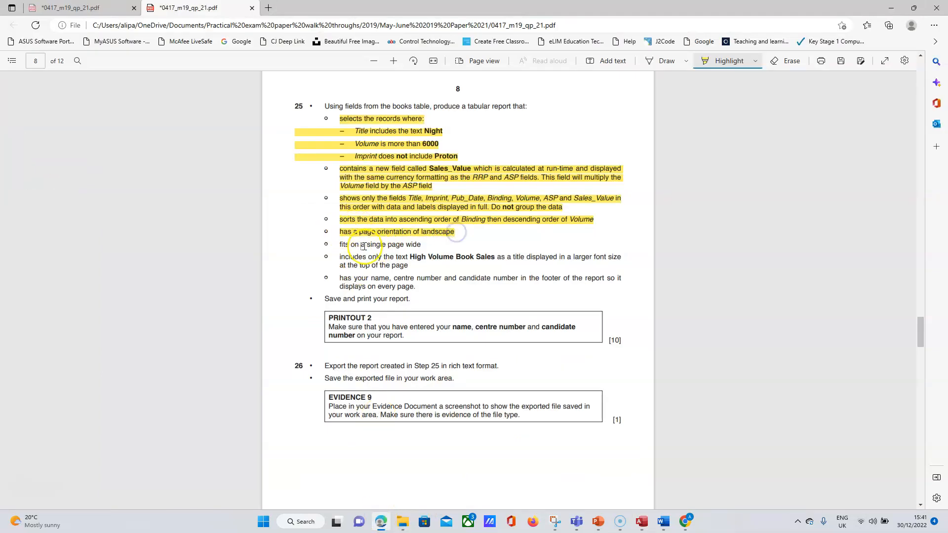
{"action": "left_click", "coordinate": [666, 520]}
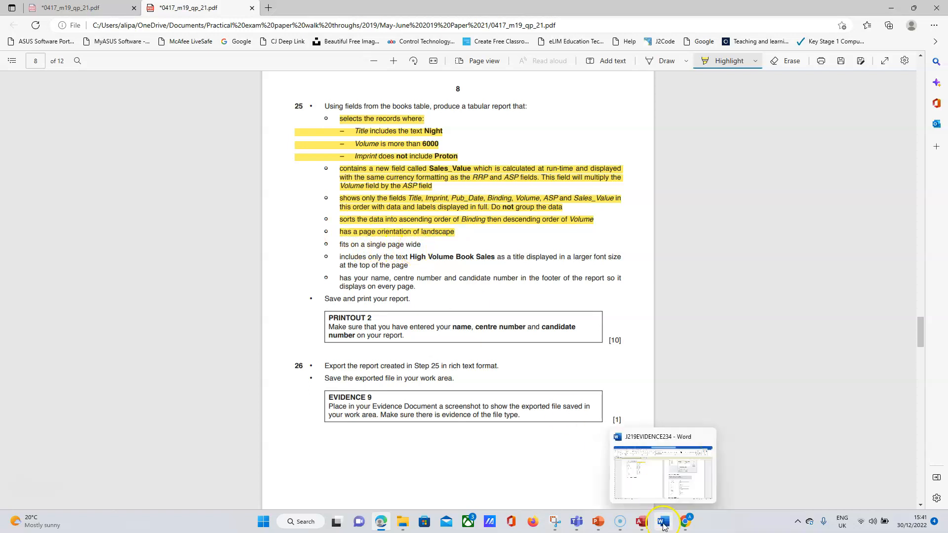
{"action": "left_click", "coordinate": [641, 520]}
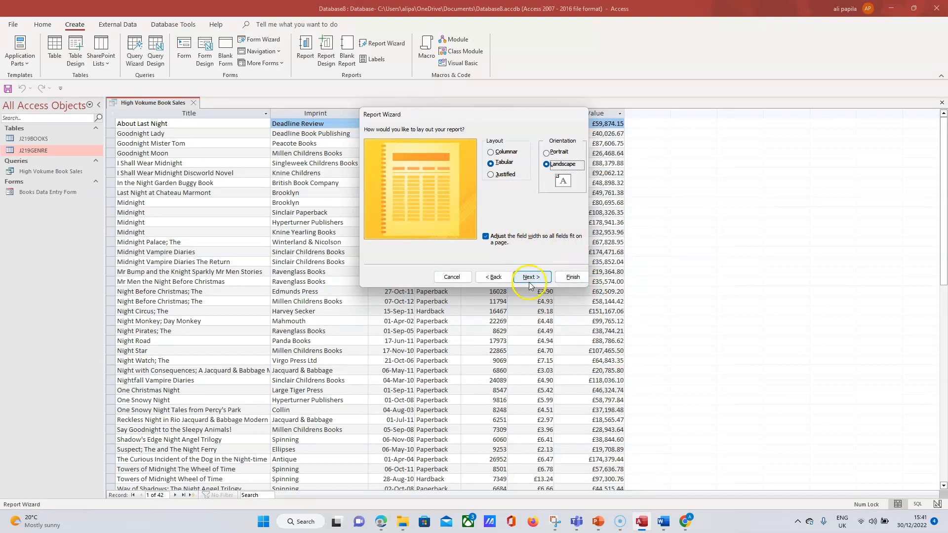
{"action": "left_click", "coordinate": [382, 522]}
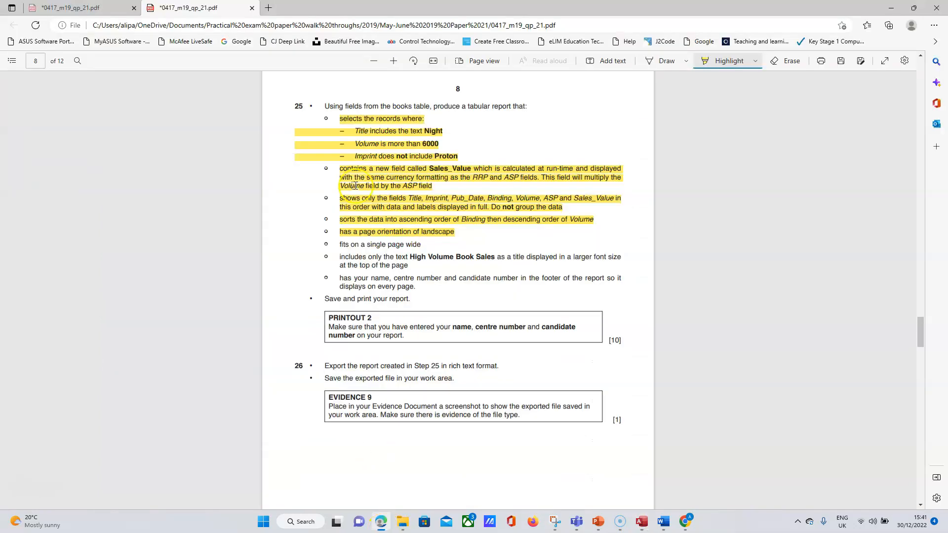
{"action": "left_click_drag", "start_coordinate": [344, 244], "coordinate": [420, 245]}
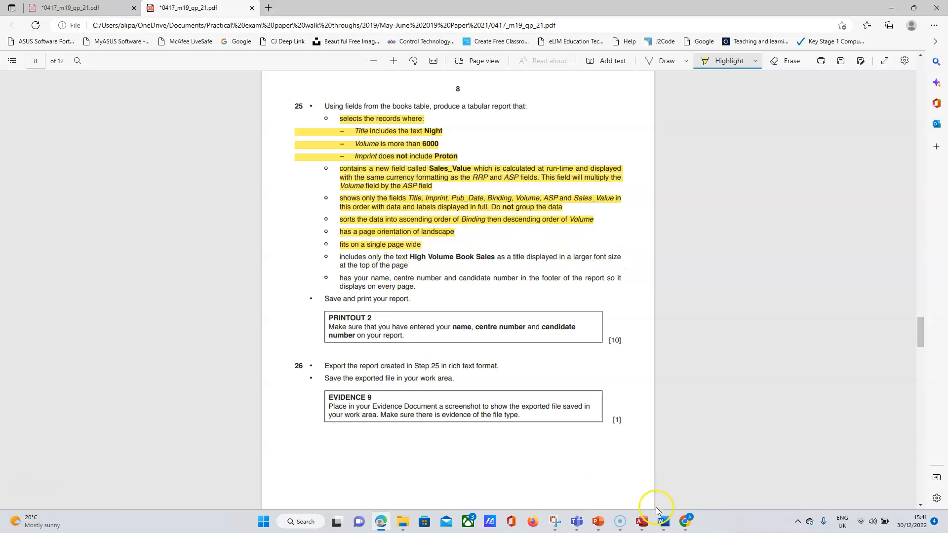
Return to Access and finish the Report Wizard with the suggested title and the preview option.
{"action": "left_click", "coordinate": [646, 526]}
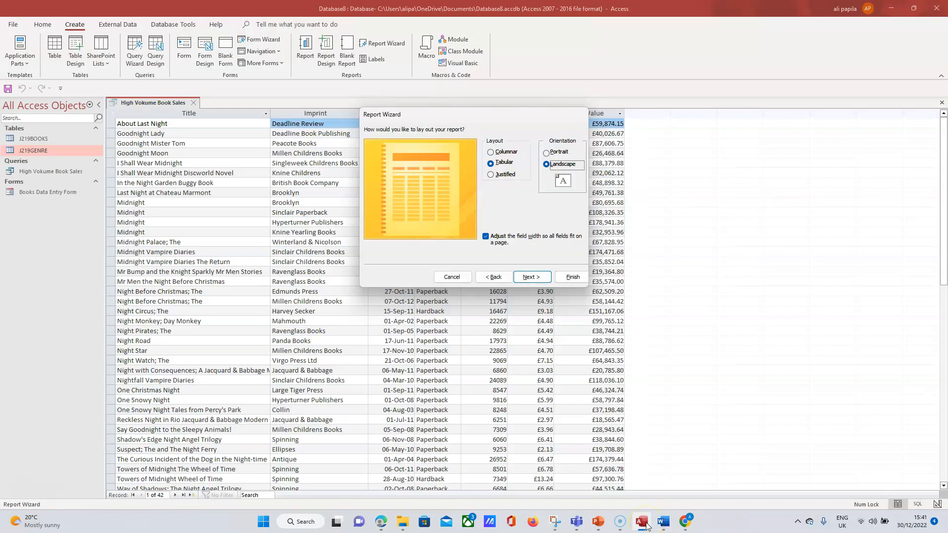
{"action": "left_click", "coordinate": [527, 277]}
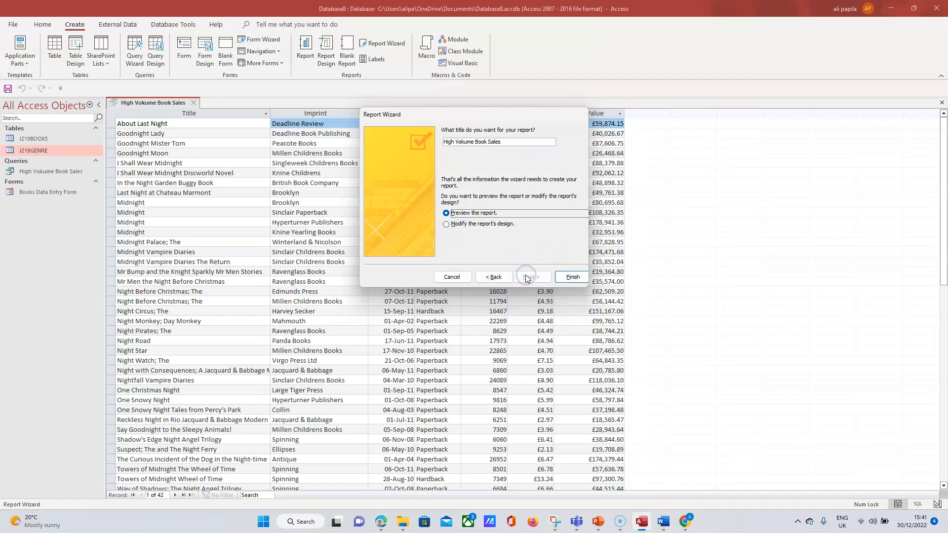
{"action": "left_click", "coordinate": [570, 277]}
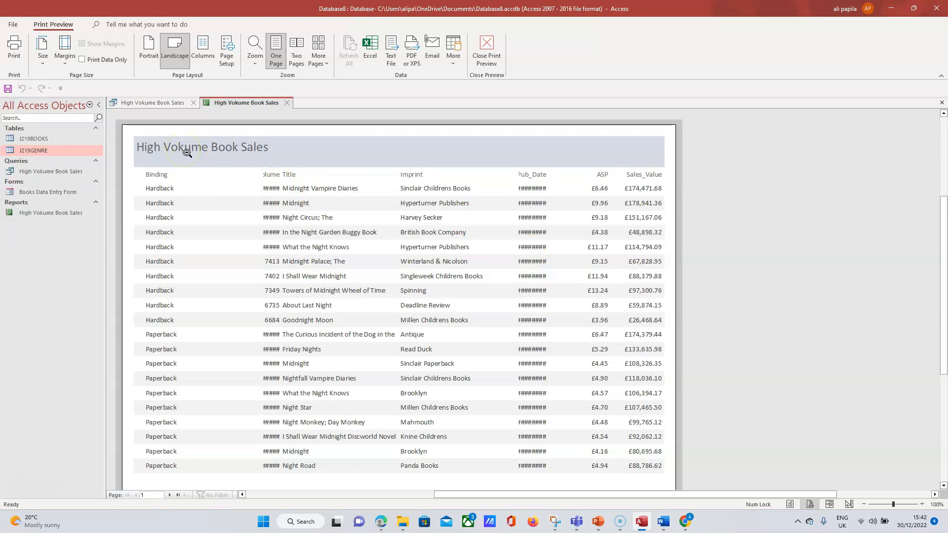
Leave the print preview and correct the title in the report header to "High Volume Book Sales".
{"action": "left_click", "coordinate": [482, 49]}
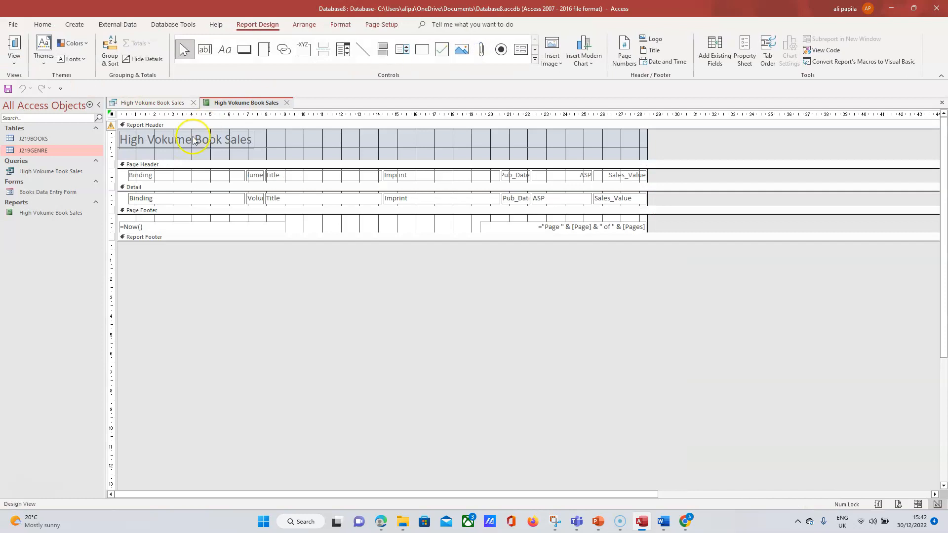
{"action": "left_click", "coordinate": [169, 140]}
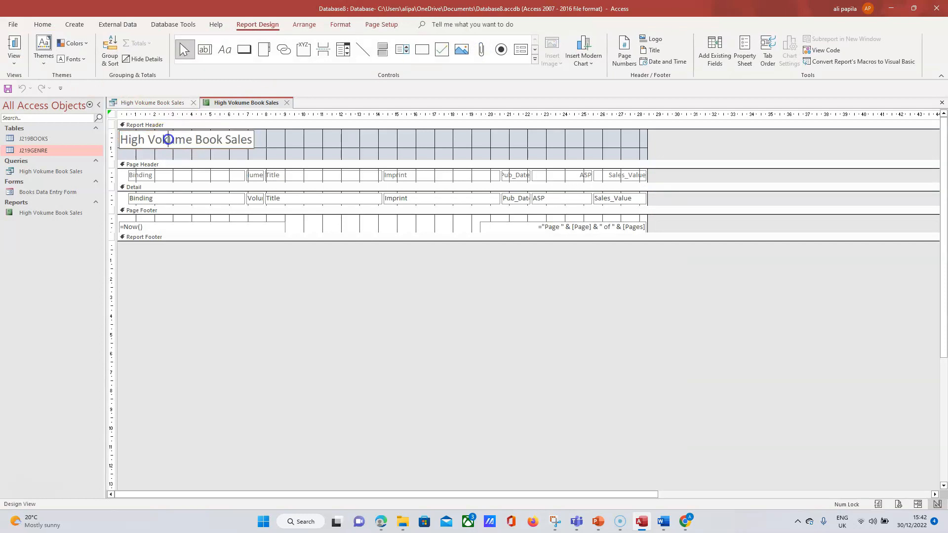
{"action": "key", "text": "BackSpace"}
{"action": "type", "text": "l"}
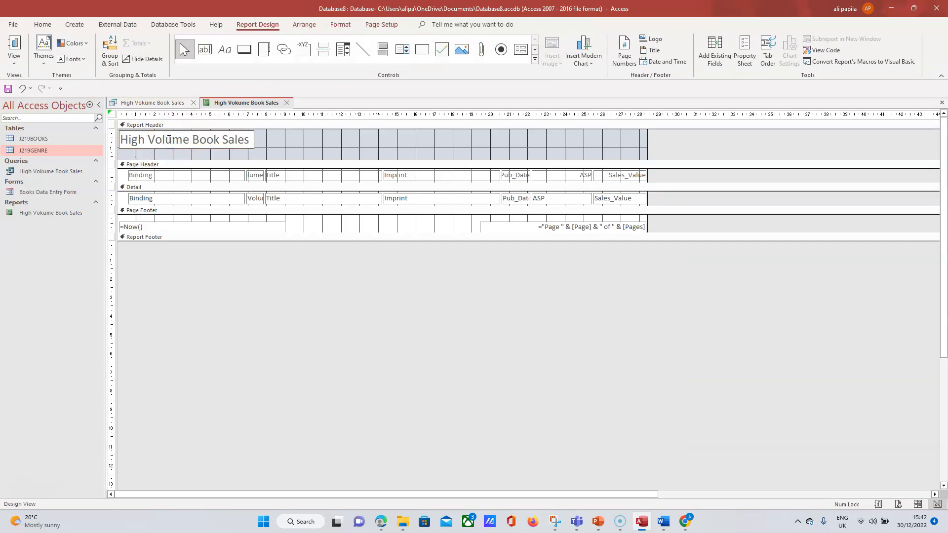
{"action": "left_click", "coordinate": [218, 266]}
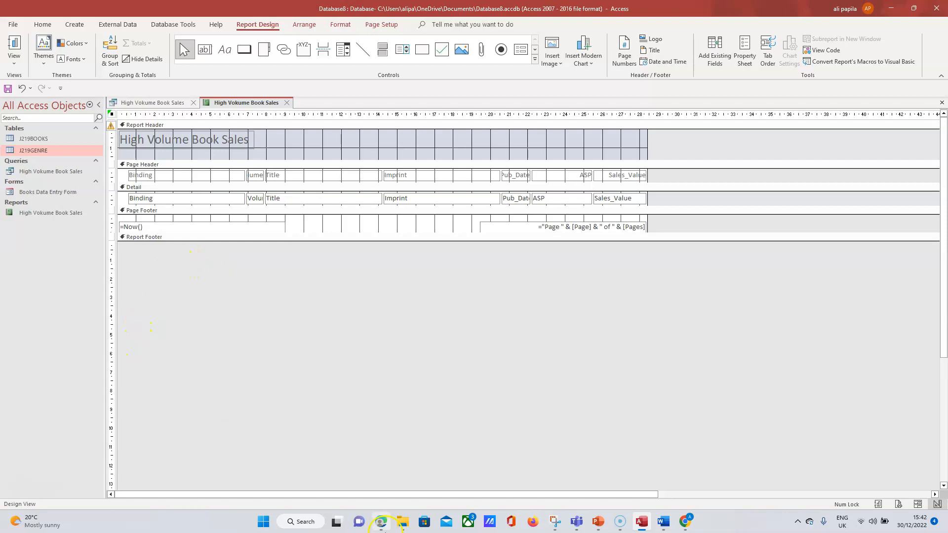
Review the title and footer requirements of question 25 in the exam paper PDF and return to the Access report design.
{"action": "mouse_move", "coordinate": [381, 520]}
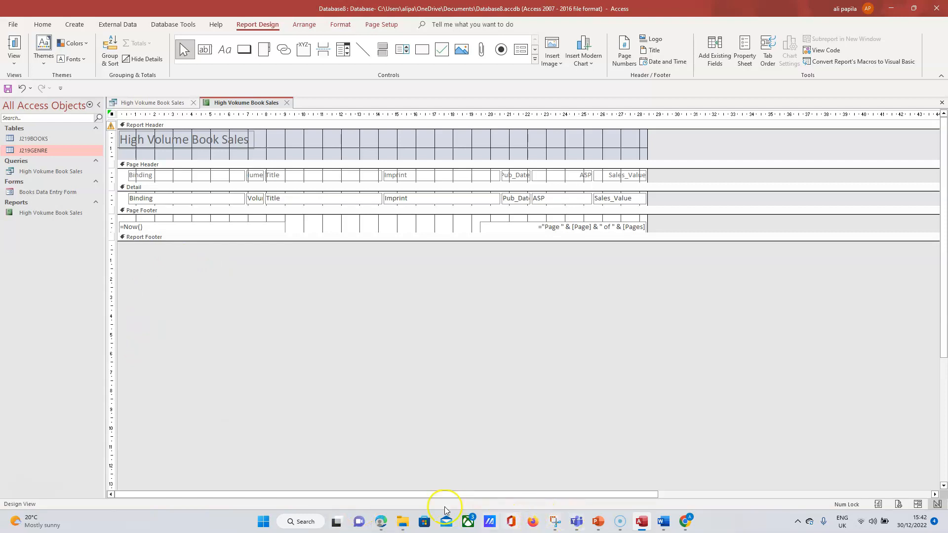
{"action": "left_click", "coordinate": [381, 521]}
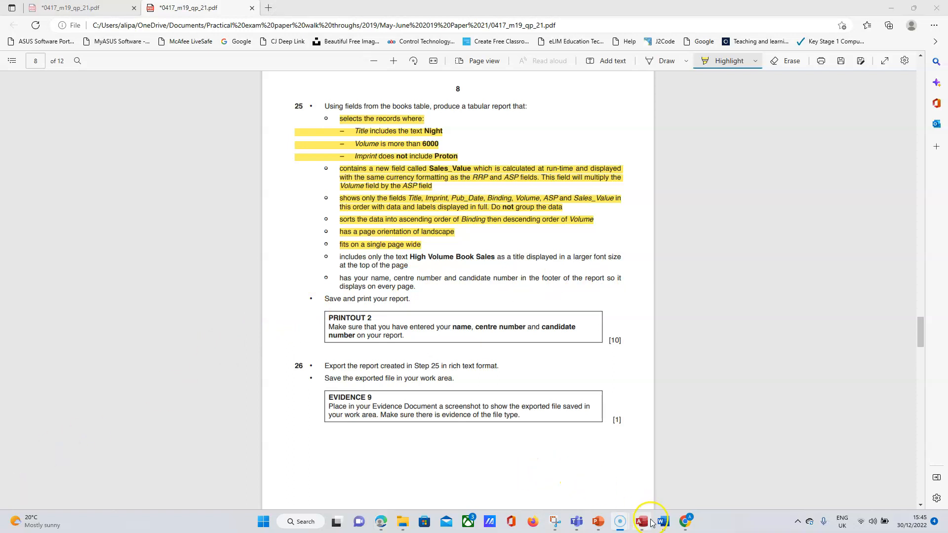
{"action": "left_click", "coordinate": [642, 523]}
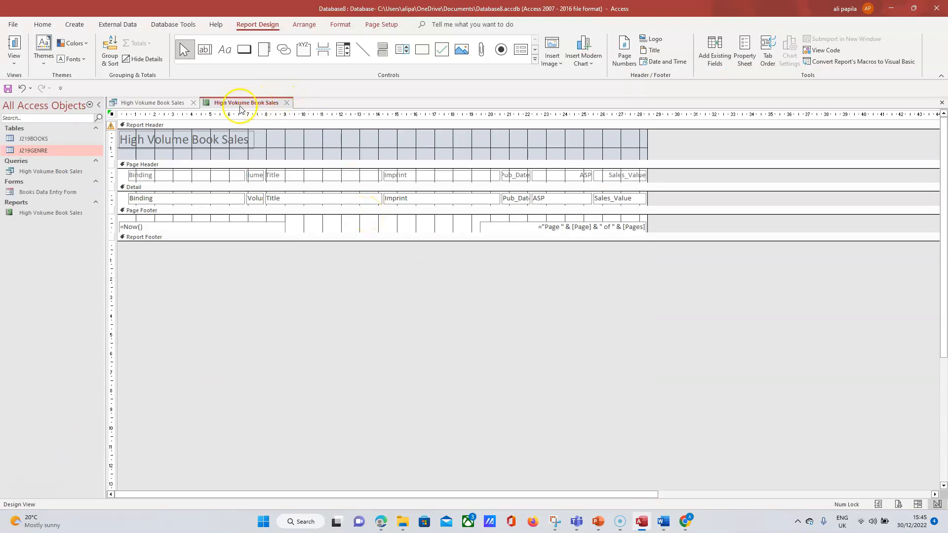
{"action": "left_click", "coordinate": [381, 522]}
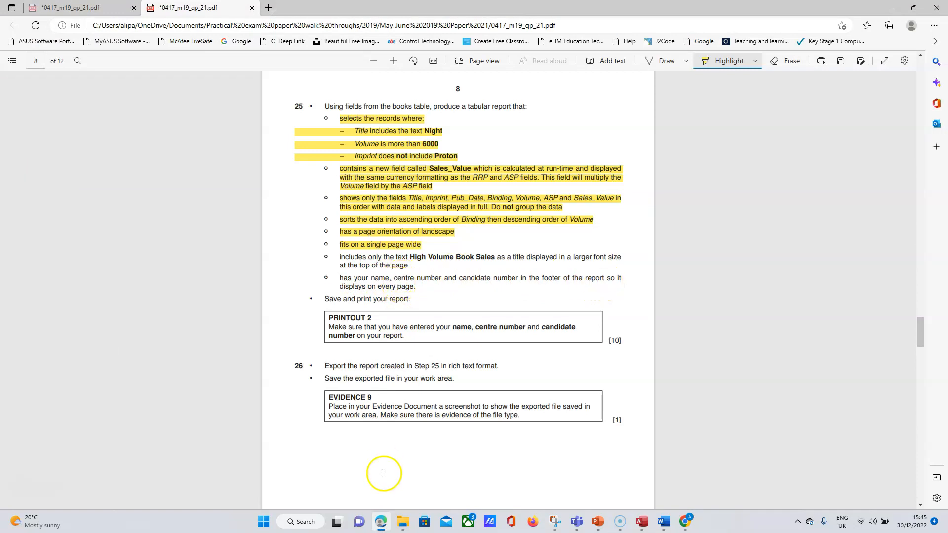
{"action": "mouse_move", "coordinate": [599, 529]}
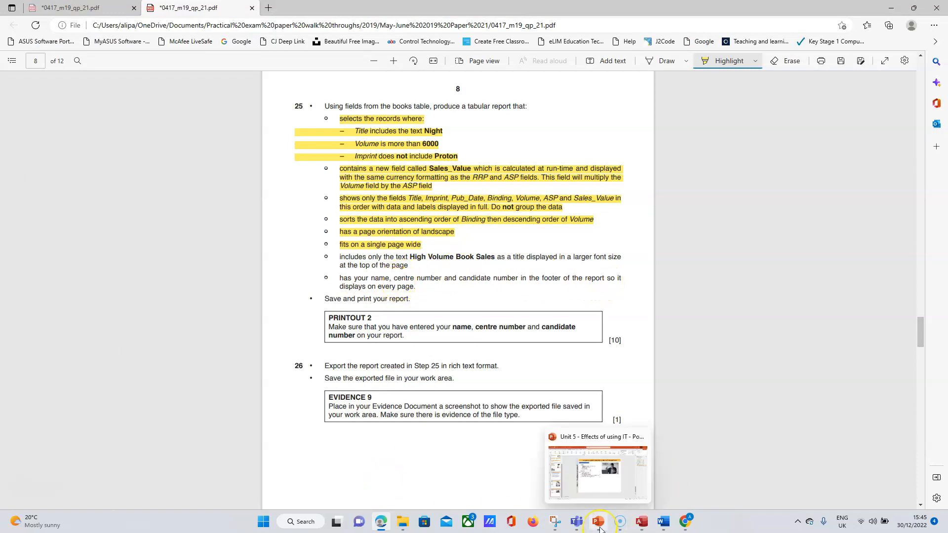
{"action": "left_click", "coordinate": [643, 523]}
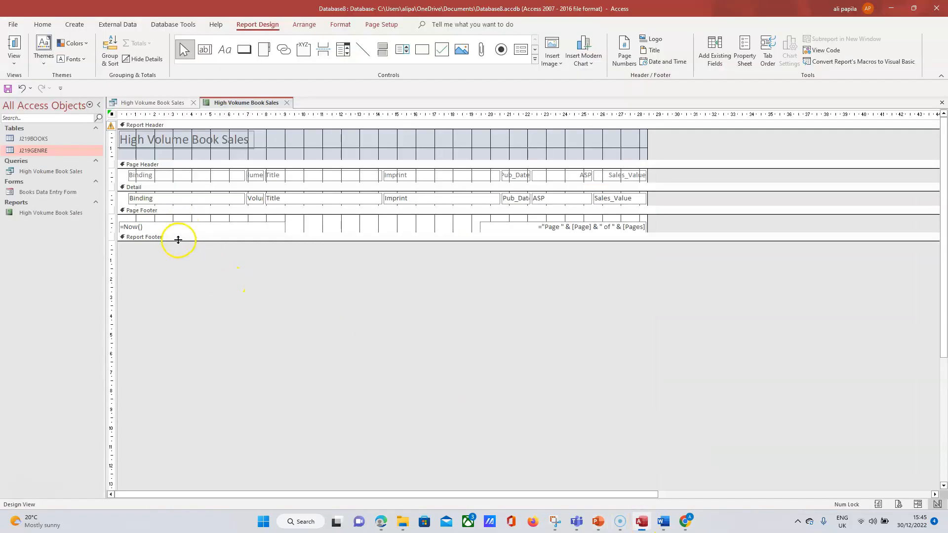
Extend the Detail section downwards by about 0.6 cm and enlarge the Report Footer to about 0.9 cm high.
{"action": "left_click", "coordinate": [176, 215]}
{"action": "left_click", "coordinate": [171, 216]}
{"action": "left_click", "coordinate": [172, 216]}
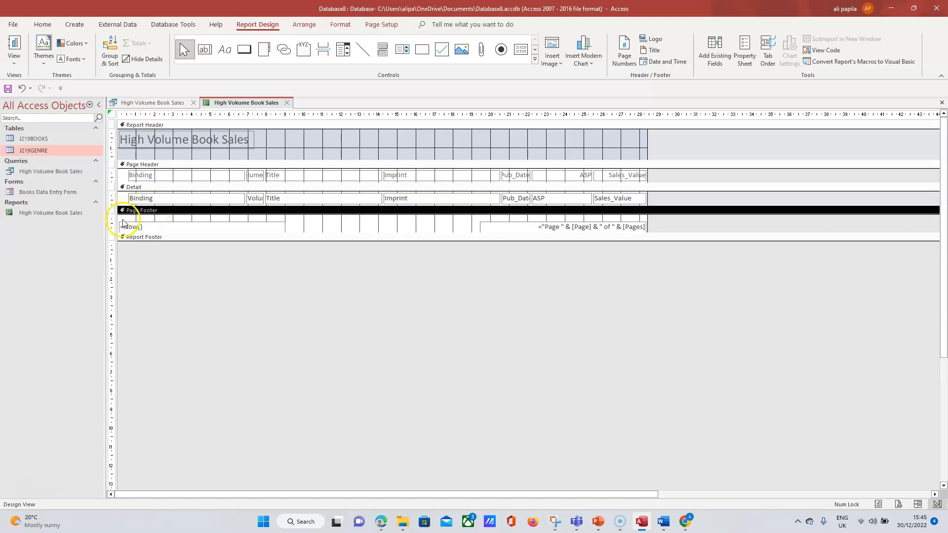
{"action": "left_click", "coordinate": [182, 214]}
{"action": "left_click", "coordinate": [192, 205]}
{"action": "left_click_drag", "start_coordinate": [192, 213], "coordinate": [193, 224]}
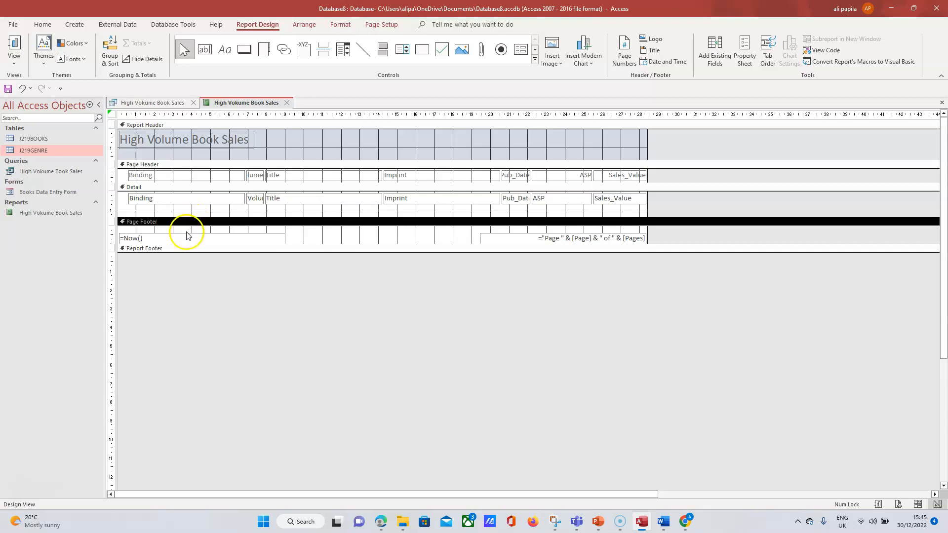
{"action": "left_click_drag", "start_coordinate": [227, 253], "coordinate": [226, 268]}
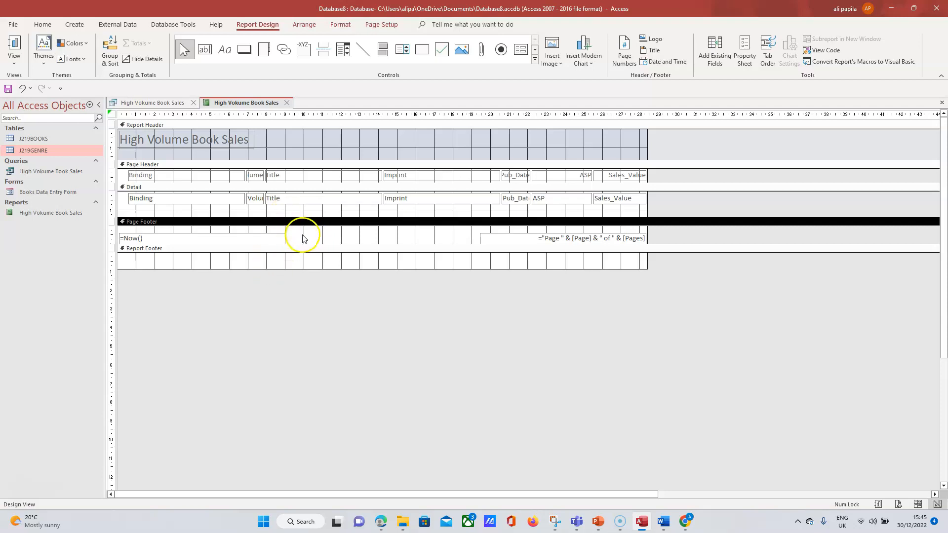
{"action": "left_click", "coordinate": [205, 48]}
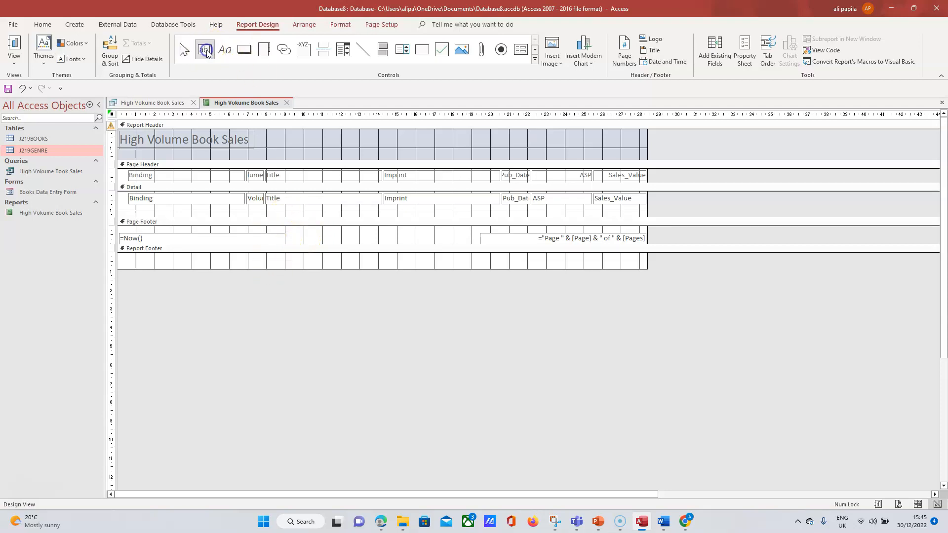
{"action": "left_click", "coordinate": [300, 236]}
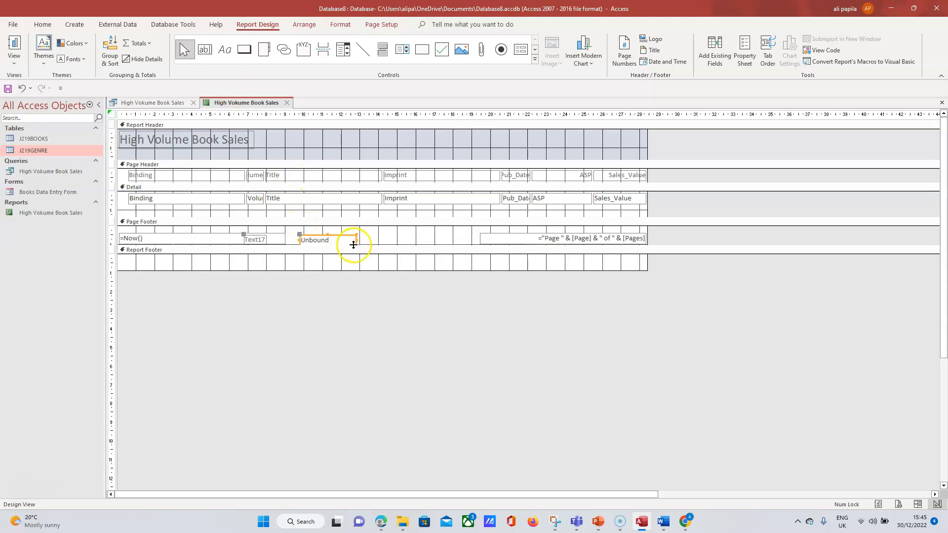
{"action": "left_click_drag", "start_coordinate": [357, 239], "coordinate": [425, 241]}
{"action": "left_click", "coordinate": [390, 242]}
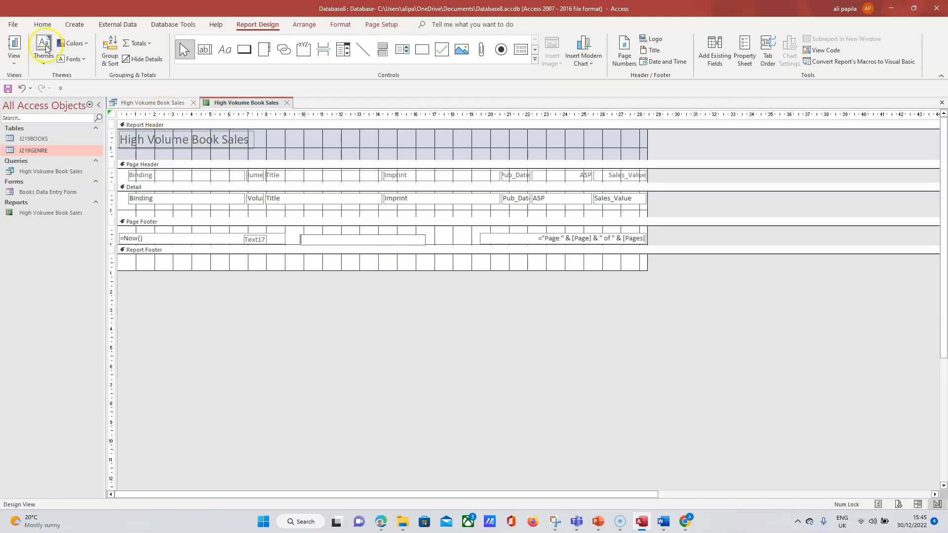
{"action": "left_click", "coordinate": [18, 91]}
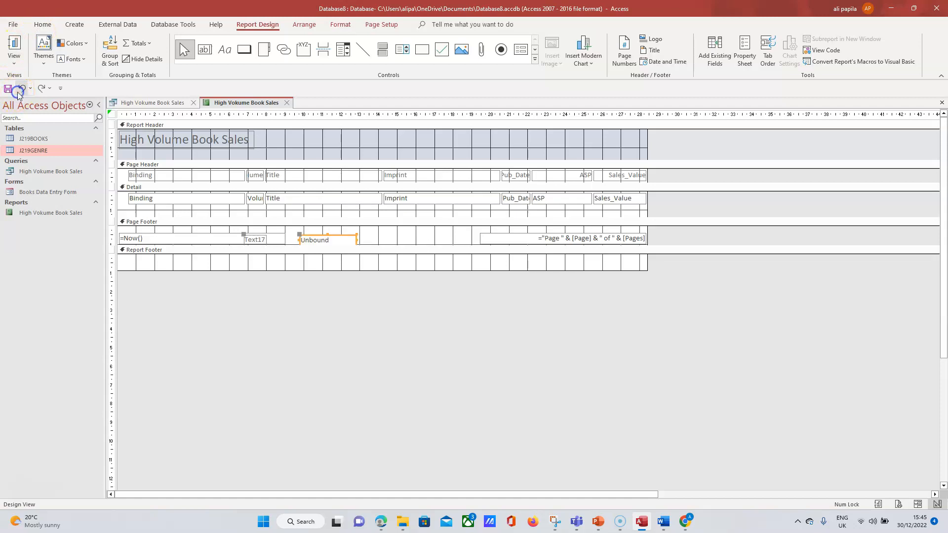
{"action": "left_click", "coordinate": [20, 90]}
{"action": "left_click", "coordinate": [249, 51]}
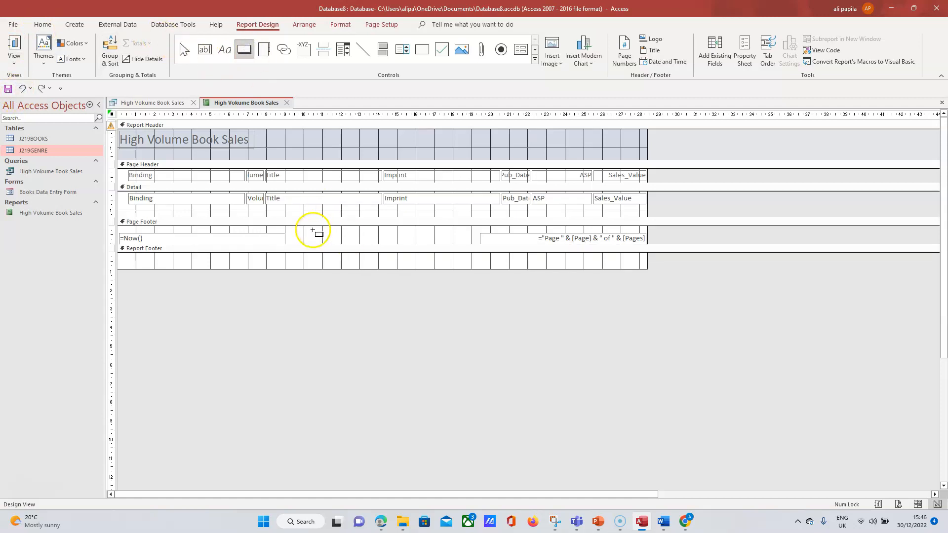
{"action": "left_click_drag", "start_coordinate": [303, 229], "coordinate": [472, 241]}
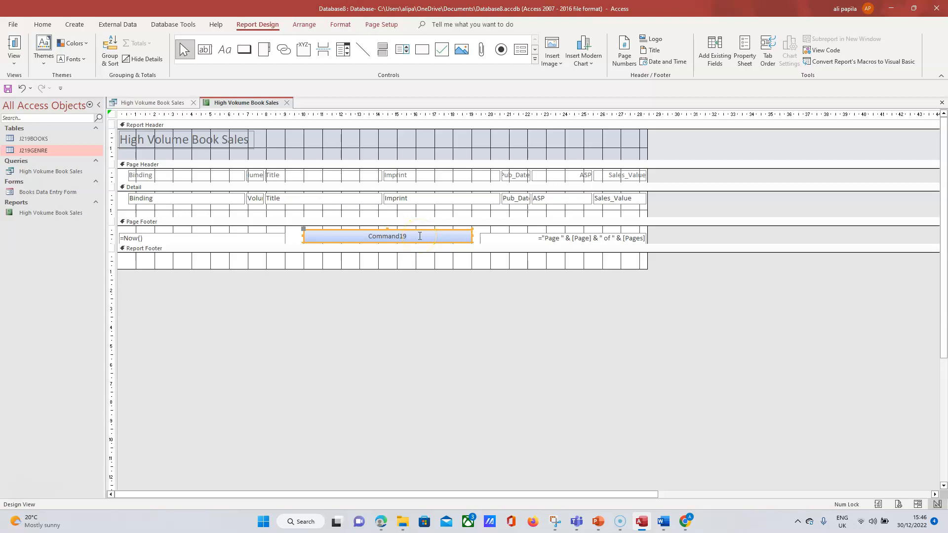
{"action": "left_click", "coordinate": [22, 88]}
Add a label about 9 cm wide to the middle of the Page Footer containing the candidate's name, centre number and candidate number.
{"action": "left_click", "coordinate": [224, 49]}
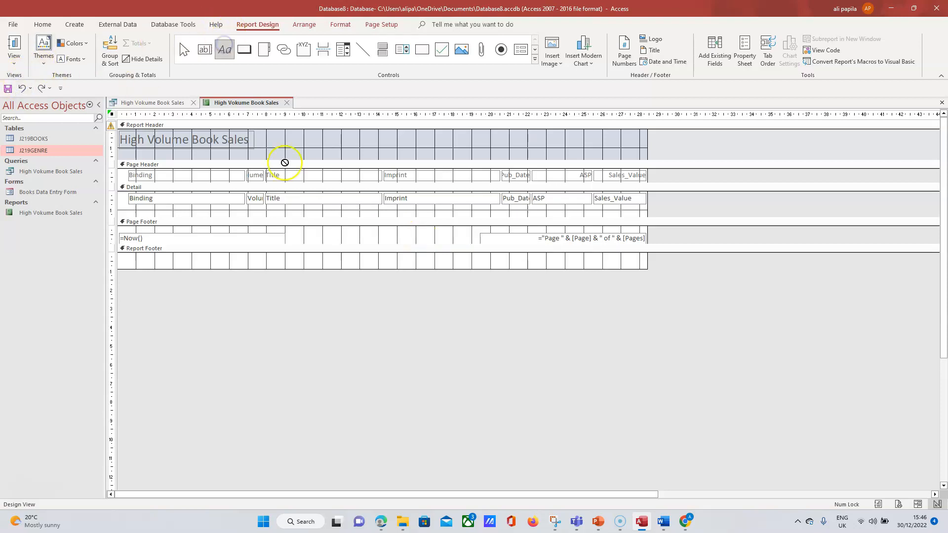
{"action": "left_click_drag", "start_coordinate": [300, 229], "coordinate": [470, 242]}
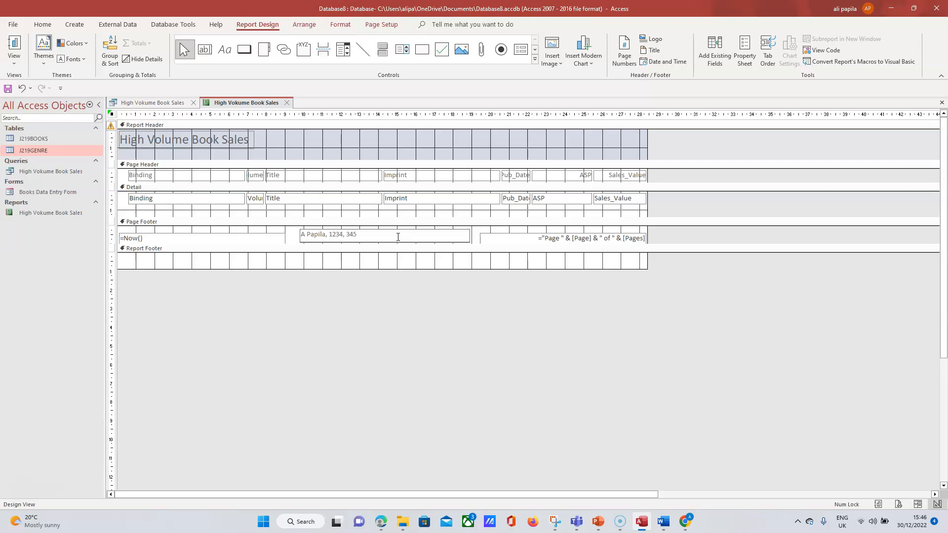
{"action": "left_click", "coordinate": [42, 25]}
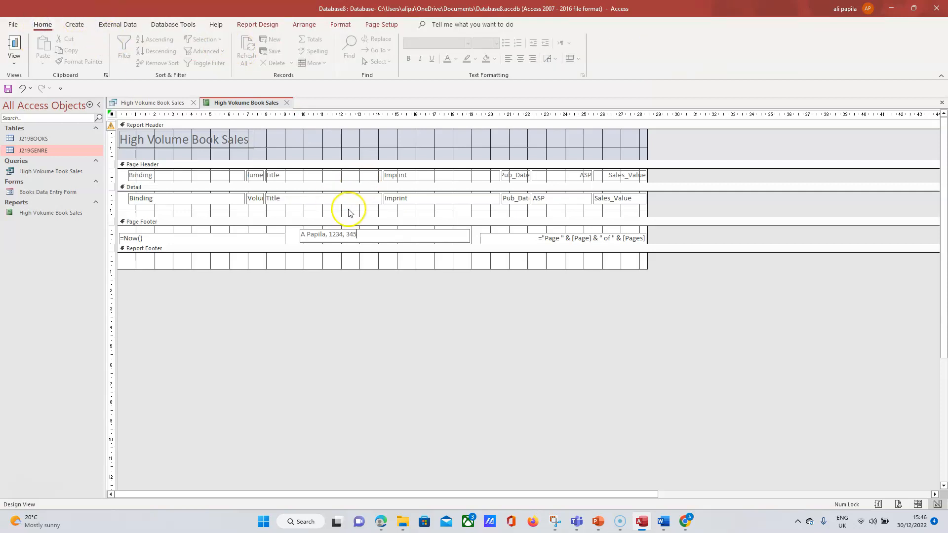
{"action": "left_click", "coordinate": [473, 248]}
{"action": "left_click", "coordinate": [396, 236]}
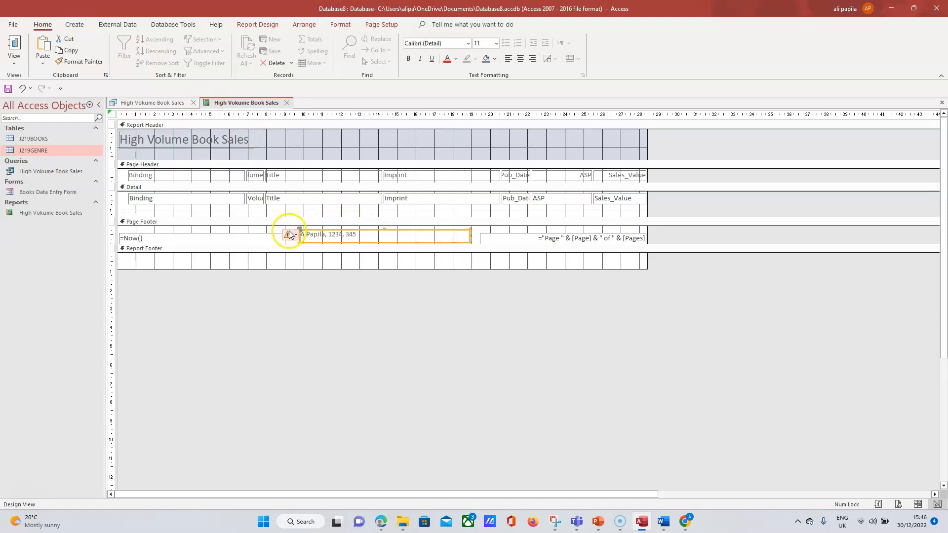
{"action": "mouse_move", "coordinate": [291, 236]}
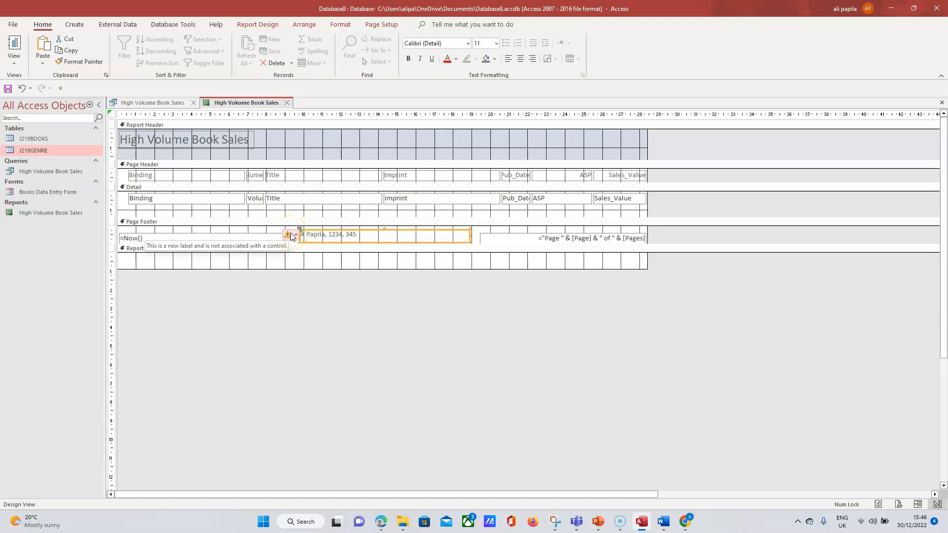
{"action": "left_click", "coordinate": [291, 237]}
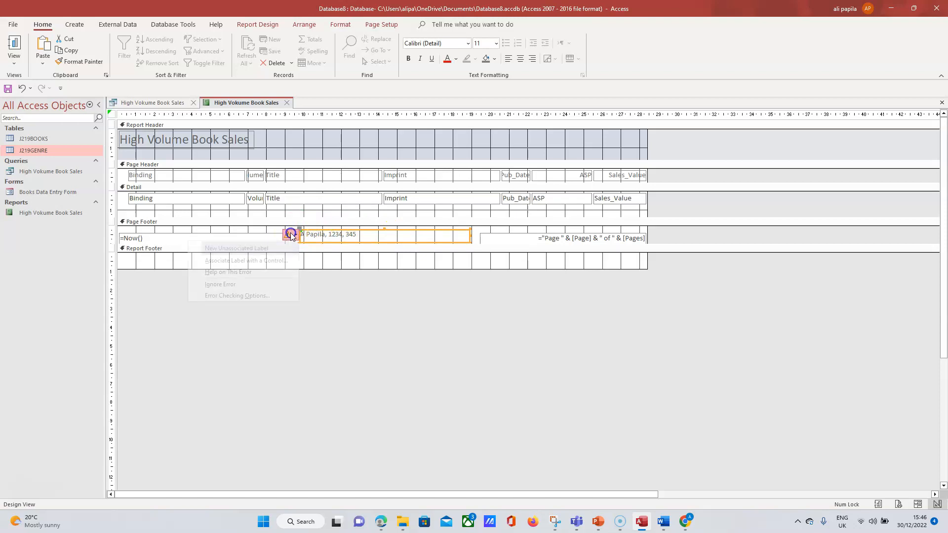
{"action": "left_click", "coordinate": [330, 286]}
{"action": "left_click", "coordinate": [330, 286]}
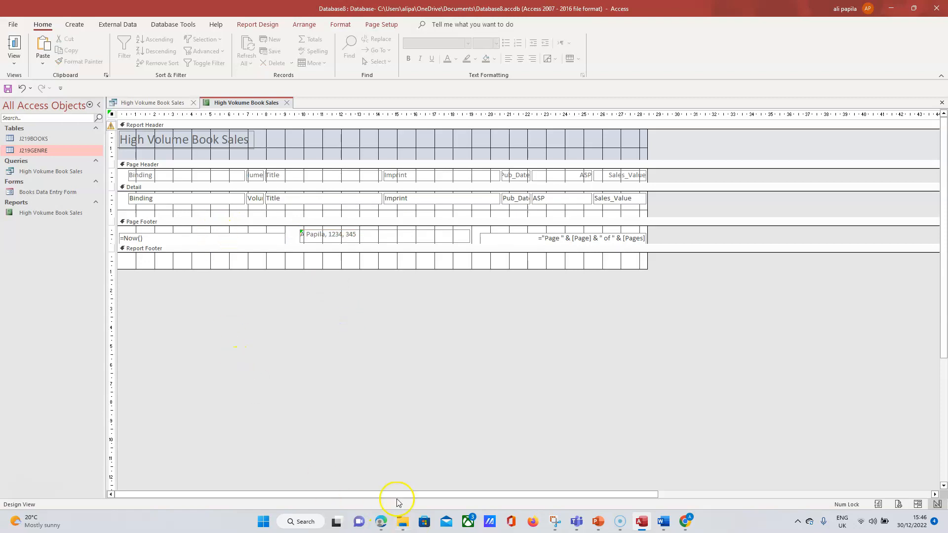
Check the footer requirement of question 25 in the exam paper PDF and return to Access.
{"action": "left_click", "coordinate": [381, 522]}
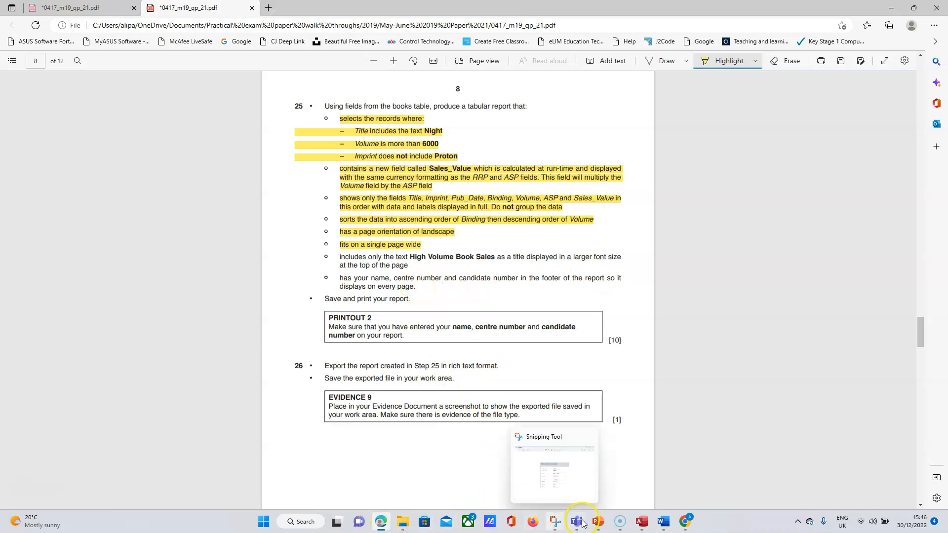
{"action": "mouse_move", "coordinate": [583, 523]}
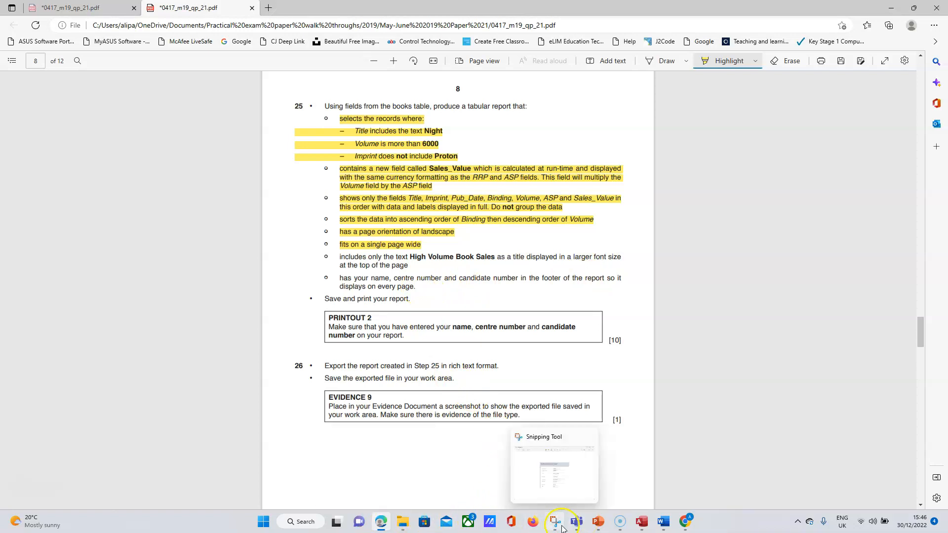
{"action": "left_click", "coordinate": [642, 522]}
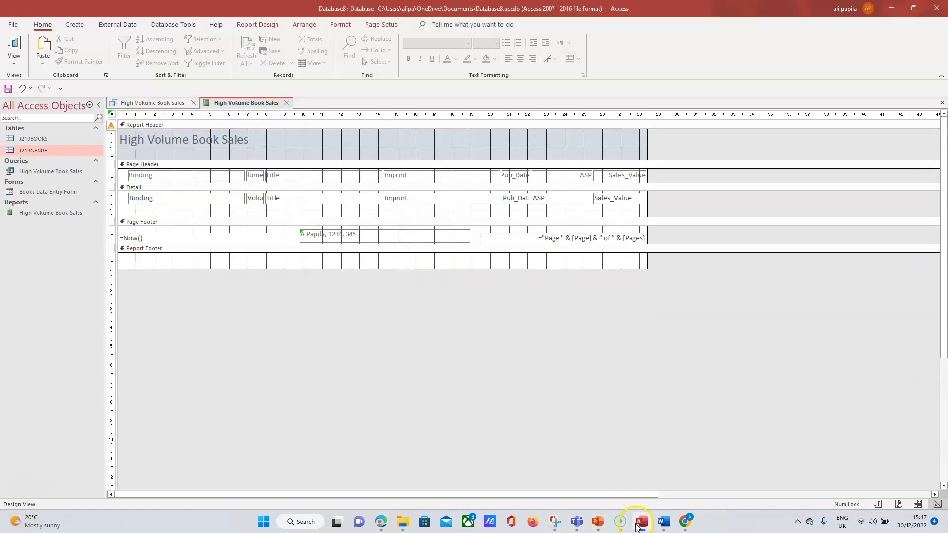
Show the report in Report View and check the footer at its end and the column contents.
{"action": "left_click", "coordinate": [13, 55]}
{"action": "left_click", "coordinate": [30, 82]}
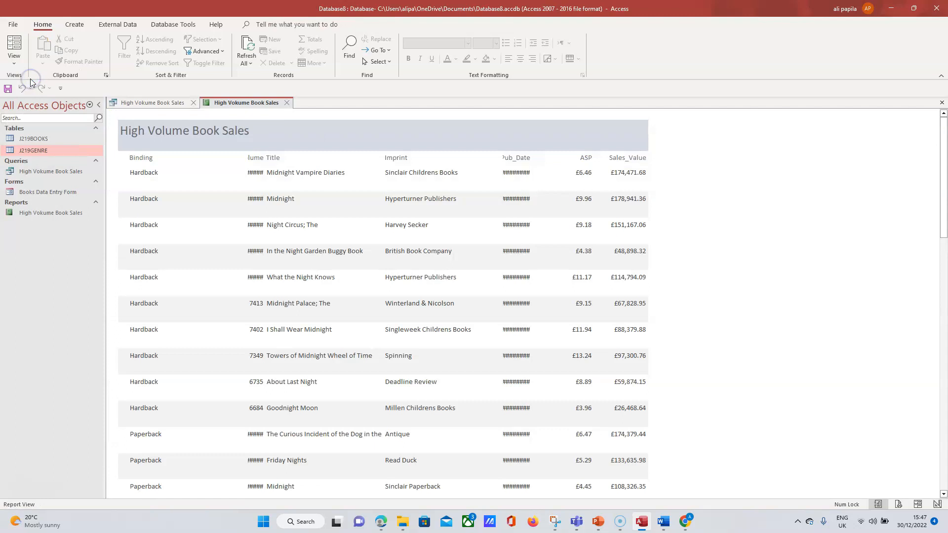
{"action": "left_click_drag", "start_coordinate": [943, 143], "coordinate": [943, 448]}
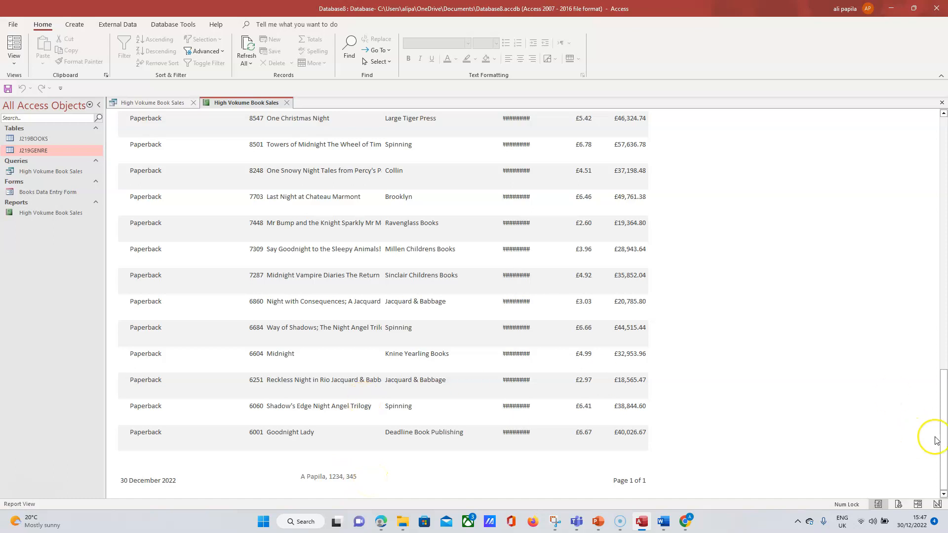
{"action": "left_click_drag", "start_coordinate": [943, 434], "coordinate": [942, 148]}
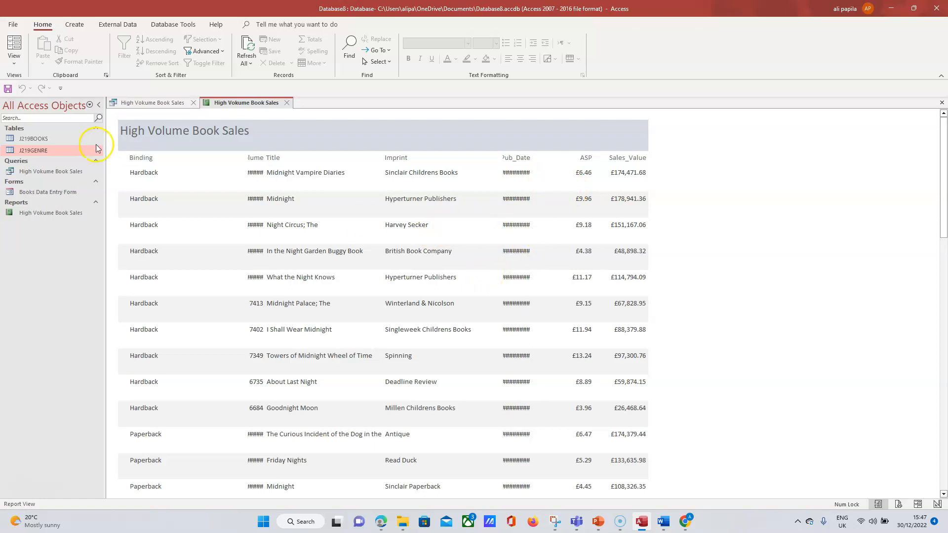
Switch the report to Layout View.
{"action": "left_click", "coordinate": [20, 64]}
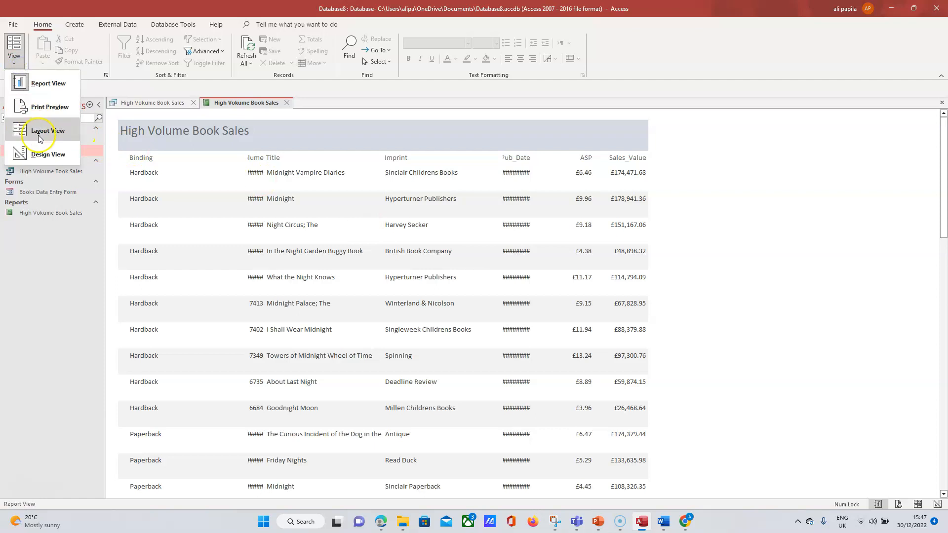
{"action": "left_click", "coordinate": [41, 153]}
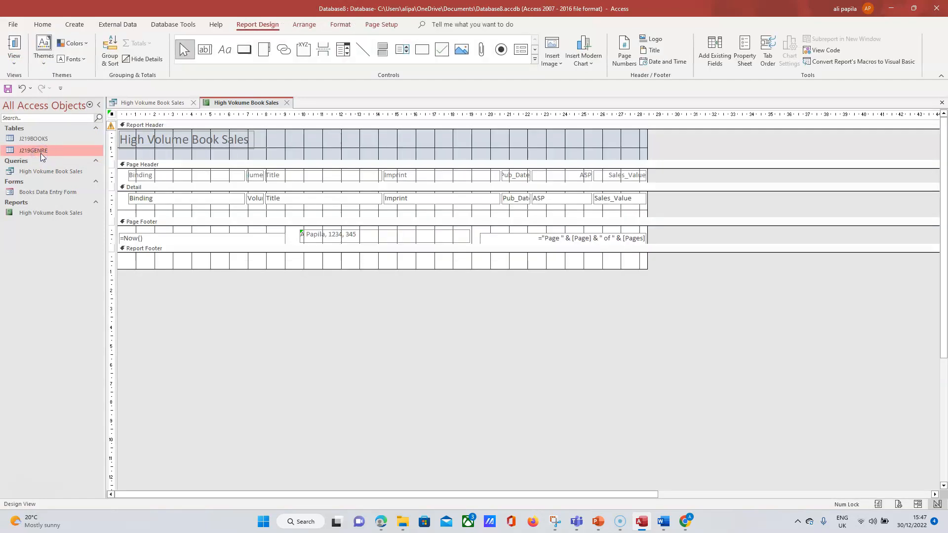
{"action": "left_click", "coordinate": [10, 65]}
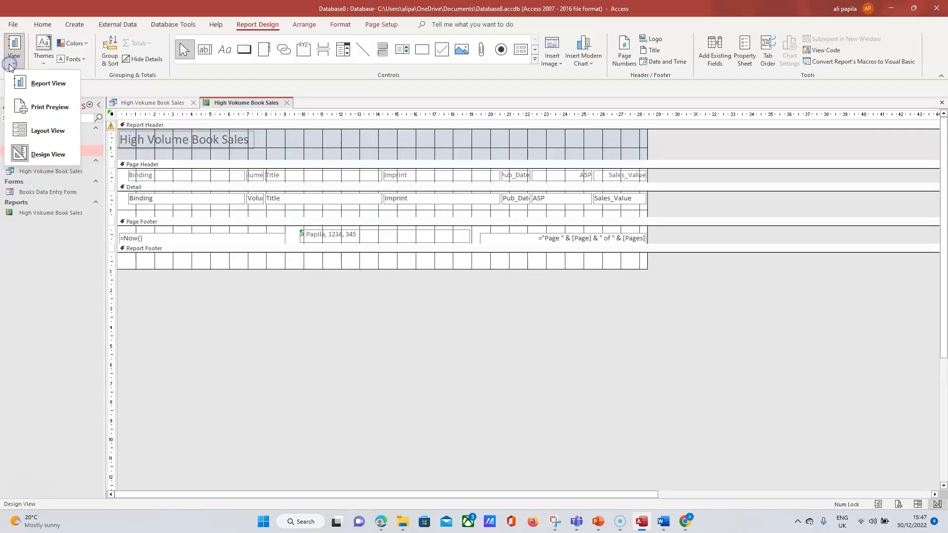
{"action": "left_click", "coordinate": [43, 131]}
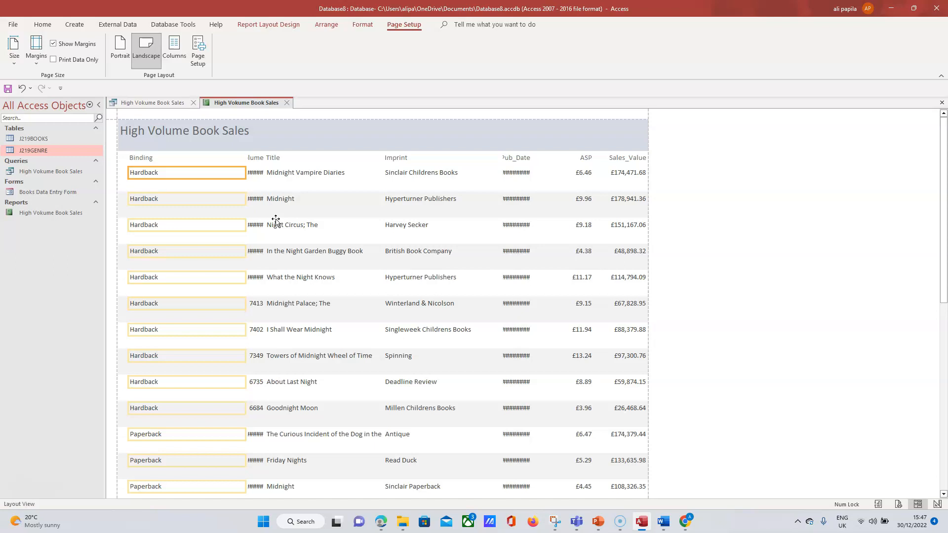
Narrow the Binding heading and its data column from the left side to just fit the text, keeping the right edge beside Volume.
{"action": "left_click", "coordinate": [286, 159]}
{"action": "left_click", "coordinate": [286, 170]}
{"action": "left_click", "coordinate": [290, 158]}
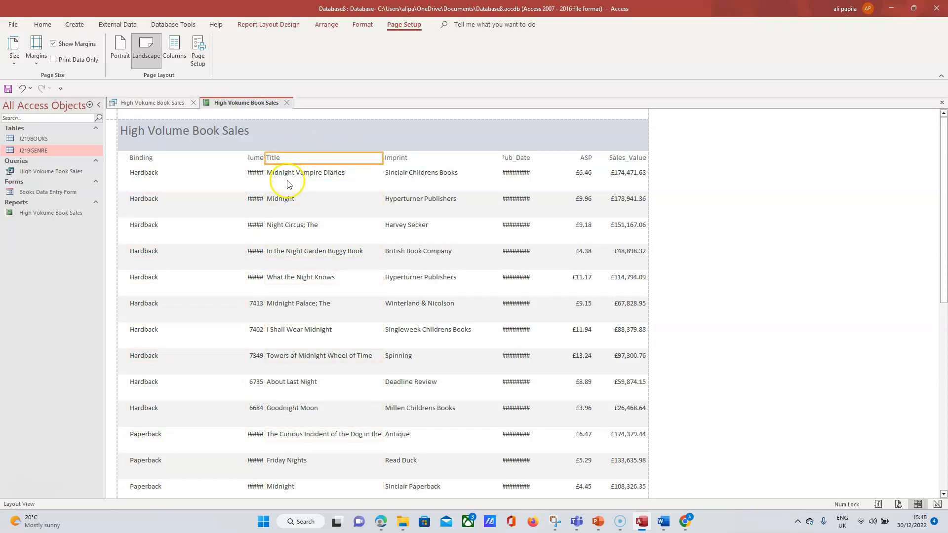
{"action": "left_click", "coordinate": [288, 174], "text": "ctrl"}
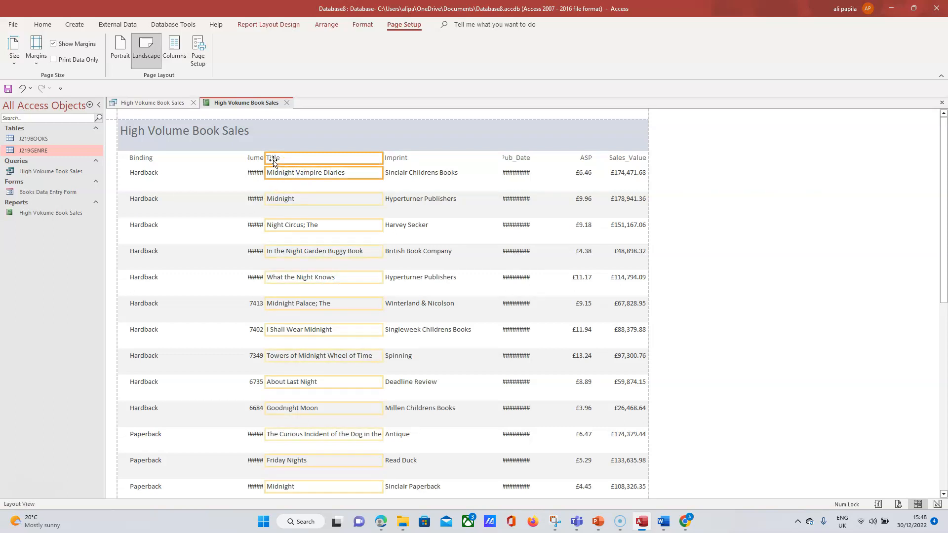
{"action": "left_click", "coordinate": [148, 160]}
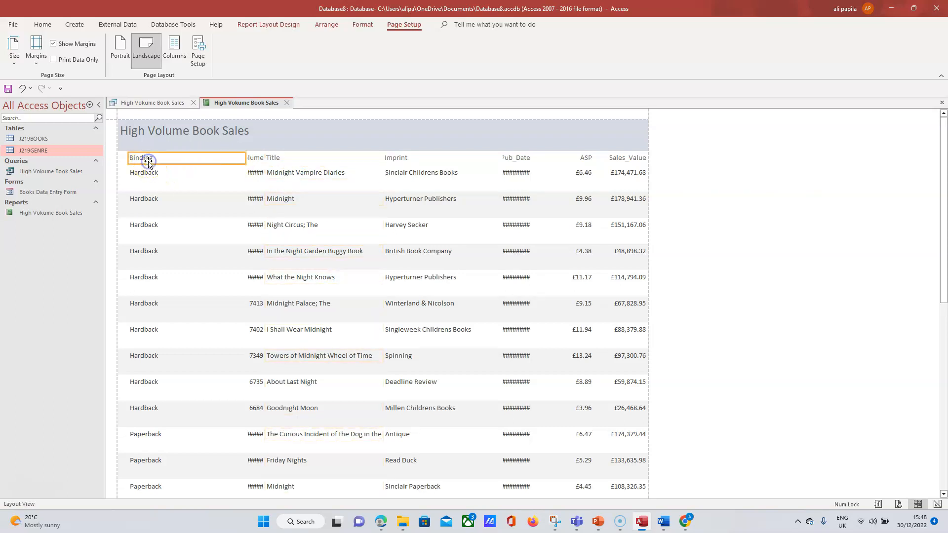
{"action": "left_click", "coordinate": [149, 171]}
{"action": "left_click", "coordinate": [154, 169]}
{"action": "left_click", "coordinate": [153, 169], "text": "ctrl"}
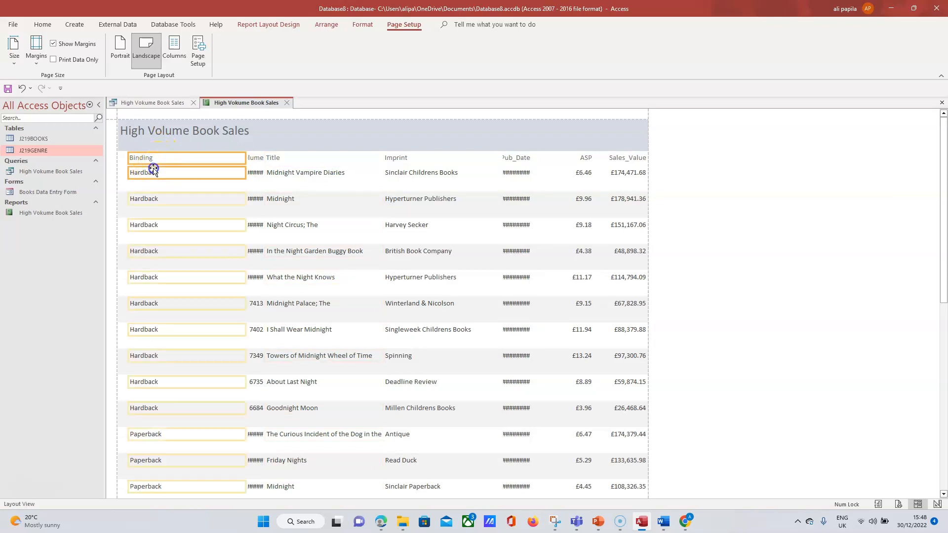
{"action": "left_click_drag", "start_coordinate": [128, 158], "coordinate": [208, 160]}
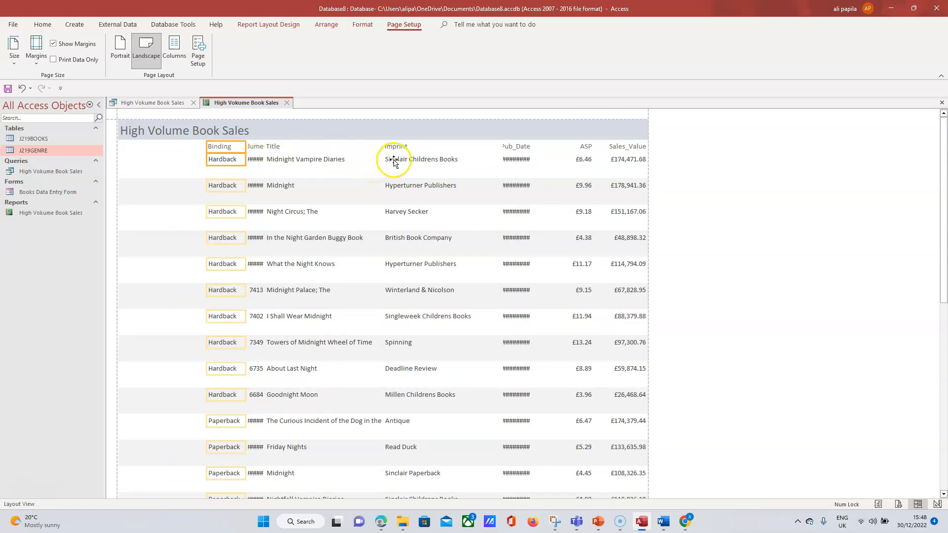
Place the Title heading and its data ahead of the Binding column, narrowing them to fit the free space there.
{"action": "left_click", "coordinate": [279, 150]}
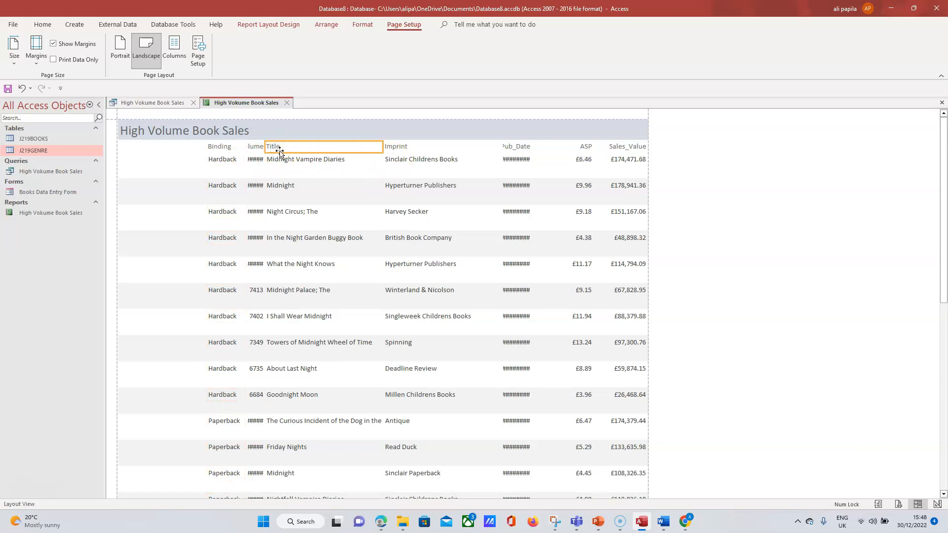
{"action": "left_click", "coordinate": [279, 160], "text": "shift"}
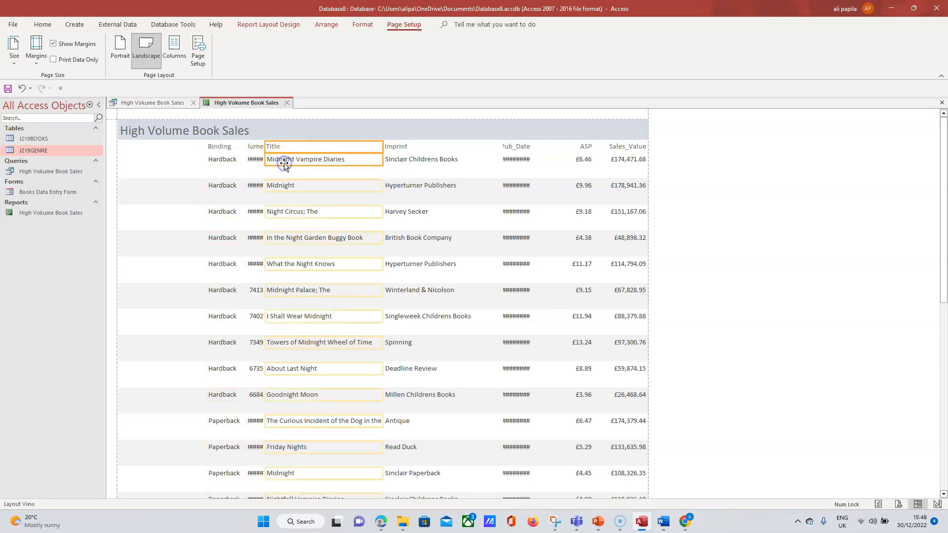
{"action": "left_click_drag", "start_coordinate": [266, 147], "coordinate": [123, 150]}
{"action": "left_click_drag", "start_coordinate": [383, 147], "coordinate": [198, 149]}
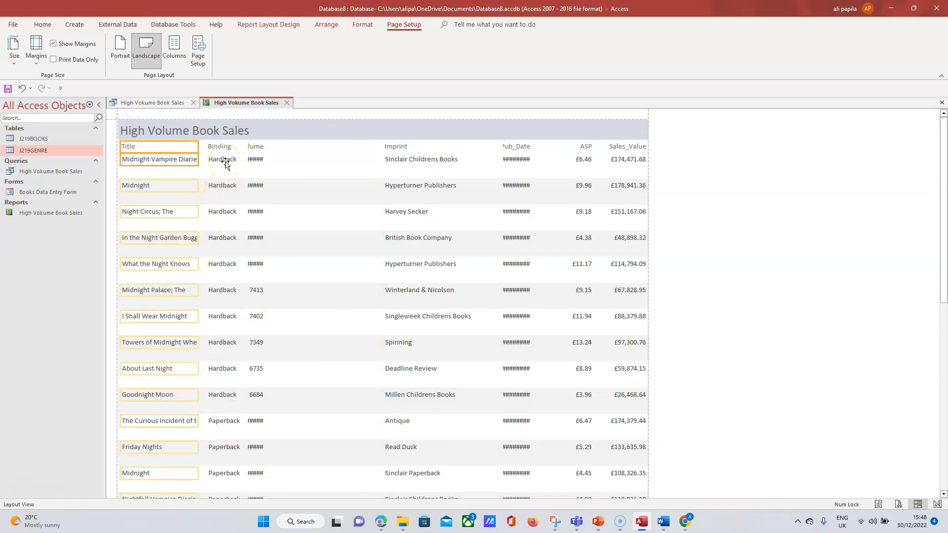
Move the Volume heading and its data beside the Imprint column, making them wide enough to display the full numbers.
{"action": "left_click", "coordinate": [255, 148]}
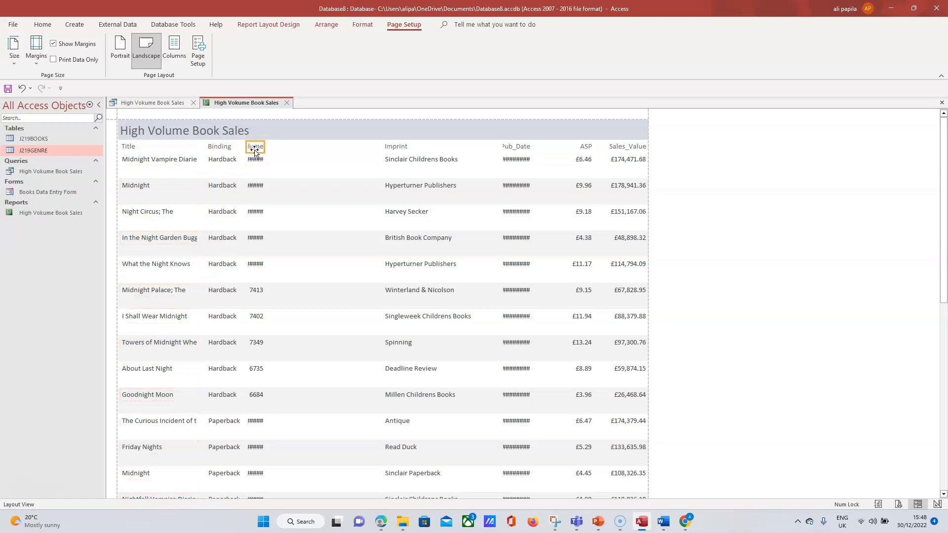
{"action": "left_click", "coordinate": [255, 159], "text": "shift"}
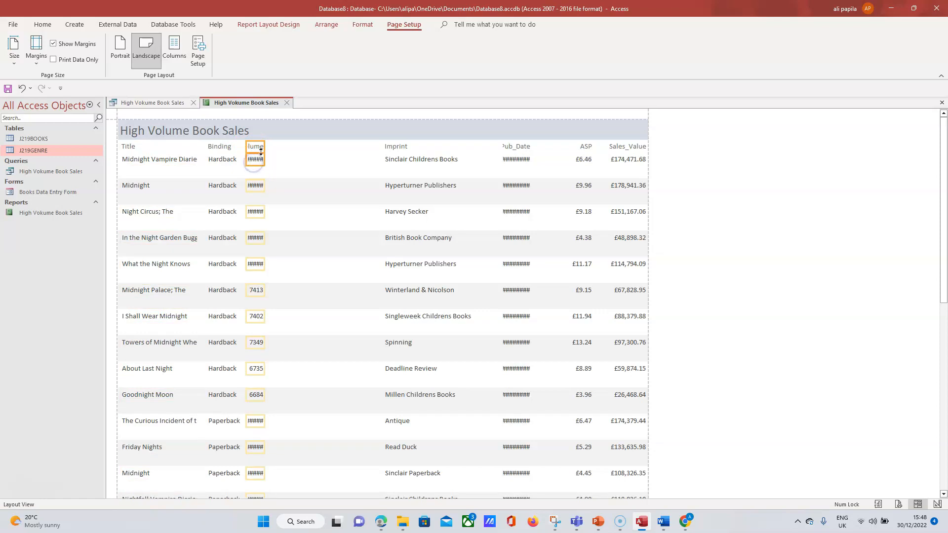
{"action": "left_click_drag", "start_coordinate": [263, 147], "coordinate": [380, 148]}
{"action": "left_click_drag", "start_coordinate": [247, 145], "coordinate": [348, 148]}
Shift the Binding heading and its data across to sit just before the Volume column, freeing space after Title.
{"action": "left_click", "coordinate": [222, 148]}
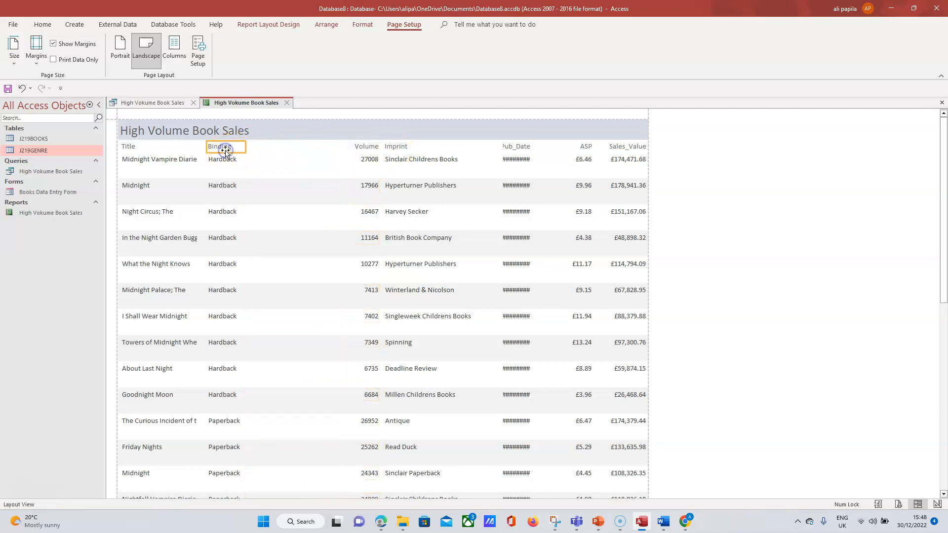
{"action": "left_click", "coordinate": [224, 159], "text": "shift"}
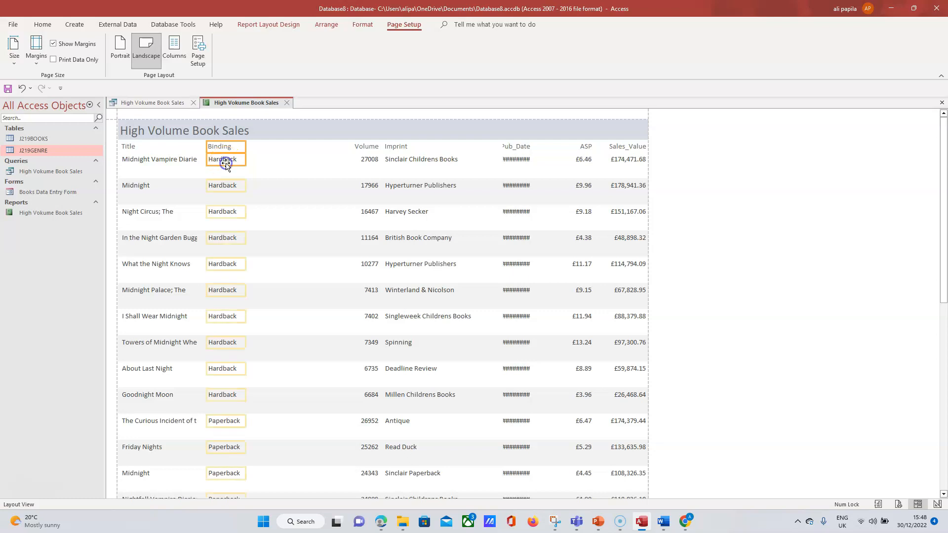
{"action": "left_click", "coordinate": [244, 148]}
{"action": "left_click_drag", "start_coordinate": [245, 148], "coordinate": [348, 151]}
{"action": "left_click", "coordinate": [205, 152]}
{"action": "left_click_drag", "start_coordinate": [207, 150], "coordinate": [303, 148]}
Place the Imprint heading and its data between Title and Binding, narrowing them to end just before Binding.
{"action": "left_click", "coordinate": [403, 154]}
{"action": "left_click", "coordinate": [403, 150]}
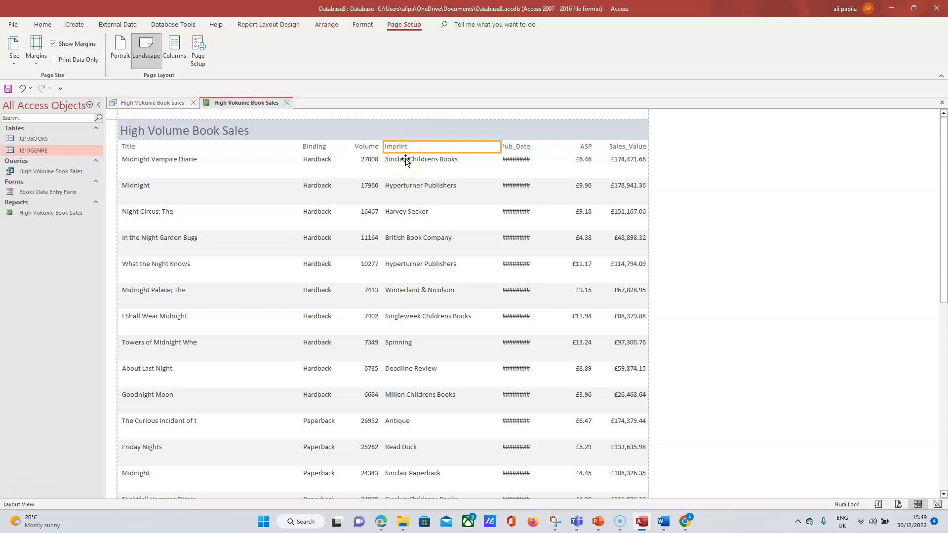
{"action": "left_click", "coordinate": [406, 160]}
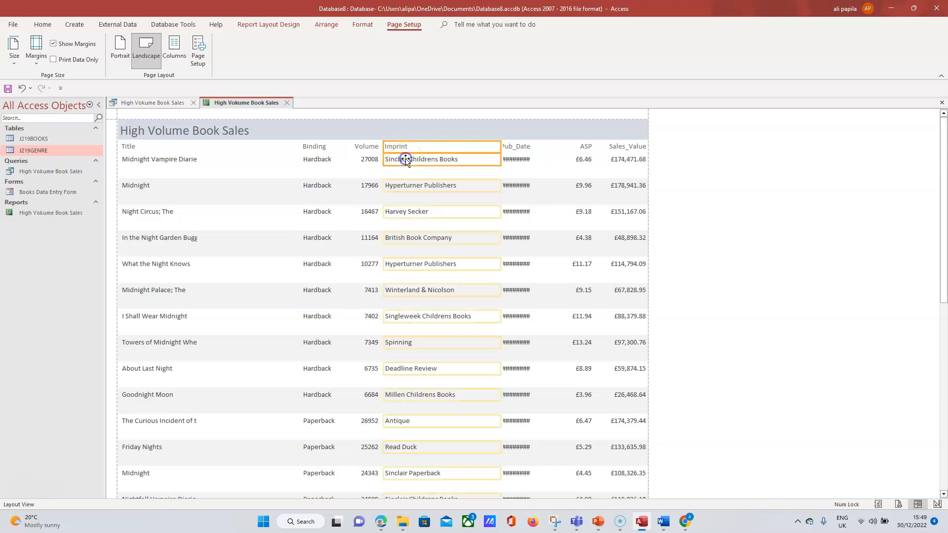
{"action": "left_click_drag", "start_coordinate": [385, 147], "coordinate": [228, 148]}
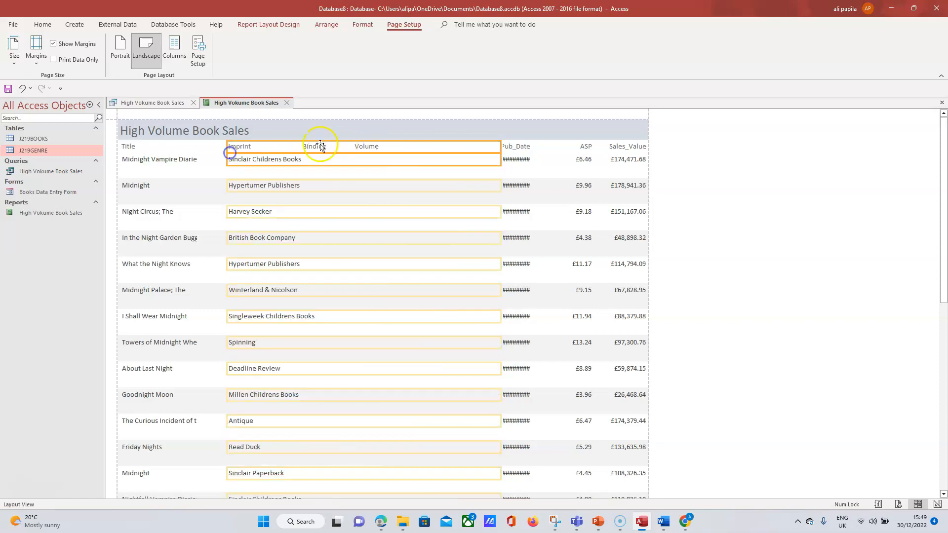
{"action": "left_click_drag", "start_coordinate": [501, 144], "coordinate": [295, 141]}
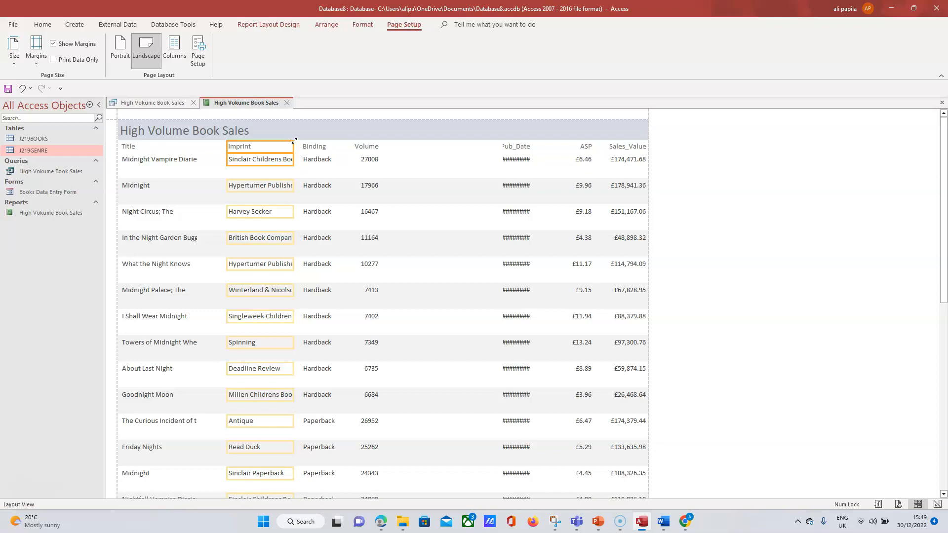
Shift the Binding and Volume headings and data together toward Pub_Date, leaving a free gap after Imprint.
{"action": "left_click", "coordinate": [323, 148]}
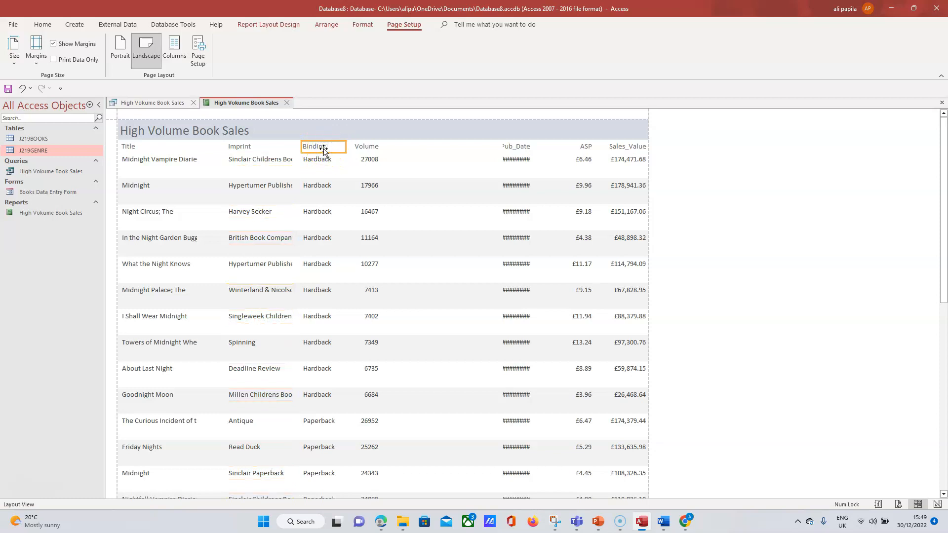
{"action": "left_click", "coordinate": [324, 163], "text": "shift"}
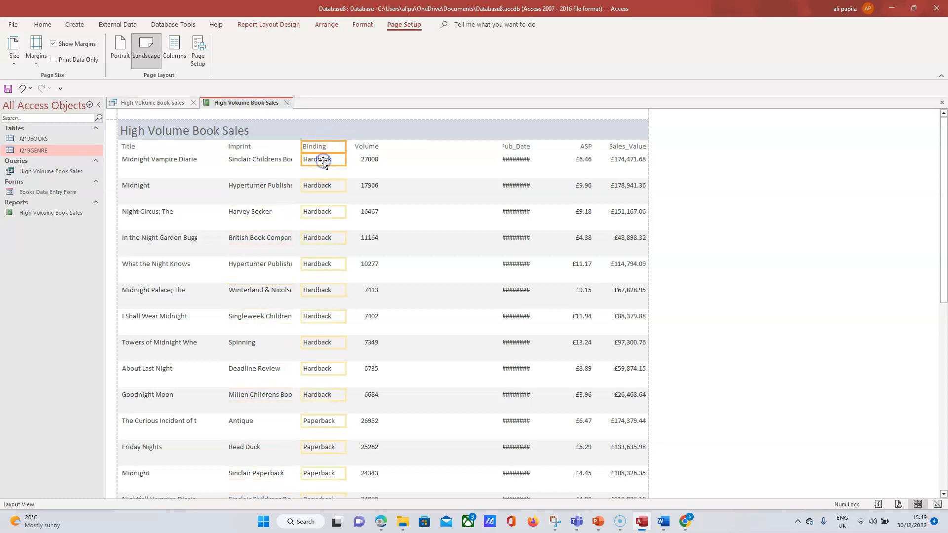
{"action": "left_click", "coordinate": [359, 148], "text": "shift"}
{"action": "left_click", "coordinate": [364, 159], "text": "shift"}
{"action": "left_click_drag", "start_coordinate": [379, 148], "coordinate": [483, 149]}
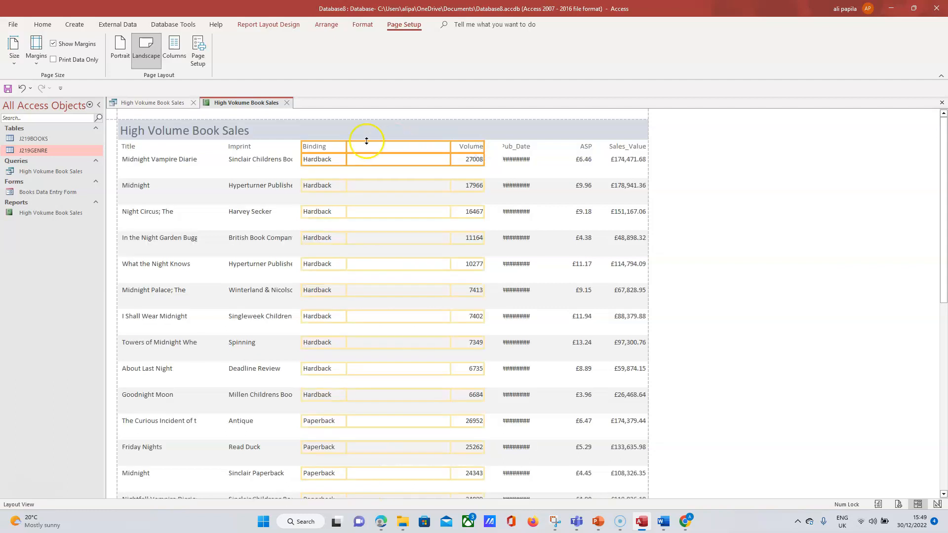
{"action": "left_click_drag", "start_coordinate": [302, 146], "coordinate": [404, 151]}
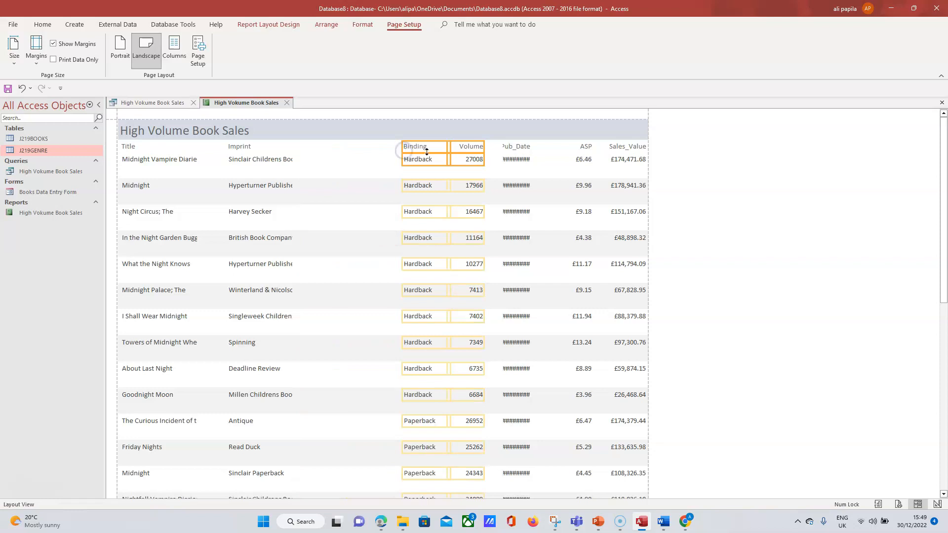
Place the Pub_Date heading and its data between Imprint and Binding, wide enough to display the full dates.
{"action": "left_click", "coordinate": [526, 150]}
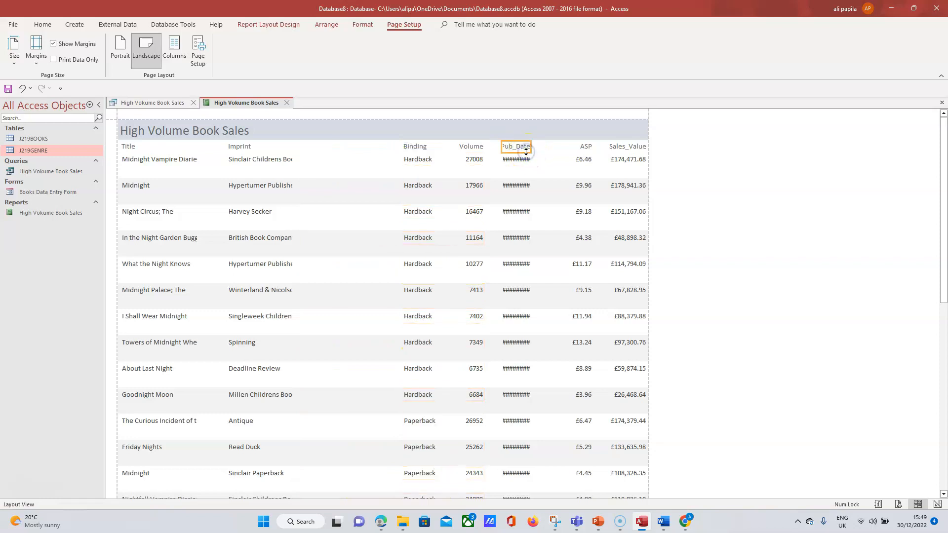
{"action": "left_click", "coordinate": [525, 158], "text": "shift"}
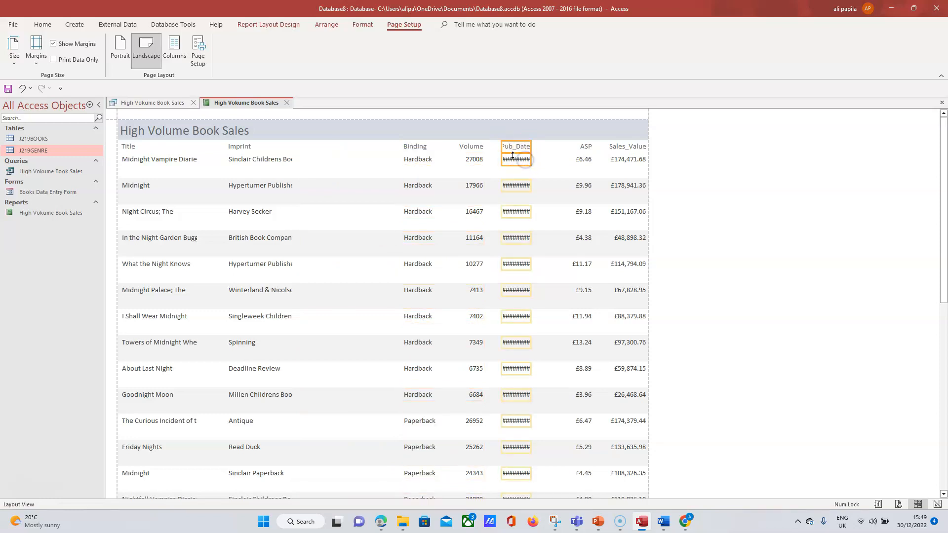
{"action": "left_click_drag", "start_coordinate": [500, 146], "coordinate": [311, 145]}
{"action": "left_click_drag", "start_coordinate": [530, 144], "coordinate": [370, 144]}
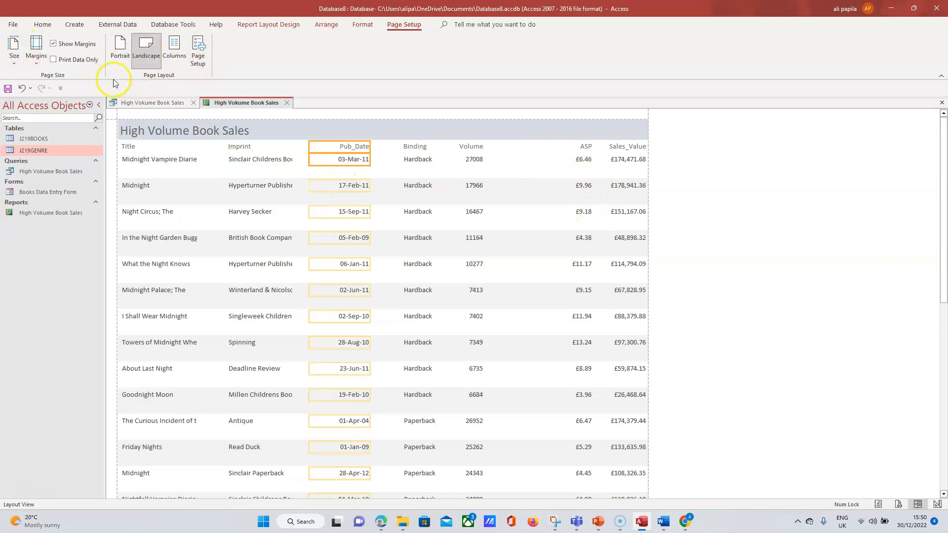
Show the report in Report View and check the column order and whether the Title and Imprint text displays fully.
{"action": "left_click", "coordinate": [43, 24]}
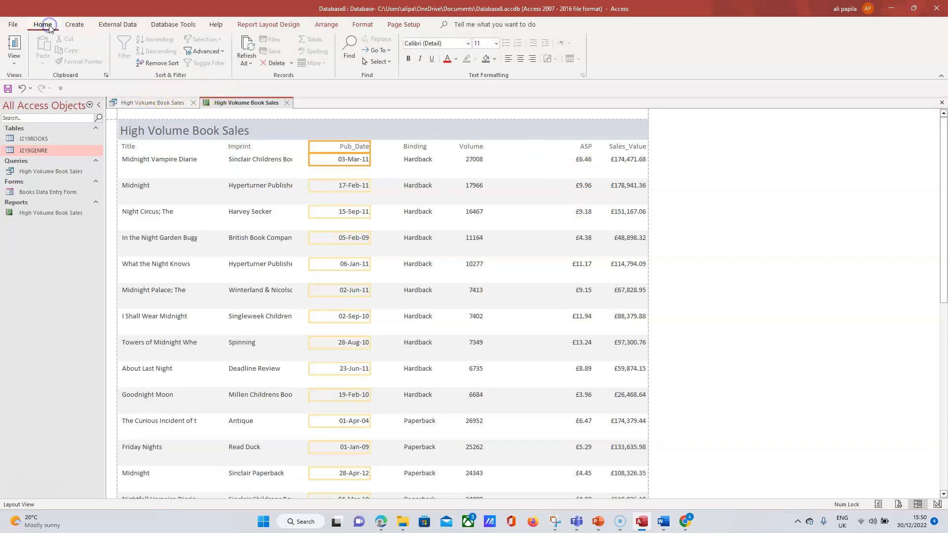
{"action": "left_click", "coordinate": [17, 58]}
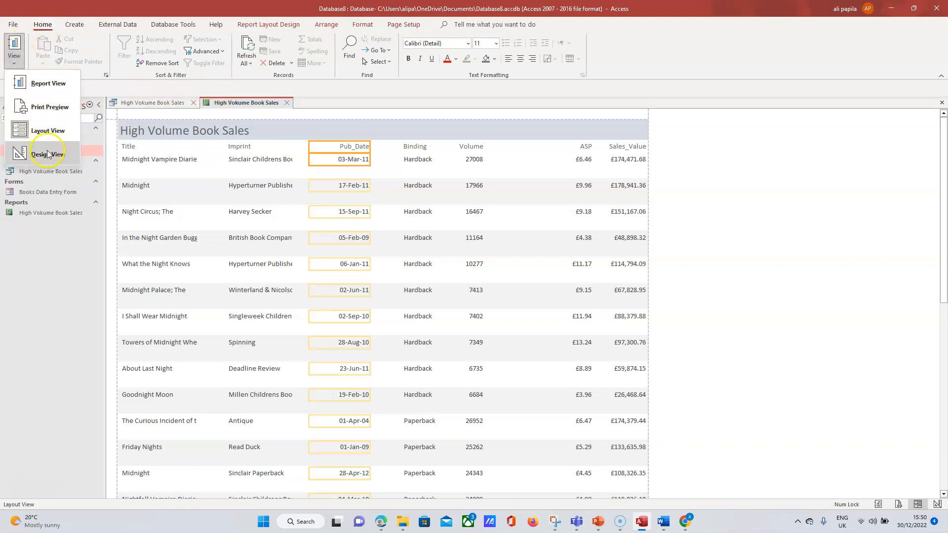
{"action": "left_click", "coordinate": [36, 91]}
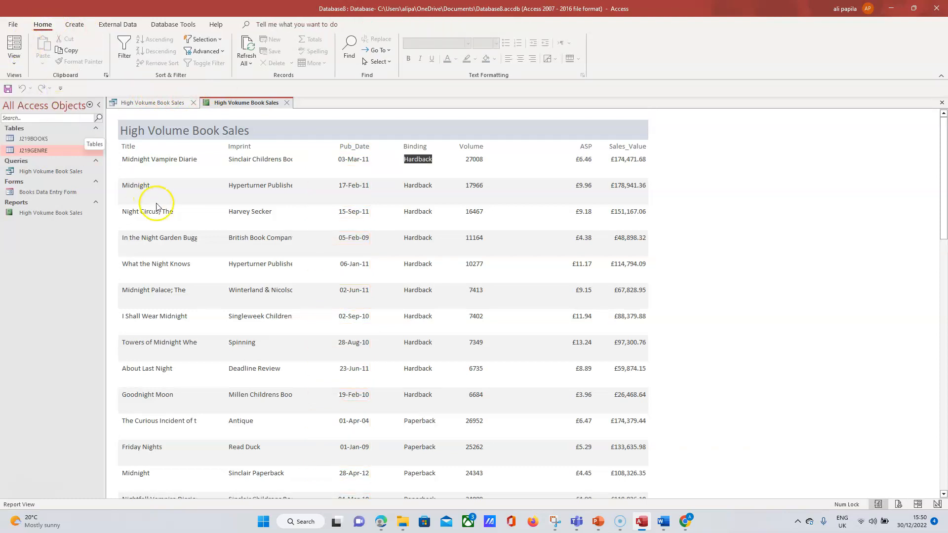
{"action": "left_click_drag", "start_coordinate": [944, 201], "coordinate": [943, 168]}
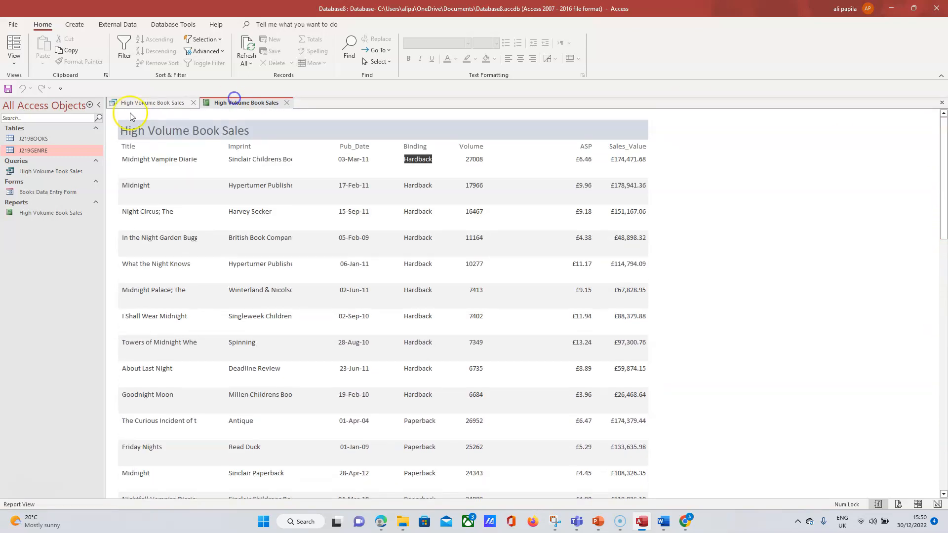
{"action": "left_click", "coordinate": [13, 59]}
{"action": "left_click", "coordinate": [36, 134]}
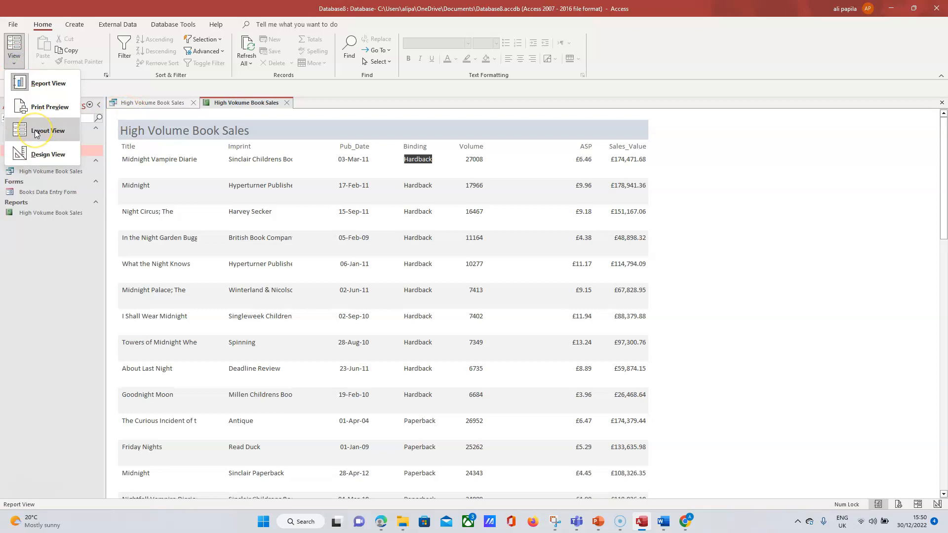
{"action": "left_click", "coordinate": [48, 83]}
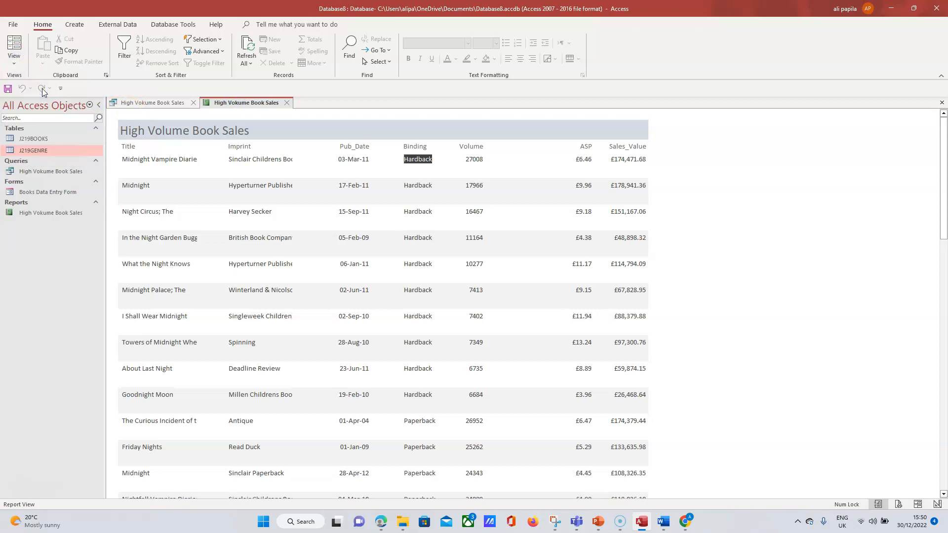
{"action": "left_click", "coordinate": [132, 158]}
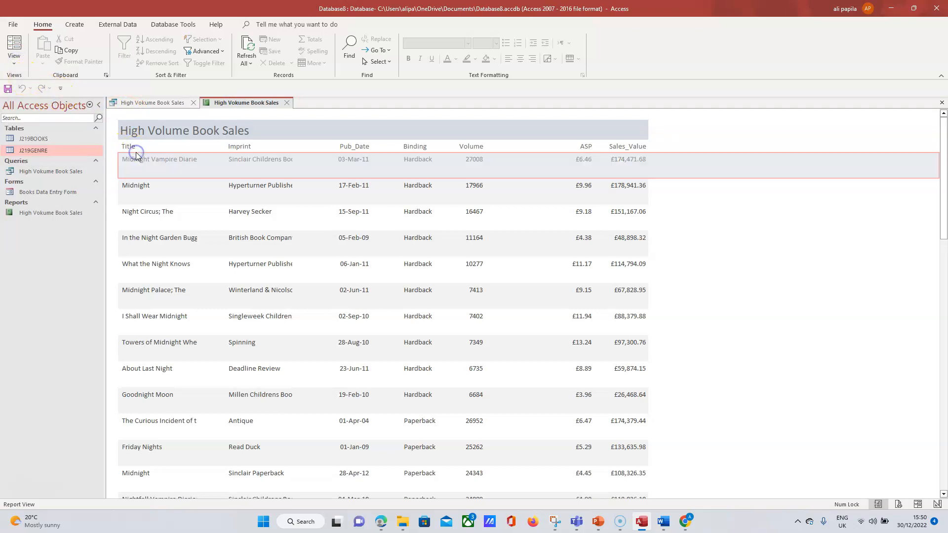
Return the report to Layout View and widen the Title heading and its data toward the Imprint column.
{"action": "left_click", "coordinate": [14, 56]}
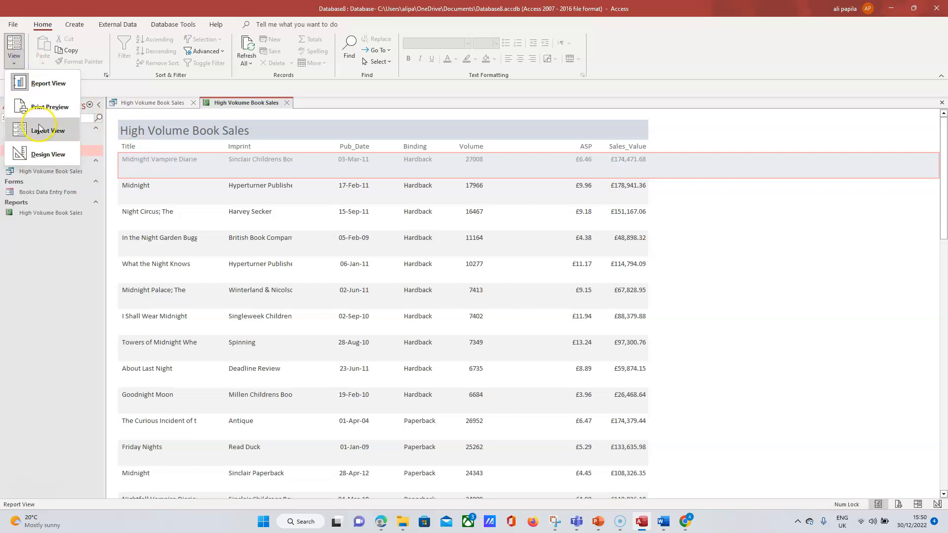
{"action": "left_click", "coordinate": [40, 127]}
{"action": "left_click", "coordinate": [154, 148]}
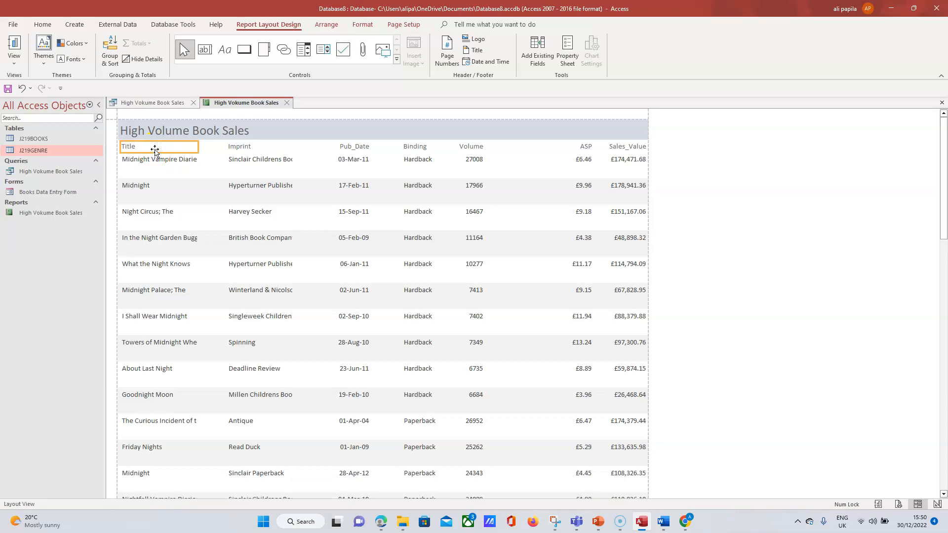
{"action": "left_click", "coordinate": [168, 163], "text": "shift"}
{"action": "mouse_move", "coordinate": [197, 150]}
{"action": "left_mouse_down"}
{"action": "mouse_move", "coordinate": [324, 155]}
{"action": "mouse_move", "coordinate": [311, 144]}
{"action": "mouse_move", "coordinate": [215, 145]}
{"action": "left_mouse_up"}
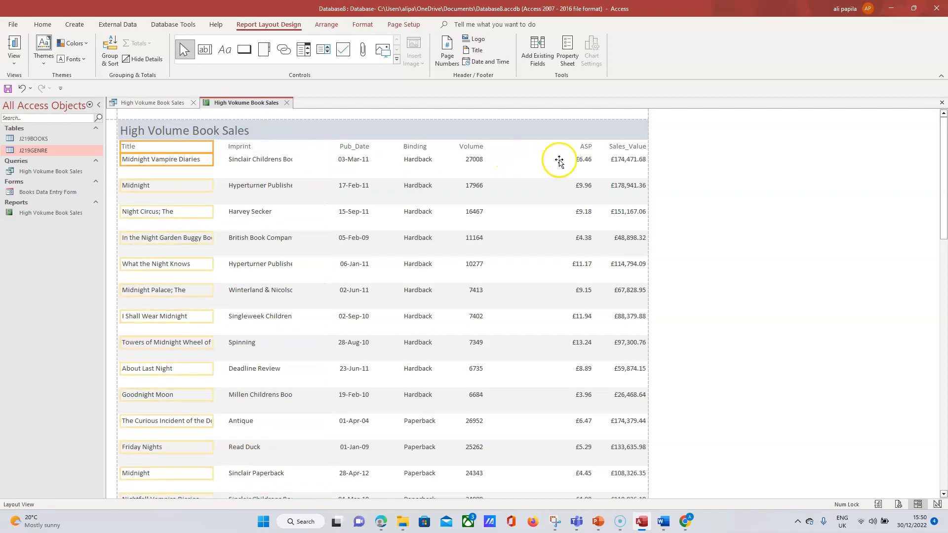
Shift the Volume heading and its data toward the Sales_Value column, placing them just before the ASP values.
{"action": "left_click", "coordinate": [473, 146]}
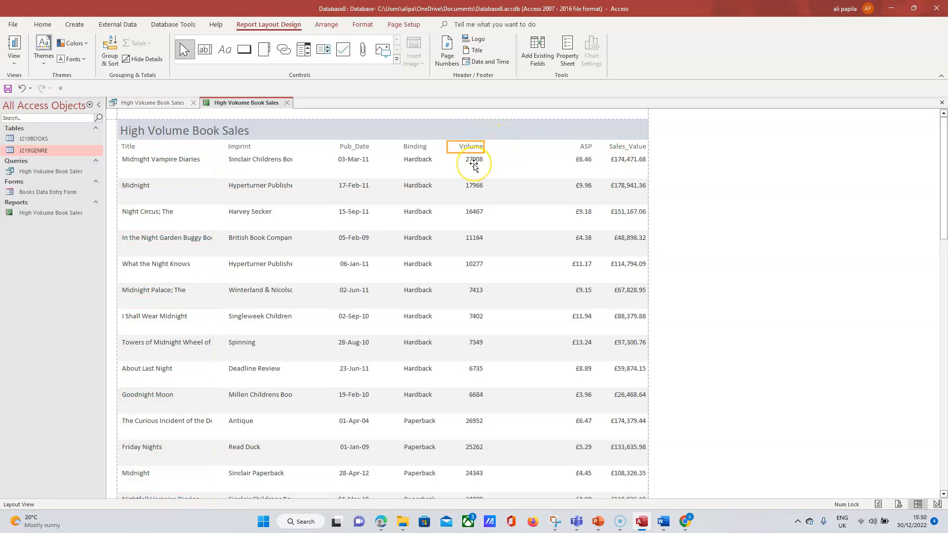
{"action": "left_click", "coordinate": [473, 164], "text": "shift"}
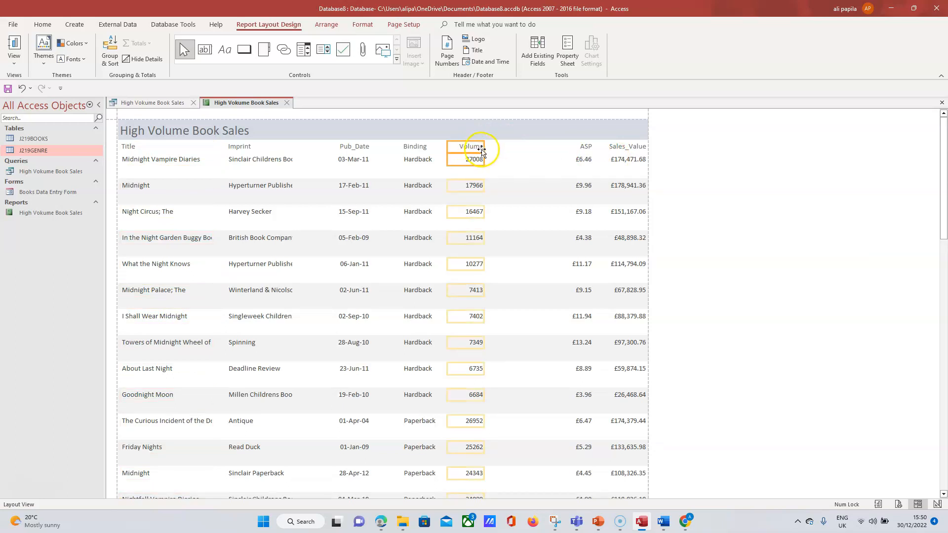
{"action": "left_click_drag", "start_coordinate": [483, 148], "coordinate": [557, 148]}
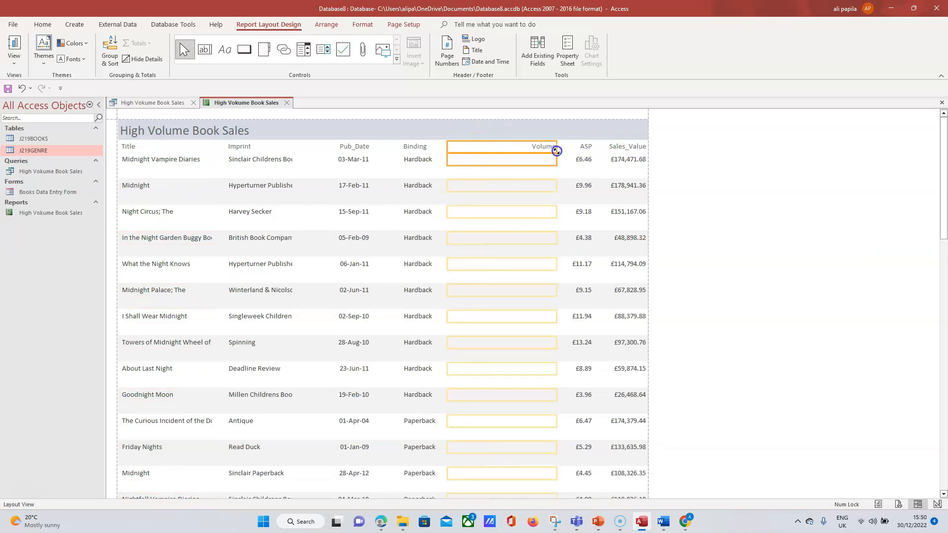
{"action": "left_click_drag", "start_coordinate": [447, 146], "coordinate": [517, 144]}
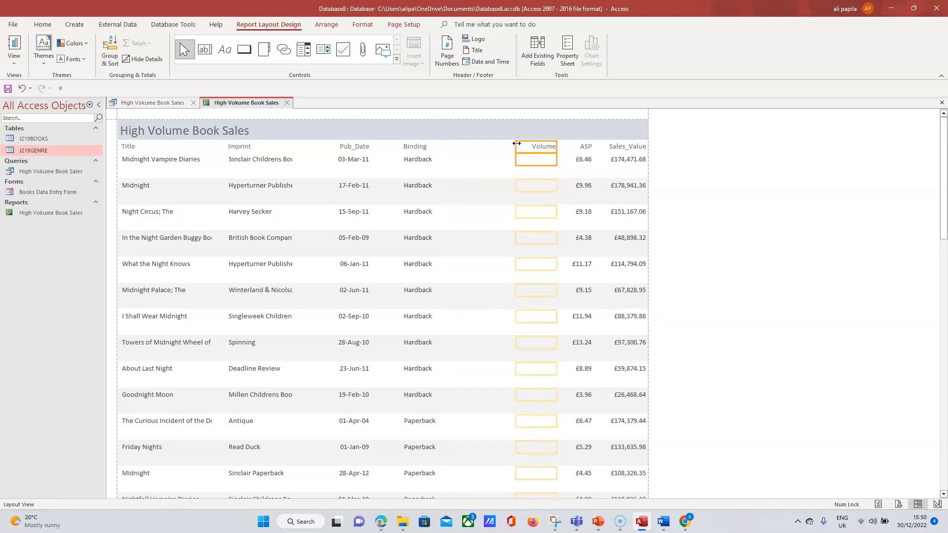
Place the ASP heading and its data between Binding and Volume, narrowing them to end just before Volume.
{"action": "left_click", "coordinate": [496, 159]}
{"action": "left_click", "coordinate": [546, 147]}
{"action": "left_click", "coordinate": [548, 164]}
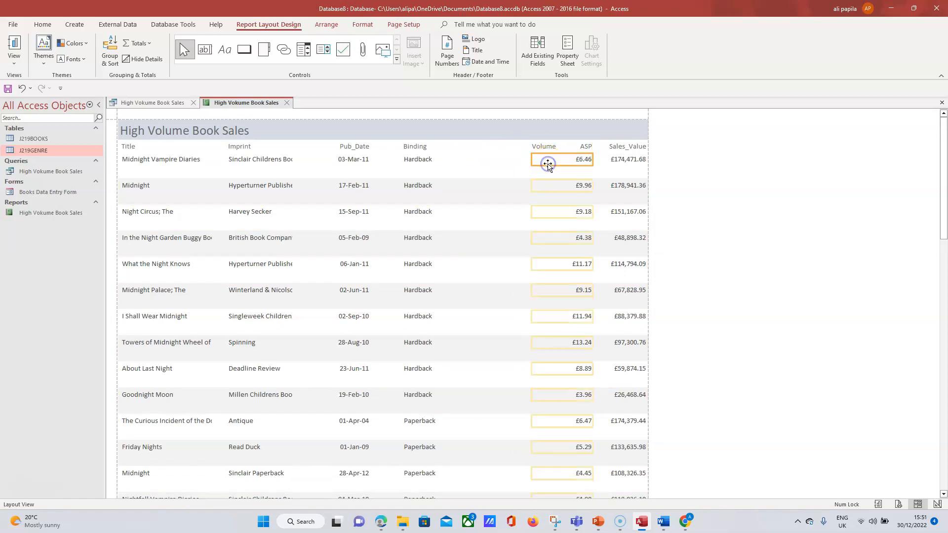
{"action": "left_click", "coordinate": [539, 146]}
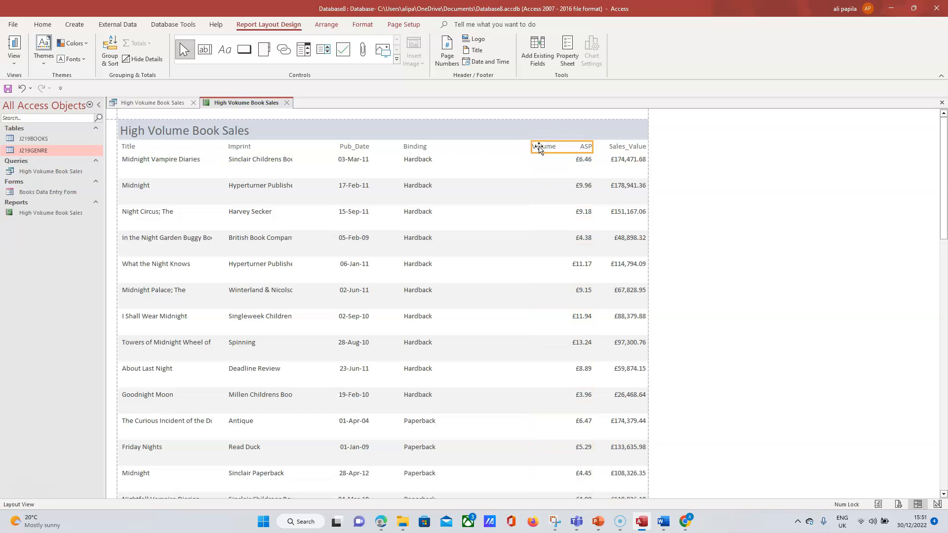
{"action": "left_click", "coordinate": [539, 159]}
{"action": "left_click_drag", "start_coordinate": [532, 149], "coordinate": [462, 146]}
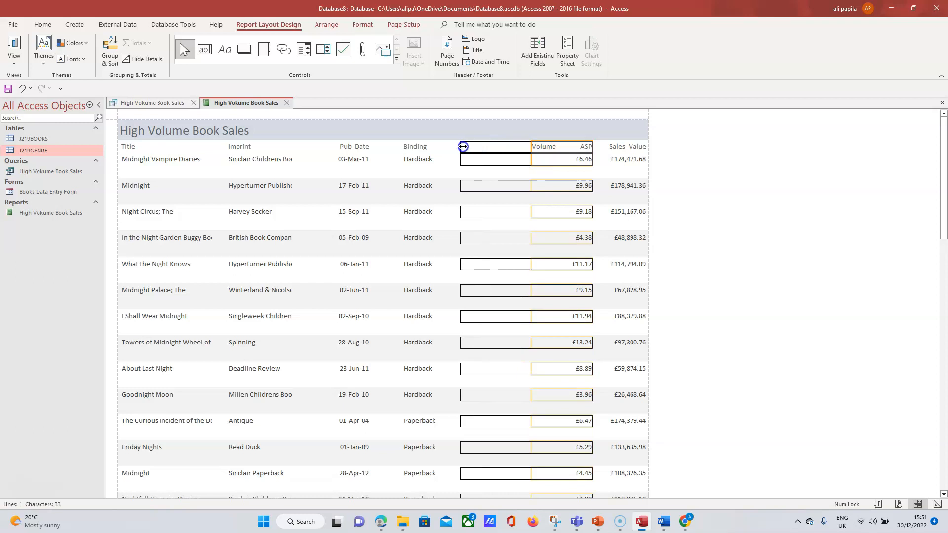
{"action": "left_click_drag", "start_coordinate": [549, 147], "coordinate": [511, 152]}
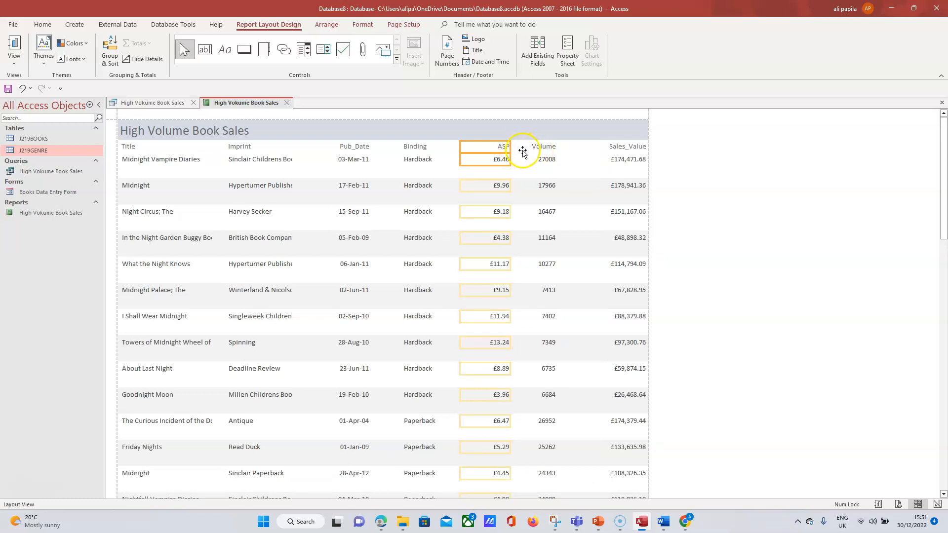
{"action": "left_click", "coordinate": [512, 148]}
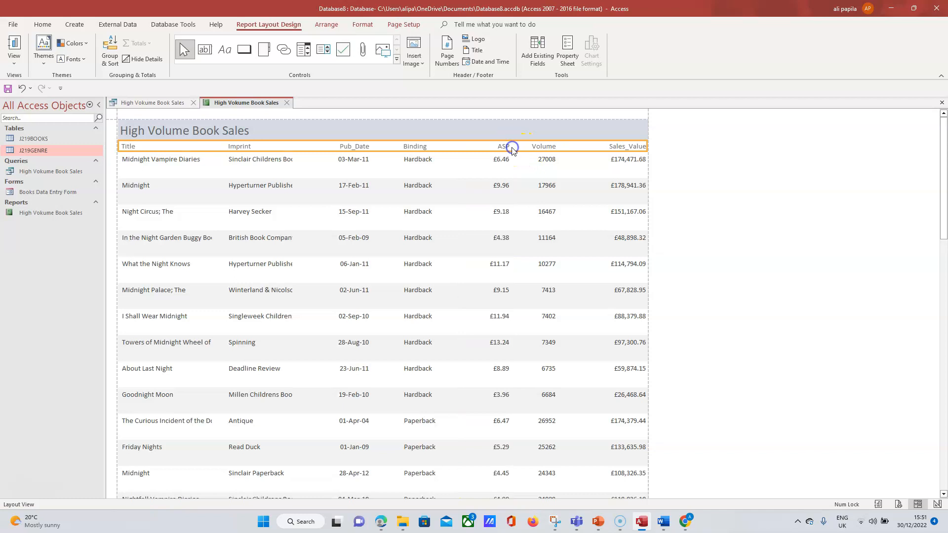
{"action": "left_click", "coordinate": [509, 148]}
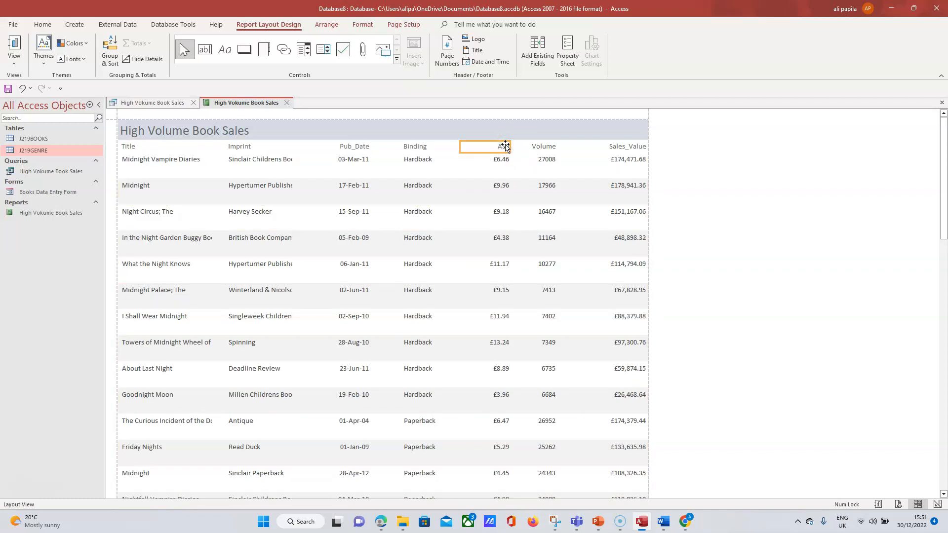
Move the ASP heading and its data past Volume, narrowing them into the gap before Sales_Value.
{"action": "left_click", "coordinate": [505, 158], "text": "shift"}
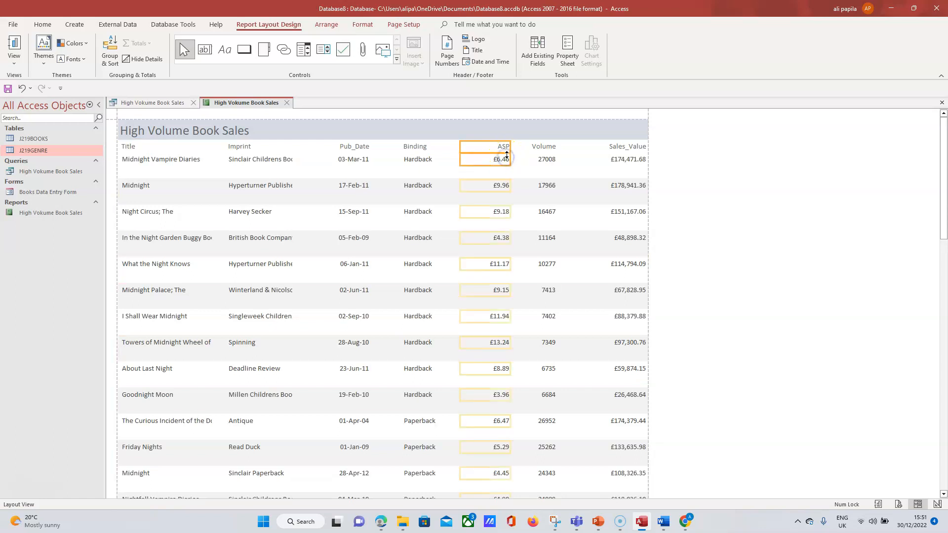
{"action": "left_click_drag", "start_coordinate": [511, 148], "coordinate": [603, 155]}
{"action": "left_click_drag", "start_coordinate": [462, 149], "coordinate": [576, 148]}
Shift the Volume heading and its data toward Binding, leaving room between Volume and ASP.
{"action": "left_click", "coordinate": [547, 147]}
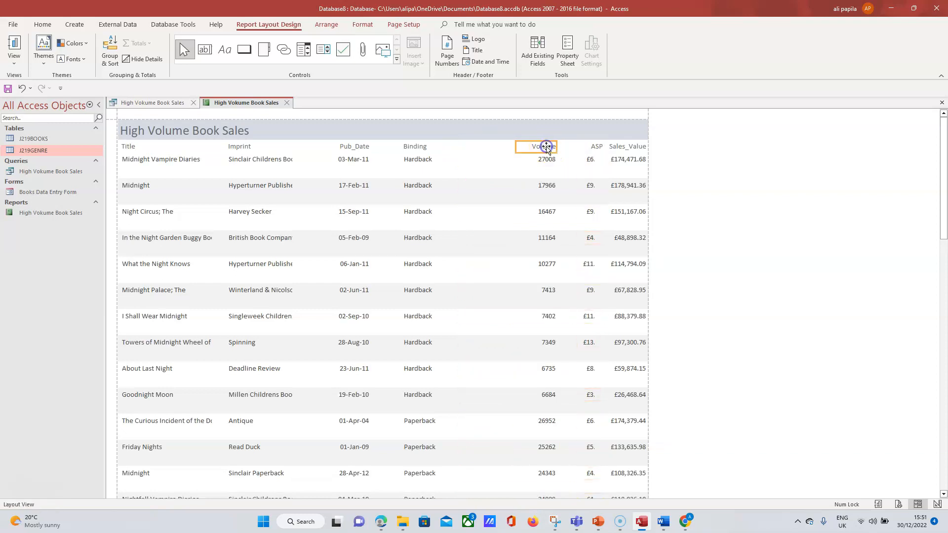
{"action": "left_click", "coordinate": [545, 159]}
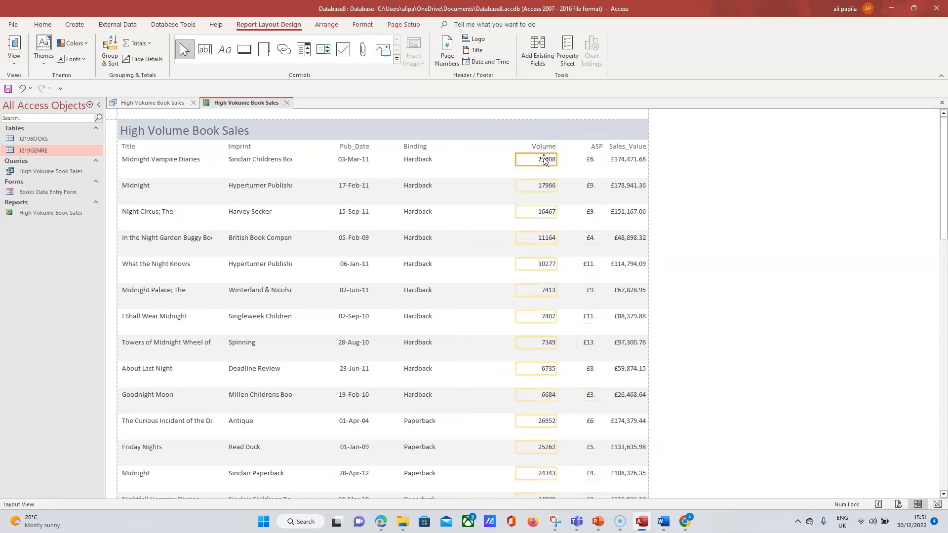
{"action": "left_click", "coordinate": [544, 151]}
{"action": "left_click", "coordinate": [547, 159], "text": "shift"}
{"action": "left_click_drag", "start_coordinate": [516, 151], "coordinate": [456, 150]}
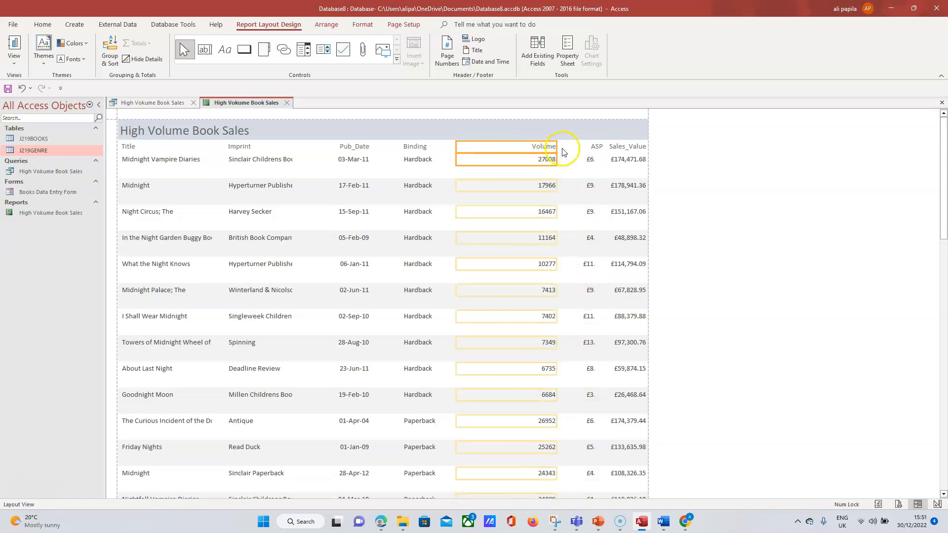
{"action": "left_click_drag", "start_coordinate": [557, 146], "coordinate": [506, 144]}
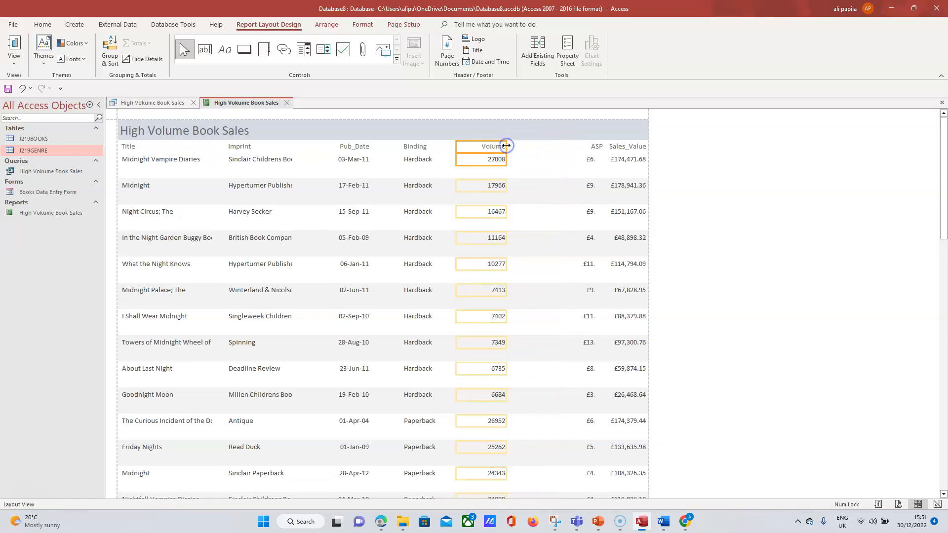
Move the ASP heading and its data away from Sales_Value and resize them so the currency values display in full.
{"action": "left_click", "coordinate": [589, 150]}
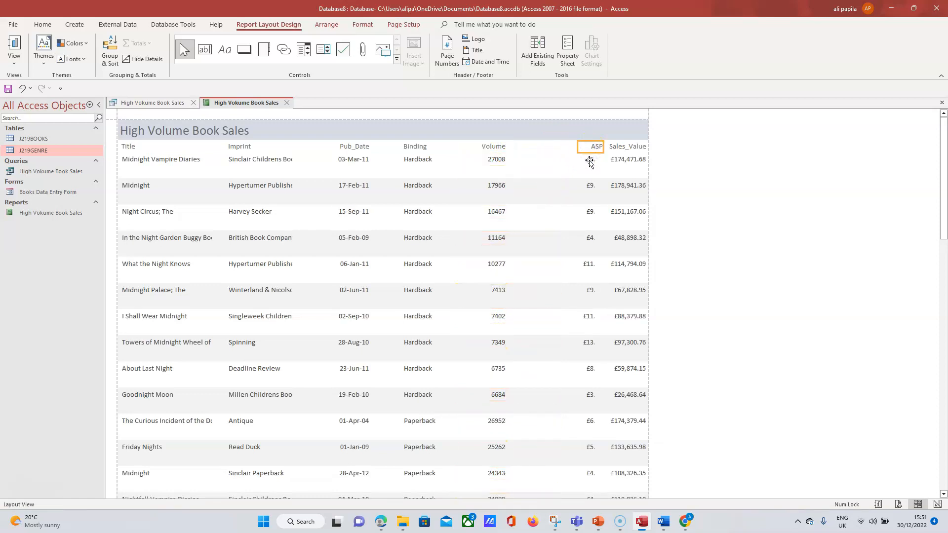
{"action": "left_click", "coordinate": [590, 160]}
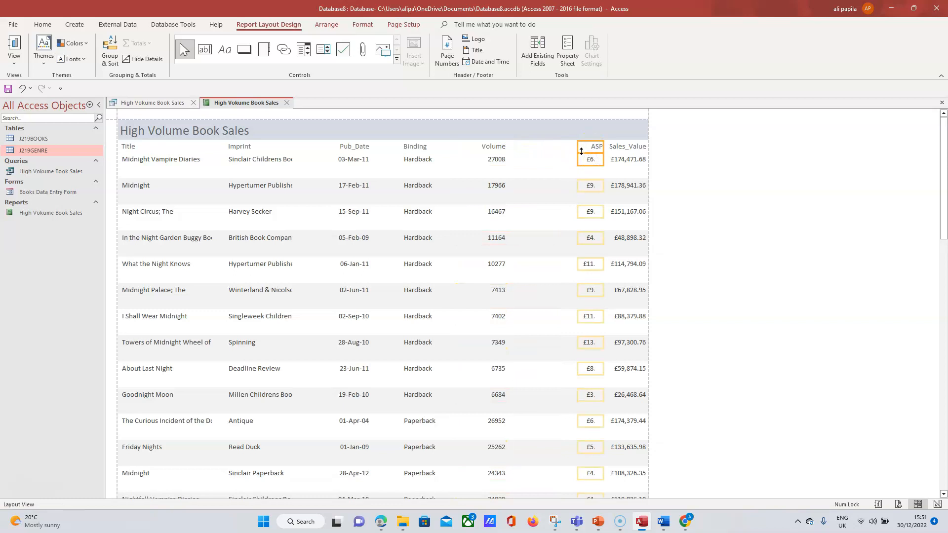
{"action": "mouse_move", "coordinate": [579, 149]}
{"action": "left_mouse_down"}
{"action": "mouse_move", "coordinate": [543, 148]}
{"action": "mouse_move", "coordinate": [599, 149]}
{"action": "mouse_move", "coordinate": [585, 149]}
{"action": "left_mouse_up"}
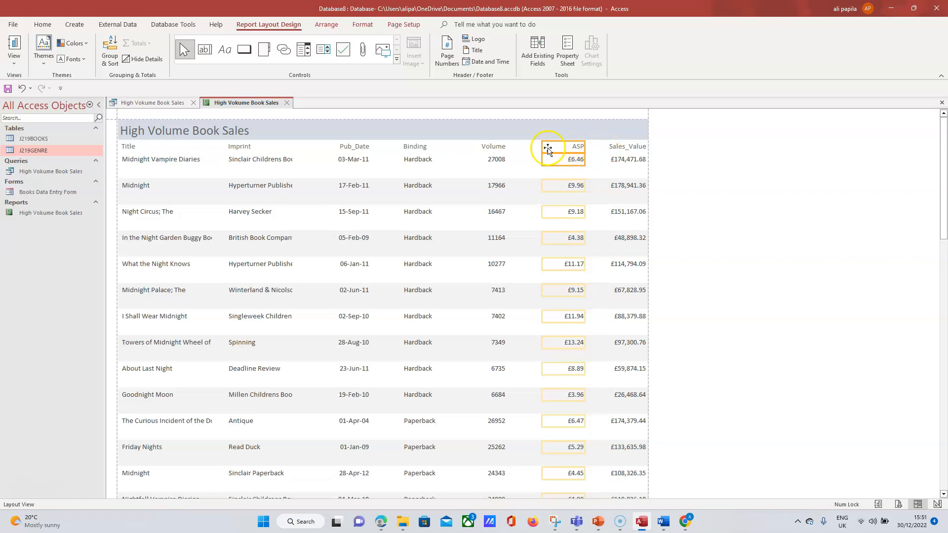
{"action": "left_click_drag", "start_coordinate": [542, 146], "coordinate": [554, 147]}
{"action": "left_click_drag", "start_coordinate": [944, 174], "coordinate": [944, 120]}
Shift the Volume heading and its data toward ASP, narrowing them to end just before the ASP column.
{"action": "left_click", "coordinate": [507, 146]}
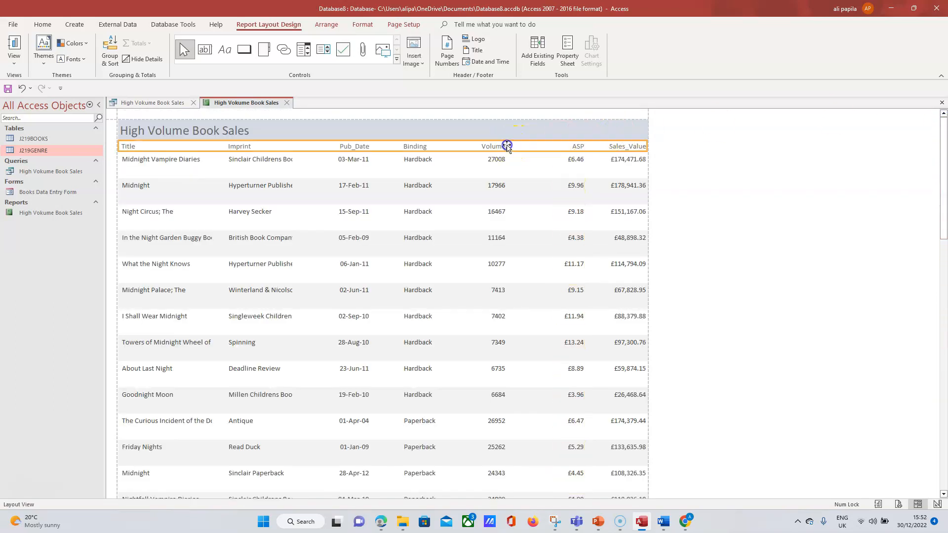
{"action": "left_click", "coordinate": [502, 146]}
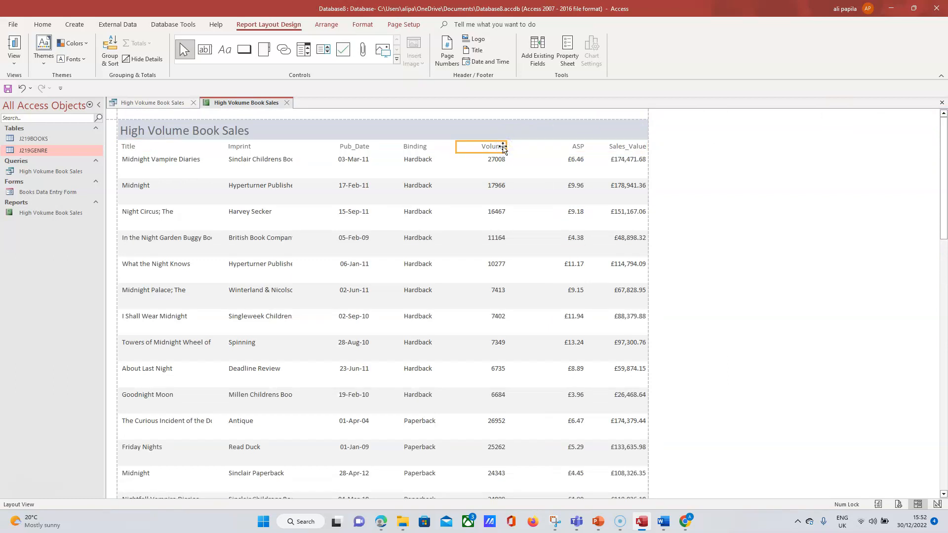
{"action": "left_click", "coordinate": [503, 159], "text": "ctrl"}
{"action": "left_click_drag", "start_coordinate": [503, 159], "coordinate": [549, 150]}
{"action": "left_click_drag", "start_coordinate": [458, 151], "coordinate": [516, 147]}
{"action": "left_click_drag", "start_coordinate": [945, 173], "coordinate": [940, 118]}
Shift the Binding heading and its data toward Volume, placing them just before the Volume column.
{"action": "left_click", "coordinate": [424, 147]}
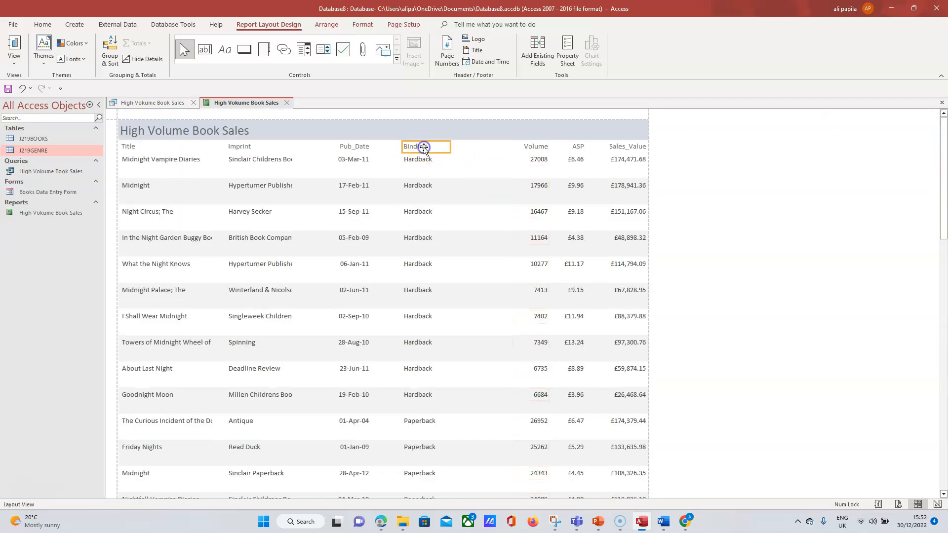
{"action": "left_click", "coordinate": [422, 158], "text": "shift"}
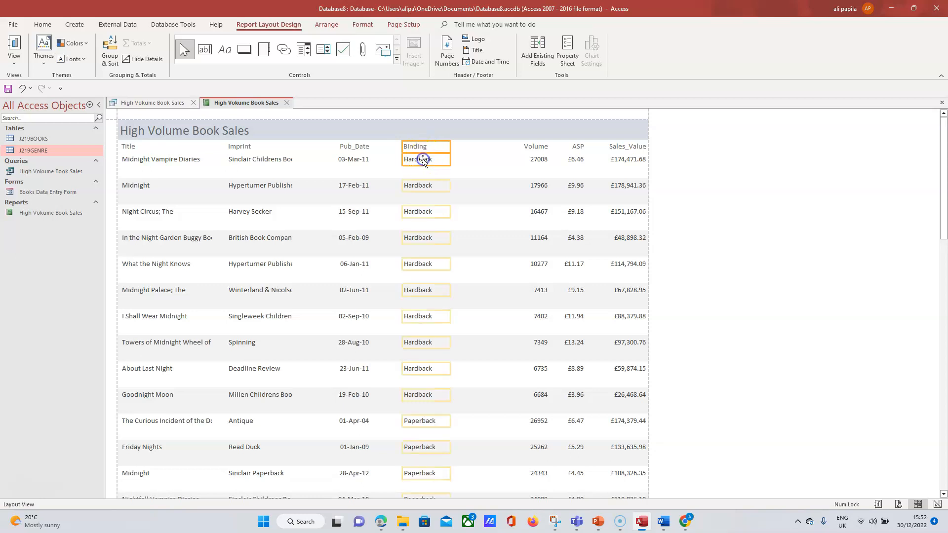
{"action": "left_click_drag", "start_coordinate": [451, 150], "coordinate": [517, 152]}
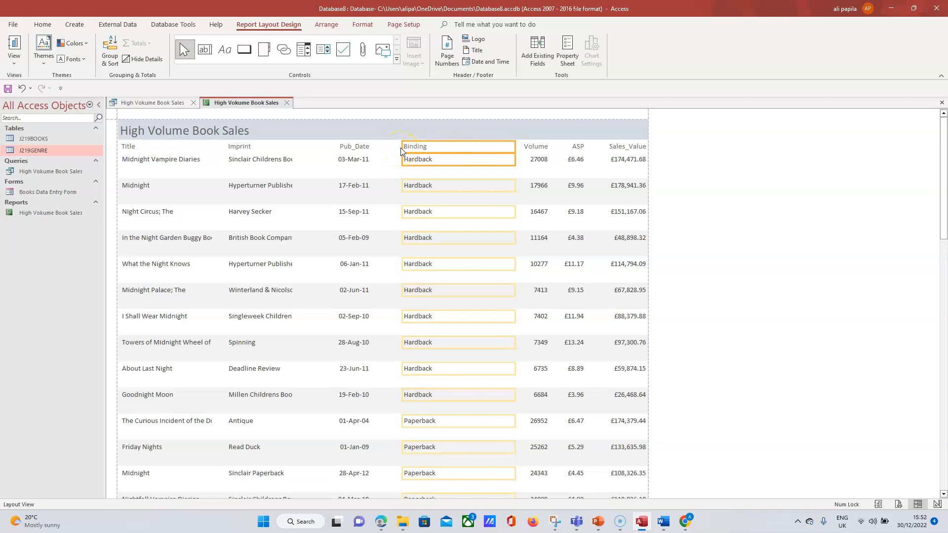
{"action": "left_click_drag", "start_coordinate": [401, 147], "coordinate": [471, 147]}
Shift the Pub_Date heading and its data toward Binding, narrowing them to fit just before the Binding column.
{"action": "left_click", "coordinate": [360, 149]}
{"action": "left_click", "coordinate": [361, 161]}
{"action": "left_click", "coordinate": [360, 148]}
{"action": "left_click", "coordinate": [359, 163], "text": "shift"}
{"action": "left_click_drag", "start_coordinate": [370, 148], "coordinate": [455, 148]}
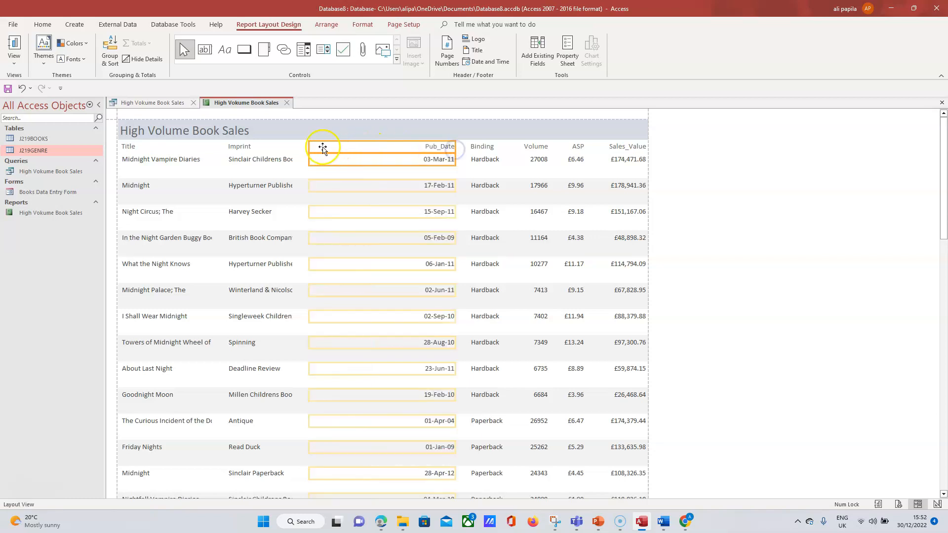
{"action": "left_click_drag", "start_coordinate": [310, 147], "coordinate": [417, 150]}
Widen the Imprint heading and its data to show full names and position them just before the Pub_Date column.
{"action": "left_click", "coordinate": [260, 148]}
{"action": "left_click", "coordinate": [262, 158]}
{"action": "left_click_drag", "start_coordinate": [294, 147], "coordinate": [409, 148]}
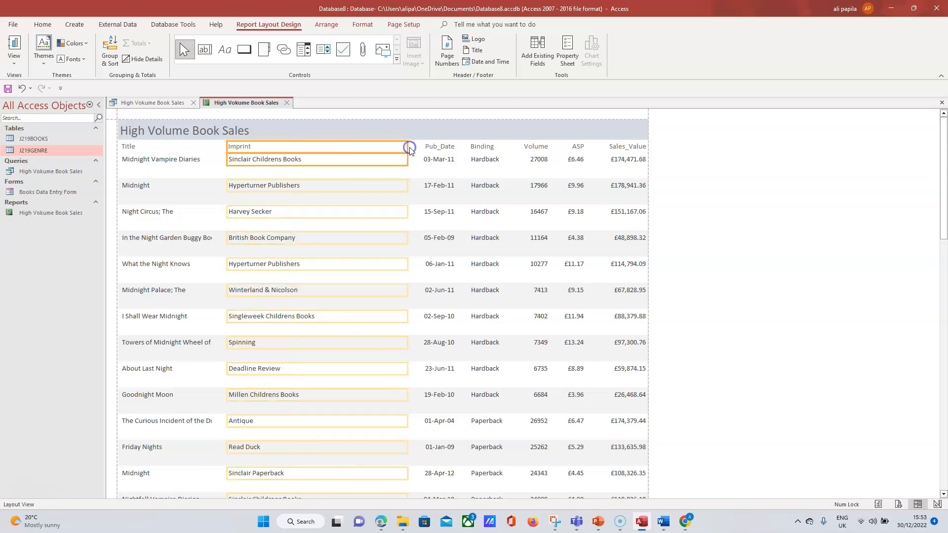
{"action": "left_click_drag", "start_coordinate": [228, 148], "coordinate": [309, 155]}
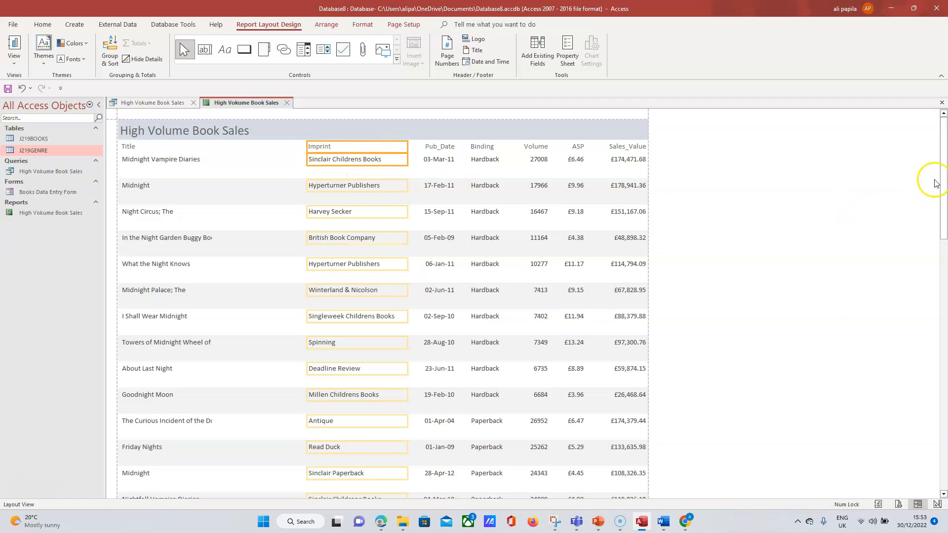
{"action": "left_click_drag", "start_coordinate": [944, 170], "coordinate": [936, 110]}
Widen the Title heading and its data toward Imprint so that long book titles have more room.
{"action": "left_click", "coordinate": [154, 151]}
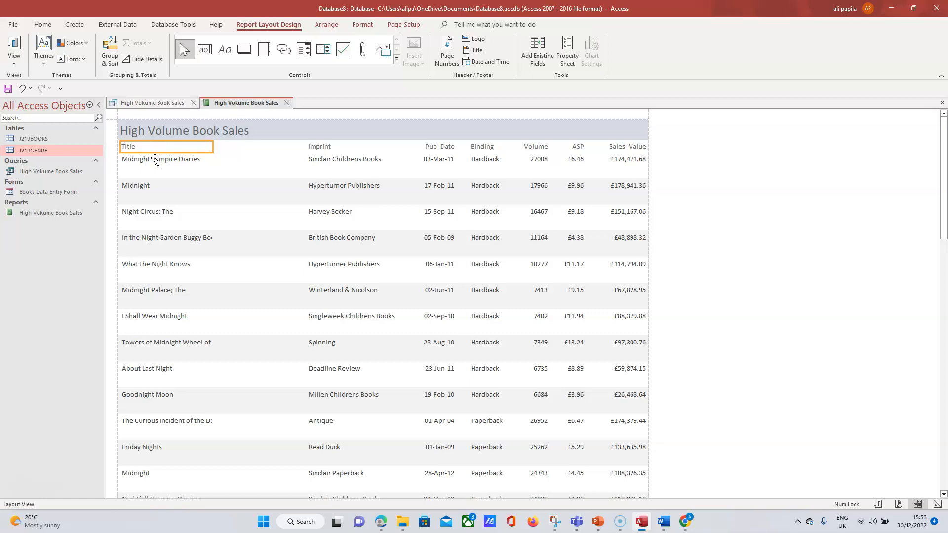
{"action": "left_click", "coordinate": [154, 160], "text": "shift"}
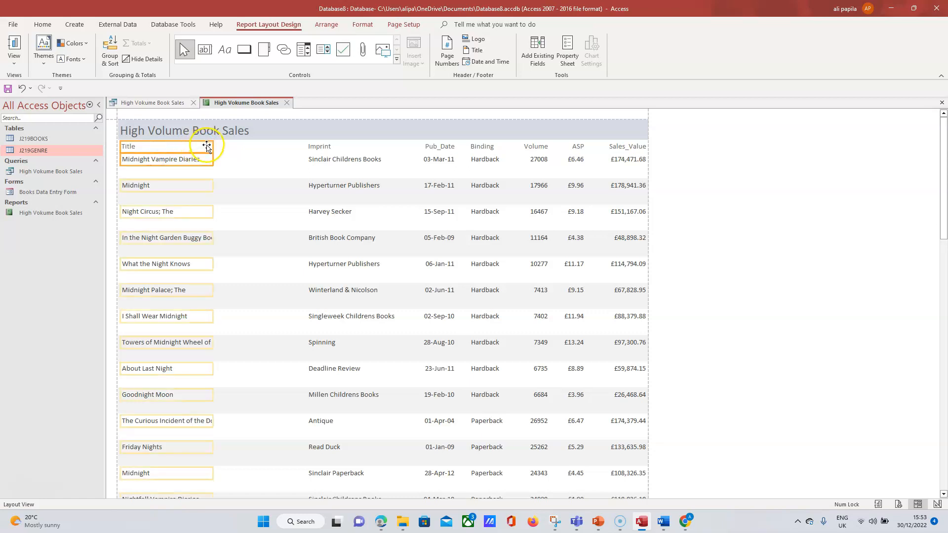
{"action": "left_click_drag", "start_coordinate": [212, 148], "coordinate": [288, 150]}
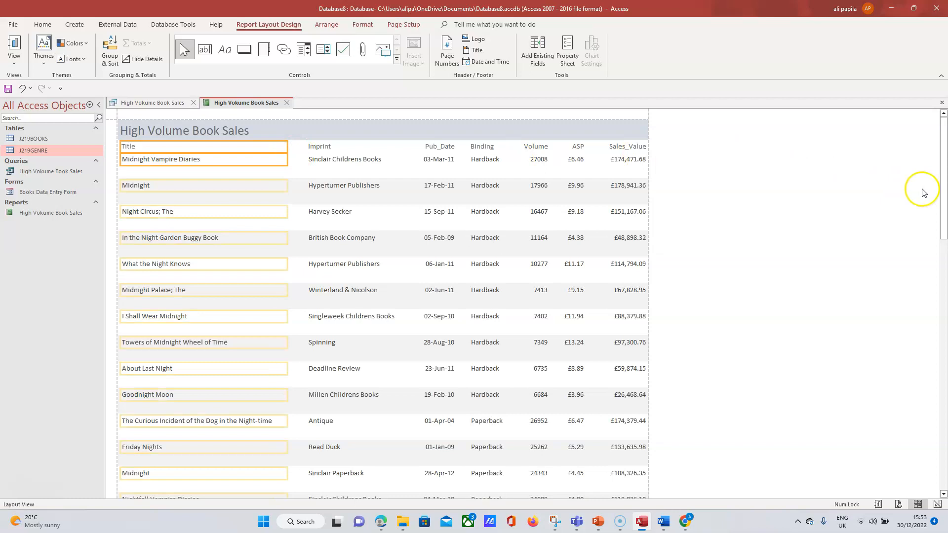
{"action": "left_click_drag", "start_coordinate": [942, 171], "coordinate": [934, 120]}
Show the report in Report View and check the Title and Imprint text and the footer through to the last record.
{"action": "left_click", "coordinate": [14, 55]}
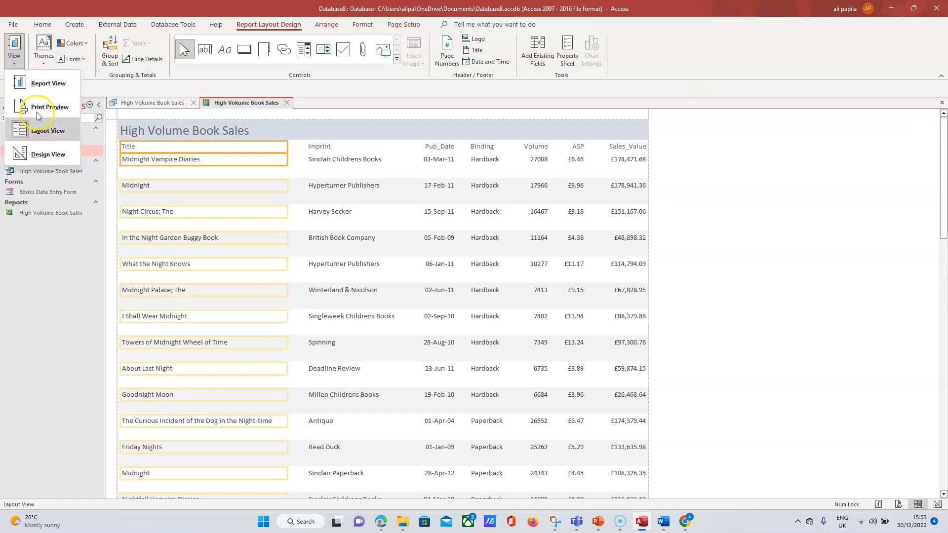
{"action": "left_click", "coordinate": [37, 89]}
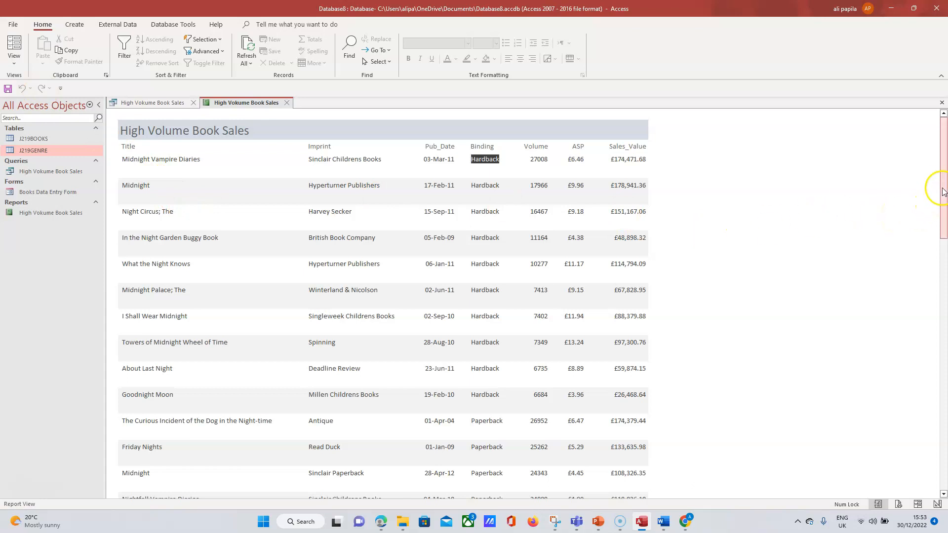
{"action": "left_click_drag", "start_coordinate": [943, 180], "coordinate": [937, 131]}
{"action": "left_click_drag", "start_coordinate": [941, 217], "coordinate": [945, 531]}
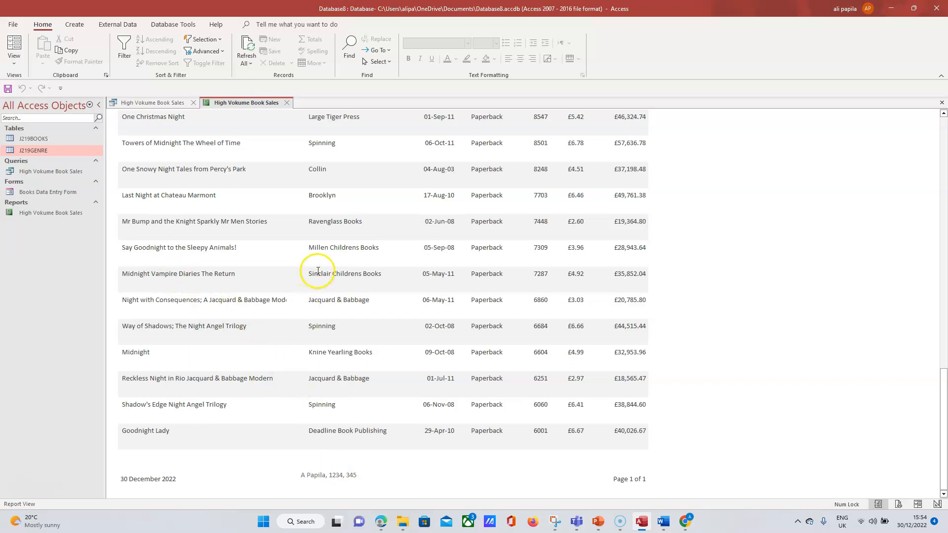
{"action": "left_click_drag", "start_coordinate": [945, 381], "coordinate": [945, 87]}
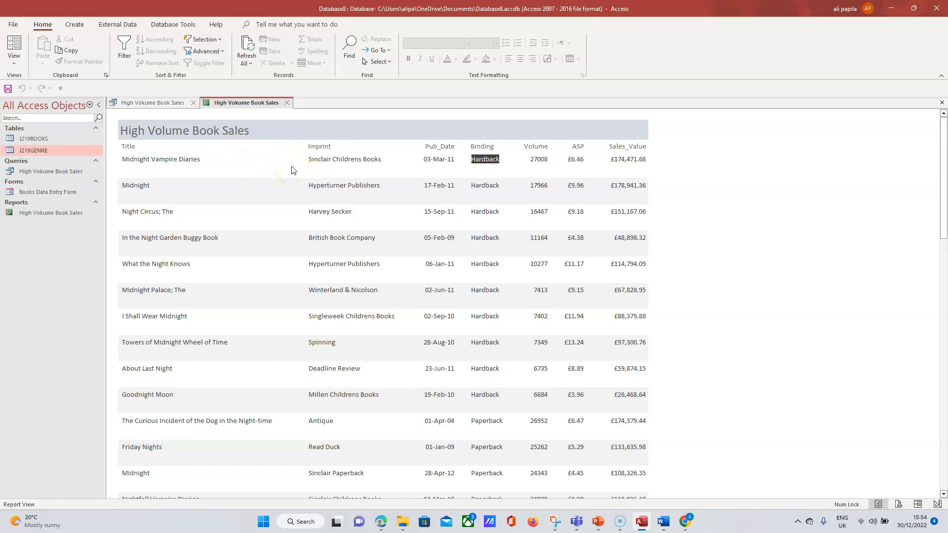
Close the source query and, in the exam paper PDF in Edge, highlight the report title and footer requirements.
{"action": "left_click", "coordinate": [193, 103]}
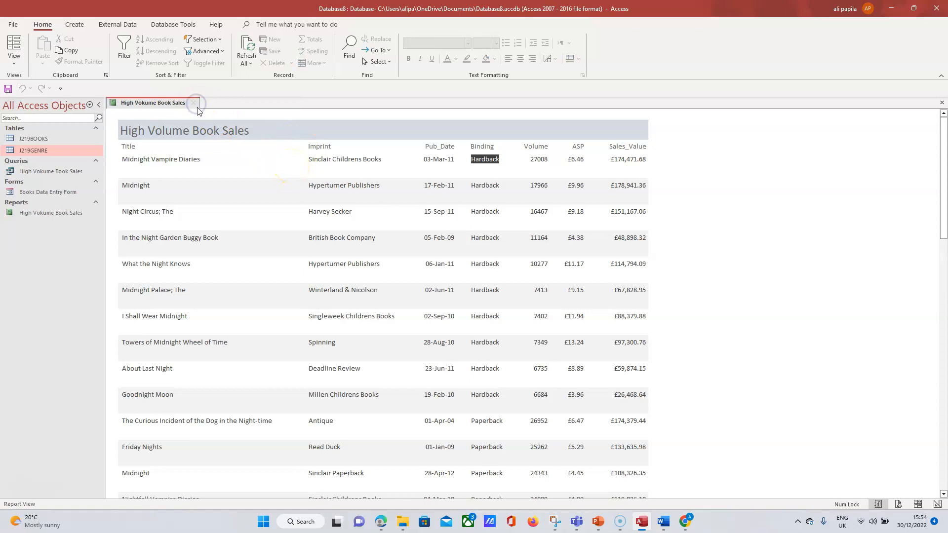
{"action": "left_click", "coordinate": [380, 521]}
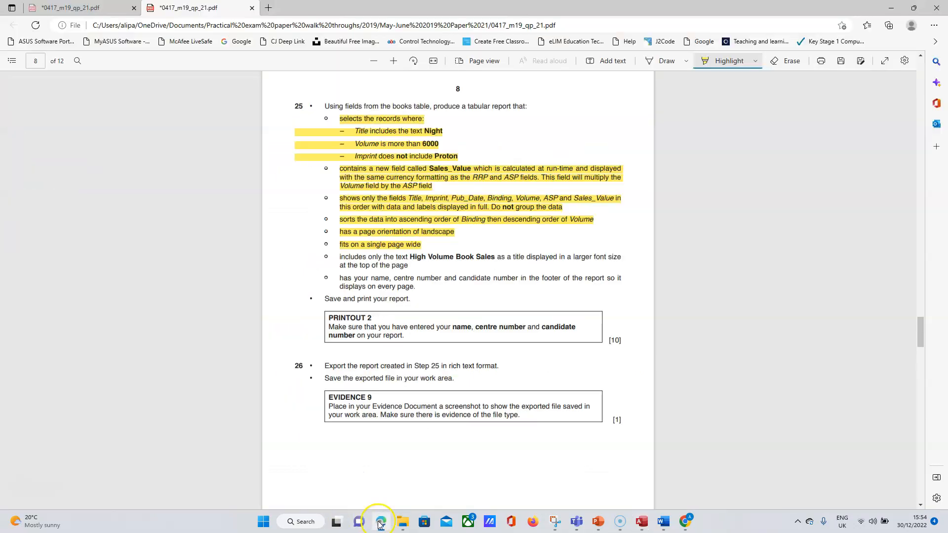
{"action": "left_click_drag", "start_coordinate": [339, 257], "coordinate": [409, 266]}
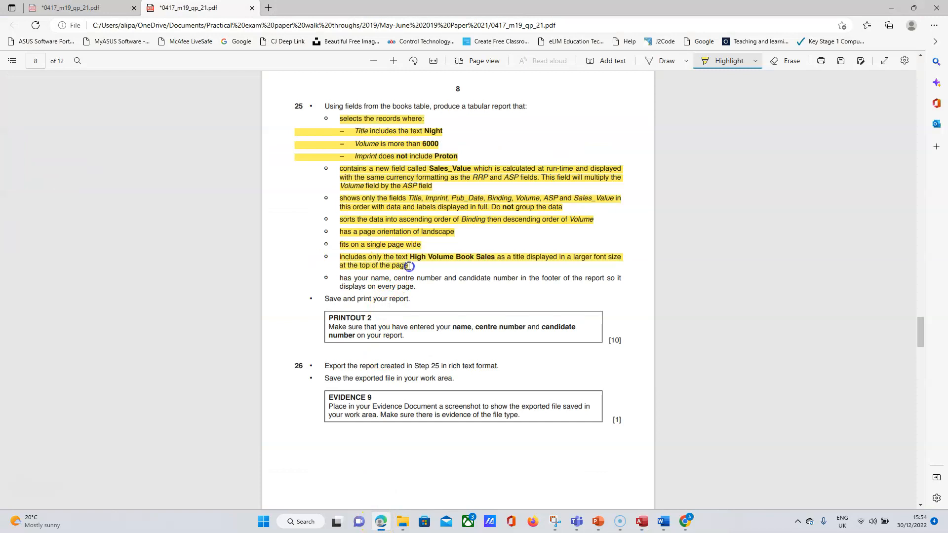
{"action": "left_click_drag", "start_coordinate": [339, 278], "coordinate": [417, 290]}
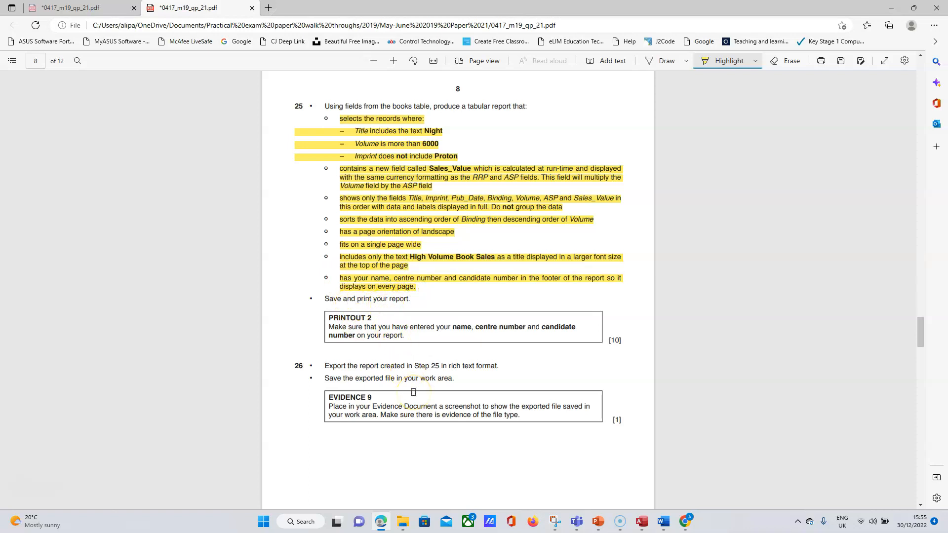
Switch back to Access and save the High Volume Book Sales report.
{"action": "left_click", "coordinate": [651, 527]}
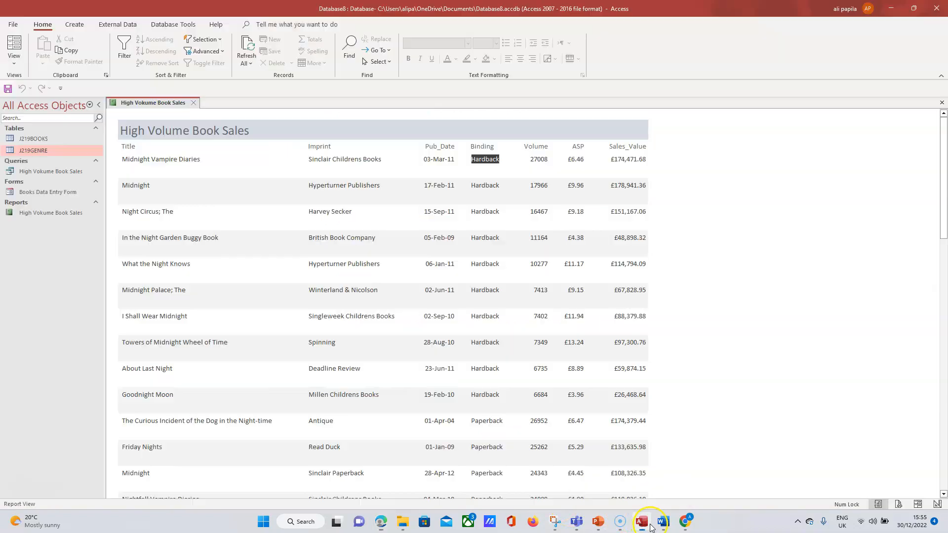
{"action": "left_click", "coordinate": [13, 24]}
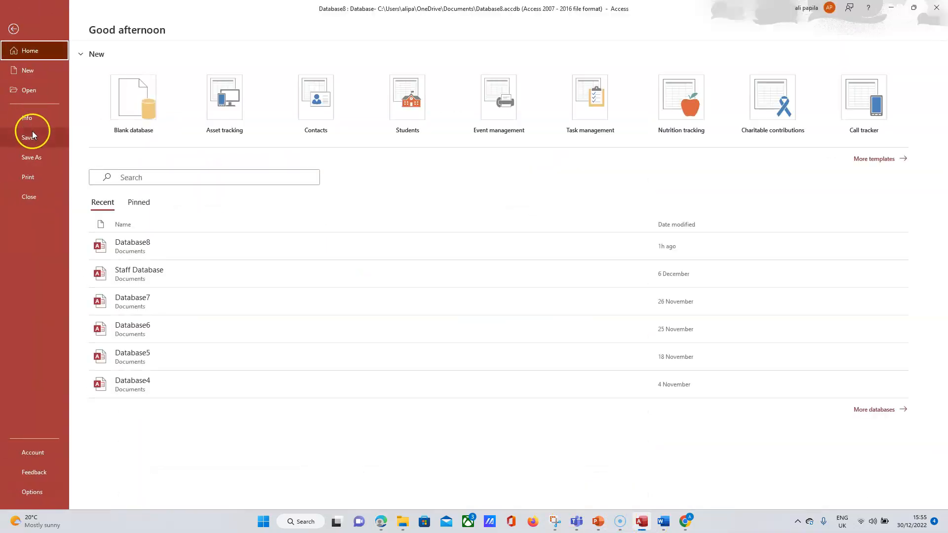
{"action": "left_click", "coordinate": [31, 138]}
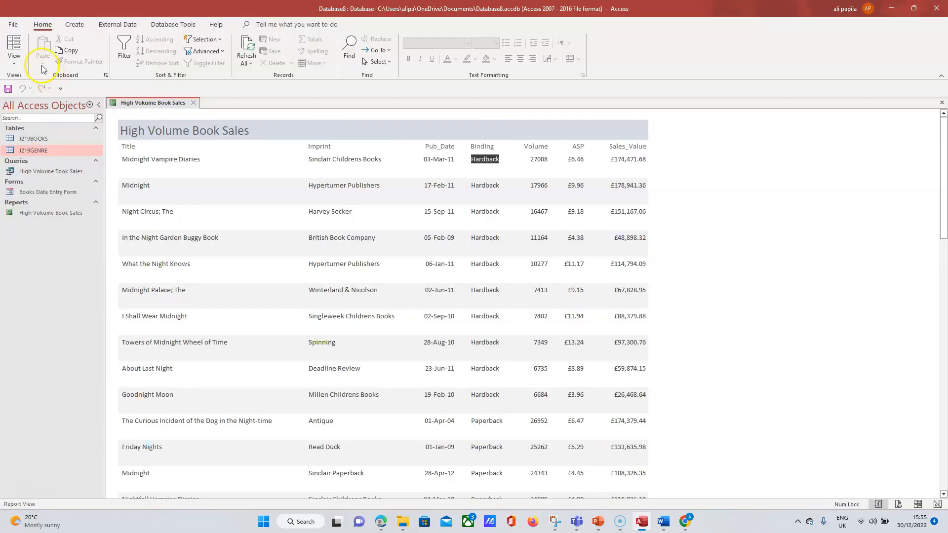
Open the report in Print Preview and check the landscape layout and footer on pages 1 to 3.
{"action": "left_click", "coordinate": [16, 25]}
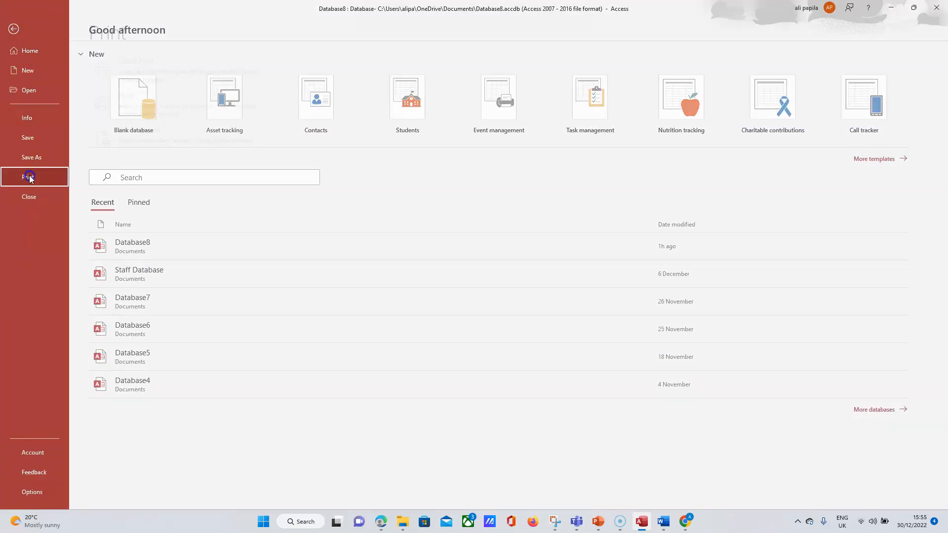
{"action": "left_click", "coordinate": [29, 176]}
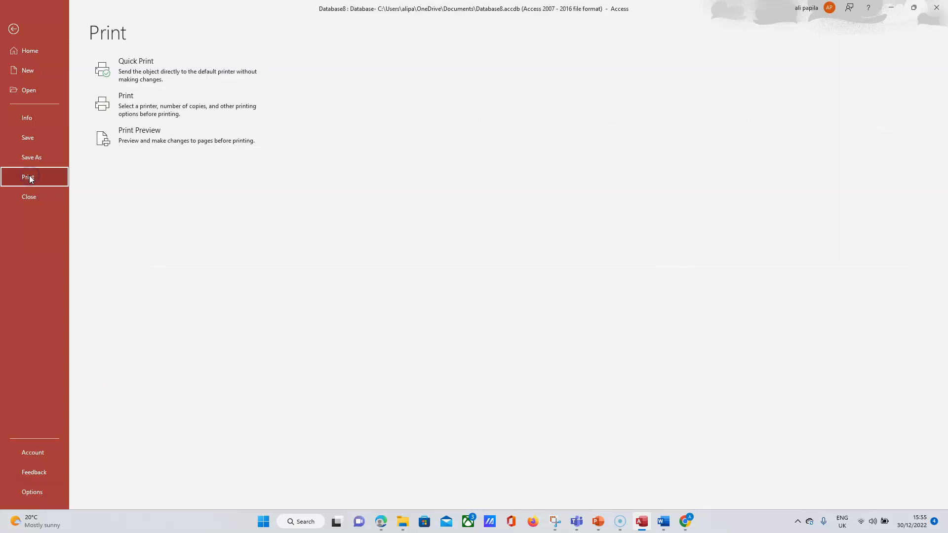
{"action": "left_click", "coordinate": [153, 137]}
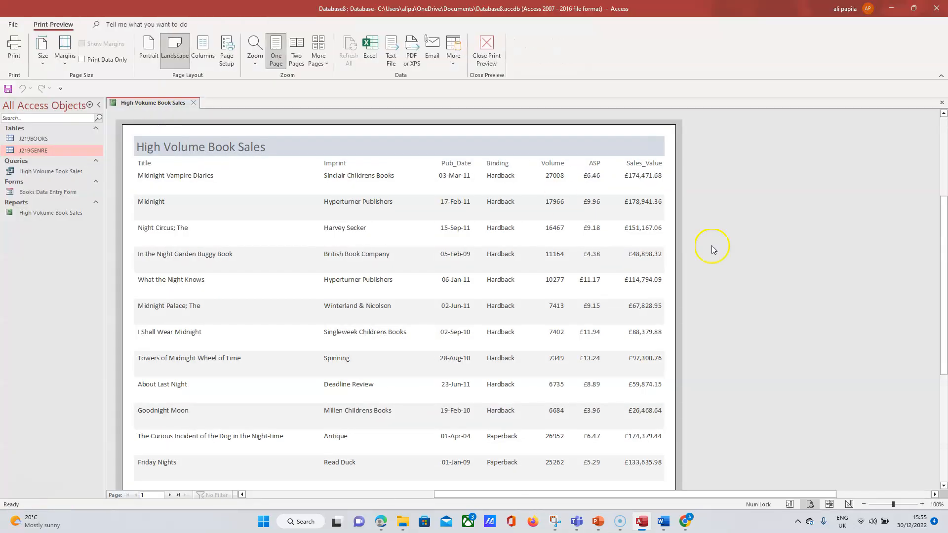
{"action": "left_click_drag", "start_coordinate": [941, 223], "coordinate": [943, 263]}
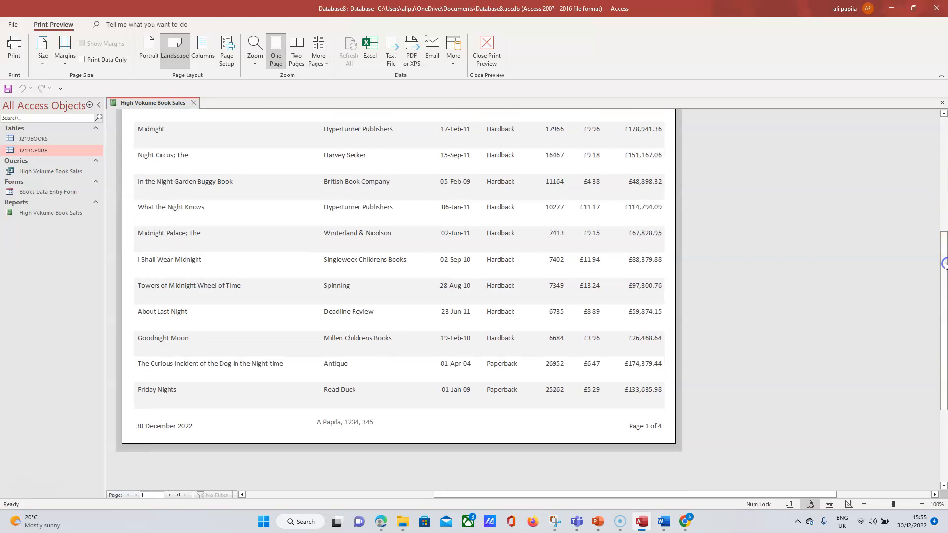
{"action": "left_click", "coordinate": [170, 496]}
{"action": "left_click", "coordinate": [169, 495]}
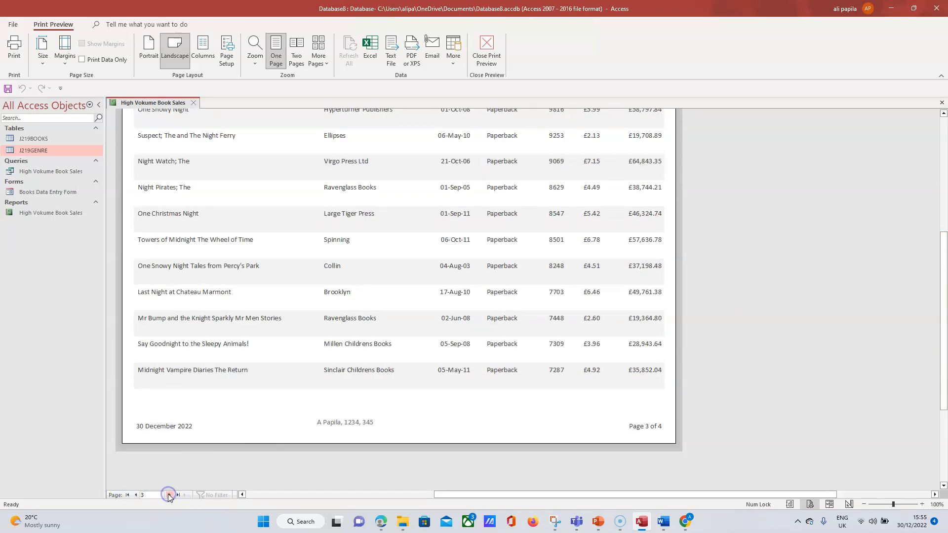
Check the records and footer on page 4 of the report's print preview and page back through to page 1.
{"action": "left_click", "coordinate": [170, 496]}
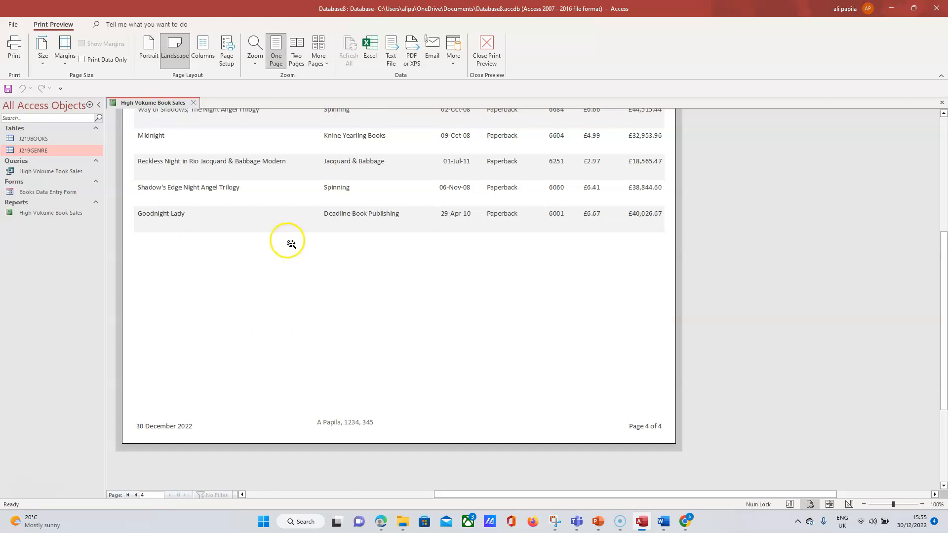
{"action": "left_click_drag", "start_coordinate": [944, 300], "coordinate": [945, 330]}
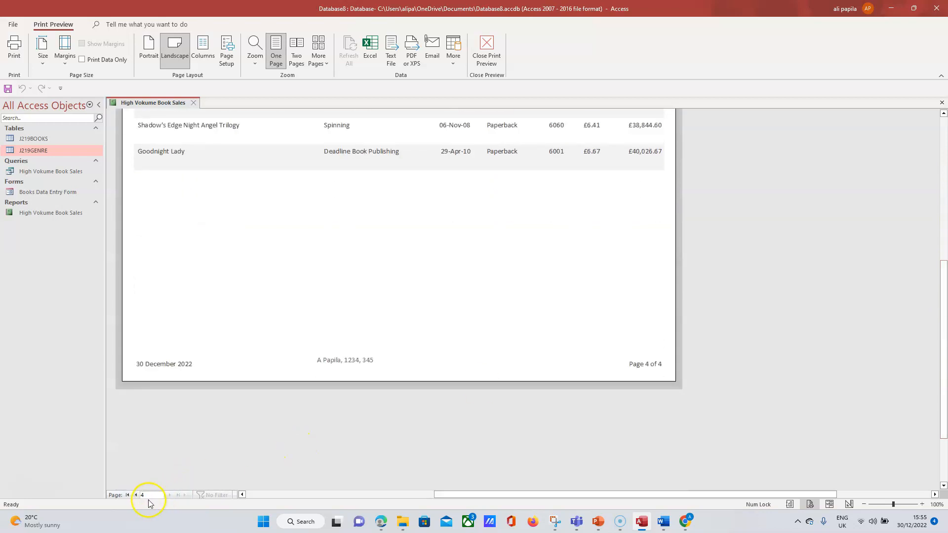
{"action": "left_click", "coordinate": [137, 495]}
{"action": "left_click", "coordinate": [136, 495]}
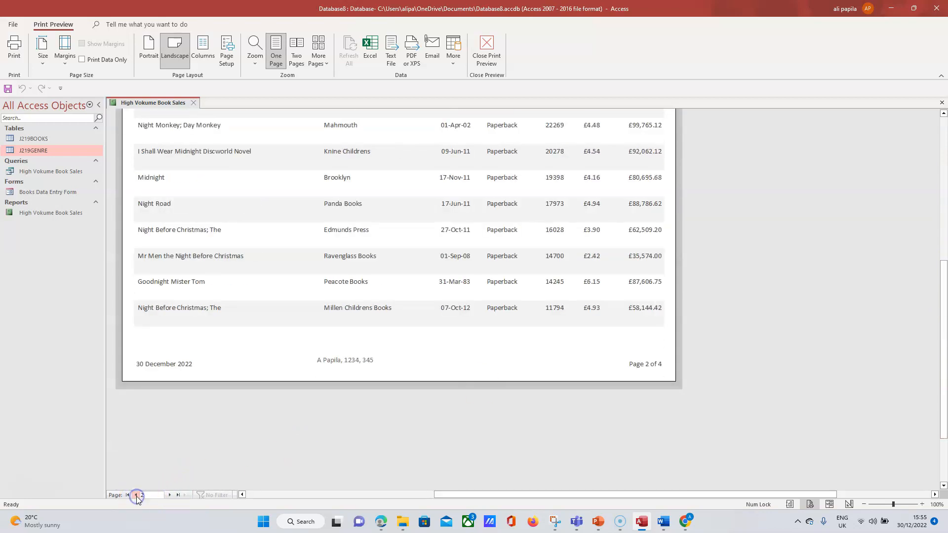
{"action": "left_click", "coordinate": [136, 495]}
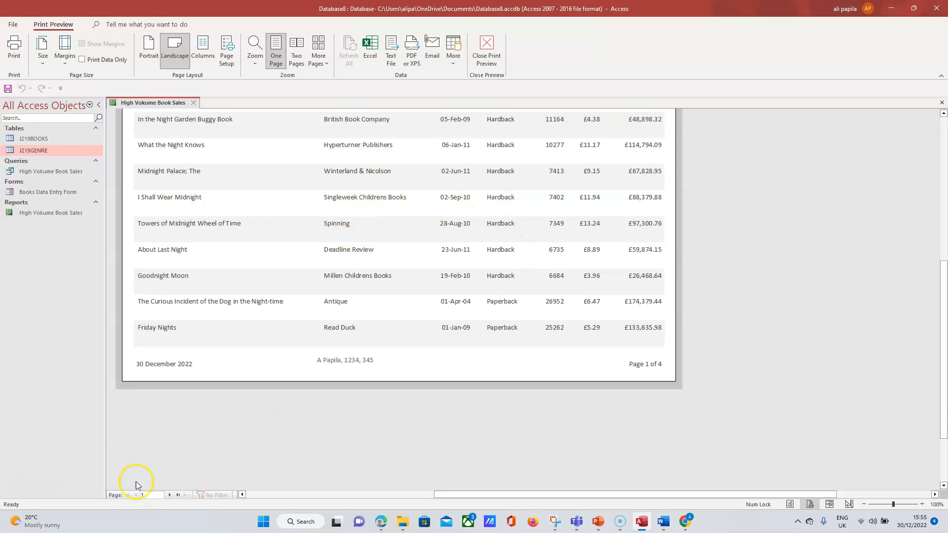
Switch to the exam paper PDF in Edge and highlight the save-and-print instruction and the Printout 2 note.
{"action": "left_click", "coordinate": [381, 522]}
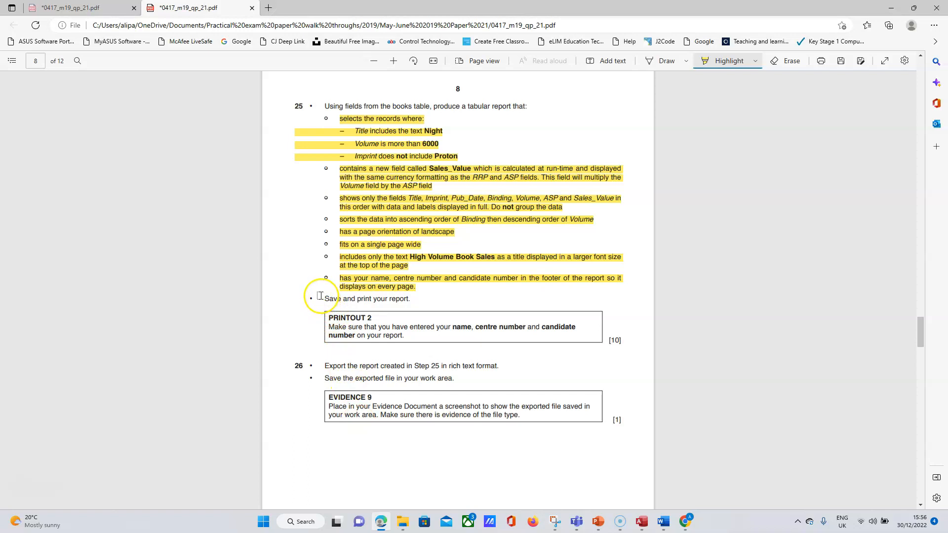
{"action": "left_click_drag", "start_coordinate": [325, 299], "coordinate": [409, 300]}
{"action": "left_click_drag", "start_coordinate": [328, 317], "coordinate": [404, 337]}
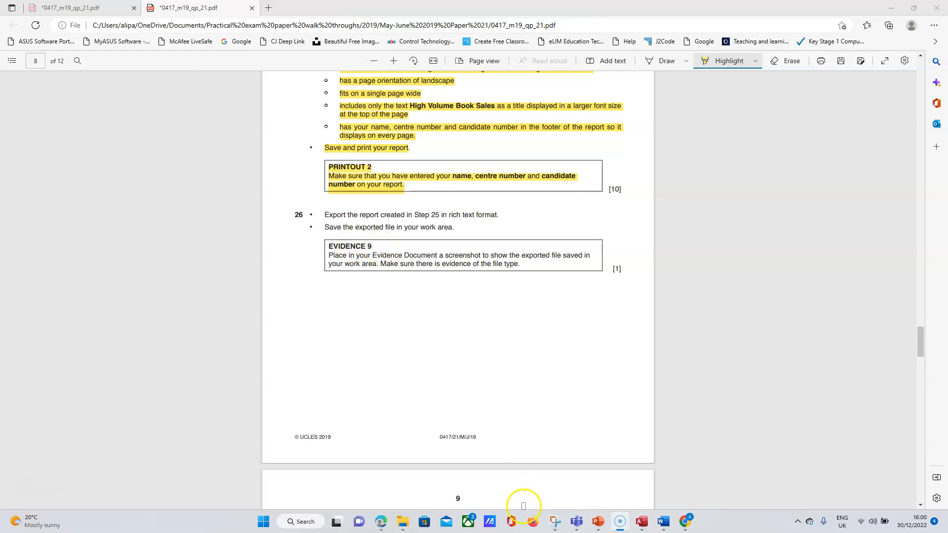
Switch back to Access, try to rename the open High Vokume Book Sales report, and close the report.
{"action": "left_click", "coordinate": [641, 522]}
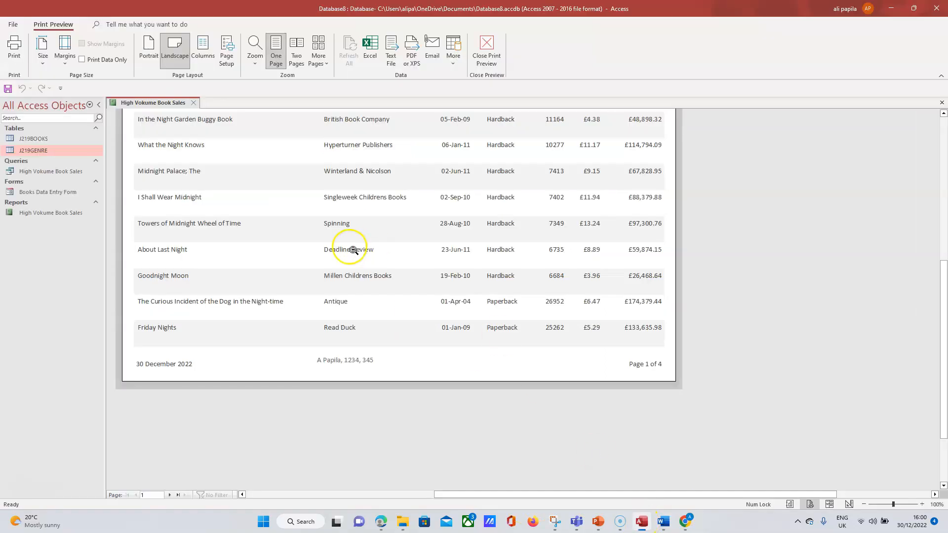
{"action": "right_click", "coordinate": [55, 215]}
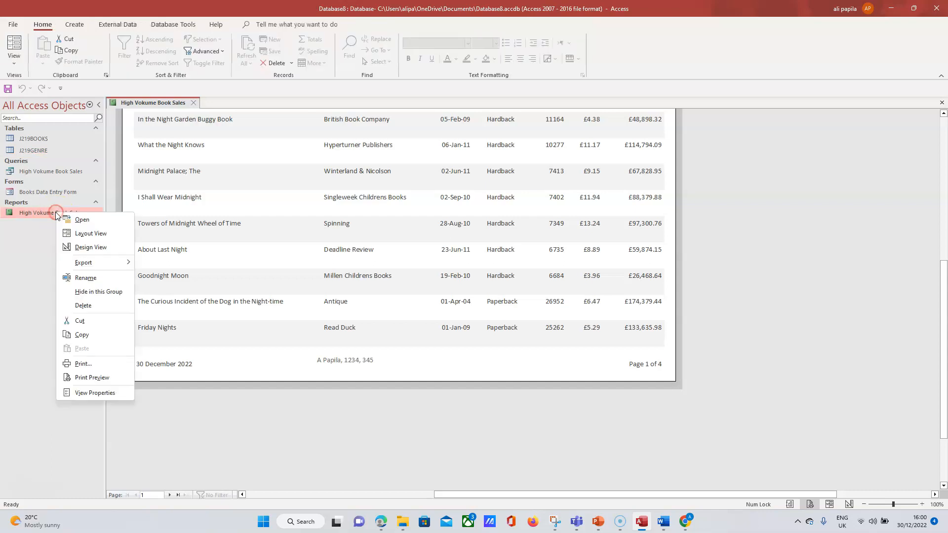
{"action": "left_click", "coordinate": [84, 277]}
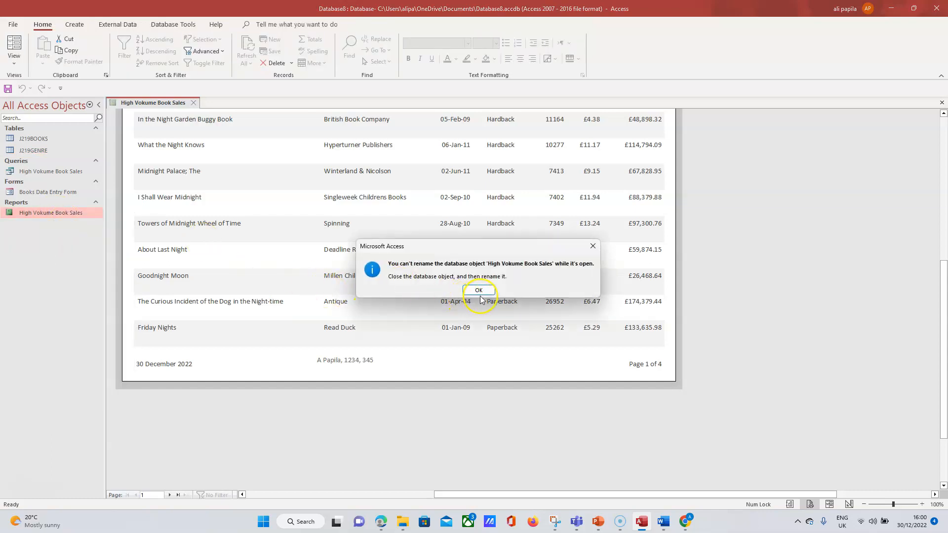
{"action": "left_click", "coordinate": [592, 247]}
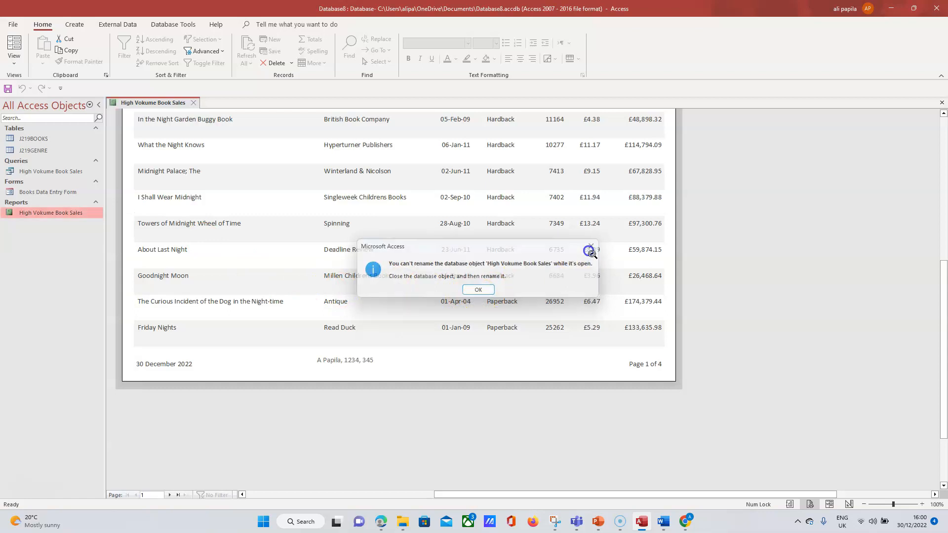
{"action": "left_click", "coordinate": [193, 103]}
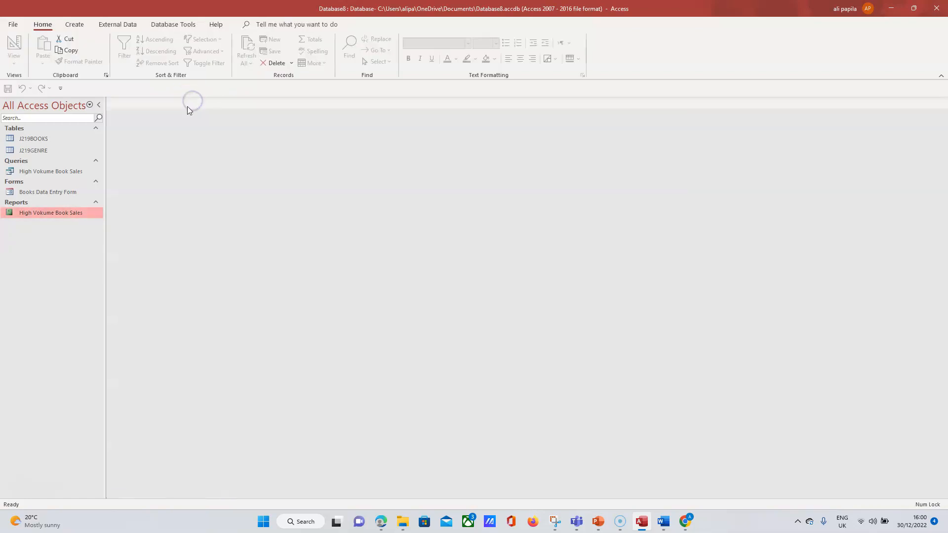
Rename the report as High Volume Book Sales.
{"action": "right_click", "coordinate": [78, 214]}
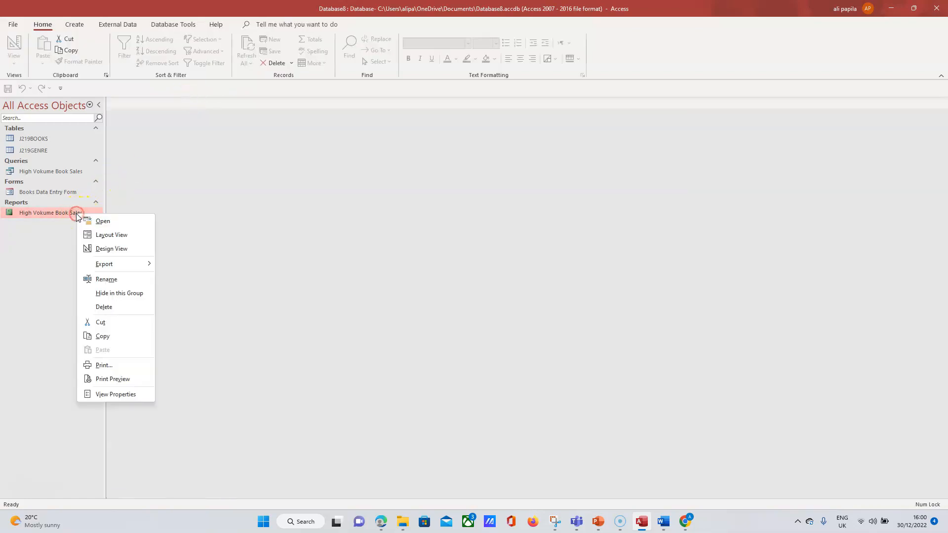
{"action": "left_click", "coordinate": [108, 280]}
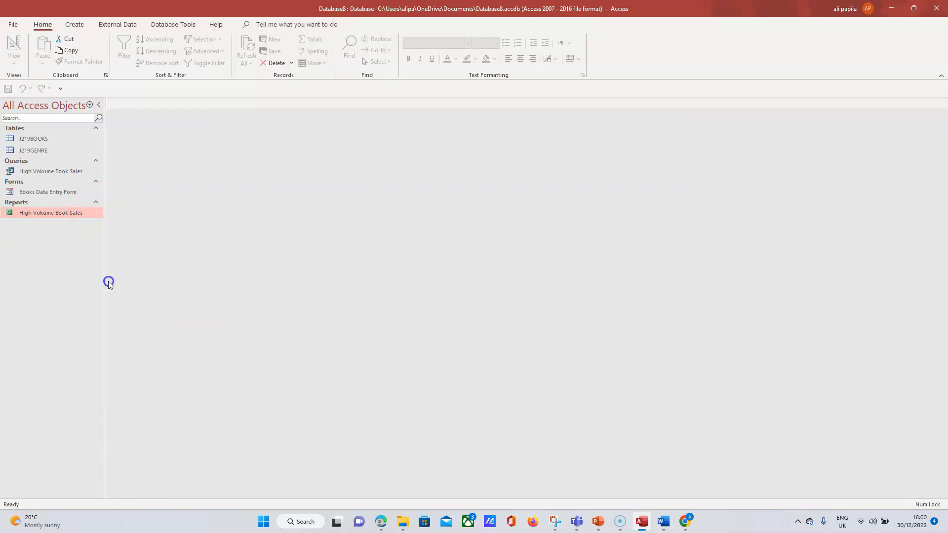
{"action": "left_click", "coordinate": [42, 212]}
{"action": "key", "text": "BackSpace"}
{"action": "type", "text": "l"}
{"action": "type", "text": "l"}
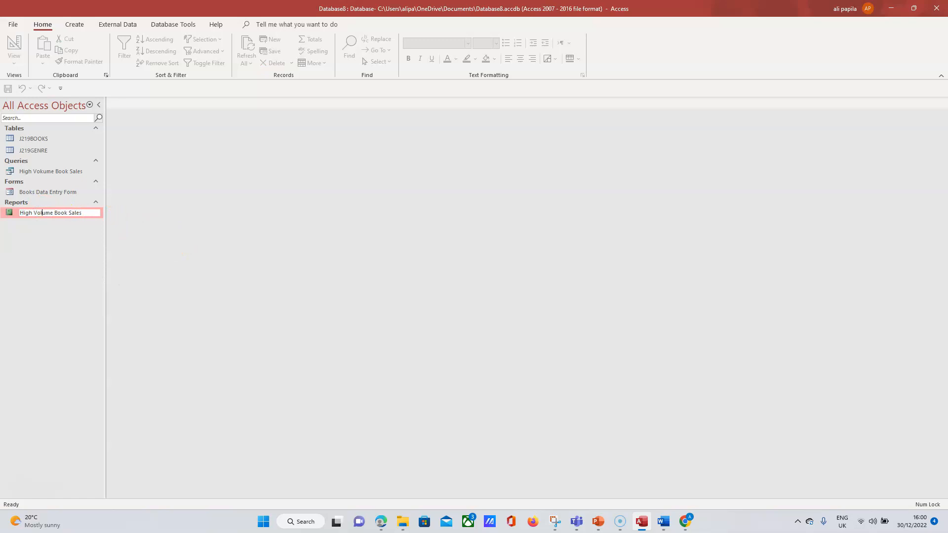
{"action": "key", "text": "Return"}
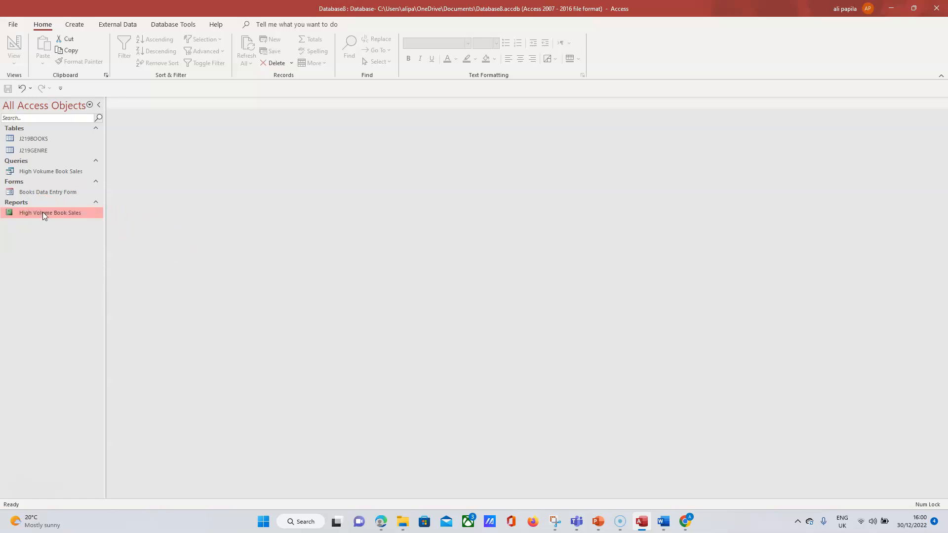
Export the report as the Rich Text Format file High Volume Book Sales into the 06_0417_21_Confidential Source Files June 2019 folder, without saving the export steps.
{"action": "right_click", "coordinate": [42, 213]}
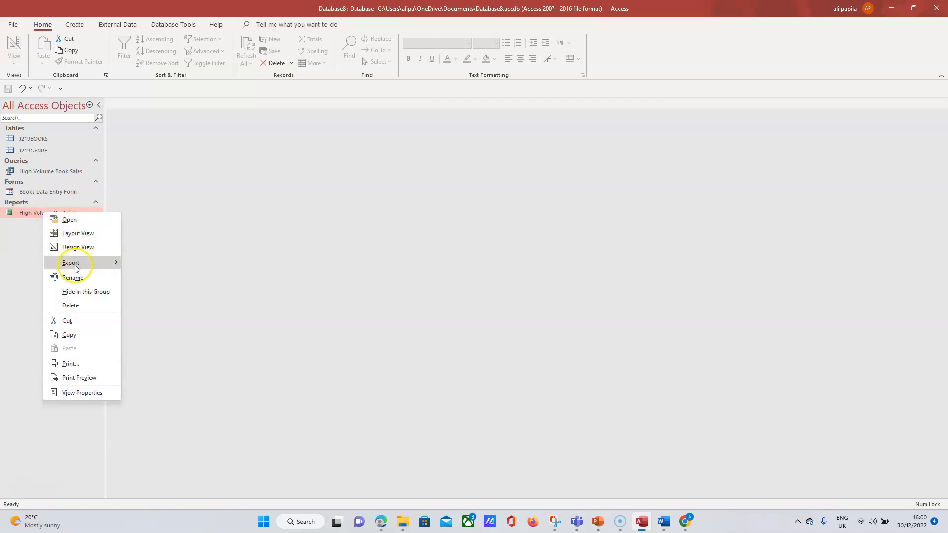
{"action": "mouse_move", "coordinate": [76, 268]}
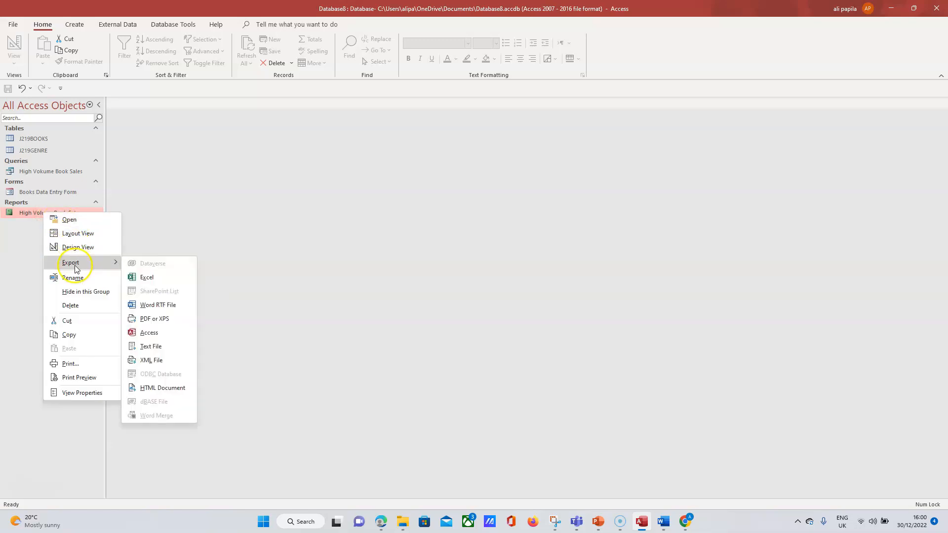
{"action": "left_click", "coordinate": [158, 305]}
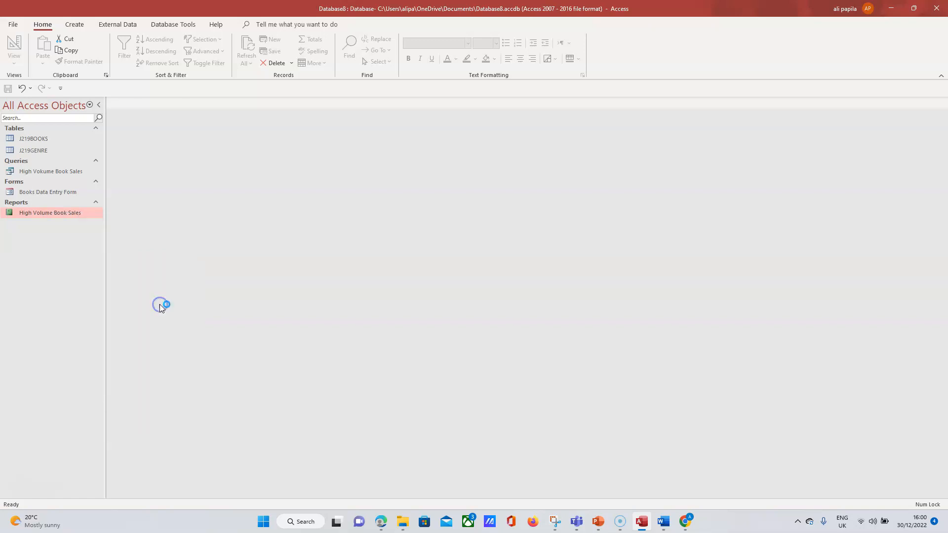
{"action": "left_click", "coordinate": [628, 187]}
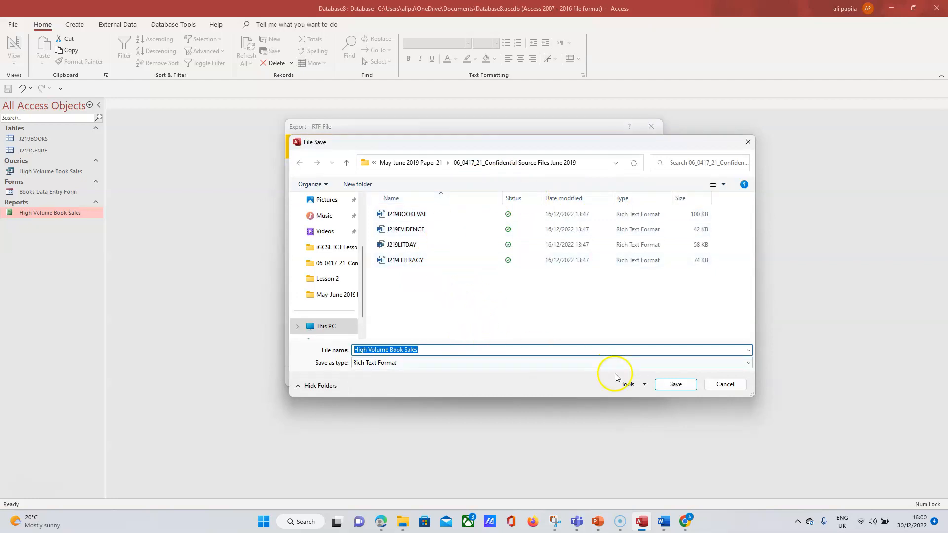
{"action": "left_click", "coordinate": [687, 385]}
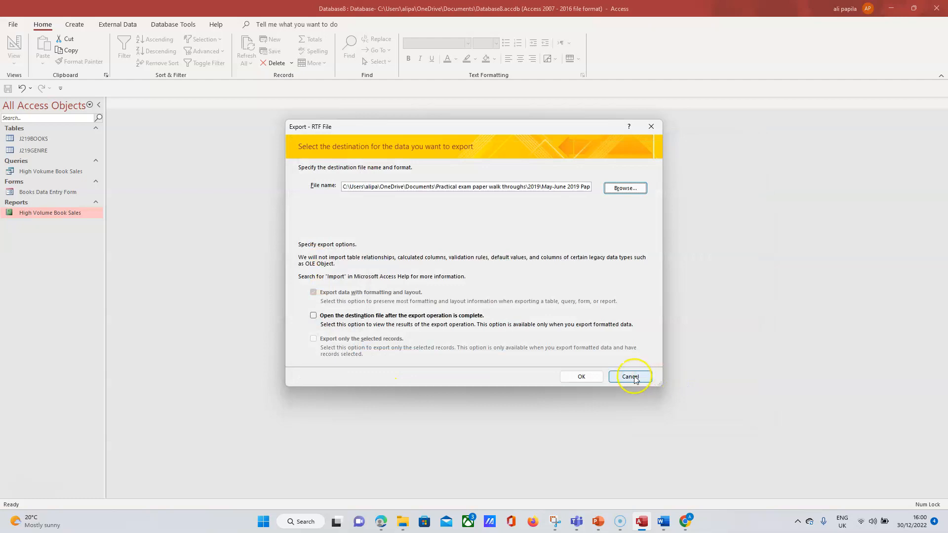
{"action": "left_click", "coordinate": [583, 377]}
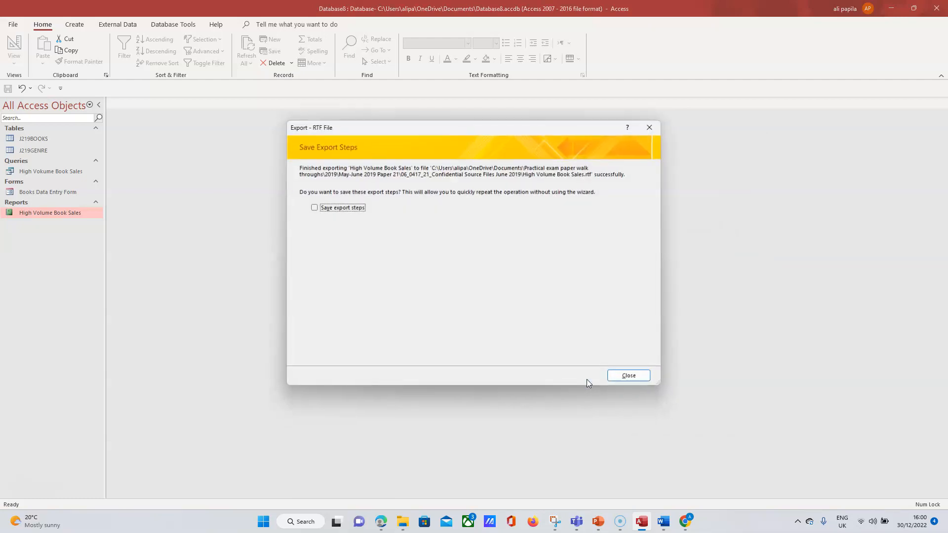
{"action": "left_click", "coordinate": [632, 373]}
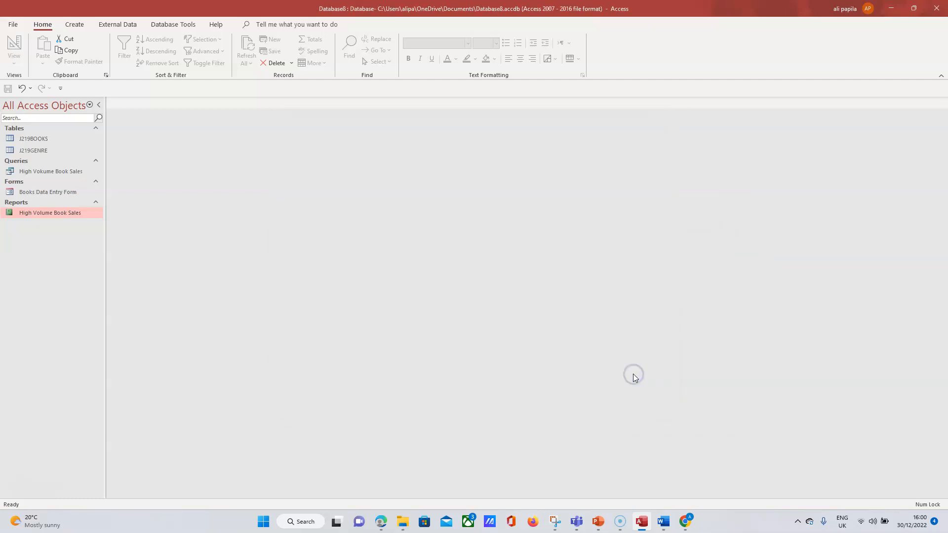
Switch to File Explorer and use Snipping Tool to capture the column headings with the FACTSHEET and High Volume Book Sales rows.
{"action": "left_click", "coordinate": [404, 522]}
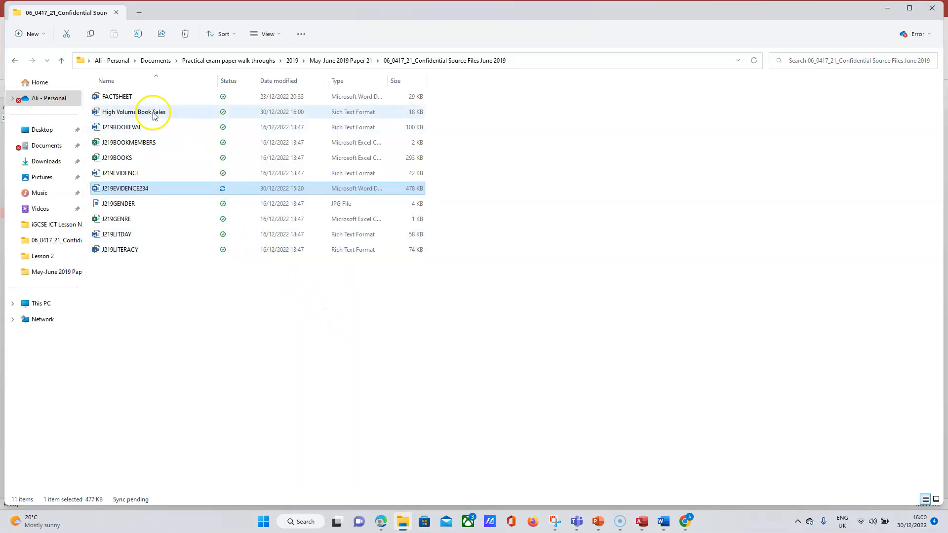
{"action": "left_click", "coordinate": [248, 307]}
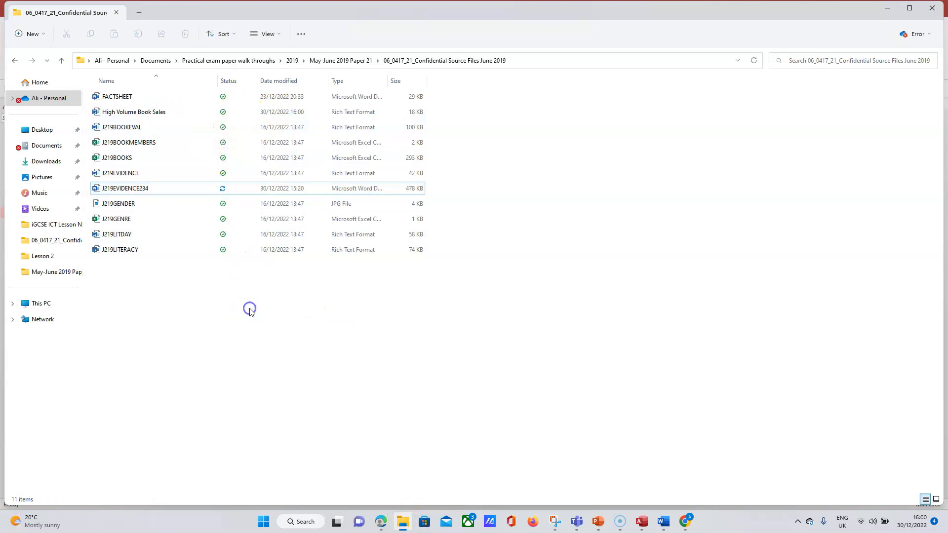
{"action": "left_click", "coordinate": [556, 524]}
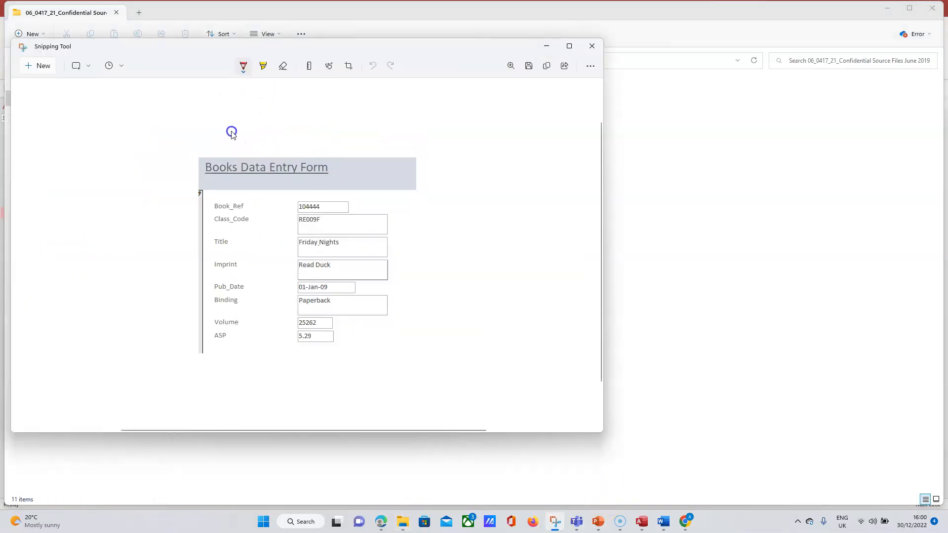
{"action": "left_click", "coordinate": [42, 68]}
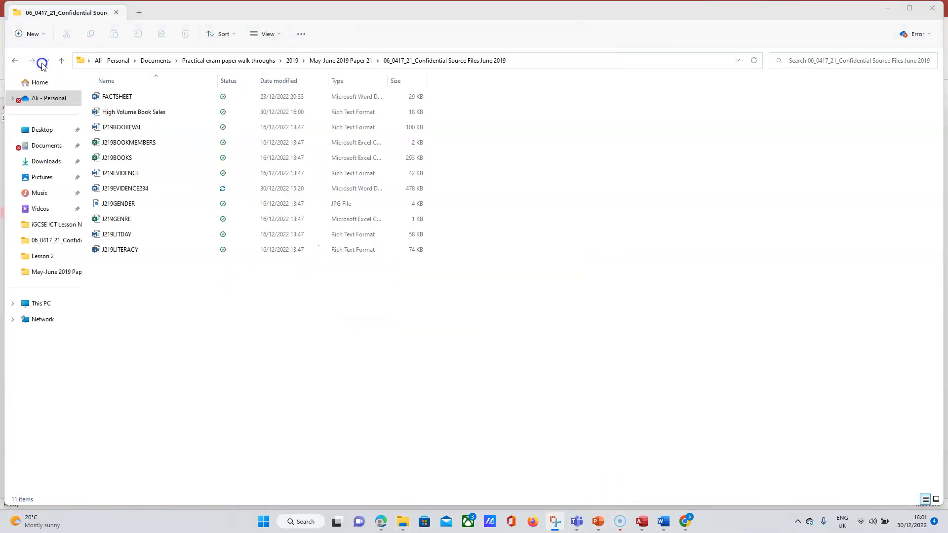
{"action": "left_click_drag", "start_coordinate": [88, 73], "coordinate": [434, 122]}
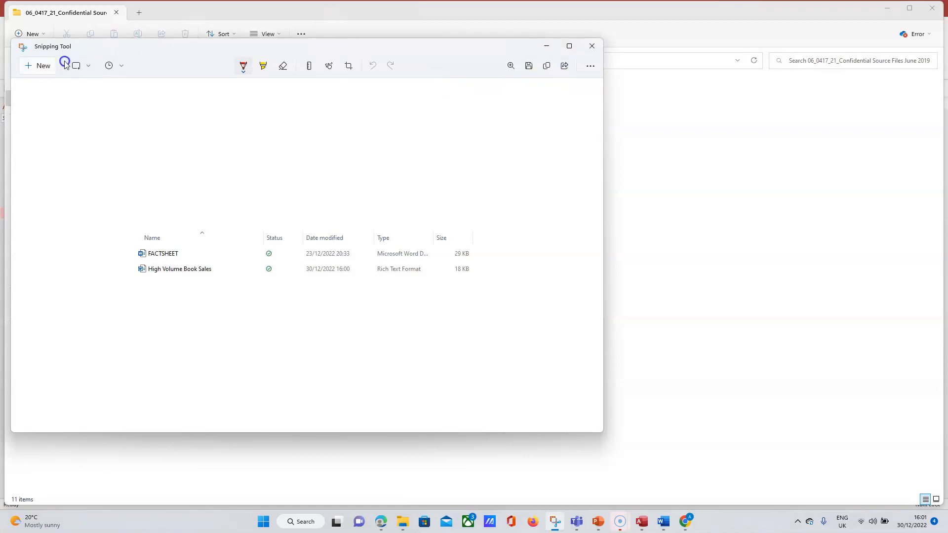
{"action": "left_click", "coordinate": [546, 45]}
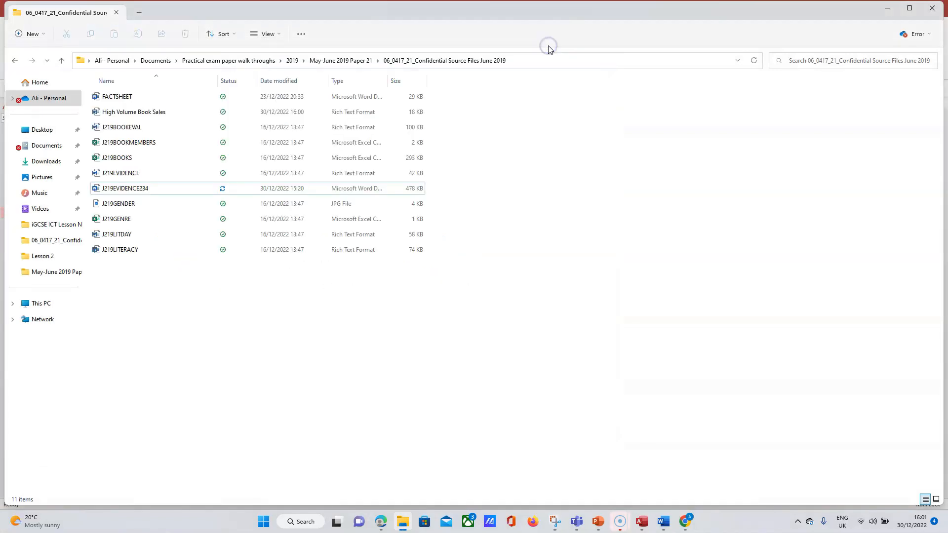
Select the High Volume Book Sales file and capture a new snip of the column headings and first two rows, showing it selected.
{"action": "double_click", "coordinate": [133, 114]}
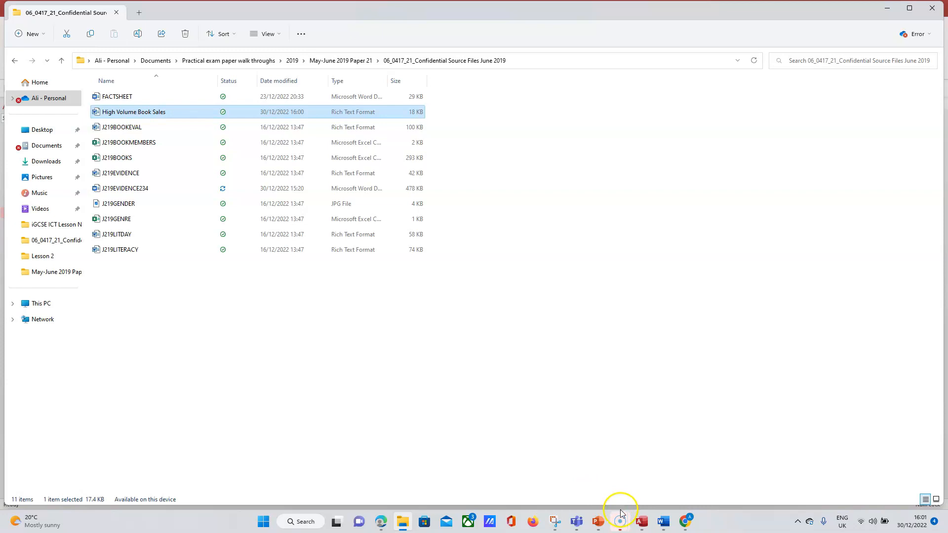
{"action": "left_click", "coordinate": [562, 528]}
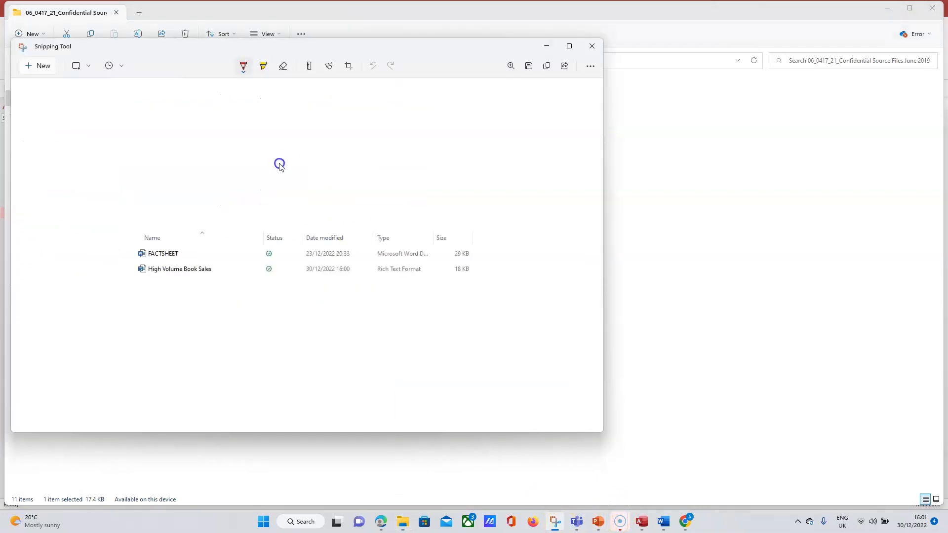
{"action": "left_click", "coordinate": [40, 68]}
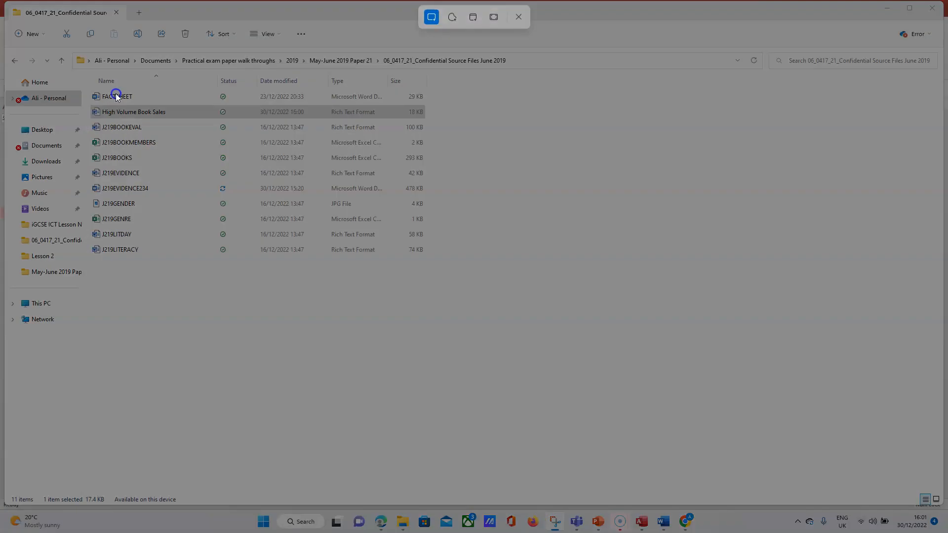
{"action": "left_click_drag", "start_coordinate": [90, 74], "coordinate": [431, 121]}
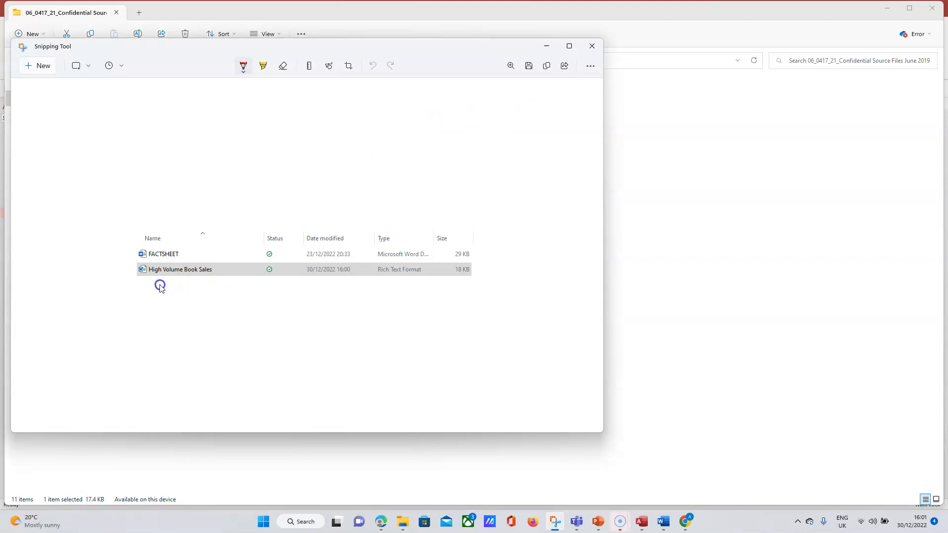
{"action": "left_click", "coordinate": [545, 70]}
{"action": "left_click", "coordinate": [544, 50]}
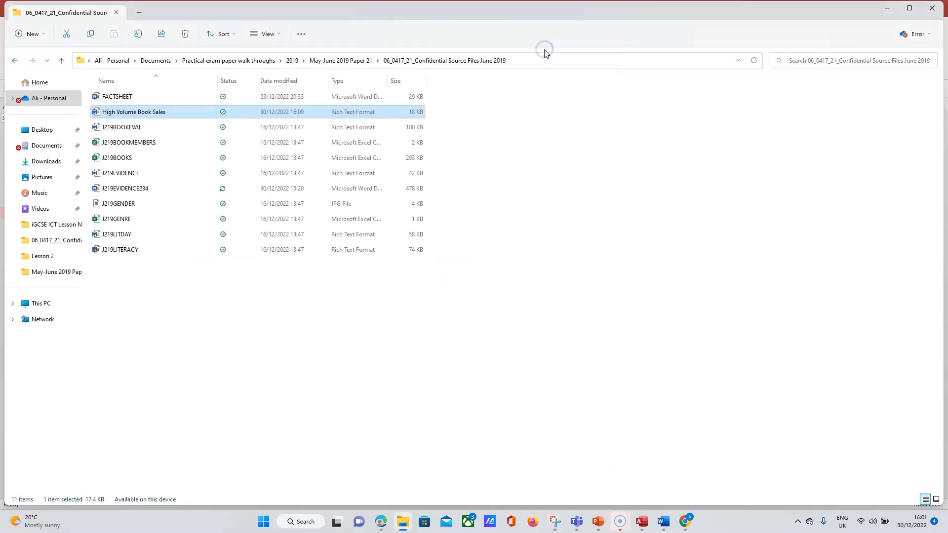
Switch to the J219EVIDENCE234 document in Word and paste the file-list screenshot below the Step 26 Evidence 9 heading.
{"action": "left_click", "coordinate": [662, 523]}
{"action": "left_click_drag", "start_coordinate": [935, 329], "coordinate": [935, 364]}
{"action": "left_click", "coordinate": [534, 345]}
{"action": "key", "text": "ctrl+v"}
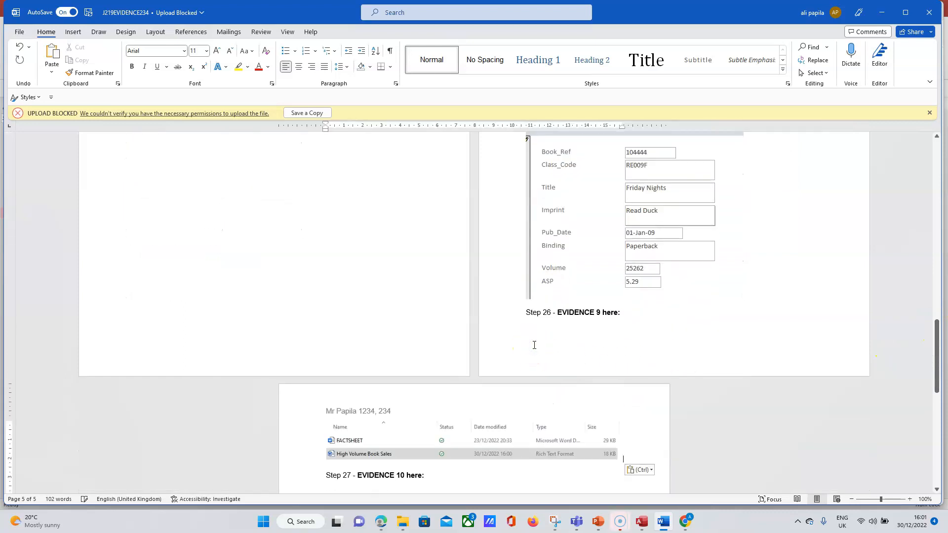
{"action": "left_click", "coordinate": [566, 305]}
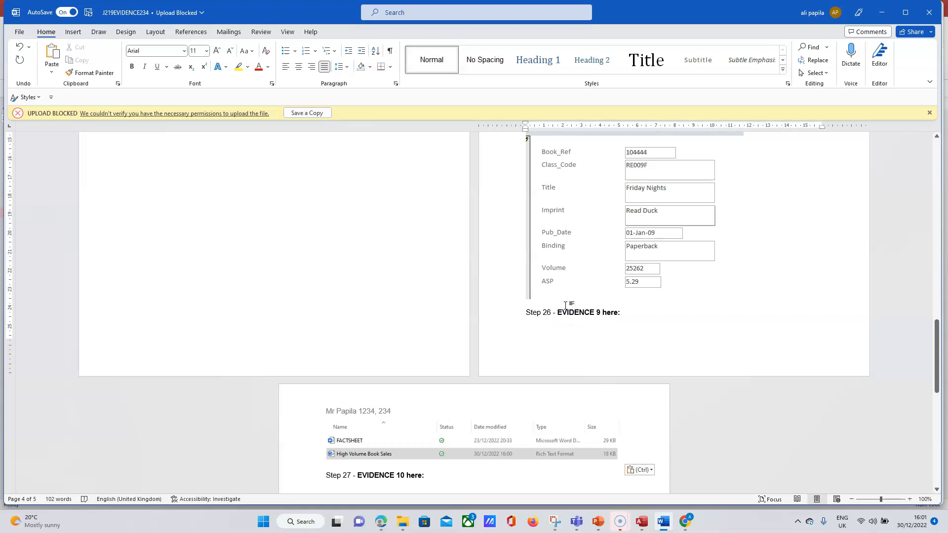
Move the Step 26 Evidence 9 heading onto the next page so it sits directly above its file-list screenshot.
{"action": "key", "text": "Return"}
{"action": "key", "text": "Return"}
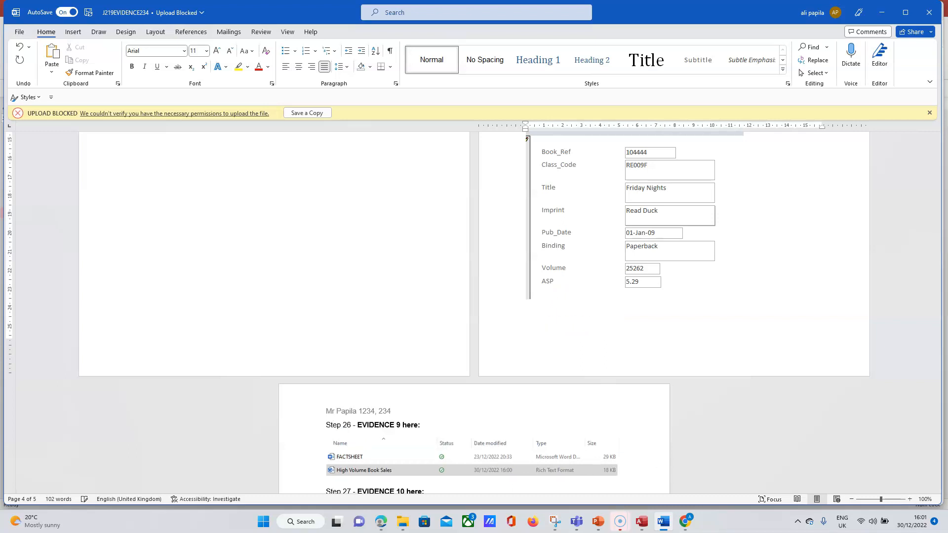
{"action": "left_click", "coordinate": [937, 342]}
{"action": "scroll", "coordinate": [939, 346], "scroll_direction": "down", "scroll_amount": 3}
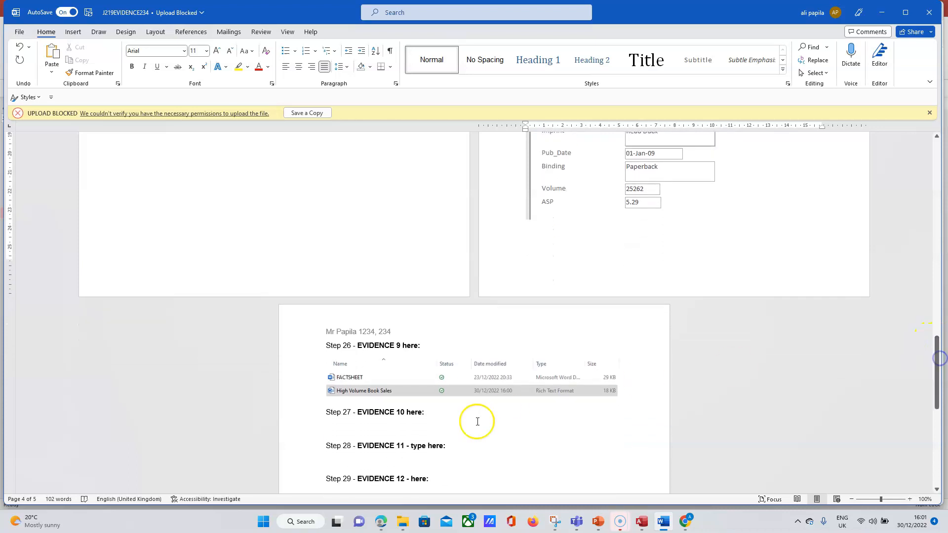
Switch to the question paper in Edge, highlight step 26 with its Evidence 9 box, and bring up step 27 on page 9.
{"action": "left_click", "coordinate": [384, 528]}
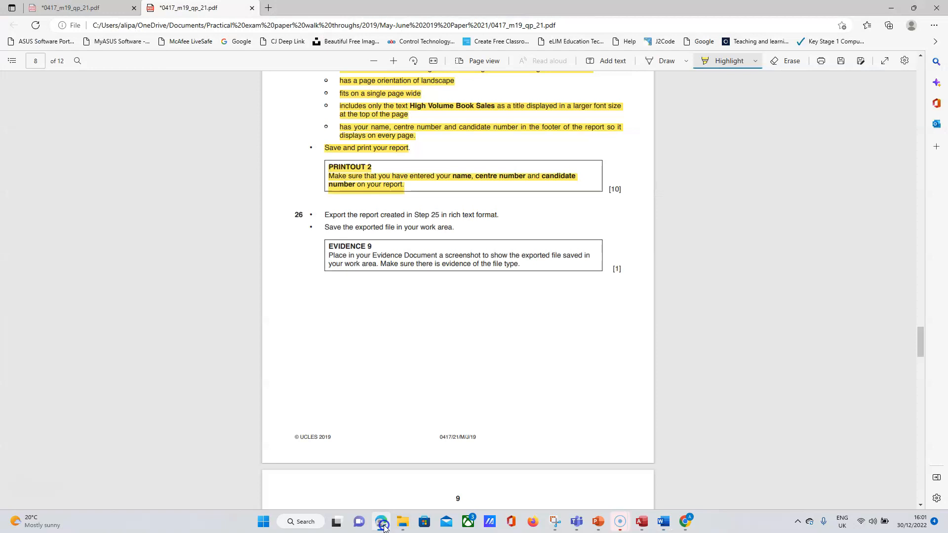
{"action": "left_click_drag", "start_coordinate": [324, 215], "coordinate": [542, 270]}
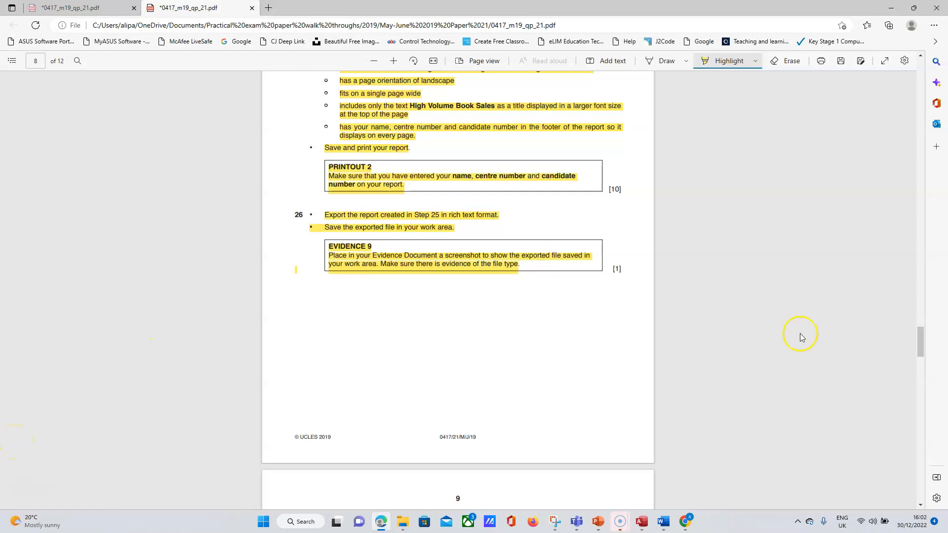
{"action": "left_click_drag", "start_coordinate": [920, 346], "coordinate": [926, 370]}
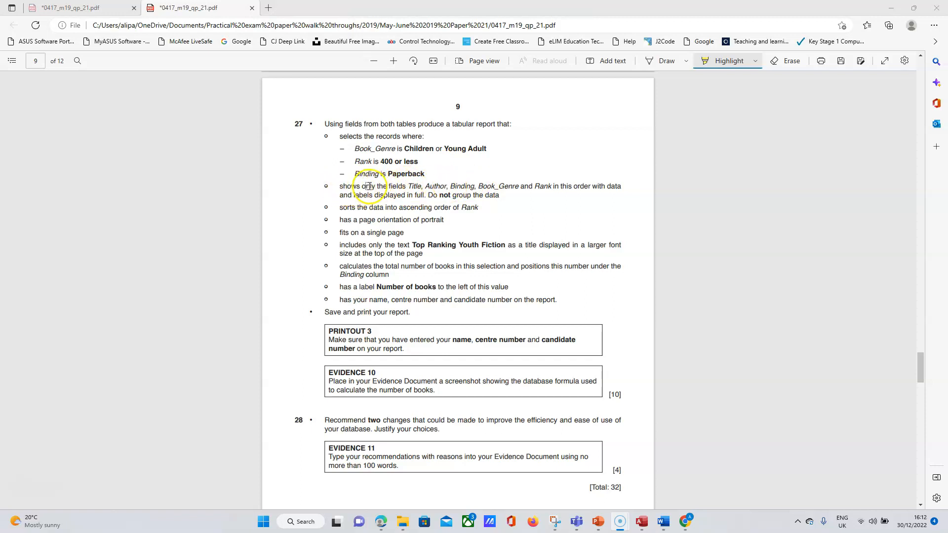
Switch to Access and start a new query with the Simple Query Wizard, using table J219BOOKS as the field source.
{"action": "left_click", "coordinate": [641, 526]}
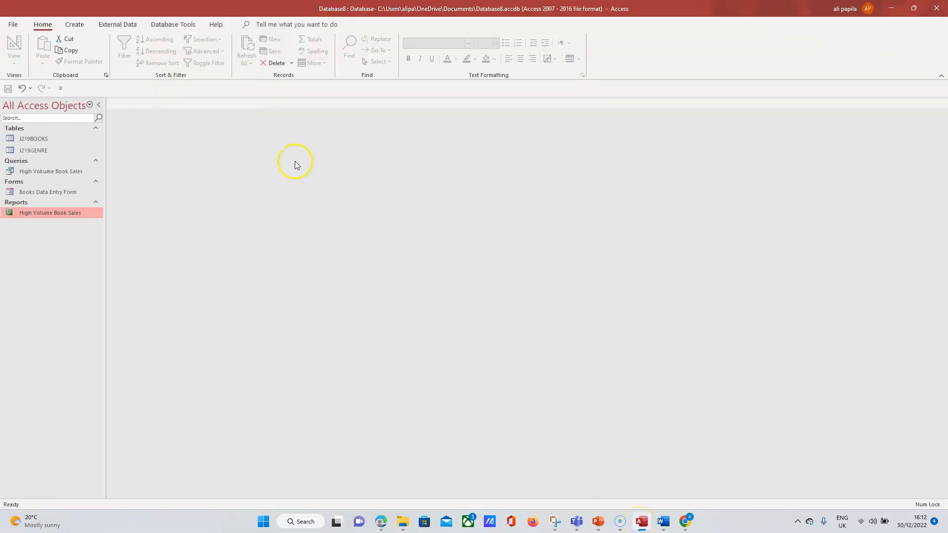
{"action": "left_click", "coordinate": [76, 25]}
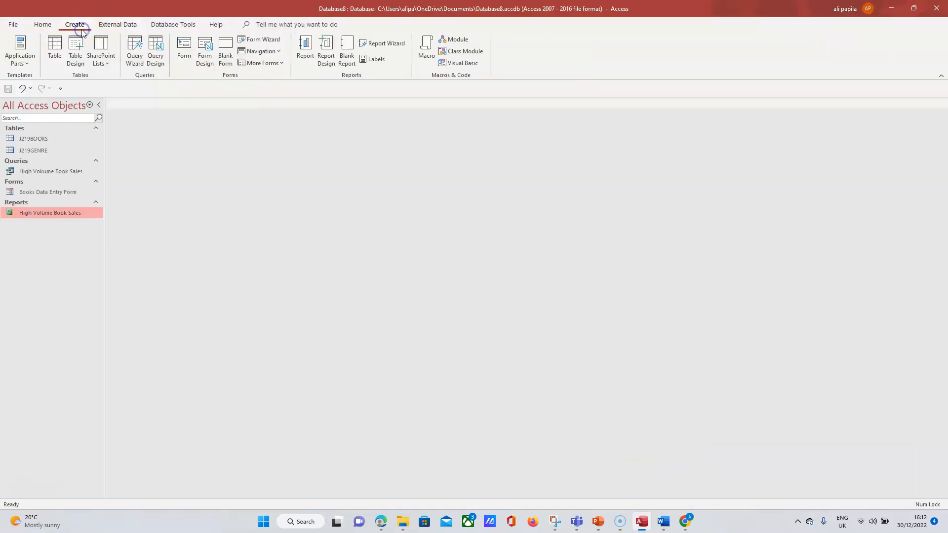
{"action": "left_click", "coordinate": [134, 54]}
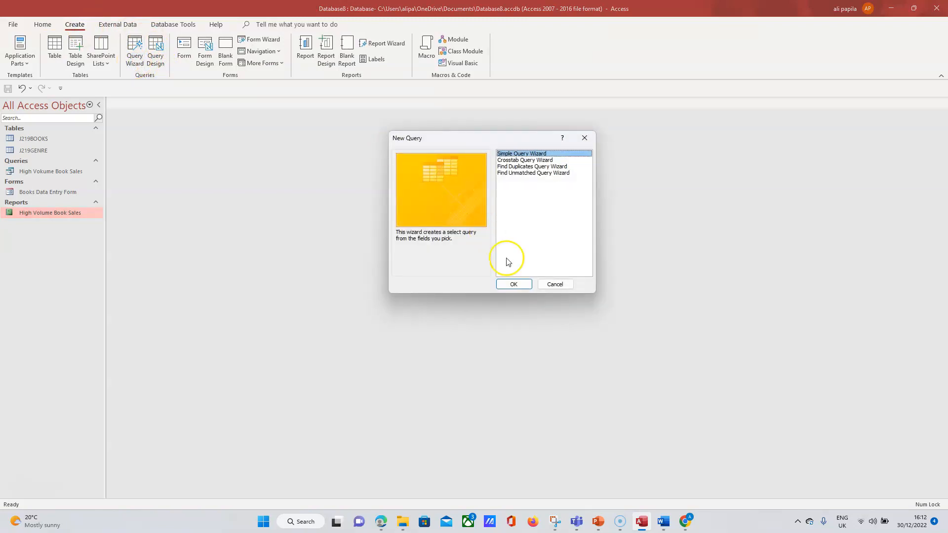
{"action": "left_click", "coordinate": [513, 284]}
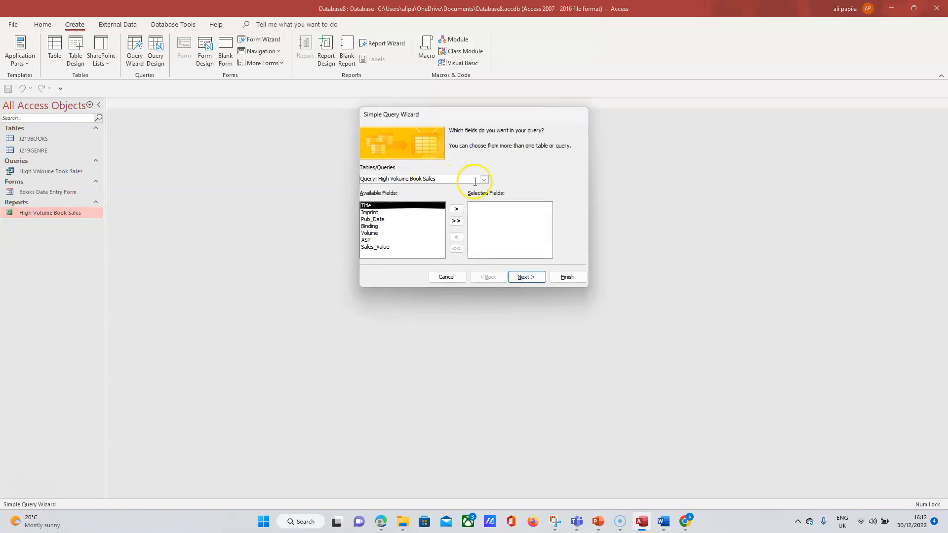
{"action": "left_click", "coordinate": [381, 521]}
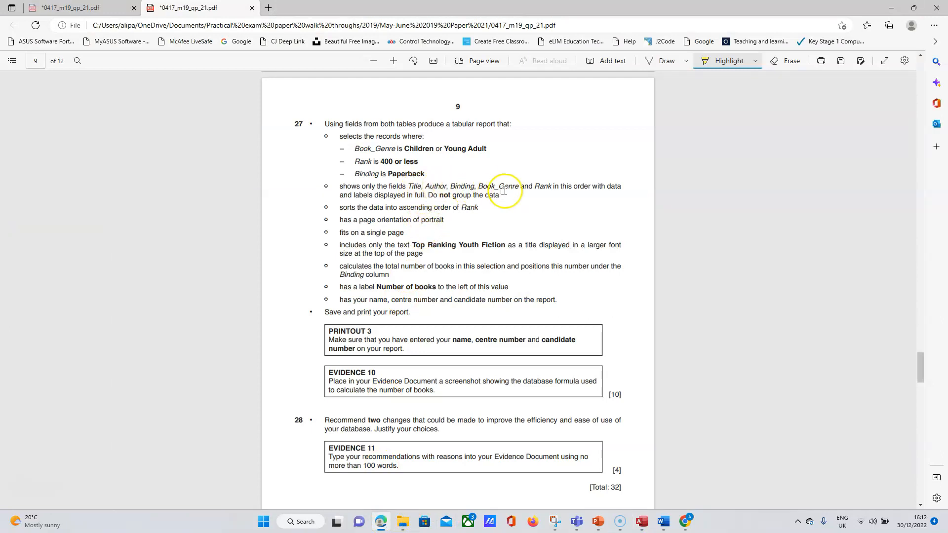
{"action": "left_click", "coordinate": [644, 527]}
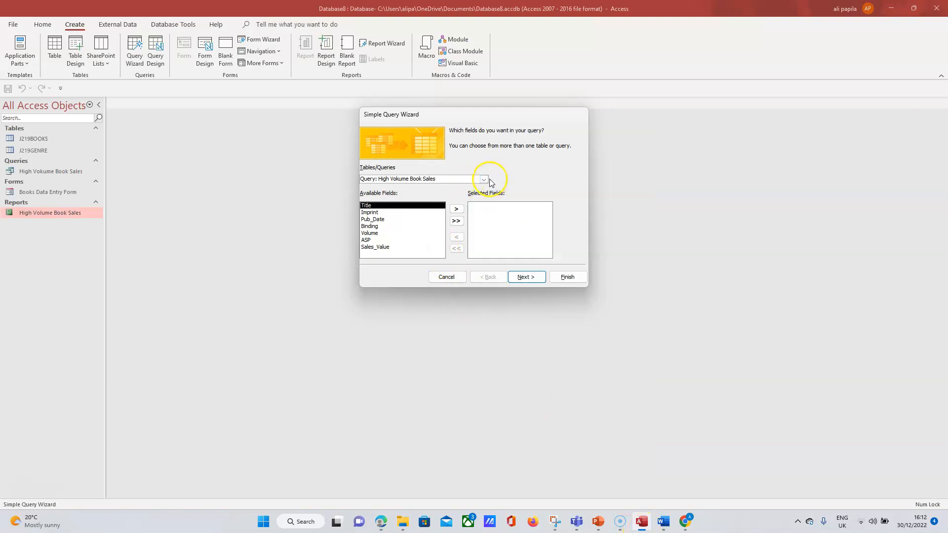
{"action": "left_click", "coordinate": [485, 179]}
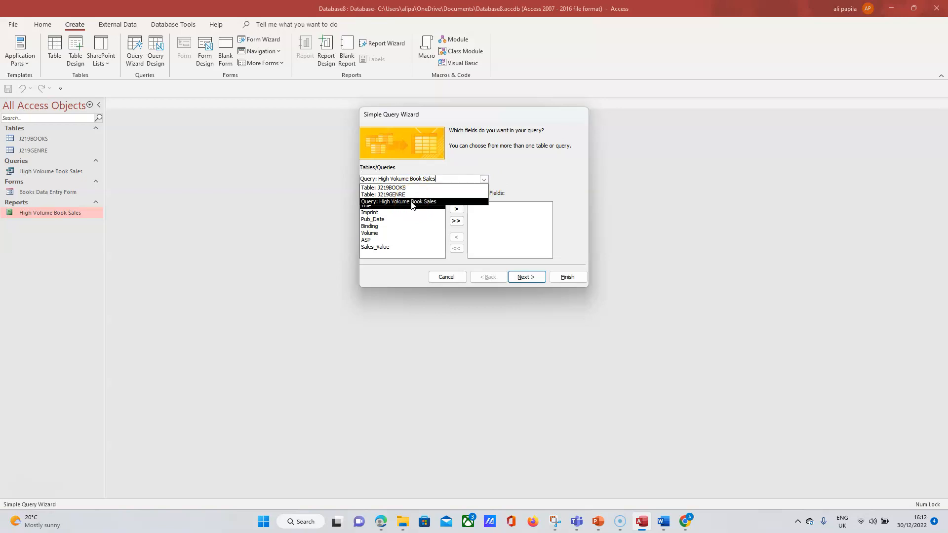
{"action": "left_click", "coordinate": [396, 203]}
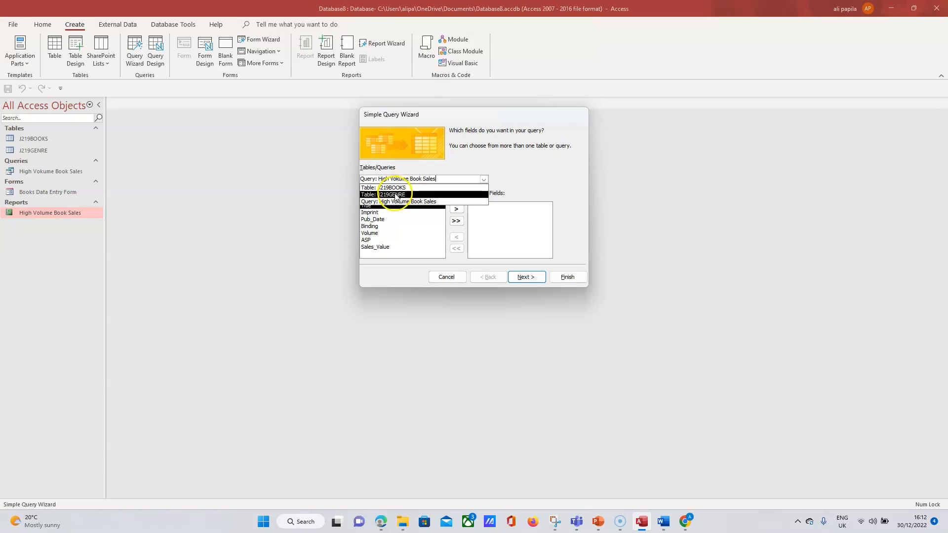
{"action": "left_click", "coordinate": [397, 194]}
{"action": "left_click", "coordinate": [396, 188]}
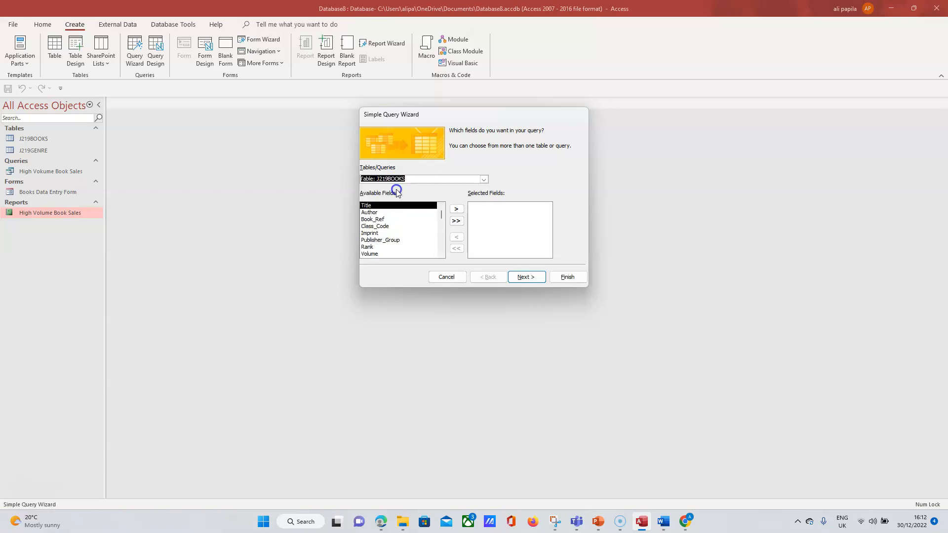
Highlight Title, Author, Binding and Book_Genre in step 27 of the question paper, and add Title and Author to the Access query's selected fields.
{"action": "left_click", "coordinate": [385, 522]}
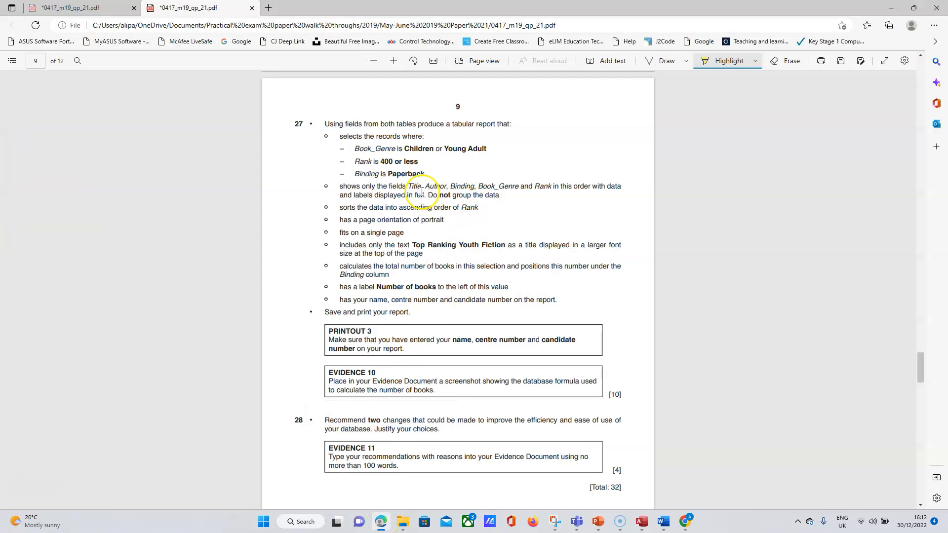
{"action": "left_click_drag", "start_coordinate": [409, 186], "coordinate": [413, 187]}
{"action": "left_click_drag", "start_coordinate": [446, 192], "coordinate": [446, 193]}
{"action": "left_click", "coordinate": [642, 522]}
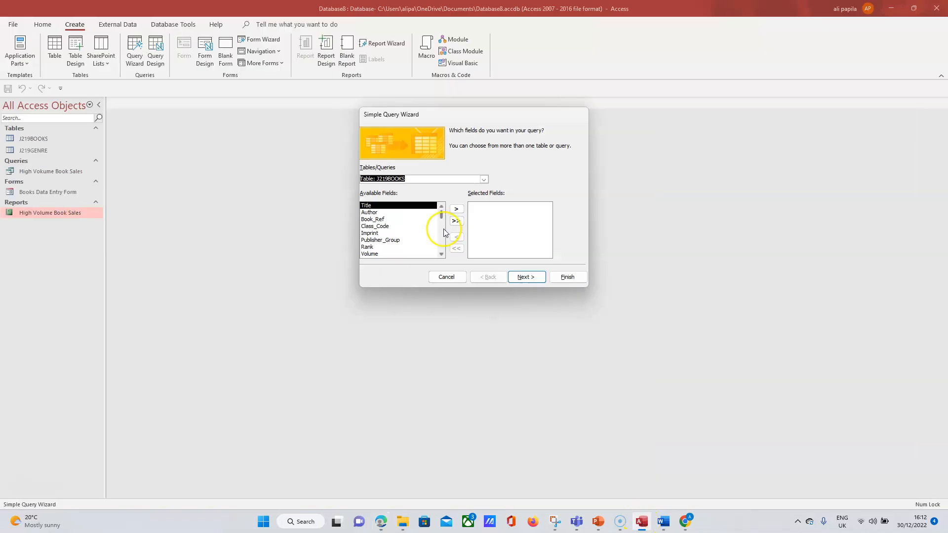
{"action": "left_click", "coordinate": [457, 209]}
{"action": "left_click", "coordinate": [456, 209]}
{"action": "left_click", "coordinate": [383, 522]}
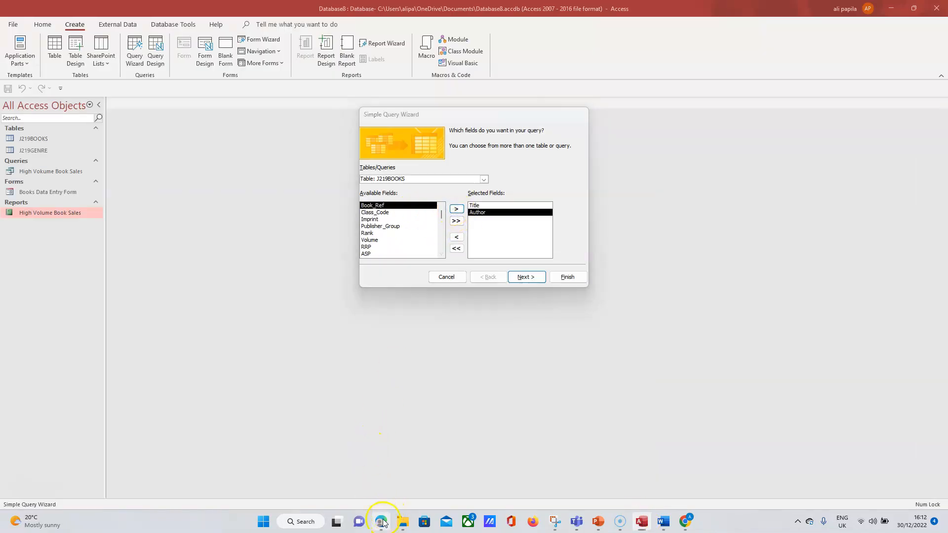
{"action": "left_click_drag", "start_coordinate": [451, 184], "coordinate": [520, 189]}
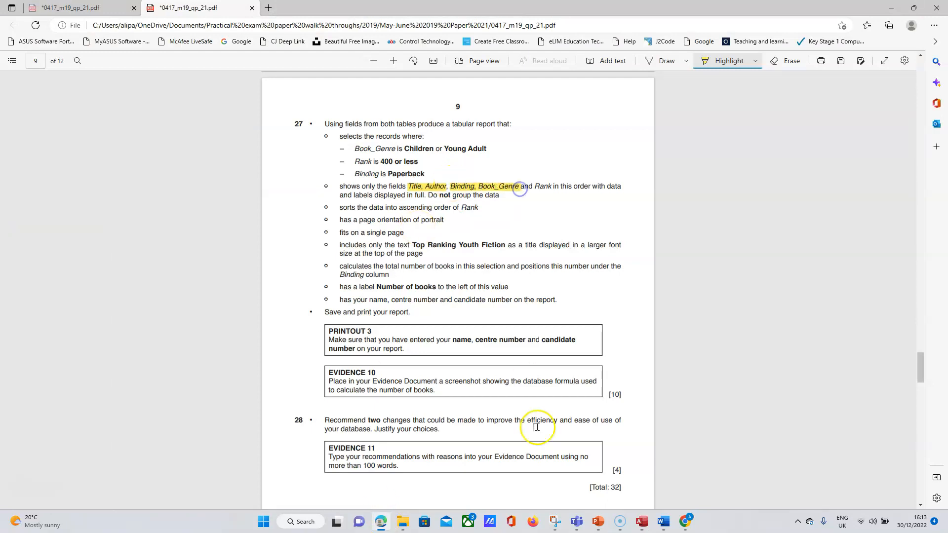
Back in Access, add the Binding field to the query and switch the wizard's field source to table J219GENRE.
{"action": "left_click", "coordinate": [642, 522]}
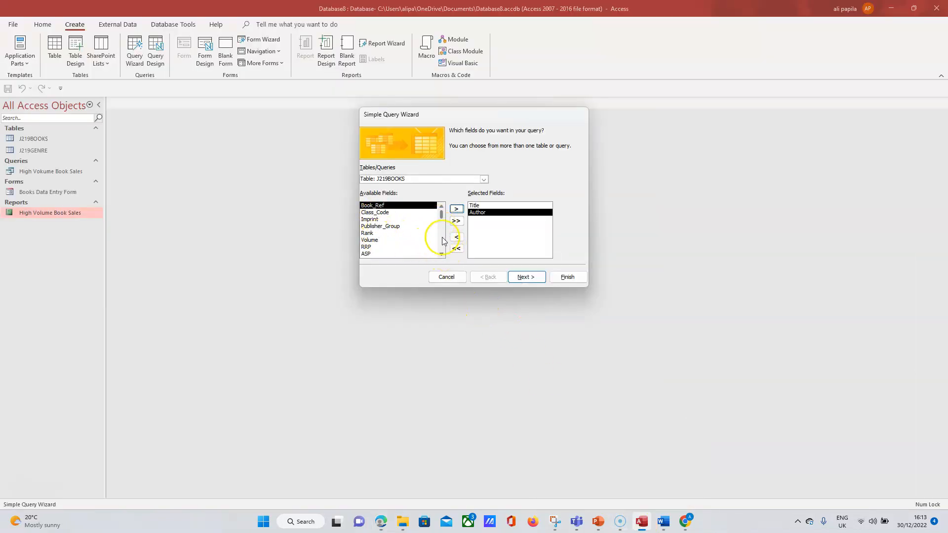
{"action": "left_click", "coordinate": [442, 254]}
{"action": "left_click", "coordinate": [442, 254]}
{"action": "left_click", "coordinate": [409, 247]}
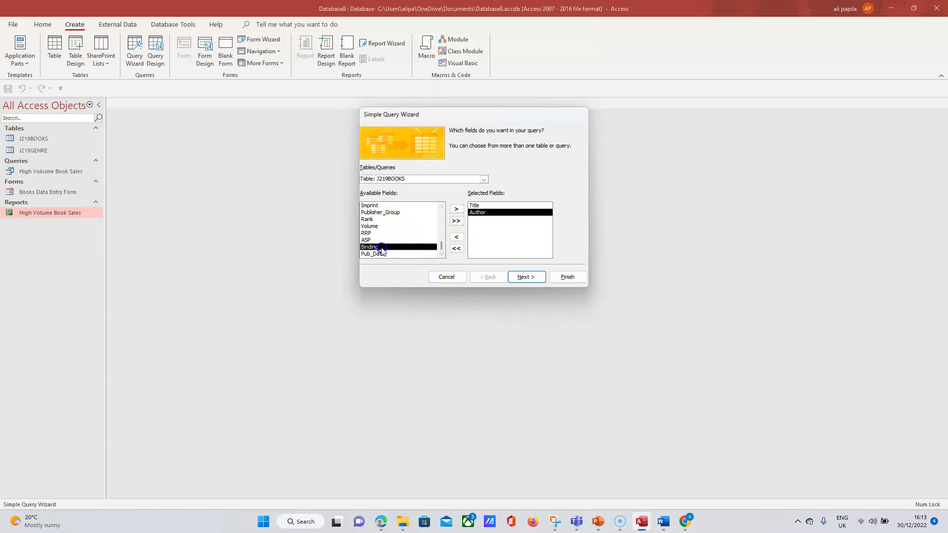
{"action": "left_click", "coordinate": [455, 209]}
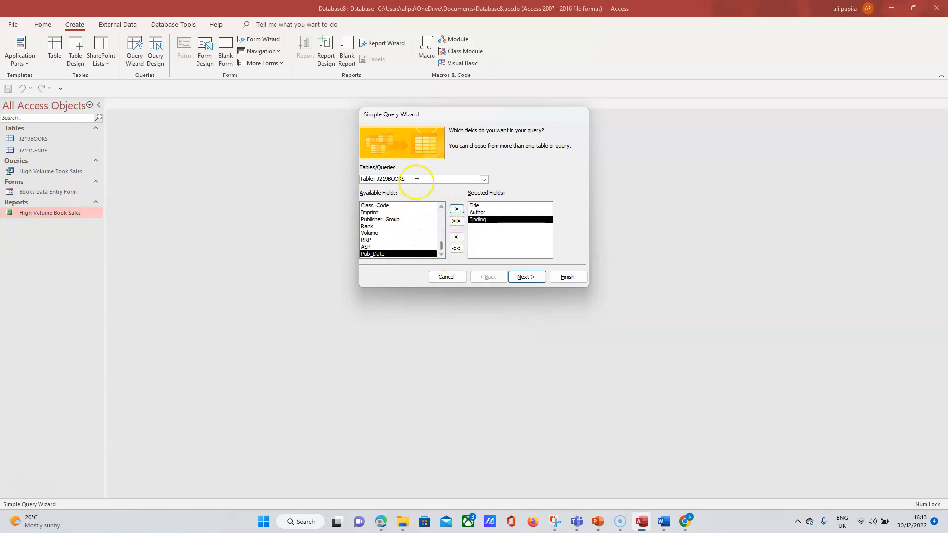
{"action": "left_click", "coordinate": [484, 180]}
{"action": "left_click", "coordinate": [431, 195]}
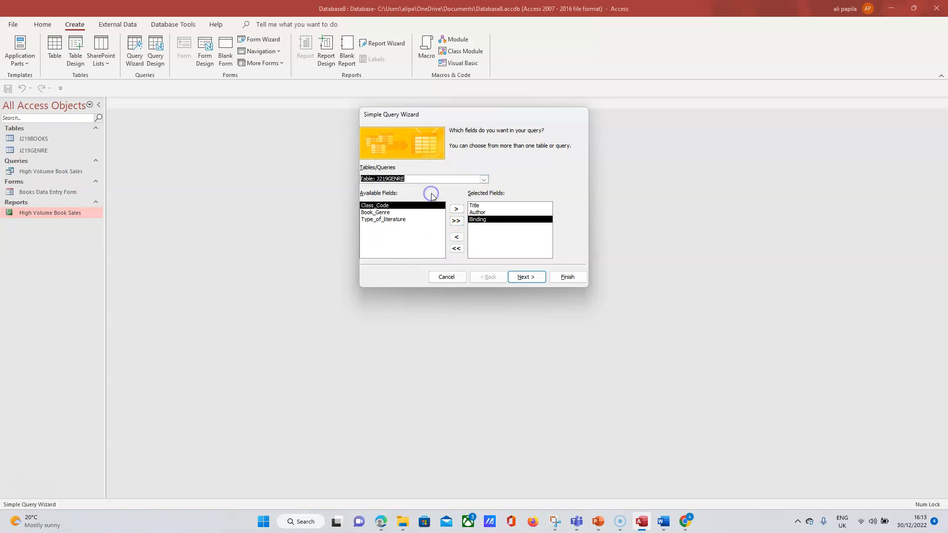
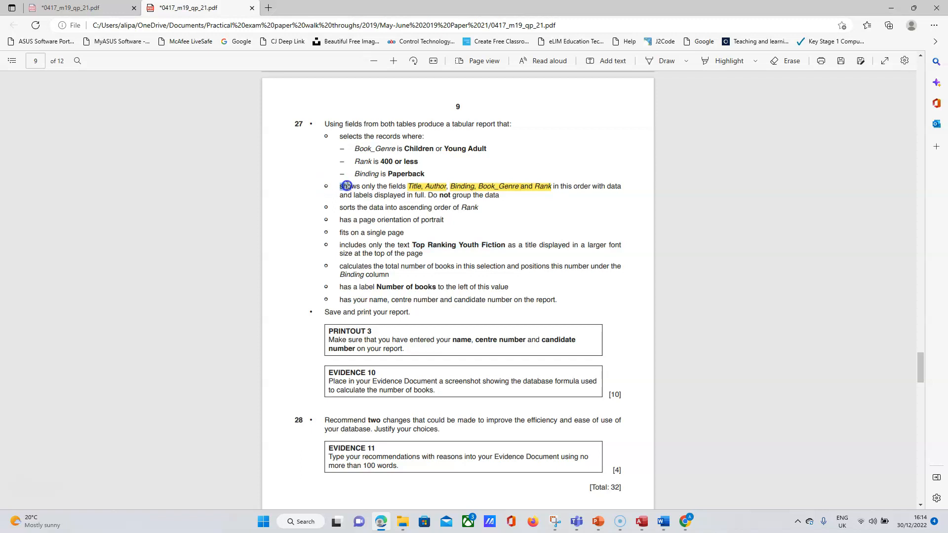
In step 27 of the question paper, highlight the whole field-order bullet and the criterion that Book_Genre is Children or Young Adult.
{"action": "left_click_drag", "start_coordinate": [346, 185], "coordinate": [493, 197]}
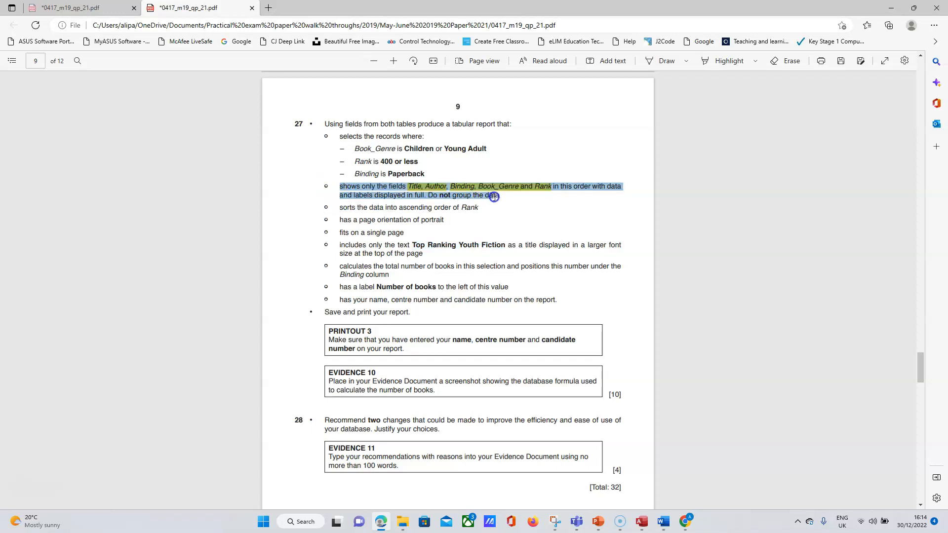
{"action": "left_click", "coordinate": [715, 61]}
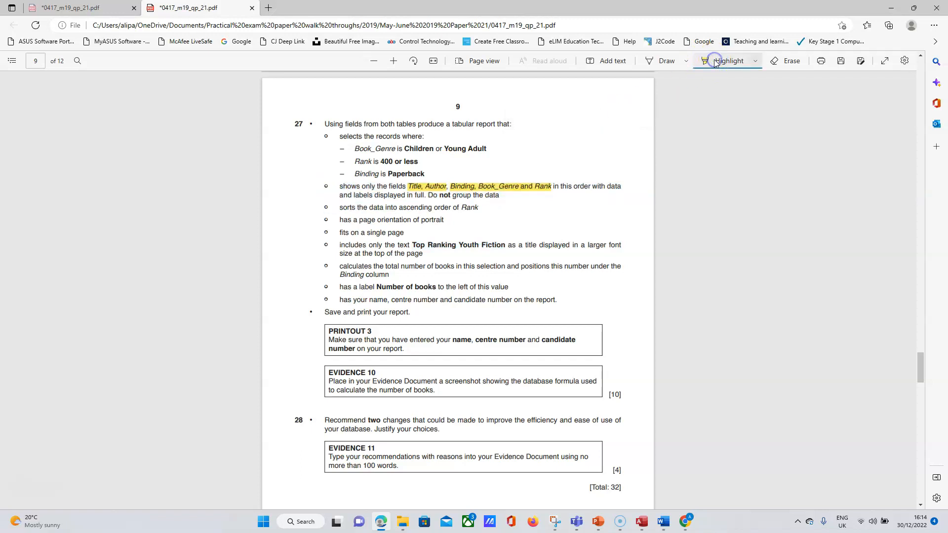
{"action": "left_click", "coordinate": [718, 63]}
{"action": "left_click", "coordinate": [745, 67]}
{"action": "left_click", "coordinate": [744, 63]}
{"action": "left_click", "coordinate": [743, 63]}
{"action": "left_click_drag", "start_coordinate": [341, 187], "coordinate": [500, 195]}
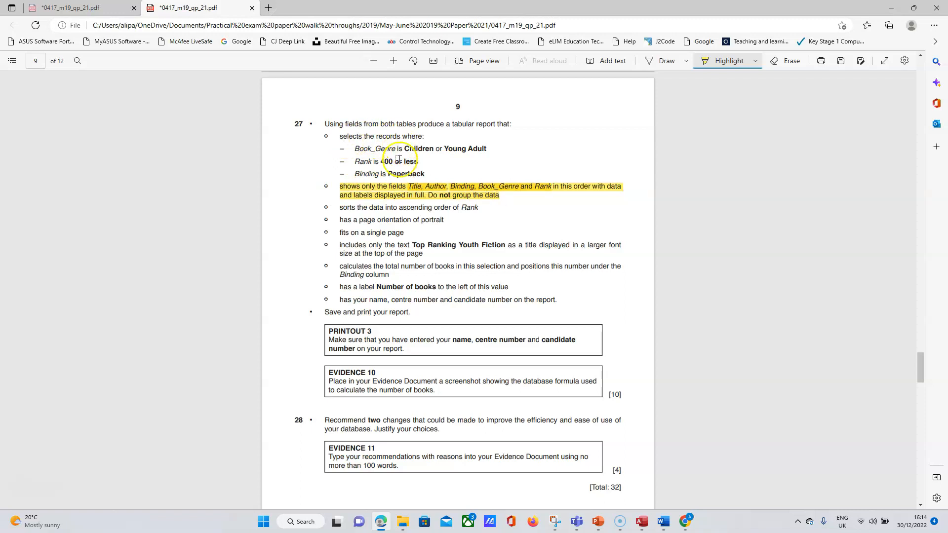
{"action": "left_click_drag", "start_coordinate": [354, 149], "coordinate": [484, 152]}
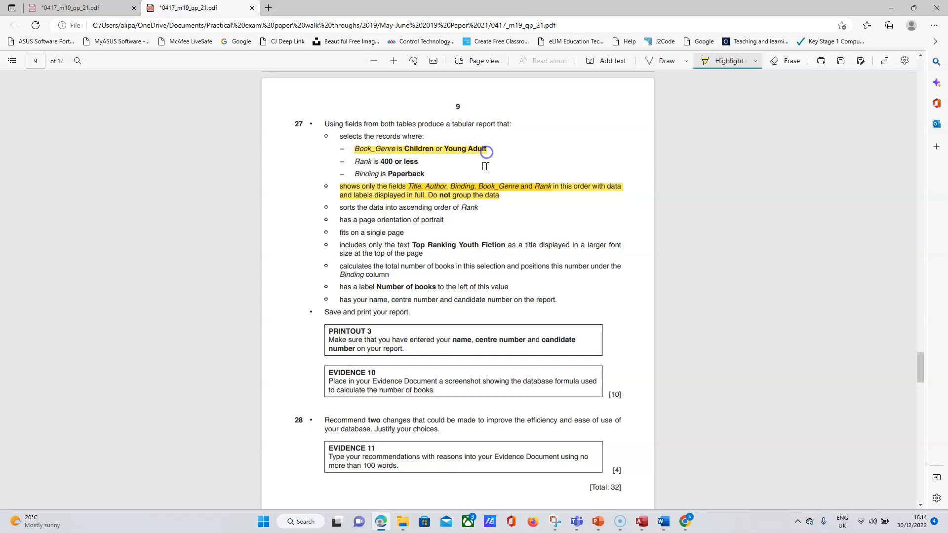
Switch to Access and set the Book_Genre criterion of the Top Ranking Youth Fiction query to Children or Young Adult.
{"action": "left_click", "coordinate": [643, 521]}
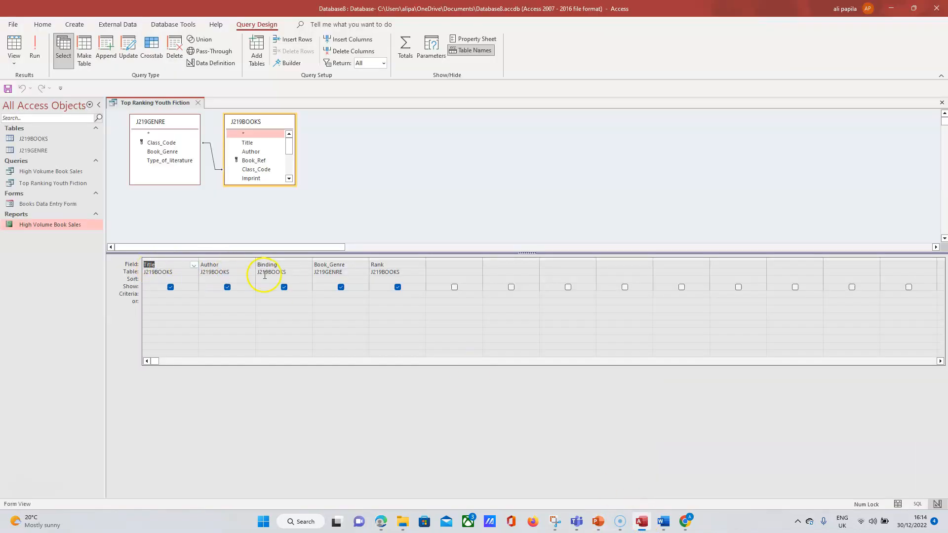
{"action": "left_click", "coordinate": [333, 295]}
{"action": "left_click", "coordinate": [379, 522]}
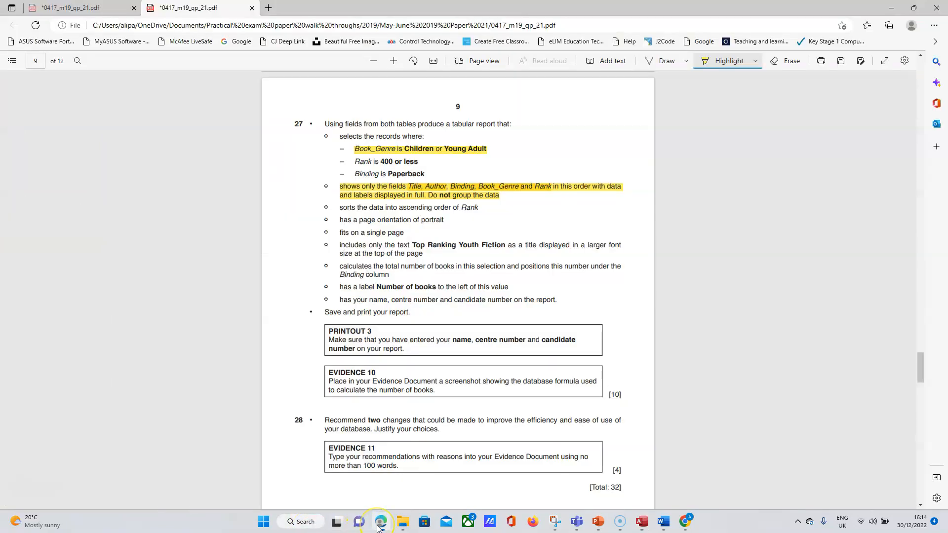
{"action": "left_click", "coordinate": [642, 524]}
{"action": "type", "text": "C"}
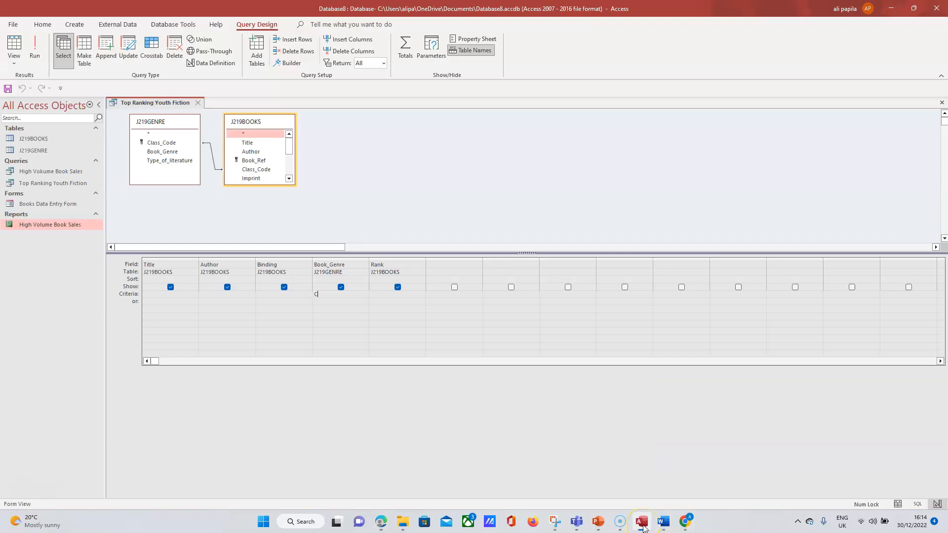
{"action": "type", "text": "hildr"}
{"action": "type", "text": "en or Young Adult"}
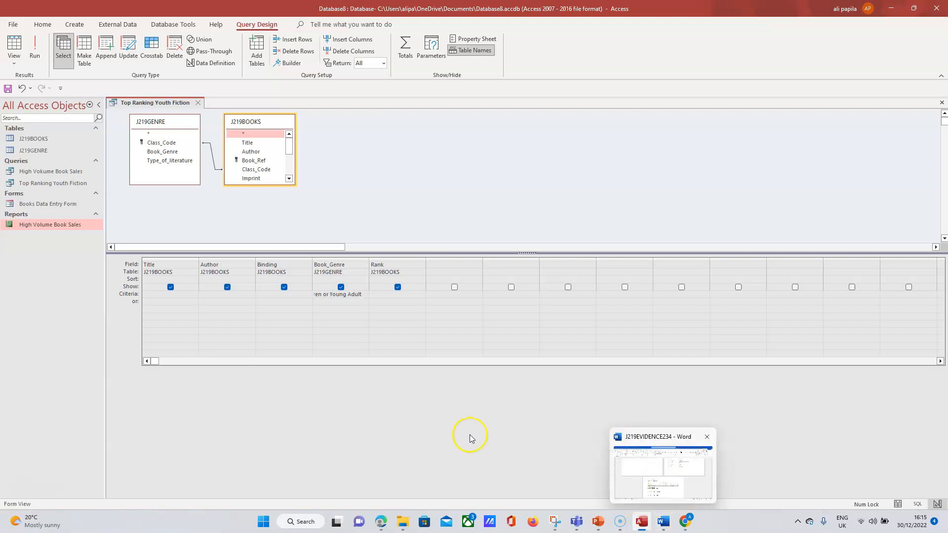
{"action": "left_click", "coordinate": [369, 346]}
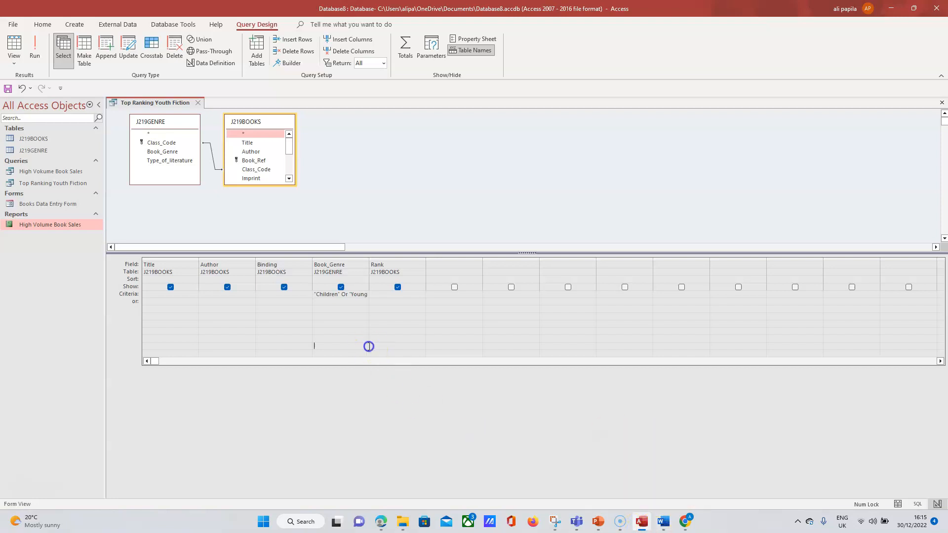
Run the query to check the filtered records, return to its design, and switch to the question paper in Edge for the remaining criteria.
{"action": "left_click", "coordinate": [42, 56]}
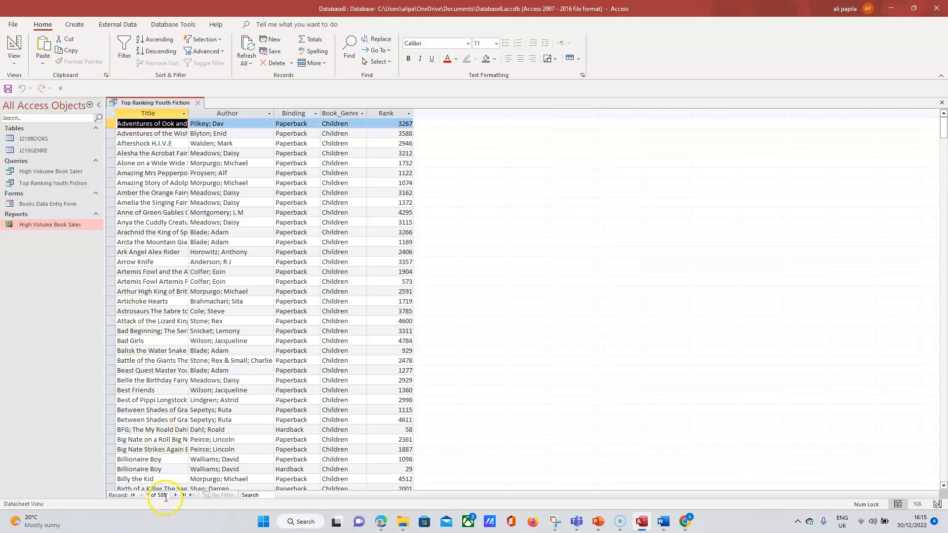
{"action": "left_click", "coordinate": [19, 51]}
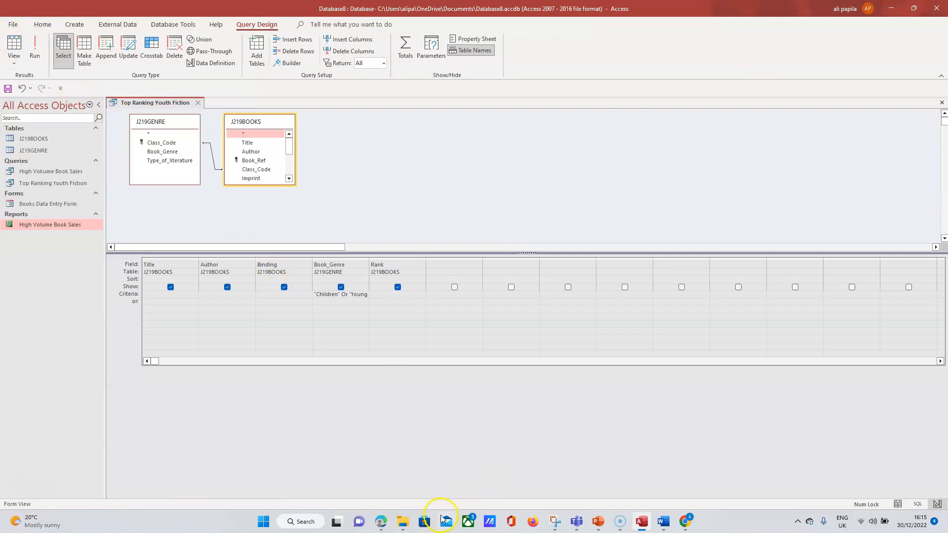
{"action": "left_click", "coordinate": [380, 521]}
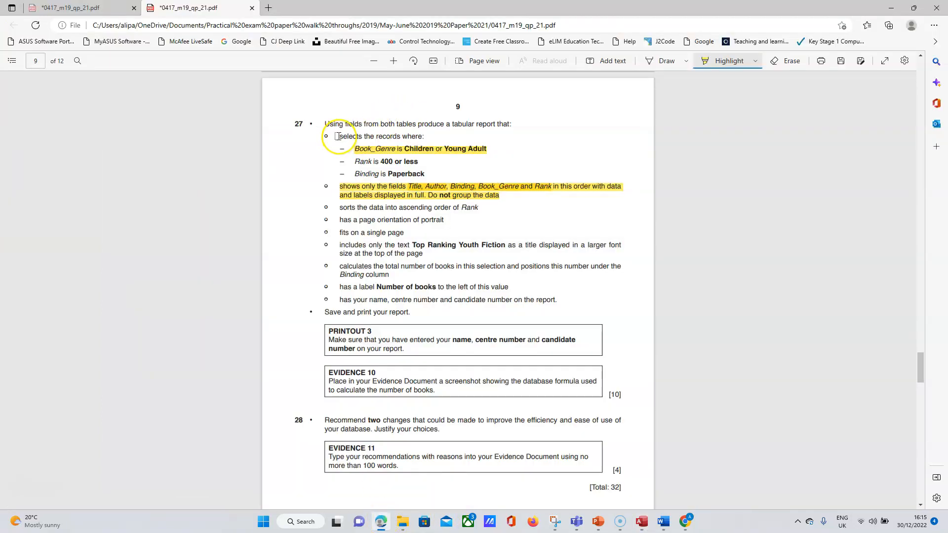
Highlight the Rank criterion in the question paper, switch to Access, and run the query with the Rank criterion set to <=400.
{"action": "left_click_drag", "start_coordinate": [353, 161], "coordinate": [422, 163]}
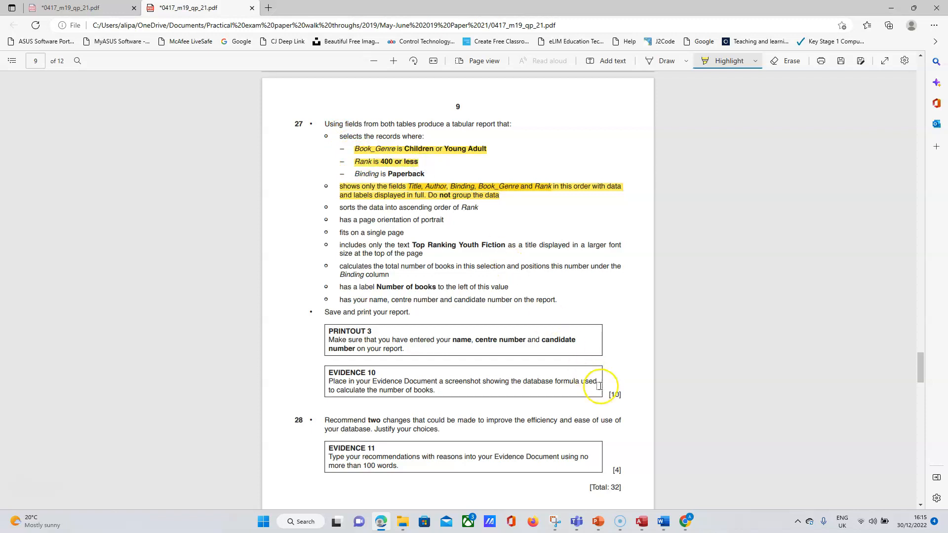
{"action": "left_click", "coordinate": [644, 527]}
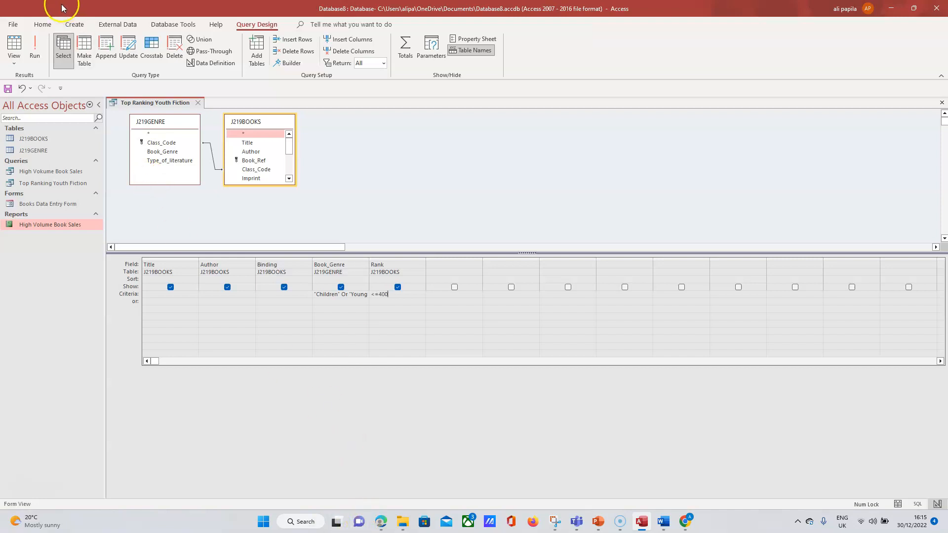
{"action": "left_click", "coordinate": [35, 44]}
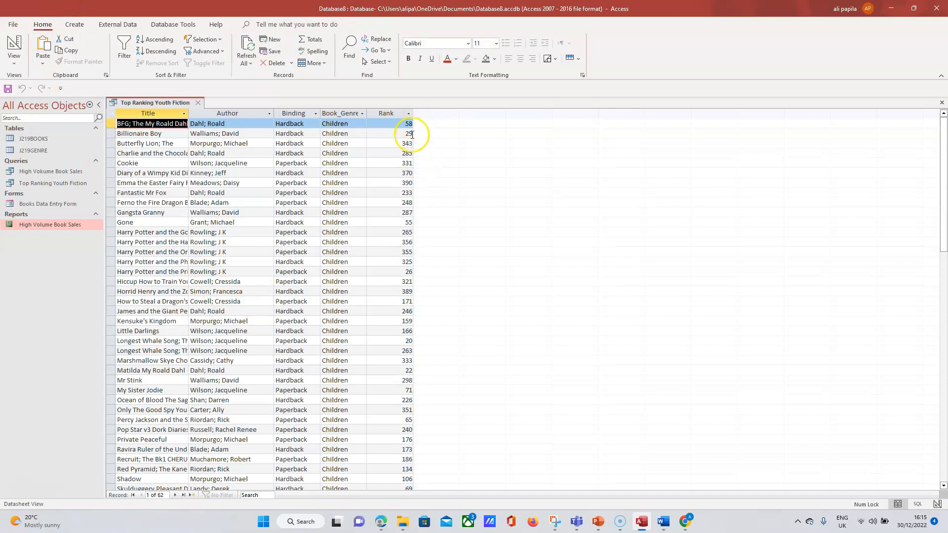
{"action": "left_click_drag", "start_coordinate": [944, 175], "coordinate": [939, 140]}
Highlight the Binding criterion in the question paper in Edge, and run the Access query with the Binding criterion set to Paperback.
{"action": "left_click", "coordinate": [384, 522]}
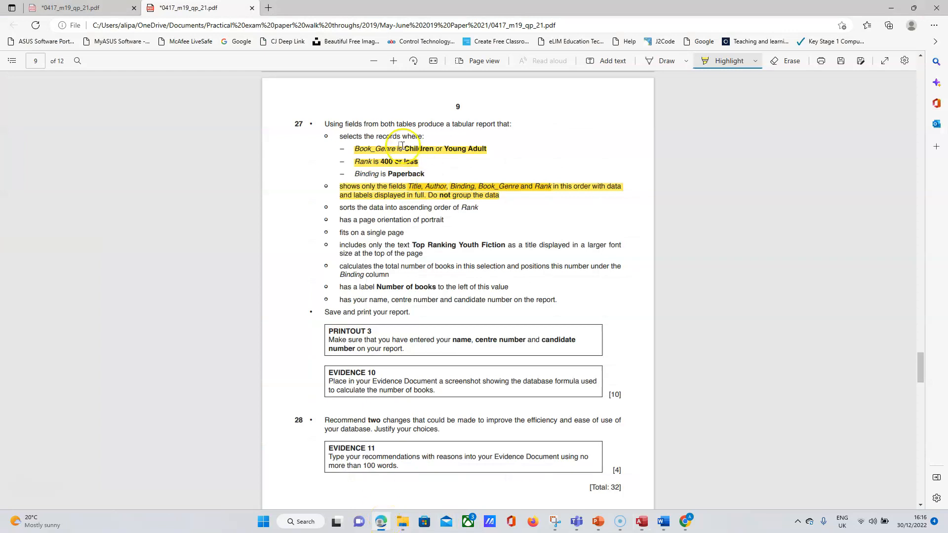
{"action": "left_click_drag", "start_coordinate": [355, 173], "coordinate": [418, 174]}
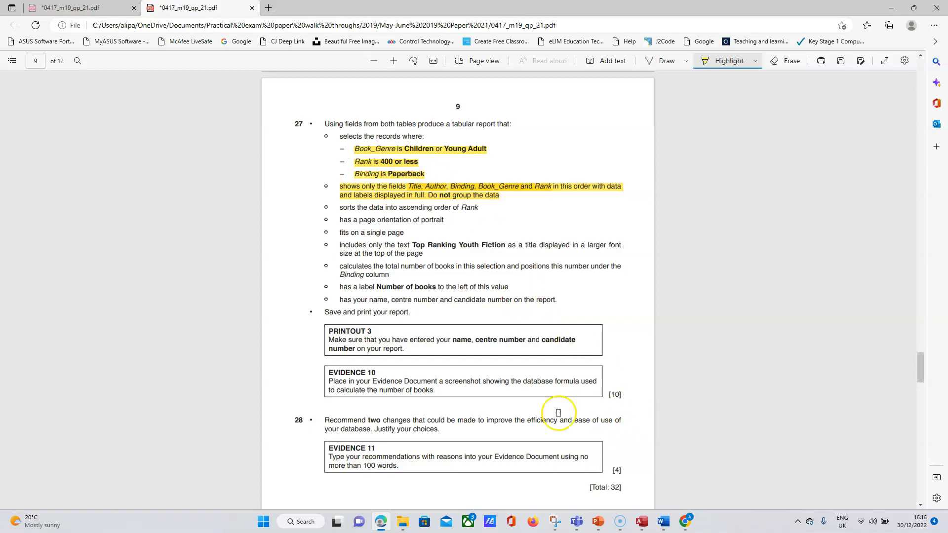
{"action": "left_click", "coordinate": [641, 519]}
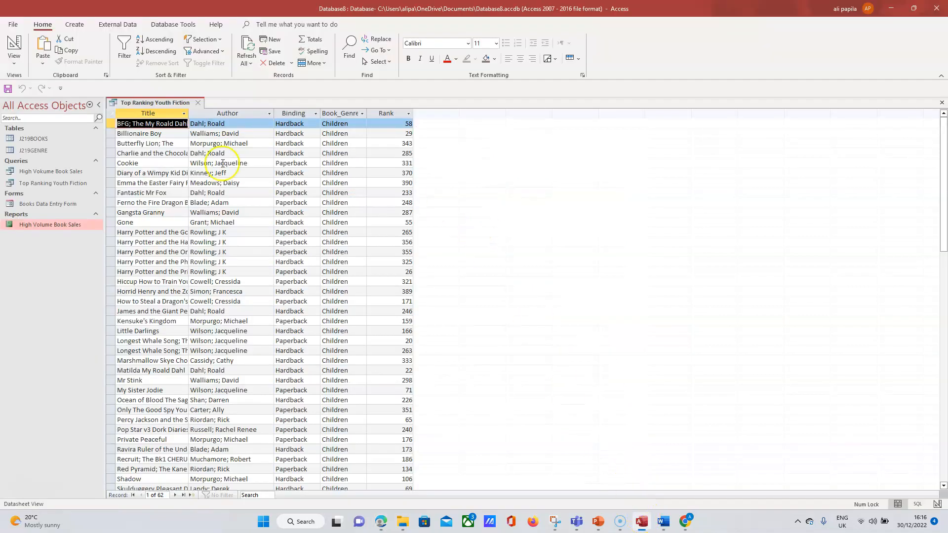
{"action": "left_click", "coordinate": [14, 58]}
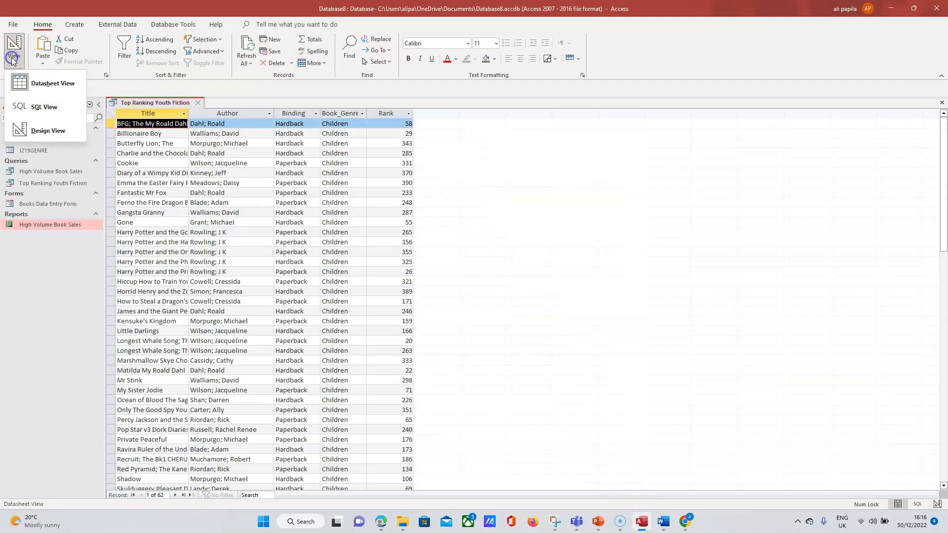
{"action": "left_click", "coordinate": [35, 122]}
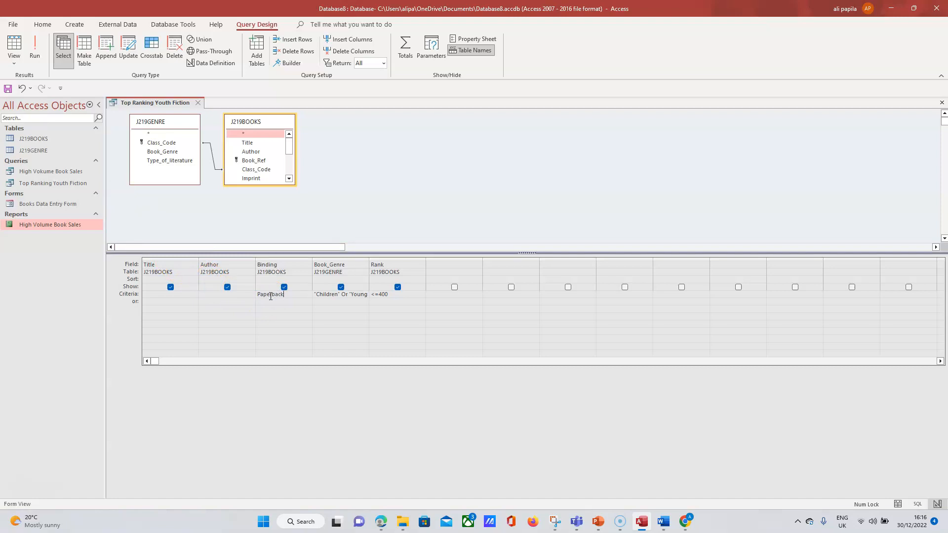
{"action": "left_click", "coordinate": [35, 50]}
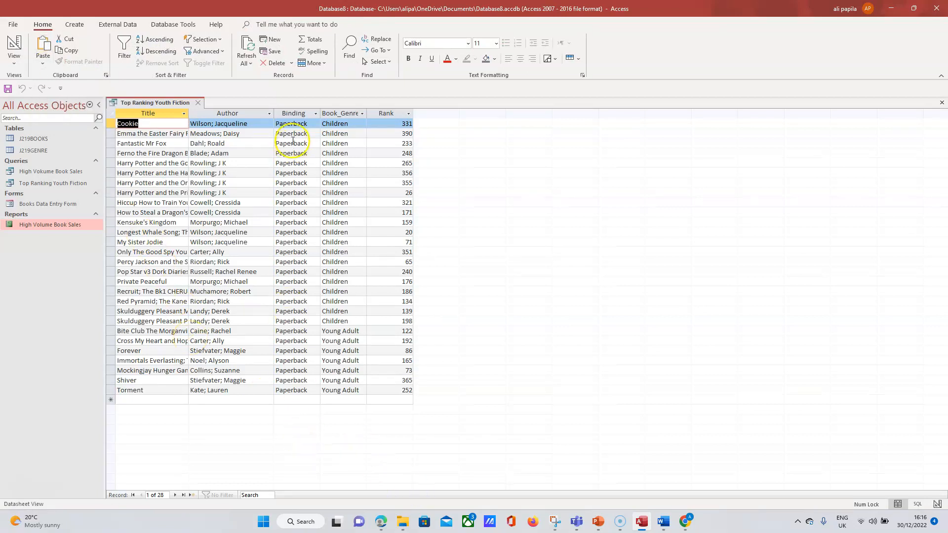
In Edge, highlight "selects the records where:" in step 27 of the question paper and return to Access.
{"action": "left_click", "coordinate": [381, 521]}
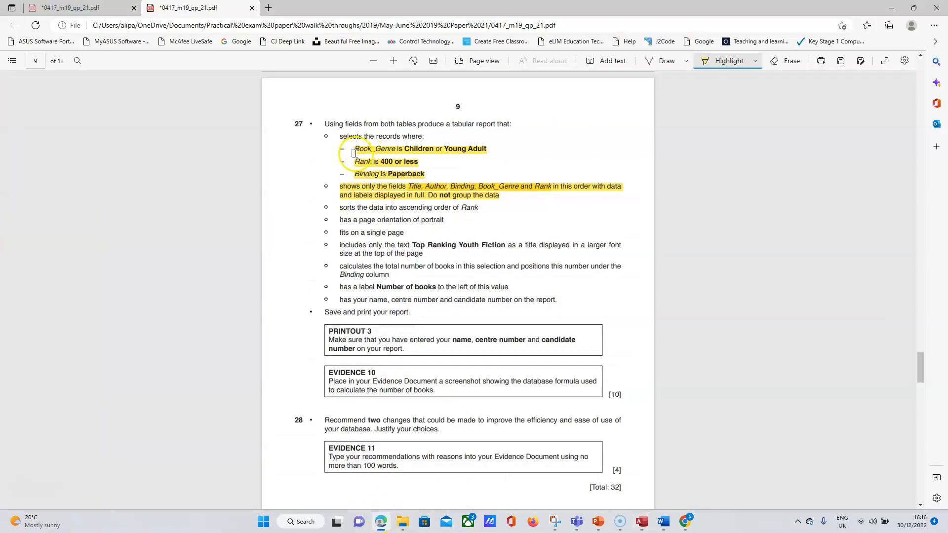
{"action": "left_click_drag", "start_coordinate": [341, 136], "coordinate": [419, 139]}
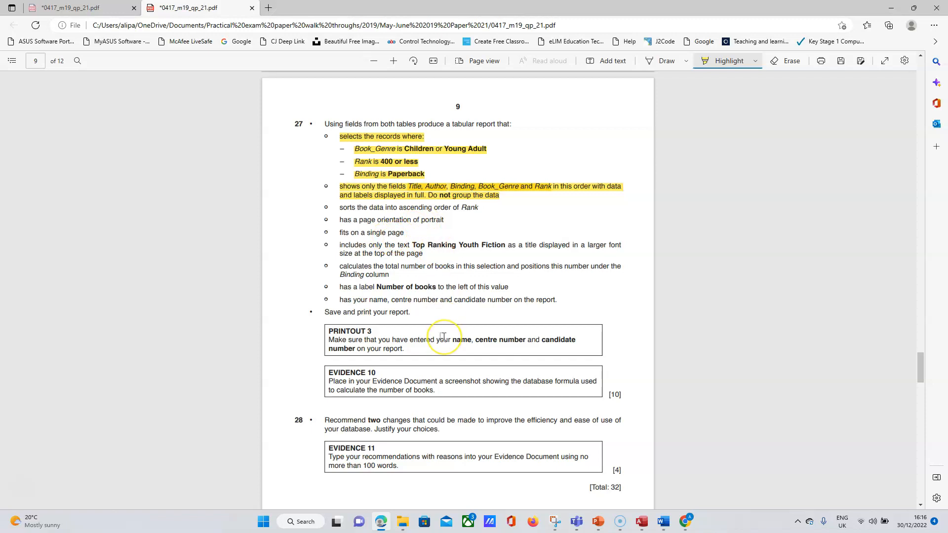
{"action": "left_click", "coordinate": [640, 522]}
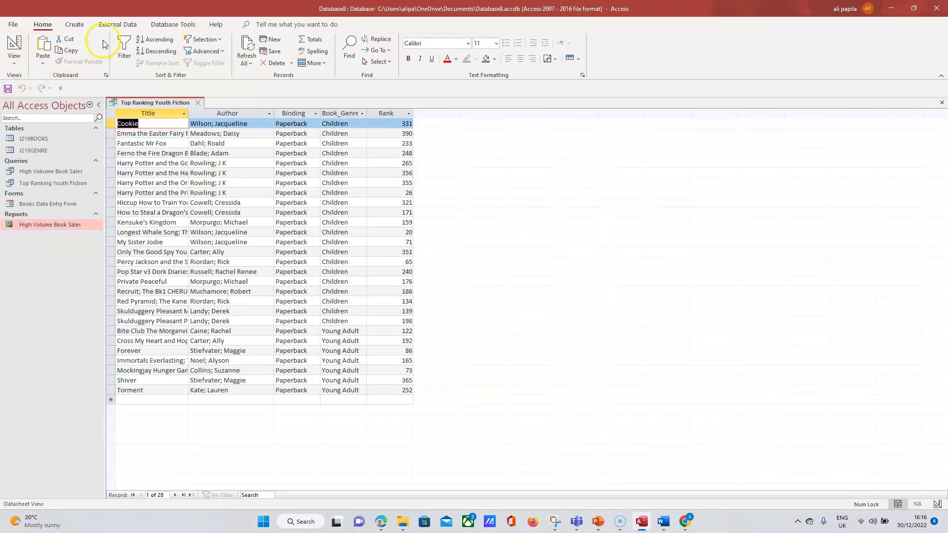
Start a Report Wizard report with all fields of the Top Ranking Youth Fiction query, viewed by J219BOOKS and without grouping levels.
{"action": "left_click", "coordinate": [75, 25]}
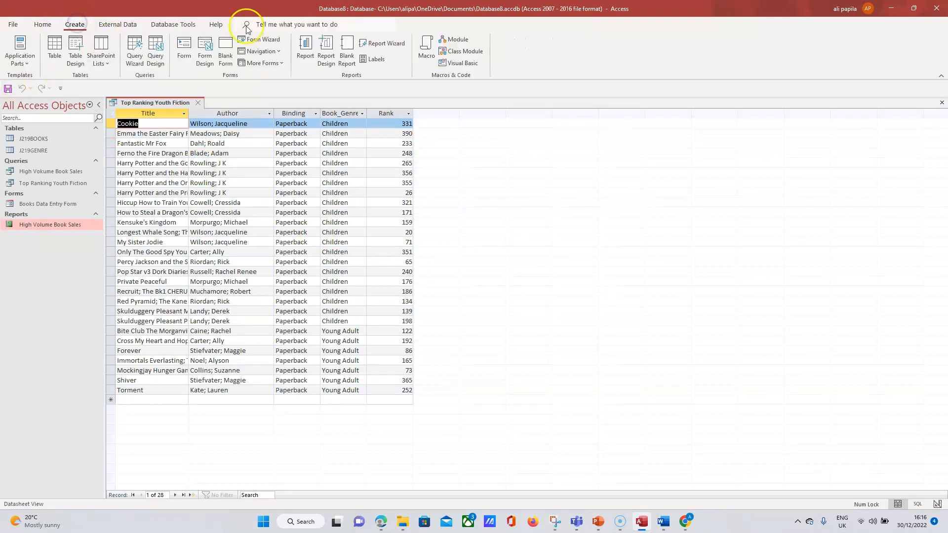
{"action": "left_click", "coordinate": [383, 43]}
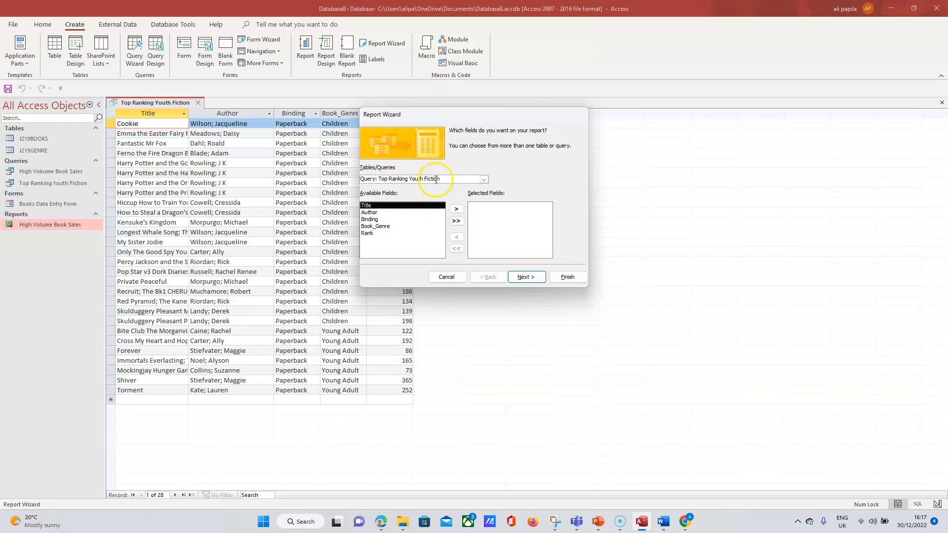
{"action": "left_click", "coordinate": [460, 225]}
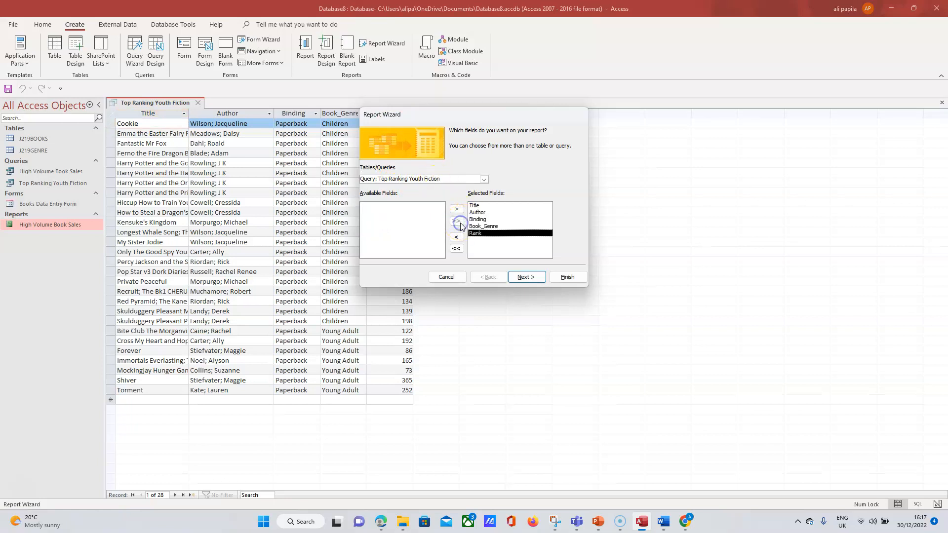
{"action": "left_click", "coordinate": [524, 278]}
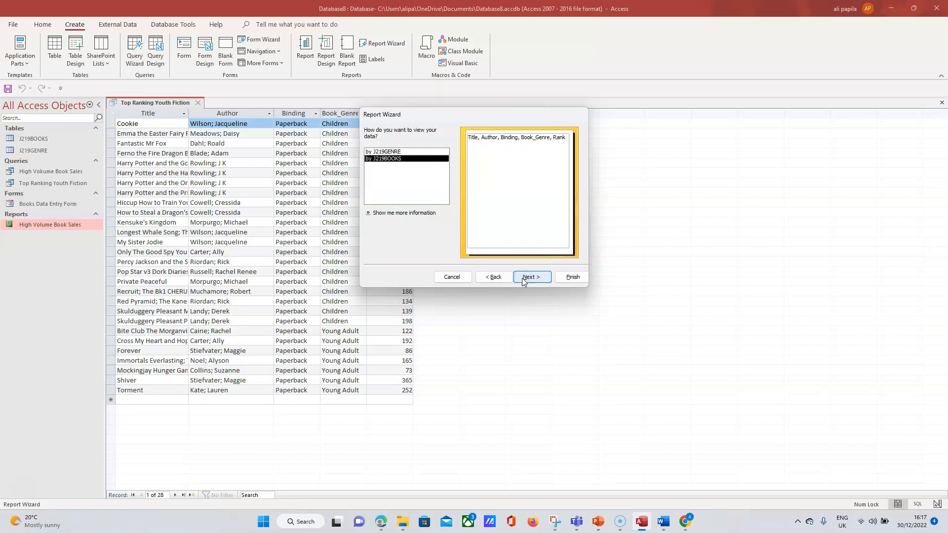
{"action": "left_click", "coordinate": [524, 278]}
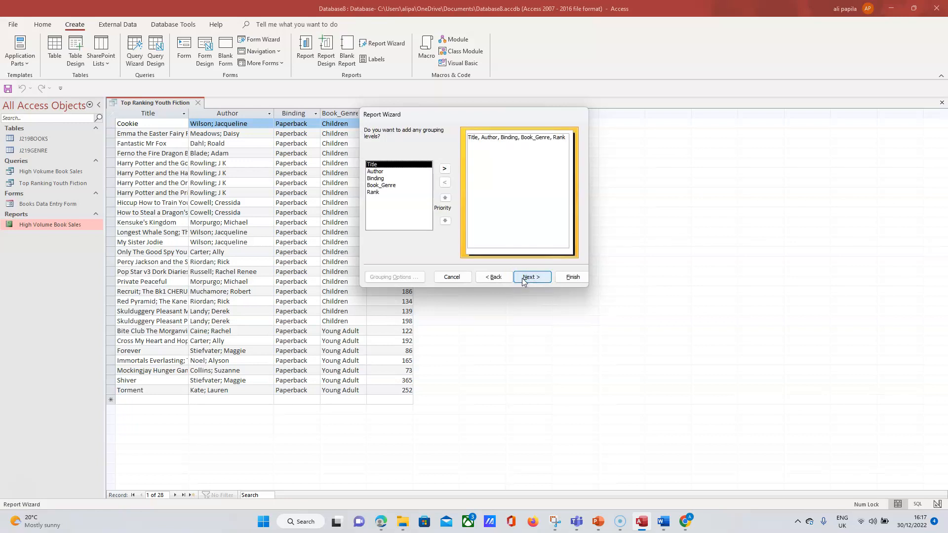
{"action": "left_click", "coordinate": [524, 277]}
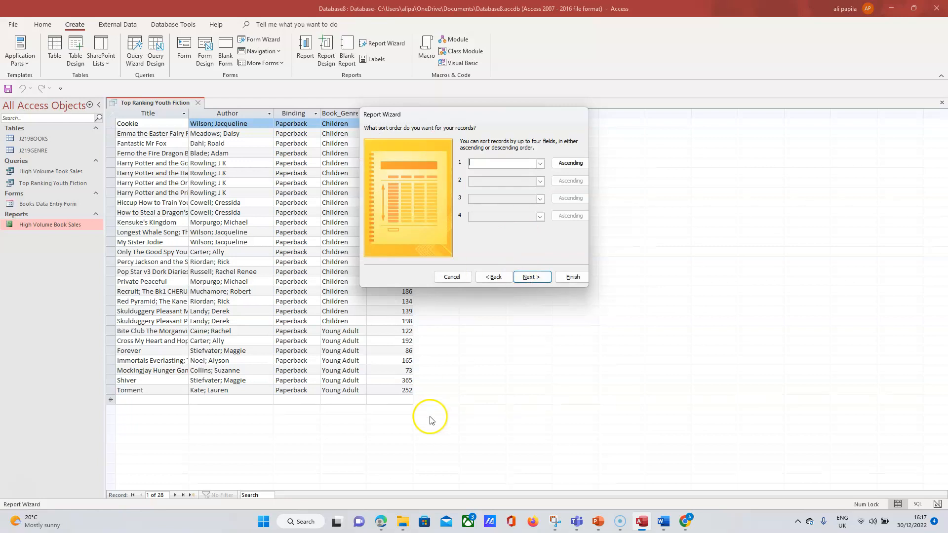
Highlight the sort-order bullet of step 27 in Edge and, back in Access, set the report to sort by Rank in ascending order.
{"action": "left_click", "coordinate": [381, 521]}
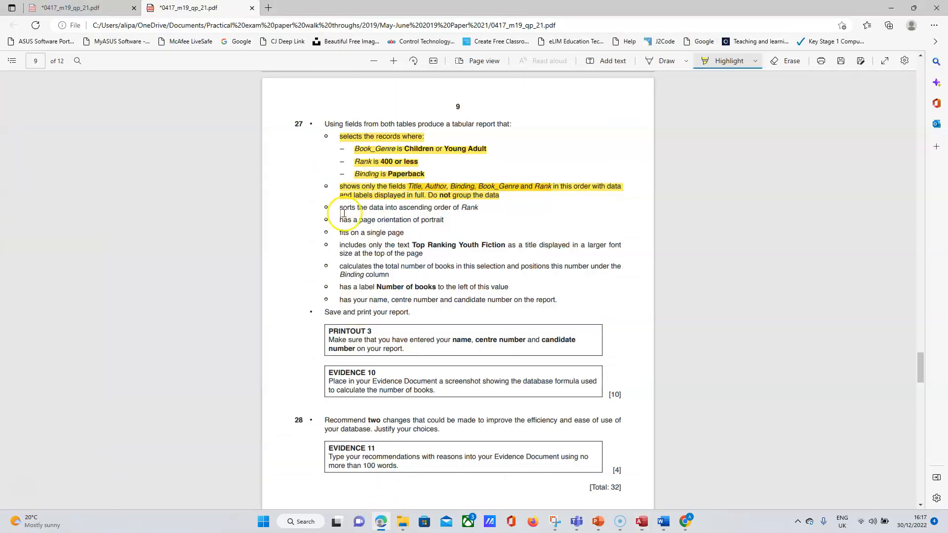
{"action": "left_click_drag", "start_coordinate": [339, 208], "coordinate": [478, 210]}
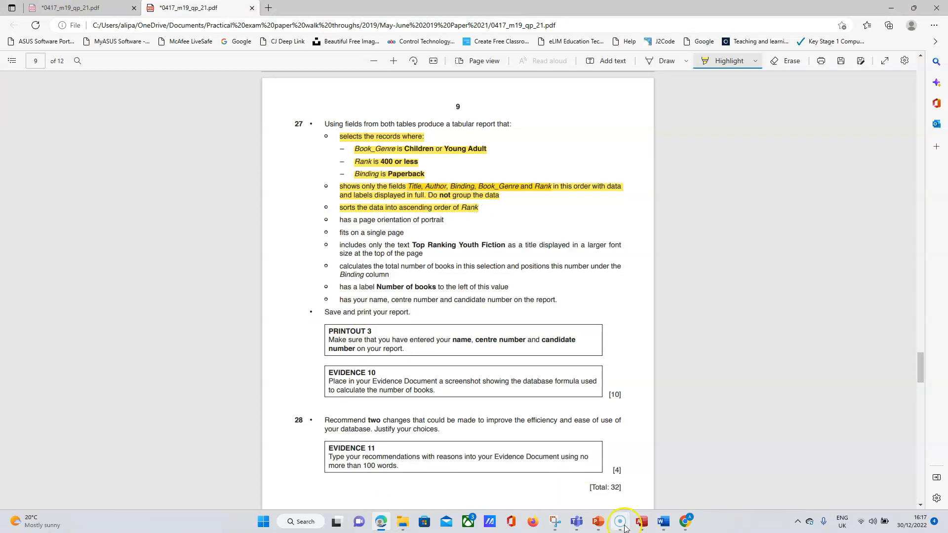
{"action": "left_click", "coordinate": [642, 522]}
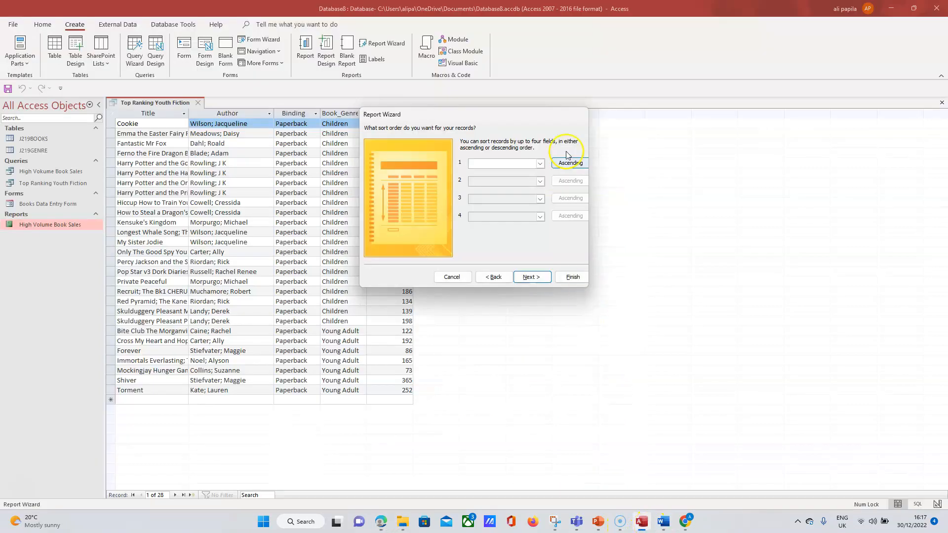
{"action": "left_click", "coordinate": [540, 165]}
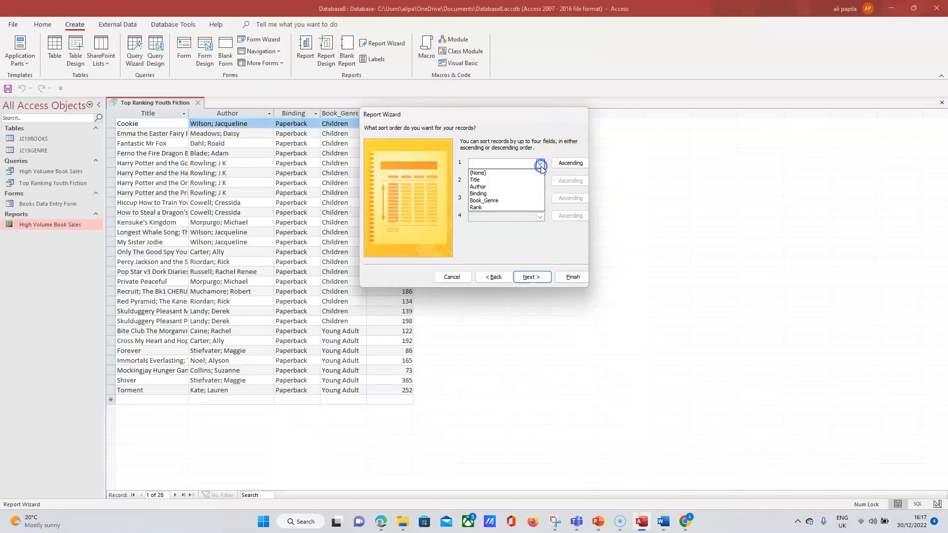
{"action": "left_click", "coordinate": [484, 208]}
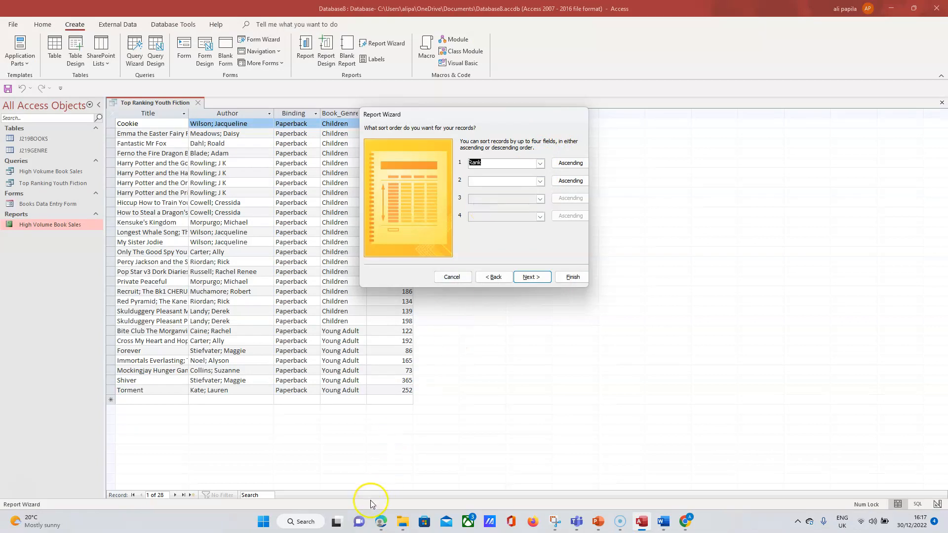
Recheck step 27 in Edge, return to Access, and accept a tabular layout in portrait orientation with field widths adjusted to fit a page.
{"action": "mouse_move", "coordinate": [359, 521]}
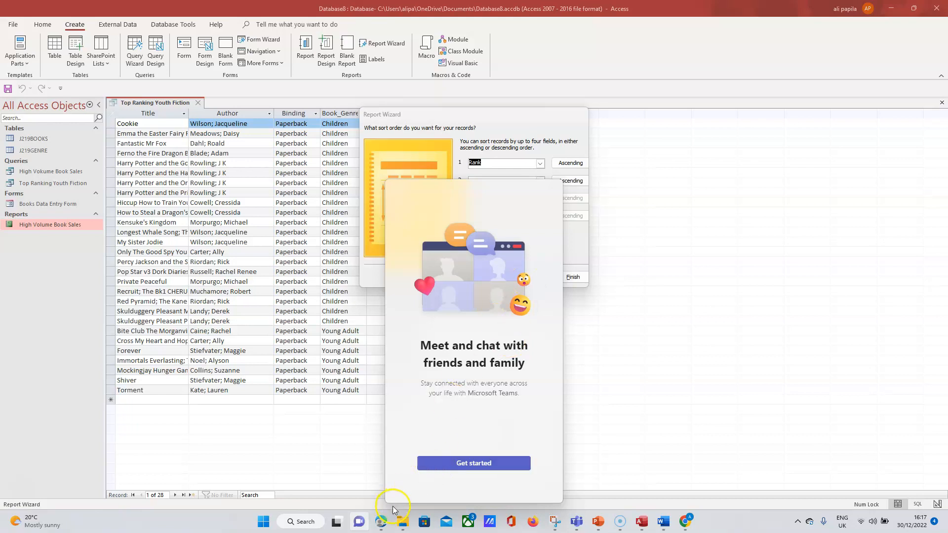
{"action": "left_click", "coordinate": [381, 522]}
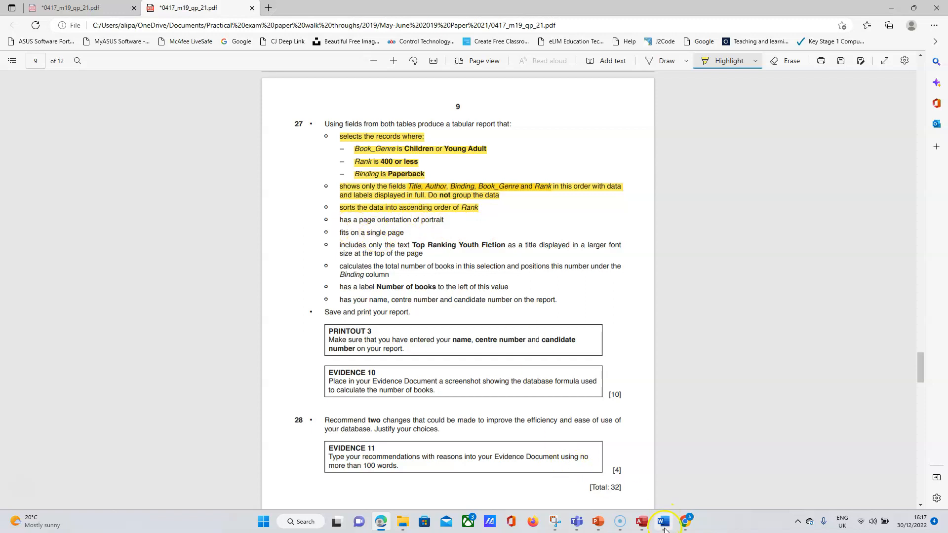
{"action": "left_click", "coordinate": [642, 524]}
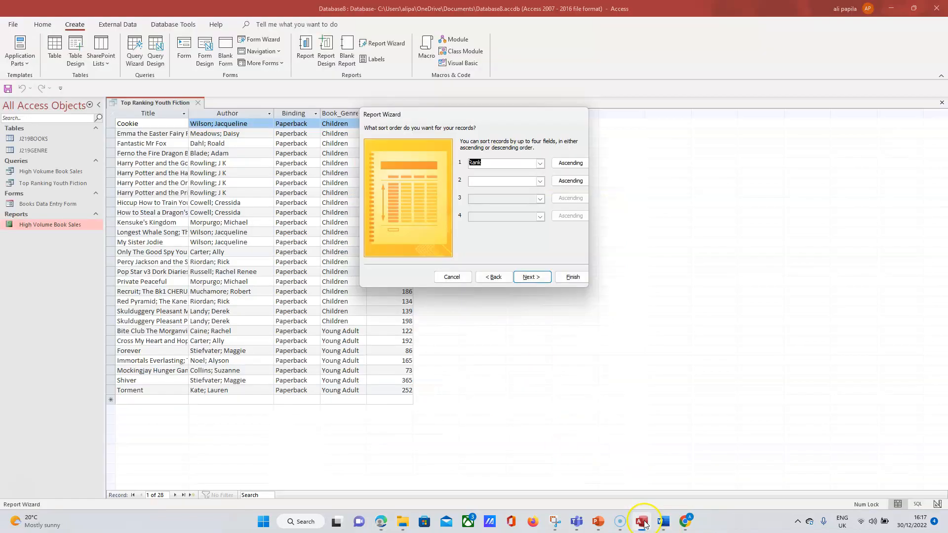
{"action": "left_click", "coordinate": [531, 277]}
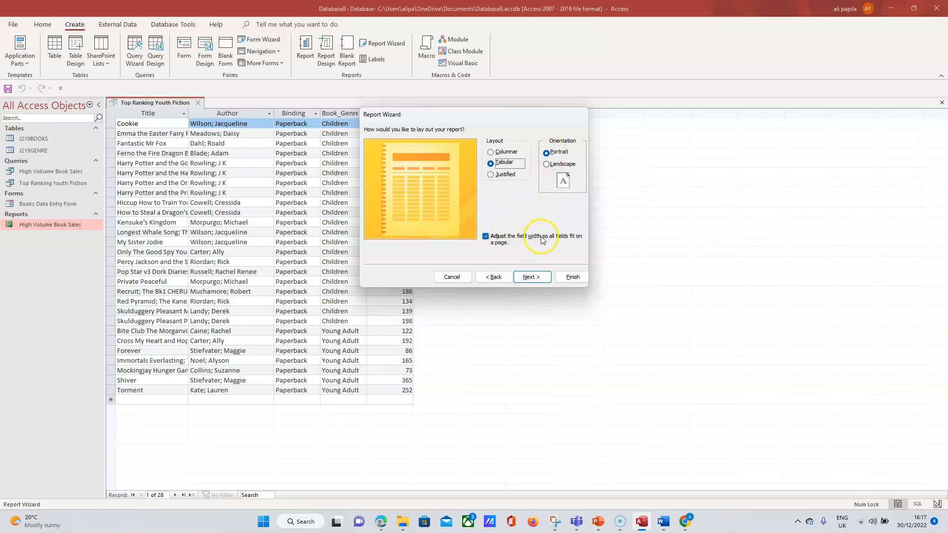
{"action": "left_click", "coordinate": [537, 279]}
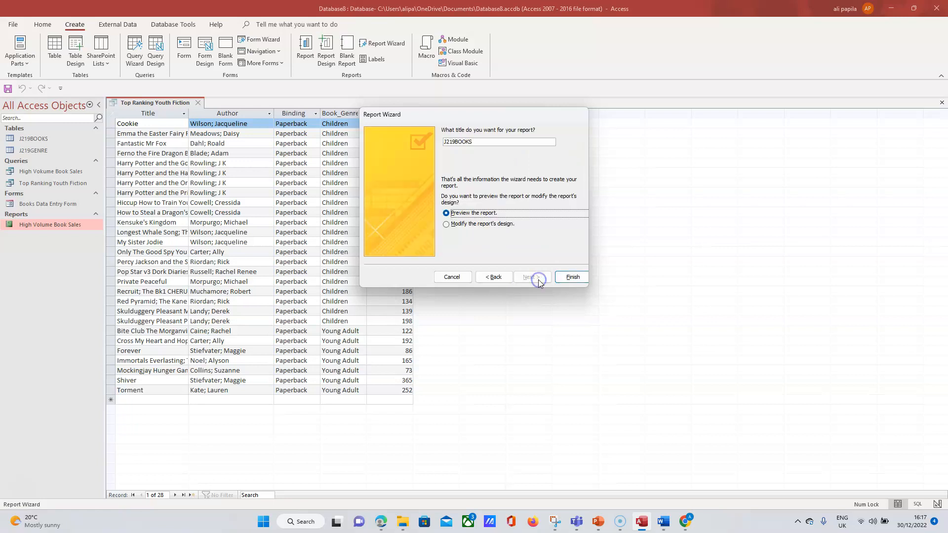
Switch to the question paper in Edge, turn off highlighting, and copy the report title "Top Ranking Youth Fiction" from step 27.
{"action": "left_click", "coordinate": [381, 522]}
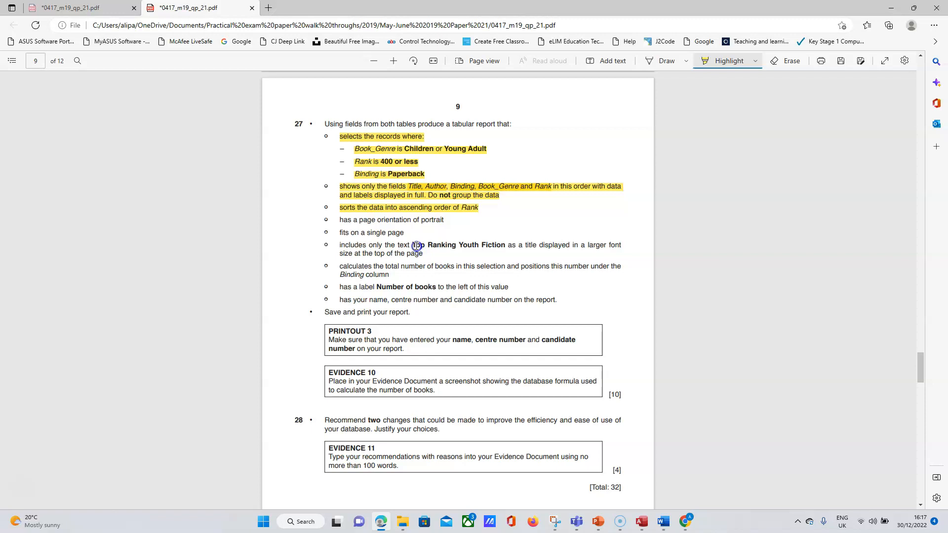
{"action": "key", "text": "Escape"}
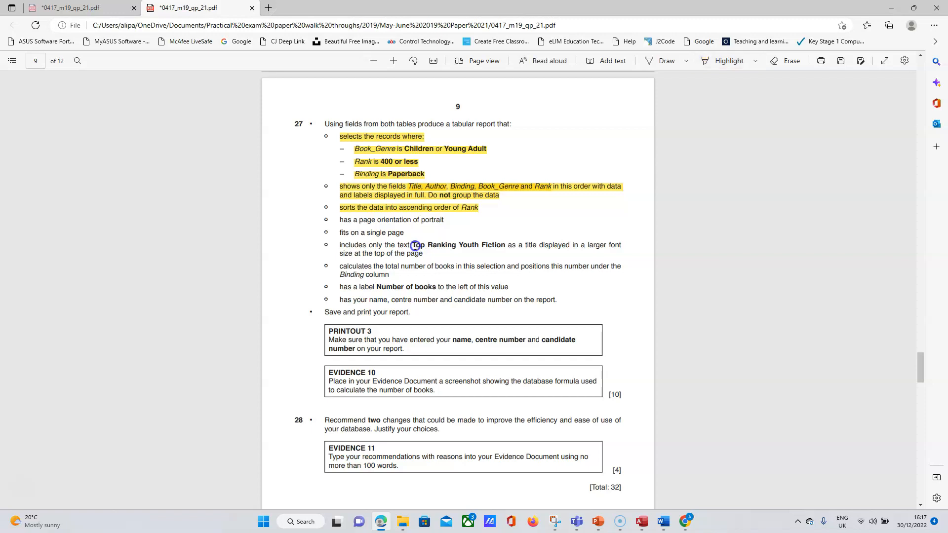
{"action": "left_click_drag", "start_coordinate": [413, 245], "coordinate": [503, 247]}
{"action": "key", "text": "ctrl+c"}
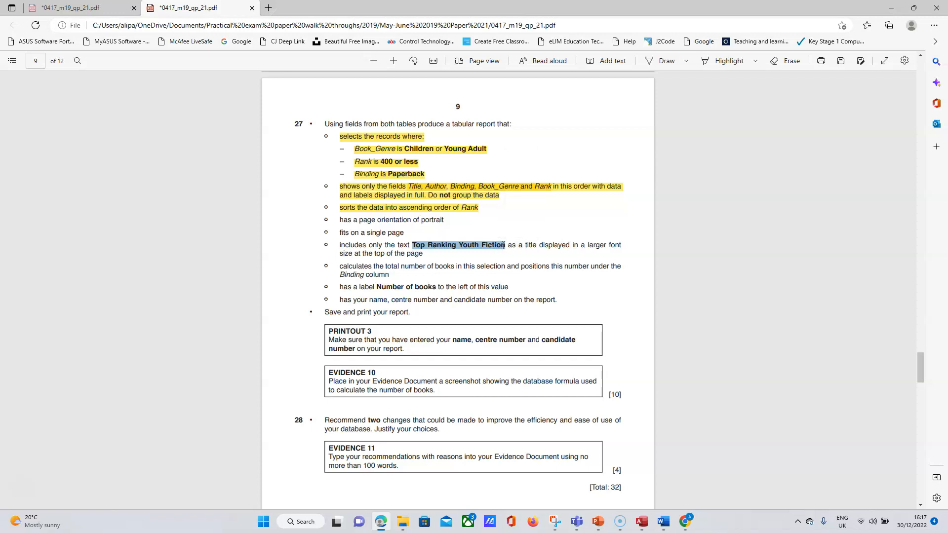
Back in Access, title the report "Top Ranking Youth Fiction" and finish the wizard with the report preview.
{"action": "left_click", "coordinate": [642, 522]}
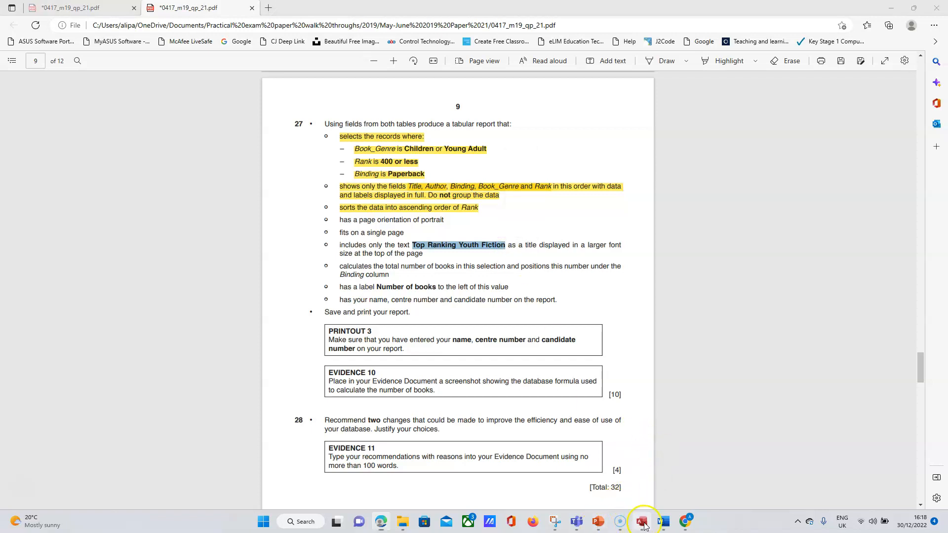
{"action": "left_click", "coordinate": [477, 142]}
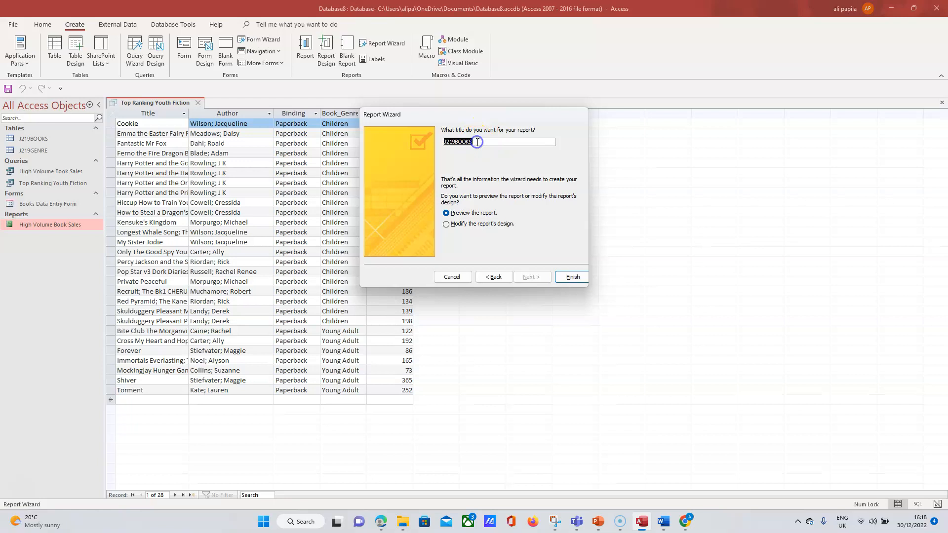
{"action": "key", "text": "ctrl+v"}
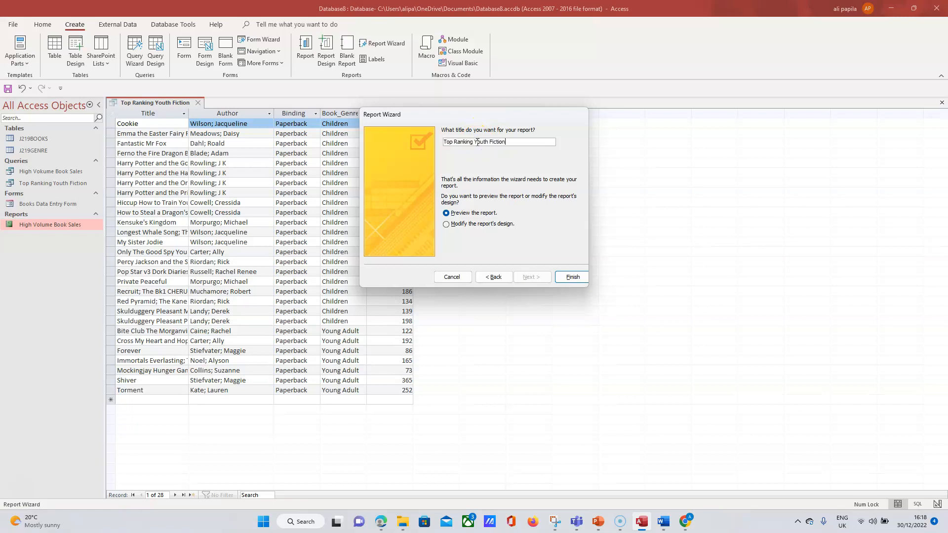
{"action": "left_click", "coordinate": [573, 277]}
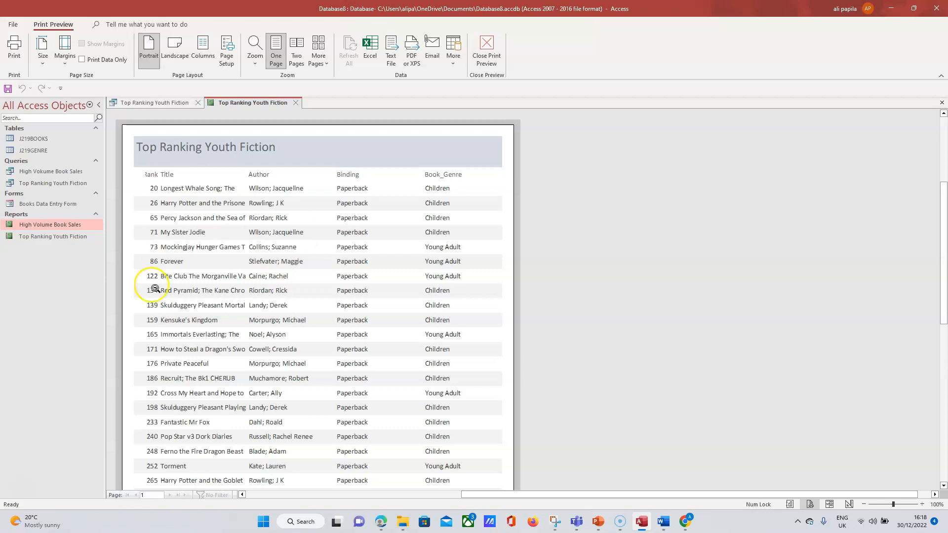
Switch to the question paper in Edge and highlight step 27's bullets on portrait orientation, single-page fit and the report title.
{"action": "left_click", "coordinate": [382, 524]}
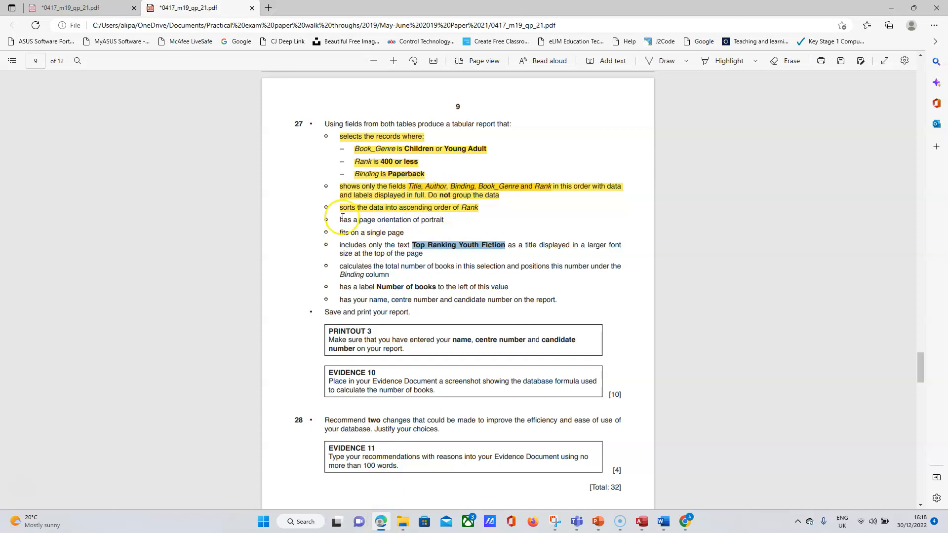
{"action": "left_click", "coordinate": [714, 60]}
{"action": "left_click_drag", "start_coordinate": [340, 219], "coordinate": [446, 217]}
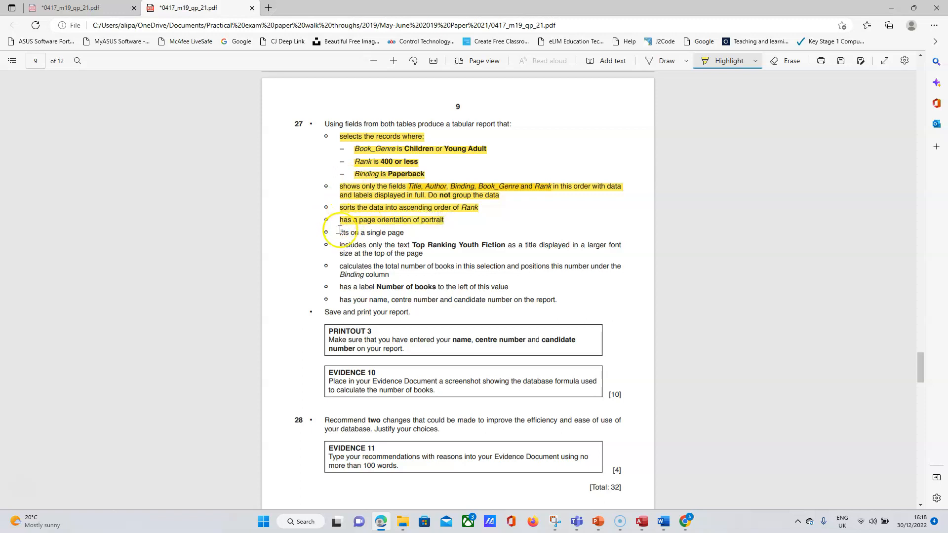
{"action": "left_click_drag", "start_coordinate": [340, 232], "coordinate": [405, 231]}
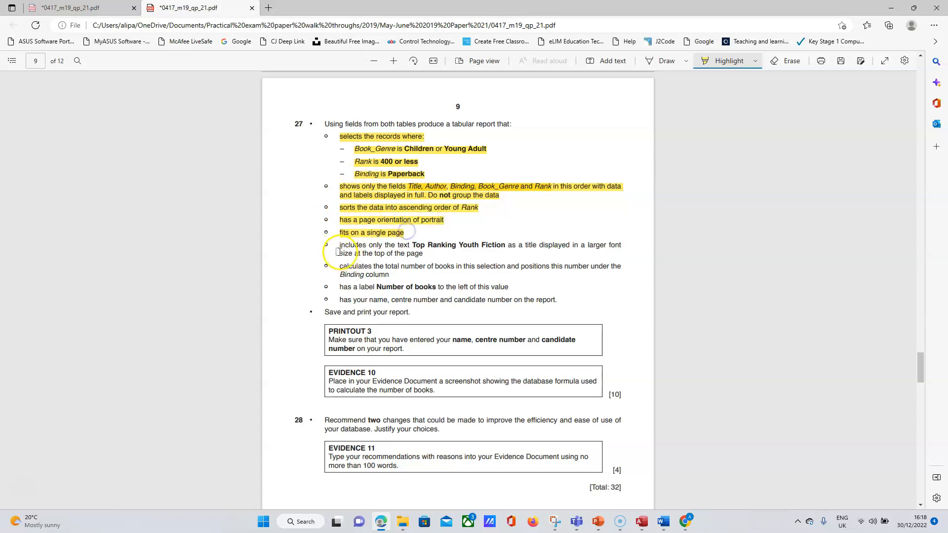
{"action": "left_click_drag", "start_coordinate": [340, 245], "coordinate": [426, 254]}
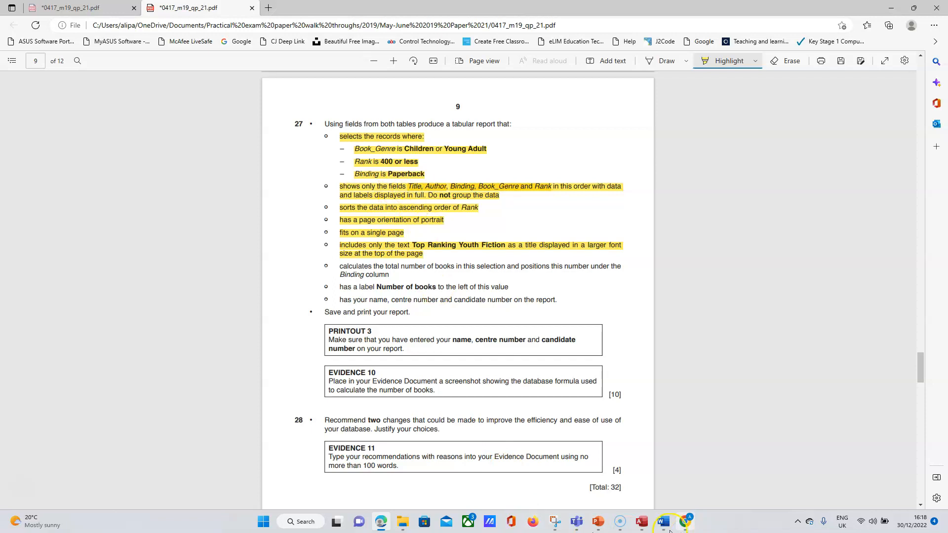
Return to Access, close the report's print preview and open the Top Ranking Youth Fiction report in Layout View.
{"action": "left_click", "coordinate": [643, 521]}
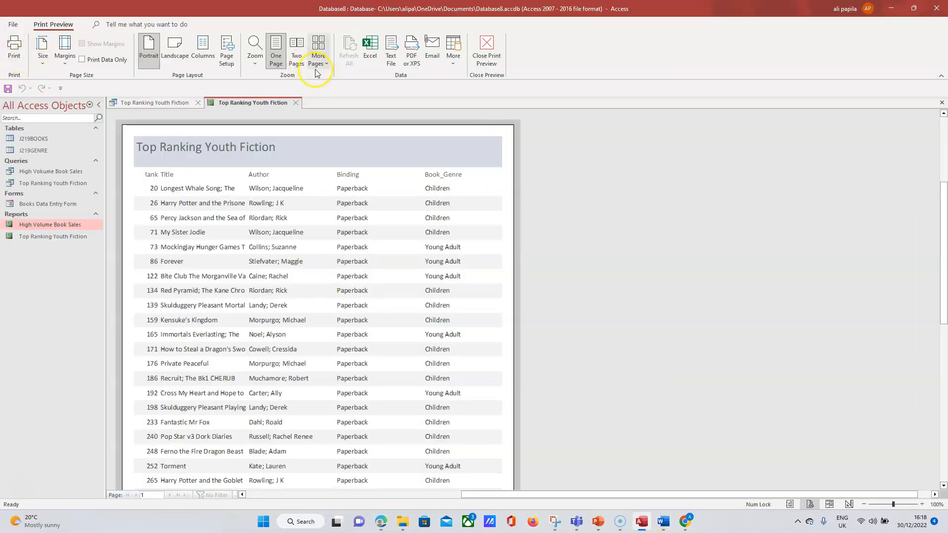
{"action": "left_click", "coordinate": [489, 50]}
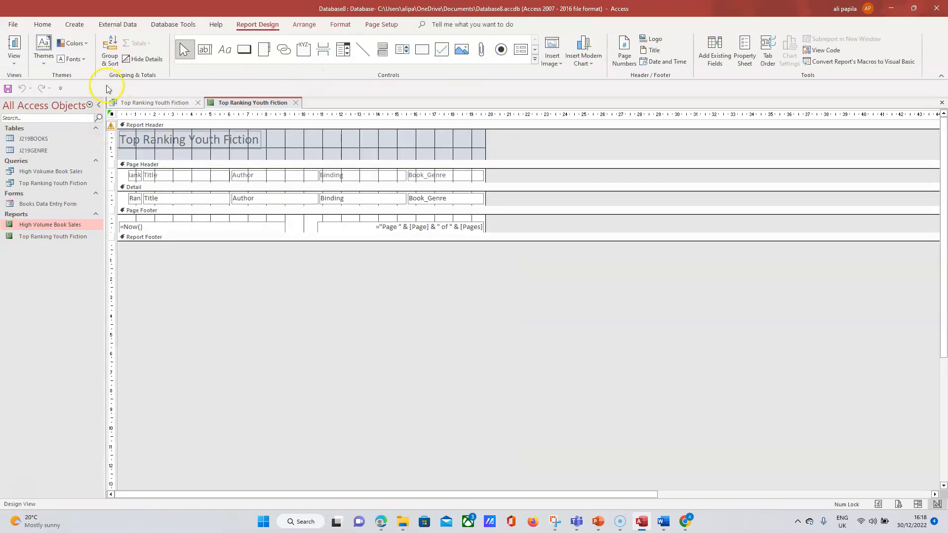
{"action": "left_click", "coordinate": [9, 59]}
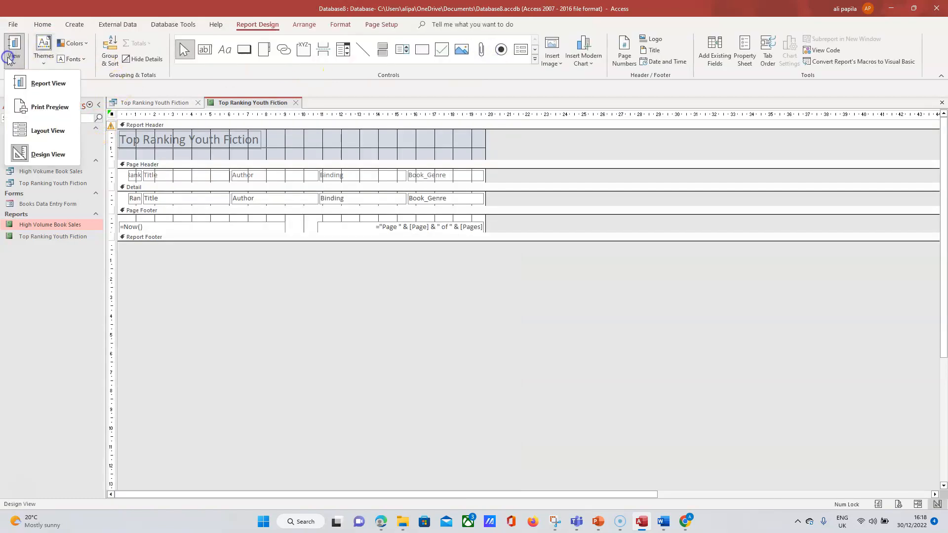
{"action": "left_click", "coordinate": [49, 130]}
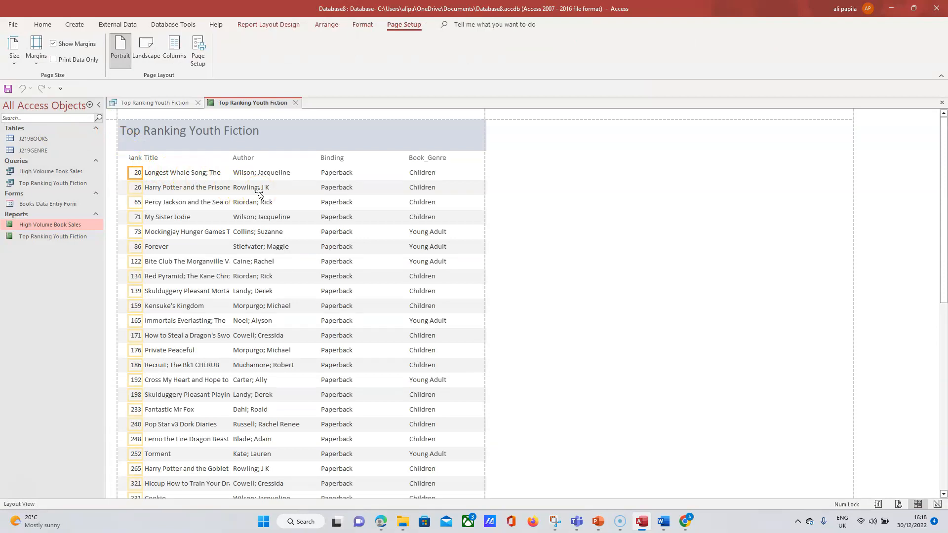
Narrow the Book_Genre, Binding and Author columns, headings and data together, by shifting each column's left edge rightwards.
{"action": "left_click", "coordinate": [424, 165]}
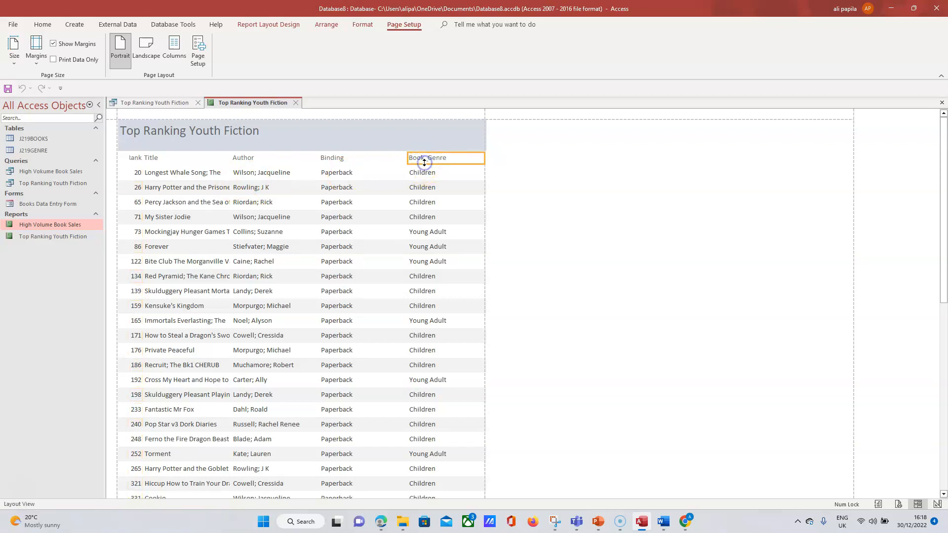
{"action": "left_click", "coordinate": [424, 173], "text": "shift"}
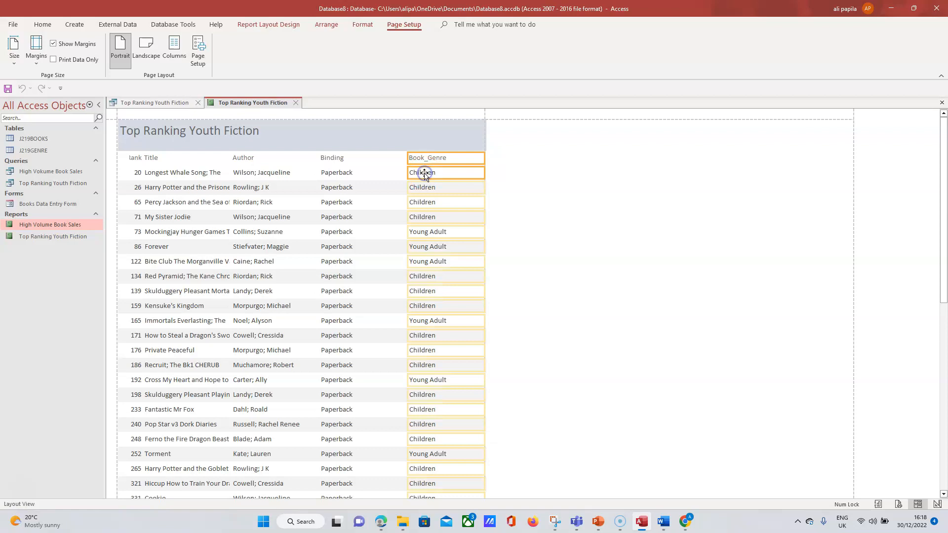
{"action": "left_click_drag", "start_coordinate": [407, 159], "coordinate": [447, 158]}
{"action": "left_click", "coordinate": [328, 149]}
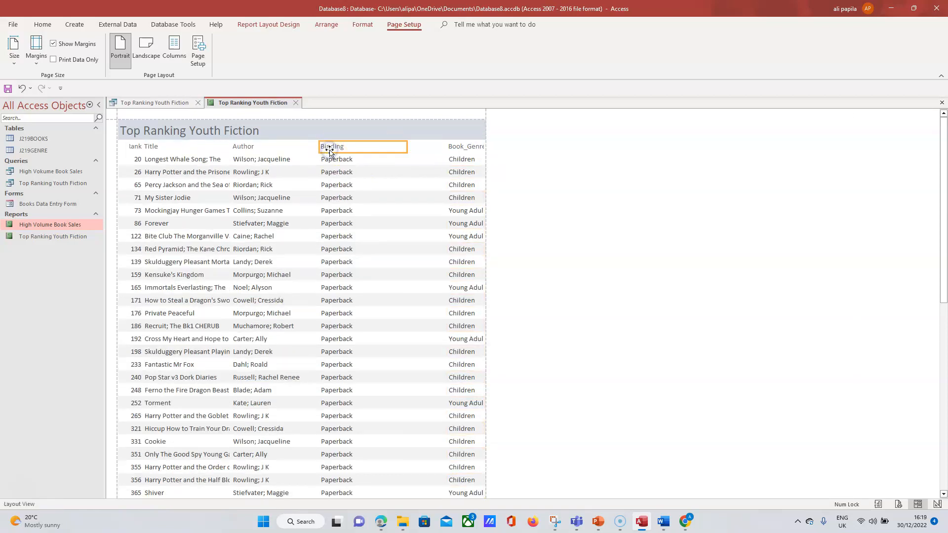
{"action": "left_click", "coordinate": [330, 161], "text": "shift"}
{"action": "left_click_drag", "start_coordinate": [319, 151], "coordinate": [380, 147]}
{"action": "left_click", "coordinate": [241, 150]}
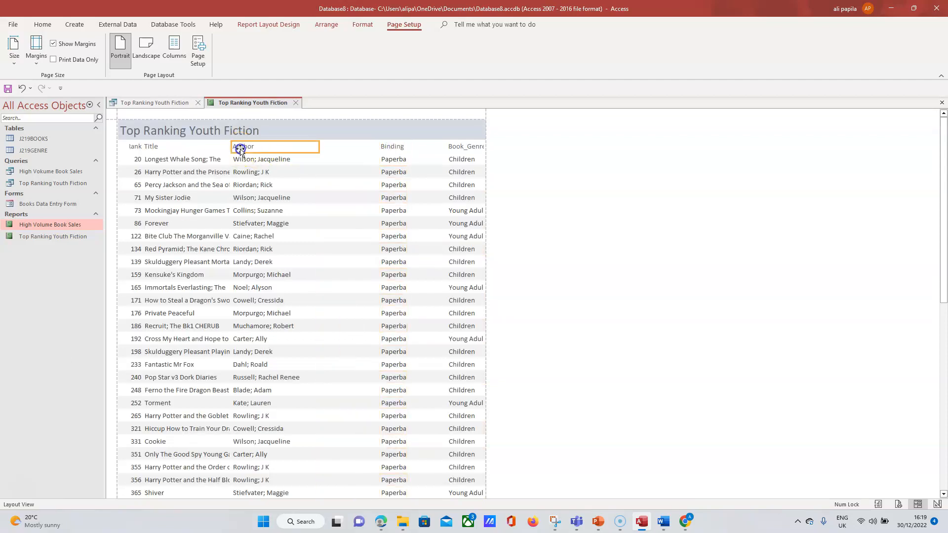
{"action": "left_click", "coordinate": [244, 160], "text": "shift"}
{"action": "left_click_drag", "start_coordinate": [231, 147], "coordinate": [296, 144]}
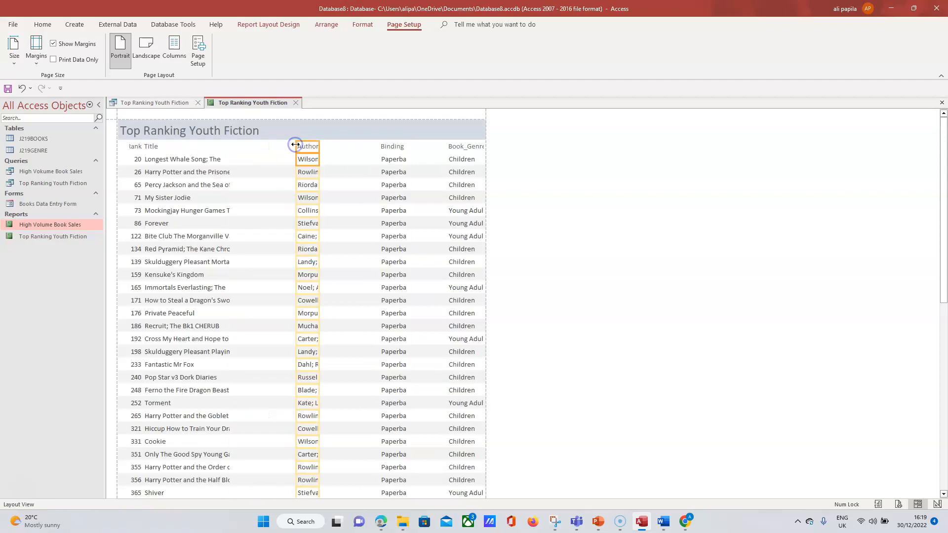
Move the Rank column, heading and data together, into the gap between Title and Author, keeping it narrow.
{"action": "left_click", "coordinate": [141, 149]}
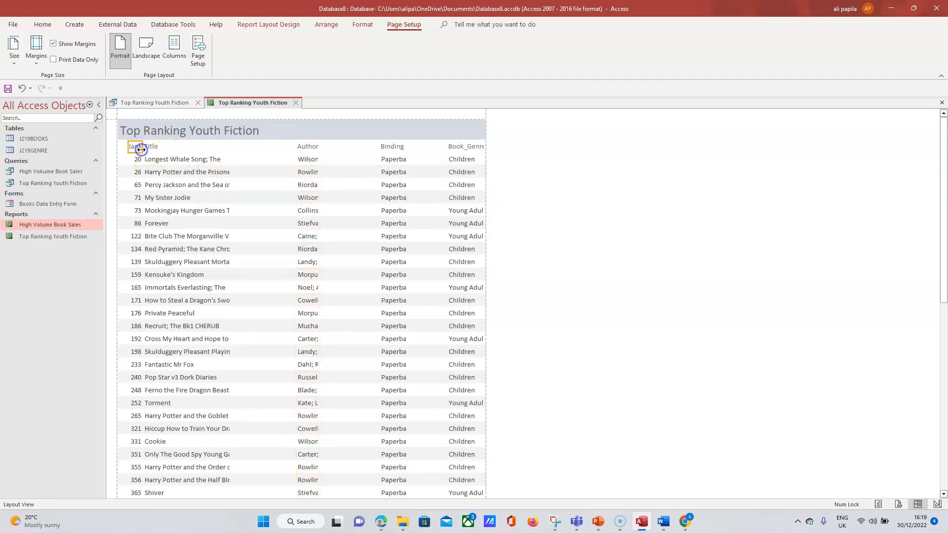
{"action": "left_click", "coordinate": [137, 158], "text": "shift"}
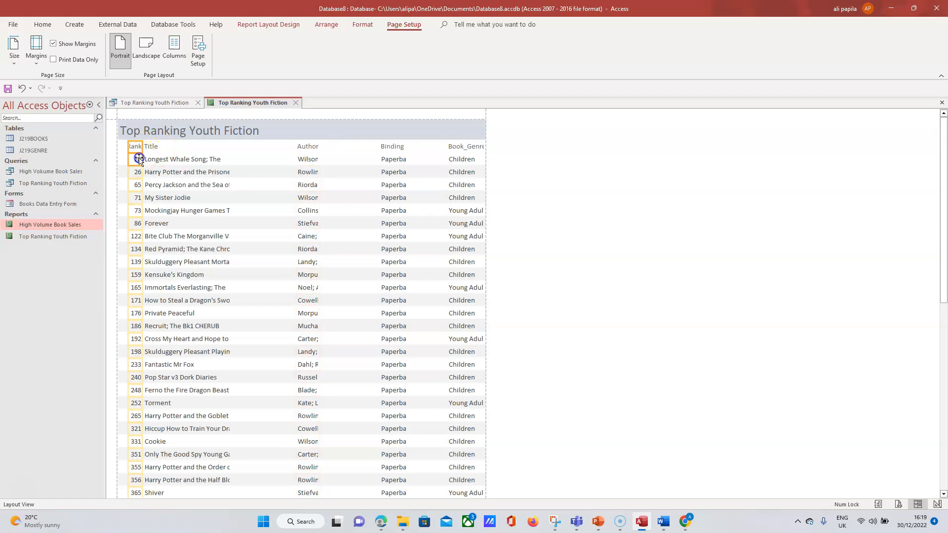
{"action": "left_click_drag", "start_coordinate": [141, 146], "coordinate": [288, 156]}
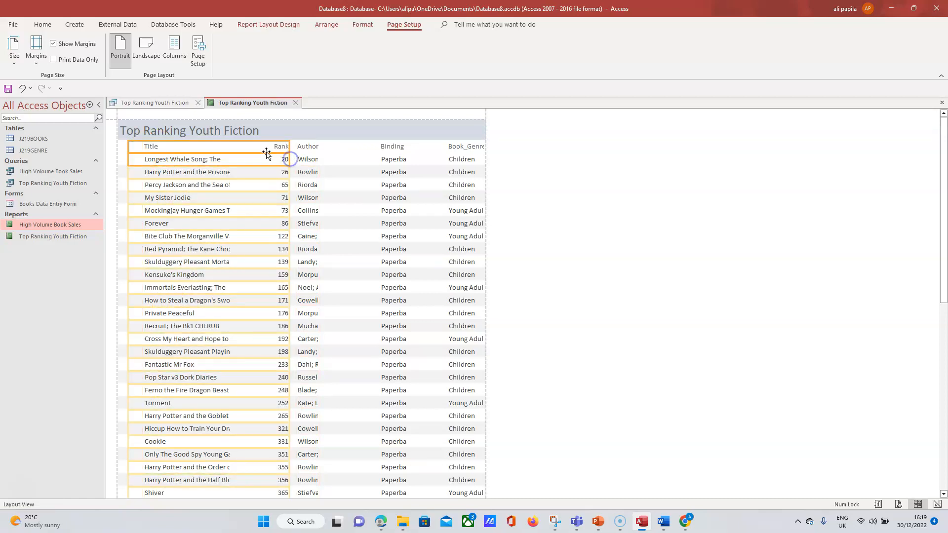
{"action": "left_click_drag", "start_coordinate": [128, 145], "coordinate": [262, 146]}
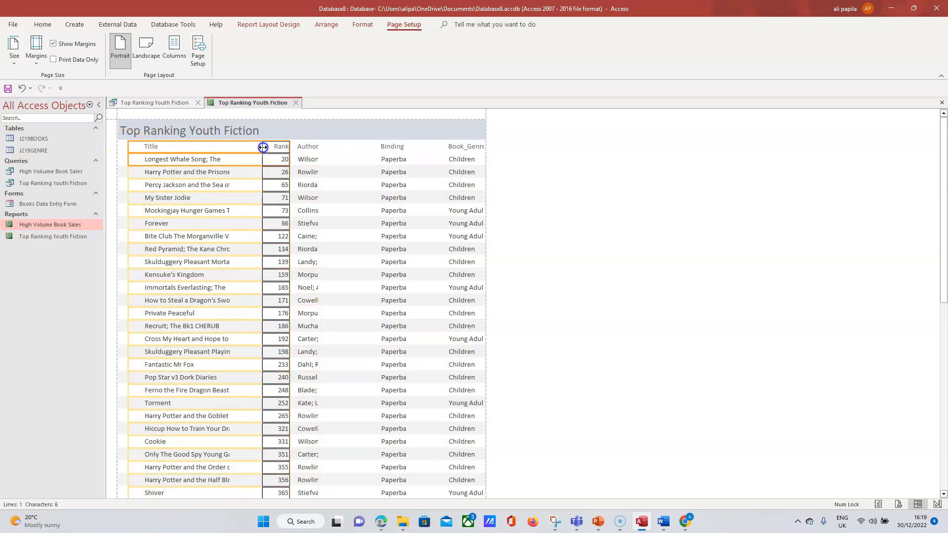
Extend the Title column to the report's left margin and widen it rightwards until every book title fits in full.
{"action": "left_click", "coordinate": [147, 147]}
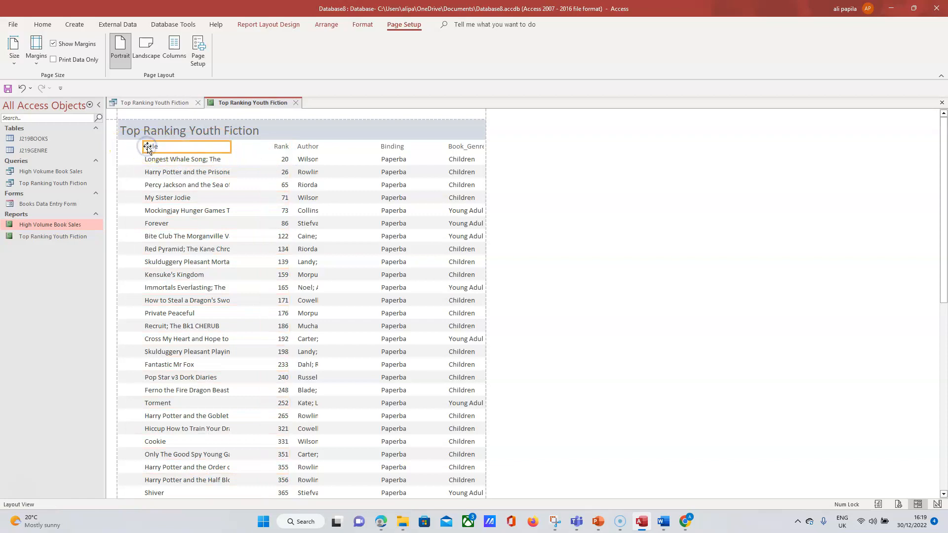
{"action": "left_click", "coordinate": [154, 160], "text": "ctrl"}
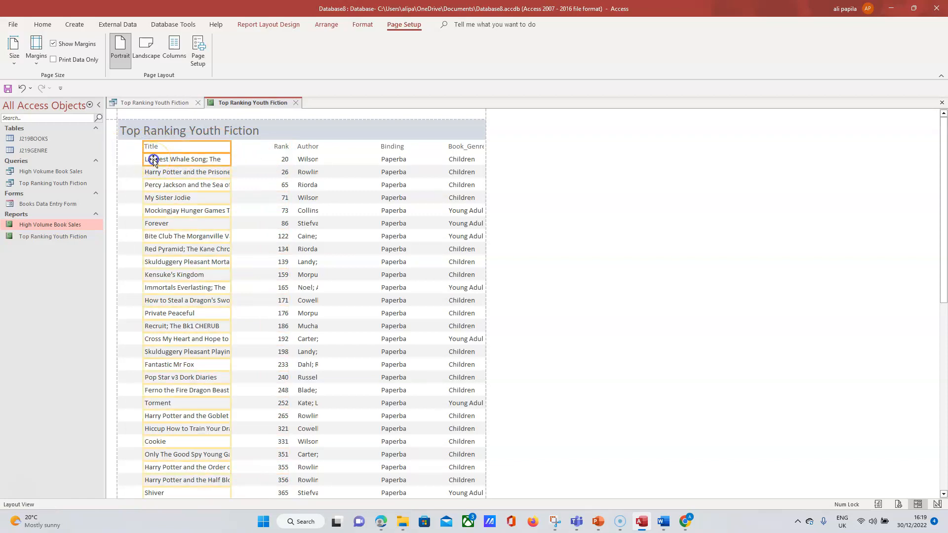
{"action": "left_click_drag", "start_coordinate": [144, 147], "coordinate": [121, 146]}
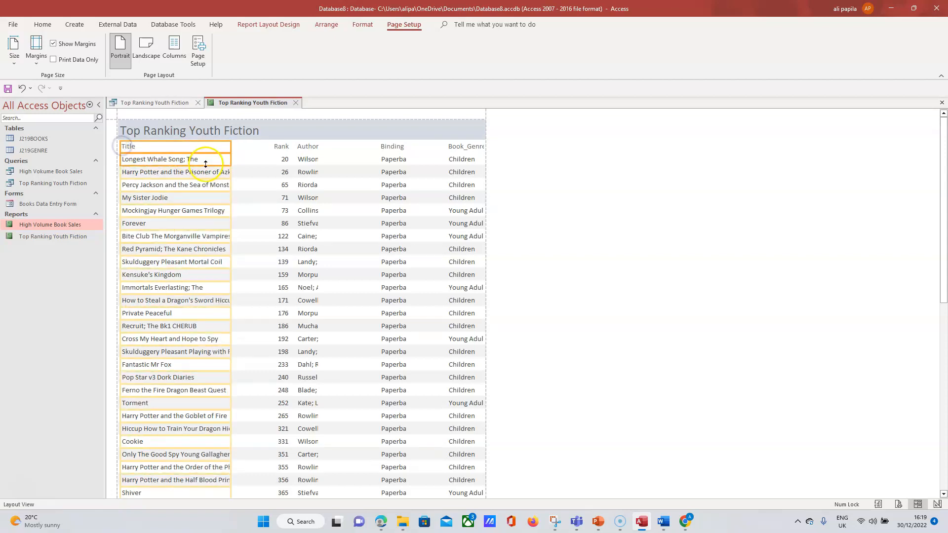
{"action": "left_click_drag", "start_coordinate": [231, 148], "coordinate": [256, 148]}
{"action": "left_click_drag", "start_coordinate": [945, 278], "coordinate": [945, 234]}
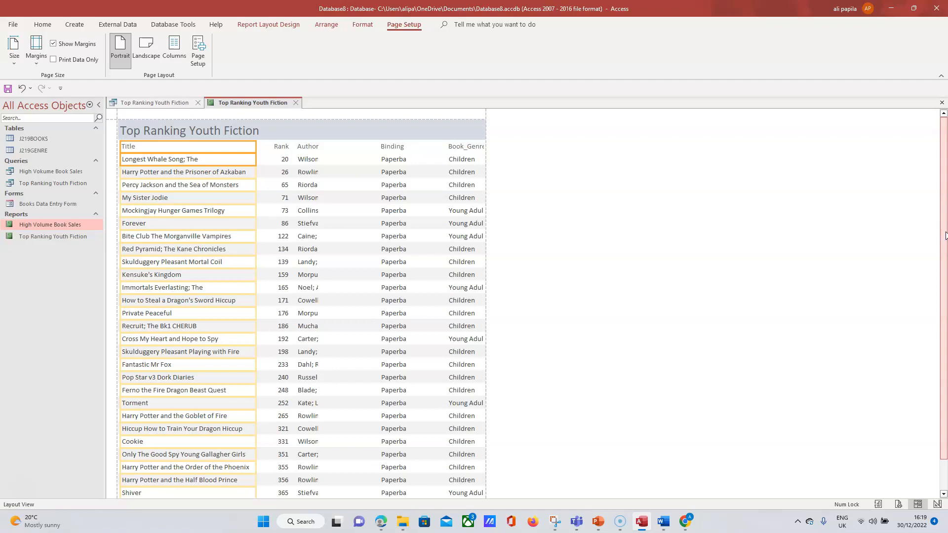
Move the Rank column, heading and data together, into the gap between Author and Binding.
{"action": "left_click", "coordinate": [287, 147]}
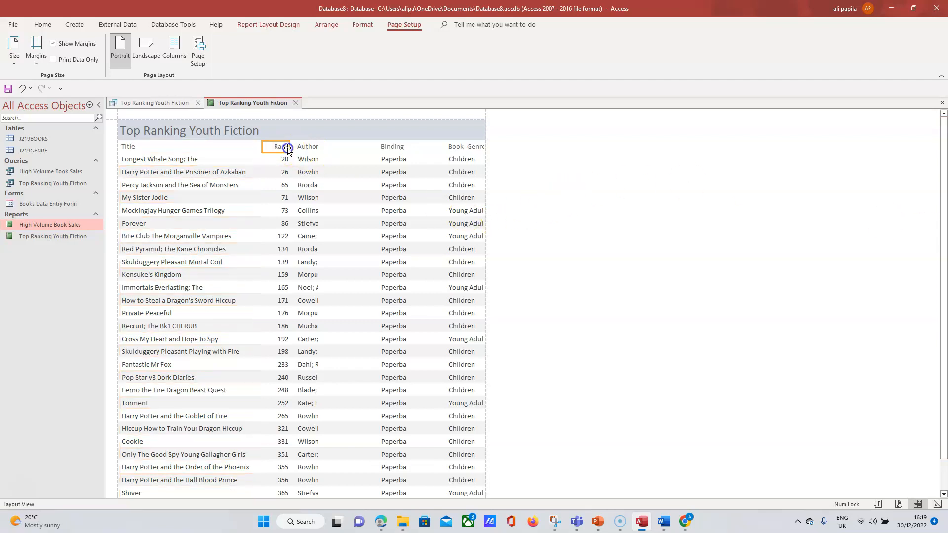
{"action": "left_click", "coordinate": [286, 160], "text": "shift"}
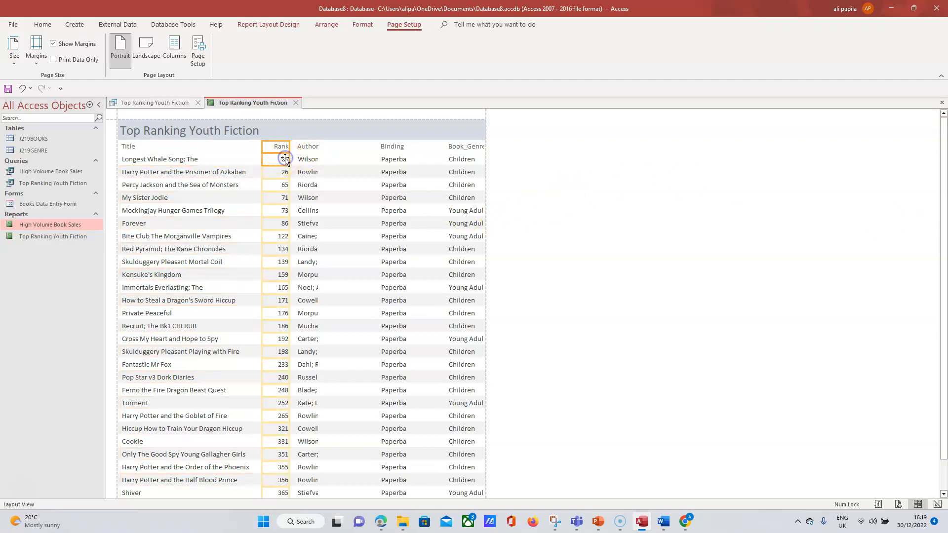
{"action": "left_click_drag", "start_coordinate": [290, 147], "coordinate": [362, 148]}
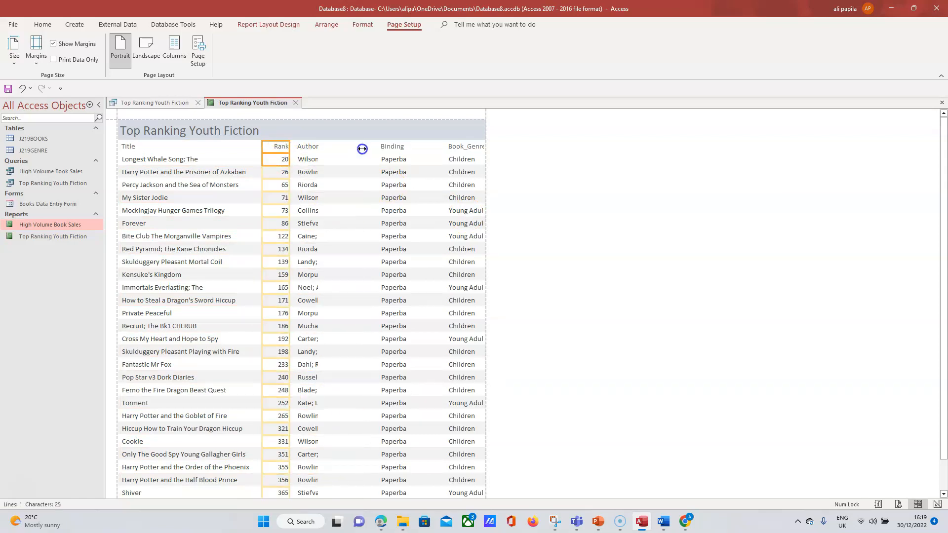
{"action": "left_click_drag", "start_coordinate": [263, 146], "coordinate": [339, 146]}
Extend the Author column left to sit beside Title and widen it rightwards until all author names fit in full.
{"action": "left_click", "coordinate": [309, 145]}
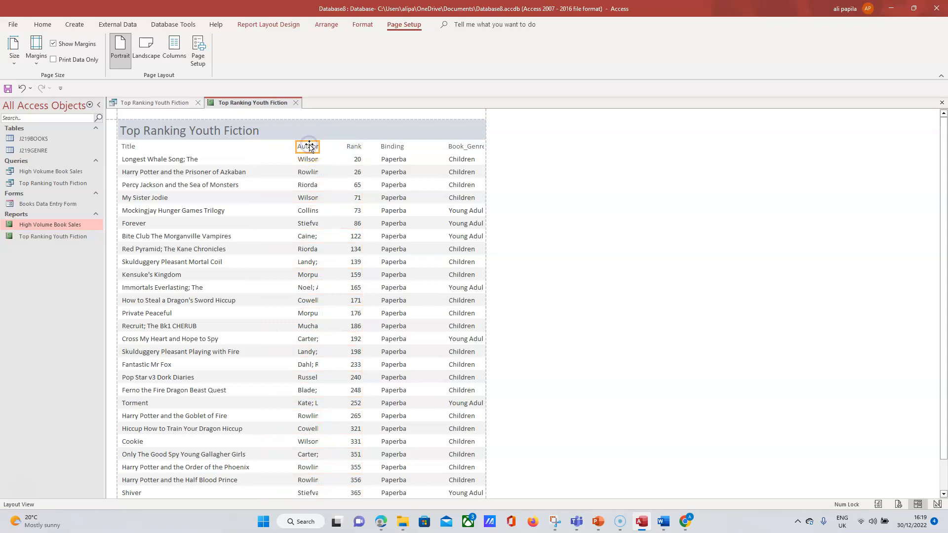
{"action": "left_click", "coordinate": [305, 159], "text": "shift"}
{"action": "left_click_drag", "start_coordinate": [299, 150], "coordinate": [259, 145]}
{"action": "left_click_drag", "start_coordinate": [320, 146], "coordinate": [333, 146]}
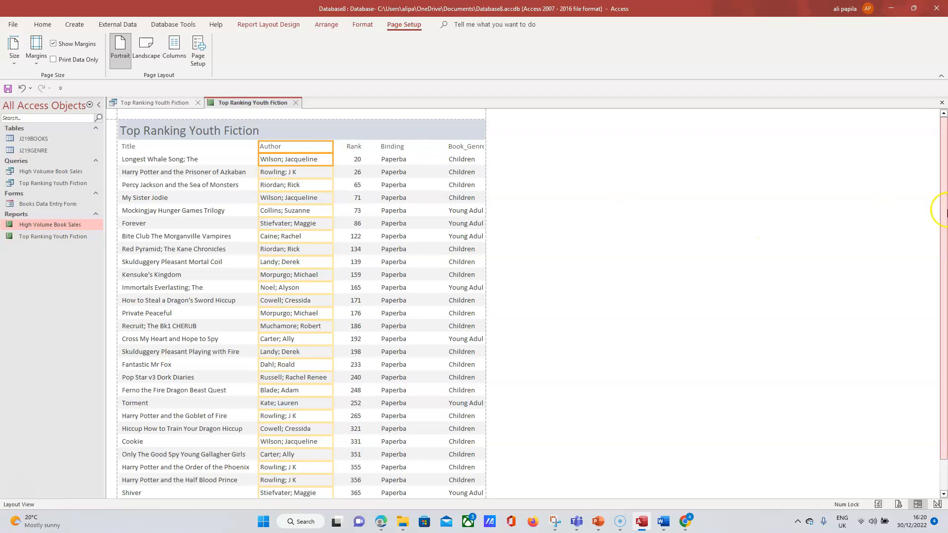
{"action": "left_click_drag", "start_coordinate": [947, 217], "coordinate": [946, 192]}
Move the Rank column, heading and data together, into the gap between Binding and Book_Genre.
{"action": "left_click", "coordinate": [358, 146]}
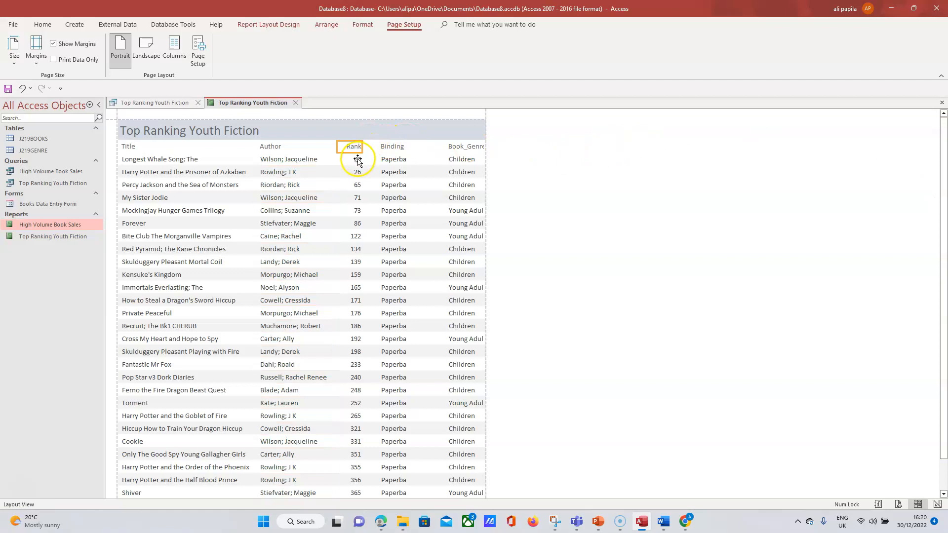
{"action": "left_click_drag", "start_coordinate": [362, 146], "coordinate": [442, 149]}
{"action": "left_click_drag", "start_coordinate": [337, 145], "coordinate": [421, 149]}
Extend the Binding column left to sit beside Author and trim its right edge so "Paperback" just fits.
{"action": "left_click", "coordinate": [394, 146]}
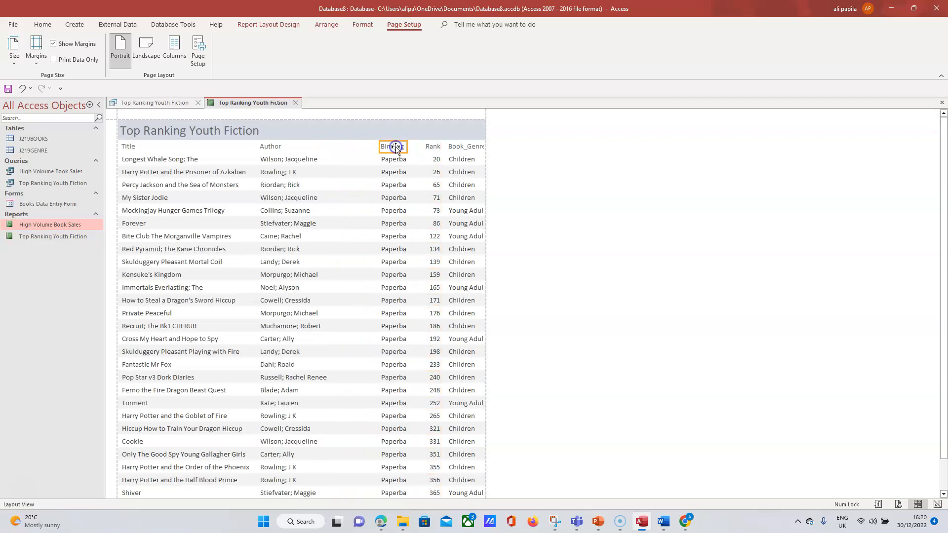
{"action": "left_click", "coordinate": [393, 159], "text": "shift"}
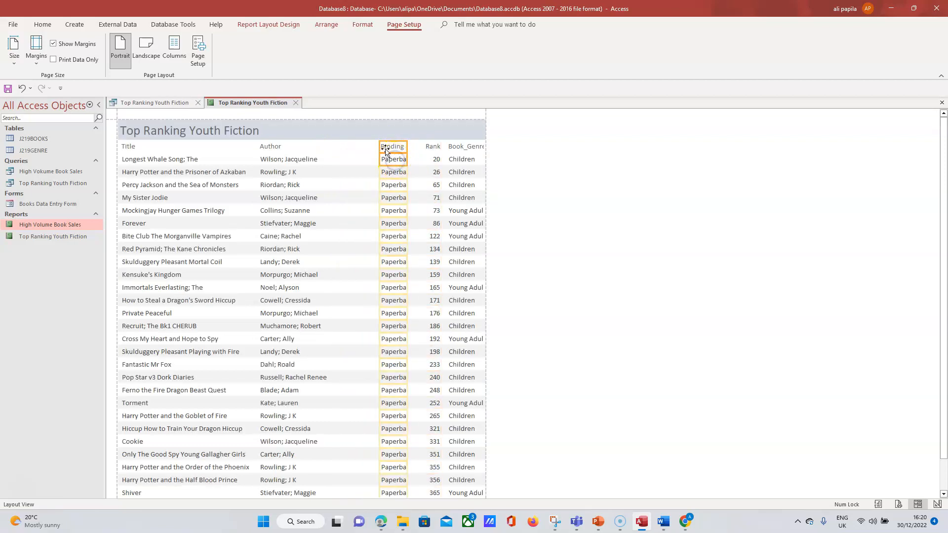
{"action": "left_click_drag", "start_coordinate": [381, 146], "coordinate": [331, 143]}
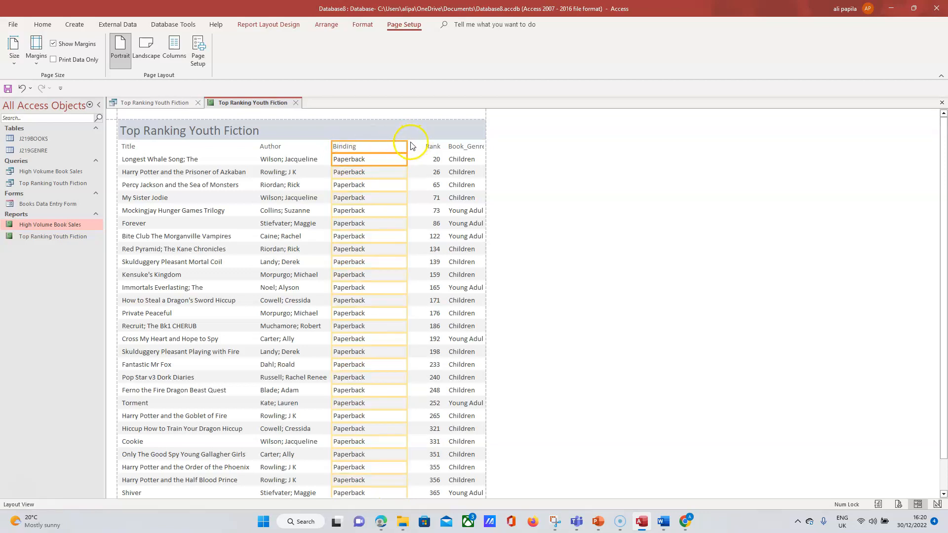
{"action": "left_click_drag", "start_coordinate": [408, 147], "coordinate": [376, 146]}
Extend the Book_Genre column left to sit beside Binding and trim its right edge so it ends before Rank.
{"action": "left_click", "coordinate": [475, 179]}
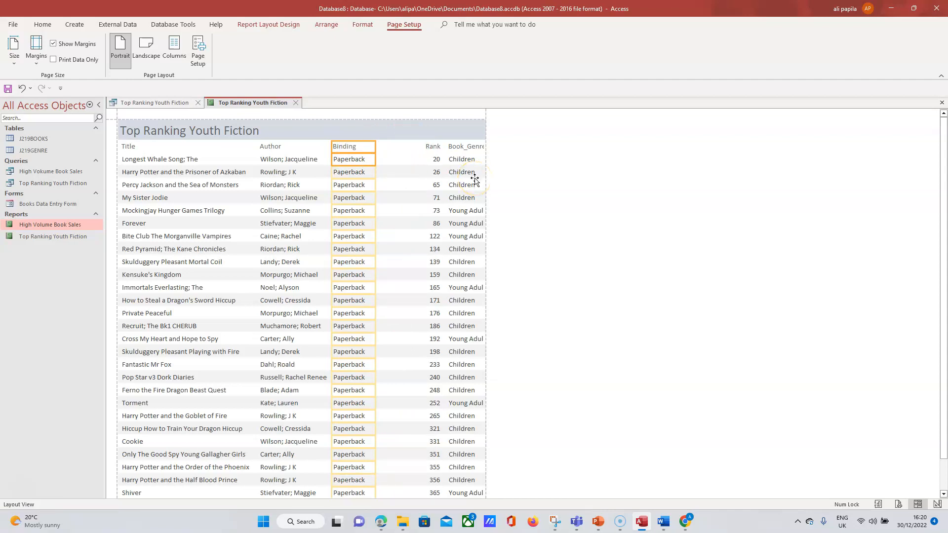
{"action": "left_click", "coordinate": [460, 147]}
{"action": "left_click", "coordinate": [462, 159]}
{"action": "left_click_drag", "start_coordinate": [446, 147], "coordinate": [370, 146]}
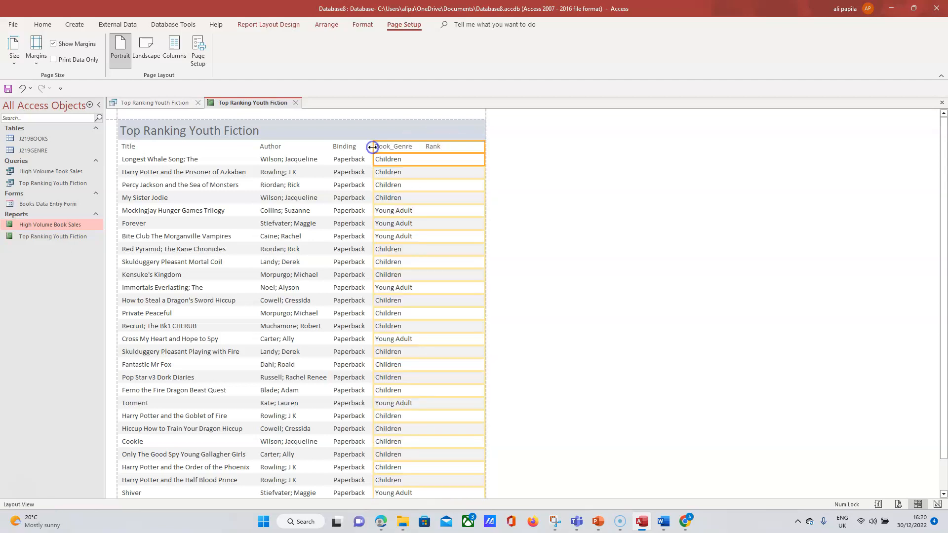
{"action": "left_click_drag", "start_coordinate": [444, 143], "coordinate": [422, 144]}
{"action": "left_click", "coordinate": [439, 147]}
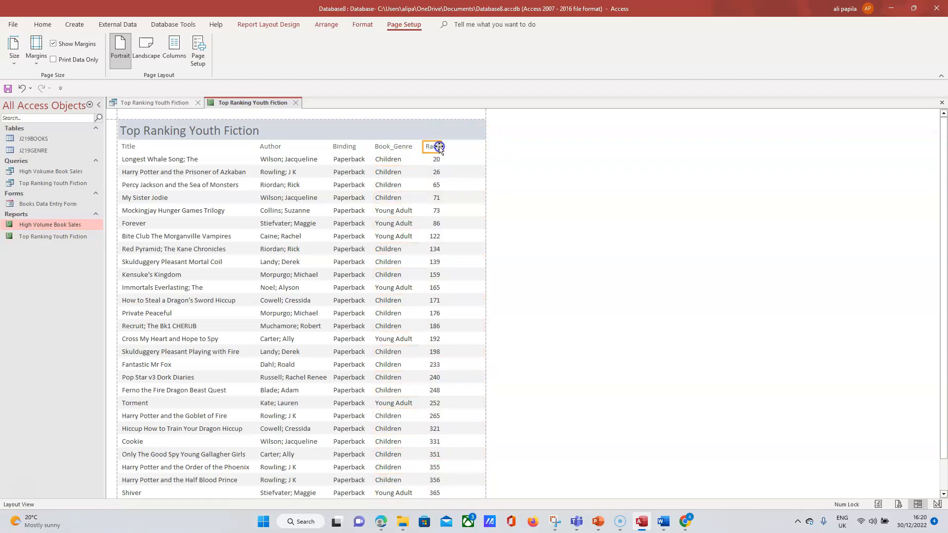
{"action": "mouse_move", "coordinate": [442, 147]}
{"action": "left_mouse_down"}
{"action": "mouse_move", "coordinate": [459, 146]}
{"action": "mouse_move", "coordinate": [435, 147]}
{"action": "left_mouse_up"}
{"action": "left_click", "coordinate": [23, 88]}
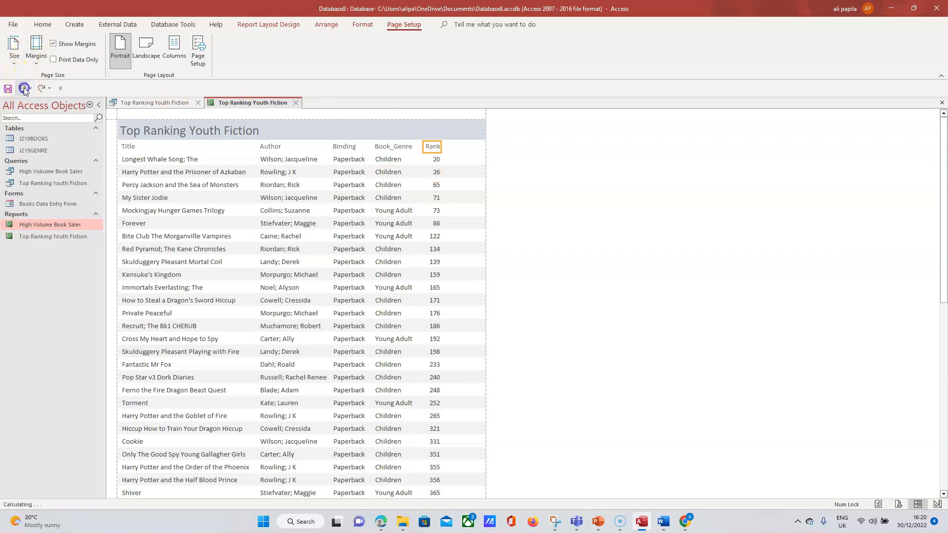
Shift the Rank column, heading and data together, rightwards towards the page margin, leaving free space after Book_Genre.
{"action": "left_click", "coordinate": [433, 159]}
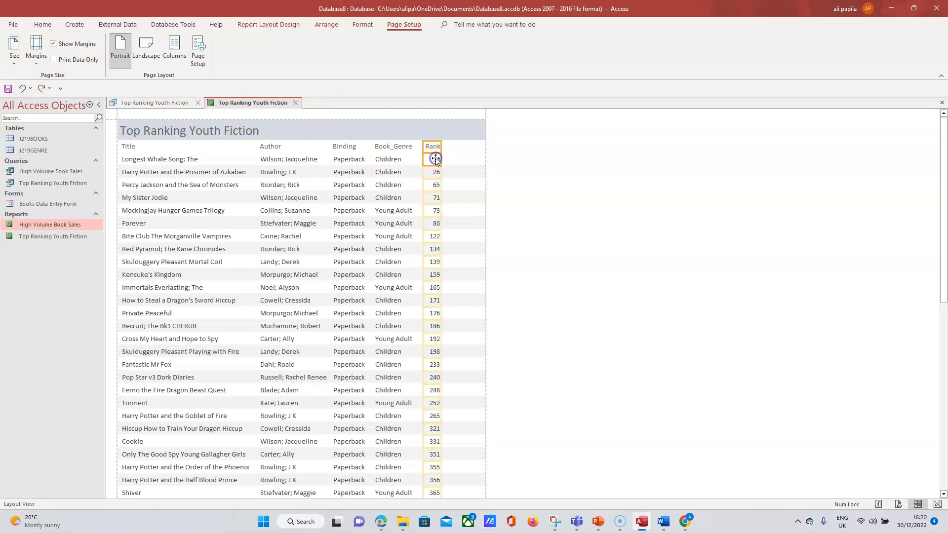
{"action": "mouse_move", "coordinate": [441, 147]}
{"action": "left_mouse_down"}
{"action": "mouse_move", "coordinate": [475, 148]}
{"action": "mouse_move", "coordinate": [436, 146]}
{"action": "mouse_move", "coordinate": [448, 148]}
{"action": "left_mouse_up"}
{"action": "left_click", "coordinate": [425, 146]}
Widen the Book_Genre column, heading and data together, towards Rank and pull its left edge in to leave a gap after Binding.
{"action": "left_click", "coordinate": [405, 147]}
{"action": "left_click", "coordinate": [399, 160], "text": "ctrl"}
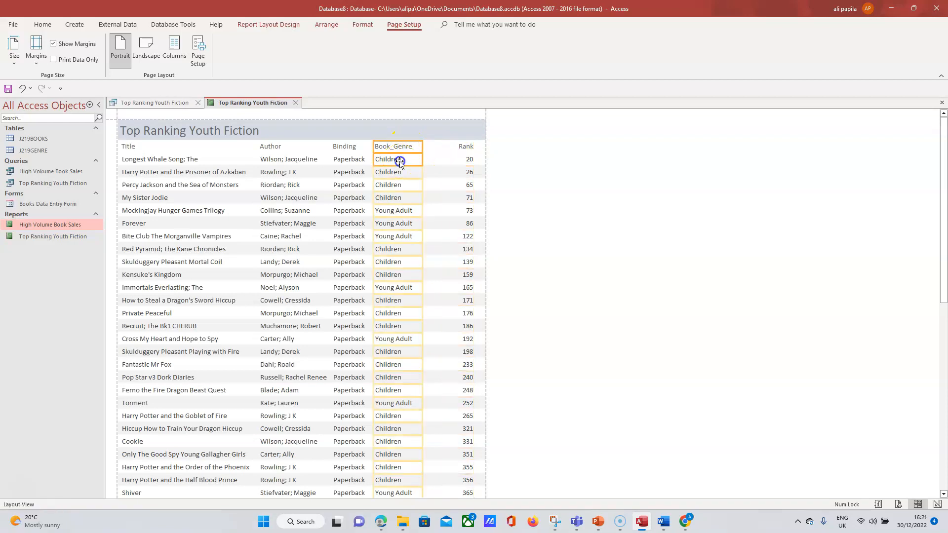
{"action": "left_click_drag", "start_coordinate": [437, 149], "coordinate": [442, 150]}
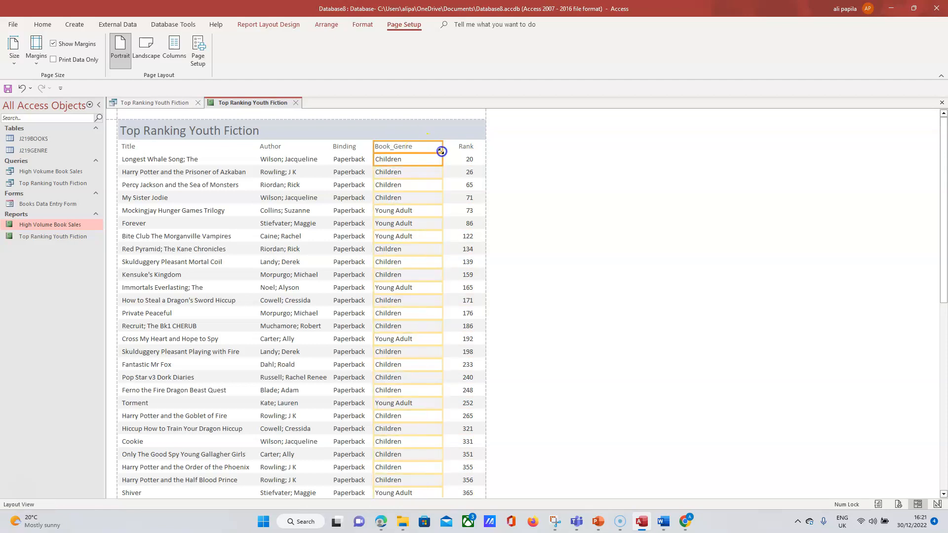
{"action": "left_click_drag", "start_coordinate": [374, 147], "coordinate": [388, 147]}
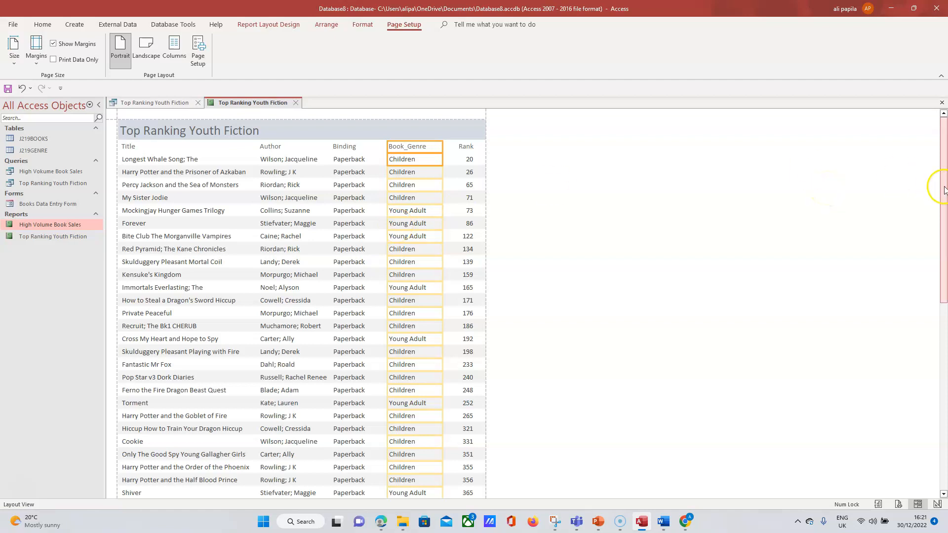
Check the report down to its footer, save it, and review the remaining task 27 requirements in the exam paper PDF.
{"action": "left_click_drag", "start_coordinate": [944, 186], "coordinate": [945, 262]}
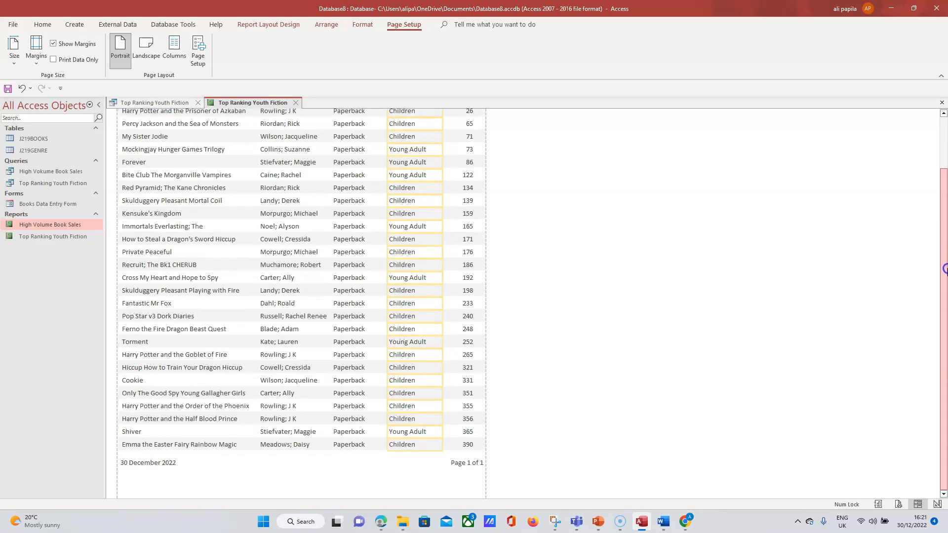
{"action": "left_click_drag", "start_coordinate": [945, 268], "coordinate": [943, 177]}
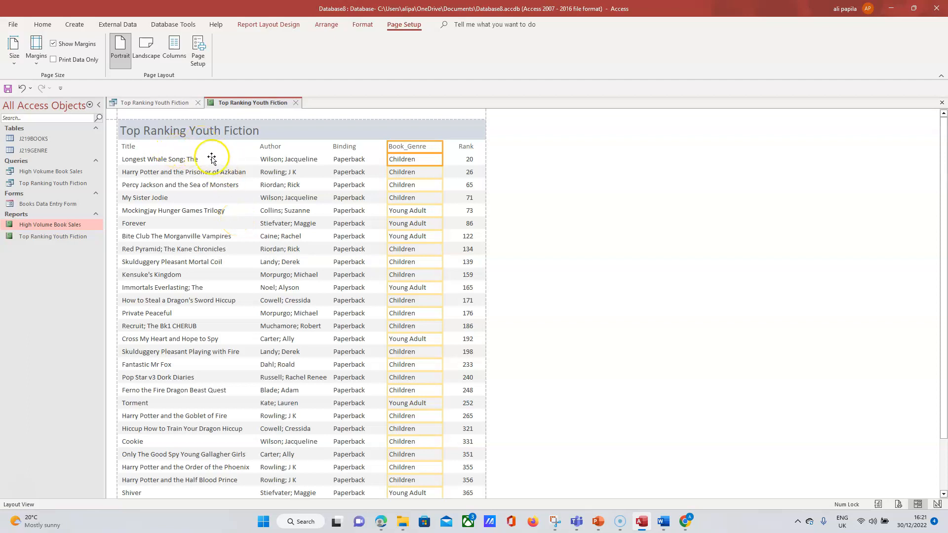
{"action": "left_click", "coordinate": [8, 89]}
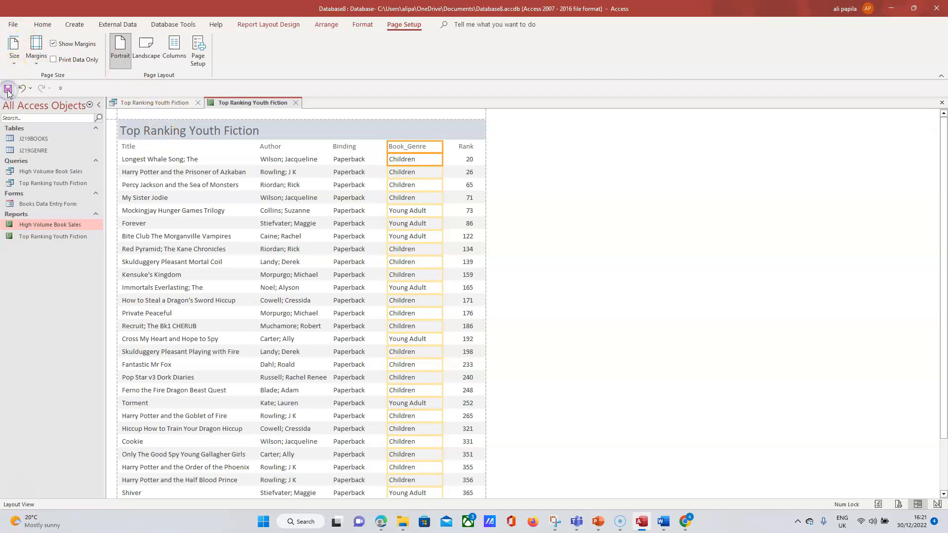
{"action": "left_click", "coordinate": [381, 522]}
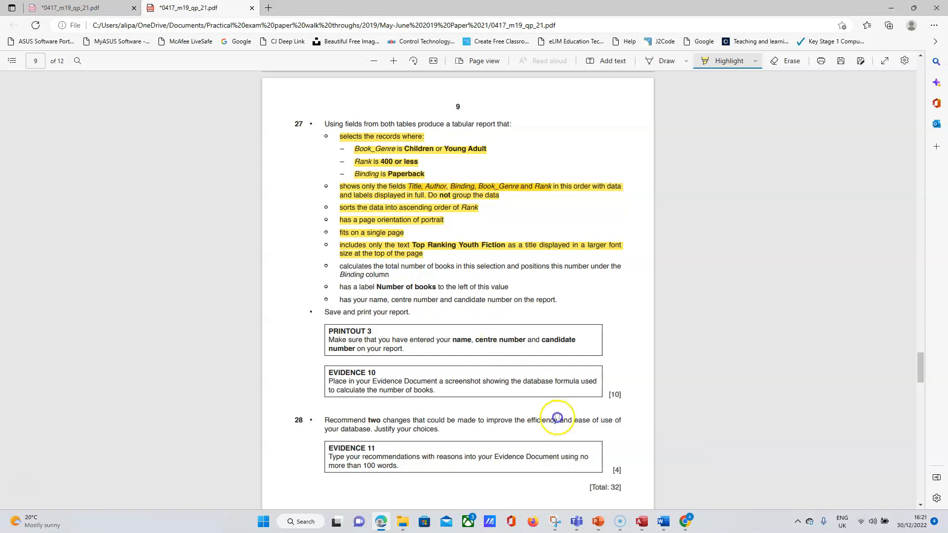
Back in Access, add a Count Records total beneath the Binding column of the Top Ranking Youth Fiction report.
{"action": "left_click", "coordinate": [641, 522]}
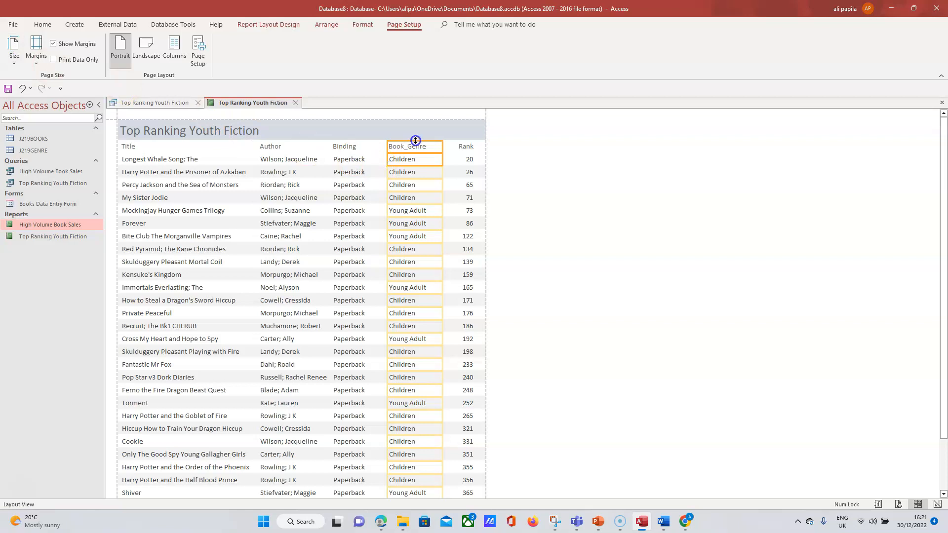
{"action": "left_click", "coordinate": [355, 142]}
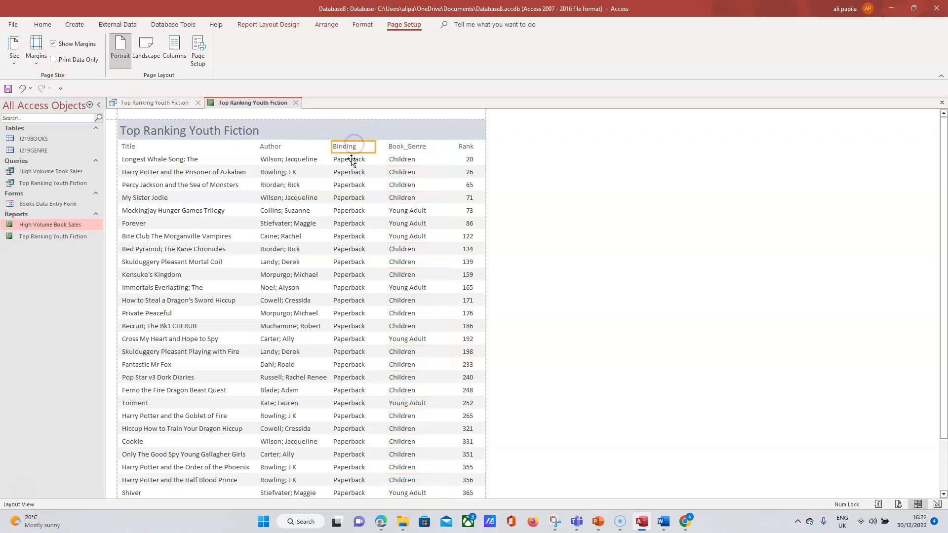
{"action": "left_click", "coordinate": [351, 160]}
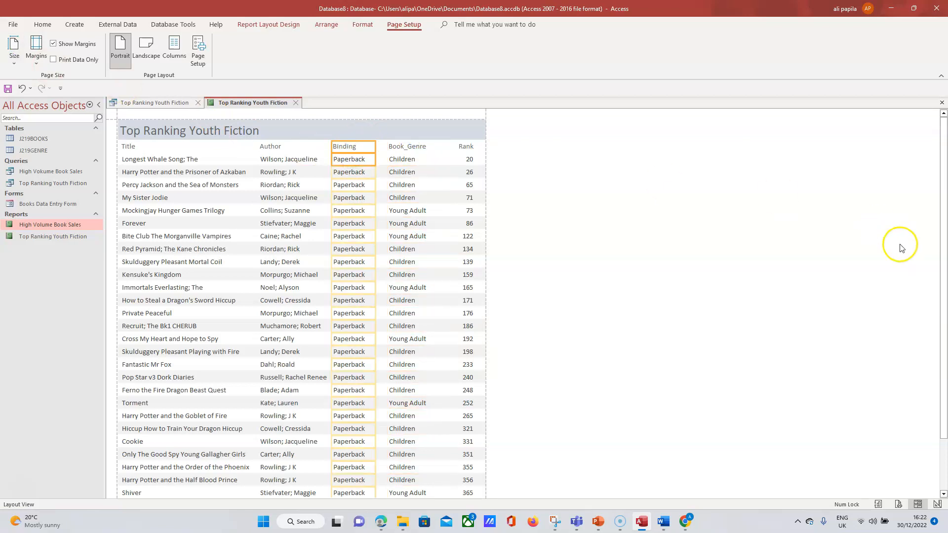
{"action": "left_click_drag", "start_coordinate": [943, 207], "coordinate": [818, 163]}
{"action": "left_click", "coordinate": [364, 145]}
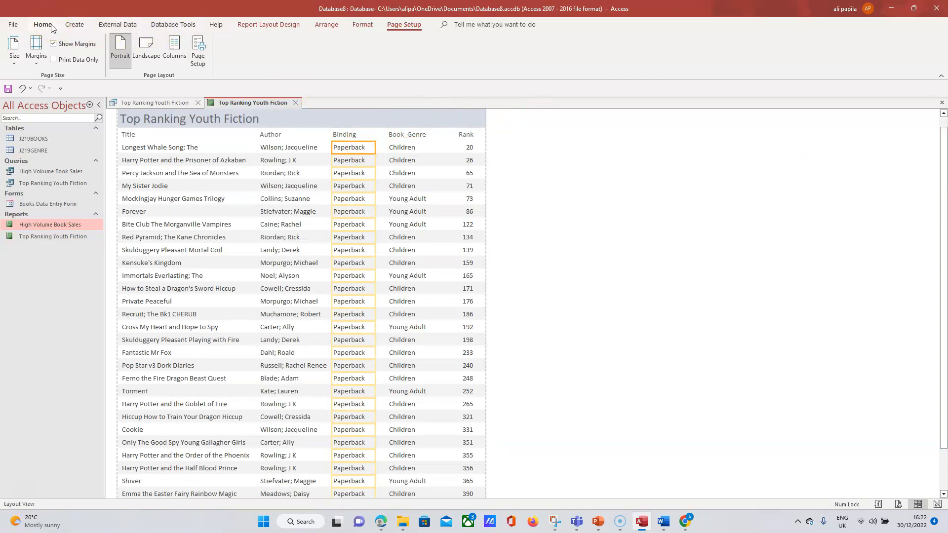
{"action": "left_click", "coordinate": [51, 28]}
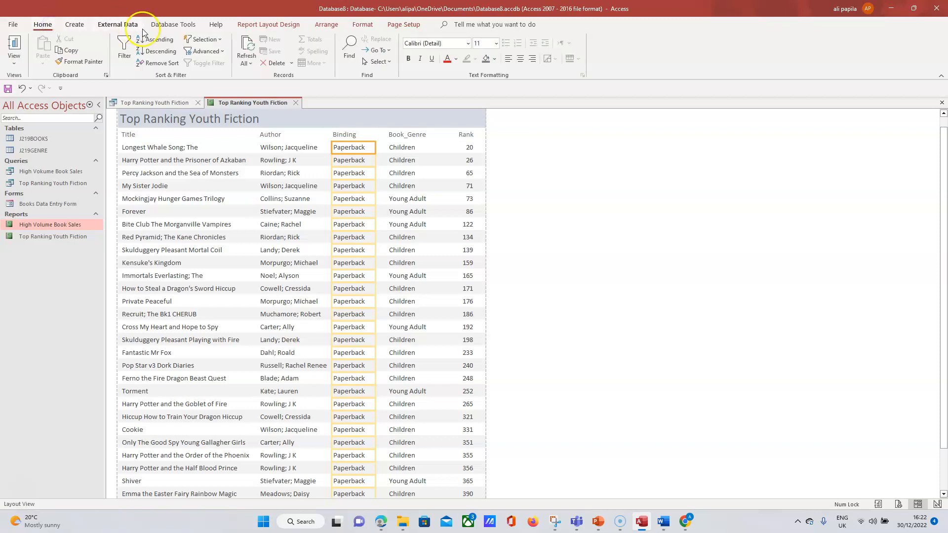
{"action": "left_click", "coordinate": [261, 27]}
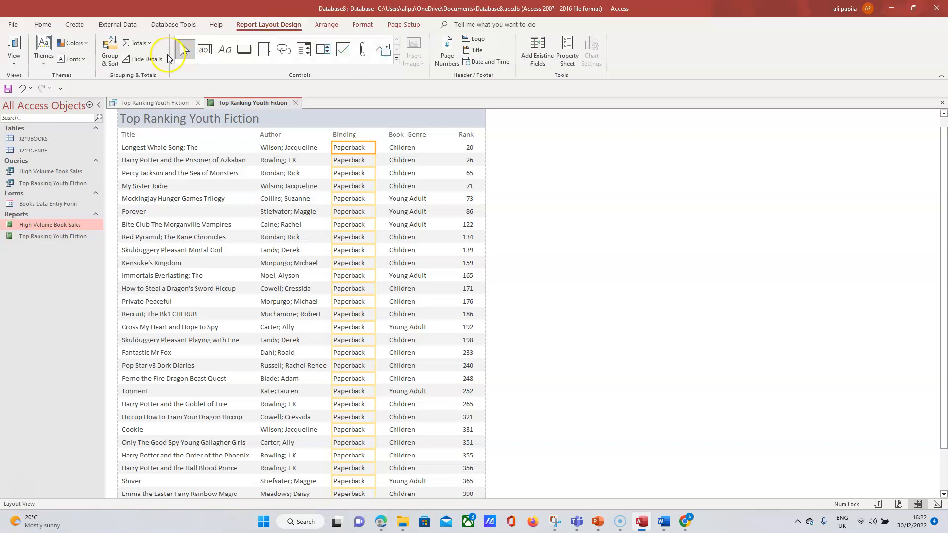
{"action": "left_click", "coordinate": [139, 45]}
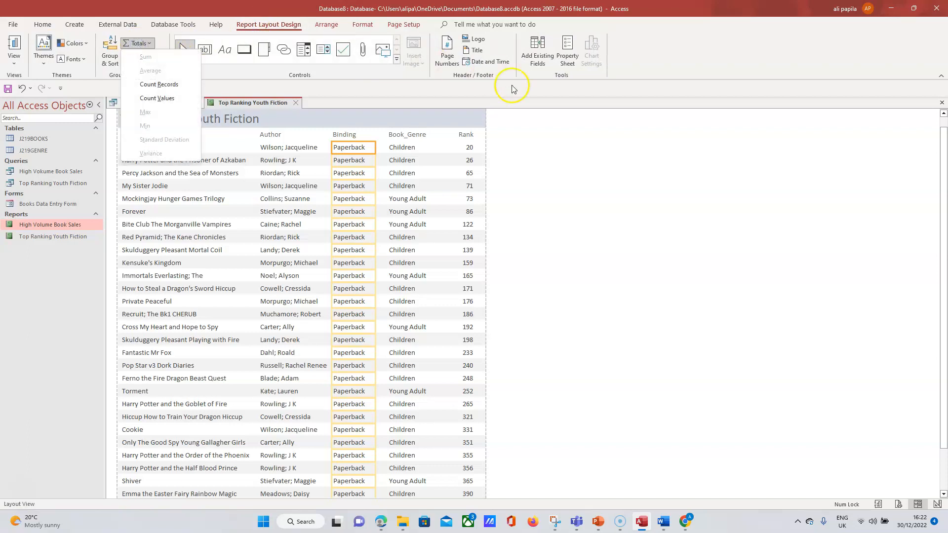
{"action": "left_click", "coordinate": [169, 84]}
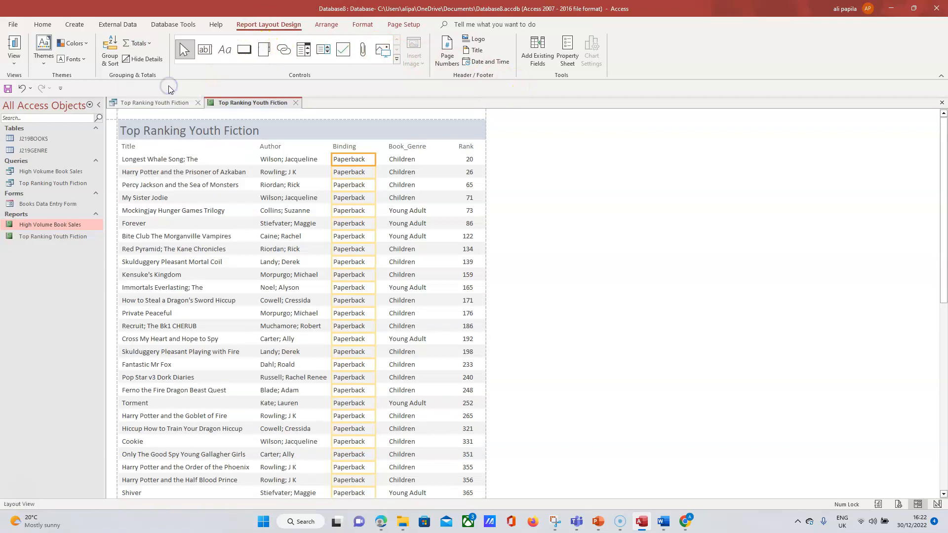
{"action": "left_click_drag", "start_coordinate": [943, 207], "coordinate": [944, 249]}
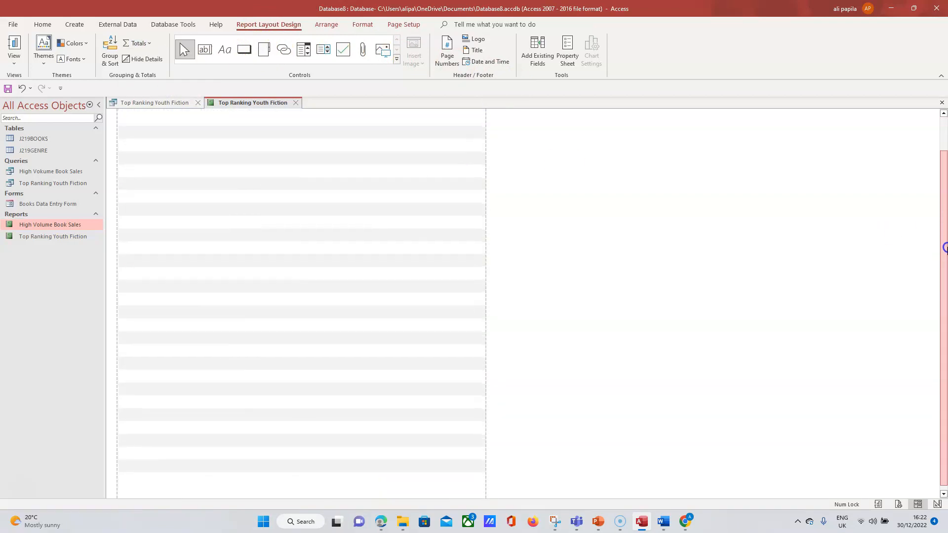
{"action": "left_click", "coordinate": [373, 477]}
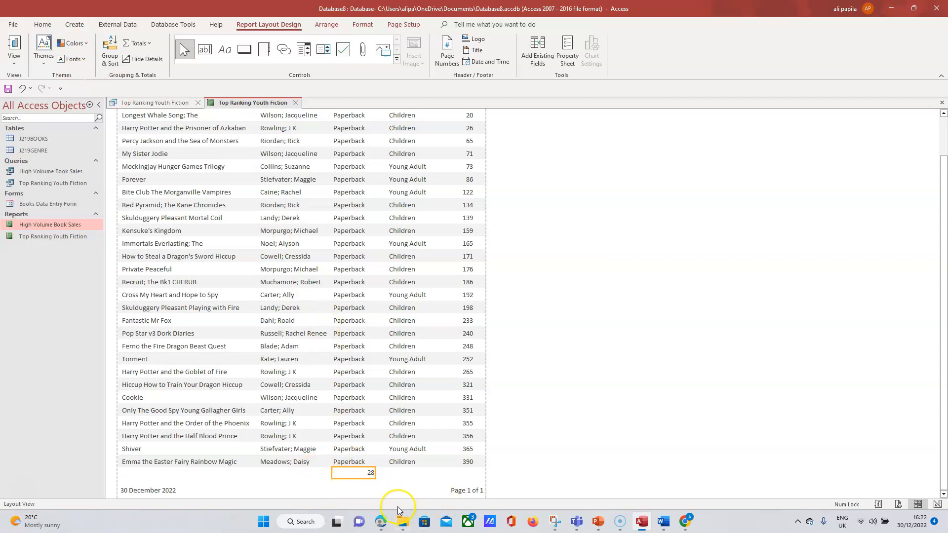
Switch to the exam paper PDF, turn off highlighting and copy the label text "Number of books" from task 27.
{"action": "left_click", "coordinate": [381, 522]}
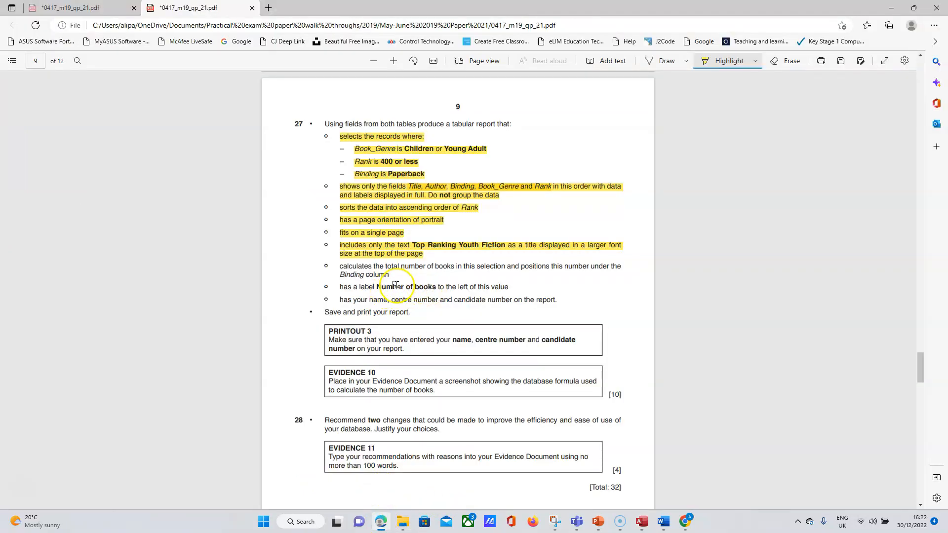
{"action": "key", "text": "Escape"}
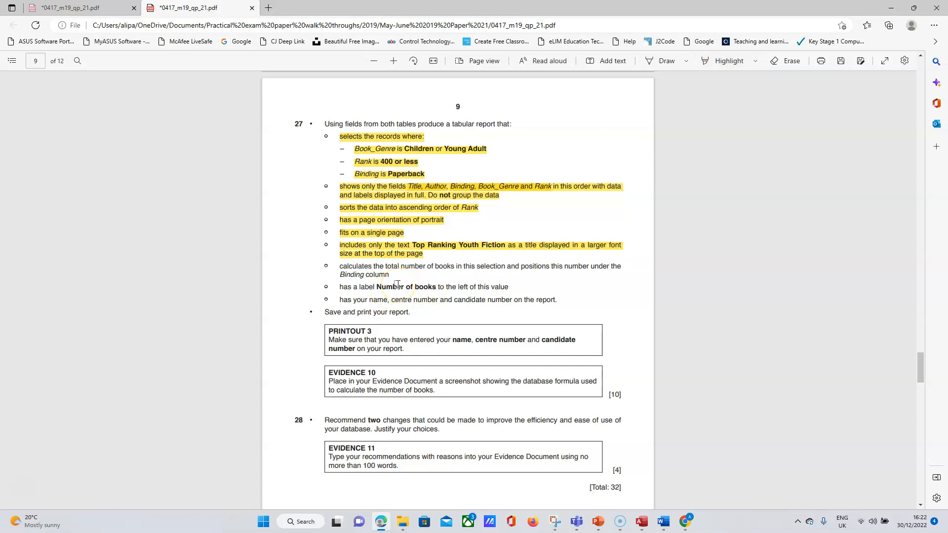
{"action": "left_click_drag", "start_coordinate": [374, 287], "coordinate": [435, 289]}
{"action": "left_click_drag", "start_coordinate": [377, 287], "coordinate": [380, 287]}
{"action": "left_click", "coordinate": [380, 287]}
{"action": "left_click", "coordinate": [390, 286]}
{"action": "left_click_drag", "start_coordinate": [408, 287], "coordinate": [435, 290]}
{"action": "key", "text": "ctrl+c"}
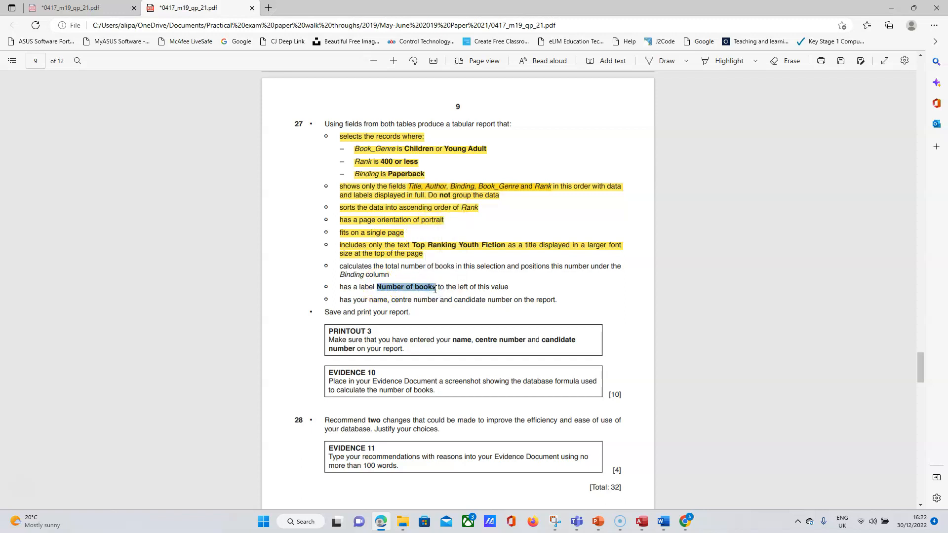
Return to Access, show the report in Design View and increase the Report Footer height to about 1 cm.
{"action": "left_click", "coordinate": [642, 522]}
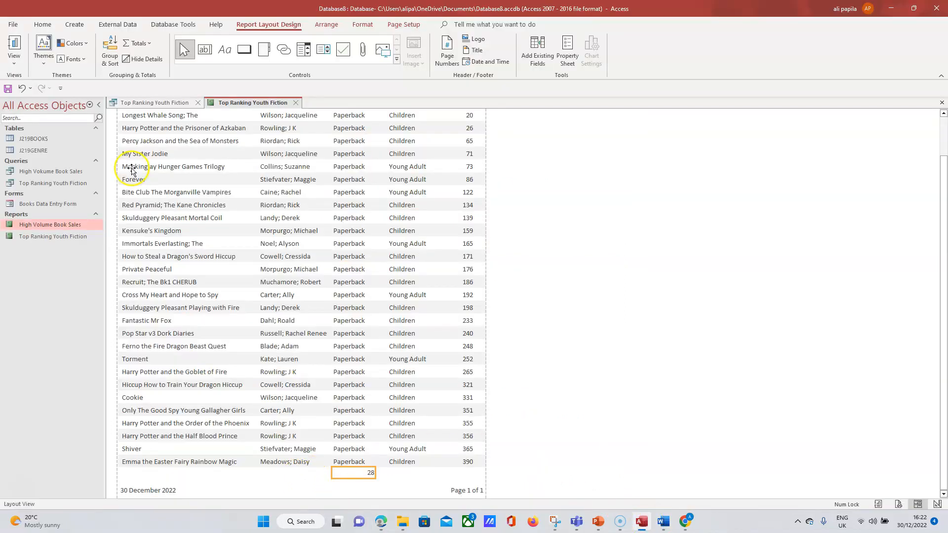
{"action": "left_click", "coordinate": [22, 56]}
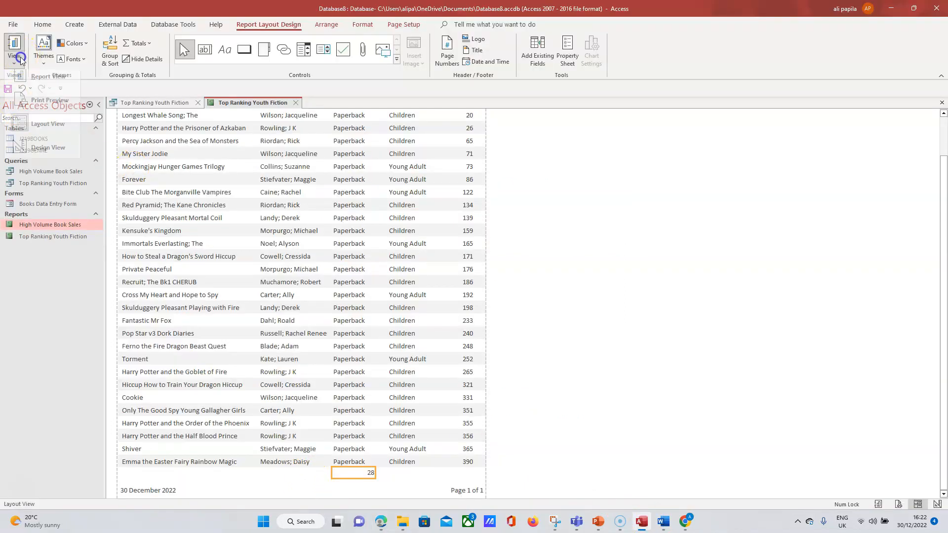
{"action": "left_click", "coordinate": [42, 151]}
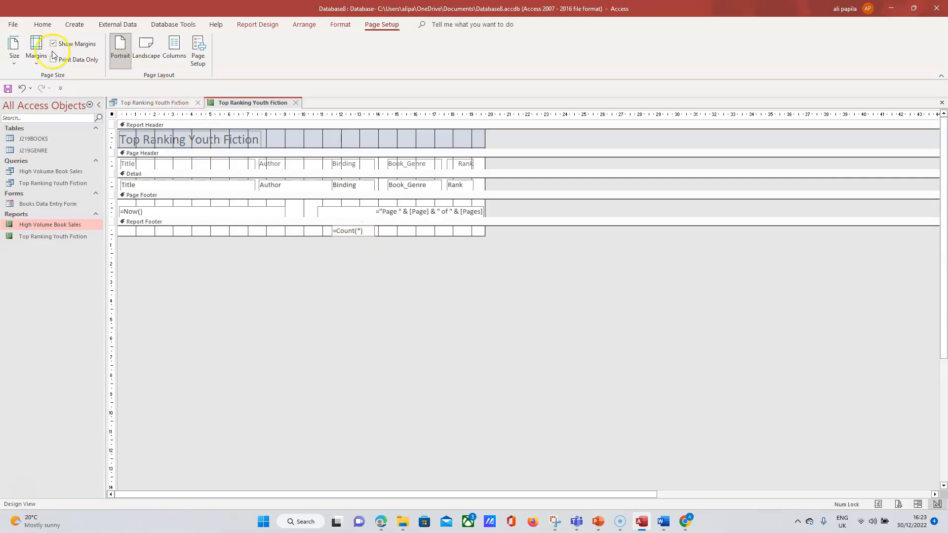
{"action": "left_click", "coordinate": [73, 26]}
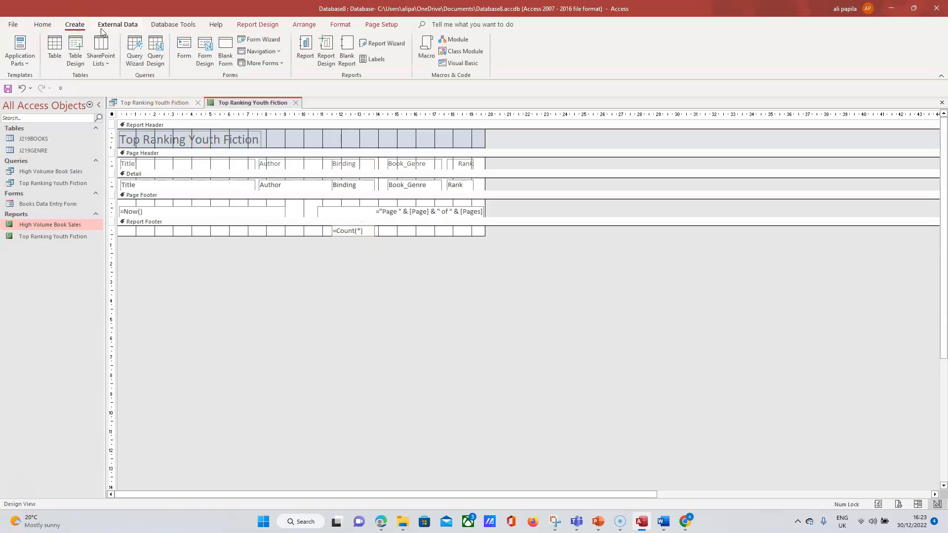
{"action": "left_click", "coordinate": [43, 24]}
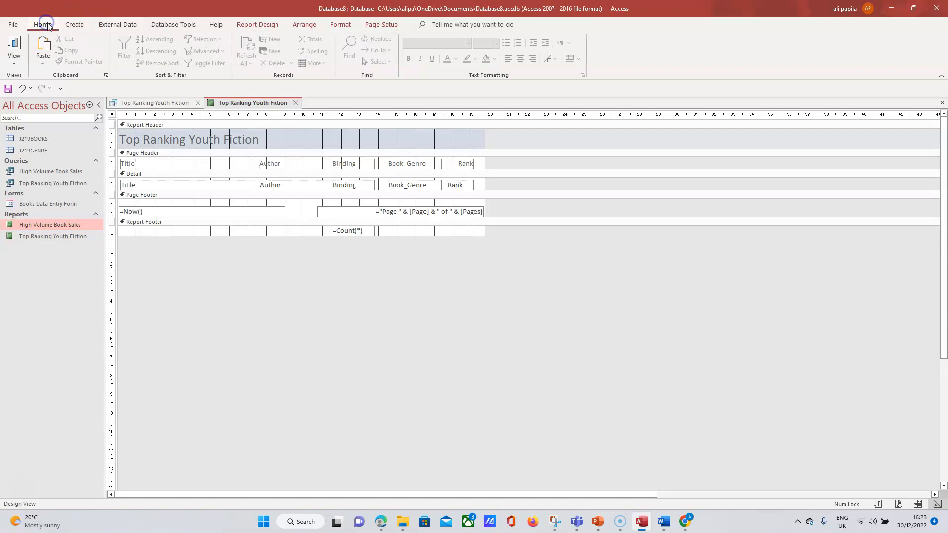
{"action": "left_click", "coordinate": [257, 24]}
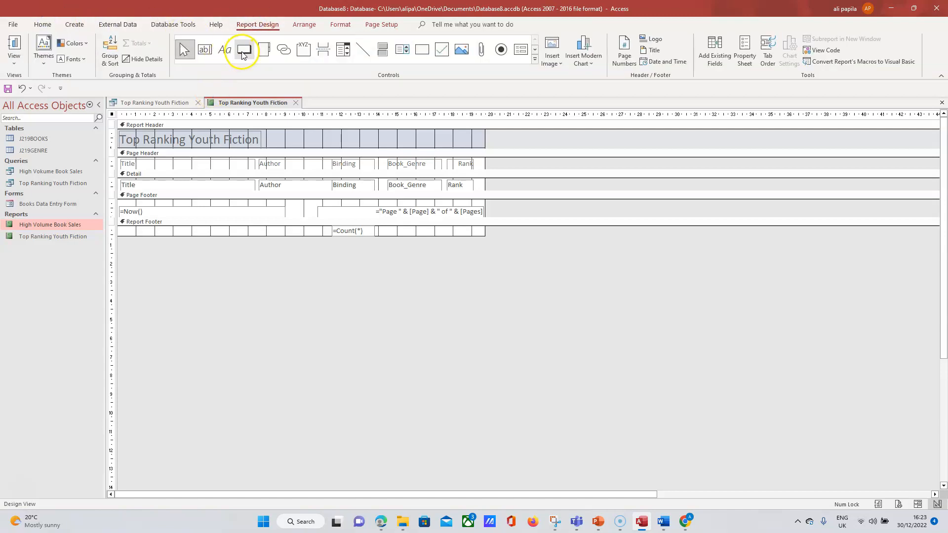
{"action": "left_click", "coordinate": [225, 49]}
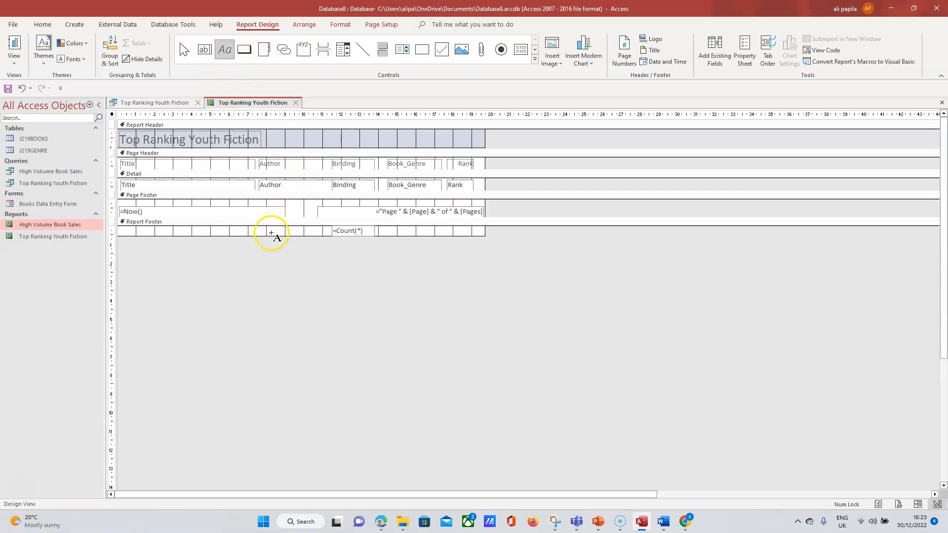
{"action": "left_click_drag", "start_coordinate": [252, 229], "coordinate": [317, 238]}
{"action": "left_click_drag", "start_coordinate": [229, 236], "coordinate": [228, 244]}
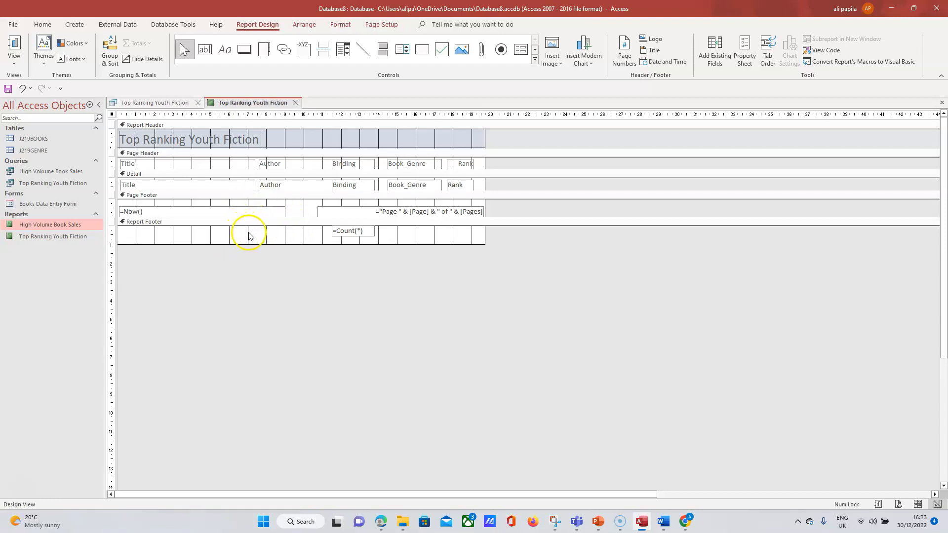
Draw a label in the Report Footer left of the =Count(*) box and paste "Number of books" into it.
{"action": "left_click", "coordinate": [226, 51]}
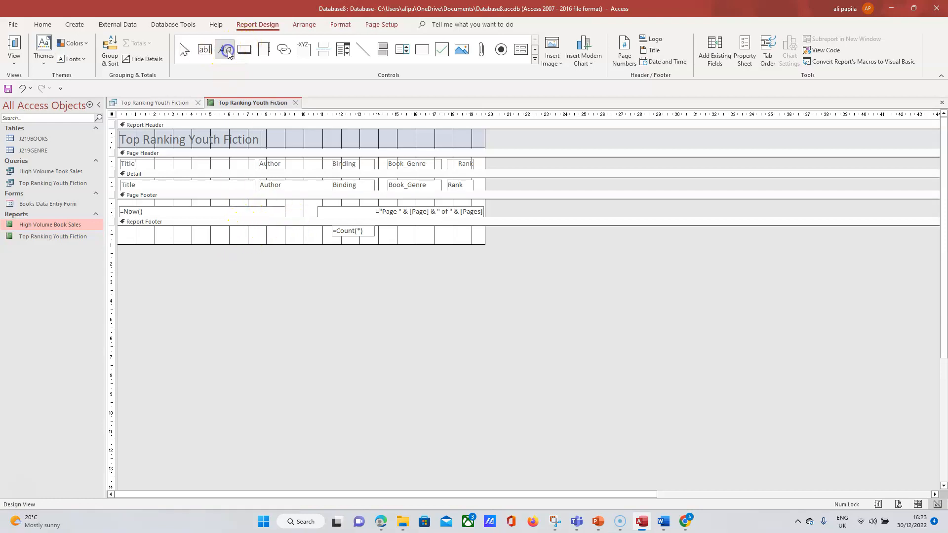
{"action": "left_click_drag", "start_coordinate": [256, 230], "coordinate": [326, 242]}
{"action": "key", "text": "ctrl+v"}
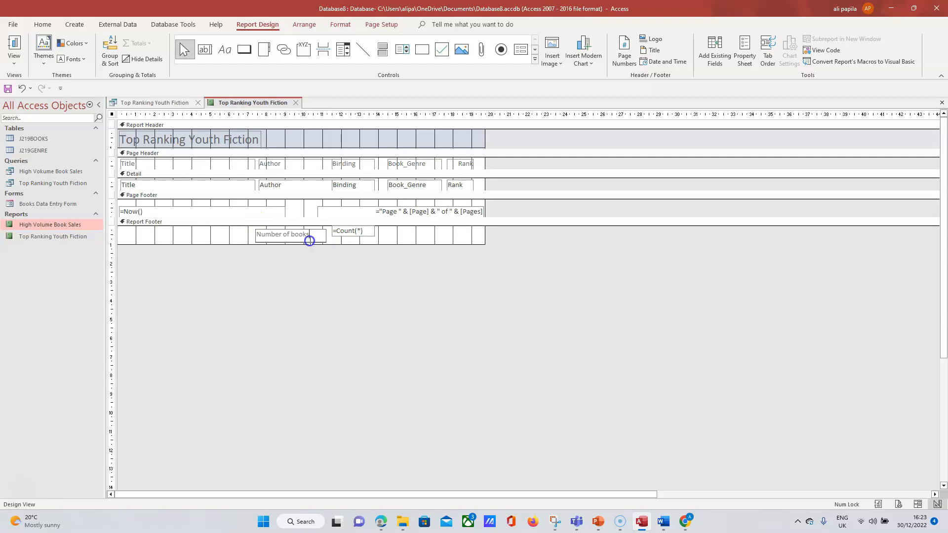
{"action": "left_click", "coordinate": [307, 263]}
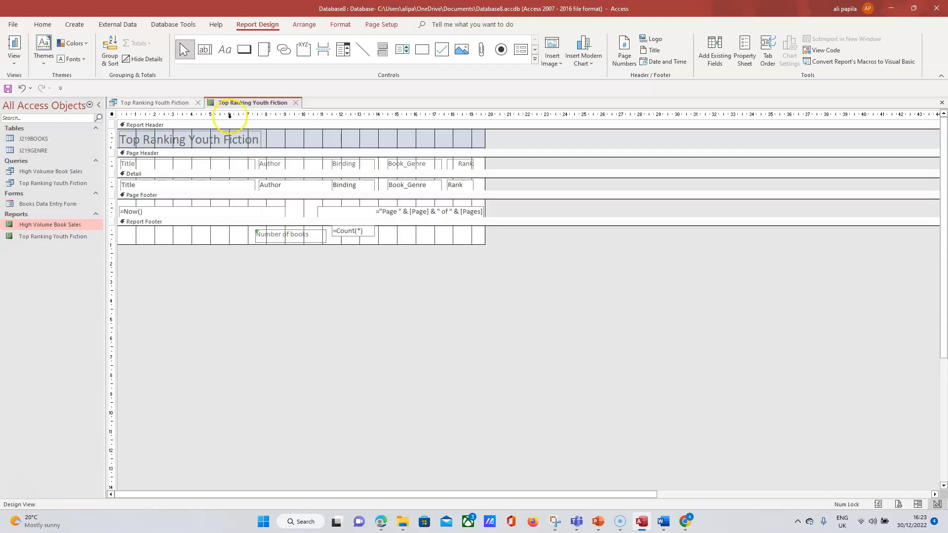
Save the report design and display the report in Layout View.
{"action": "left_click", "coordinate": [10, 89]}
{"action": "left_click", "coordinate": [42, 24]}
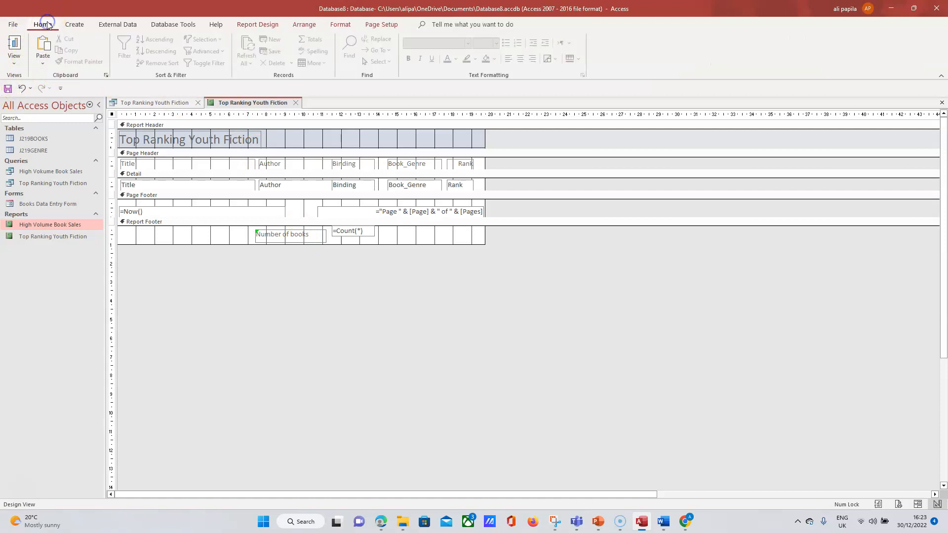
{"action": "left_click", "coordinate": [15, 57]}
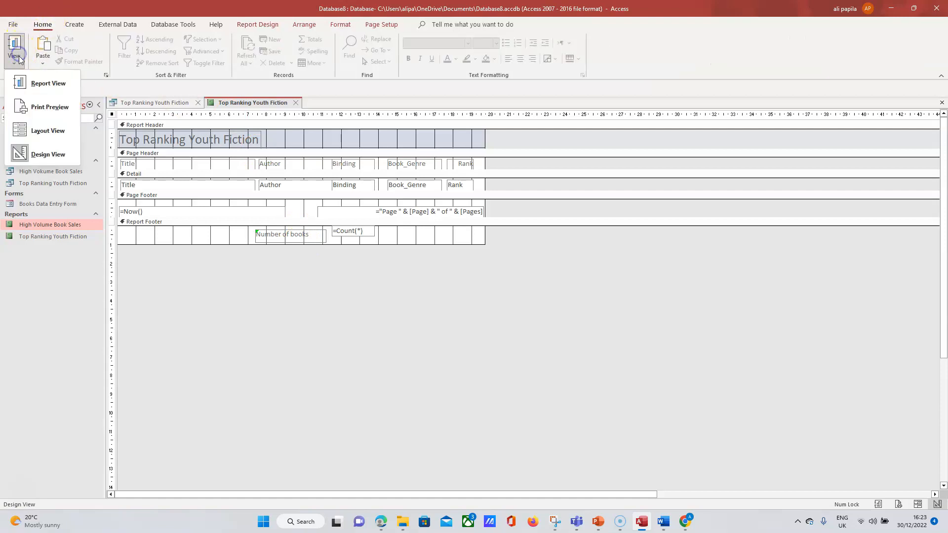
{"action": "left_click", "coordinate": [44, 131]}
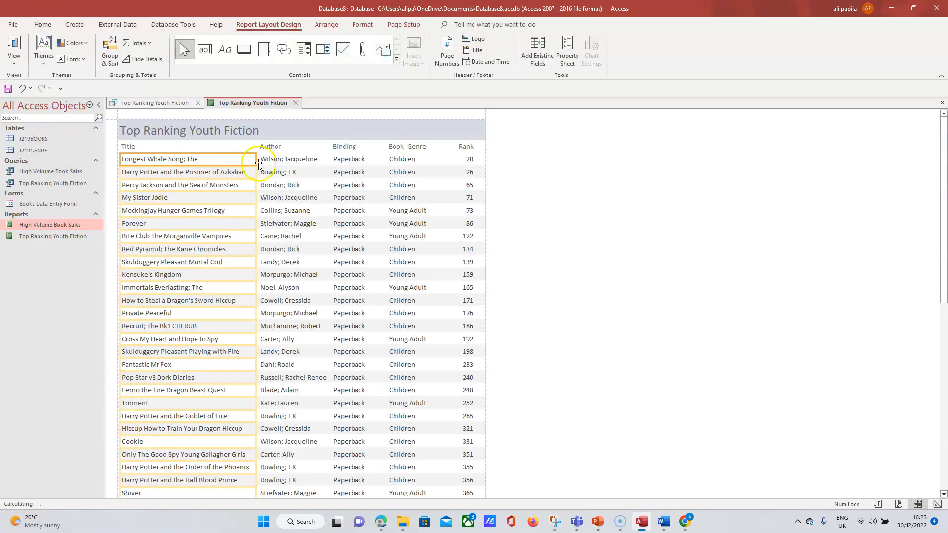
Move the "Number of books" label in the report footer right so that it sits directly beside the count.
{"action": "left_click_drag", "start_coordinate": [943, 255], "coordinate": [945, 397]}
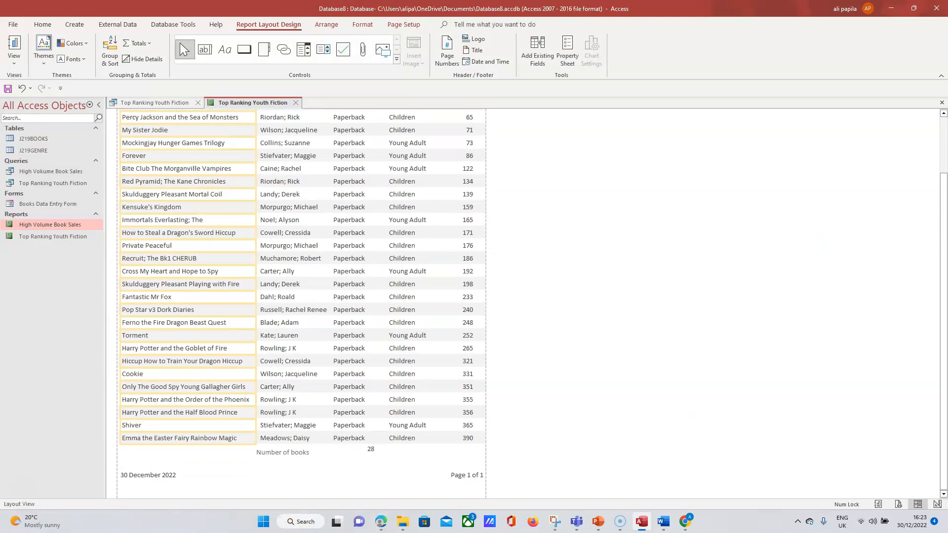
{"action": "left_click", "coordinate": [280, 458]}
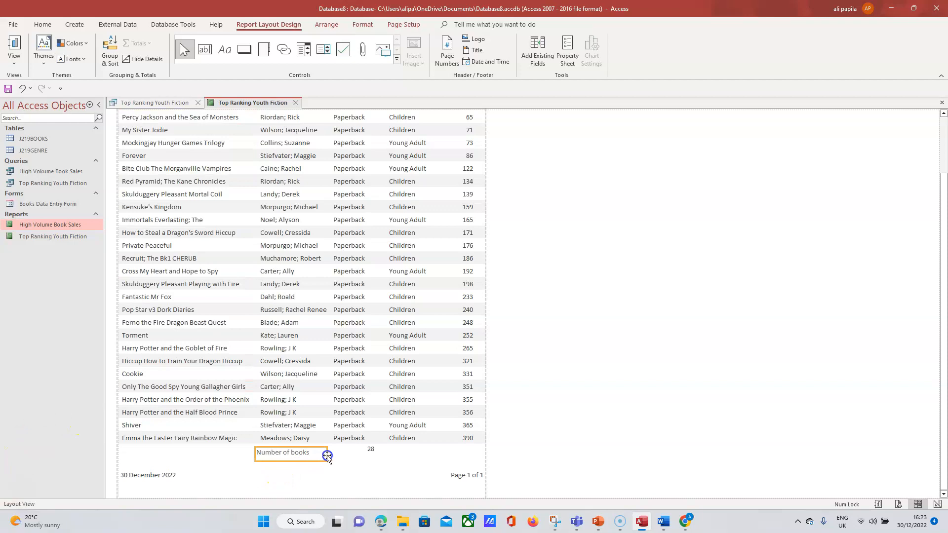
{"action": "left_click_drag", "start_coordinate": [327, 456], "coordinate": [328, 456]}
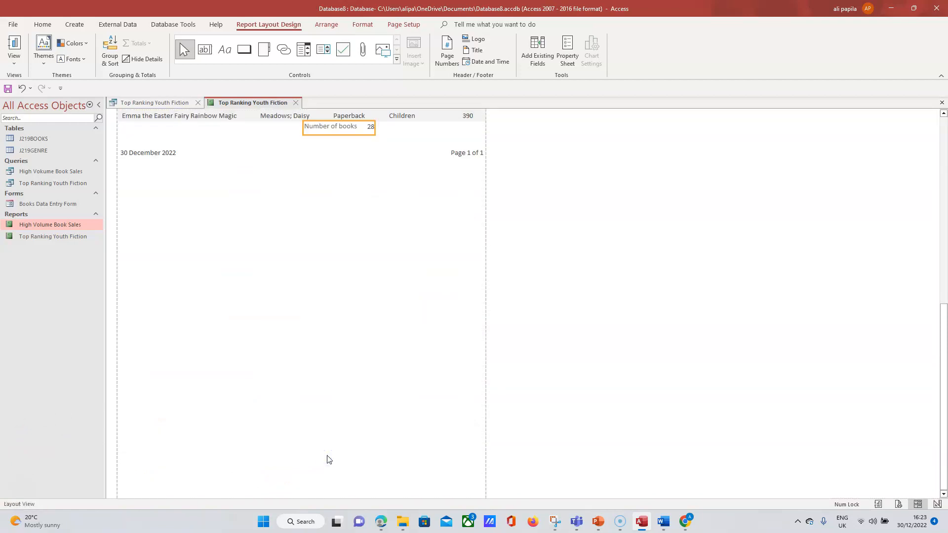
{"action": "left_click_drag", "start_coordinate": [938, 391], "coordinate": [937, 248]}
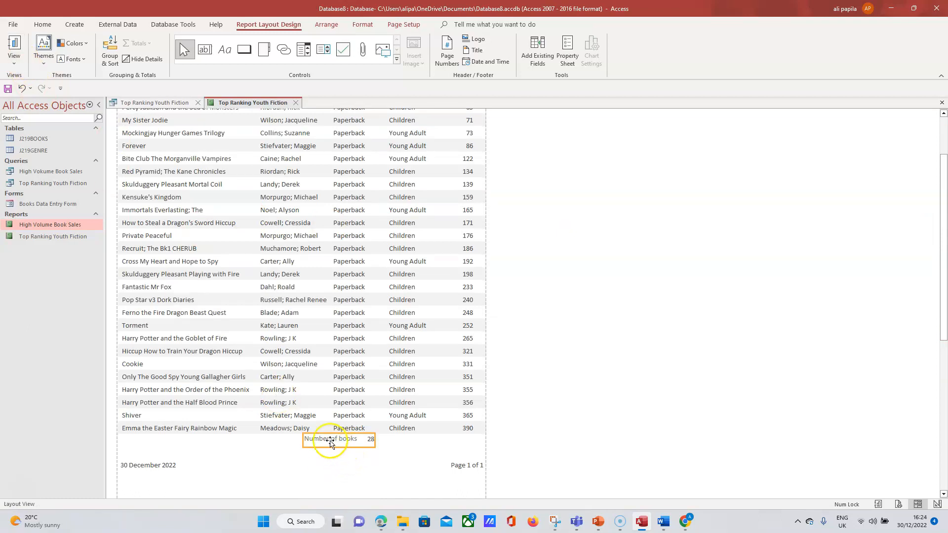
Switch to the exam paper PDF and highlight task 27's total number of books and "Number of books" label requirements in yellow.
{"action": "left_click", "coordinate": [381, 522]}
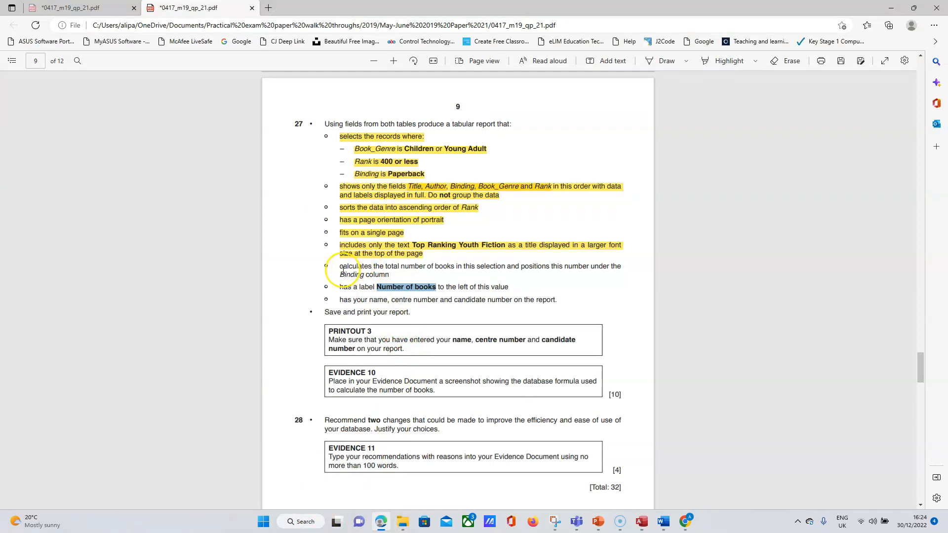
{"action": "left_click_drag", "start_coordinate": [341, 268], "coordinate": [405, 272]}
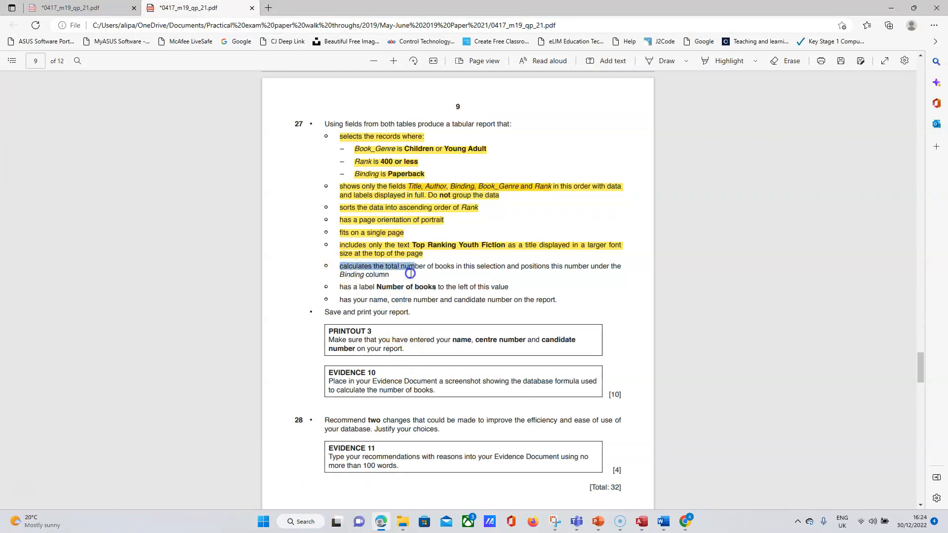
{"action": "left_click_drag", "start_coordinate": [410, 273], "coordinate": [393, 274]}
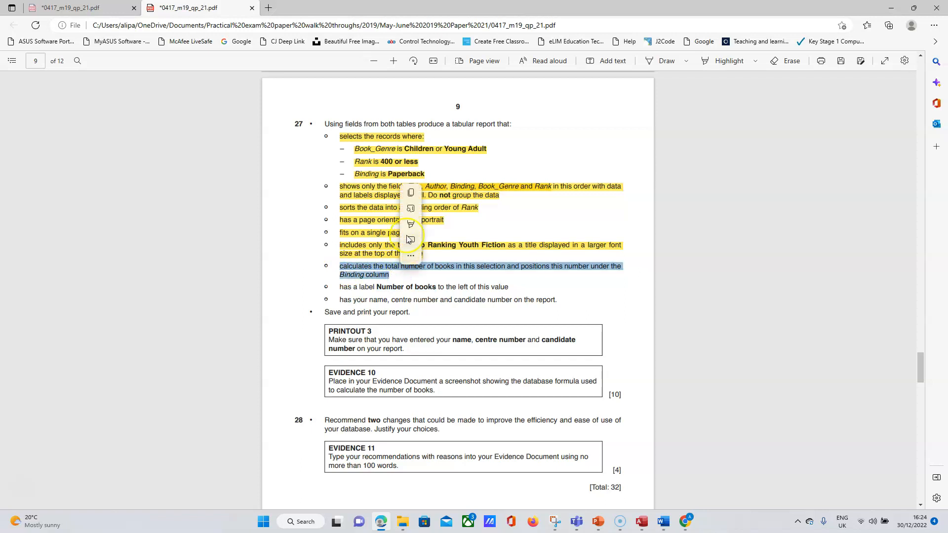
{"action": "mouse_move", "coordinate": [431, 233]}
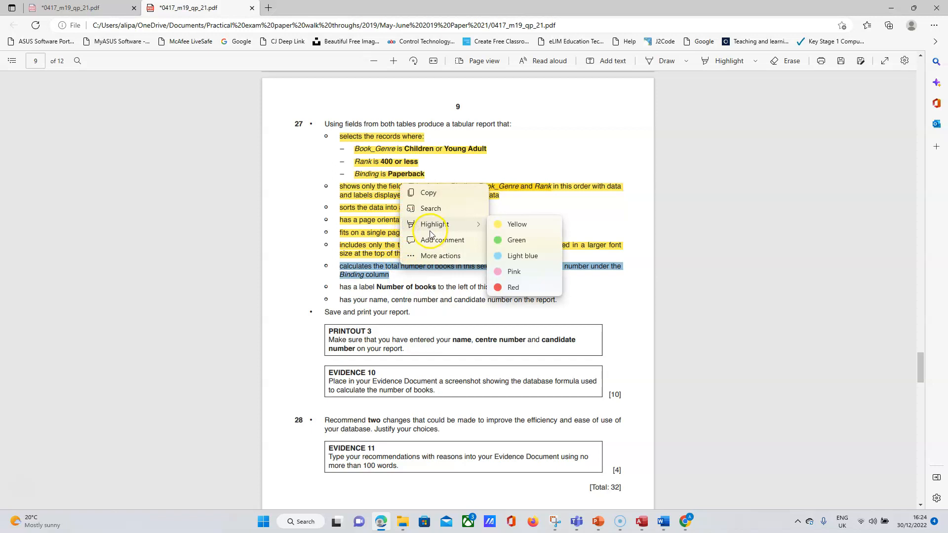
{"action": "left_click", "coordinate": [506, 226]}
{"action": "left_click_drag", "start_coordinate": [338, 287], "coordinate": [512, 291]}
{"action": "mouse_move", "coordinate": [531, 240]}
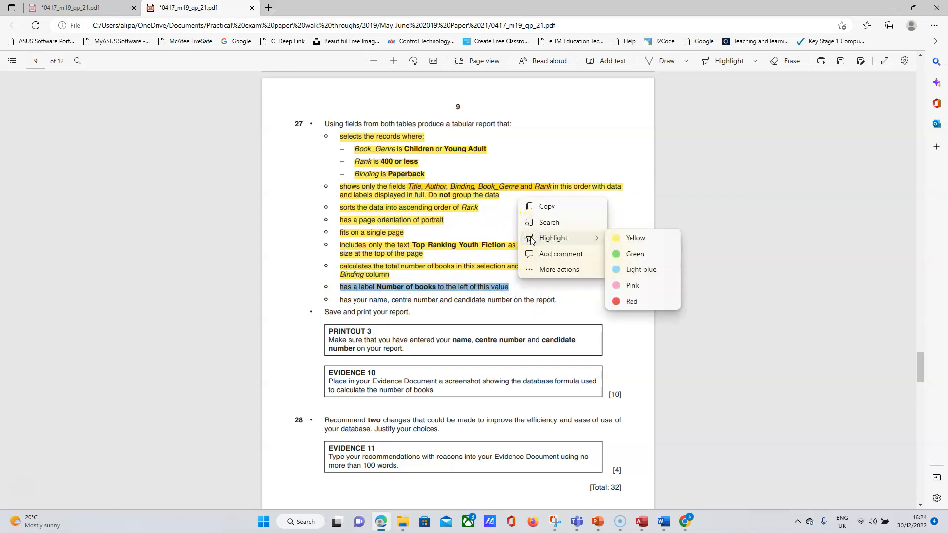
{"action": "left_click", "coordinate": [624, 239]}
{"action": "left_click", "coordinate": [382, 308]}
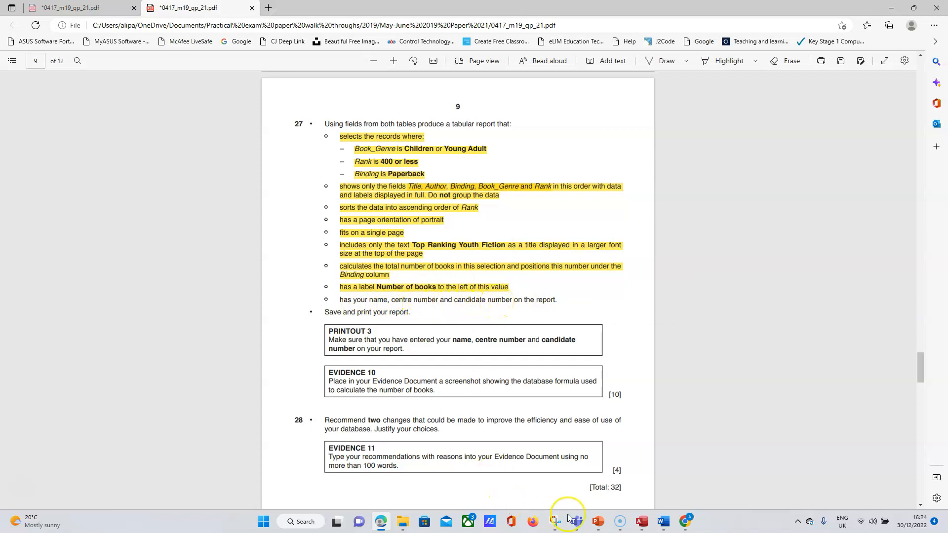
Return to Access, show the report in Design View and increase the Report Footer height to about 1.6 cm.
{"action": "mouse_move", "coordinate": [645, 526]}
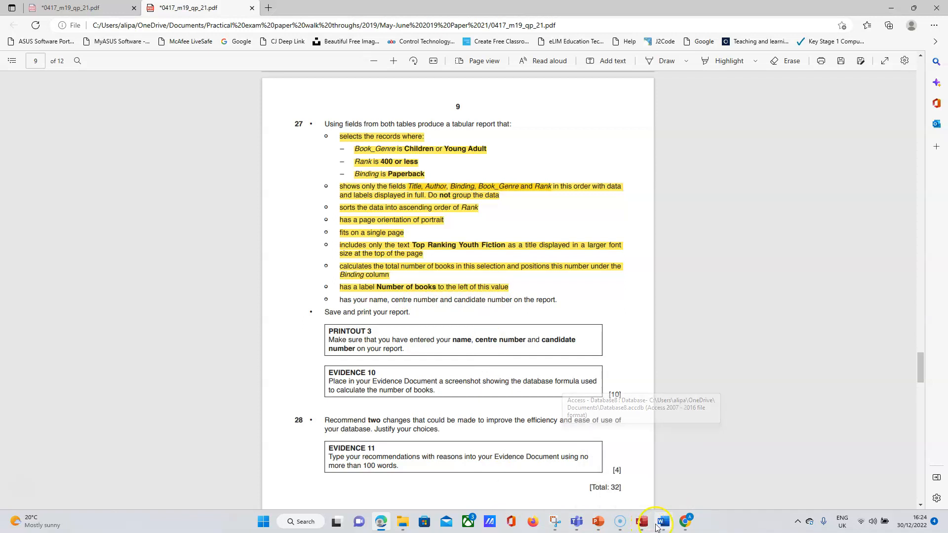
{"action": "left_click", "coordinate": [649, 526]}
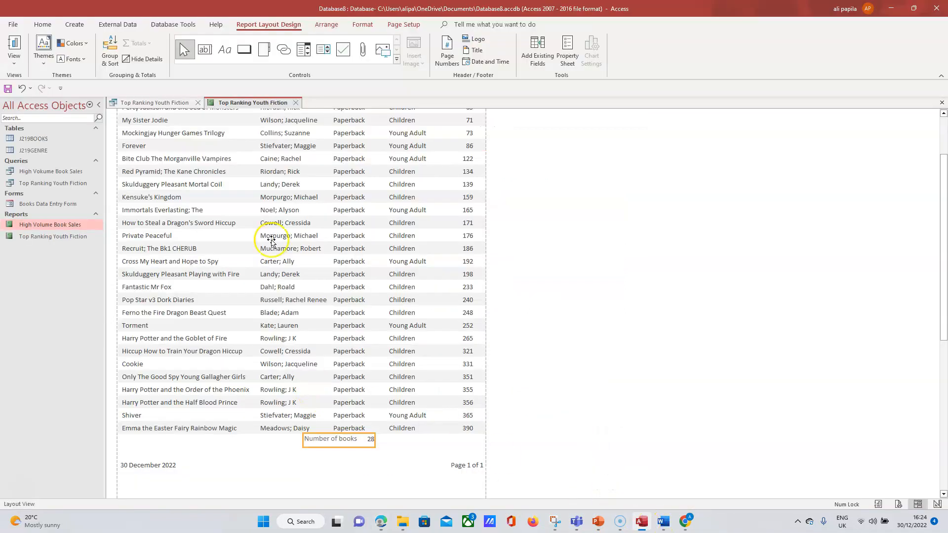
{"action": "left_click", "coordinate": [14, 63]}
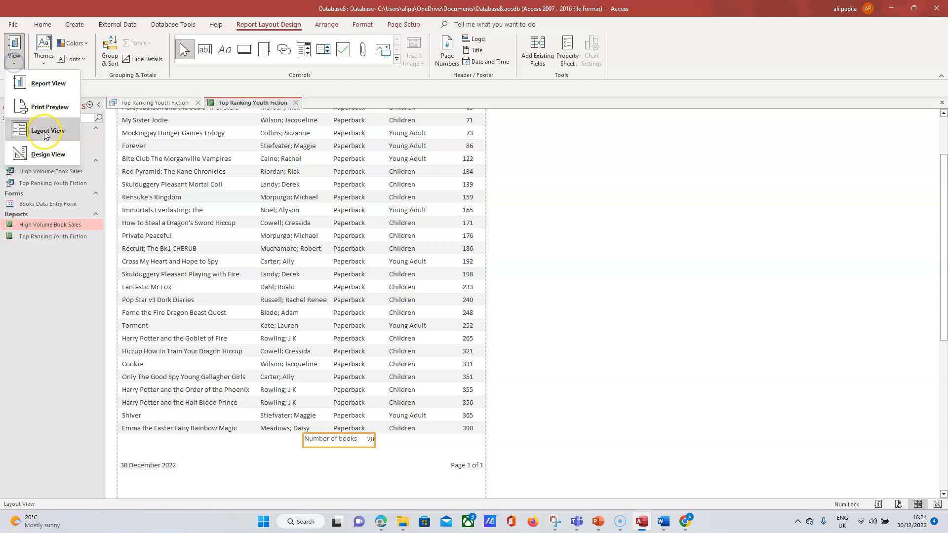
{"action": "left_click", "coordinate": [44, 154]}
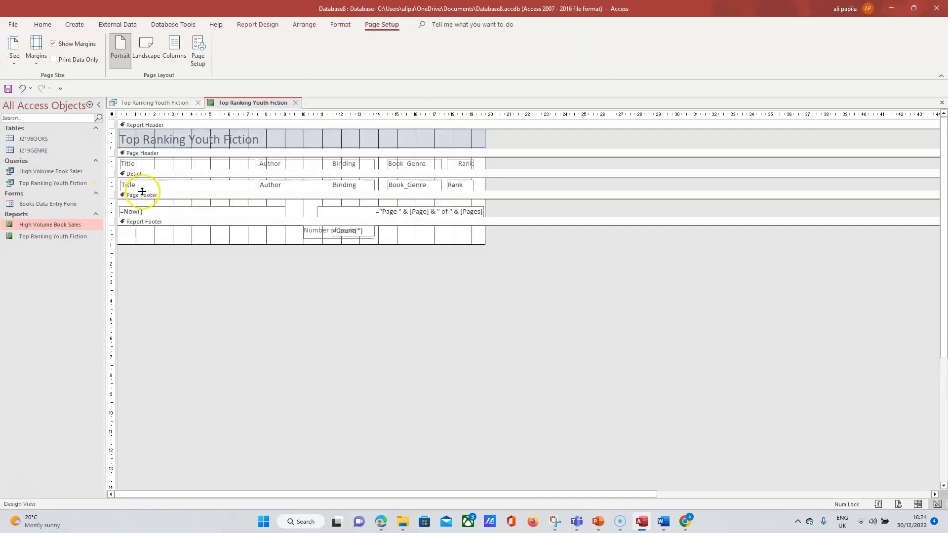
{"action": "left_click", "coordinate": [149, 245]}
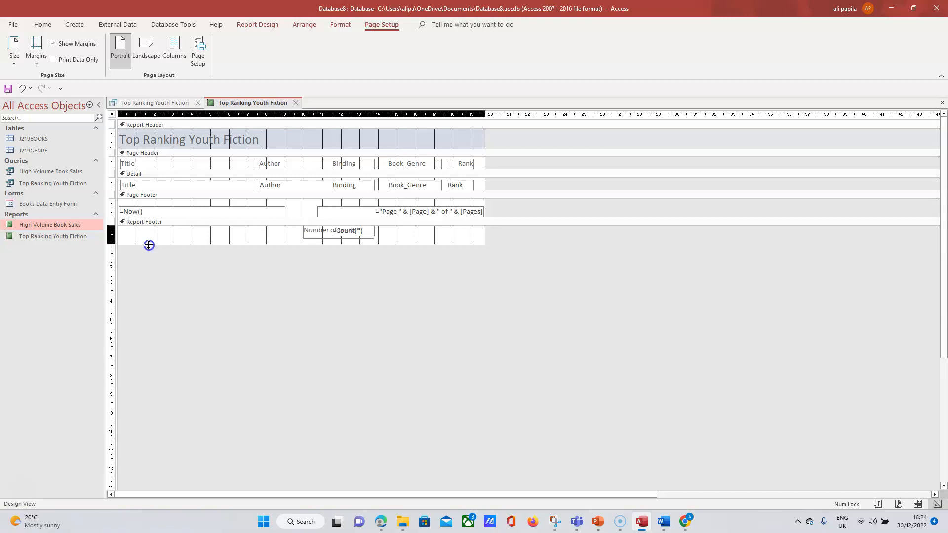
{"action": "left_click_drag", "start_coordinate": [149, 245], "coordinate": [150, 256]}
{"action": "left_click", "coordinate": [151, 249]}
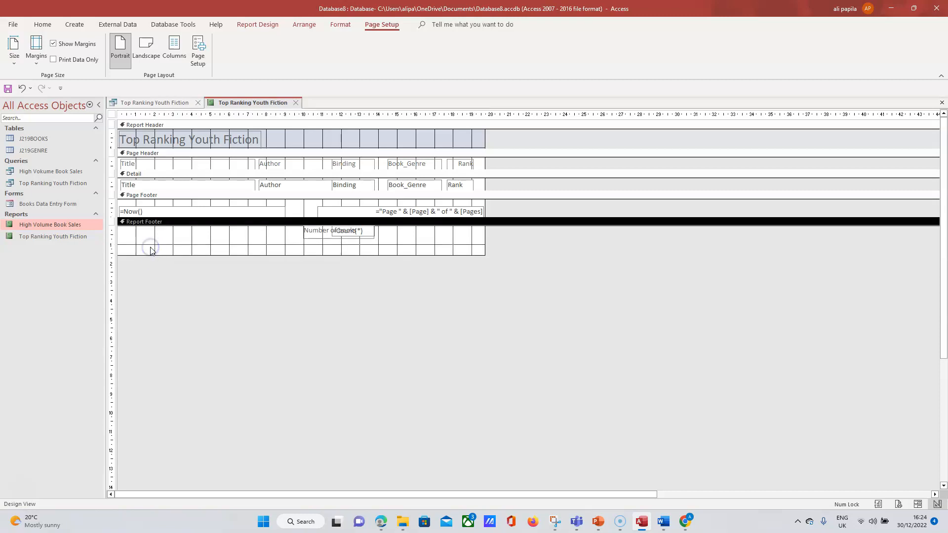
Draw a label about 8.5 cm wide below the count in the Report Footer and enter the candidate's name, centre number and candidate number.
{"action": "left_click", "coordinate": [266, 27]}
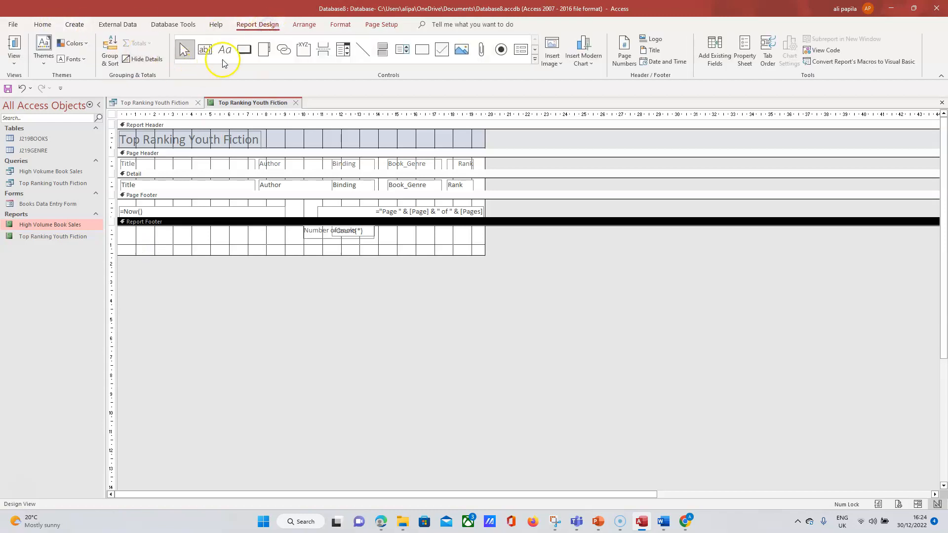
{"action": "left_click", "coordinate": [244, 51]}
{"action": "left_click", "coordinate": [224, 50]}
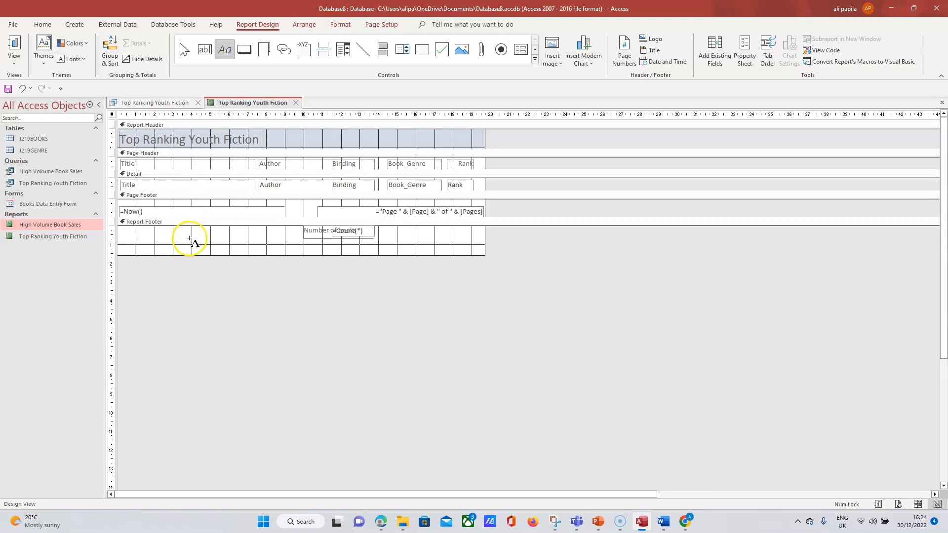
{"action": "left_click_drag", "start_coordinate": [188, 240], "coordinate": [349, 255]}
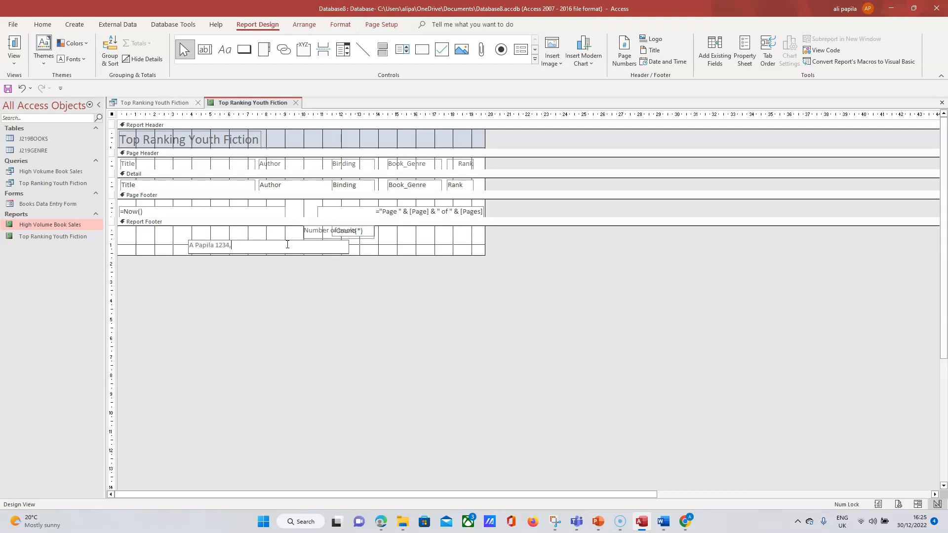
{"action": "left_click", "coordinate": [270, 288]}
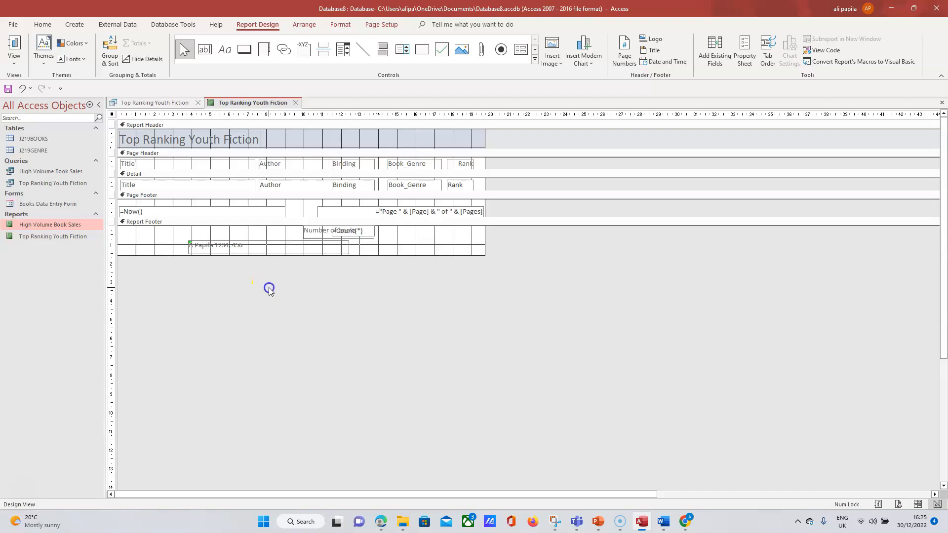
Display the report in Report View and check the footer labels at its end.
{"action": "left_click", "coordinate": [20, 64]}
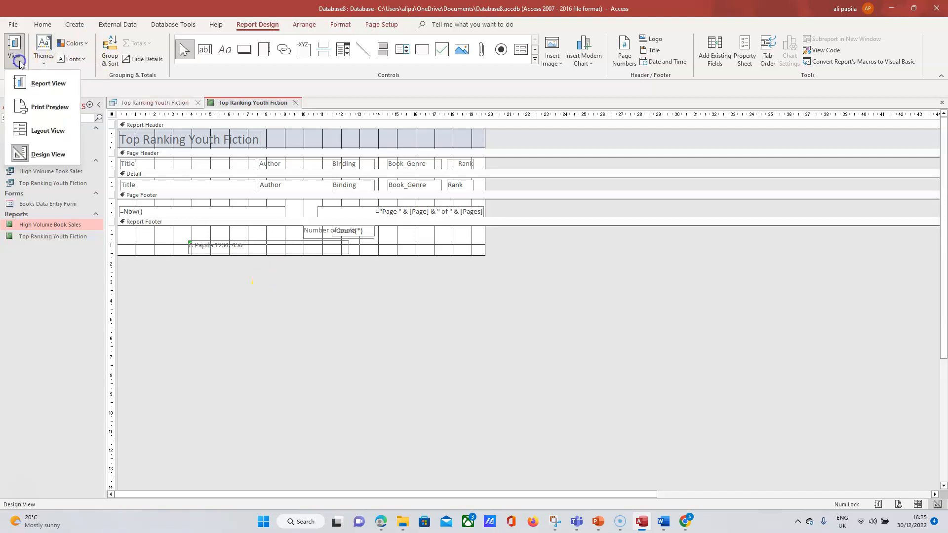
{"action": "left_click", "coordinate": [48, 84]}
{"action": "left_click_drag", "start_coordinate": [944, 222], "coordinate": [943, 313]}
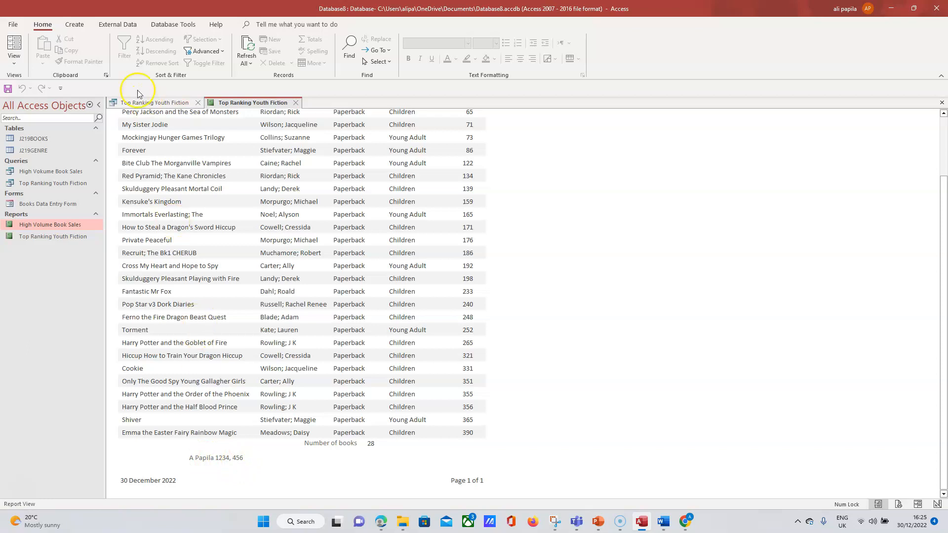
Switch to the exam paper PDF and highlight task 27's name, centre number and candidate number requirement in yellow.
{"action": "left_click", "coordinate": [380, 521]}
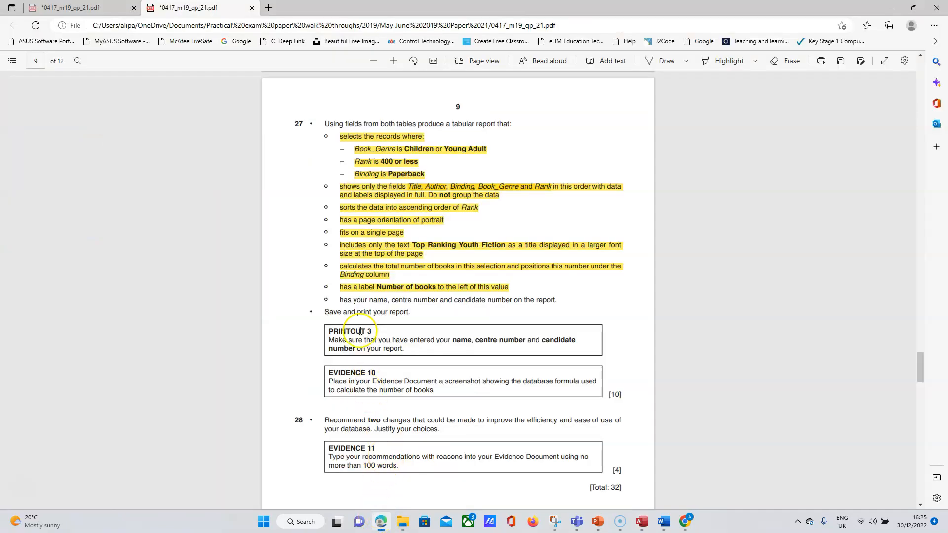
{"action": "left_click_drag", "start_coordinate": [341, 300], "coordinate": [560, 299]}
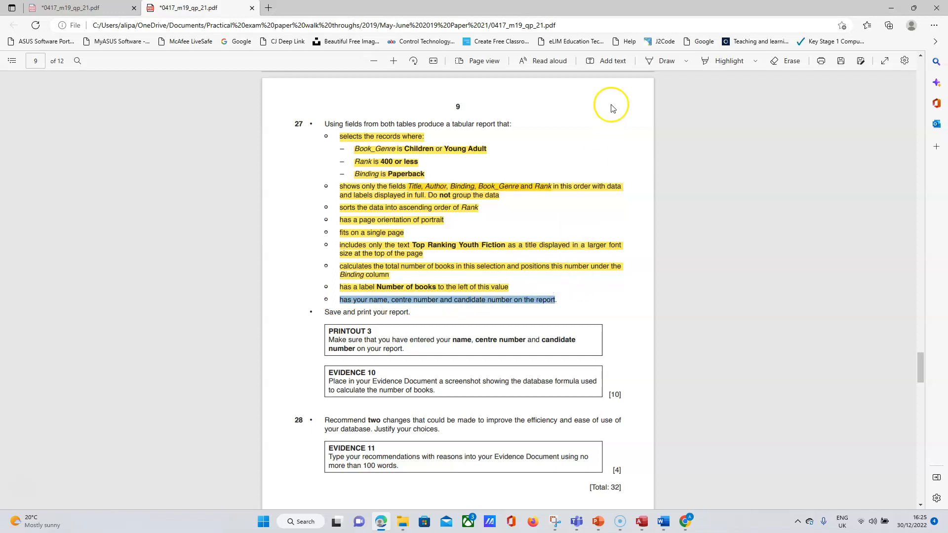
{"action": "left_click", "coordinate": [735, 61]}
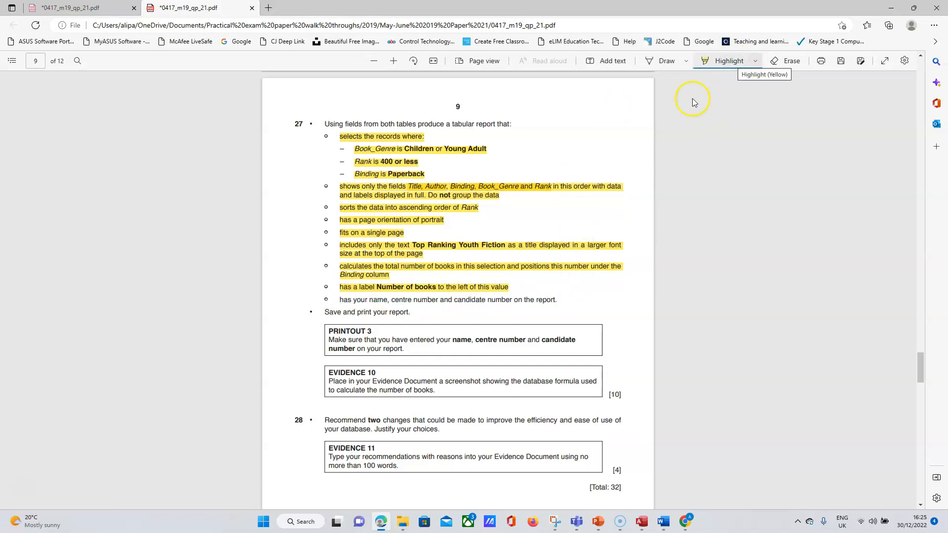
{"action": "left_click_drag", "start_coordinate": [344, 300], "coordinate": [552, 300]}
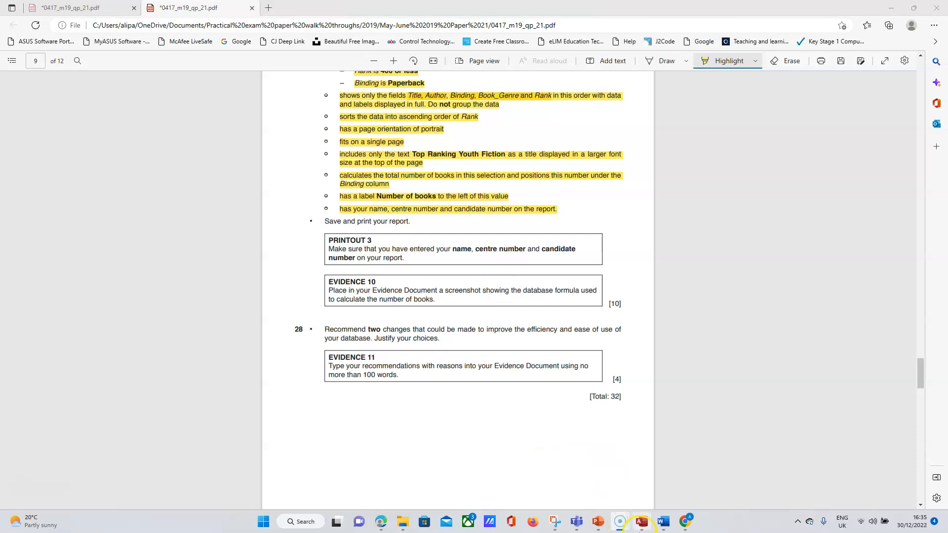
Return to Access, examine the report's page layout in Print Preview and close the preview.
{"action": "left_click", "coordinate": [641, 530]}
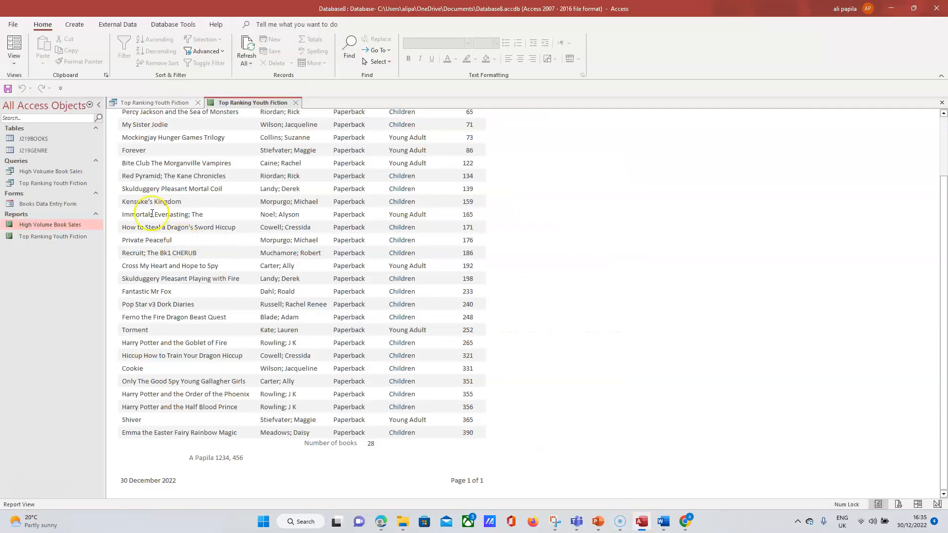
{"action": "left_click", "coordinate": [13, 25]}
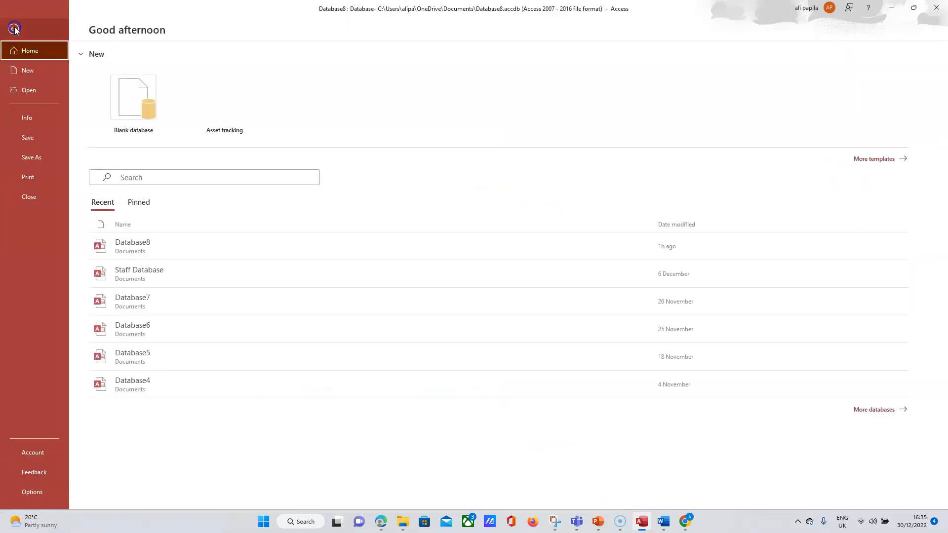
{"action": "left_click", "coordinate": [25, 178]}
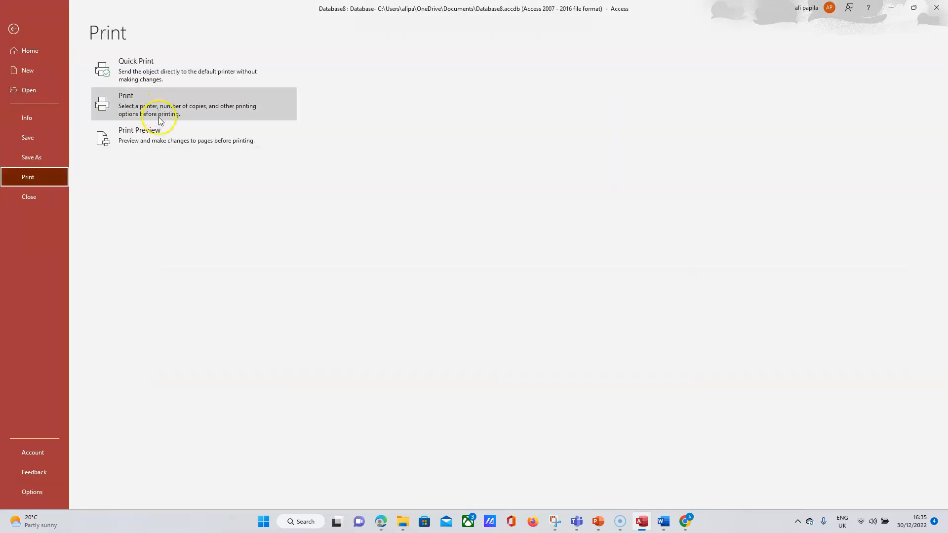
{"action": "left_click", "coordinate": [148, 134]}
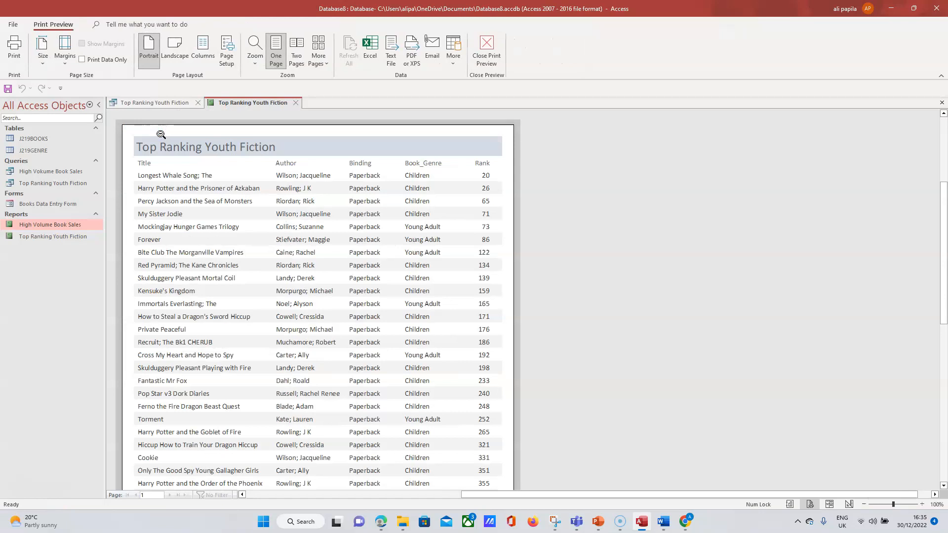
{"action": "left_click_drag", "start_coordinate": [944, 197], "coordinate": [944, 225]}
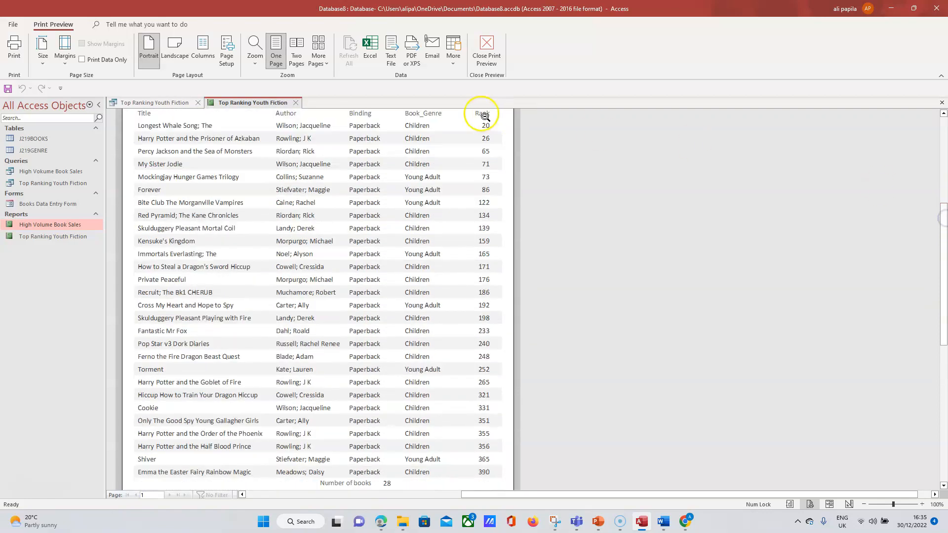
{"action": "left_click", "coordinate": [487, 70]}
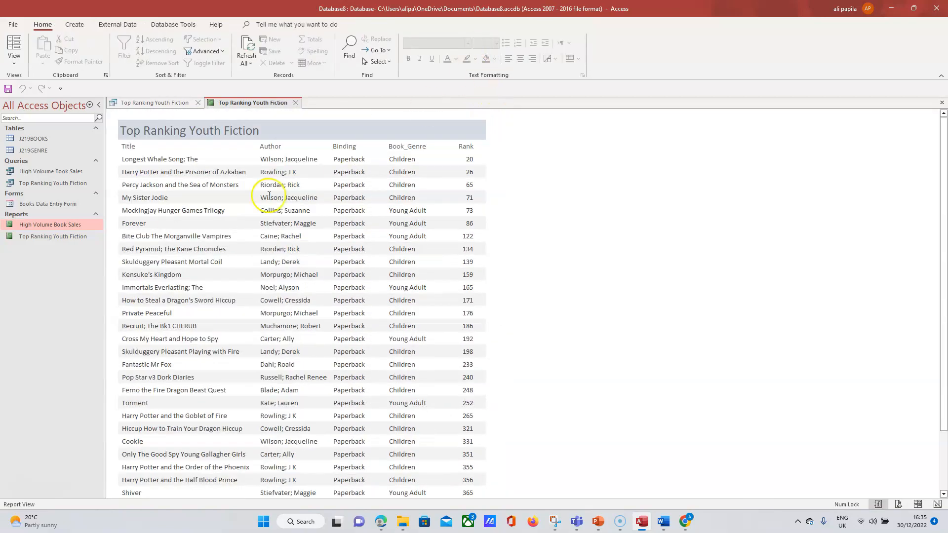
Open the report in Design View and move the Number of books label about 2.3 cm left, clear of the count formula.
{"action": "left_click", "coordinate": [15, 57]}
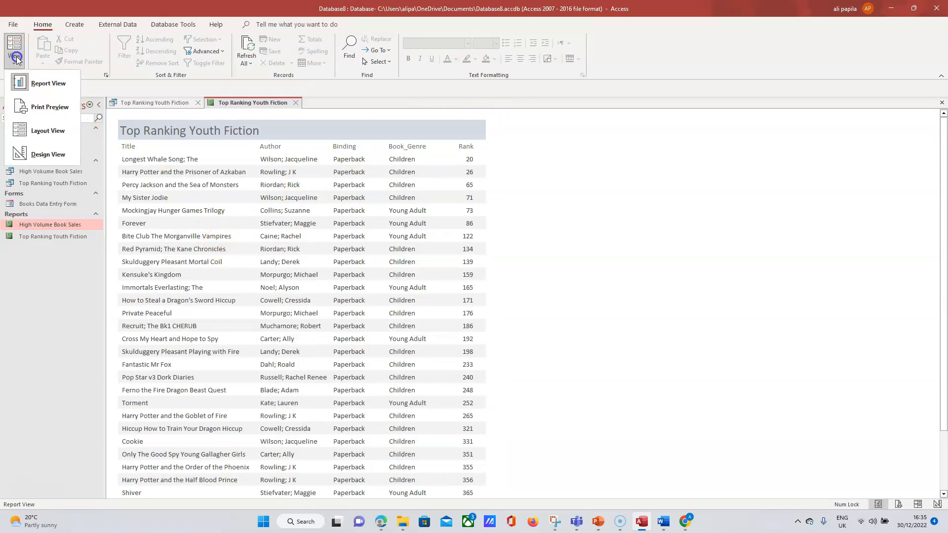
{"action": "left_click", "coordinate": [31, 155]}
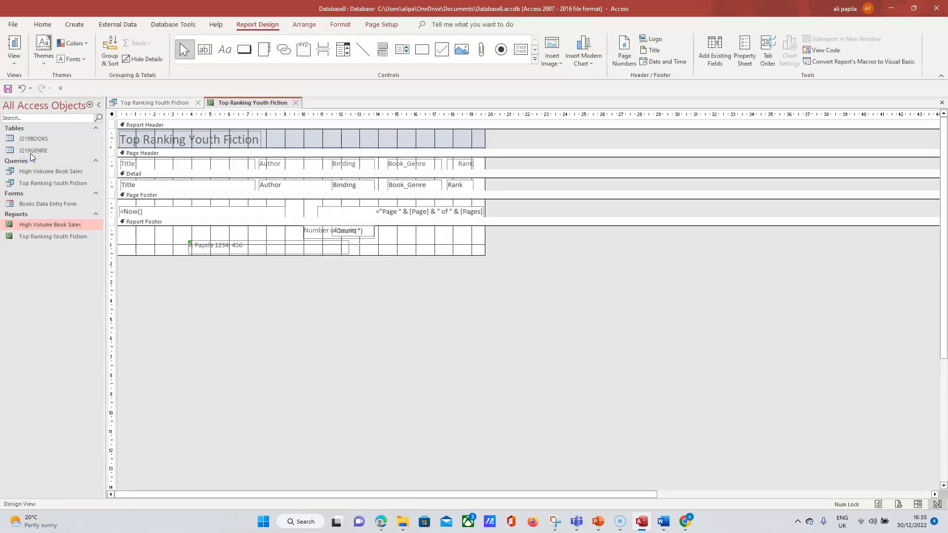
{"action": "left_click", "coordinate": [316, 234]}
{"action": "left_click", "coordinate": [317, 242]}
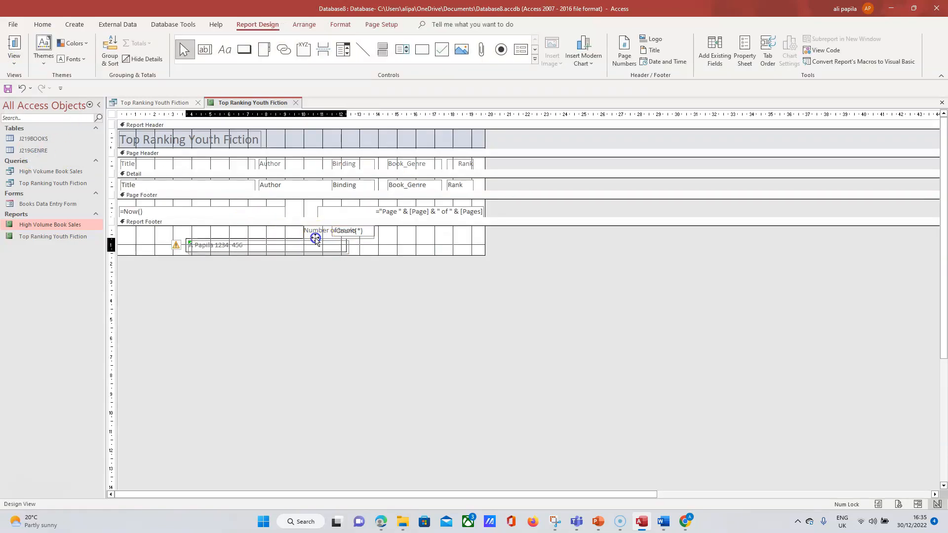
{"action": "left_click", "coordinate": [317, 236]}
{"action": "left_click_drag", "start_coordinate": [317, 237], "coordinate": [275, 235]}
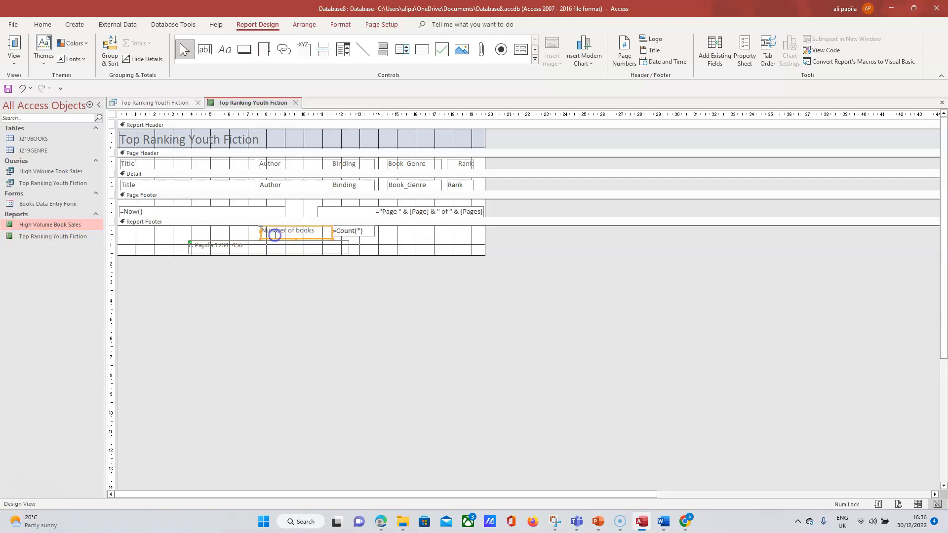
{"action": "left_click", "coordinate": [395, 239]}
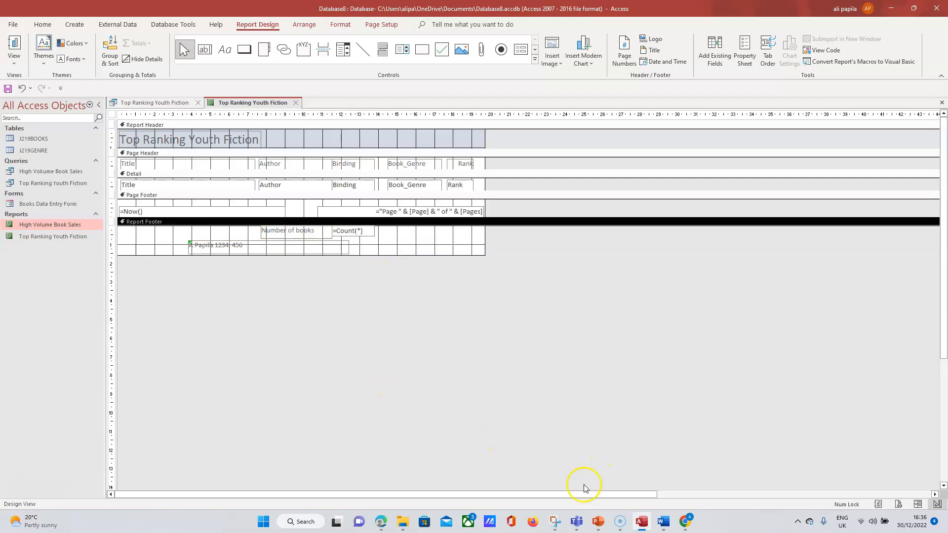
Switch to Snipping Tool, capture the Number of books label with its =Count(*) formula and copy the snip.
{"action": "left_click", "coordinate": [555, 521]}
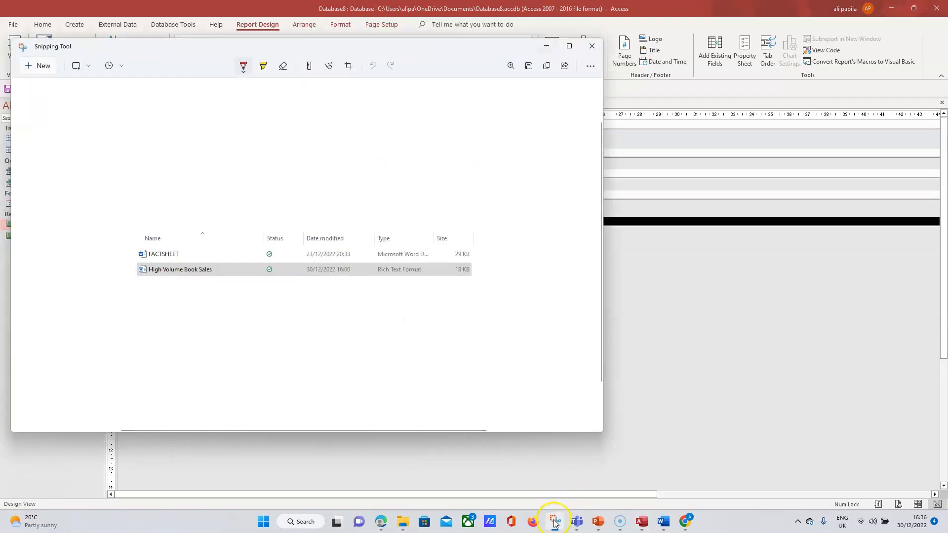
{"action": "left_click", "coordinate": [49, 66]}
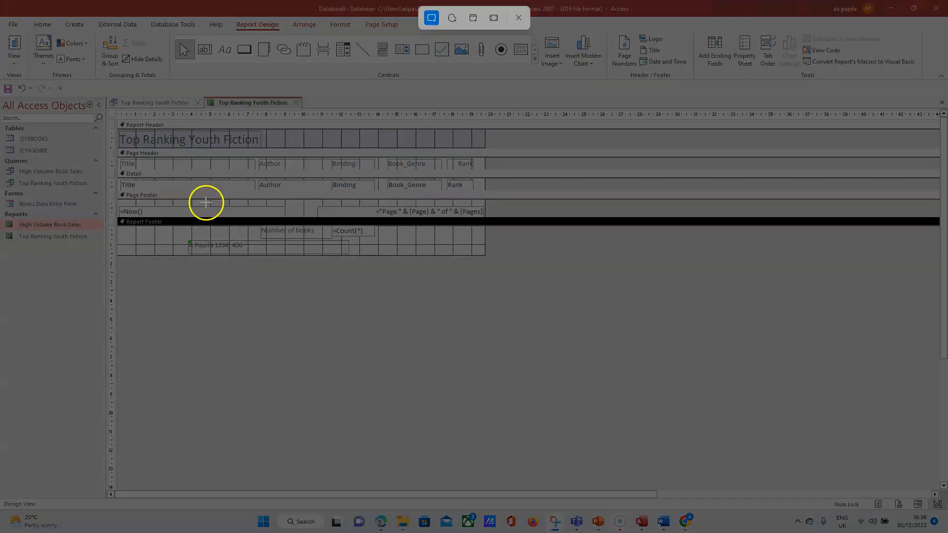
{"action": "left_click_drag", "start_coordinate": [255, 226], "coordinate": [380, 238]}
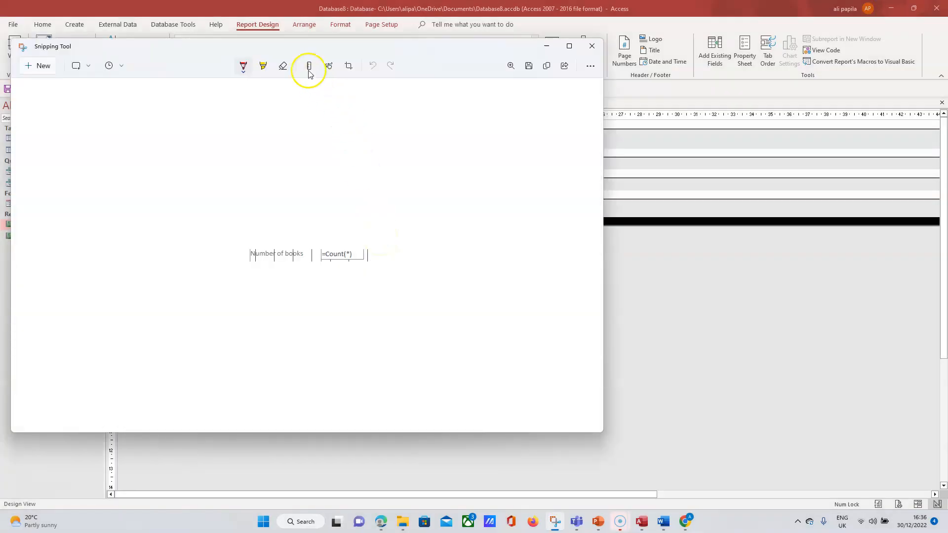
{"action": "left_click", "coordinate": [545, 69]}
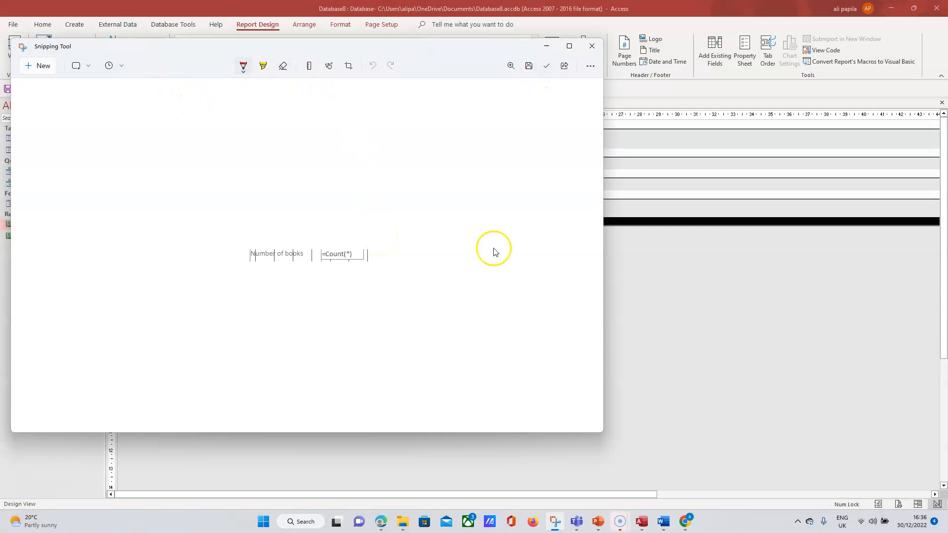
Switch to the Word evidence document and paste the formula screenshot below the Step 27 EVIDENCE 10 heading.
{"action": "left_click", "coordinate": [660, 523]}
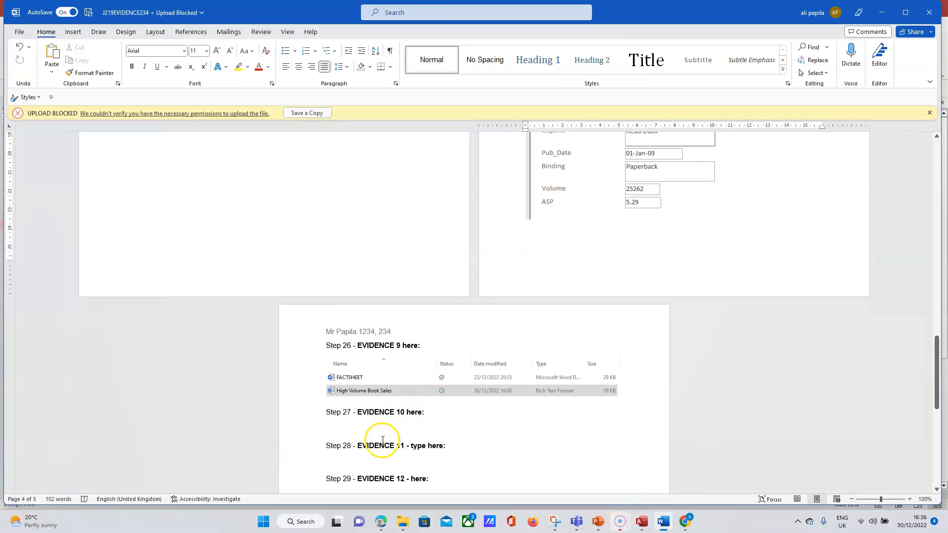
{"action": "left_click", "coordinate": [387, 427]}
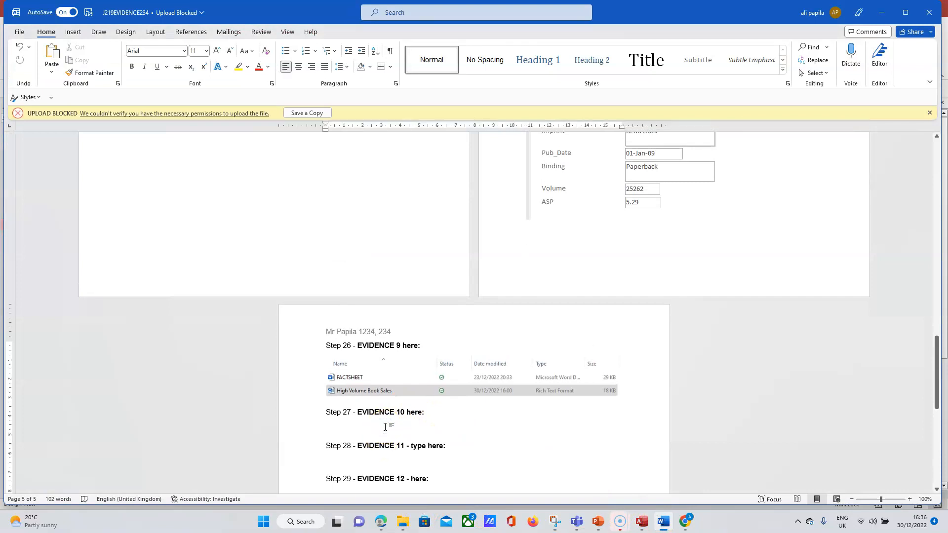
{"action": "key", "text": "ctrl+v"}
{"action": "left_click", "coordinate": [511, 442]}
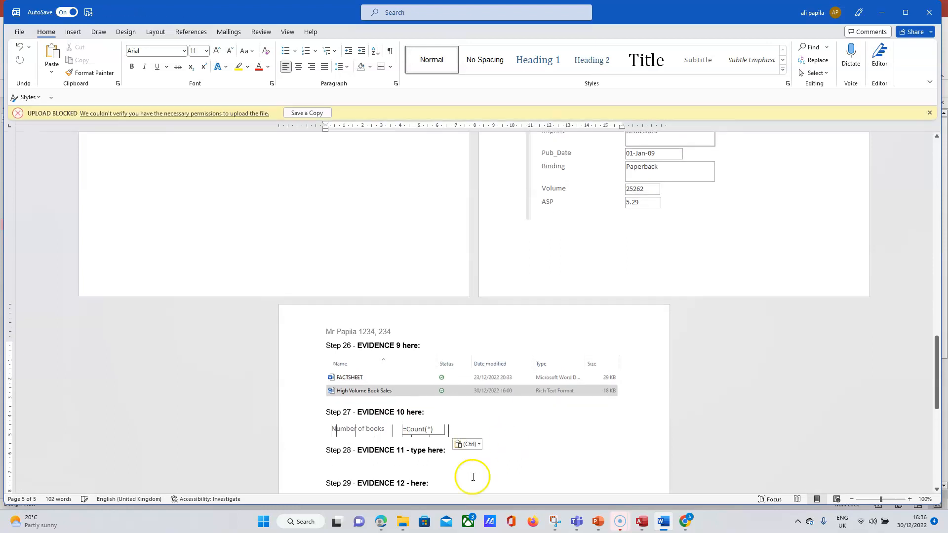
Switch to the exam paper PDF and highlight task 27's save and print instruction, PRINTOUT 3 and EVIDENCE 10 in yellow.
{"action": "mouse_move", "coordinate": [380, 525]}
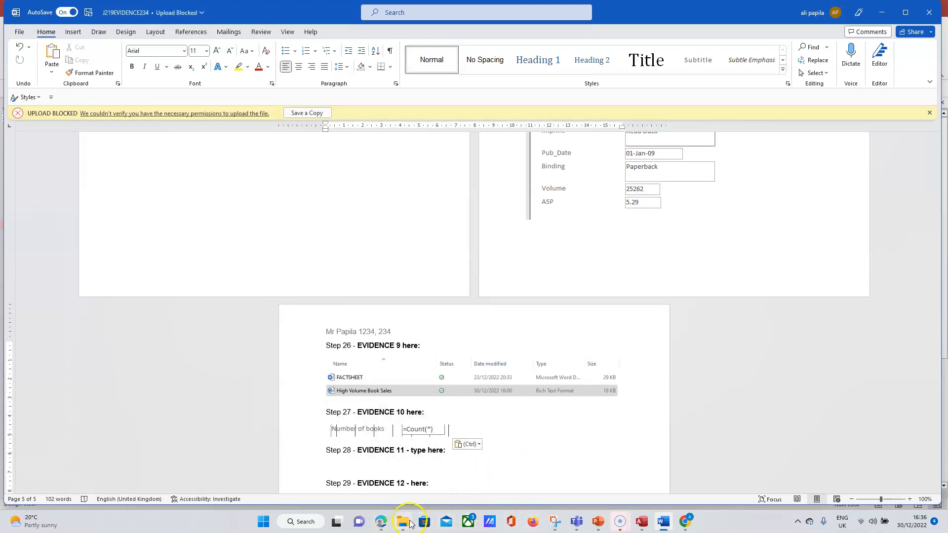
{"action": "left_click", "coordinate": [381, 523]}
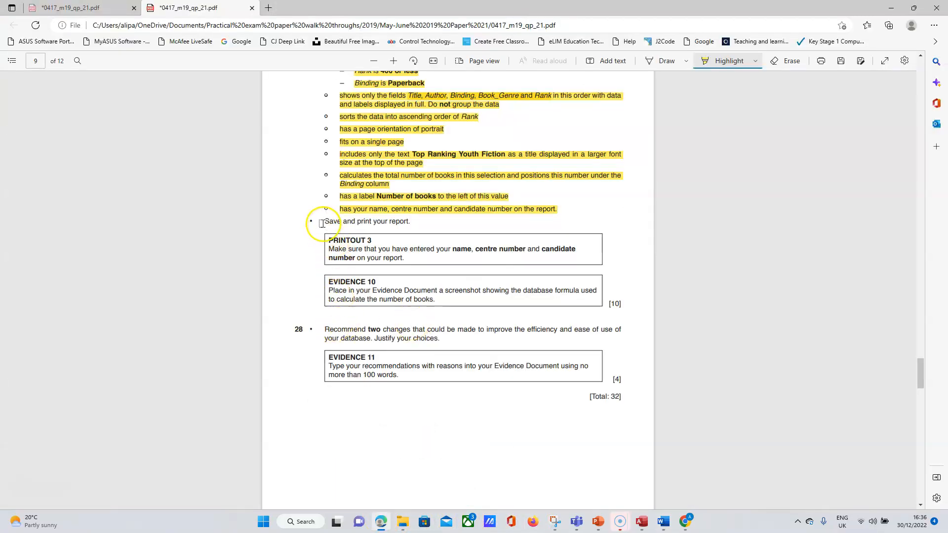
{"action": "left_click_drag", "start_coordinate": [321, 221], "coordinate": [594, 305]}
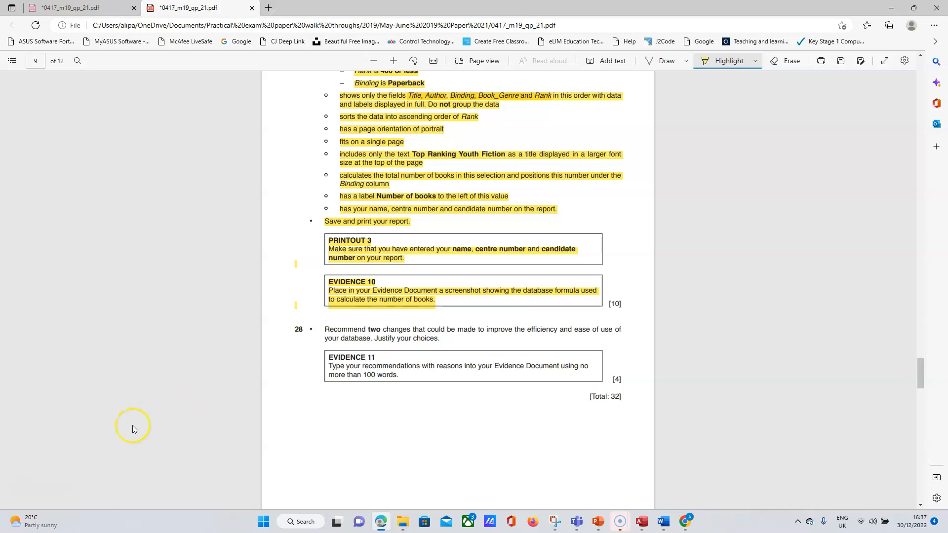
{"action": "left_click", "coordinate": [33, 489]}
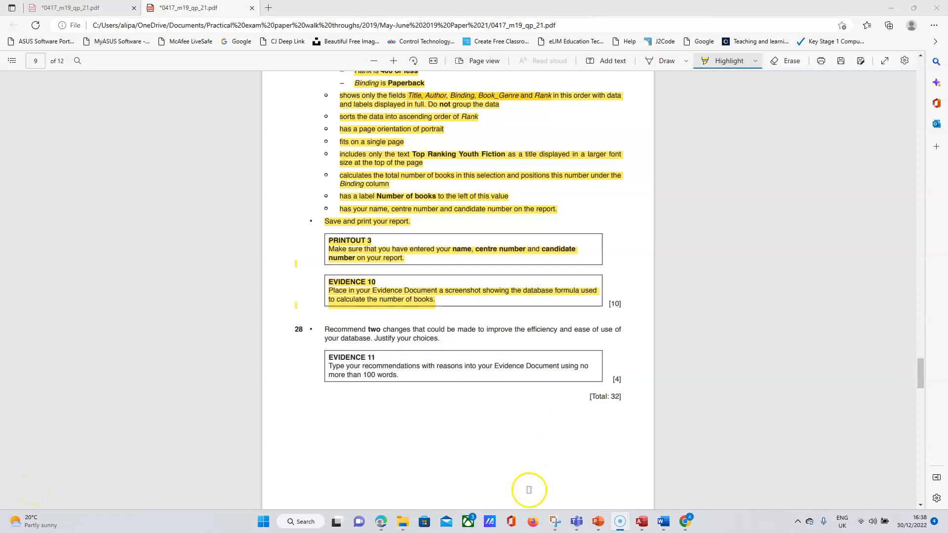
Place the cursor below the Step 28 EVIDENCE 11 heading in Word and review task 28 in the exam paper PDF.
{"action": "left_click", "coordinate": [665, 523]}
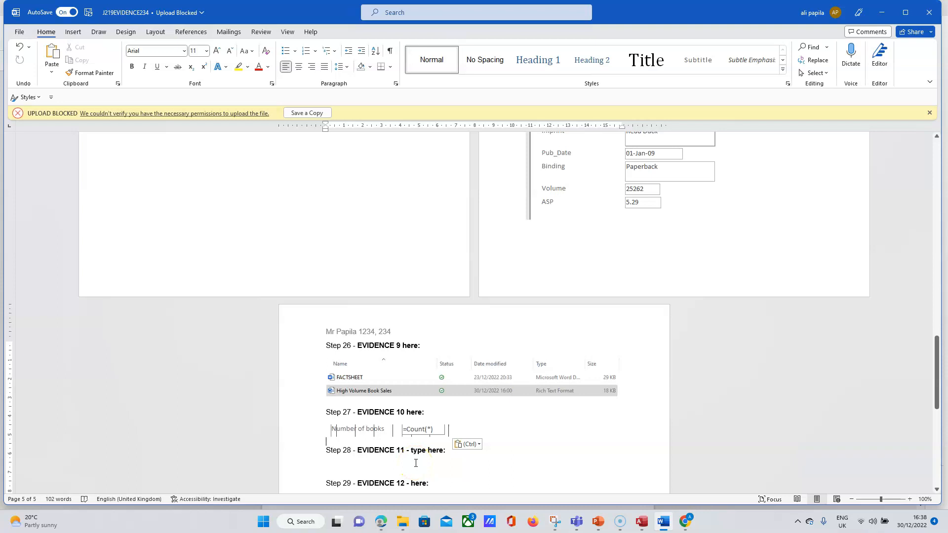
{"action": "left_click", "coordinate": [386, 466]}
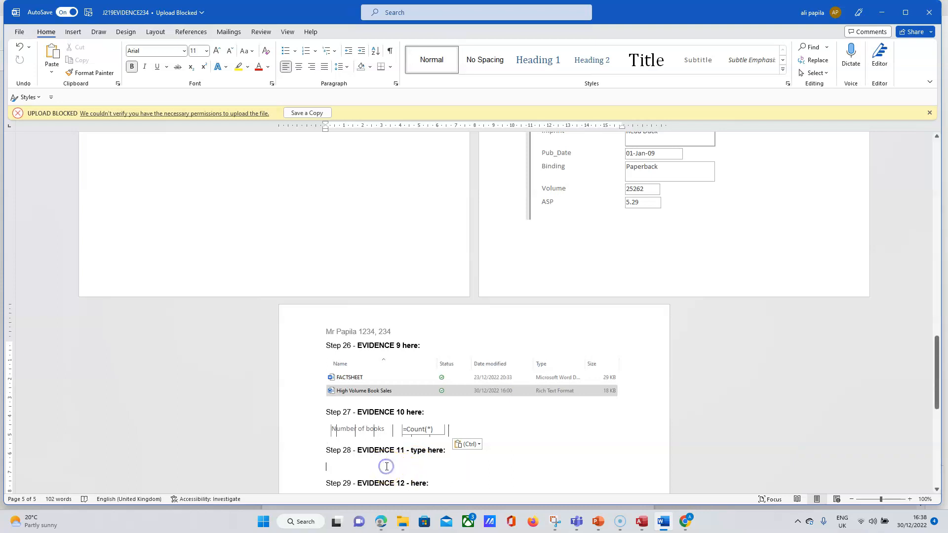
{"action": "left_click", "coordinate": [386, 522]}
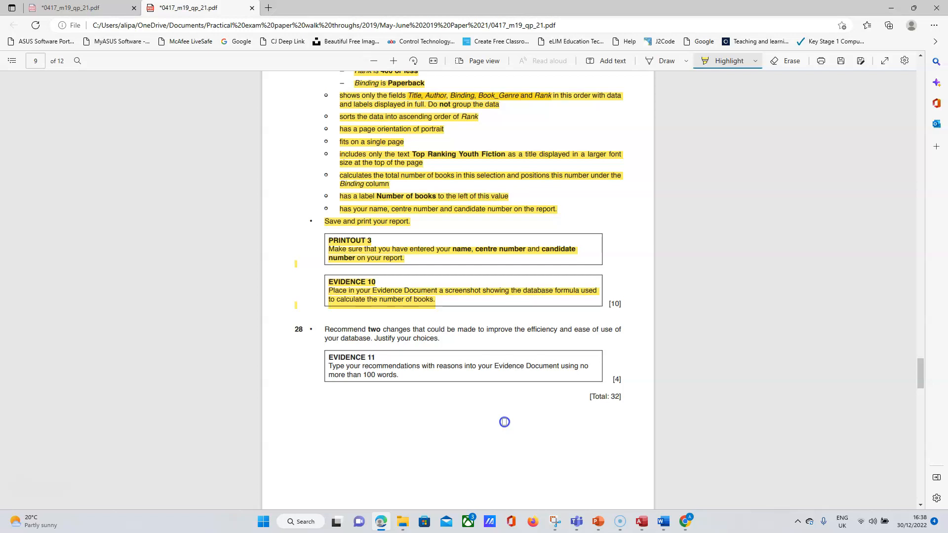
Switch to Access and display the Top Ranking Youth Fiction report in Report View.
{"action": "left_click", "coordinate": [643, 523]}
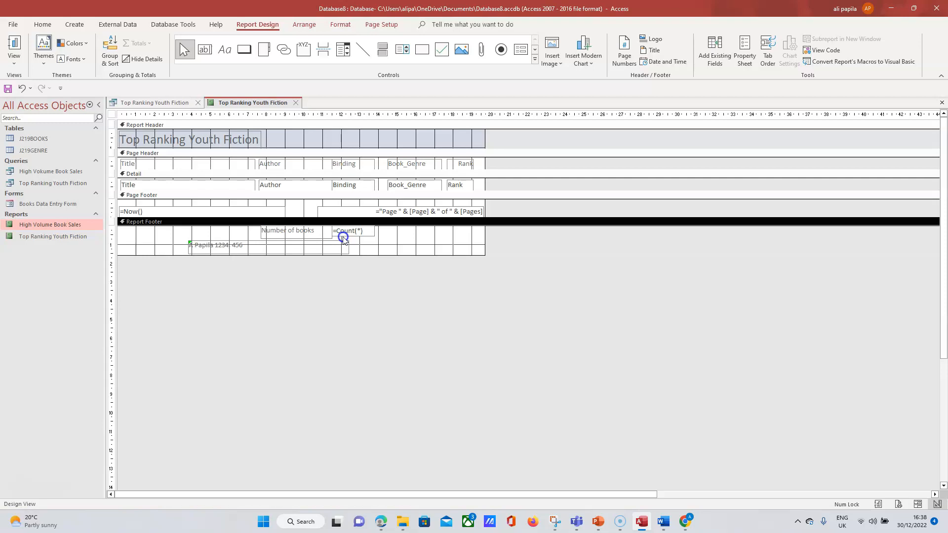
{"action": "left_click", "coordinate": [17, 56]}
{"action": "left_click", "coordinate": [41, 79]}
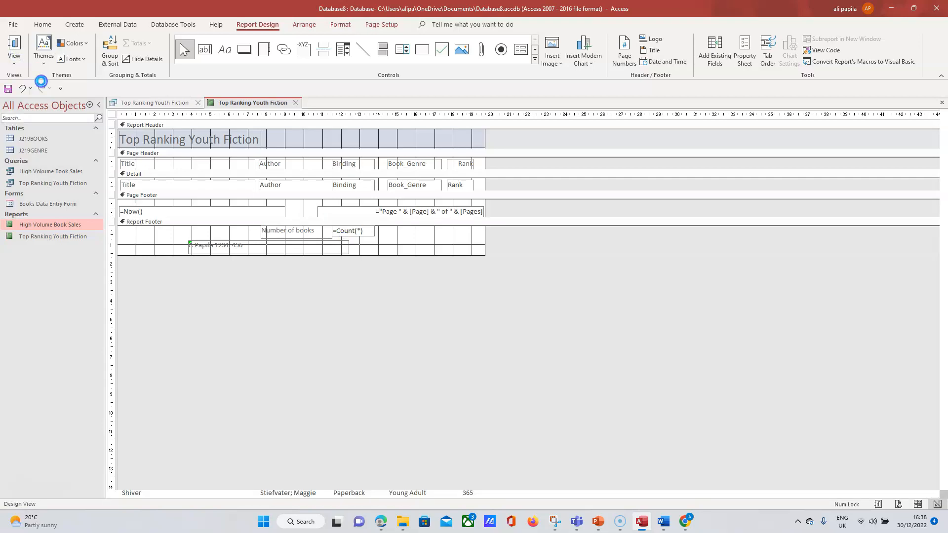